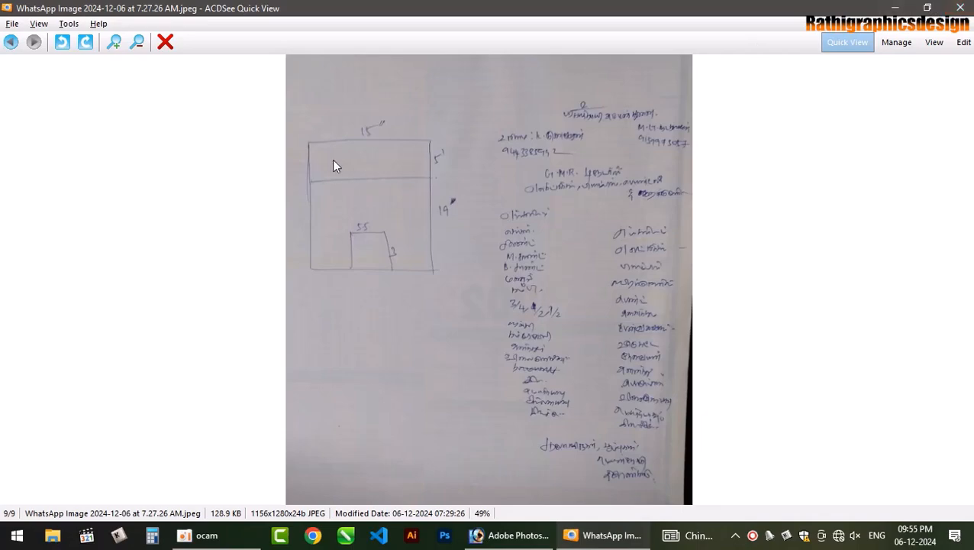
# - Close the ACDSee sketch viewer and bring the empty Photoshop workspace forward
pyautogui.click(960, 8)
pyautogui.click(548, 531)
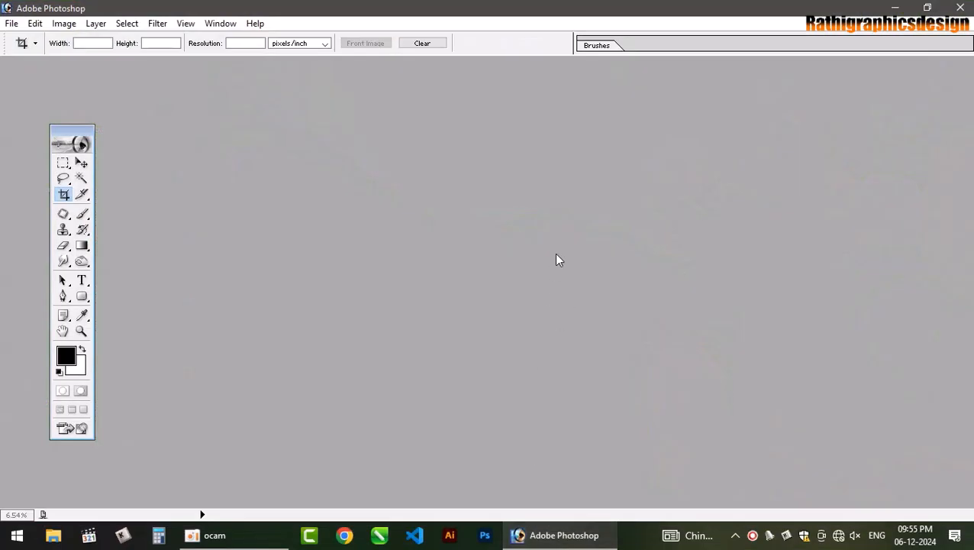
# - Open the WhatsApp Image sketch photo from the Desktop and maximize its window
pyautogui.doubleClick(556, 254)
pyautogui.click(45, 123)
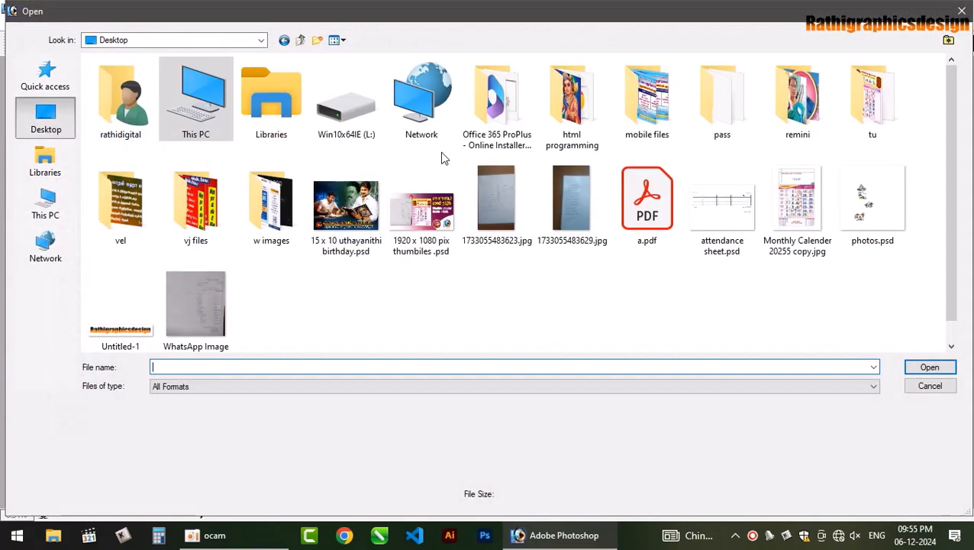
pyautogui.doubleClick(191, 305)
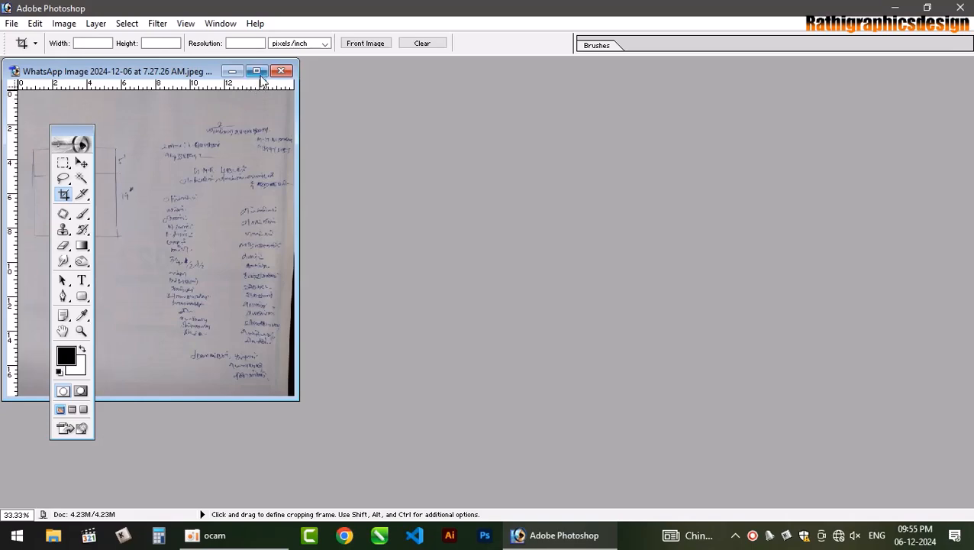
pyautogui.click(258, 72)
# - Zoom and pan across the sketch to read the handwritten 15 x 19 layout notes
pyautogui.hotkey('ctrl', '+')
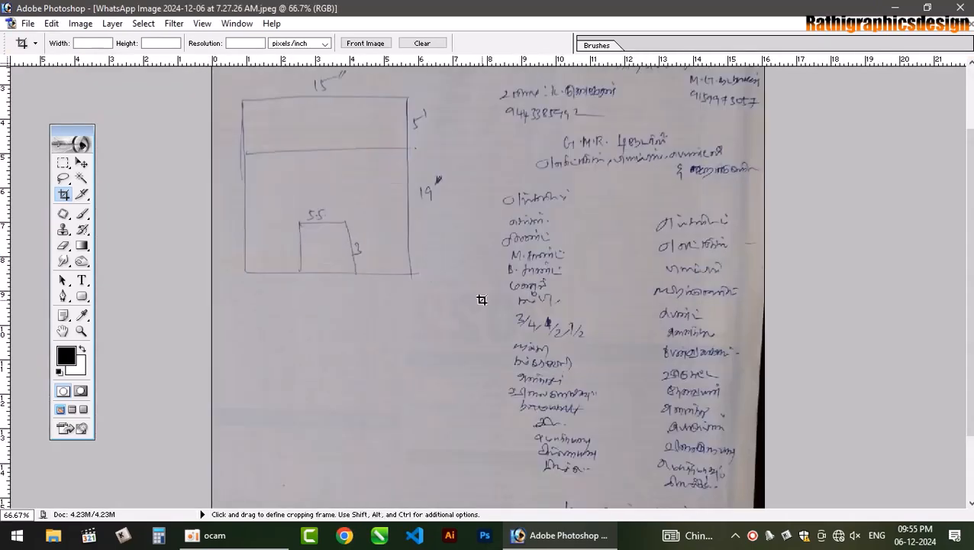
pyautogui.hotkey('ctrl', '+')
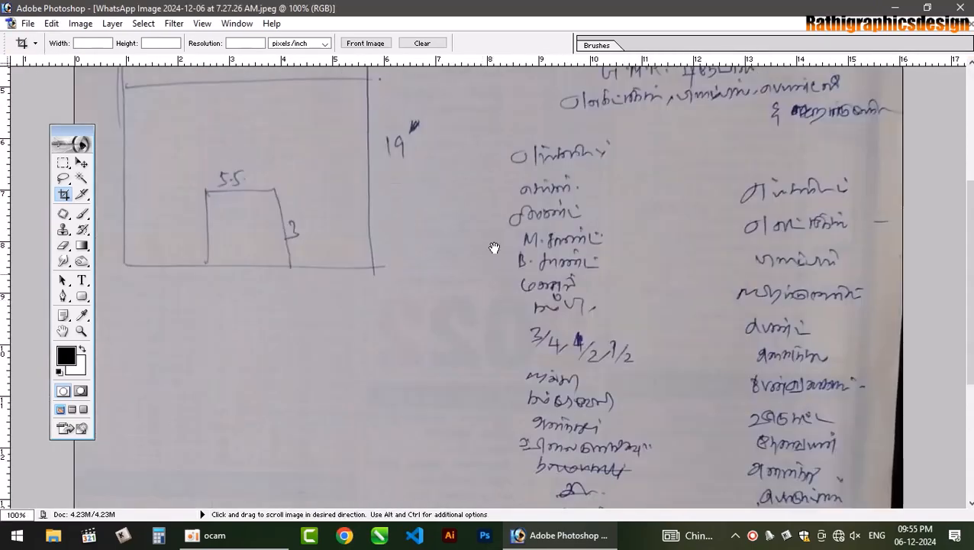
pyautogui.moveTo(496, 245); pyautogui.dragTo(533, 393)
pyautogui.hotkey('ctrl', '-')
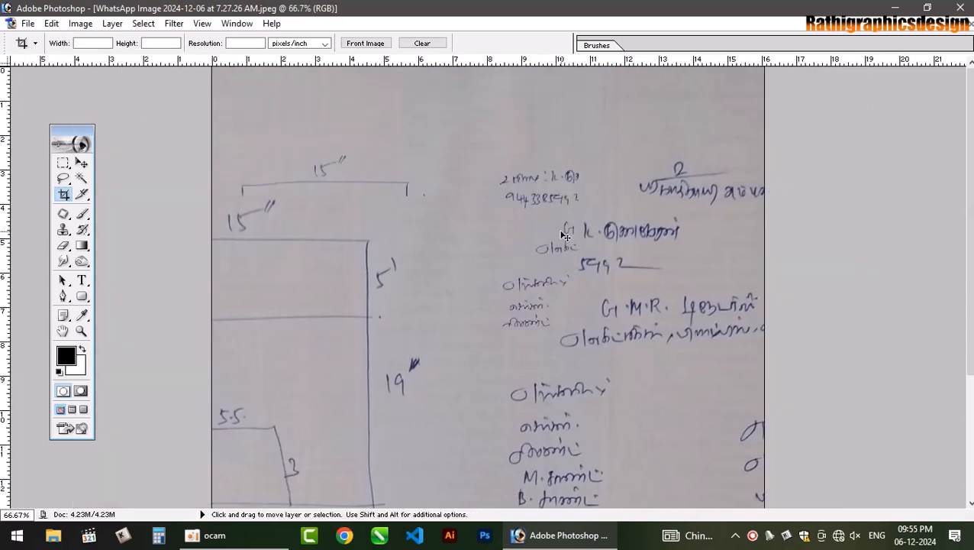
# - Switch to the Move tool and start a new 15 x 19 inch, 300 ppi document
pyautogui.press('v')
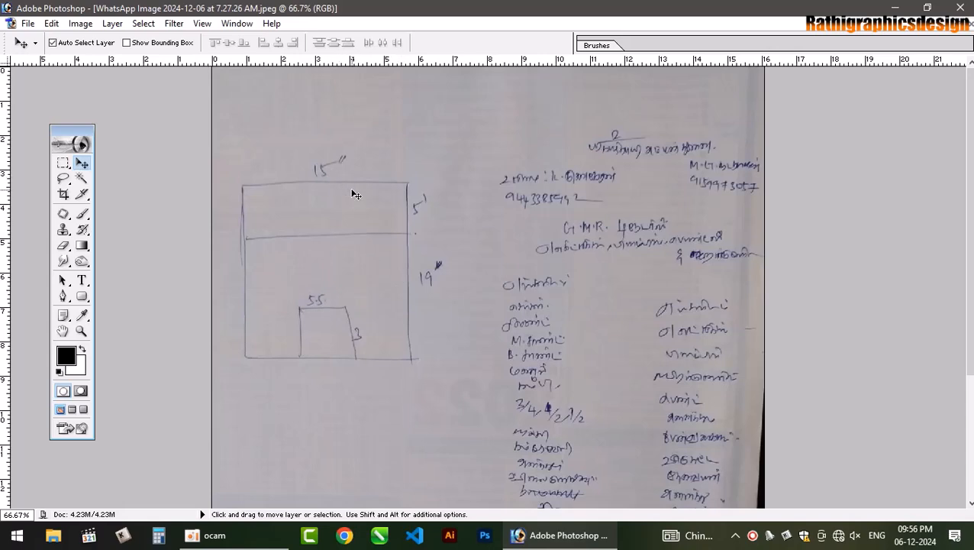
pyautogui.hotkey('ctrl', 'n')
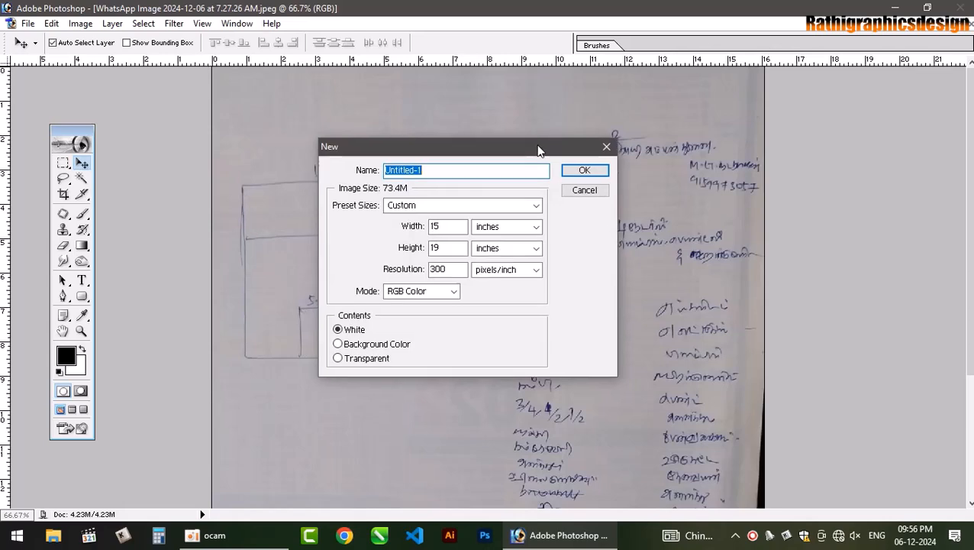
# - Create the 15 x 19 inch, 300 ppi document in CMYK Color mode
pyautogui.moveTo(537, 150); pyautogui.dragTo(732, 131)
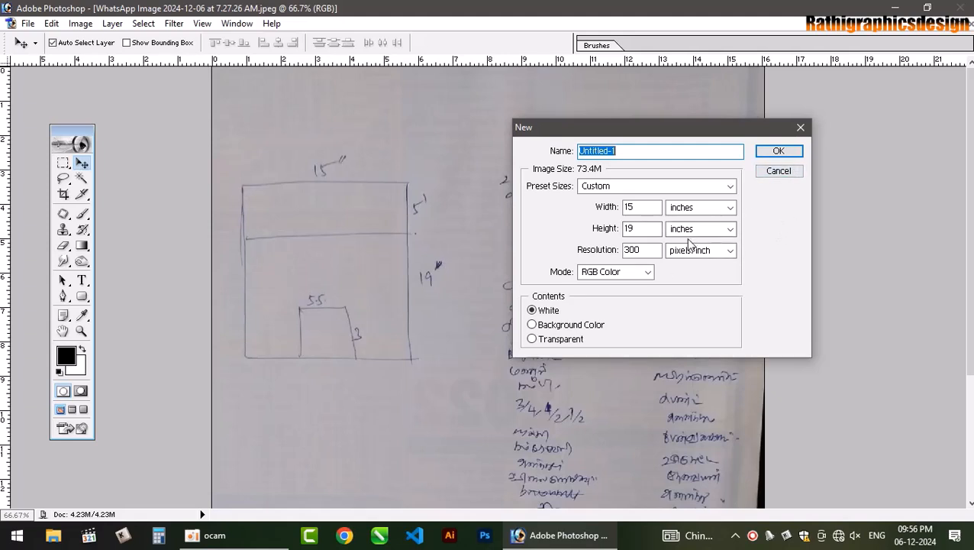
pyautogui.click(647, 274)
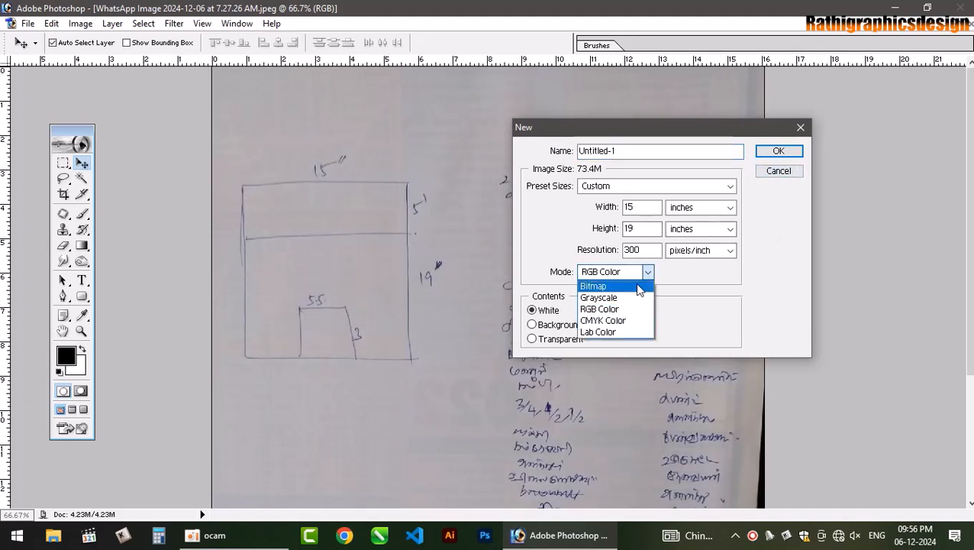
pyautogui.click(622, 321)
pyautogui.click(778, 151)
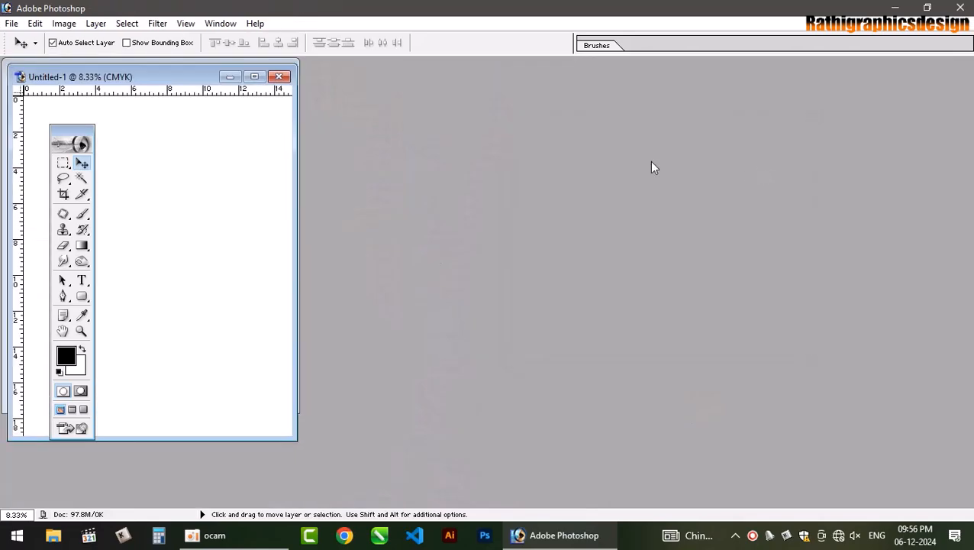
# - Copy the sketch photo into Untitled-1, close the original photo, and maximize the poster document
pyautogui.moveTo(202, 82); pyautogui.dragTo(699, 100)
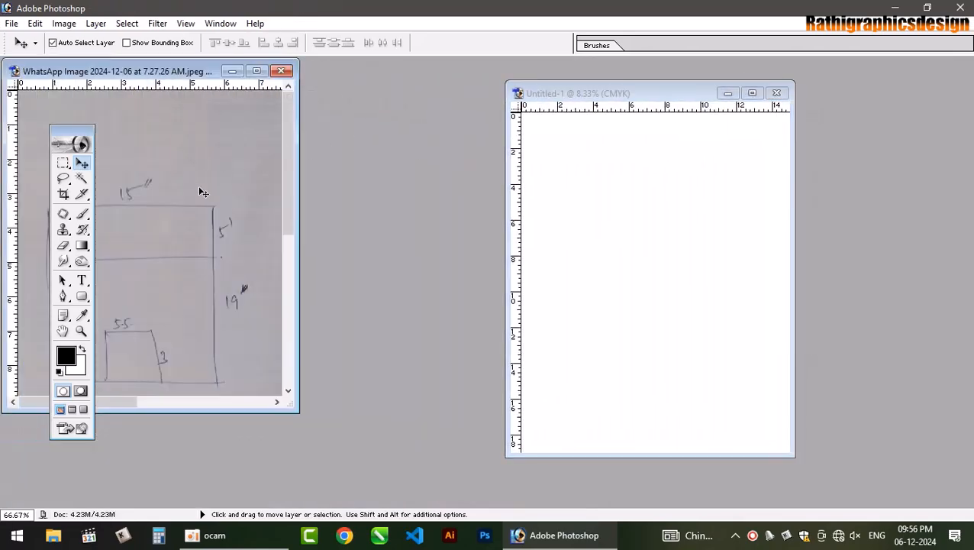
pyautogui.moveTo(202, 190); pyautogui.dragTo(616, 197)
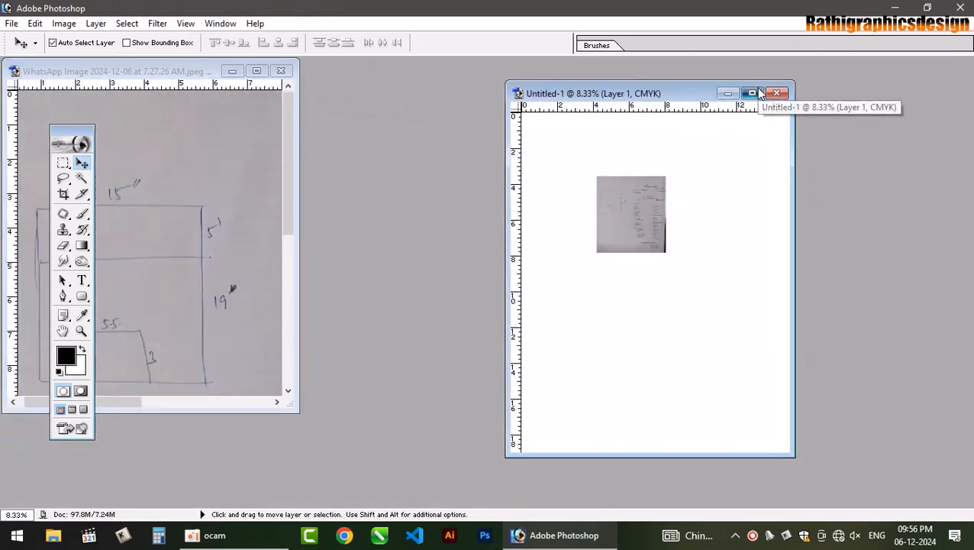
pyautogui.click(752, 93)
pyautogui.click(950, 23)
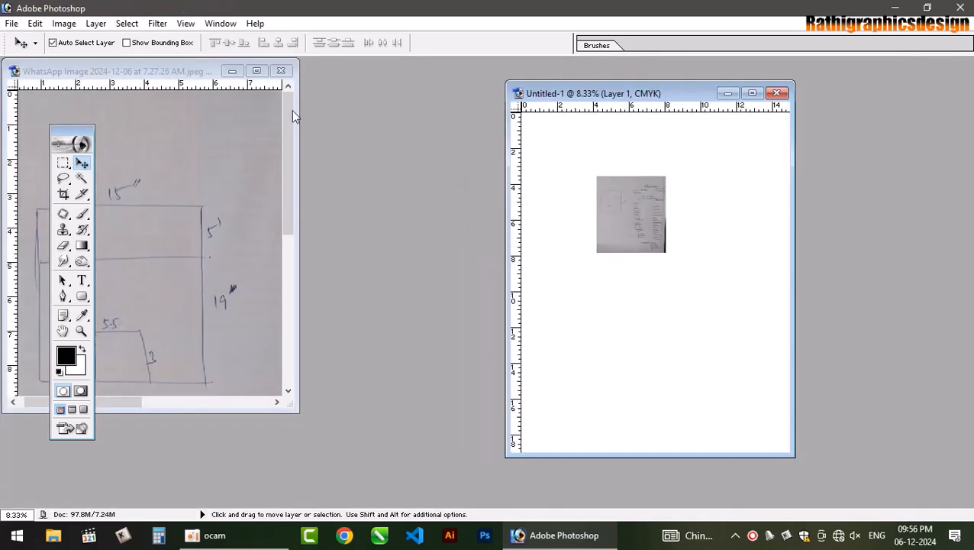
pyautogui.click(288, 70)
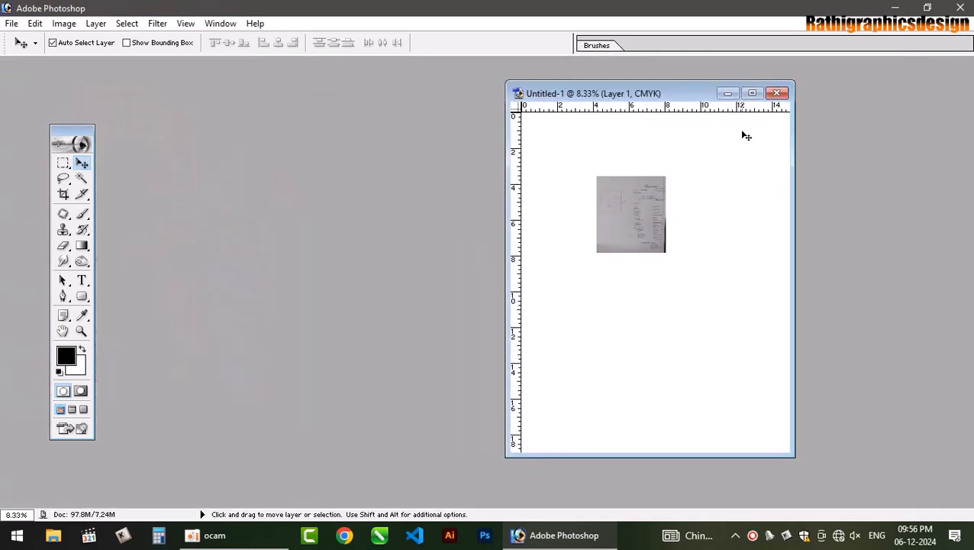
pyautogui.click(752, 93)
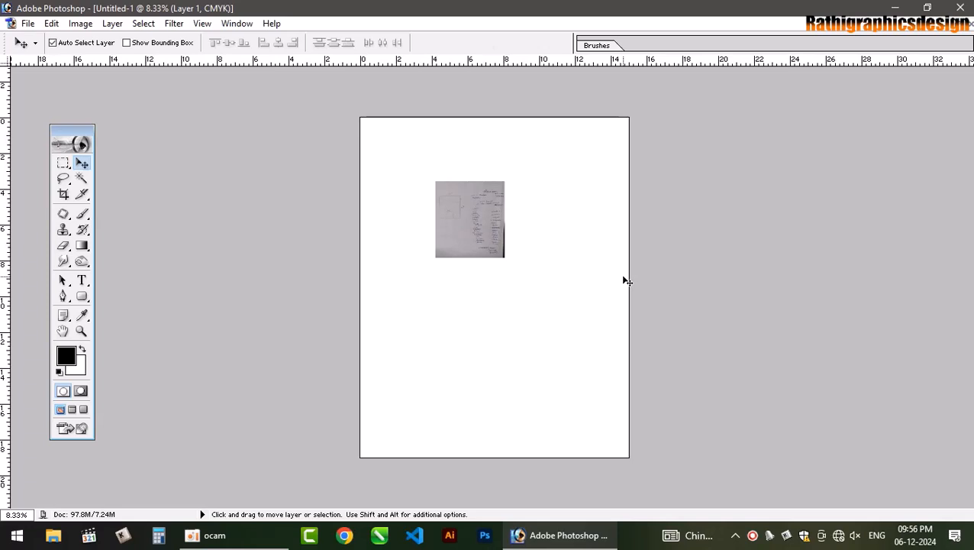
# - Show the Layers panel, place the sketch at the top-left, and scale it to page width
pyautogui.hotkey('ctrl', '+')
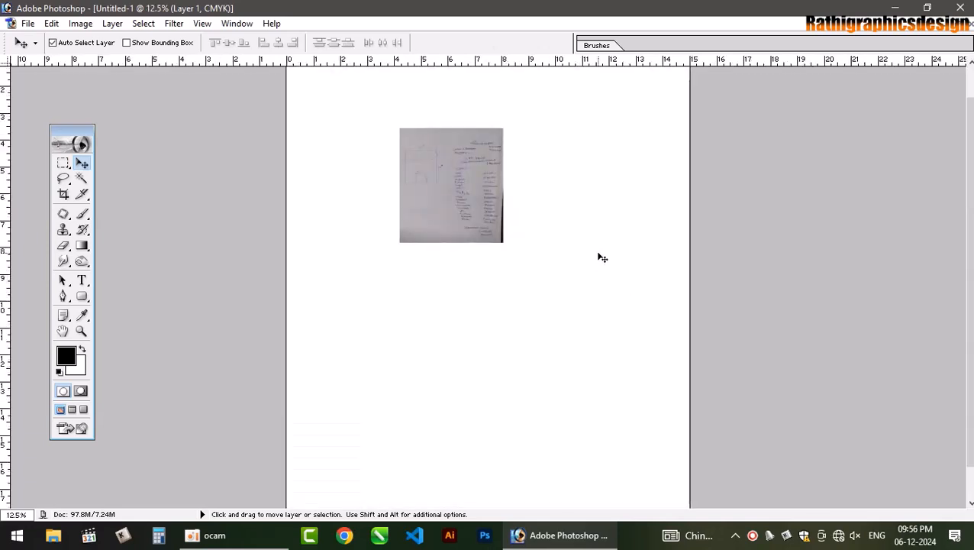
pyautogui.hotkey('ctrl', '0')
pyautogui.press('F7')
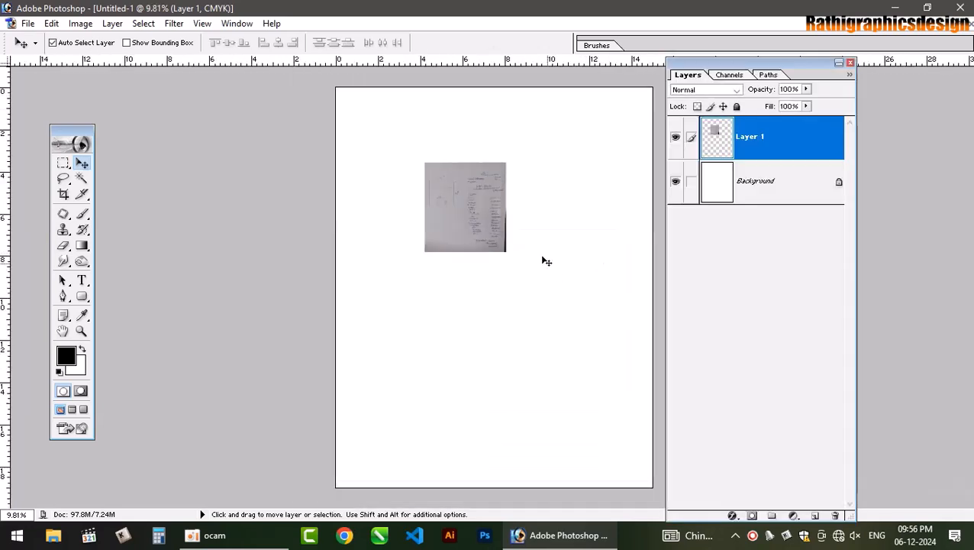
pyautogui.moveTo(473, 211); pyautogui.dragTo(633, 451)
pyautogui.hotkey('ctrl', 't')
pyautogui.press('Return')
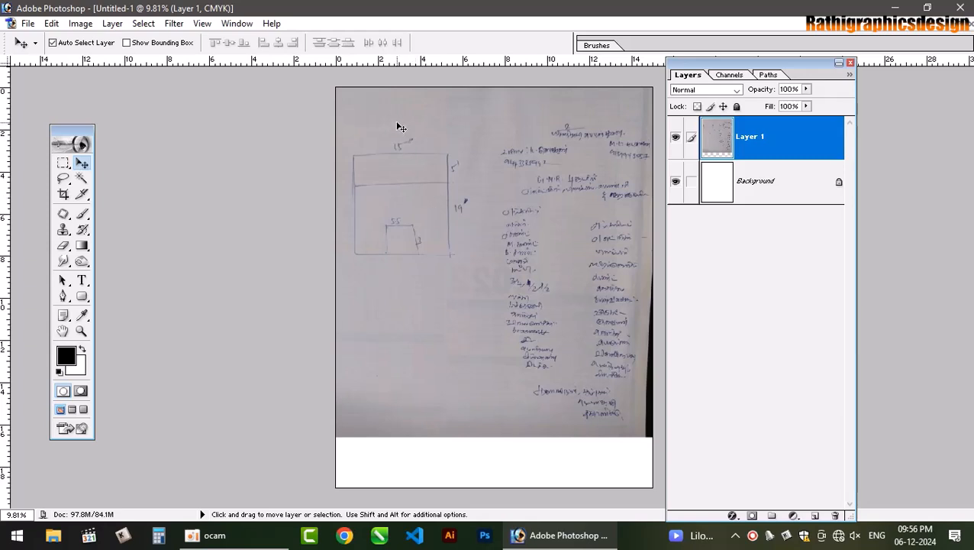
# - Add a vertical guide at 10 mm from the left edge
pyautogui.click(201, 24)
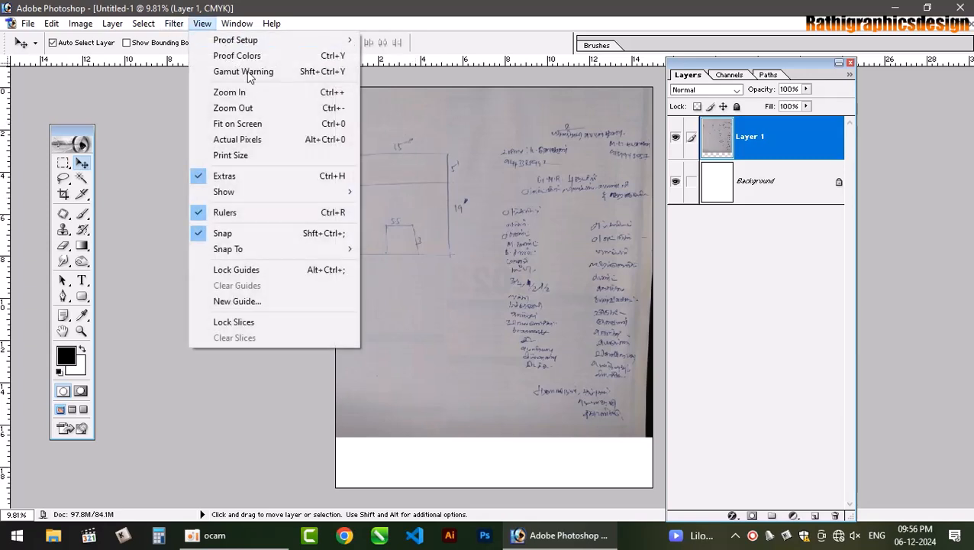
pyautogui.click(275, 301)
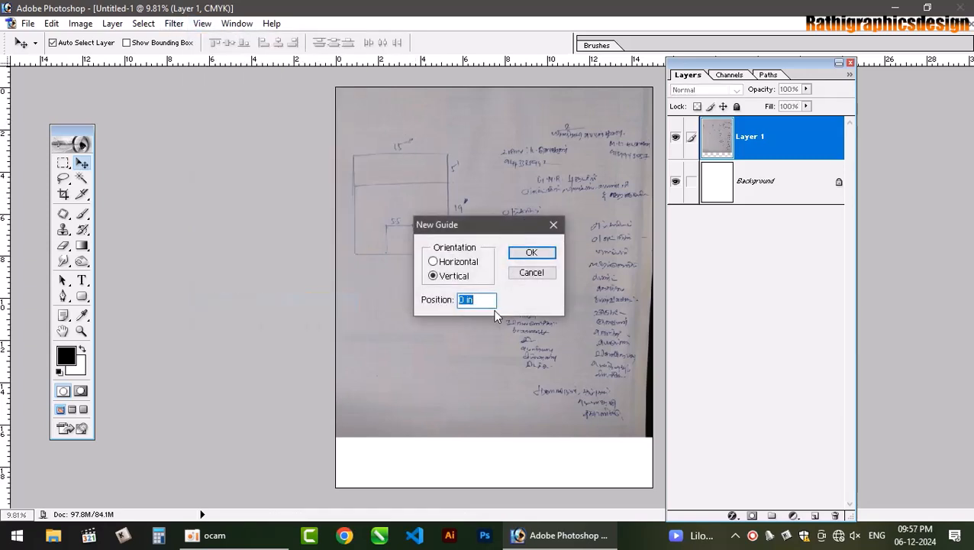
pyautogui.press('Right')
pyautogui.write('10mm')
pyautogui.press('Return')
# - Select the Rectangular Marquee tool, then cancel a second New Guide dialog without adding a guide
pyautogui.press('m')
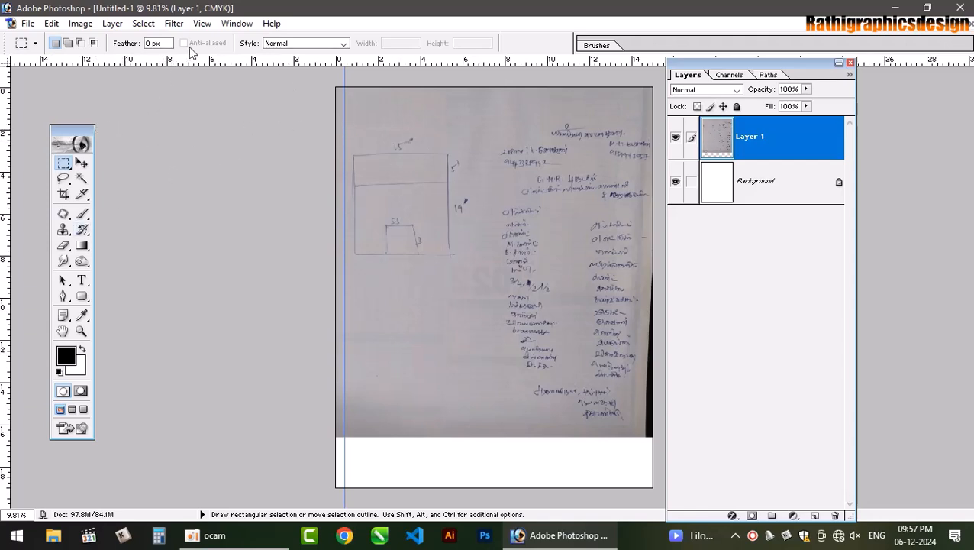
pyautogui.click(203, 24)
pyautogui.moveTo(277, 258)
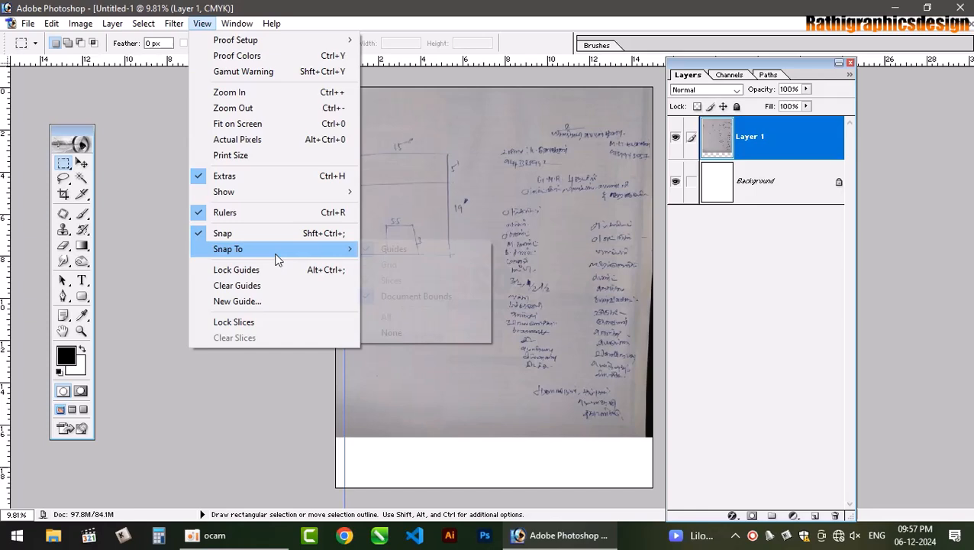
pyautogui.click(255, 300)
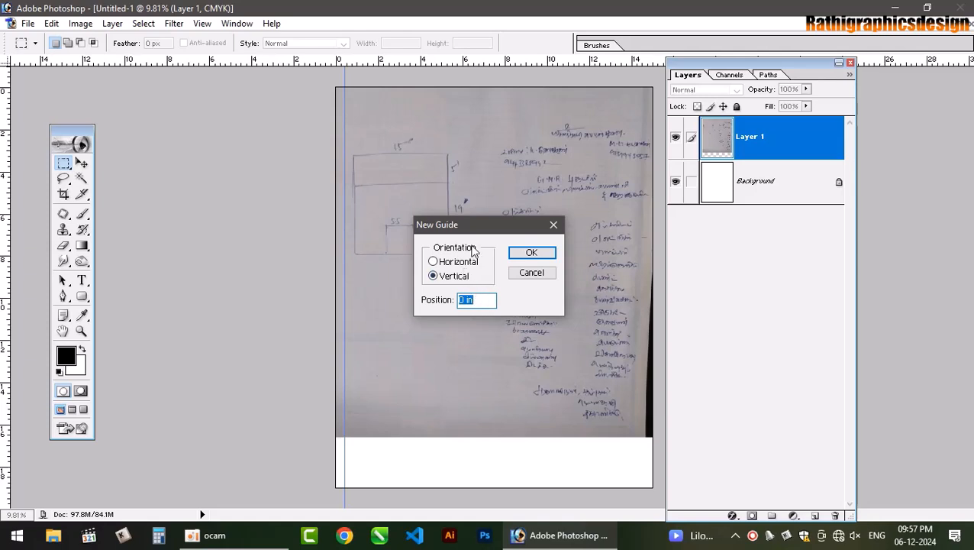
pyautogui.click(532, 273)
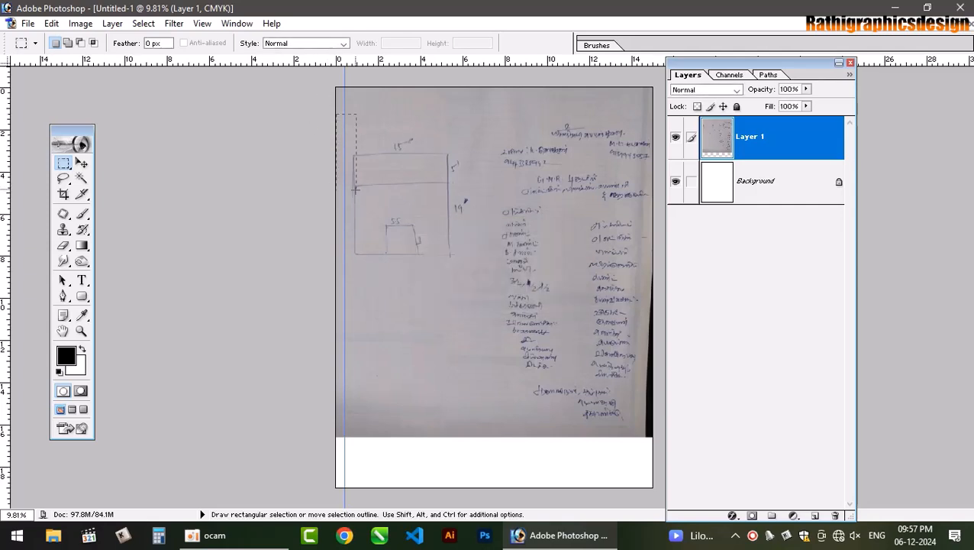
# - Fill a narrow strip along the left guide with black on a new Layer 2
pyautogui.moveTo(355, 190); pyautogui.dragTo(345, 189)
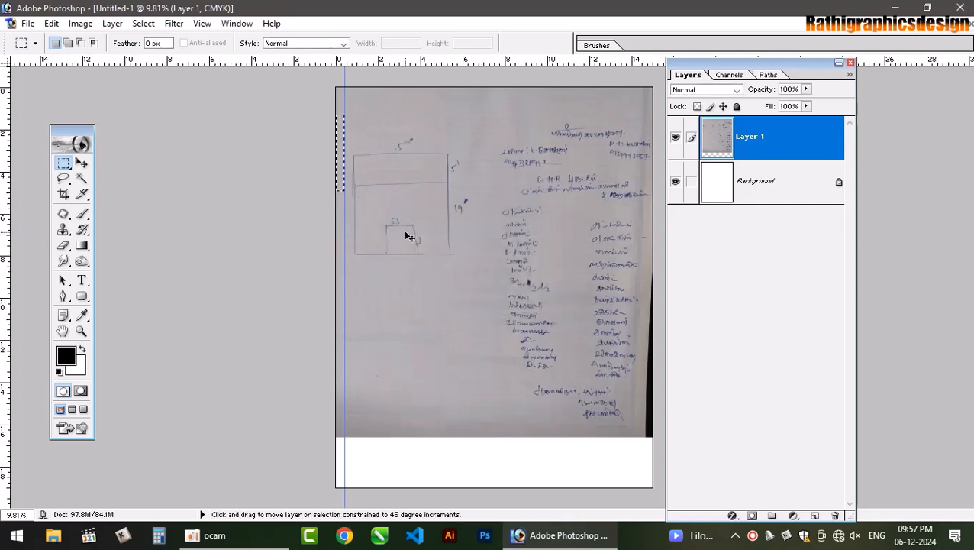
pyautogui.hotkey('ctrl', 'shift', 'n')
pyautogui.press('Return')
pyautogui.hotkey('alt', 'BackSpace')
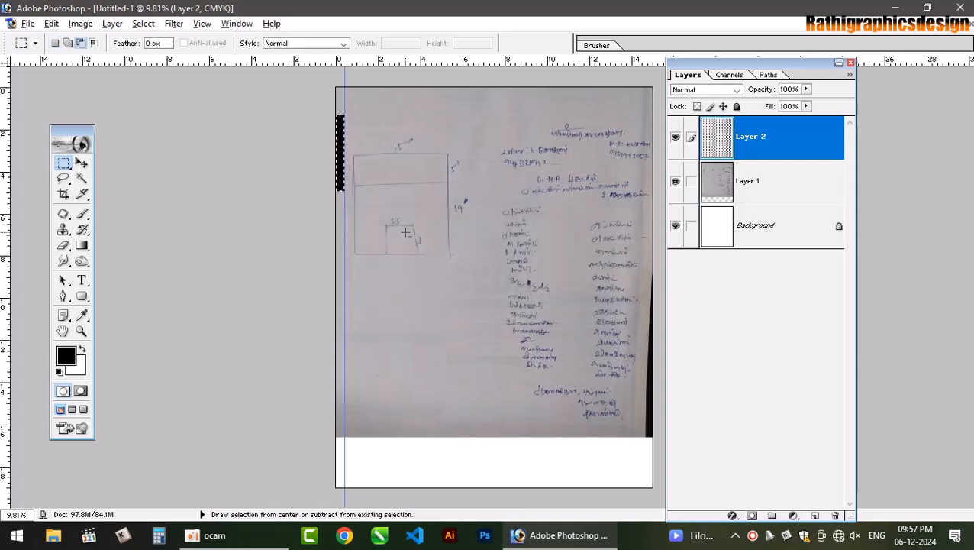
pyautogui.hotkey('ctrl', 'd')
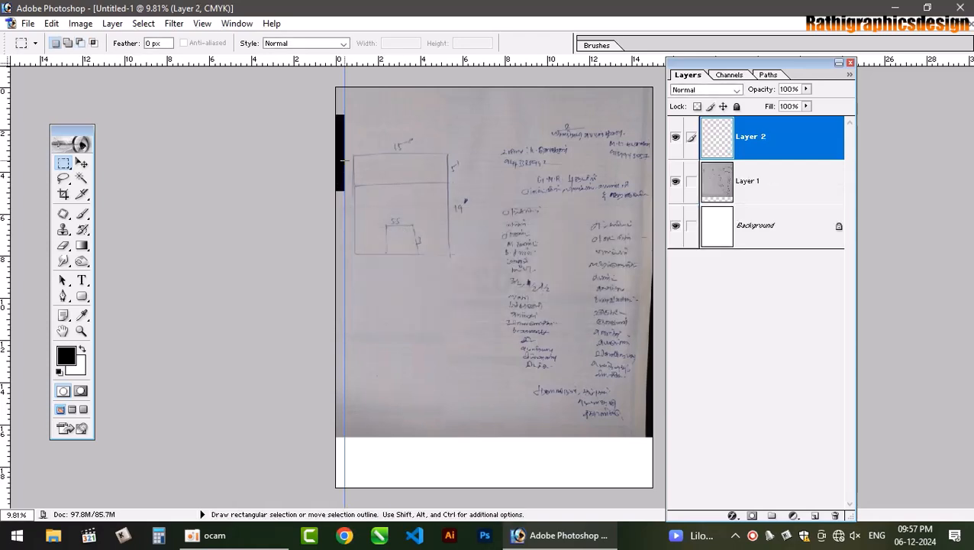
# - Move the black strip to the right edge and add a vertical guide there
pyautogui.press('v')
pyautogui.moveTo(345, 163); pyautogui.dragTo(654, 170)
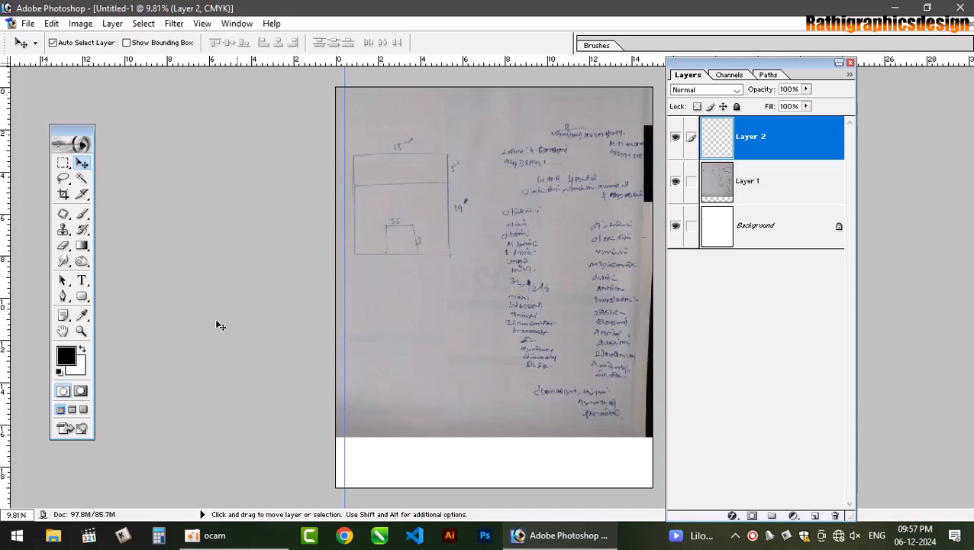
pyautogui.moveTo(5, 287); pyautogui.dragTo(644, 258)
# - Rotate the strip 90° counter-clockwise and move it up to the page's top edge
pyautogui.moveTo(648, 177); pyautogui.dragTo(565, 160)
pyautogui.hotkey('ctrl', 't')
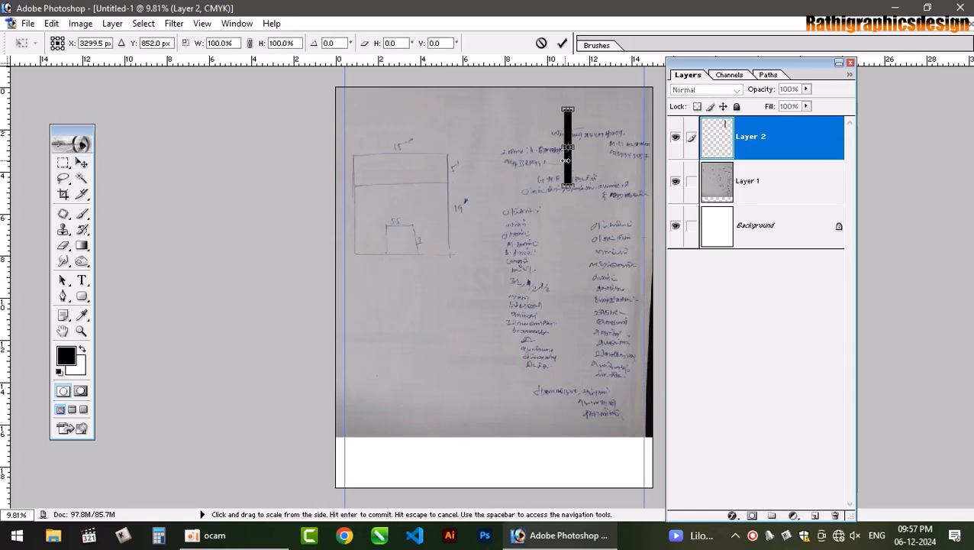
pyautogui.rightClick(565, 163)
pyautogui.click(619, 307)
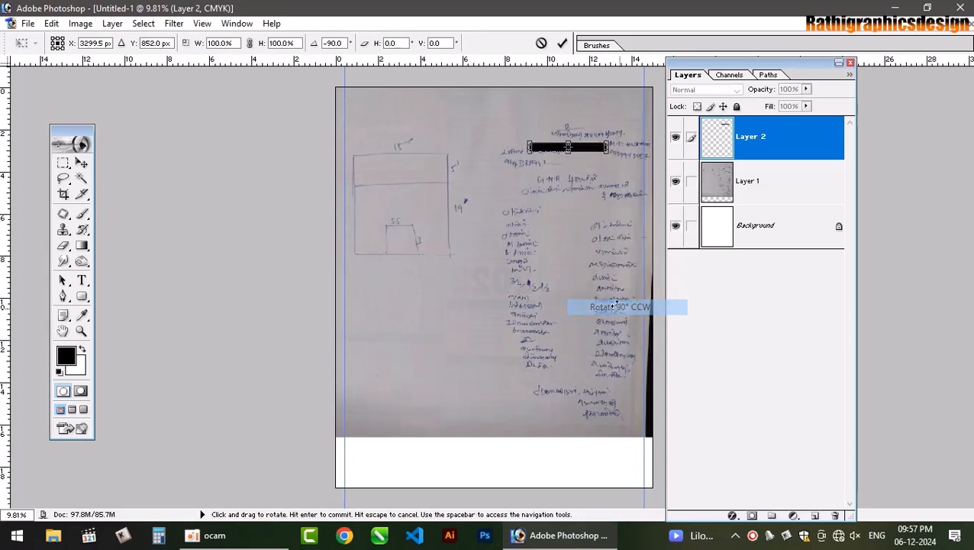
pyautogui.press('Return')
pyautogui.moveTo(586, 148); pyautogui.dragTo(595, 95)
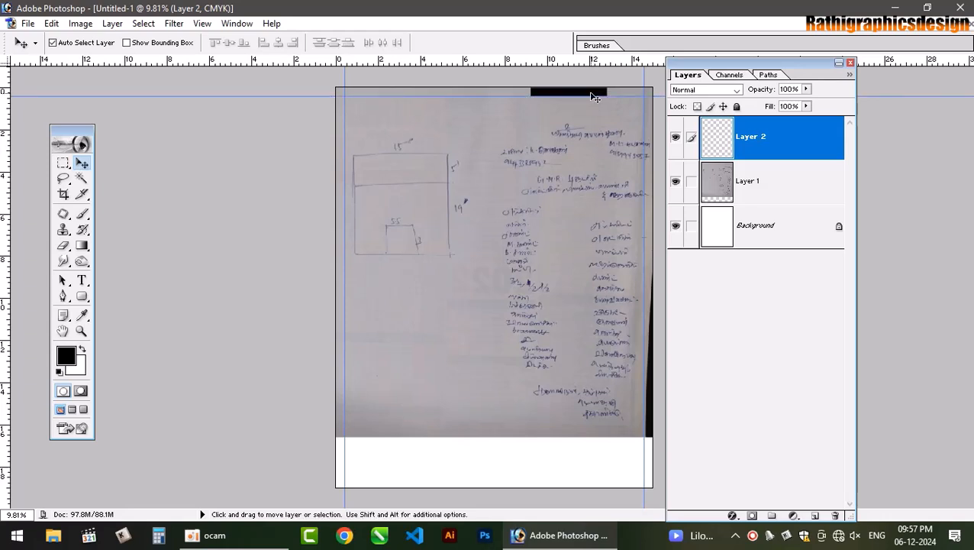
pyautogui.click(514, 379)
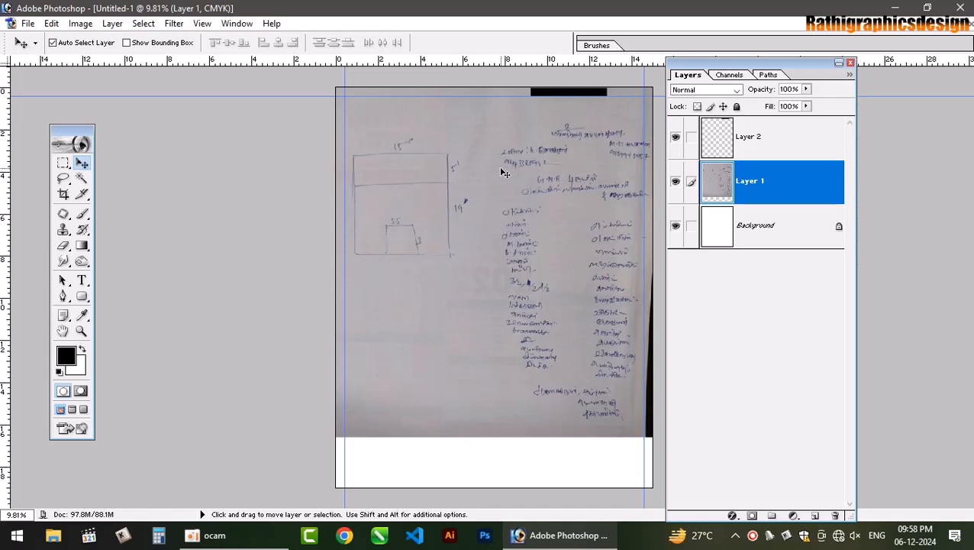
# - Try moving the sketch layer down the page, then undo the move
pyautogui.moveTo(487, 163); pyautogui.dragTo(486, 221)
pyautogui.hotkey('ctrl', 'z')
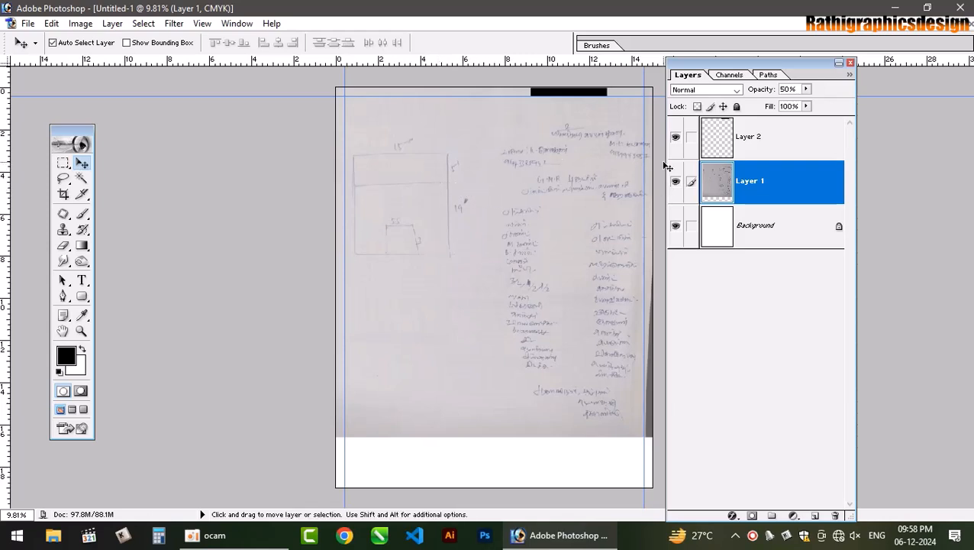
# - Add a horizontal guide at 5 in and move the black bar down onto it
pyautogui.click(201, 26)
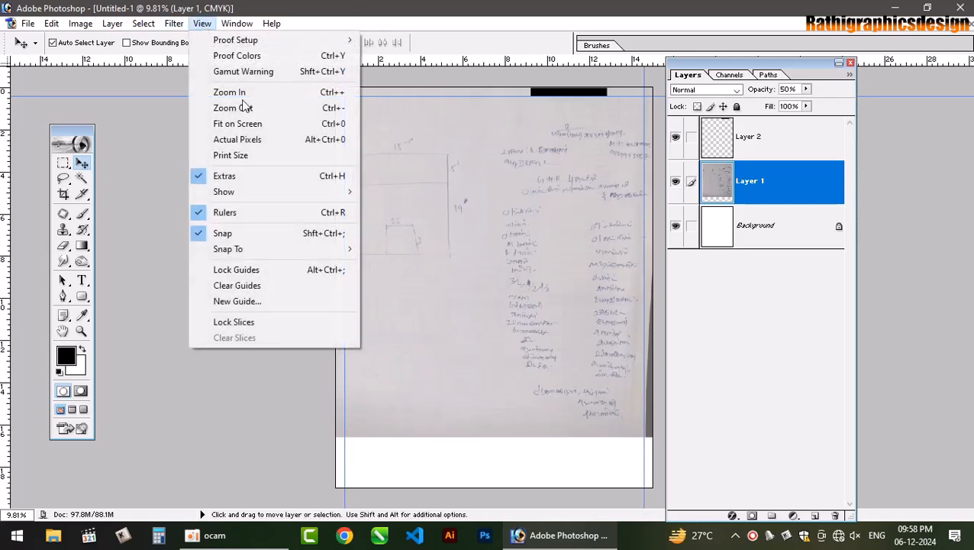
pyautogui.click(255, 302)
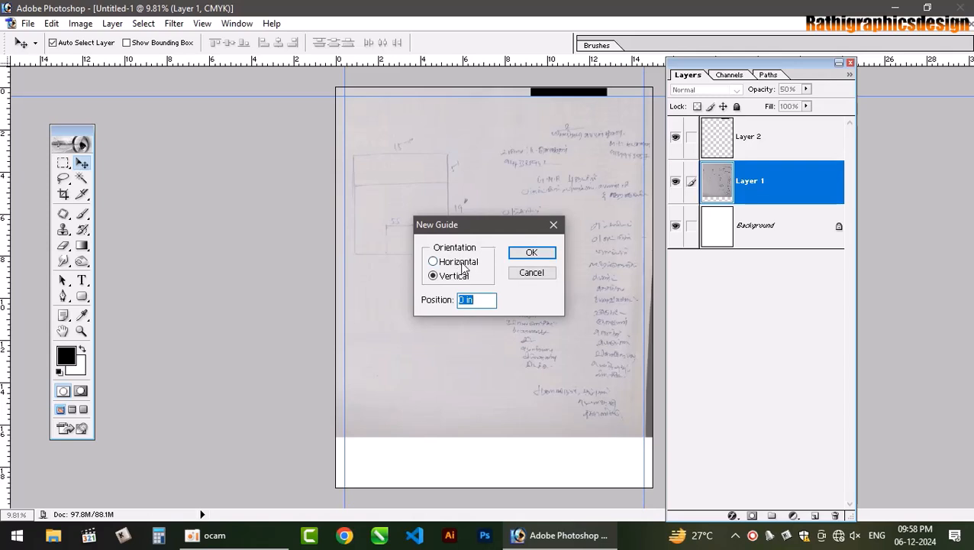
pyautogui.click(433, 262)
pyautogui.write('5')
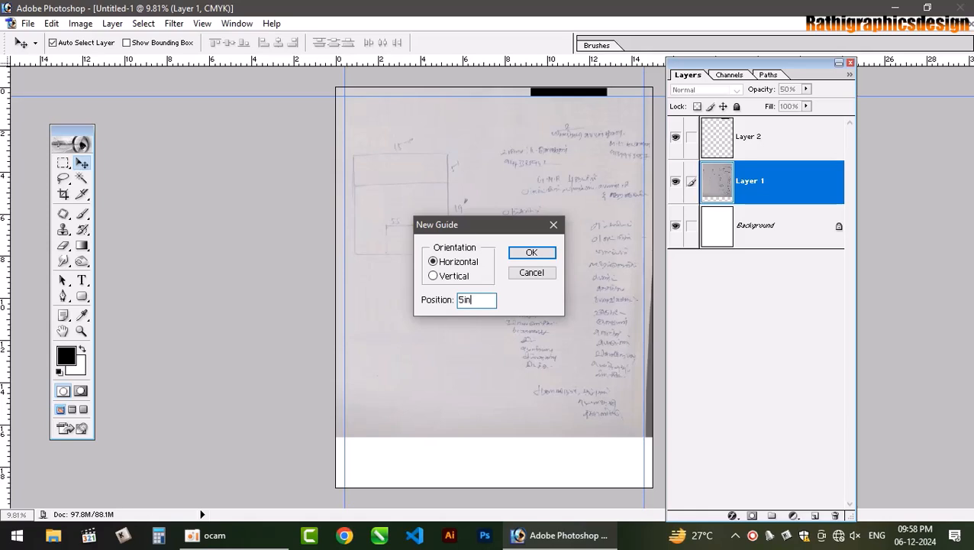
pyautogui.write('in')
pyautogui.press('Return')
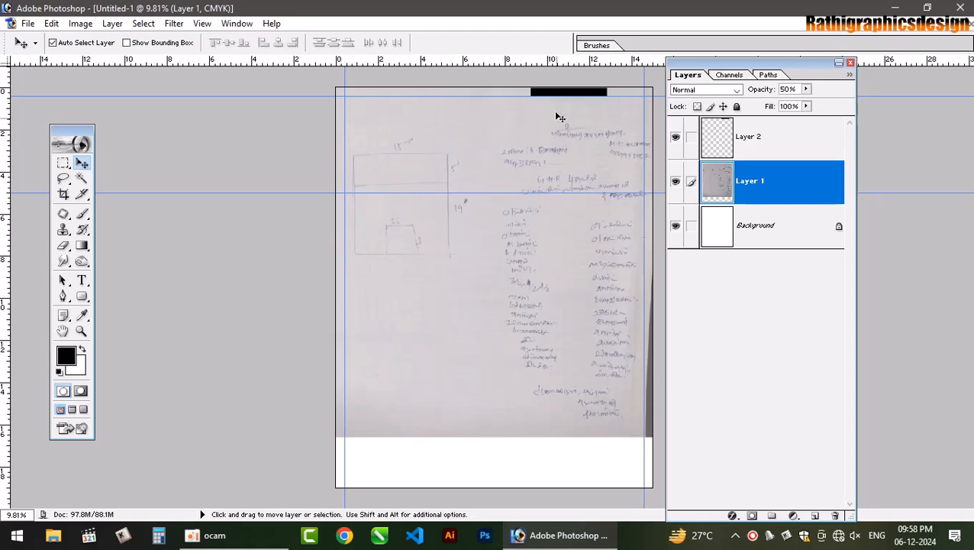
pyautogui.moveTo(572, 95); pyautogui.dragTo(557, 191)
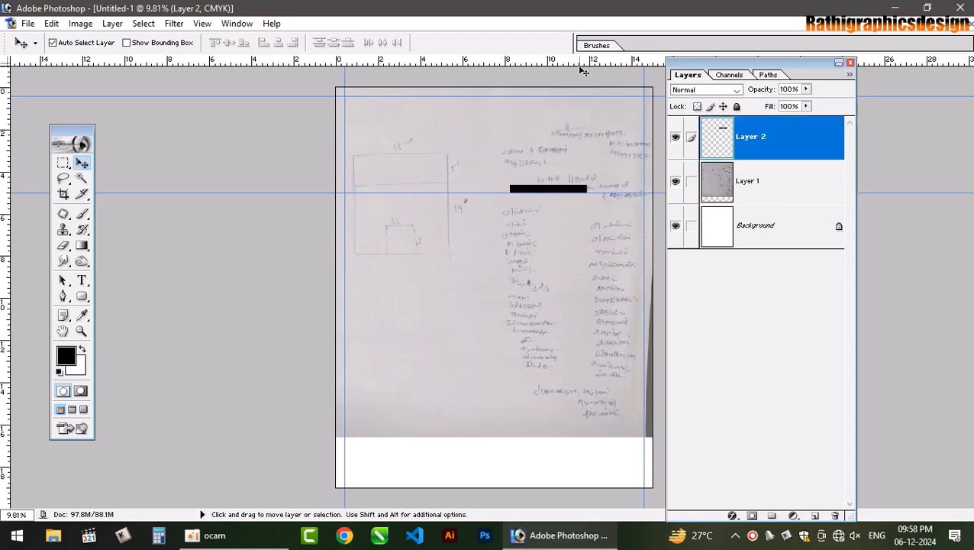
# - Add a second horizontal guide just above the first and delete the black bar's Layer 2
pyautogui.moveTo(580, 63); pyautogui.dragTo(555, 191)
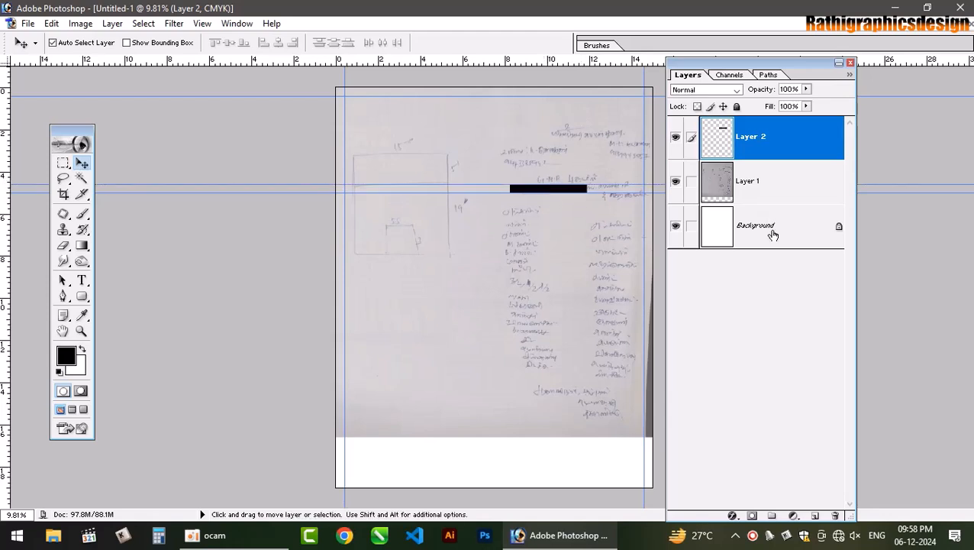
pyautogui.click(834, 515)
pyautogui.press('Return')
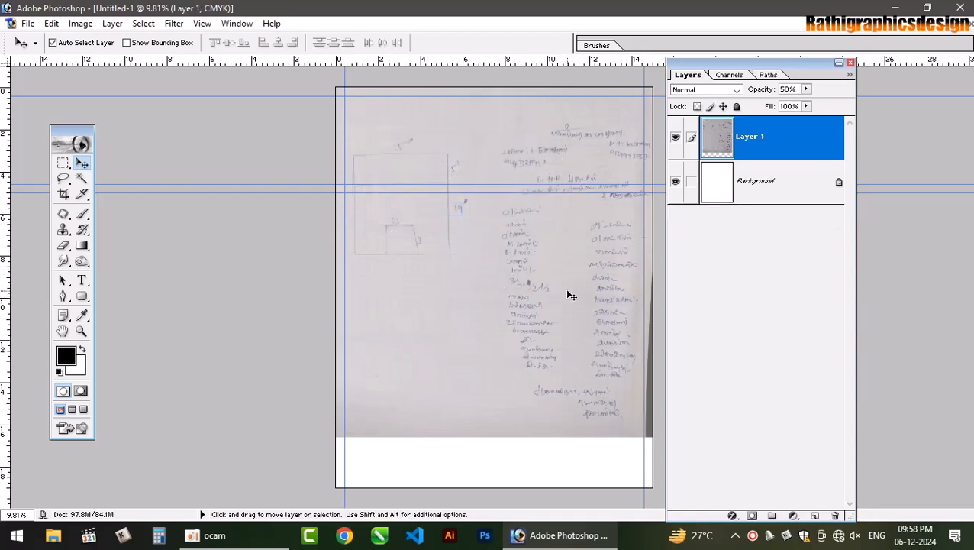
pyautogui.scroll(2, 568, 294)
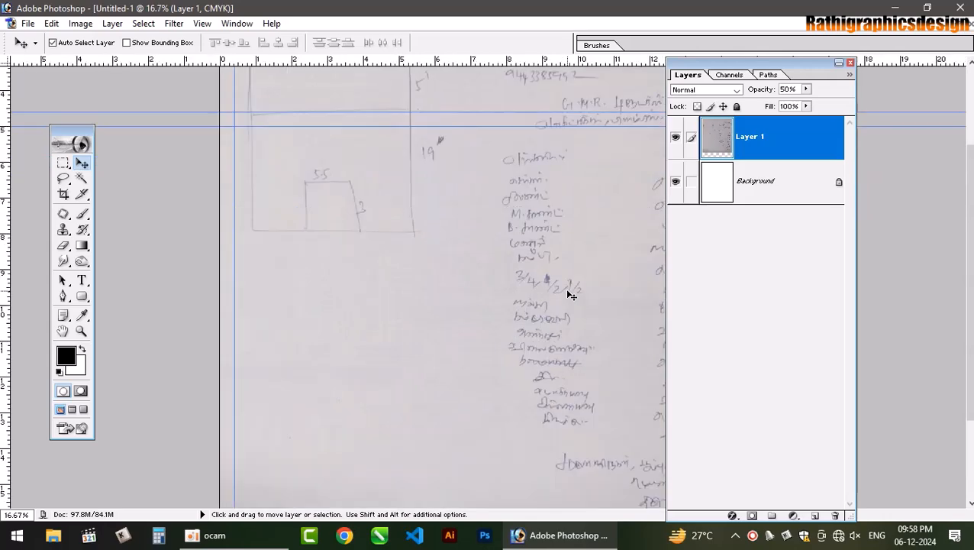
# - Add a vertical guide at 50% down the centre of the page
pyautogui.click(202, 23)
pyautogui.click(256, 301)
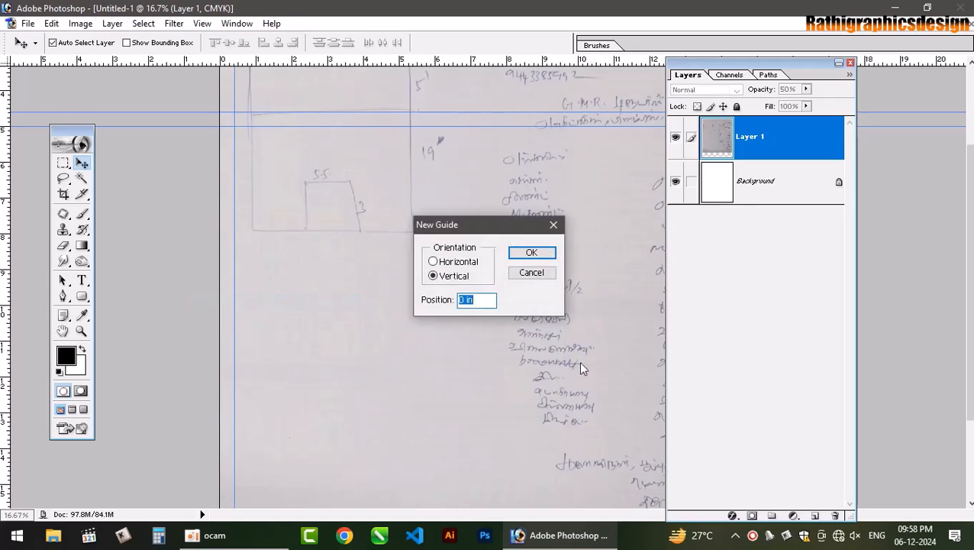
pyautogui.write('50%')
pyautogui.press('Return')
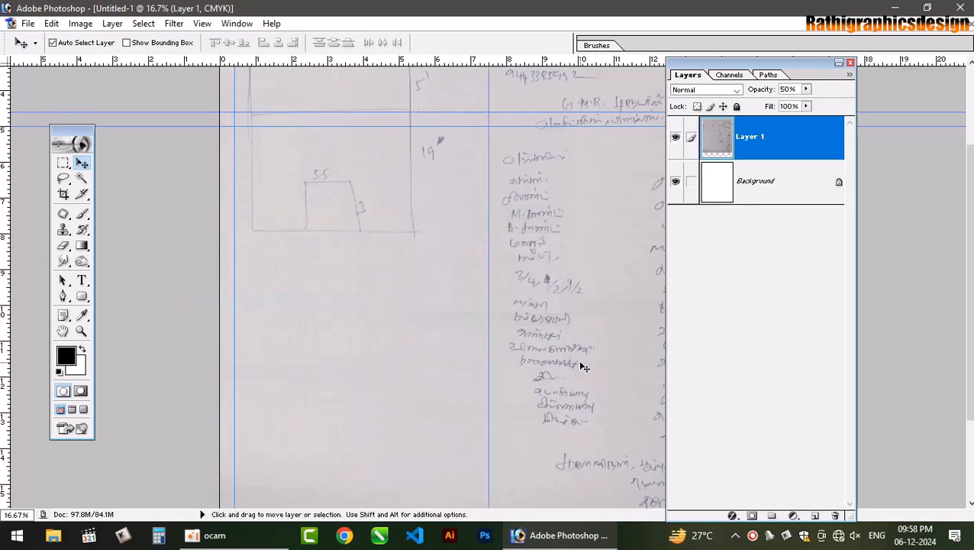
# - Fit the page in the window and shift the sketch left toward the centre guide
pyautogui.hotkey('ctrl', '0')
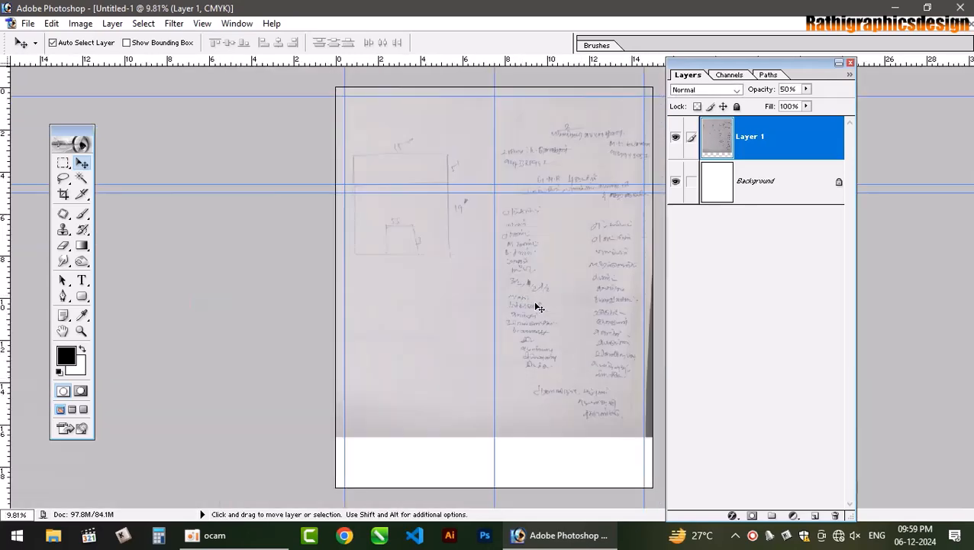
pyautogui.moveTo(574, 302); pyautogui.dragTo(532, 294)
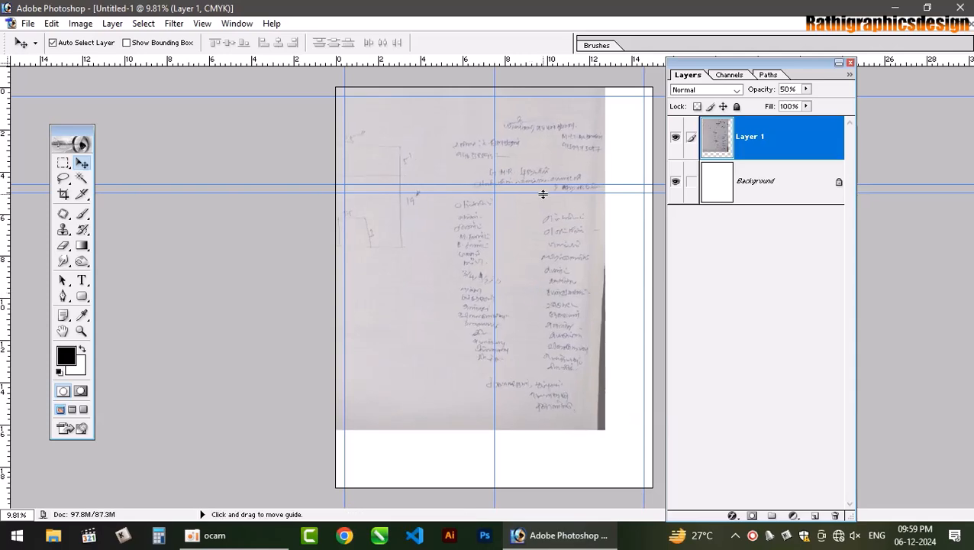
pyautogui.hotkey('ctrl', '+')
pyautogui.hotkey('ctrl', '+')
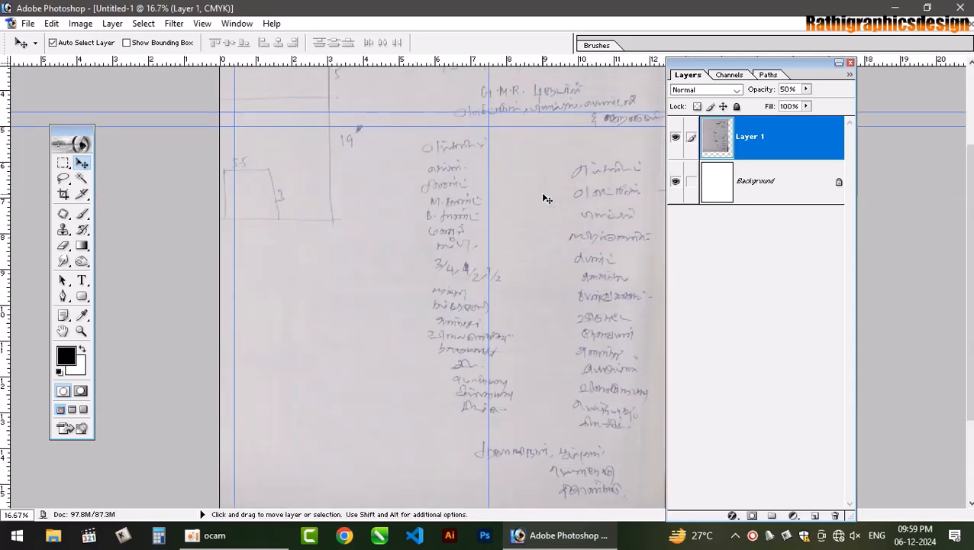
# - Hide the Layers panel, zoom to 33.3%, and nudge the sketch slightly left and up
pyautogui.click(850, 62)
pyautogui.scroll(3, 516, 158)
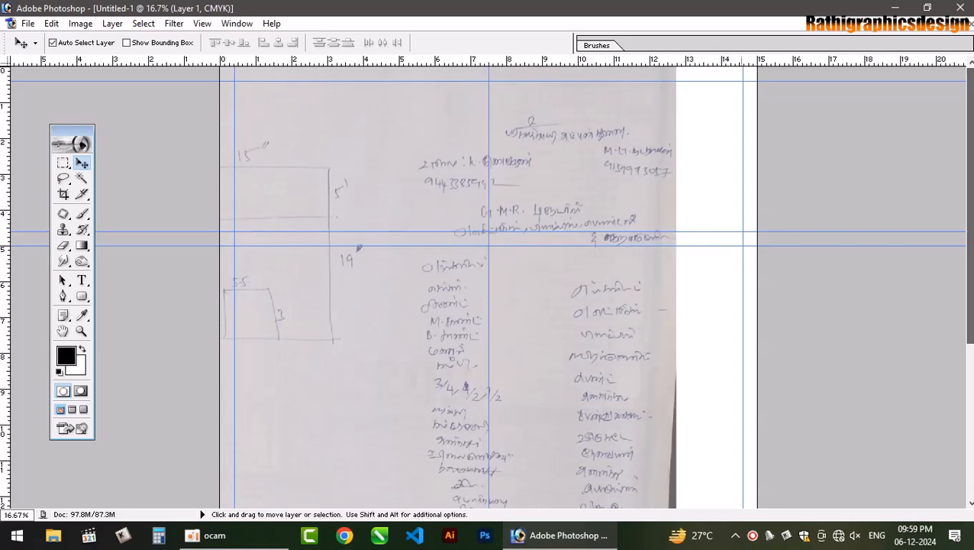
pyautogui.hotkey('ctrl', '+')
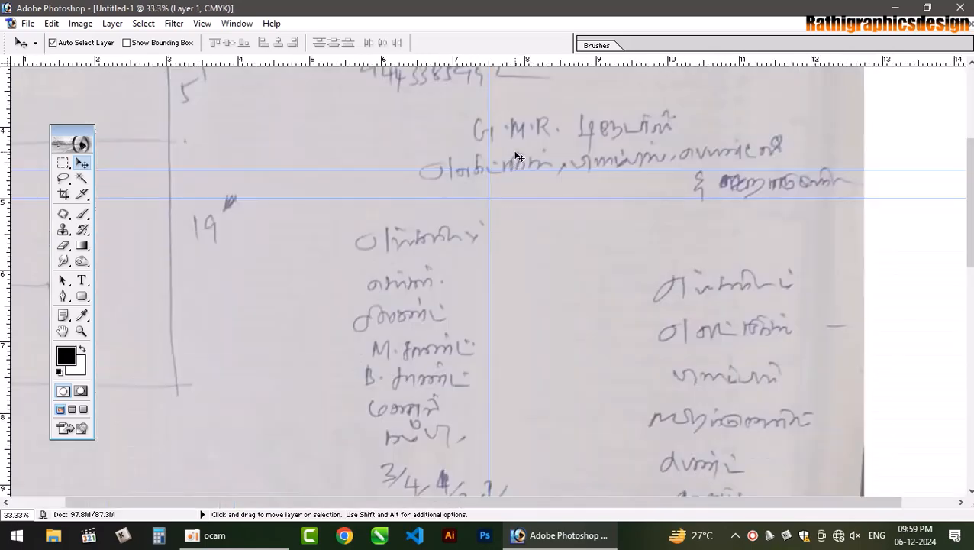
pyautogui.scroll(5, 512, 256)
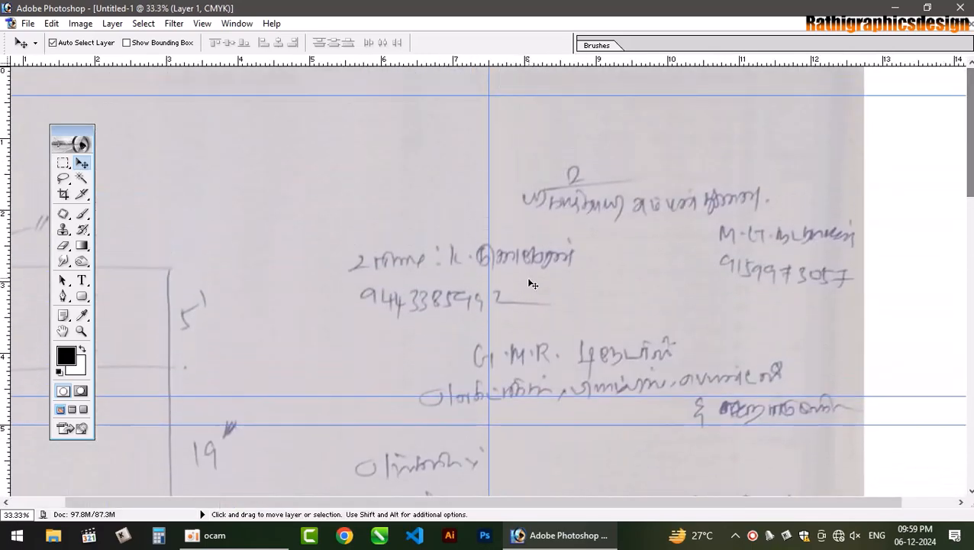
pyautogui.moveTo(511, 255); pyautogui.dragTo(499, 249)
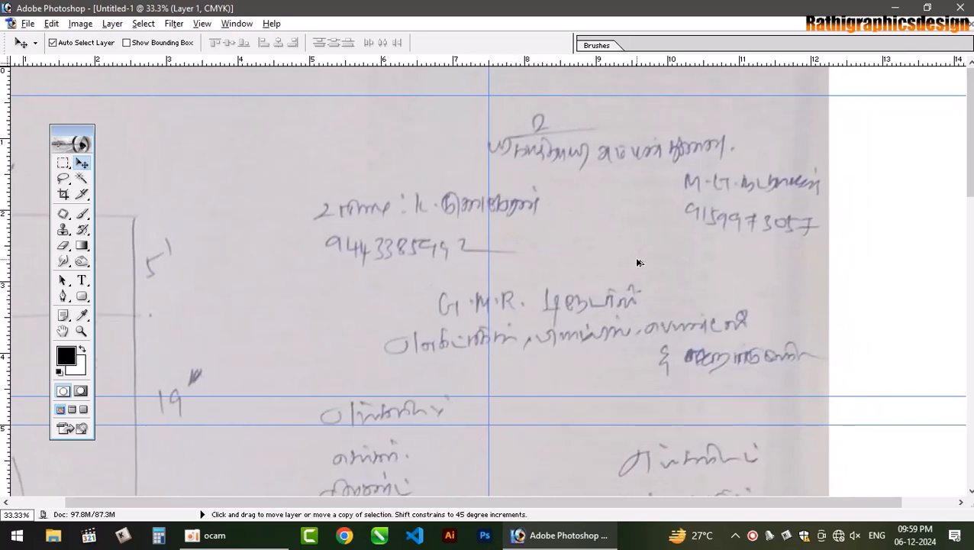
# - Set the Type tool to Tamil-002 at 11 pt and start text near the top header
pyautogui.click(82, 281)
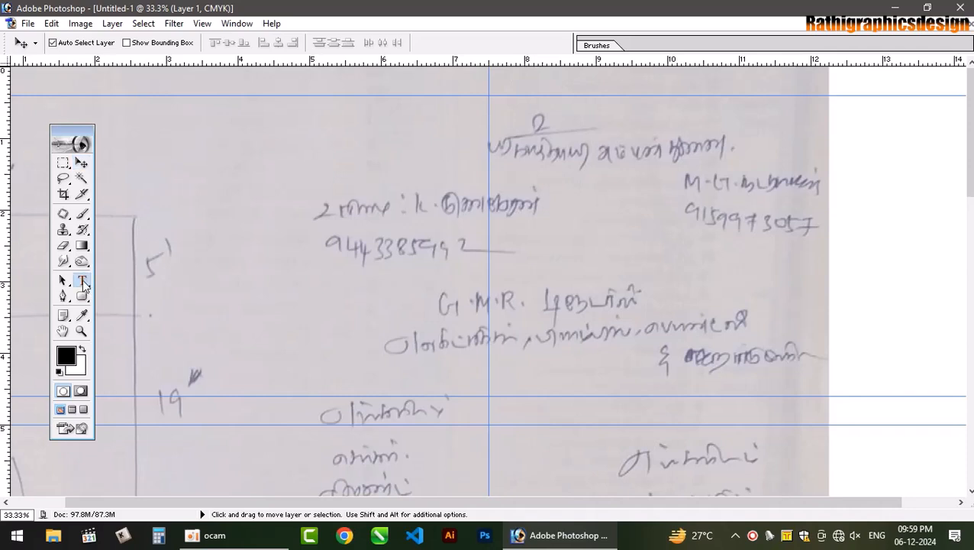
pyautogui.click(135, 44)
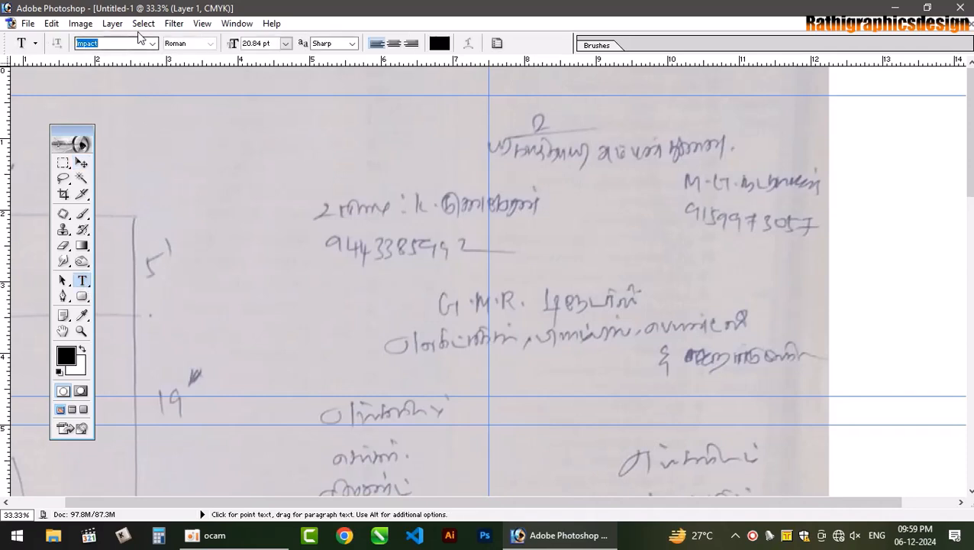
pyautogui.write('Kaufmann BT')
pyautogui.press('Down')
pyautogui.write('Tam')
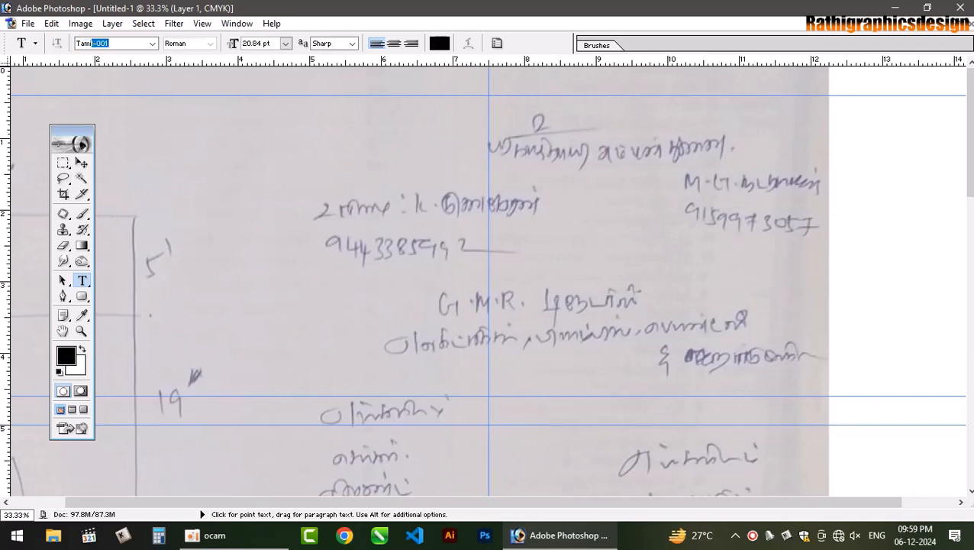
pyautogui.press('Down')
pyautogui.press('Return')
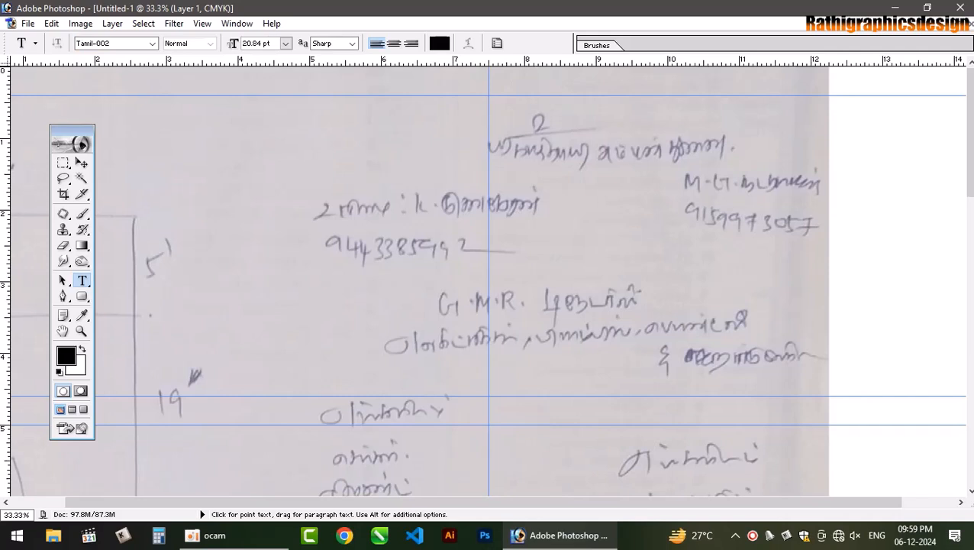
pyautogui.click(285, 43)
pyautogui.click(282, 144)
pyautogui.click(555, 168)
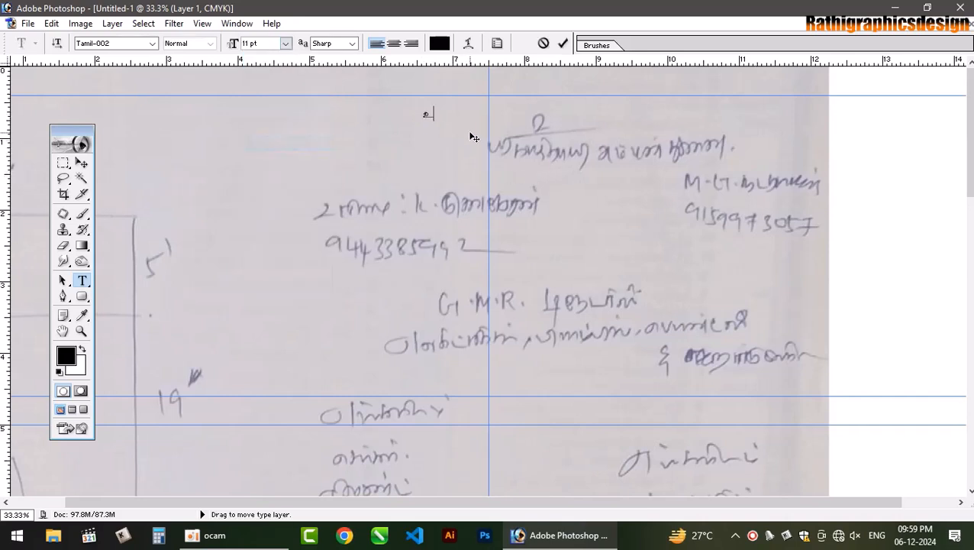
# - Enlarge the உ character to 13 pt and start a new line below it
pyautogui.hotkey('ctrl', 'a')
pyautogui.hotkey('ctrl', 'shift', '.')
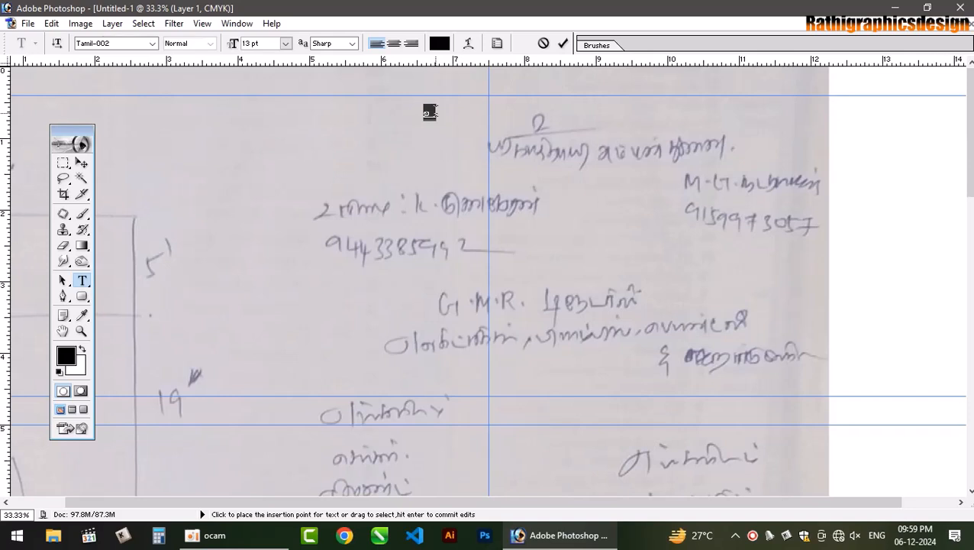
pyautogui.click(435, 113)
pyautogui.press('Return')
# - Type ஸ்ரீ காத்தாயி அம்மன் துணை on the second line and select both header lines
pyautogui.write('ஸ்ரீ காத்தயாய')
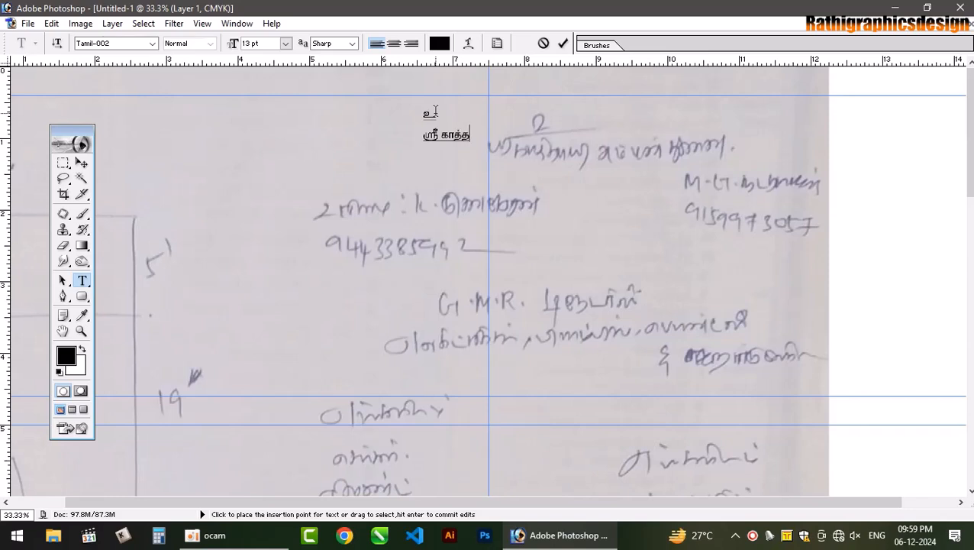
pyautogui.press('BackSpace')
pyautogui.press('BackSpace')
pyautogui.write('ாயி அம்மன் துணை')
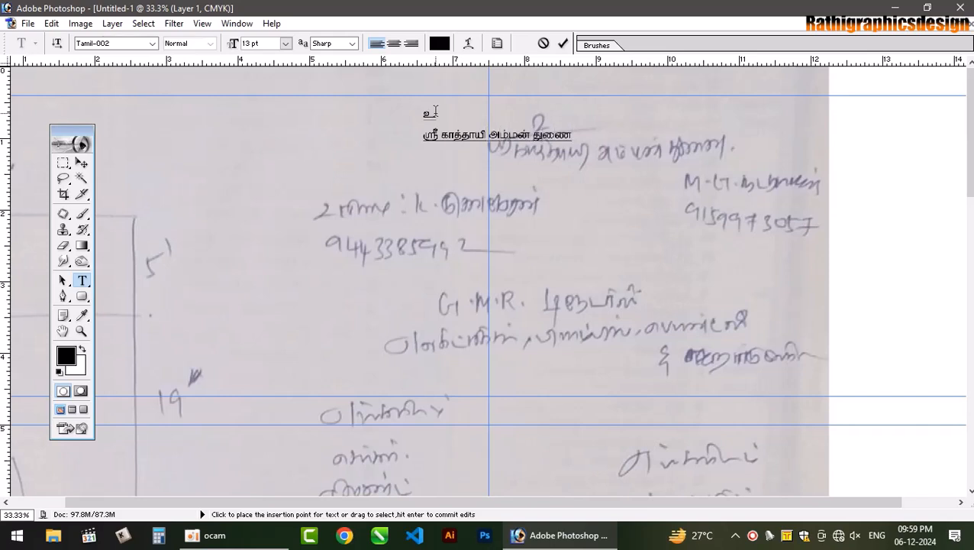
pyautogui.hotkey('shift', 'Home')
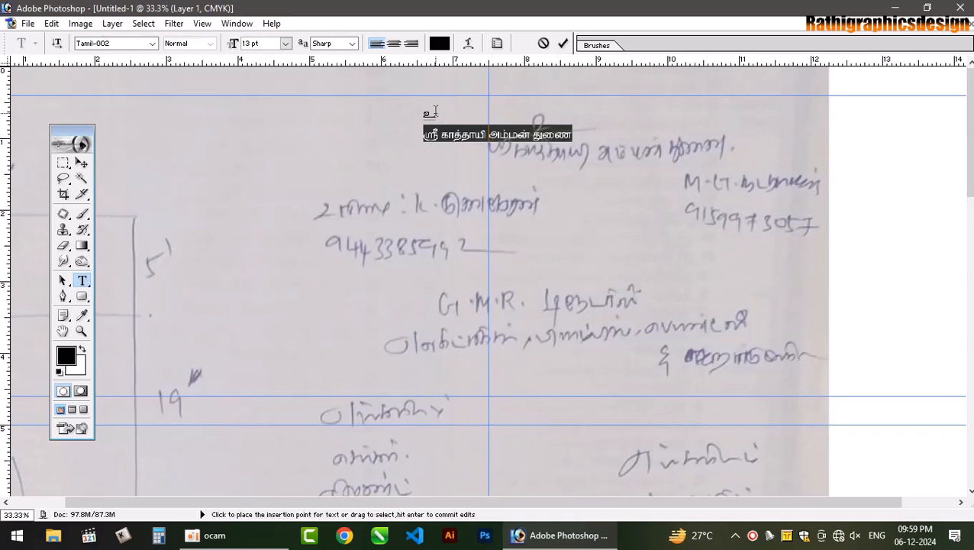
pyautogui.hotkey('ctrl', 'a')
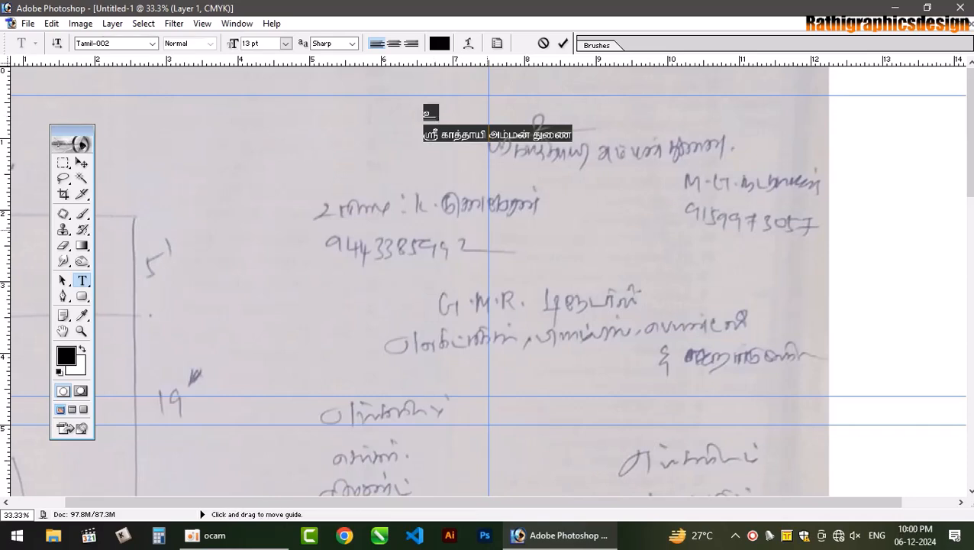
# - Centre-align the two header lines, place them on the vertical guide at the top, and commit
pyautogui.hotkey('ctrl', 'shift', 'c')
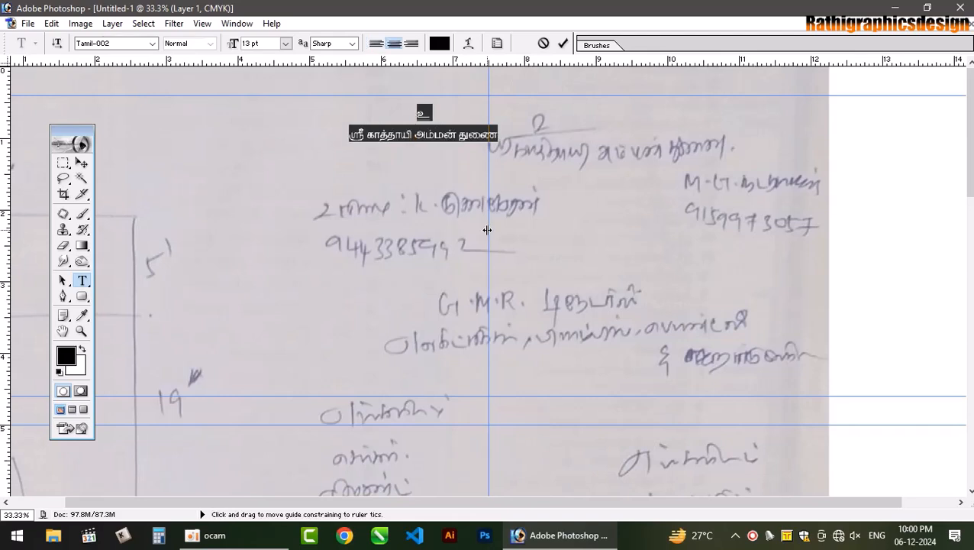
pyautogui.click(444, 131)
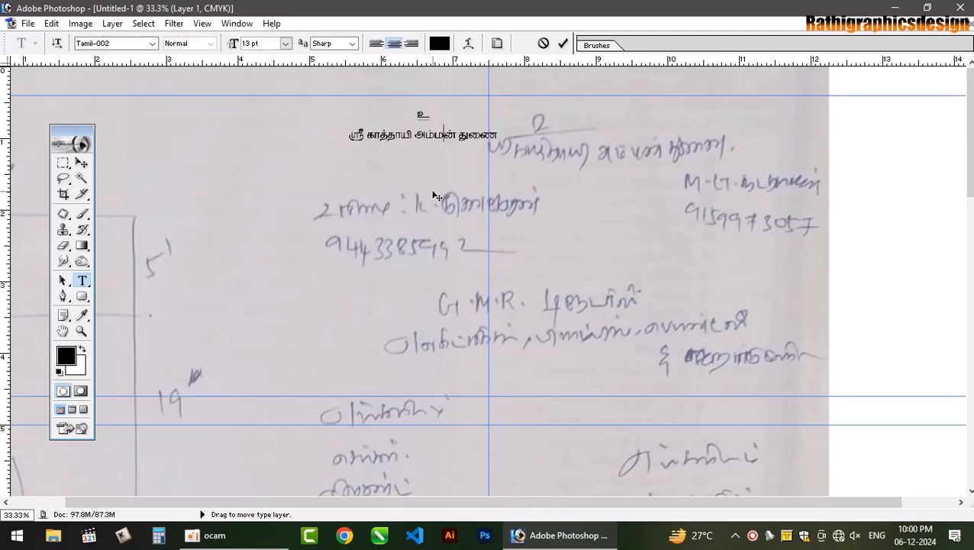
pyautogui.moveTo(431, 190); pyautogui.dragTo(502, 181)
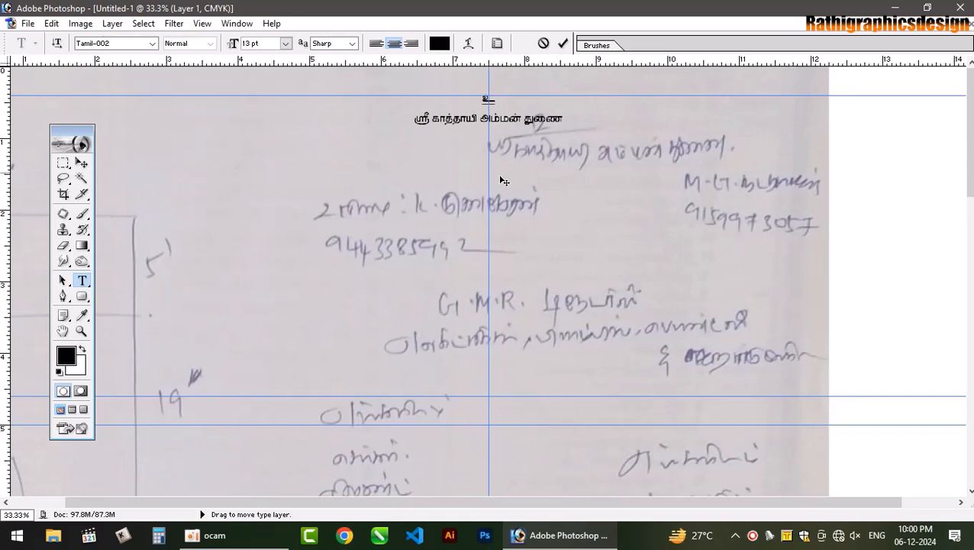
pyautogui.press('Return')
pyautogui.press('BackSpace')
pyautogui.click(562, 43)
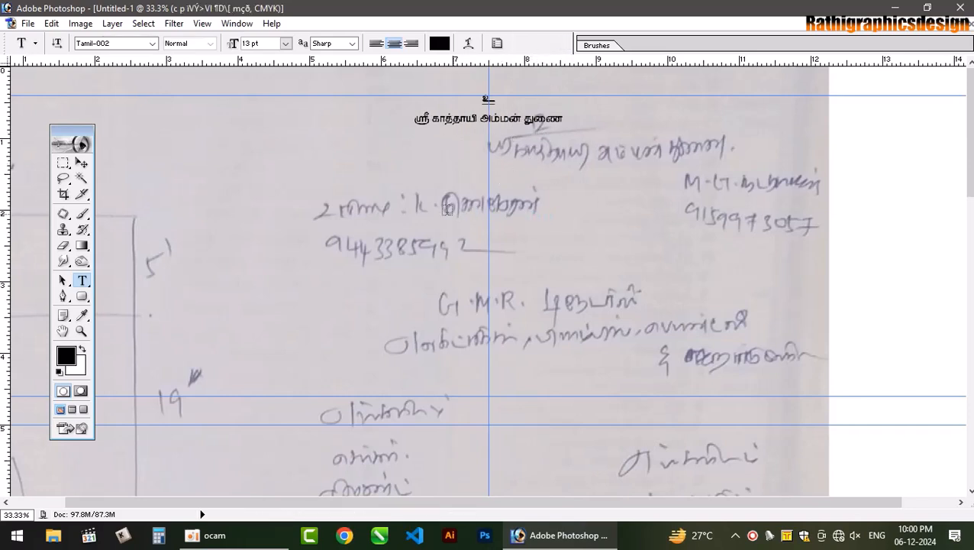
pyautogui.moveTo(519, 501); pyautogui.dragTo(461, 500)
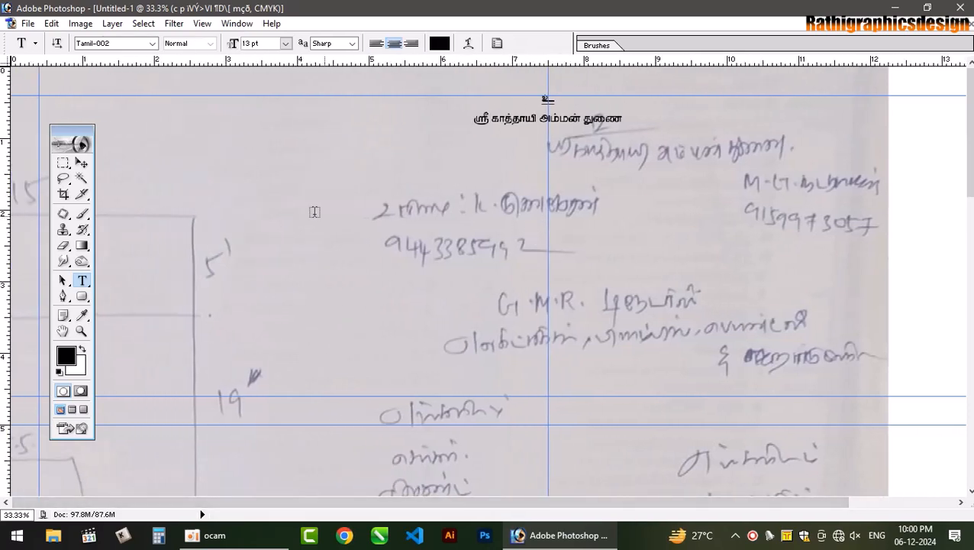
# - At 66.7% zoom, type 'உரிமை :' with the owner's name and phone number on the sketch's owner line
pyautogui.click(276, 194)
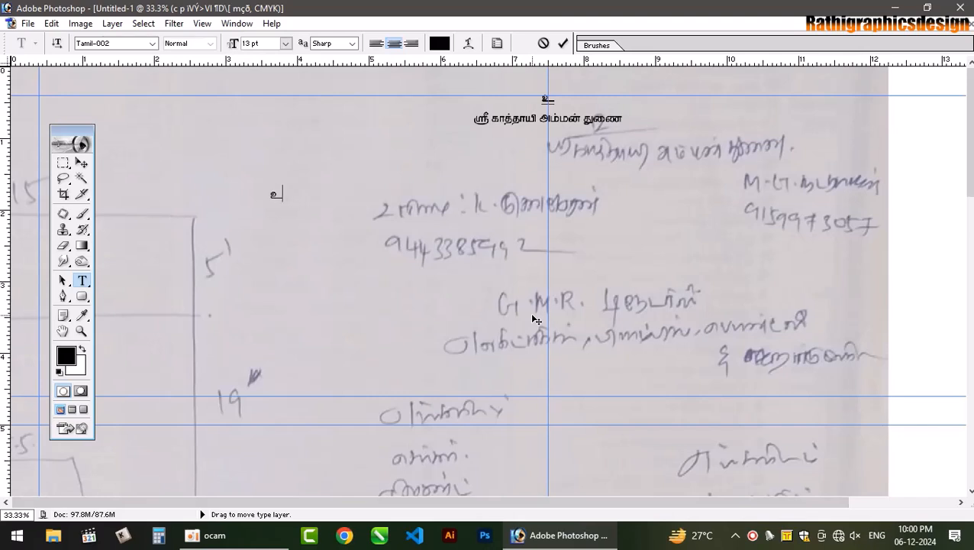
pyautogui.hotkey('ctrl', '+')
pyautogui.hotkey('ctrl', '+')
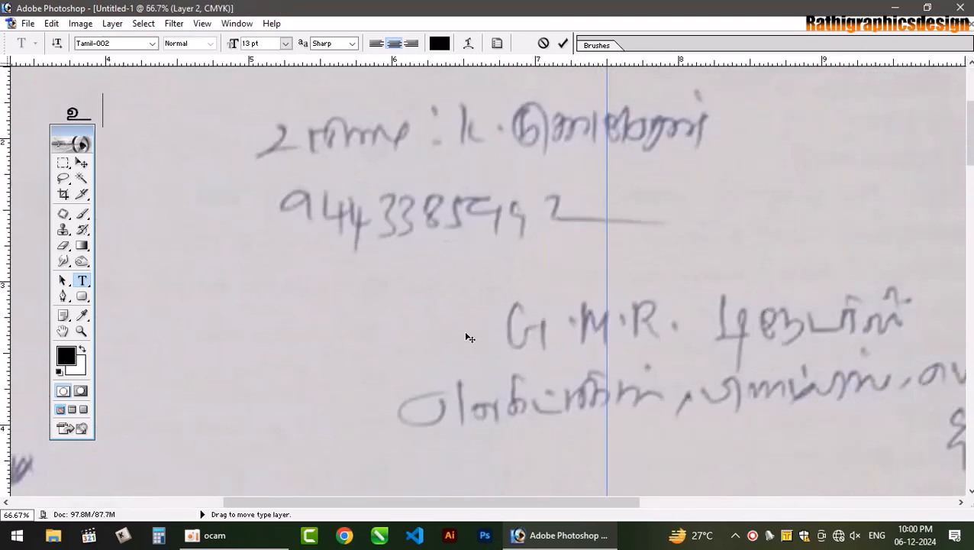
pyautogui.moveTo(462, 335); pyautogui.dragTo(656, 354)
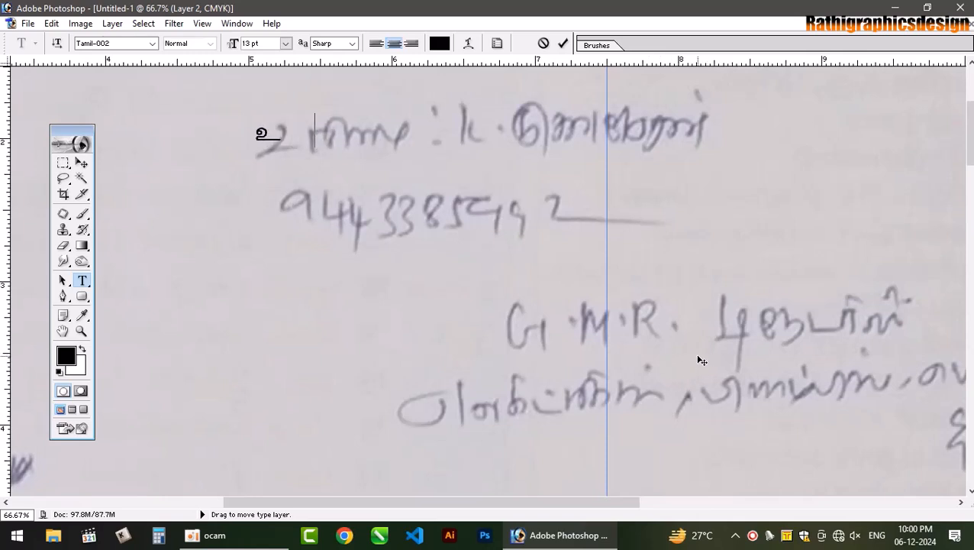
pyautogui.press('BackSpace')
pyautogui.press('BackSpace')
pyautogui.write('ரிமை')
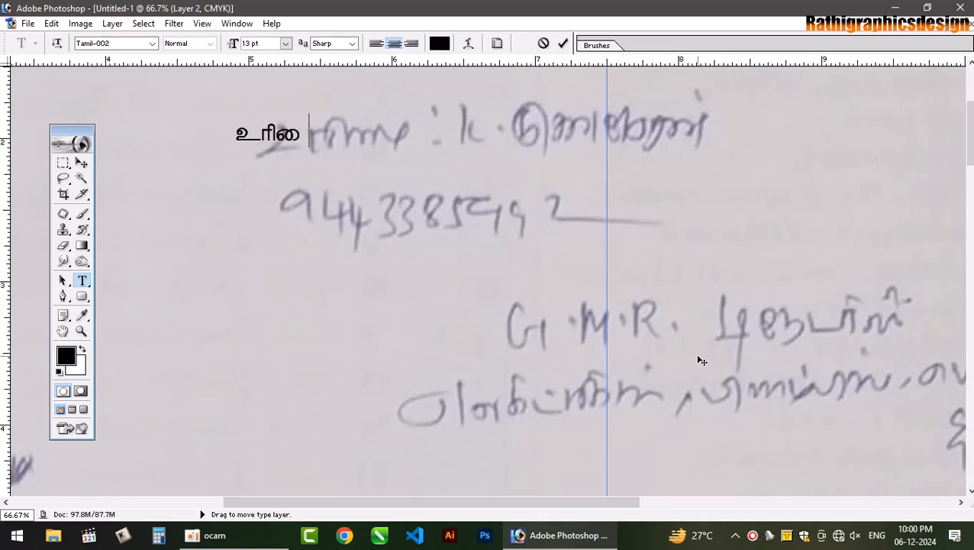
pyautogui.write(' :')
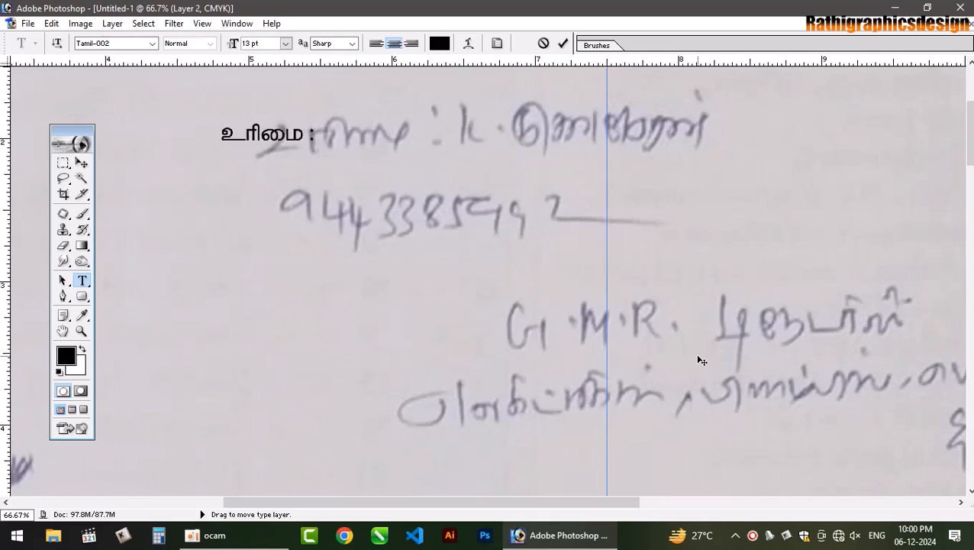
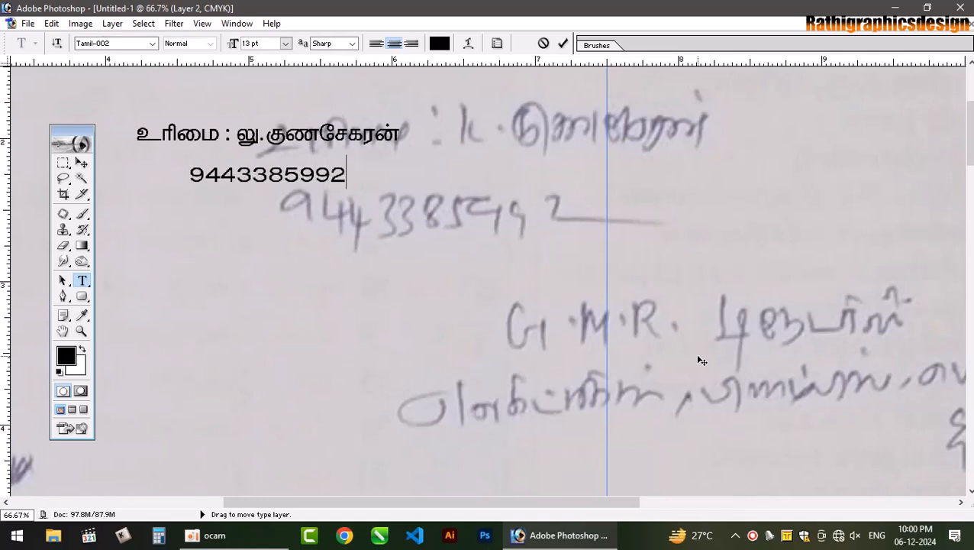
pyautogui.hotkey('ctrl', 'a')
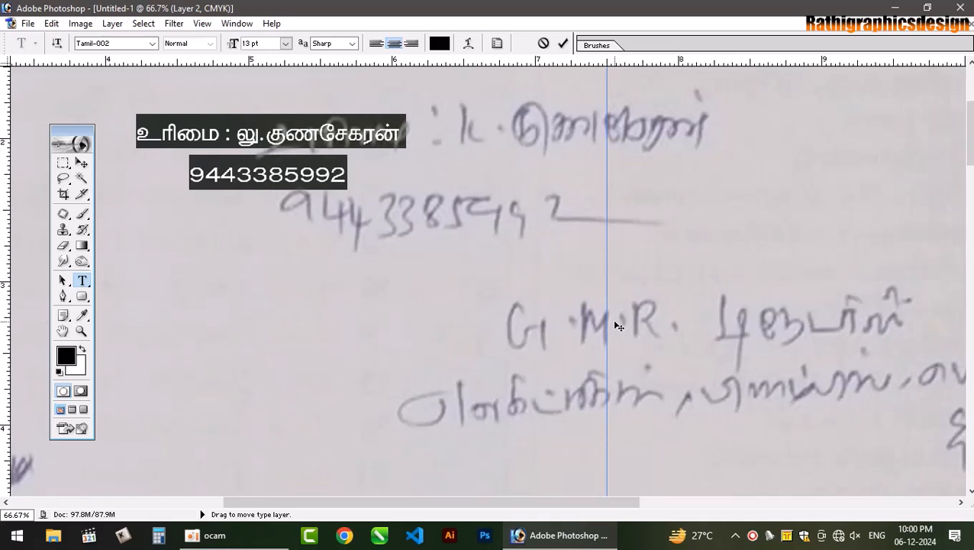
# - Left-align the owner contact lines, tighten their line spacing, and commit
pyautogui.hotkey('ctrl', 'shift', 'l')
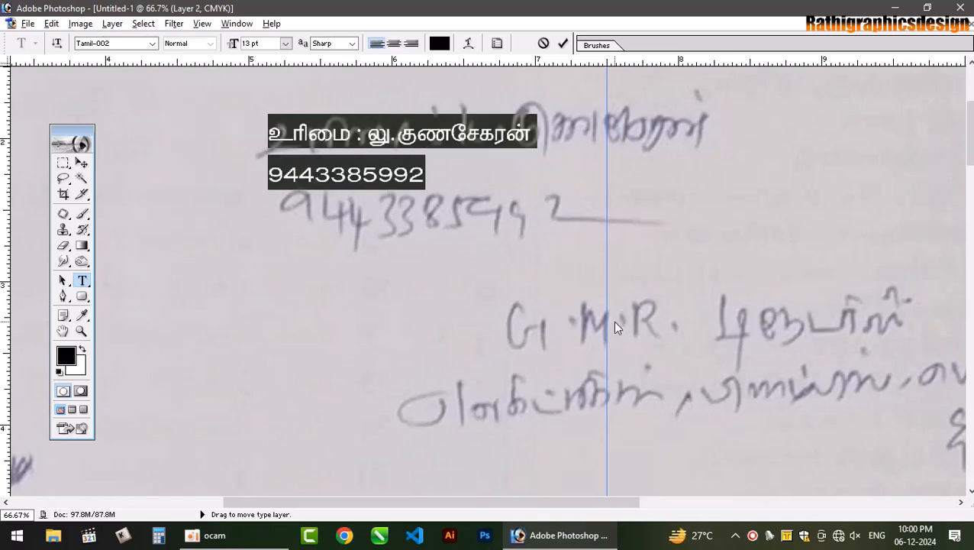
pyautogui.hotkey('alt', 'Up')
pyautogui.hotkey('alt', 'Up')
pyautogui.hotkey('alt', 'Up')
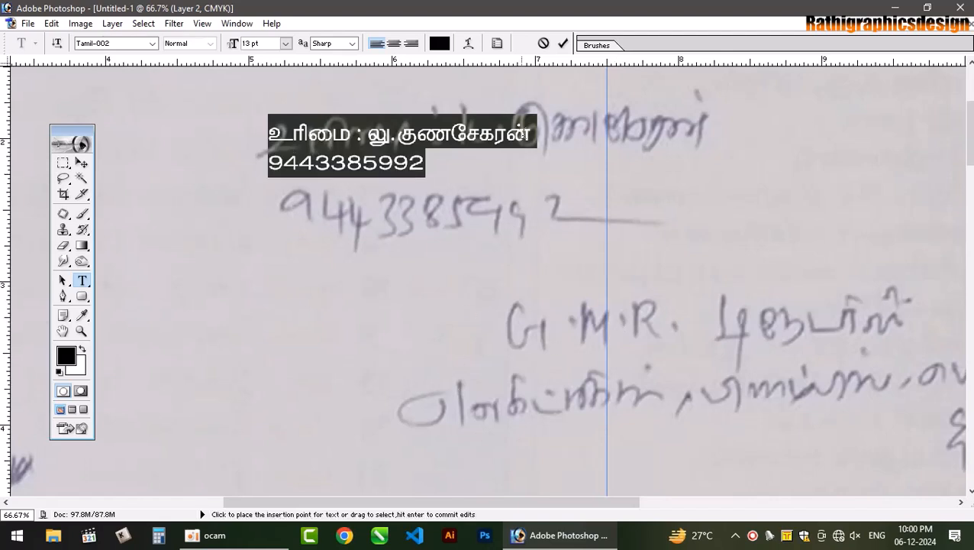
pyautogui.click(562, 43)
# - At 50% zoom, move the owner contact block to the page's top-left margin
pyautogui.hotkey('ctrl', '-')
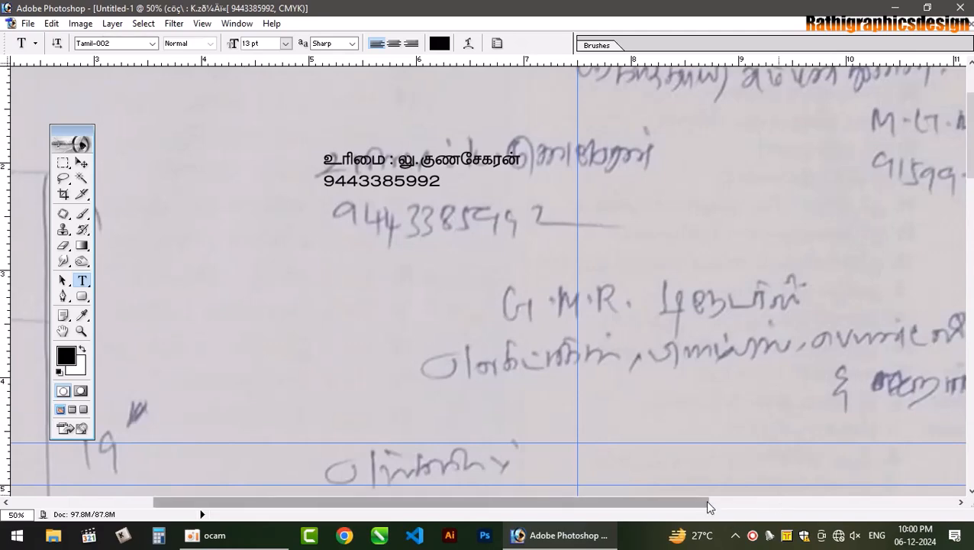
pyautogui.moveTo(704, 501); pyautogui.dragTo(437, 487)
pyautogui.moveTo(970, 141); pyautogui.dragTo(969, 99)
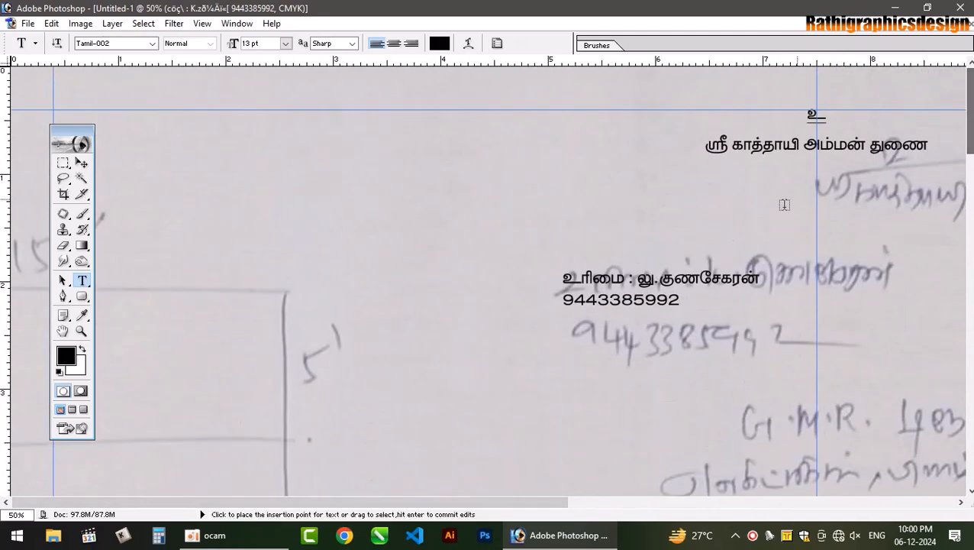
pyautogui.click(197, 205)
pyautogui.hotkey('ctrl', 'v')
pyautogui.moveTo(299, 252); pyautogui.dragTo(194, 193)
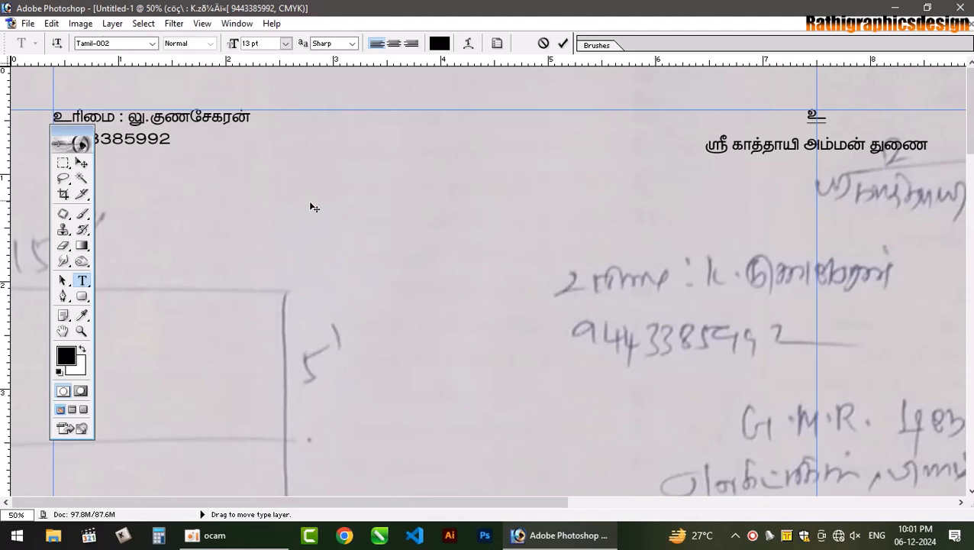
pyautogui.hotkey('ctrl', 'Return')
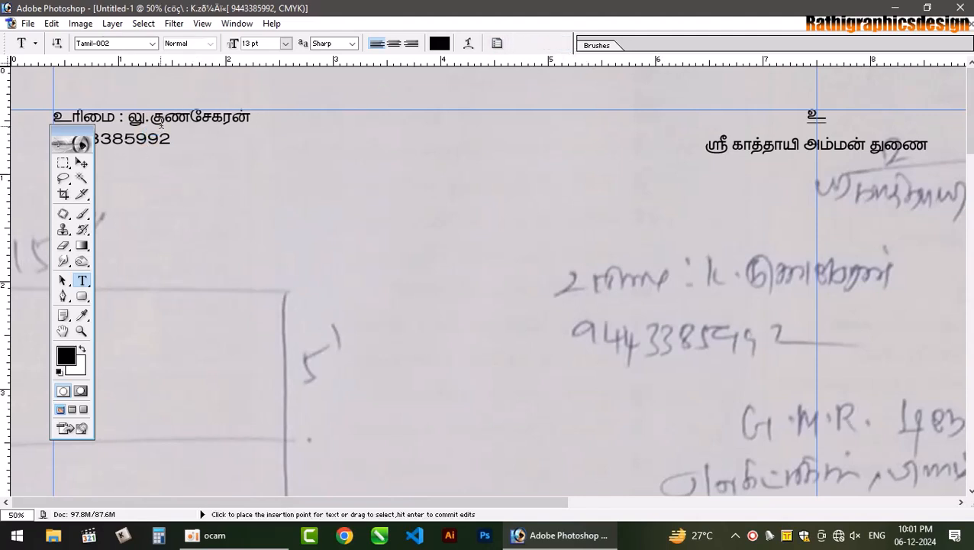
pyautogui.moveTo(521, 503); pyautogui.dragTo(819, 458)
# - Type a second person's name and phone number and move the block to the top-right corner
pyautogui.click(647, 138)
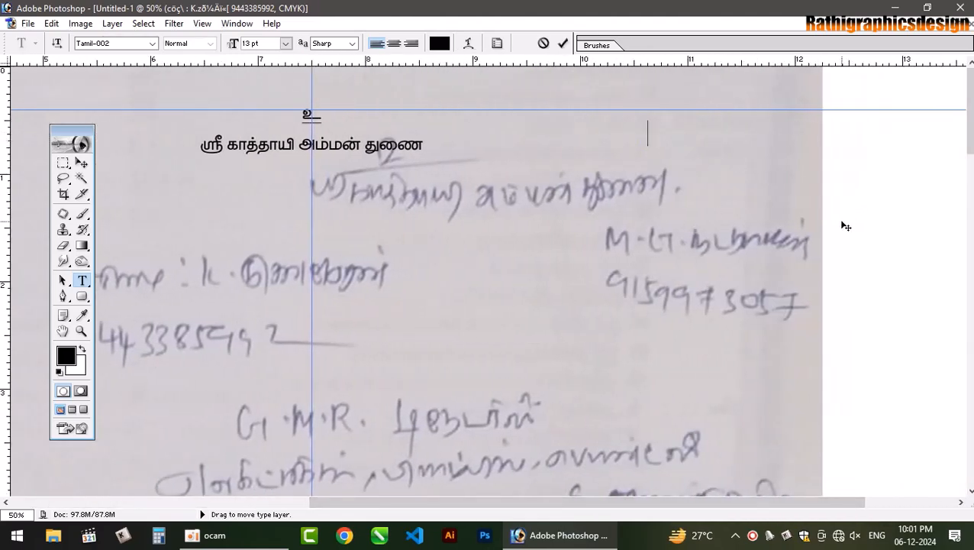
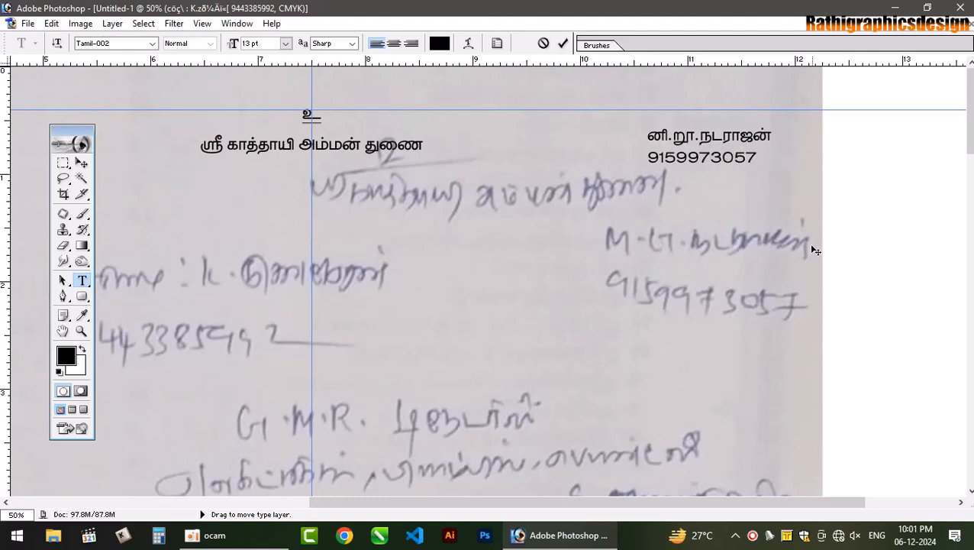
pyautogui.hotkey('ctrl', 'a')
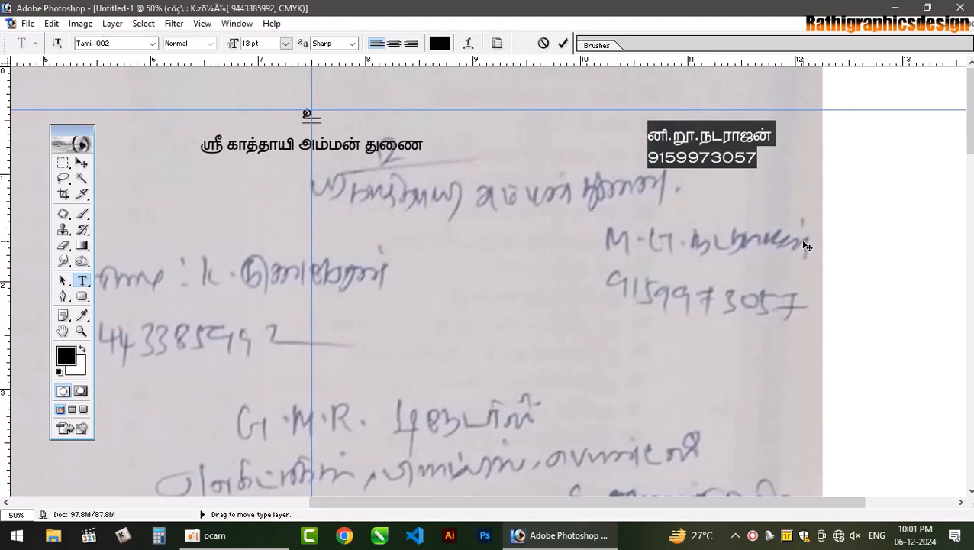
pyautogui.hotkey('ctrl', '-')
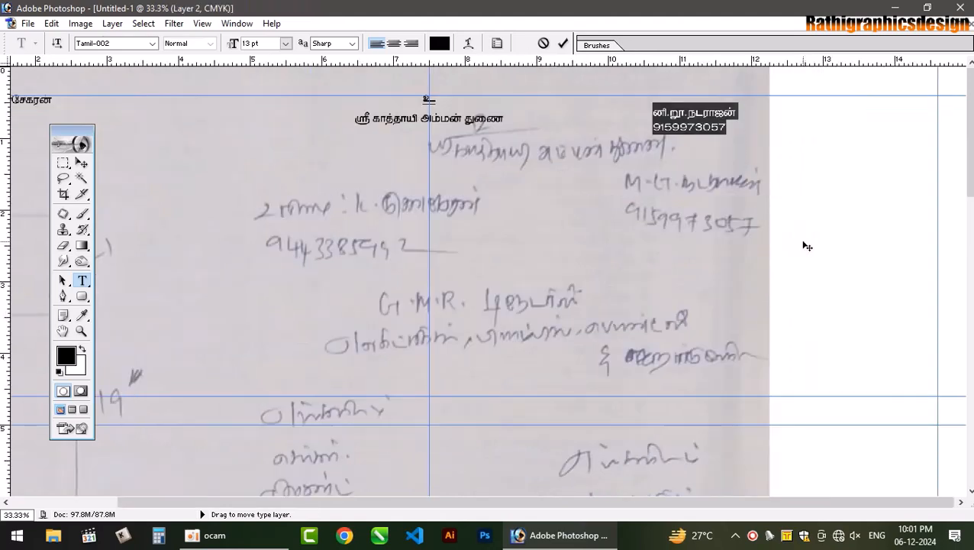
pyautogui.moveTo(717, 160); pyautogui.dragTo(909, 153)
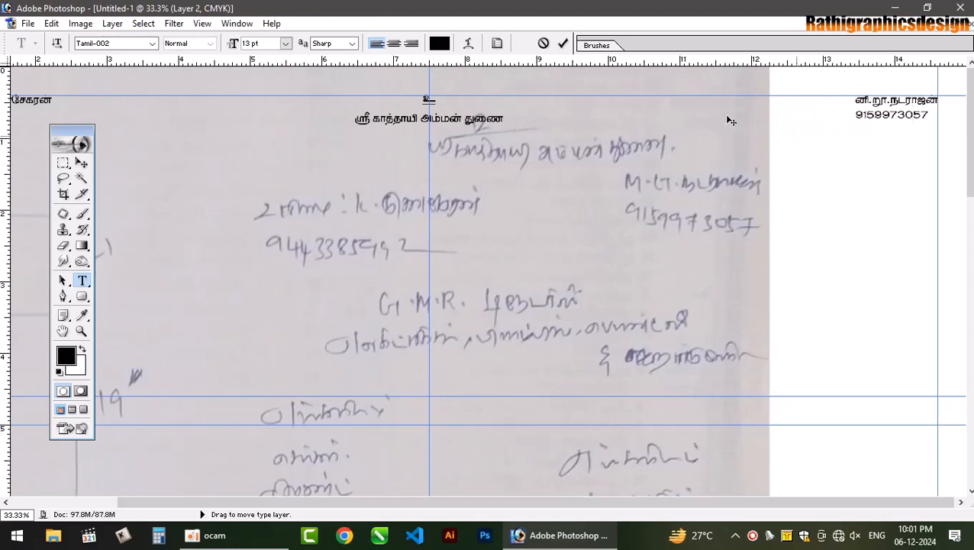
pyautogui.click(82, 163)
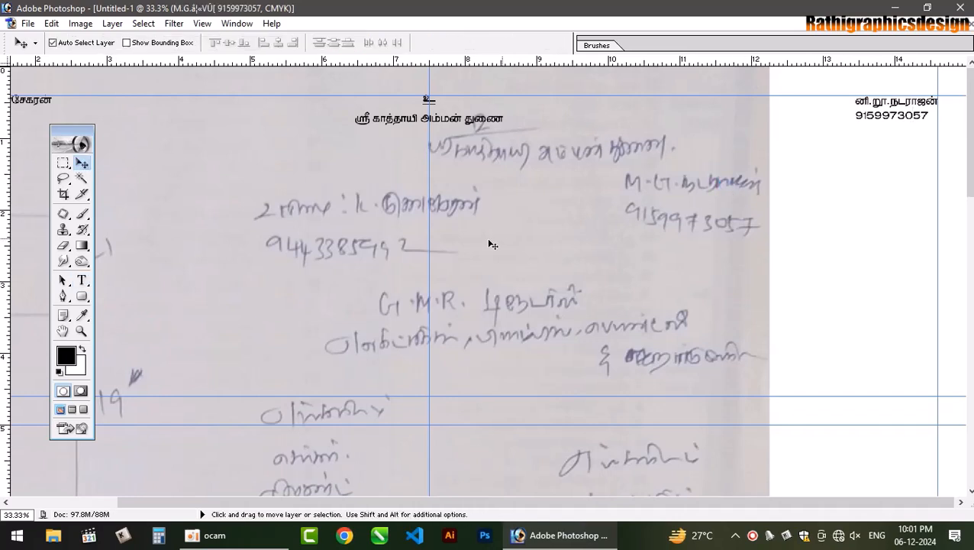
# - Type the company name நூ.னி.யூ.டிரேடர்ஸ் on a new line below the header
pyautogui.click(81, 280)
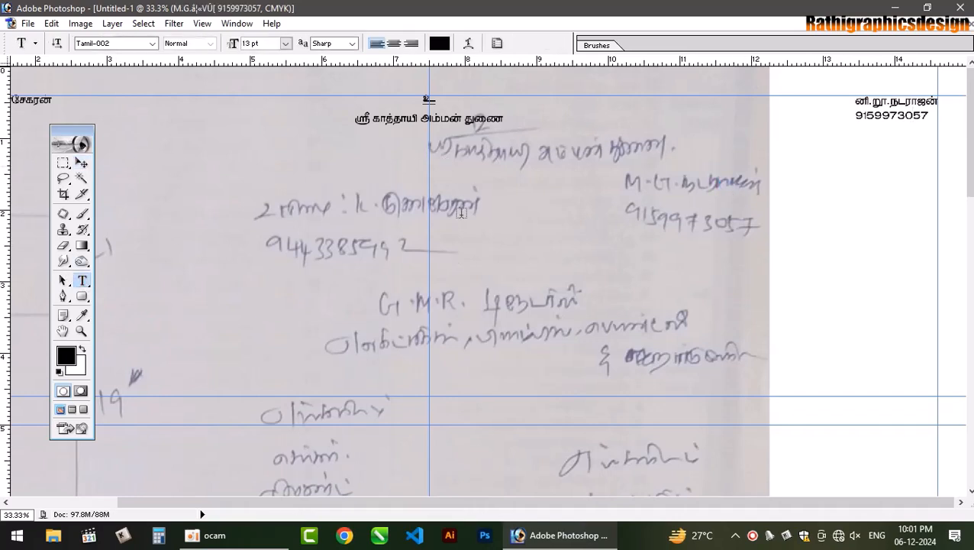
pyautogui.click(521, 211)
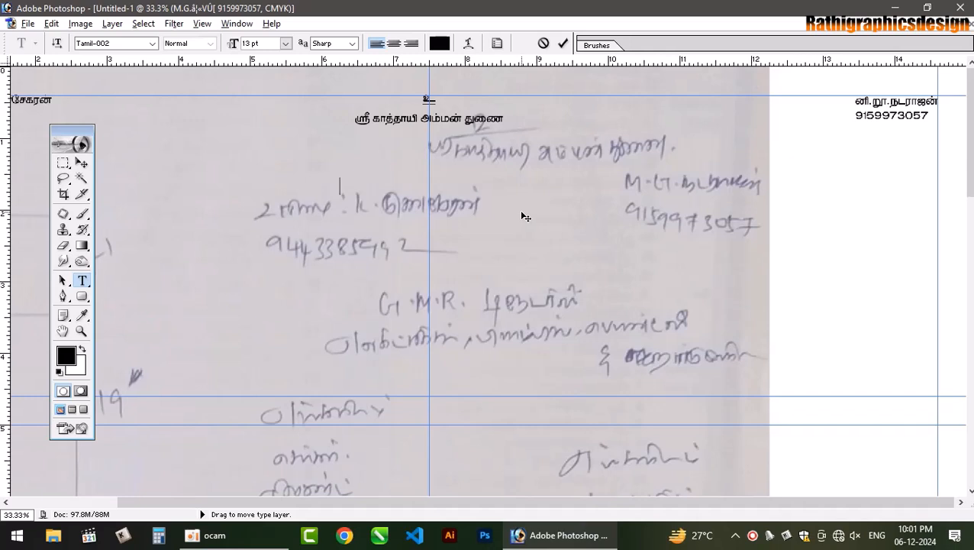
pyautogui.write('ஞா.னி.யூ.')
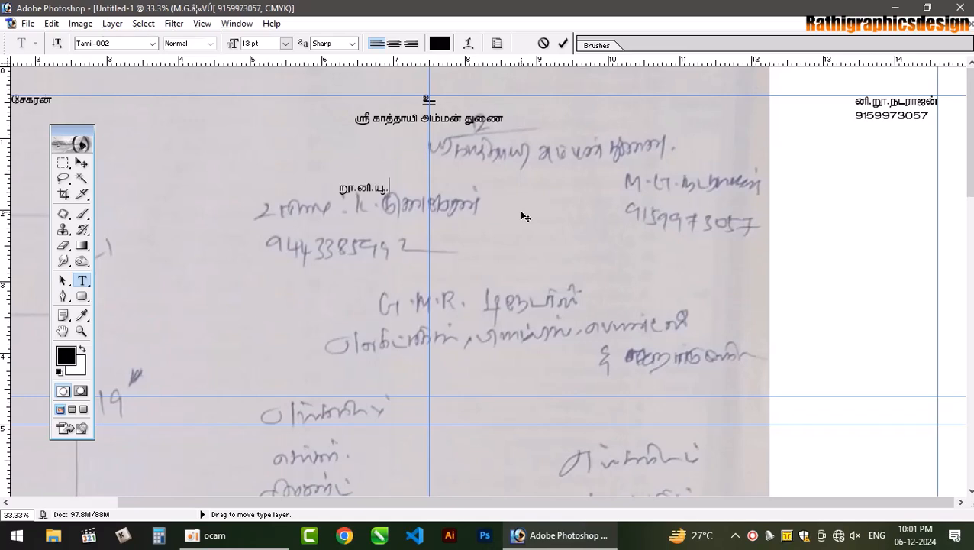
pyautogui.write('டிரேடர்')
pyautogui.write('ஸ்')
pyautogui.moveTo(458, 301); pyautogui.dragTo(499, 288)
# - Enlarge the company name to 43 pt, centre it under the header, and commit
pyautogui.hotkey('ctrl', 't')
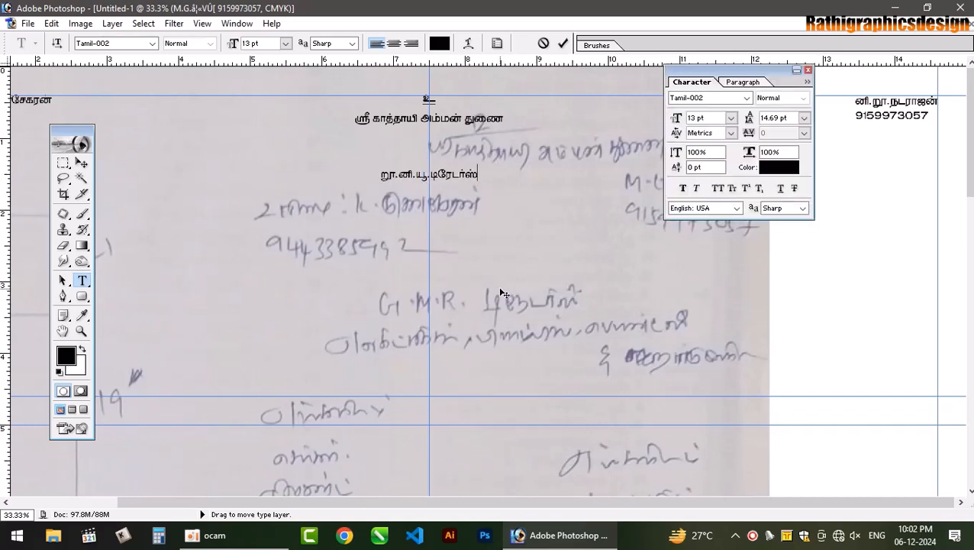
pyautogui.click(809, 74)
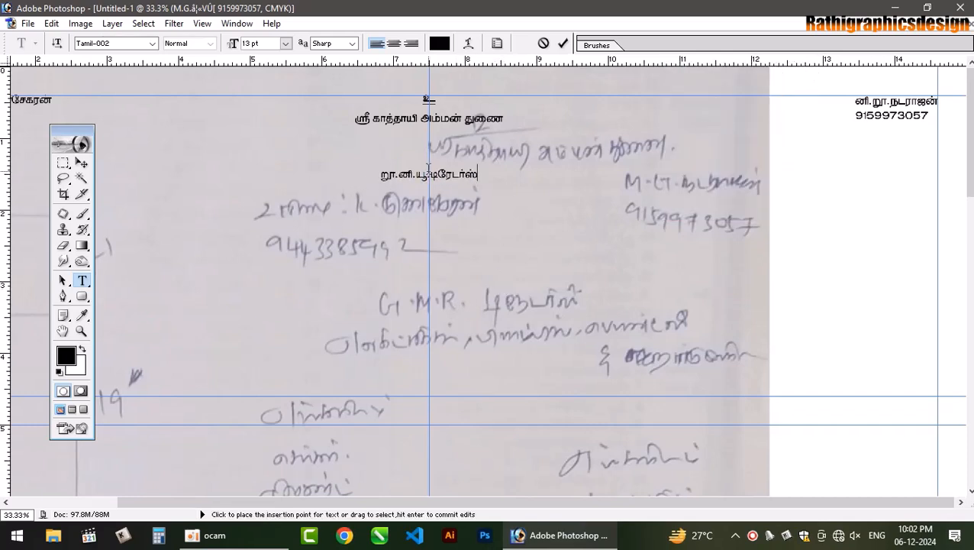
pyautogui.hotkey('ctrl', 'a')
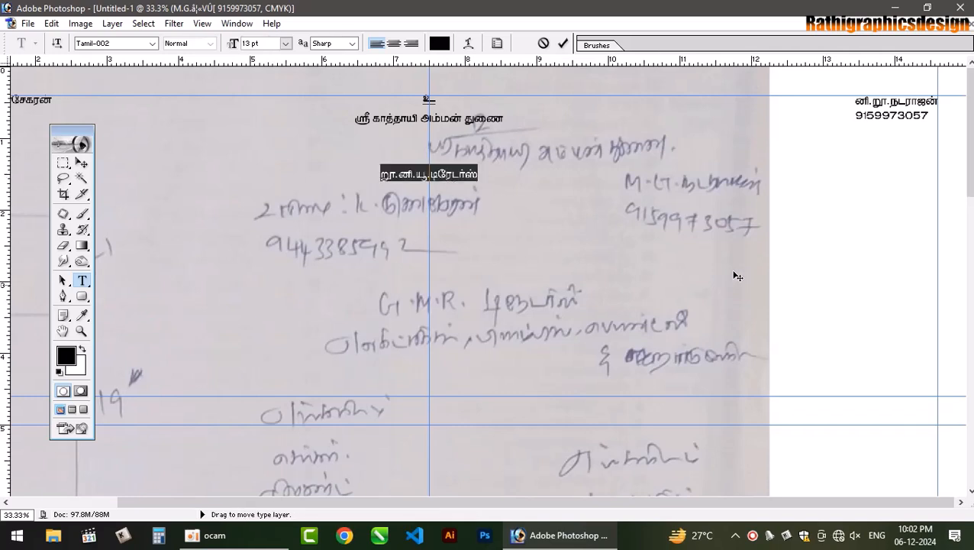
pyautogui.hotkey('ctrl', 'shift', '.')
pyautogui.hotkey('ctrl', 'shift', '.')
pyautogui.hotkey('ctrl', 'shift', '.')
pyautogui.hotkey('ctrl', 'shift', '.')
pyautogui.hotkey('ctrl', 'shift', '.')
pyautogui.hotkey('ctrl', 'shift', '.')
pyautogui.hotkey('ctrl', 'shift', '.')
pyautogui.hotkey('ctrl', 'shift', '.')
pyautogui.hotkey('ctrl', 'shift', '.')
pyautogui.hotkey('ctrl', 'shift', '.')
pyautogui.hotkey('ctrl', 'shift', '.')
pyautogui.hotkey('ctrl', 'shift', '.')
pyautogui.hotkey('ctrl', 'shift', '.')
pyautogui.hotkey('ctrl', 'shift', '.')
pyautogui.hotkey('ctrl', 'shift', '.')
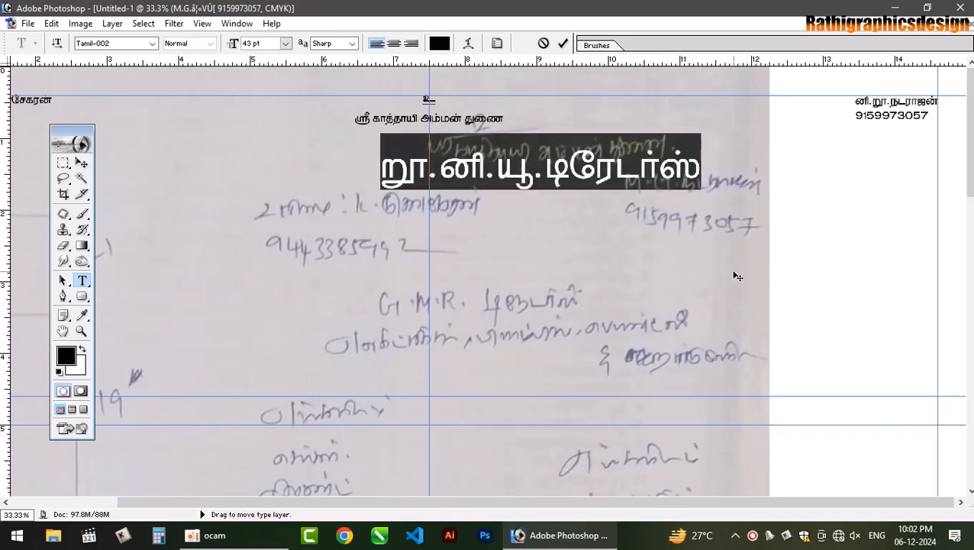
pyautogui.moveTo(633, 239); pyautogui.dragTo(526, 248)
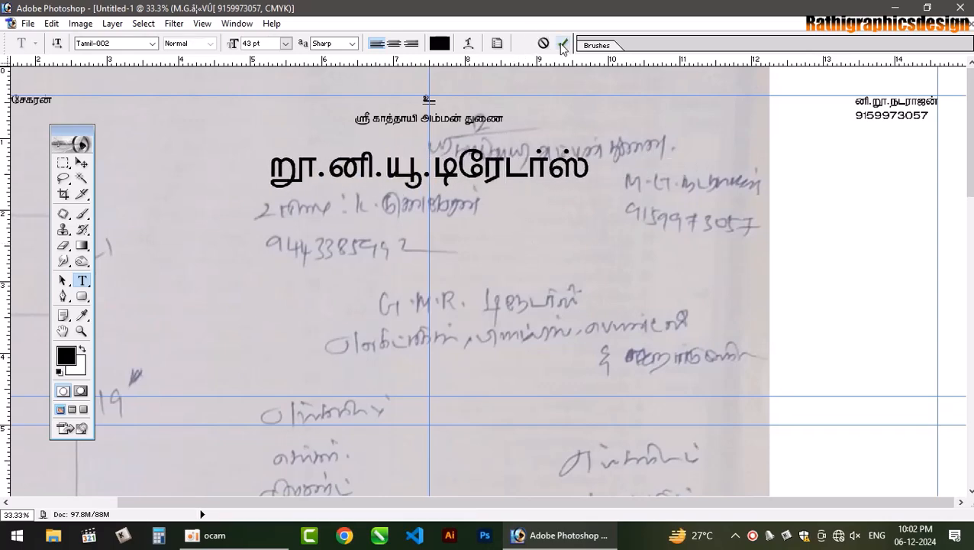
pyautogui.hotkey('ctrl', 'Return')
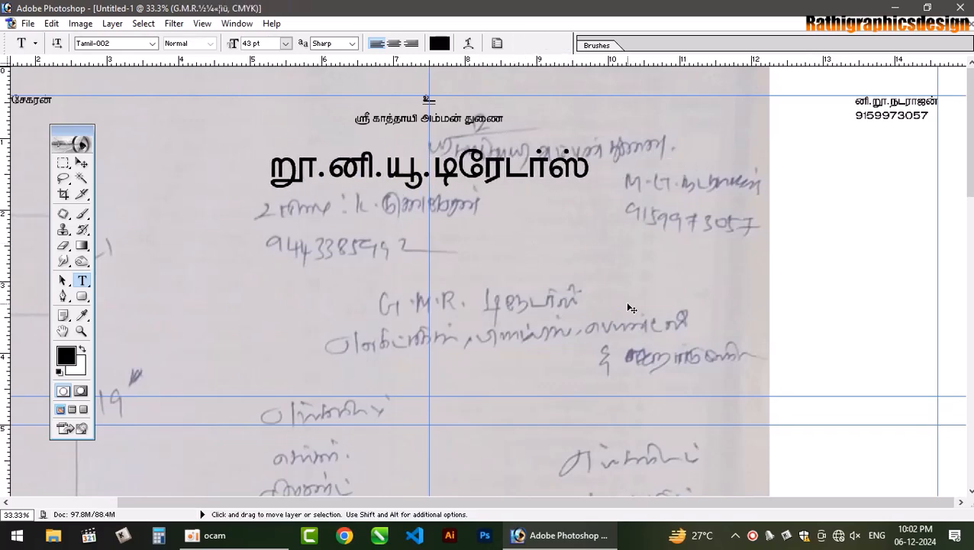
pyautogui.hotkey('ctrl', '-')
# - Move the sketch layer up and left so its item list sits below the company name
pyautogui.press('v')
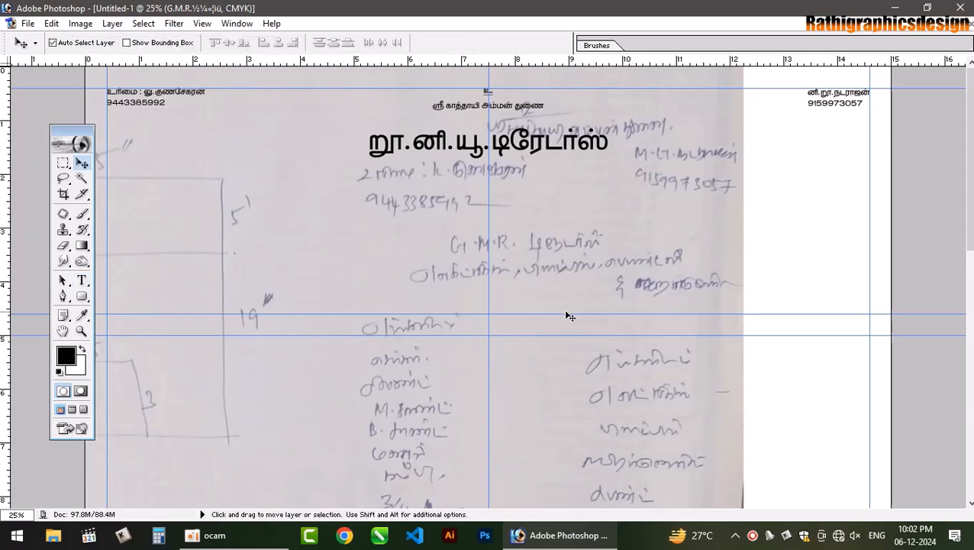
pyautogui.click(579, 306)
pyautogui.moveTo(579, 306); pyautogui.dragTo(405, 131)
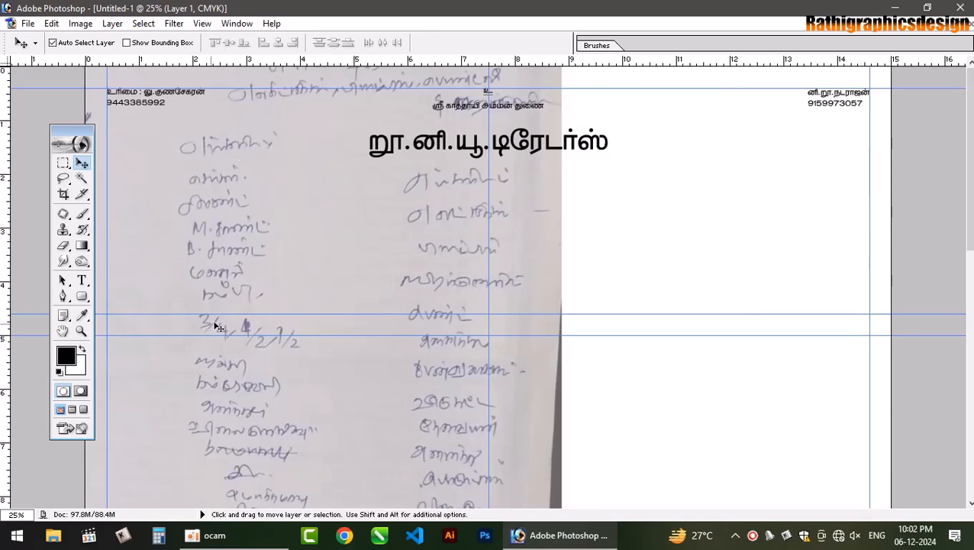
pyautogui.moveTo(291, 271)
pyautogui.mouseDown()
pyautogui.moveTo(290, 233)
pyautogui.moveTo(306, 261)
pyautogui.mouseUp()
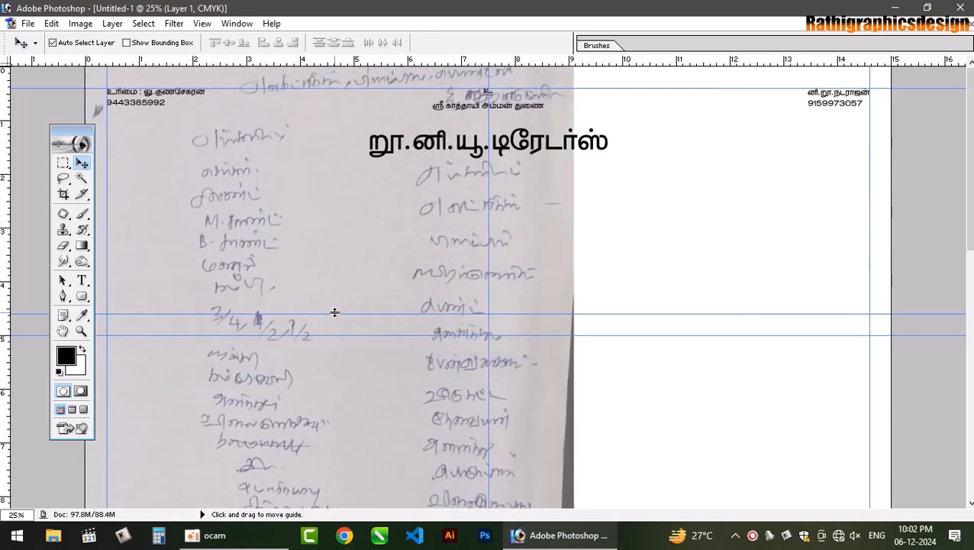
pyautogui.hotkey('ctrl', '-')
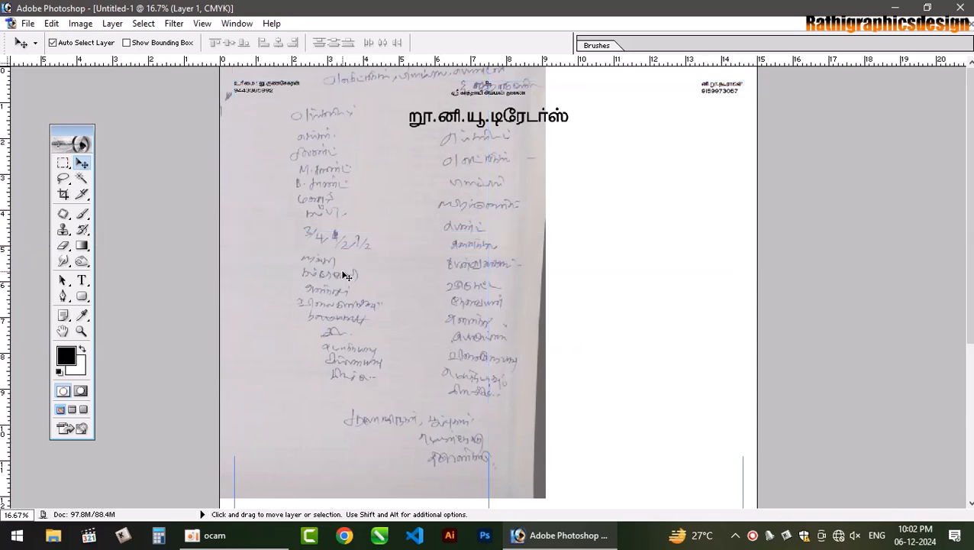
pyautogui.hotkey('ctrl', '+')
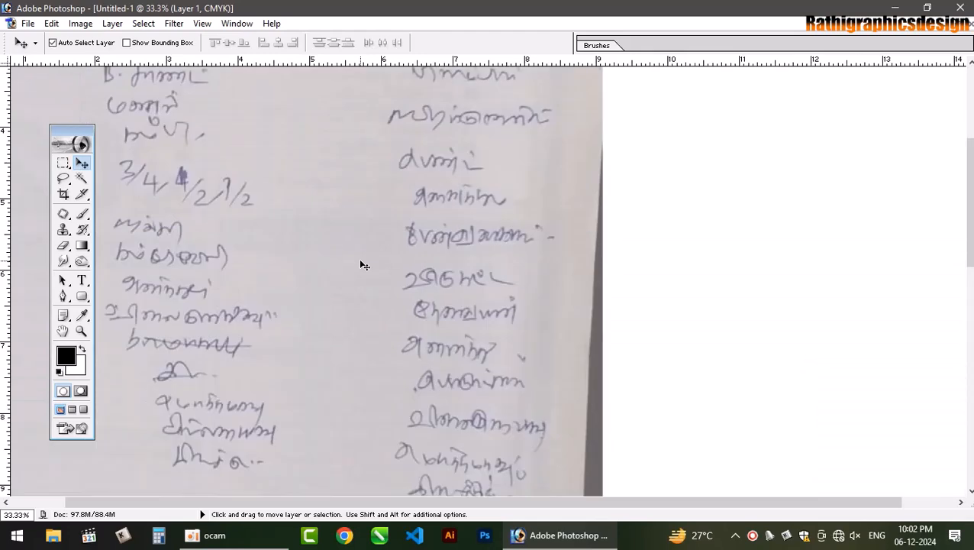
pyautogui.press('space')
pyautogui.moveTo(378, 235); pyautogui.dragTo(572, 383)
pyautogui.moveTo(331, 280); pyautogui.dragTo(348, 316)
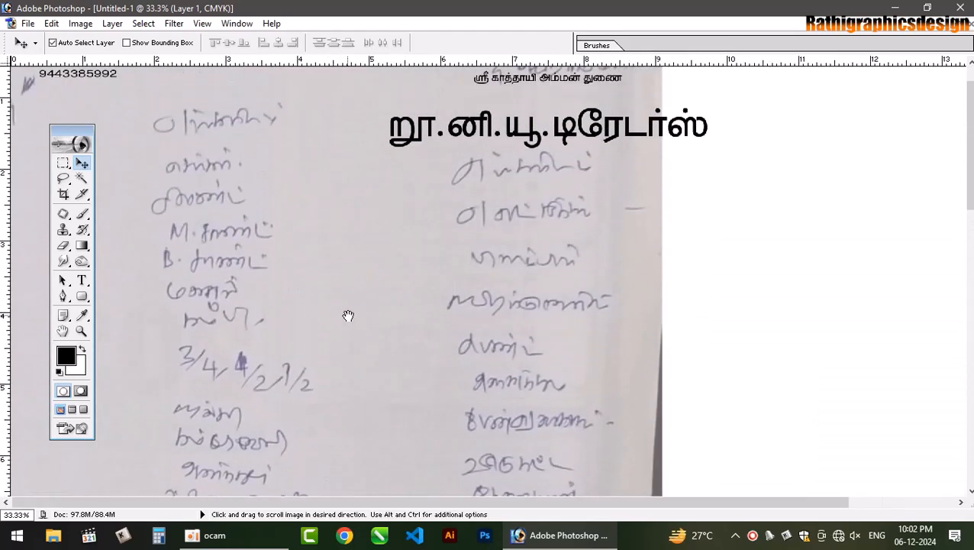
# - Start an 11 pt text block typing எங்களிடம் and செங்கல் சிமெண்ட் beside the item list
pyautogui.click(82, 282)
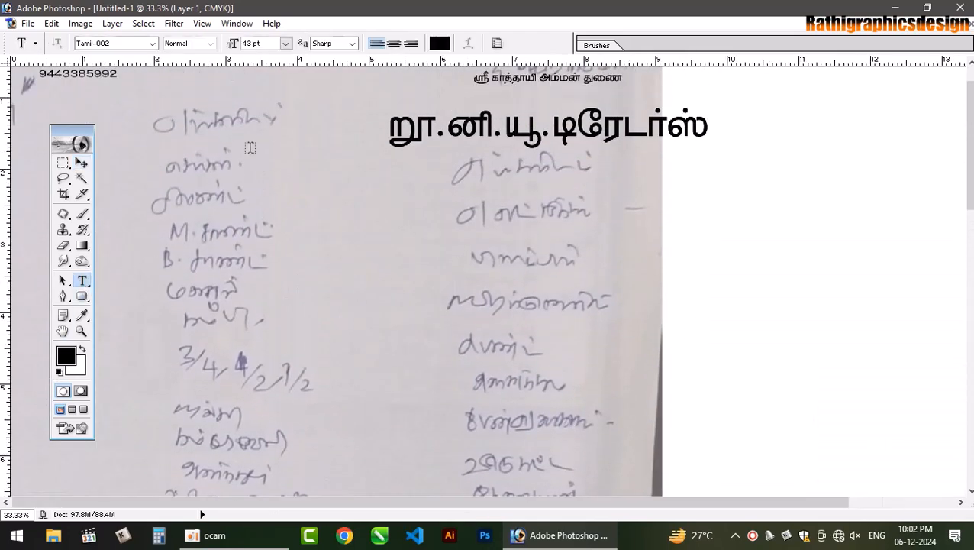
pyautogui.click(275, 161)
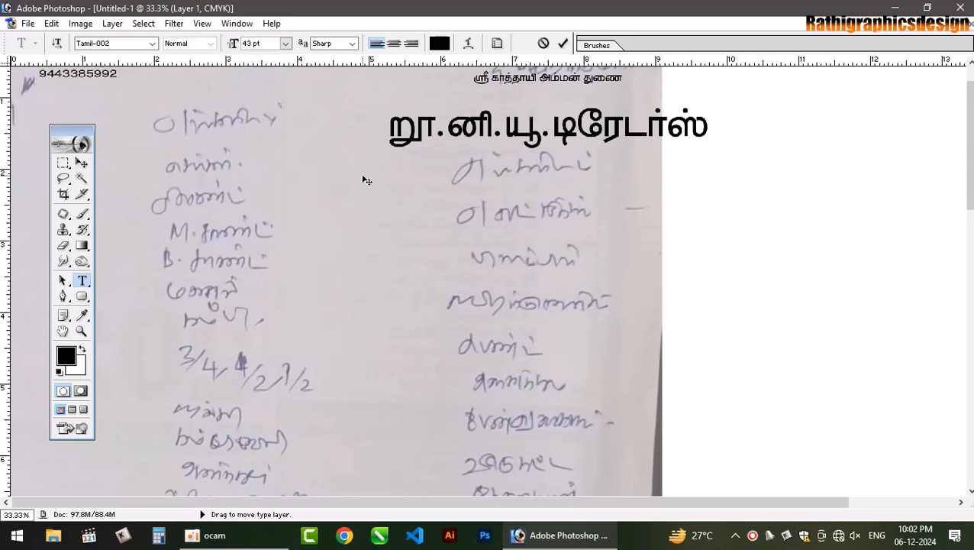
pyautogui.click(285, 44)
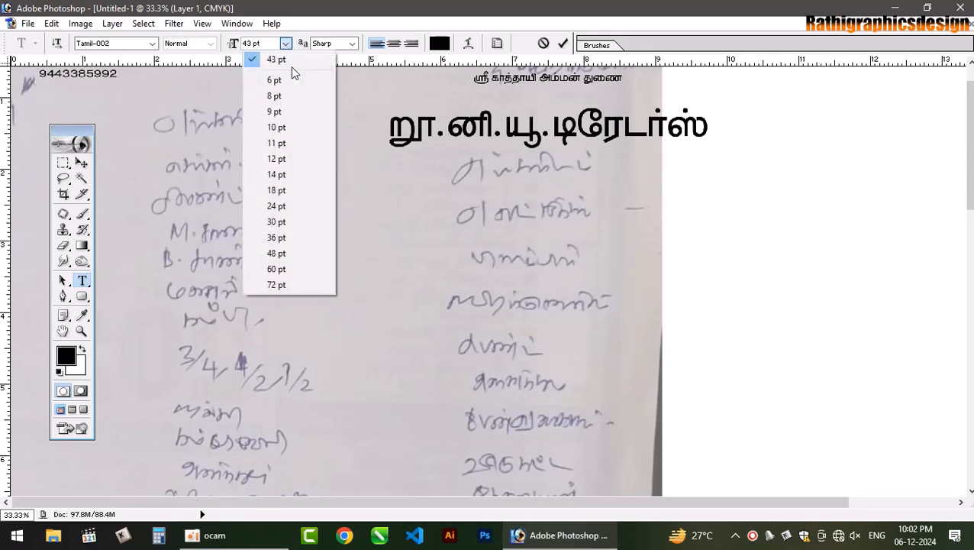
pyautogui.click(279, 142)
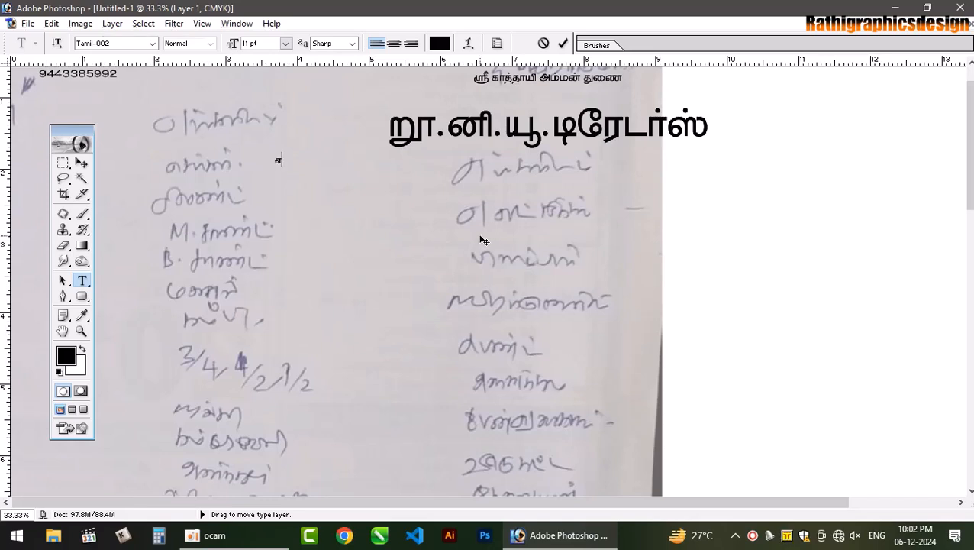
pyautogui.write('எங்களிடம்')
pyautogui.press('Return')
pyautogui.press('BackSpace')
pyautogui.press('BackSpace')
pyautogui.press('BackSpace')
pyautogui.press('BackSpace')
pyautogui.write('ங்கலம')
pyautogui.press('BackSpace')
pyautogui.press('BackSpace')
pyautogui.write('ல் சிமெண')
# - Add the lines னி.சாண்ட், ஊண.சாண்ட் and மணல் கம்பி to the list
pyautogui.hotkey('ctrl', '+')
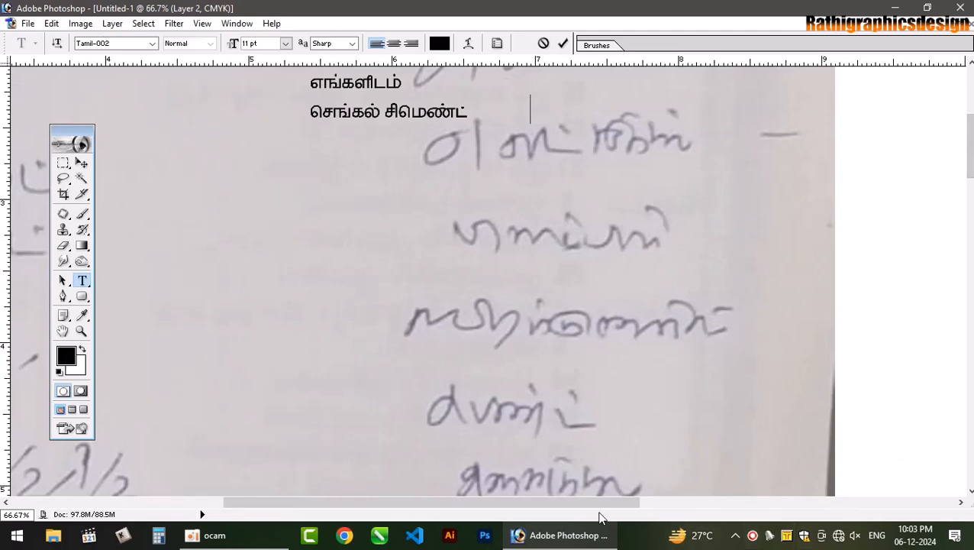
pyautogui.moveTo(599, 501); pyautogui.dragTo(396, 439)
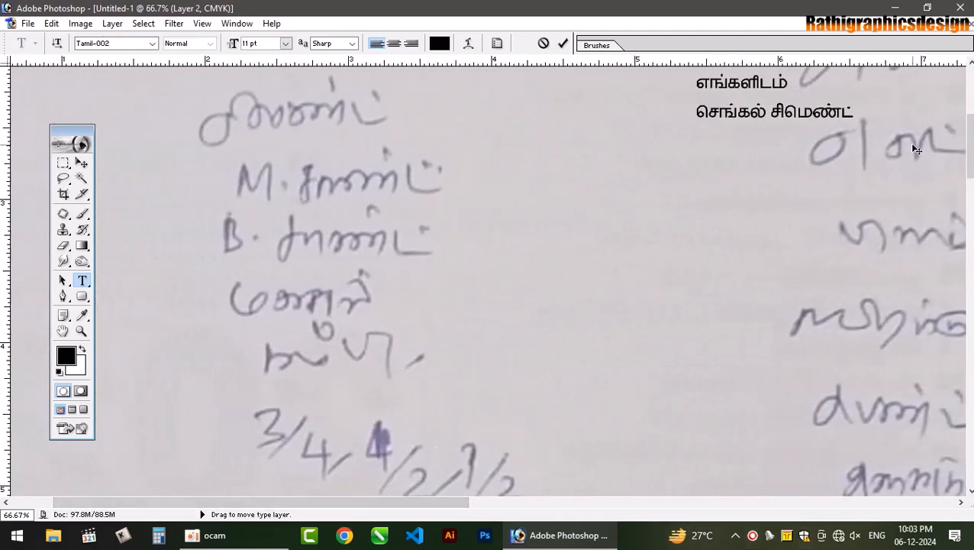
pyautogui.press('BackSpace')
pyautogui.press('BackSpace')
pyautogui.press('BackSpace')
pyautogui.press('BackSpace')
pyautogui.press('BackSpace')
pyautogui.press('BackSpace')
pyautogui.press('BackSpace')
pyautogui.press('BackSpace')
pyautogui.press('BackSpace')
pyautogui.press('BackSpace')
pyautogui.press('BackSpace')
pyautogui.write('னி.சாண்ட்')
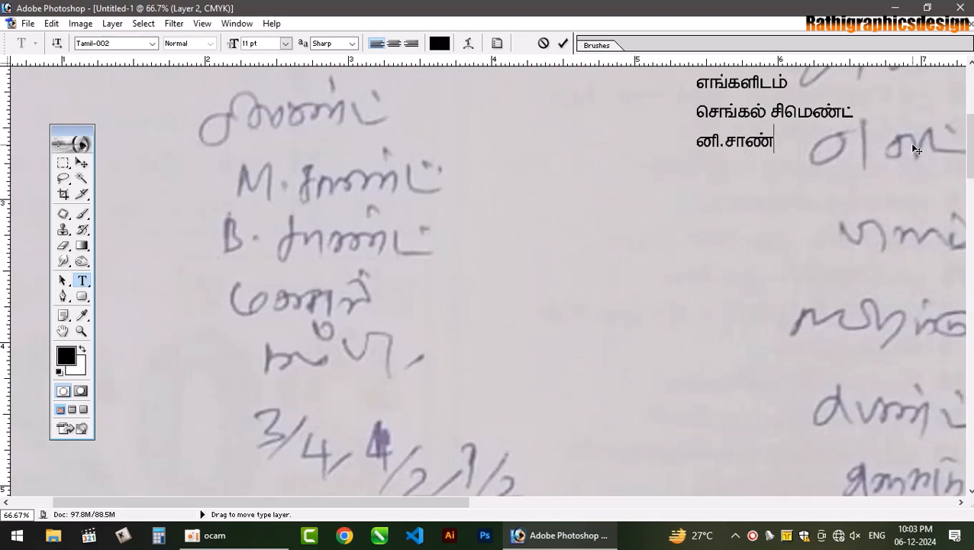
pyautogui.press('Return')
pyautogui.write('ஊண.')
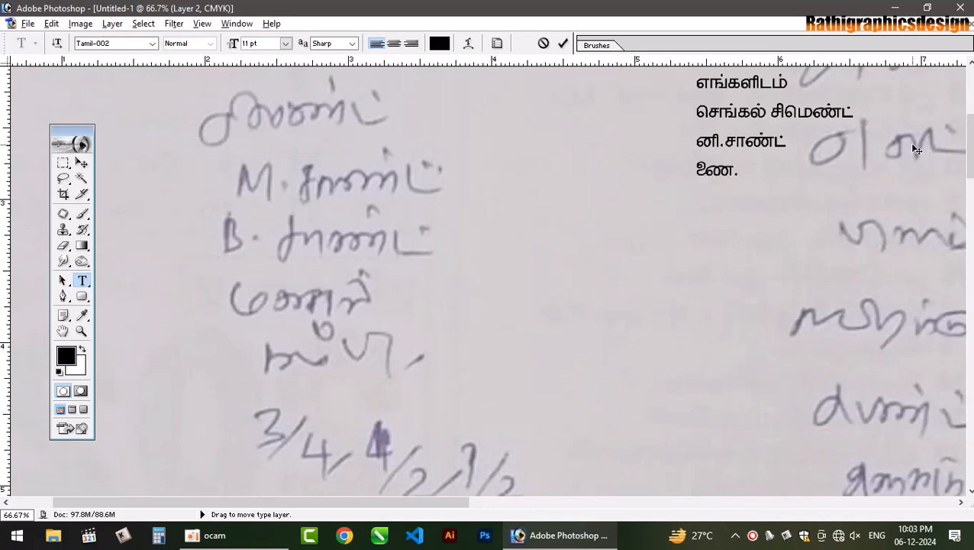
pyautogui.write('சாண்')
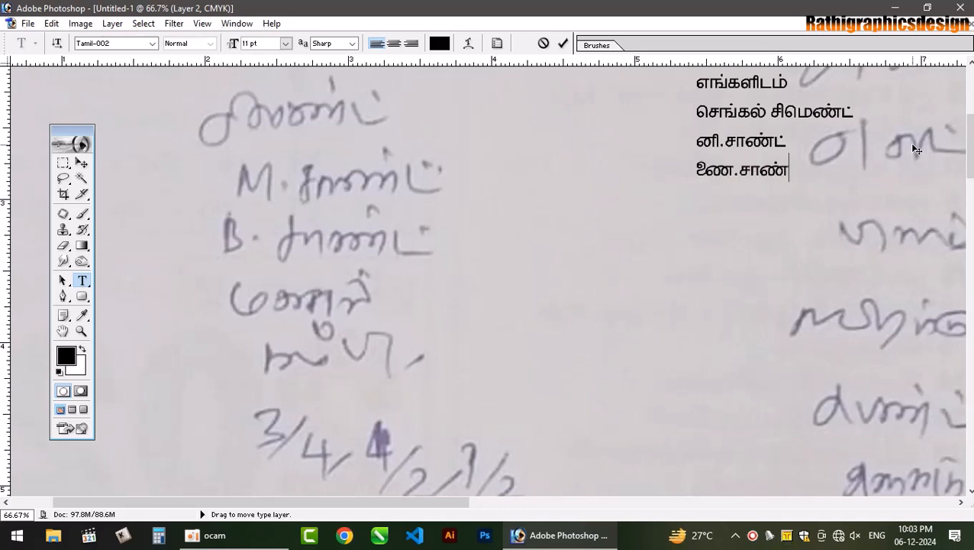
pyautogui.write('ட்')
pyautogui.press('Return')
pyautogui.write('மணல் ')
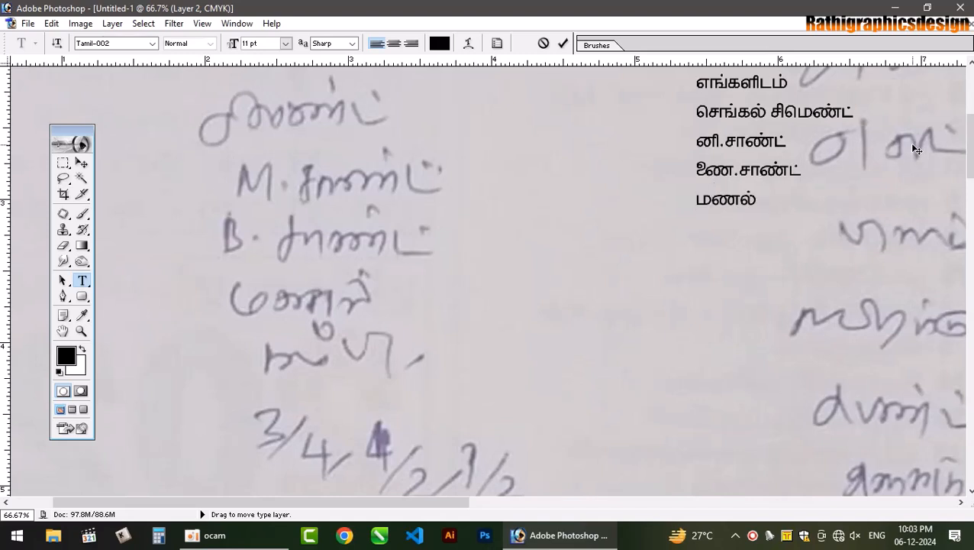
pyautogui.write('கம்ப')
pyautogui.press('BackSpace')
pyautogui.write('பி')
pyautogui.press('Return')
# - Add the sizes line 3/4,1/2 to the list
pyautogui.write('3/')
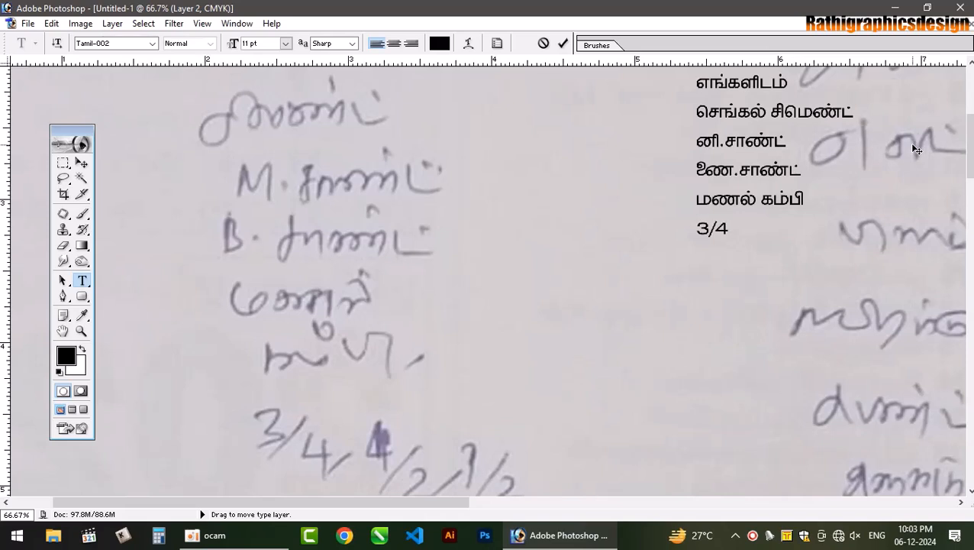
pyautogui.write('4.1/2')
pyautogui.moveTo(970, 145); pyautogui.dragTo(971, 175)
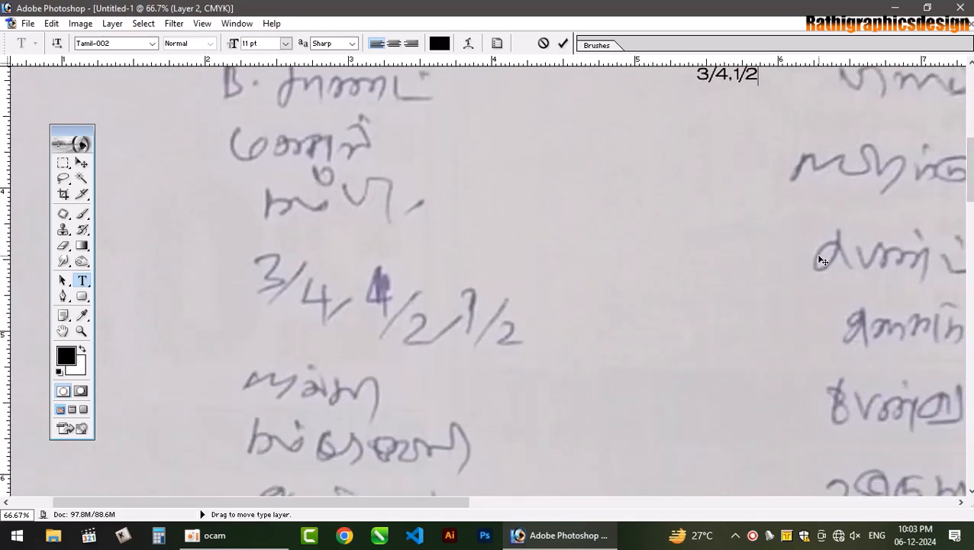
pyautogui.write(',')
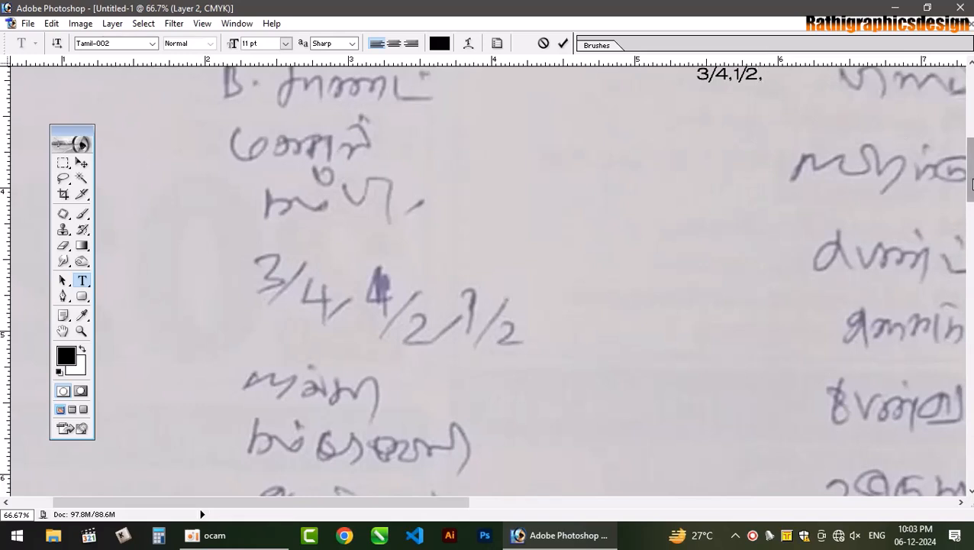
pyautogui.write('4/2')
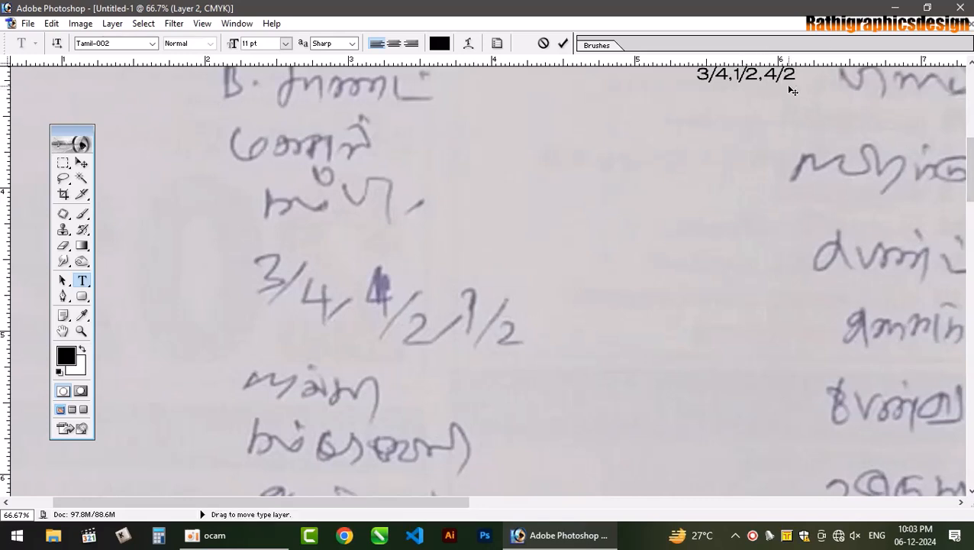
pyautogui.press('BackSpace')
pyautogui.press('BackSpace')
pyautogui.press('BackSpace')
pyautogui.write('ரூ')
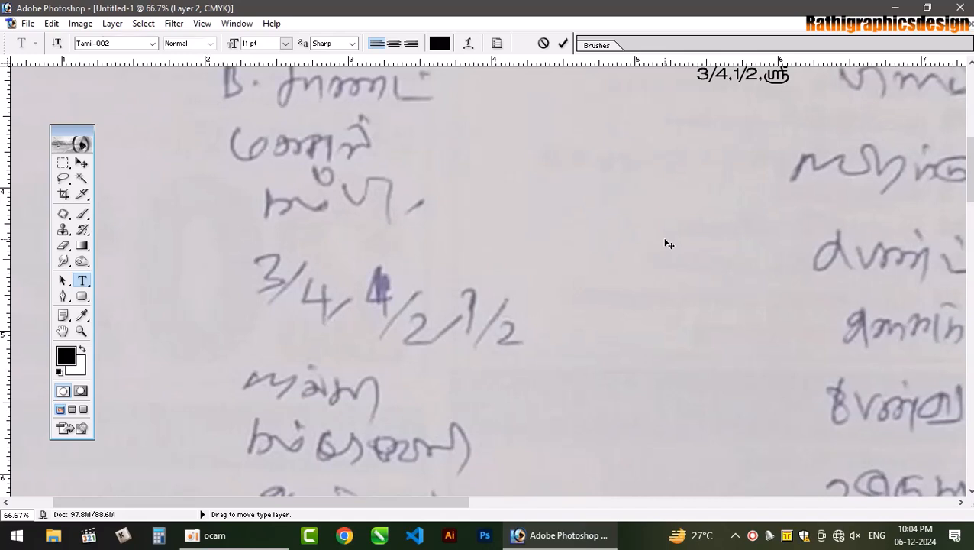
pyautogui.press('BackSpace')
pyautogui.write('ரூ')
pyautogui.press('BackSpace')
# - Add ஜல்லி and கம்பிவேலி to the list and shift the text block further left
pyautogui.scroll(2, 963, 176)
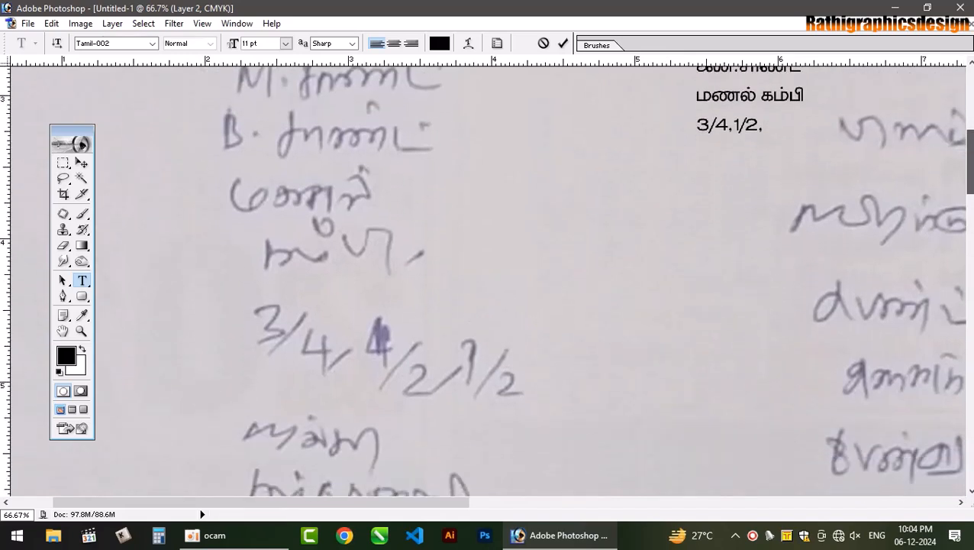
pyautogui.press('Return')
pyautogui.write('ஜ')
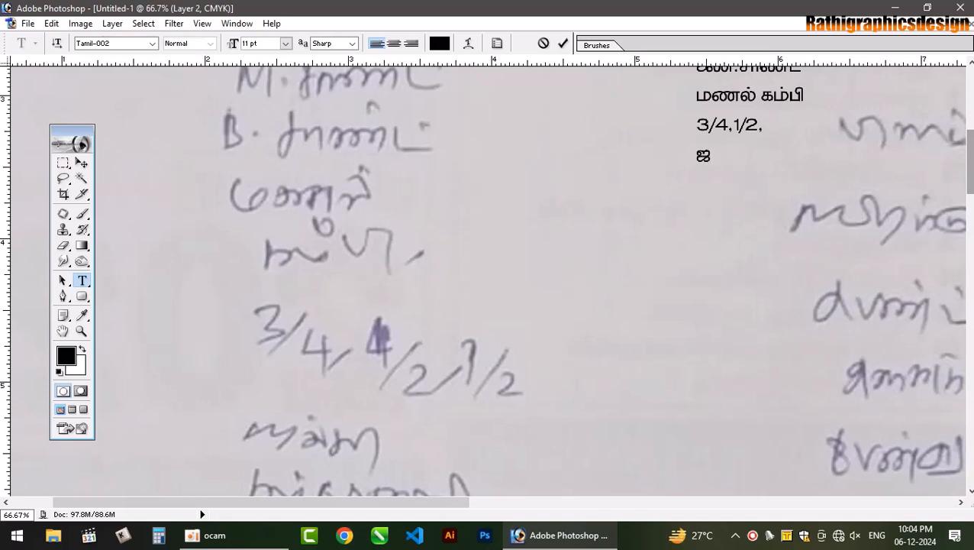
pyautogui.write('ல்லி')
pyautogui.scroll(-1, 837, 181)
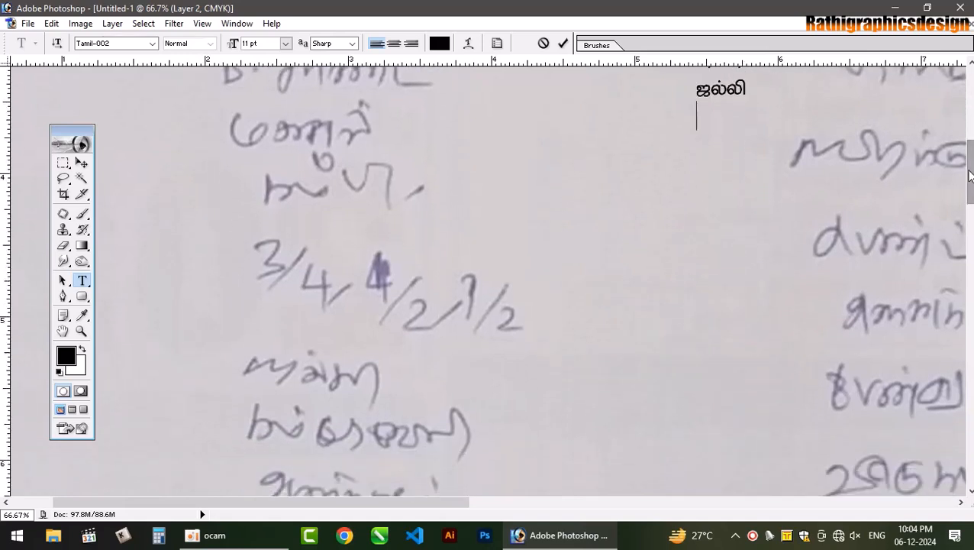
pyautogui.write('க')
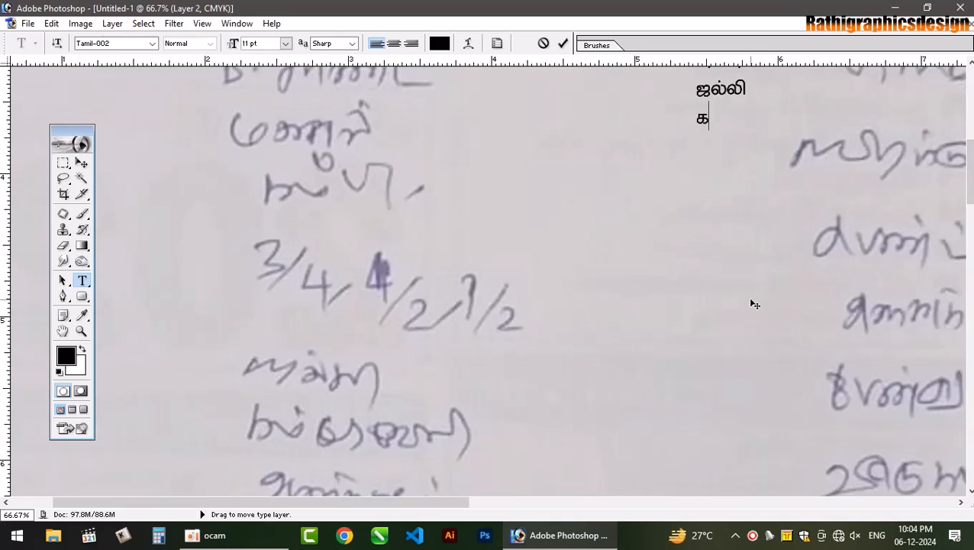
pyautogui.write('ம்பிவேலி')
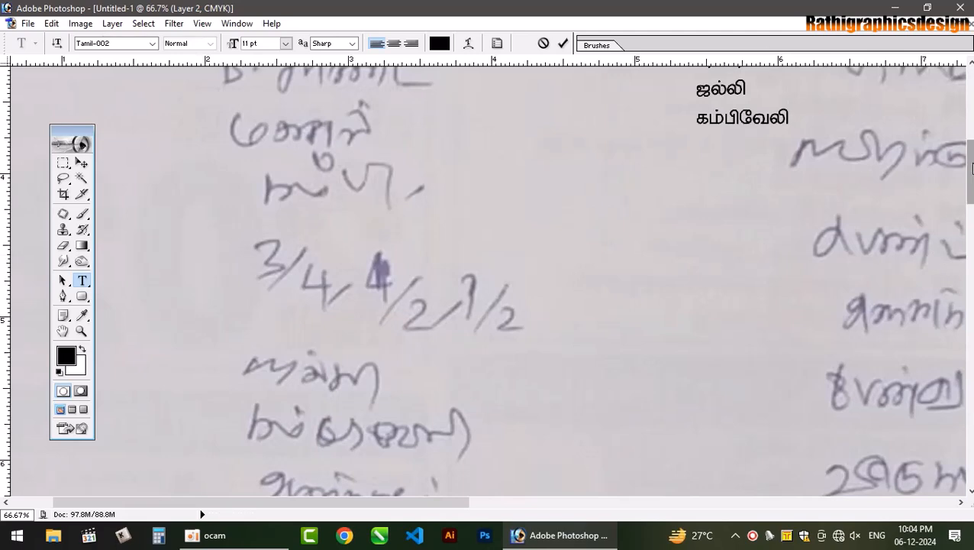
pyautogui.scroll(-1, 923, 254)
pyautogui.scroll(2, 774, 255)
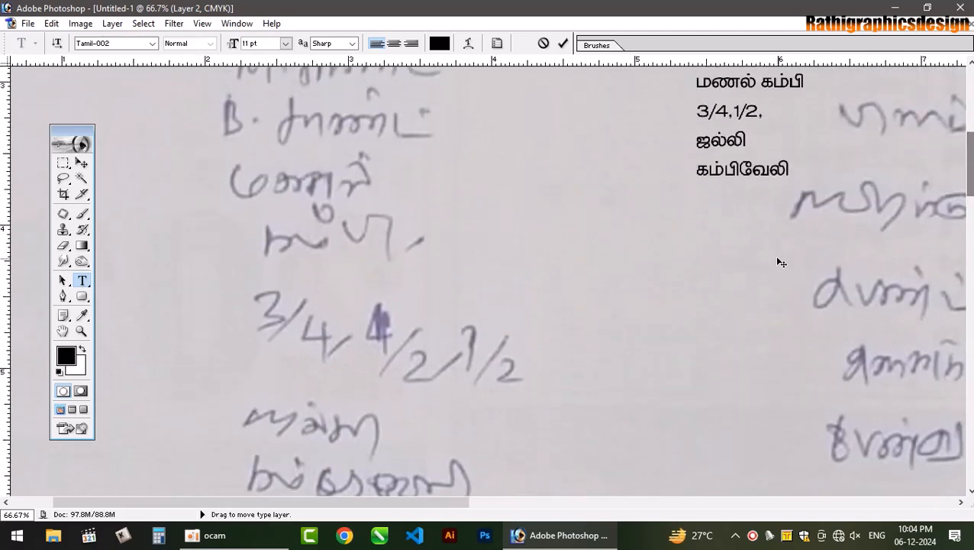
pyautogui.moveTo(725, 272); pyautogui.dragTo(664, 440)
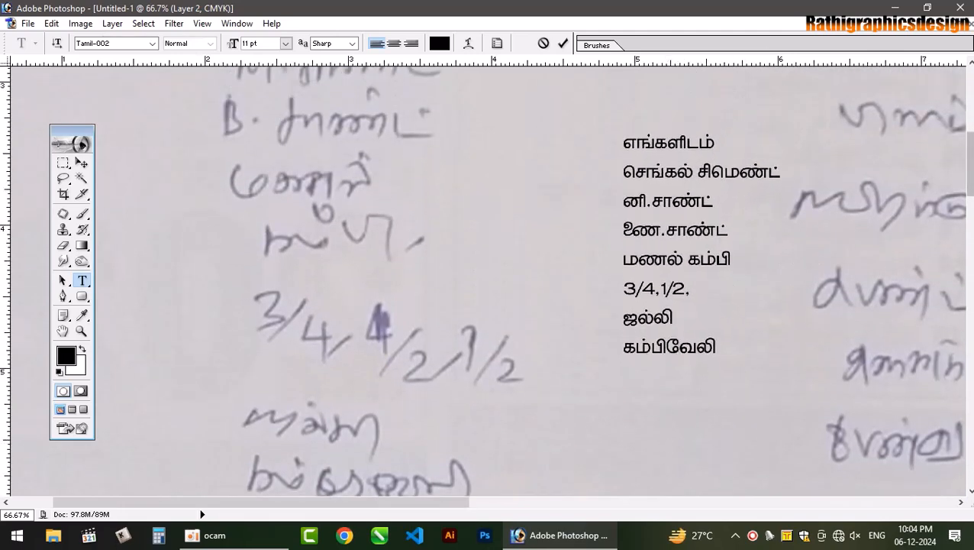
pyautogui.scroll(-2, 664, 440)
pyautogui.scroll(-3, 485, 265)
pyautogui.scroll(1, 485, 275)
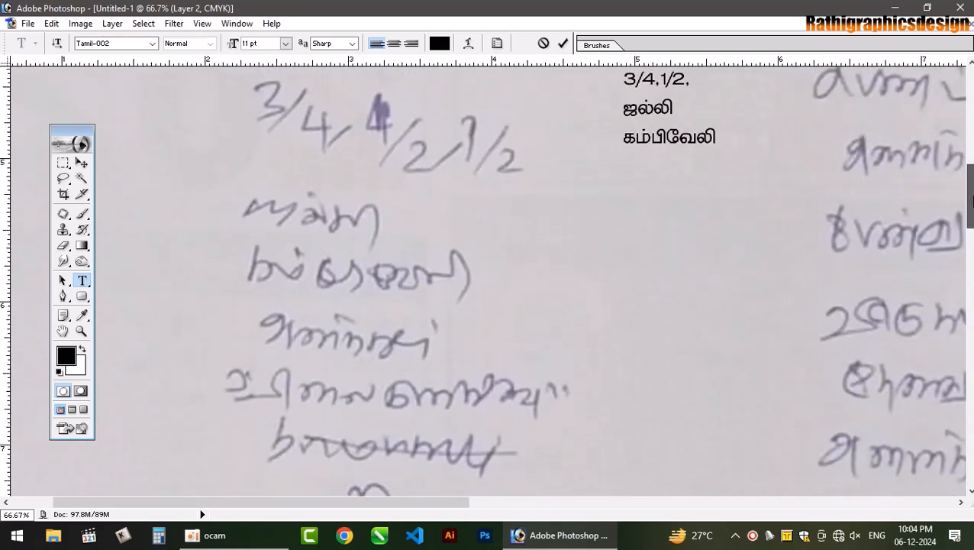
# - Add the lines அனைத்தும், விலைகுறைவாகவும் and மொத்தமாகவும் below கம்பிவேலி
pyautogui.scroll(-1, 486, 280)
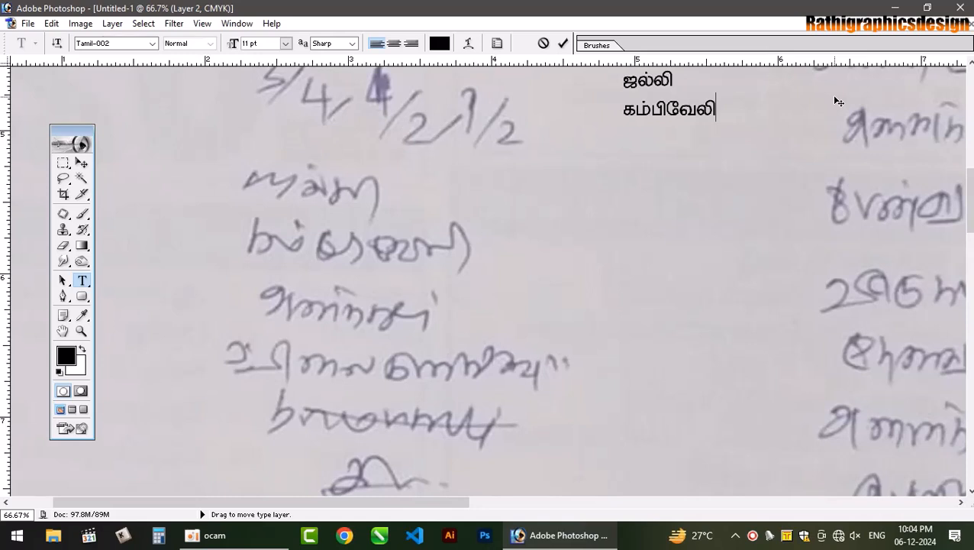
pyautogui.press('Return')
pyautogui.write('அனைத்தும்')
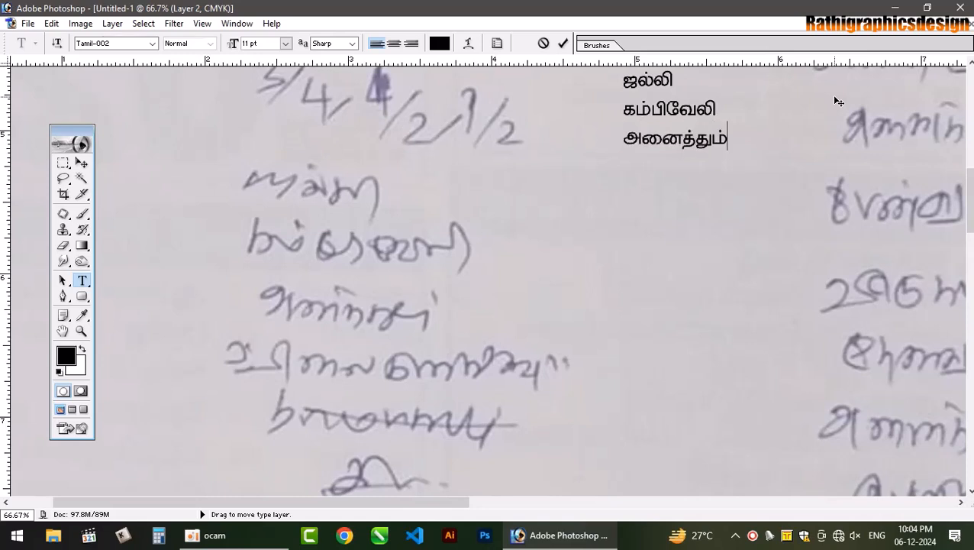
pyautogui.press('Return')
pyautogui.write('விலைகுதை')
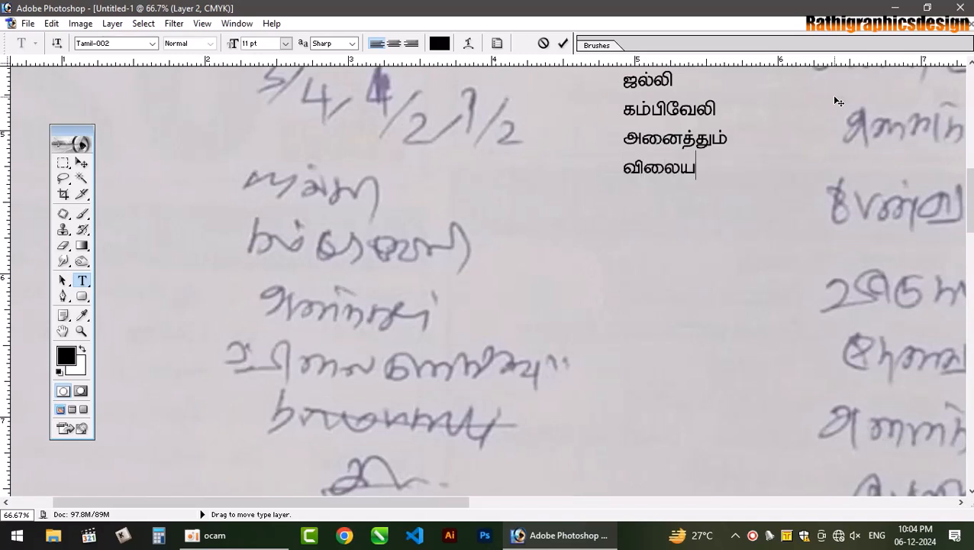
pyautogui.write('றவாகவு')
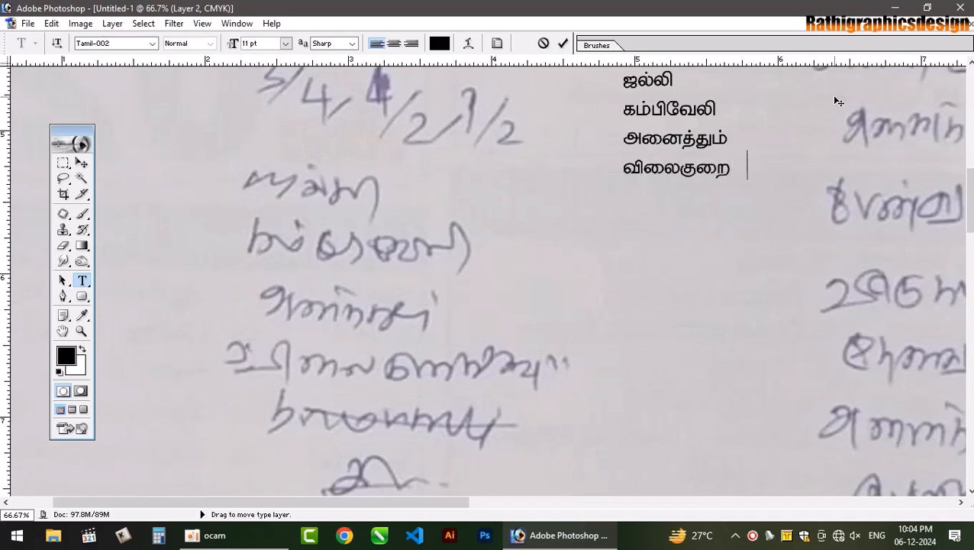
pyautogui.write('ம்')
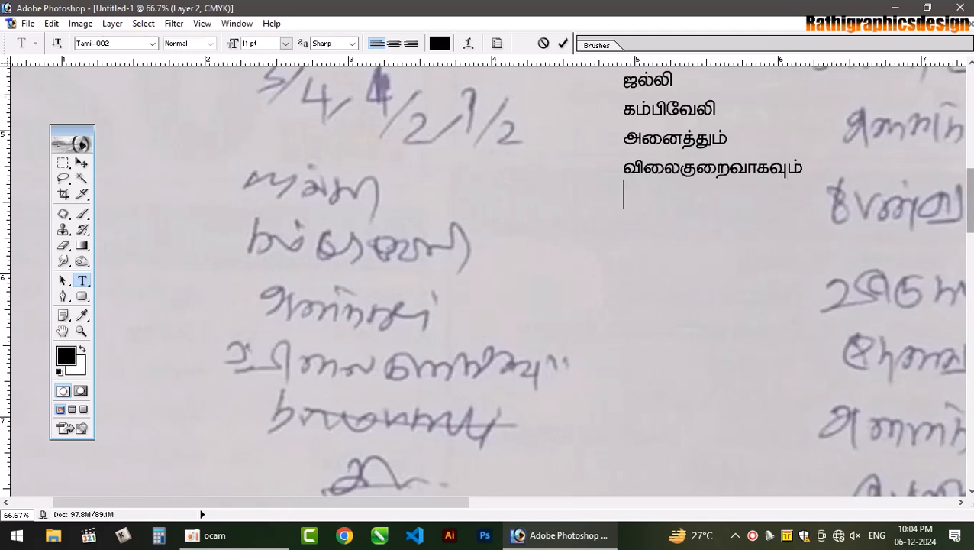
pyautogui.moveTo(970, 214)
pyautogui.mouseDown()
pyautogui.moveTo(969, 259)
pyautogui.moveTo(972, 206)
pyautogui.mouseUp()
pyautogui.write('மொத')
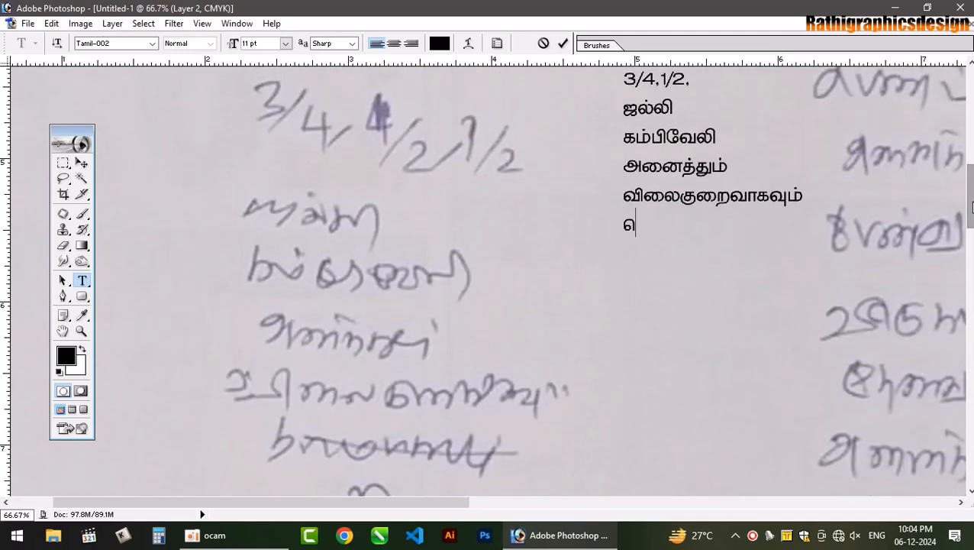
pyautogui.write('மாகவ')
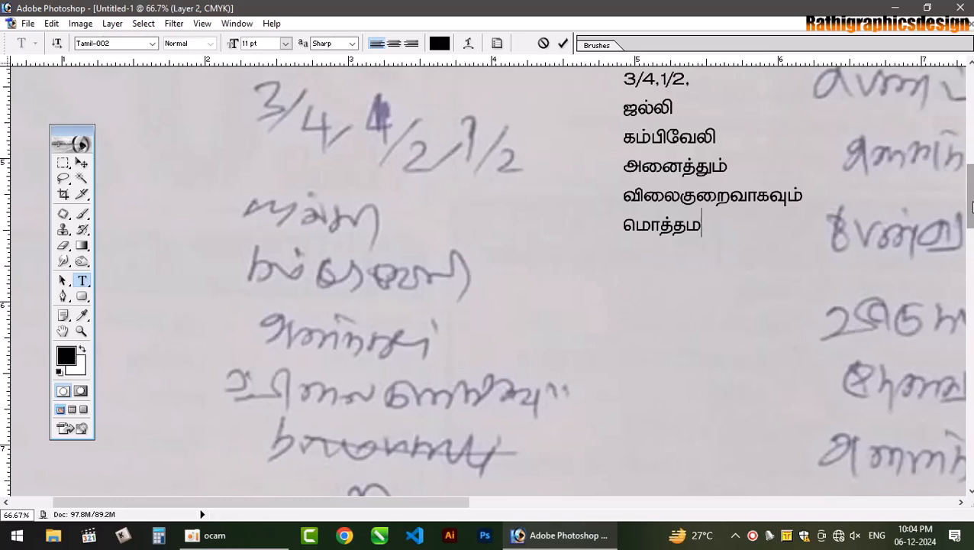
pyautogui.write('ும் ச')
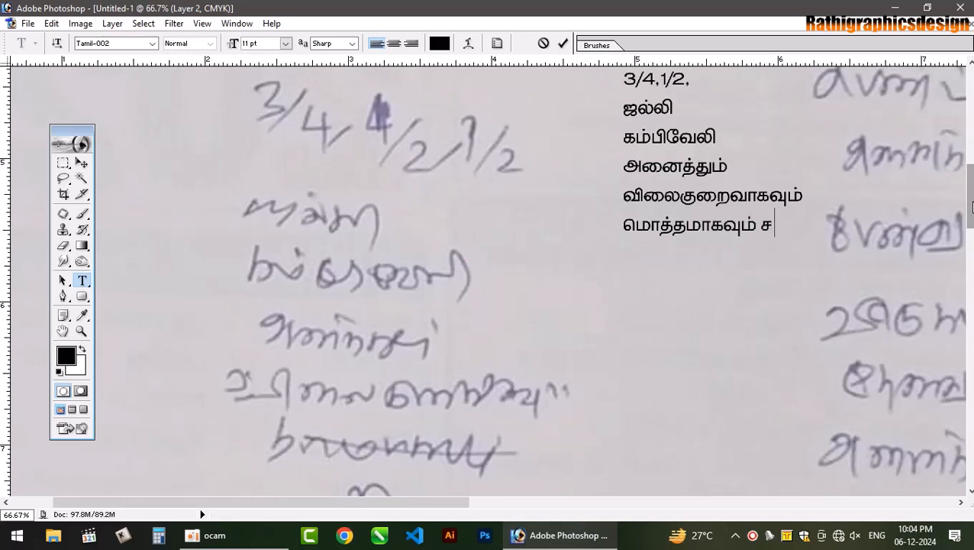
# - Add the final line சில்லரையாகவும் கிடைக்கும், correct its misspelled ending, and select all the text
pyautogui.press('BackSpace')
pyautogui.press('Return')
pyautogui.write('சில்லரைய')
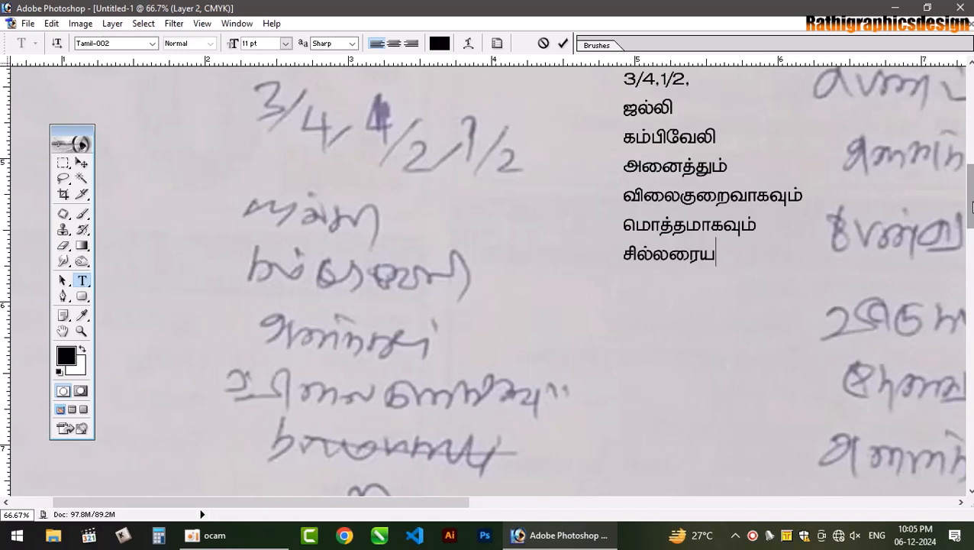
pyautogui.write('ா')
pyautogui.press('BackSpace')
pyautogui.press('BackSpace')
pyautogui.write('ாகவும் கிடை')
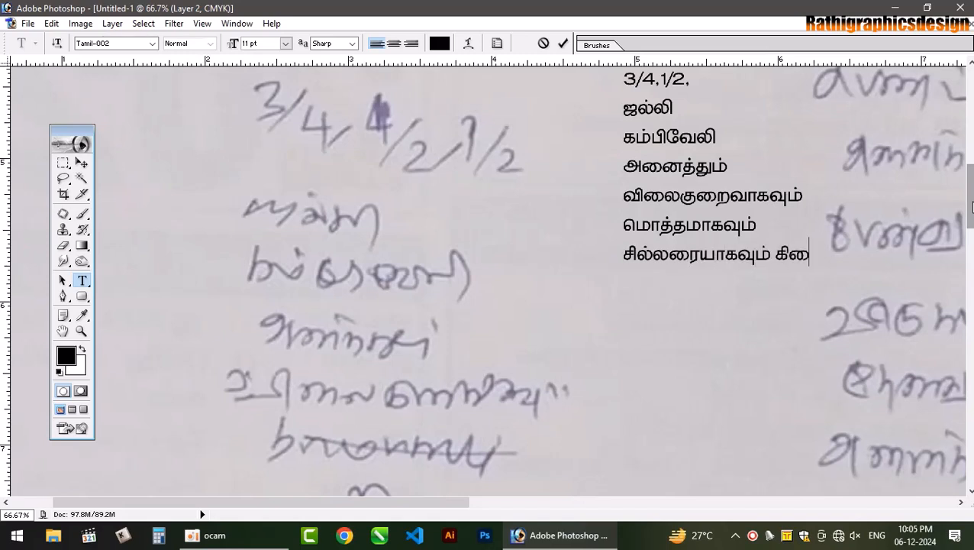
pyautogui.write('க்கும்')
pyautogui.press('BackSpace')
pyautogui.press('BackSpace')
pyautogui.press('BackSpace')
pyautogui.press('BackSpace')
pyautogui.press('BackSpace')
pyautogui.write('க்கும')
pyautogui.hotkey('ctrl', 'a')
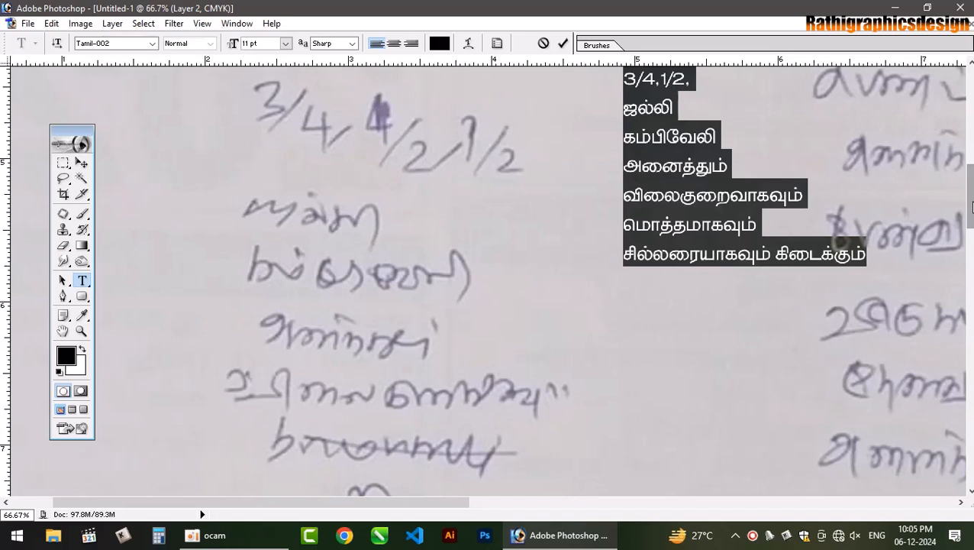
# - Centre the Tamil list, set it to 14 pt, and move it upper left below the owner contact
pyautogui.hotkey('ctrl', 'shift', 'c')
pyautogui.hotkey('ctrl', '-')
pyautogui.hotkey('ctrl', '-')
pyautogui.hotkey('ctrl', '-')
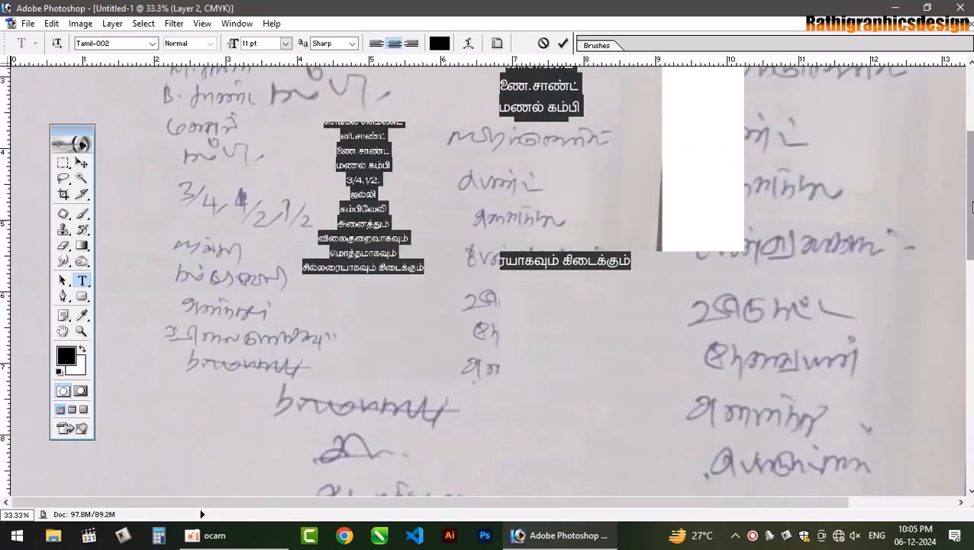
pyautogui.scroll(2, 969, 250)
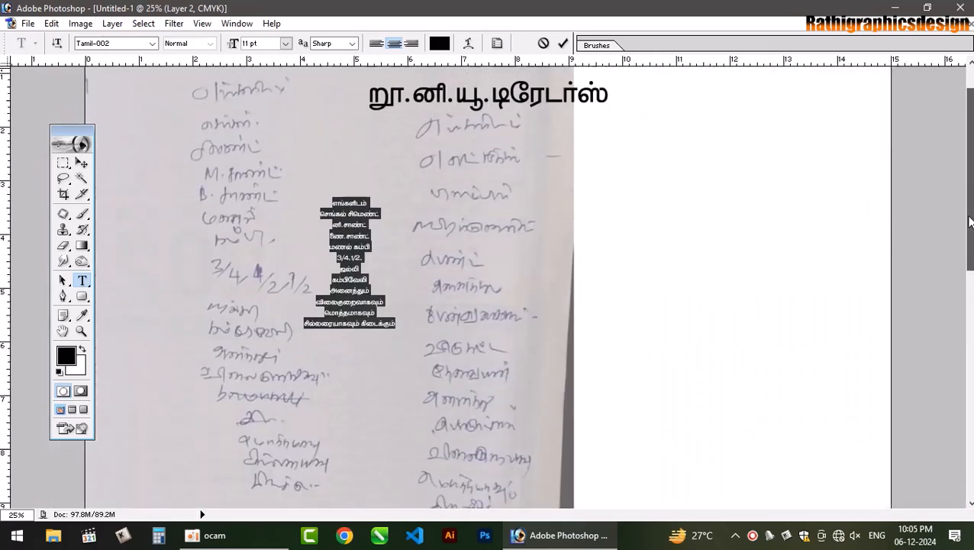
pyautogui.click(340, 251)
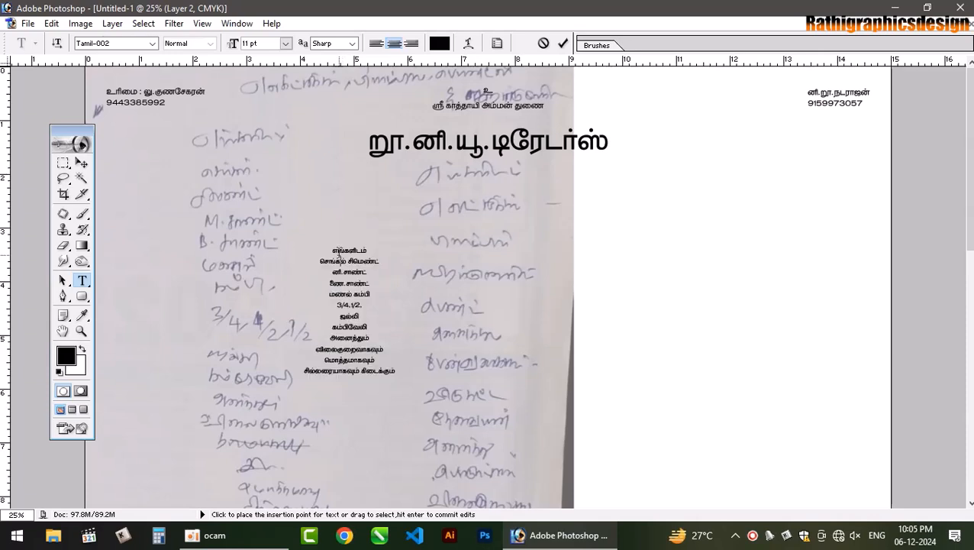
pyautogui.hotkey('ctrl', 'a')
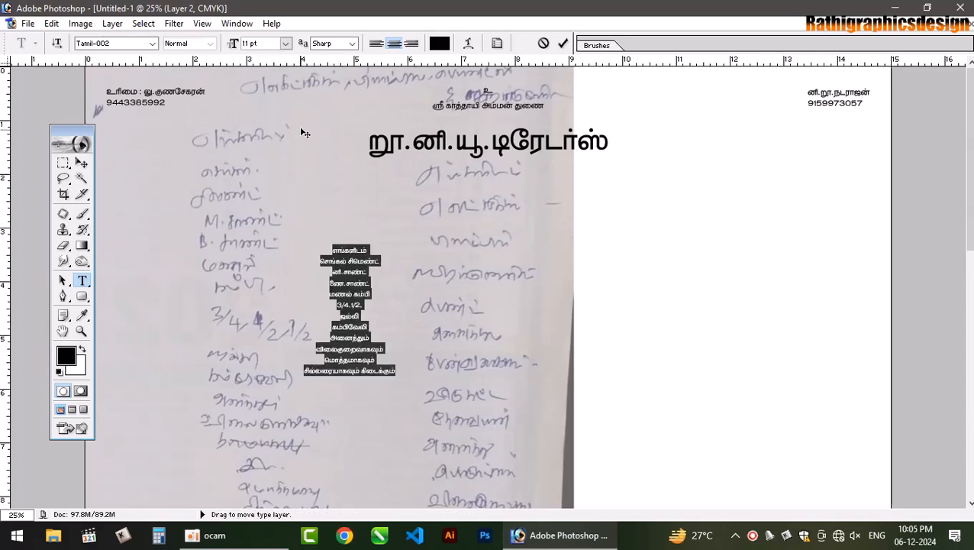
pyautogui.click(286, 44)
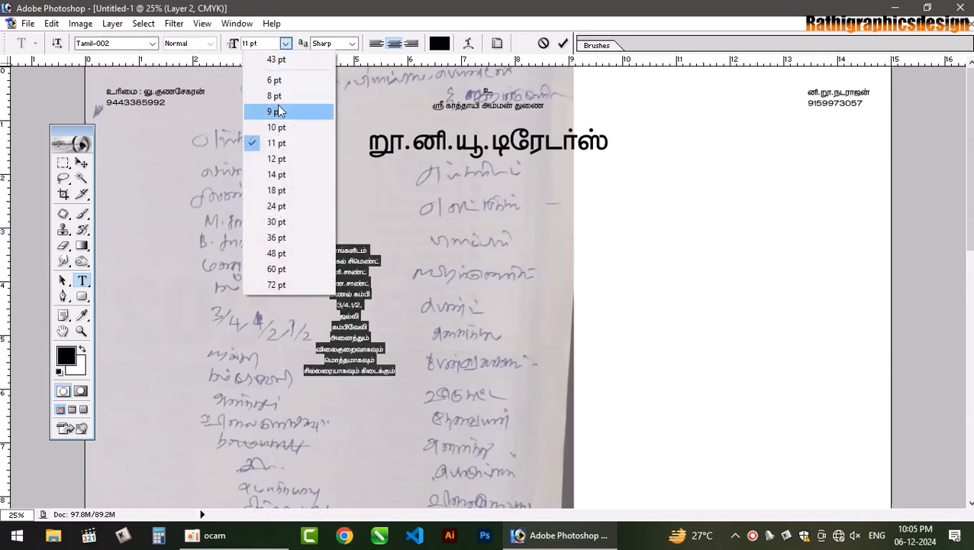
pyautogui.click(277, 174)
pyautogui.click(359, 294)
pyautogui.moveTo(410, 412); pyautogui.dragTo(235, 293)
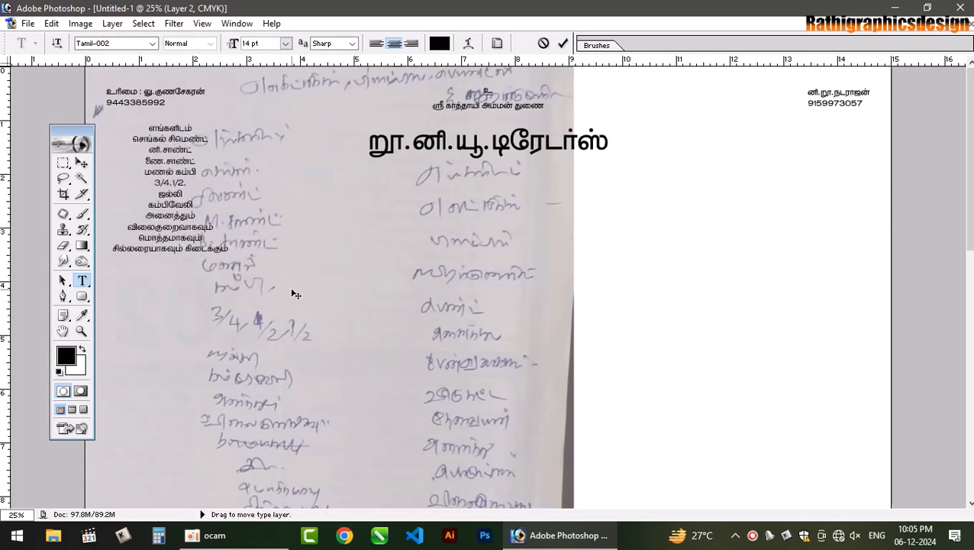
pyautogui.hotkey('ctrl', 's')
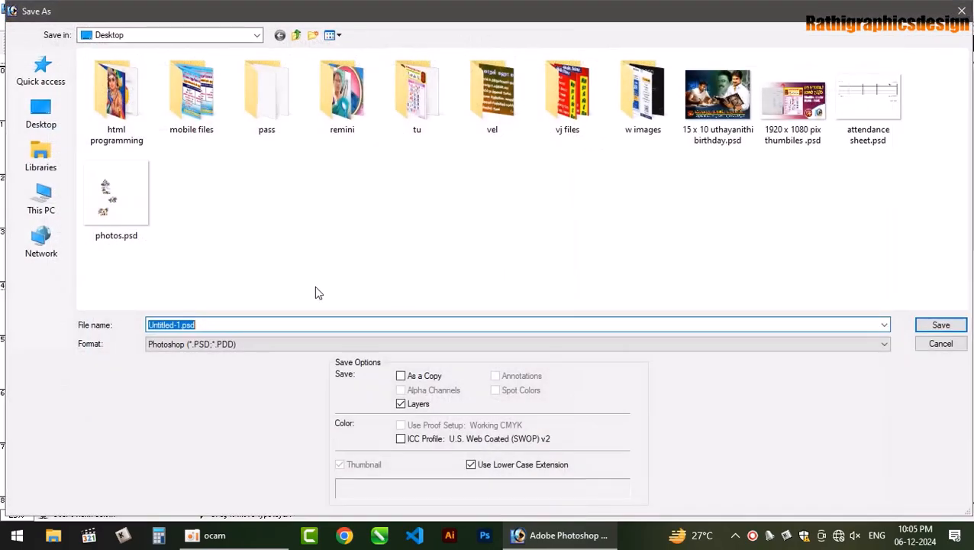
# - Save the poster on the Desktop as caaa.psd
pyautogui.write('caaa')
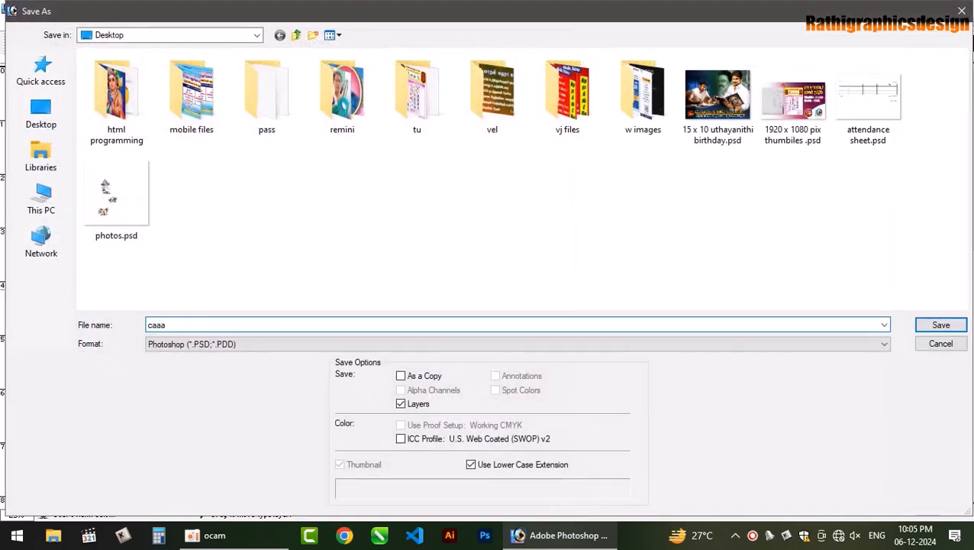
pyautogui.press('Return')
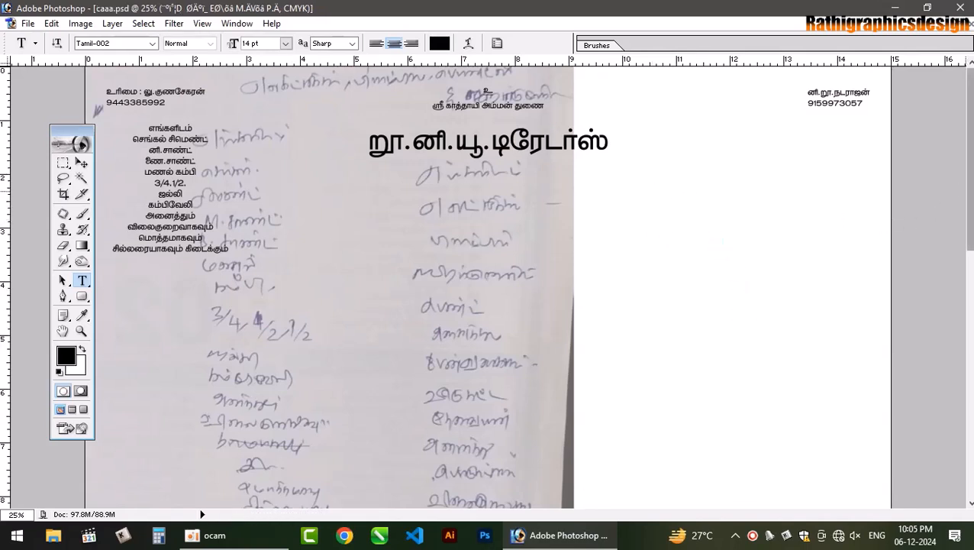
# - Nudge the faded handwritten sketch layer slightly up and left beneath the typed text
pyautogui.click(80, 164)
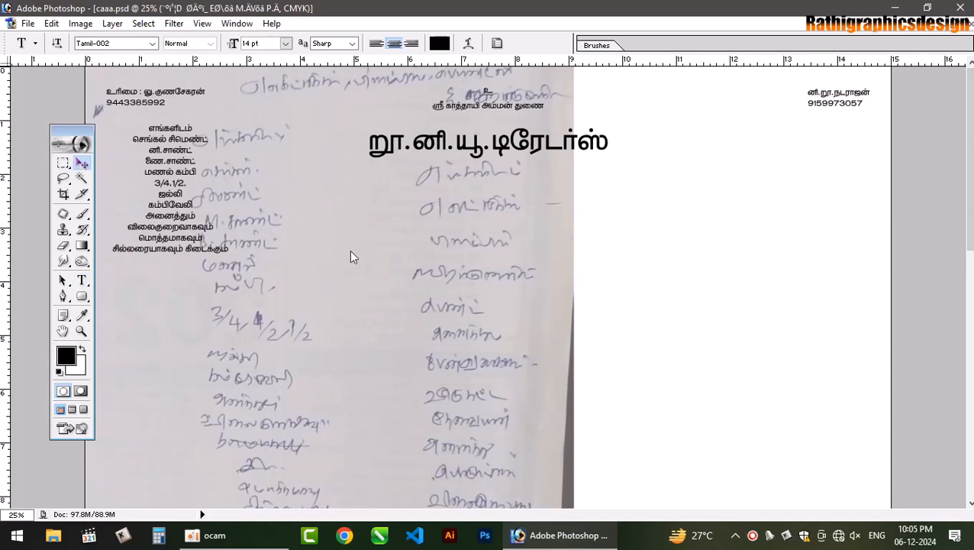
pyautogui.click(387, 259)
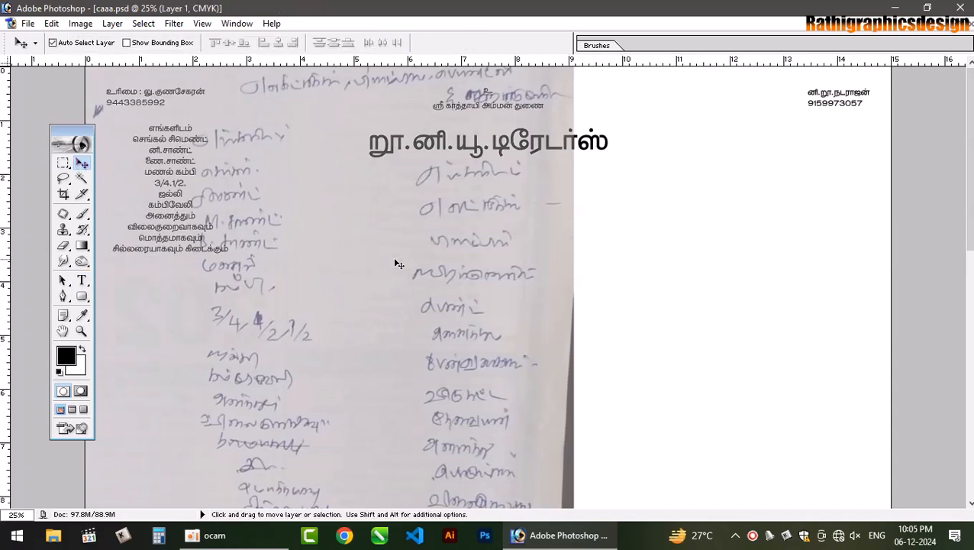
pyautogui.moveTo(453, 275)
pyautogui.mouseDown()
pyautogui.moveTo(455, 221)
pyautogui.moveTo(513, 230)
pyautogui.moveTo(525, 262)
pyautogui.moveTo(451, 283)
pyautogui.moveTo(443, 263)
pyautogui.mouseUp()
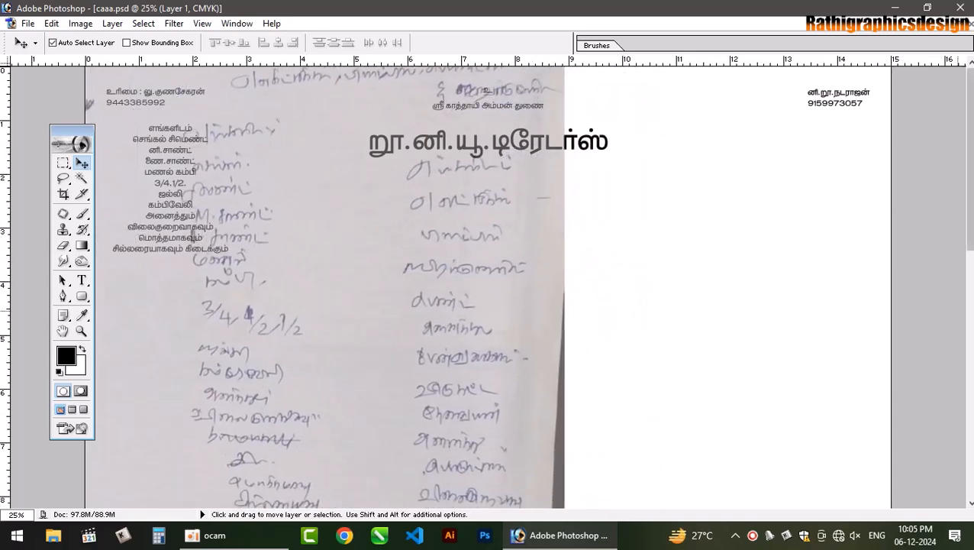
pyautogui.moveTo(969, 221); pyautogui.dragTo(968, 242)
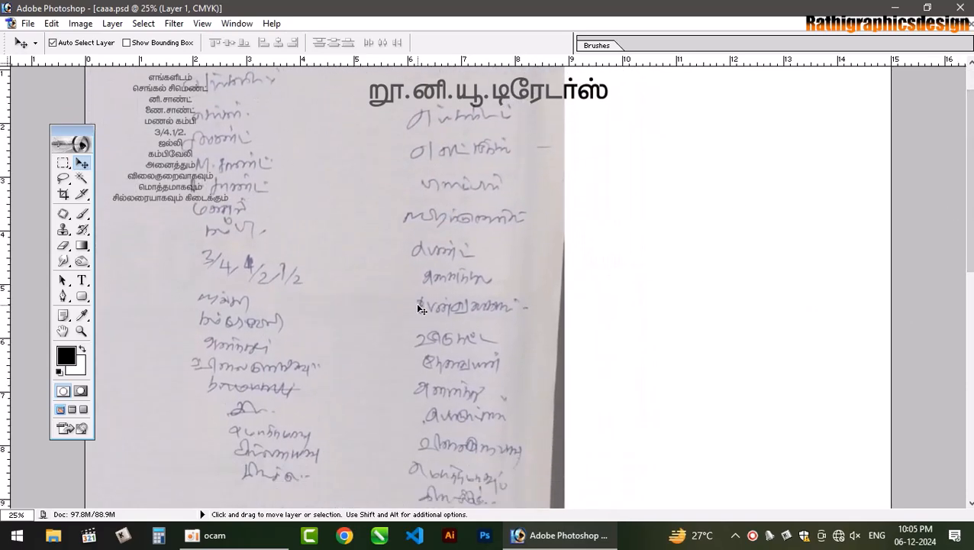
pyautogui.hotkey('ctrl', '+')
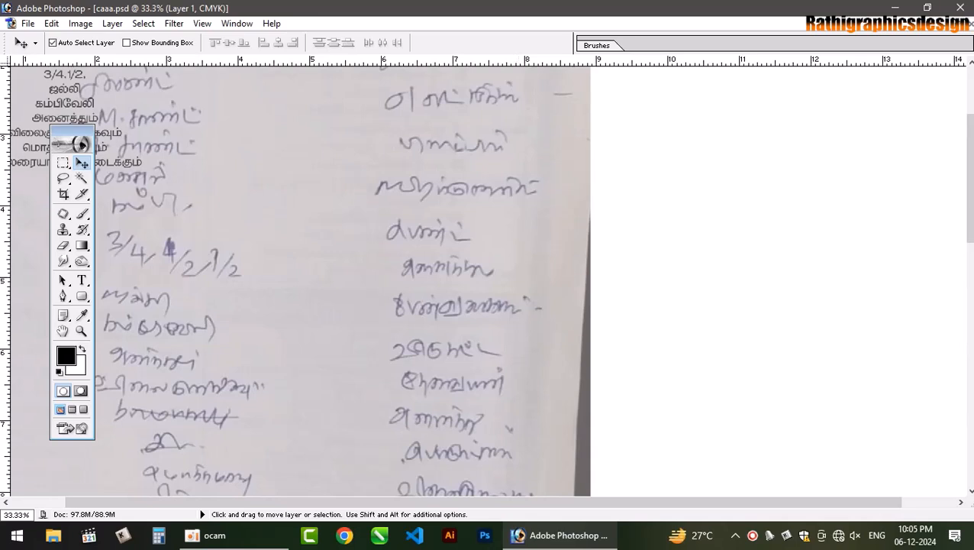
# - Start a new text block below the company name with the first line எங்களிடம்
pyautogui.moveTo(971, 146); pyautogui.dragTo(972, 116)
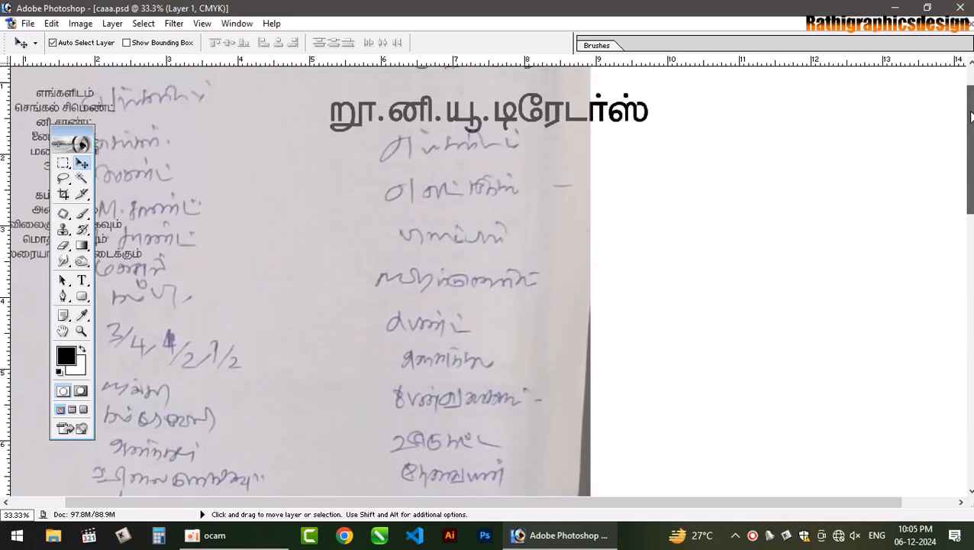
pyautogui.click(81, 280)
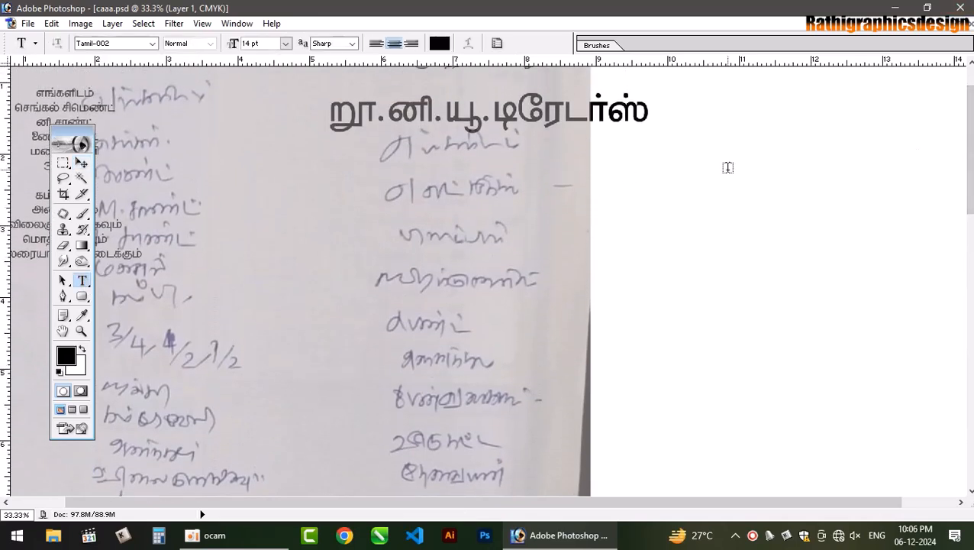
pyautogui.click(598, 165)
pyautogui.write('ஸ')
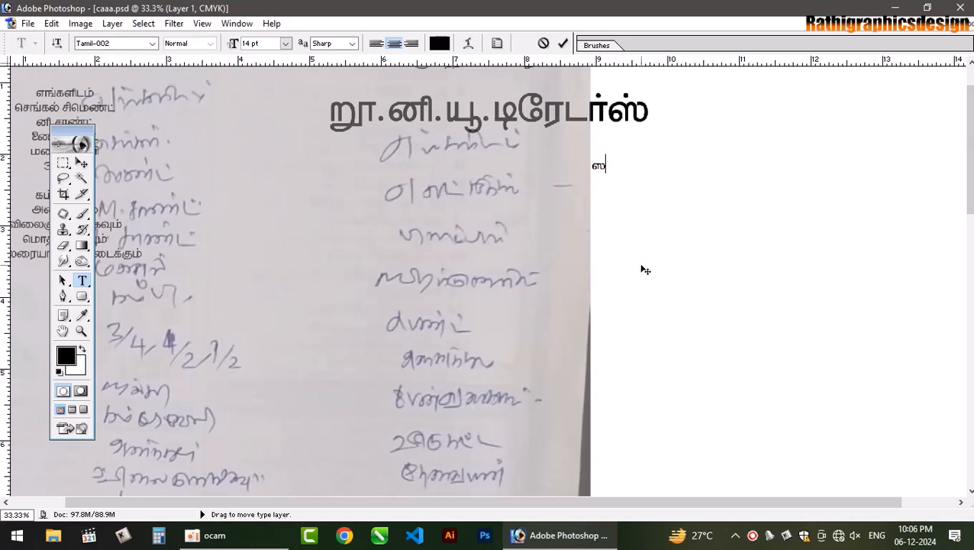
pyautogui.press('BackSpace')
pyautogui.write('எங்களிடம்')
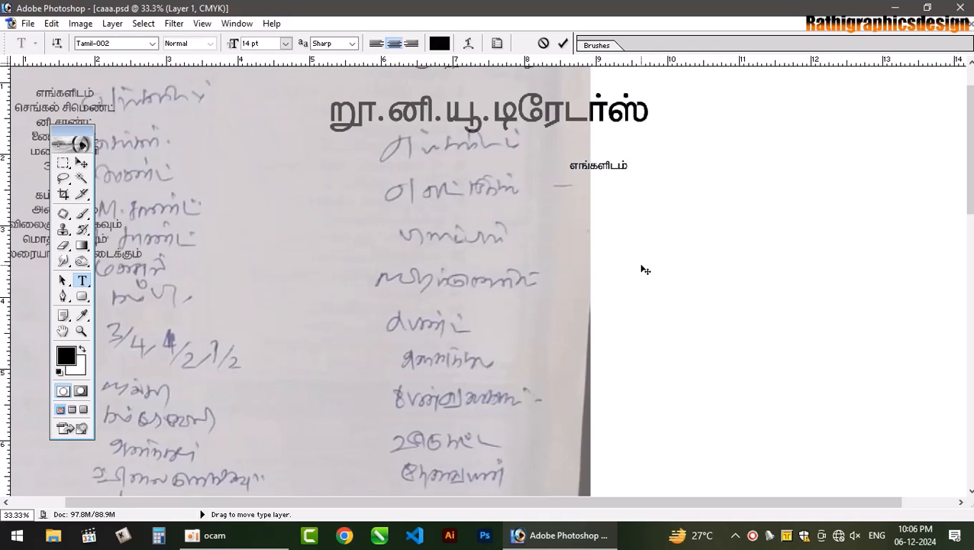
pyautogui.press('Return')
# - Type the next line எலக்ட்ரிகல், பிளம்பிங் ஹார்டுவேர்ஸ, correcting misspellings
pyautogui.write('எல')
pyautogui.write('ட்')
pyautogui.press('BackSpace')
pyautogui.press('BackSpace')
pyautogui.press('BackSpace')
pyautogui.write('ல')
pyautogui.write('க்ட்ரிக்')
pyautogui.write('க')
pyautogui.press('BackSpace')
pyautogui.press('BackSpace')
pyautogui.press('BackSpace')
pyautogui.press('BackSpace')
pyautogui.press('BackSpace')
pyautogui.press('BackSpace')
pyautogui.press('BackSpace')
pyautogui.press('BackSpace')
pyautogui.press('BackSpace')
pyautogui.press('BackSpace')
pyautogui.write('ட்')
pyautogui.press('BackSpace')
pyautogui.press('BackSpace')
pyautogui.press('BackSpace')
pyautogui.write('லக்ட்ரிகல், பிள')
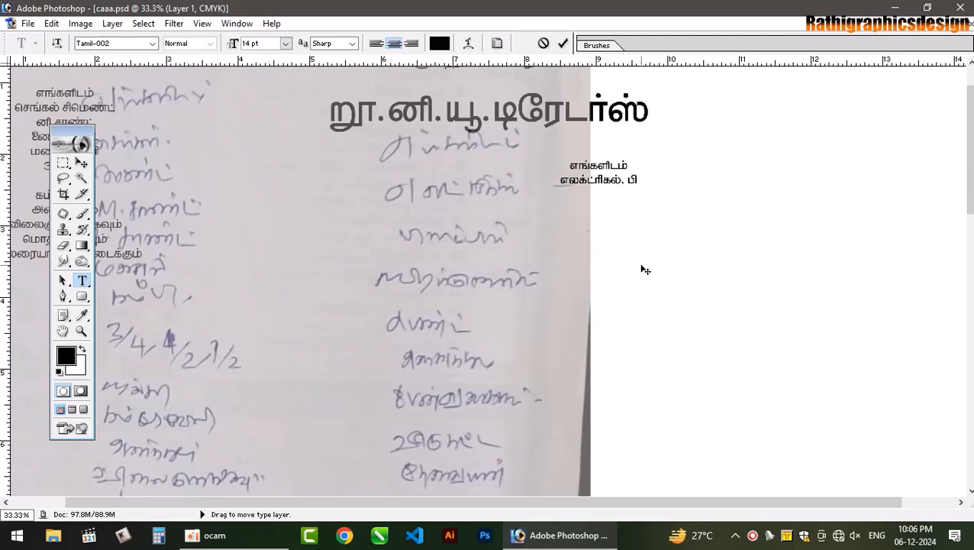
pyautogui.write('ம்பிங் ')
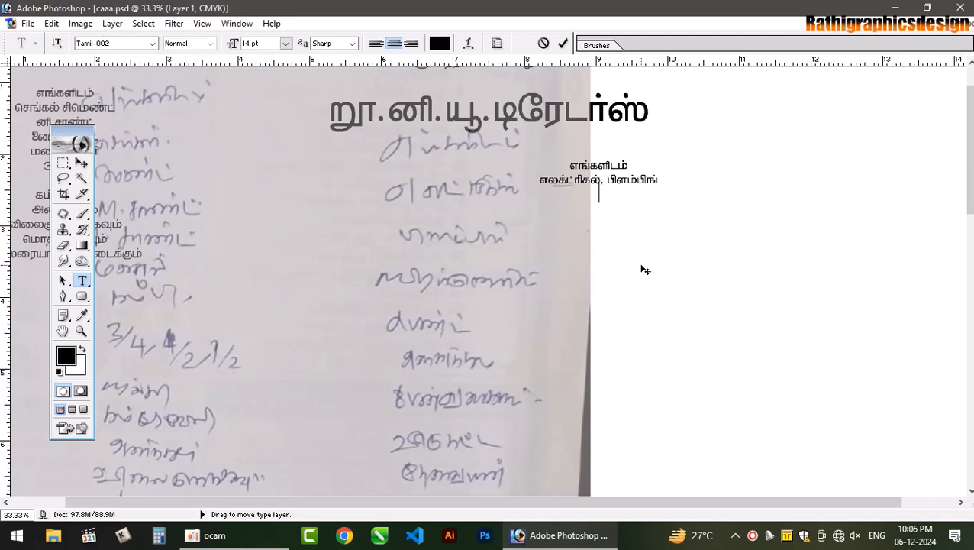
pyautogui.write('ஹார்டுவேர்ஸ')
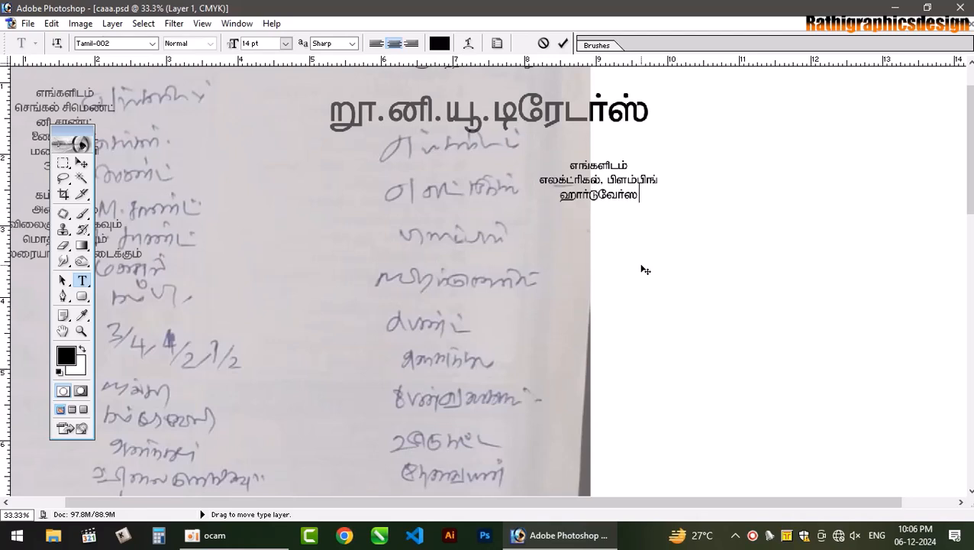
pyautogui.press('Return')
# - Finish the third line with பெயிண்ட and begin a new line with அனைத்து
pyautogui.press('BackSpace')
pyautogui.press('BackSpace')
pyautogui.press('BackSpace')
pyautogui.write('ஸ் ')
pyautogui.write('பெயின்')
pyautogui.press('BackSpace')
pyautogui.press('BackSpace')
pyautogui.write('ண்ட்')
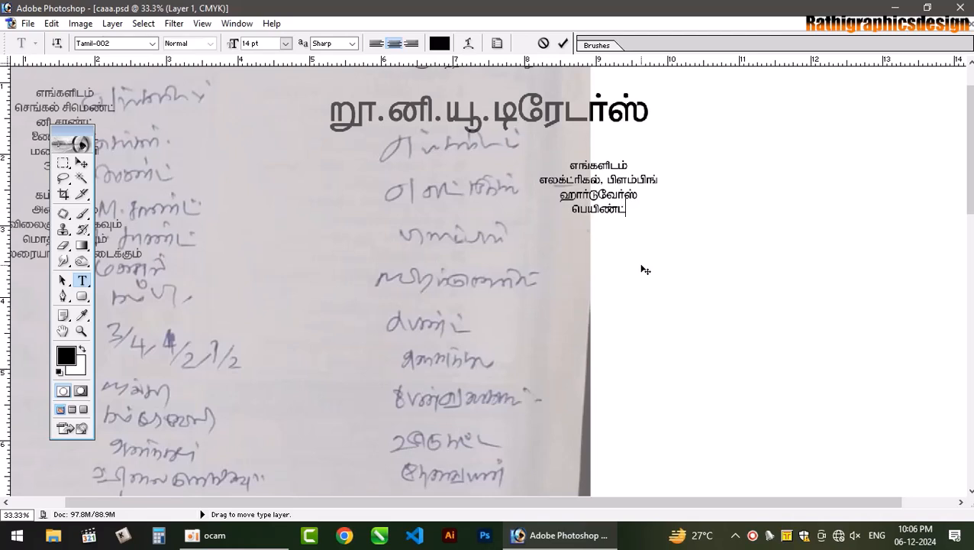
pyautogui.press('Return')
pyautogui.write('அனைத்தும்')
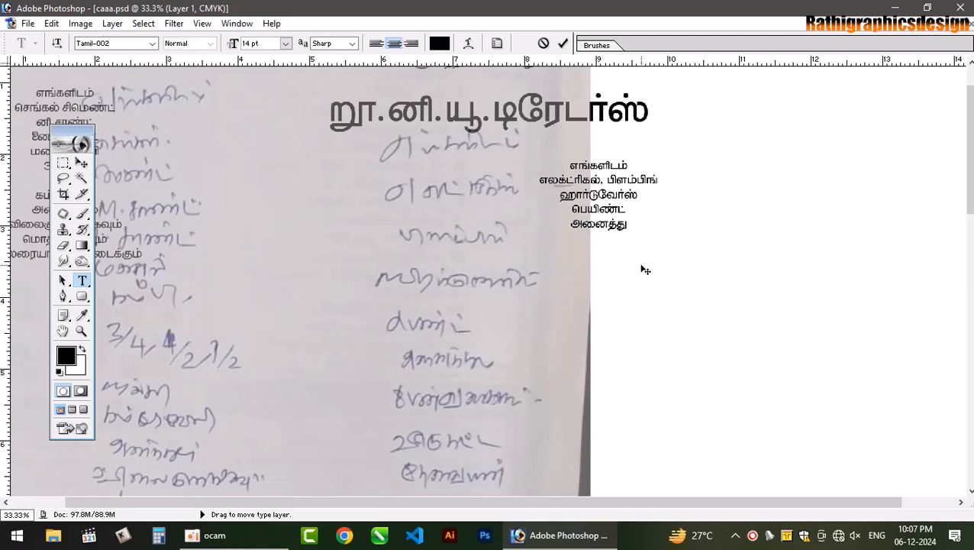
# - Continue with பேன் வகைகளும் and வீடு கட்ட தேவையான, fixing the typos
pyautogui.press('BackSpace')
pyautogui.press('BackSpace')
pyautogui.press('BackSpace')
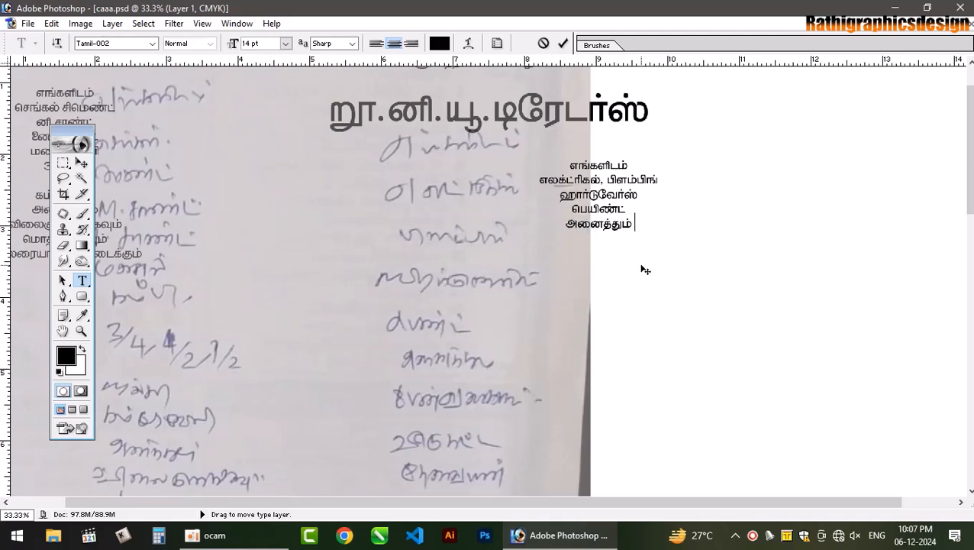
pyautogui.write('பே')
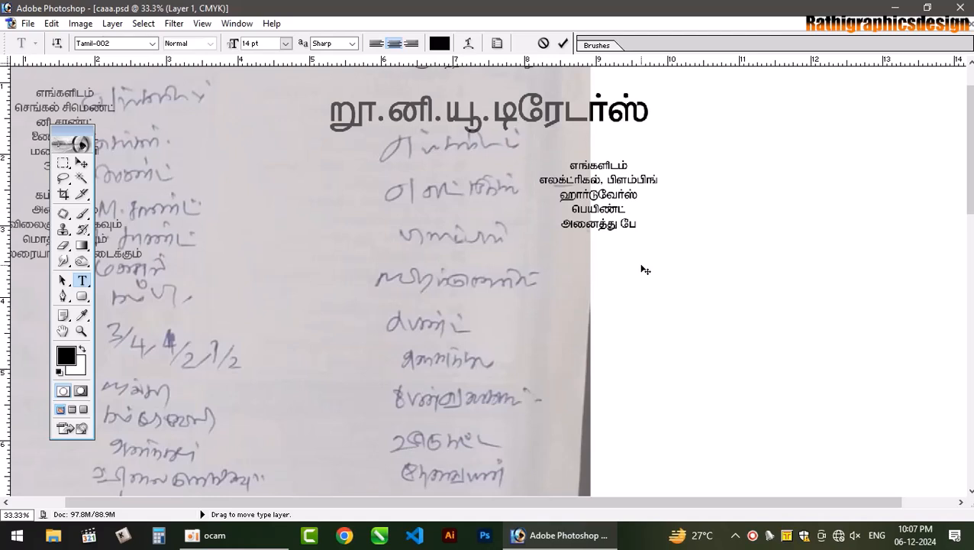
pyautogui.write('ன் வுரைக')
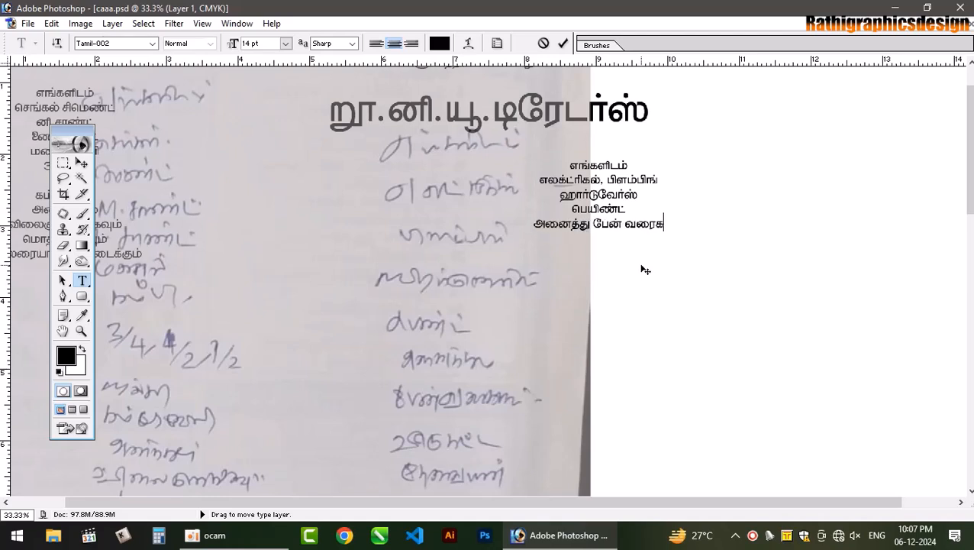
pyautogui.press('BackSpace')
pyautogui.press('BackSpace')
pyautogui.write('கைகளும் ')
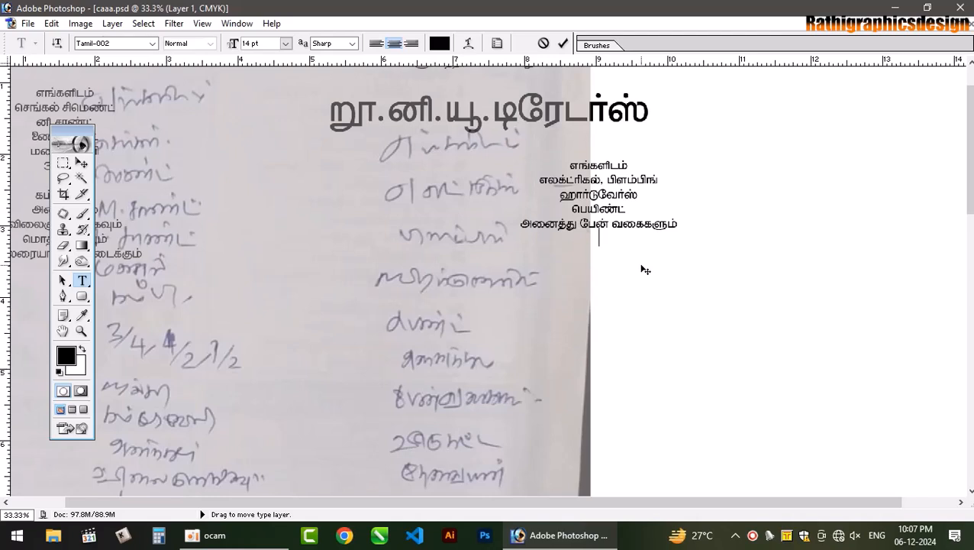
pyautogui.write('வீடு கட்ட தேவை')
pyautogui.press('BackSpace')
pyautogui.press('BackSpace')
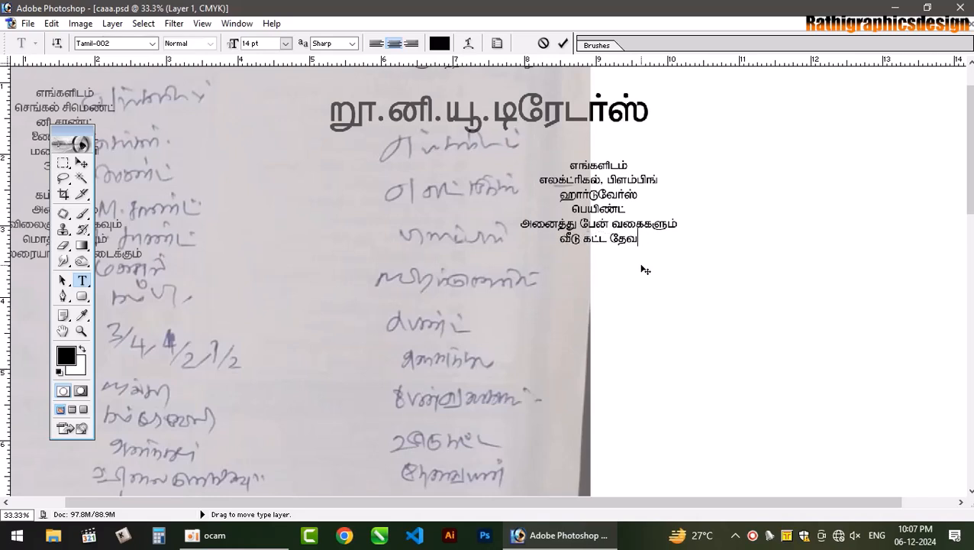
pyautogui.write('ரை')
pyautogui.press('BackSpace')
pyautogui.press('BackSpace')
pyautogui.press('BackSpace')
pyautogui.write('வையன்')
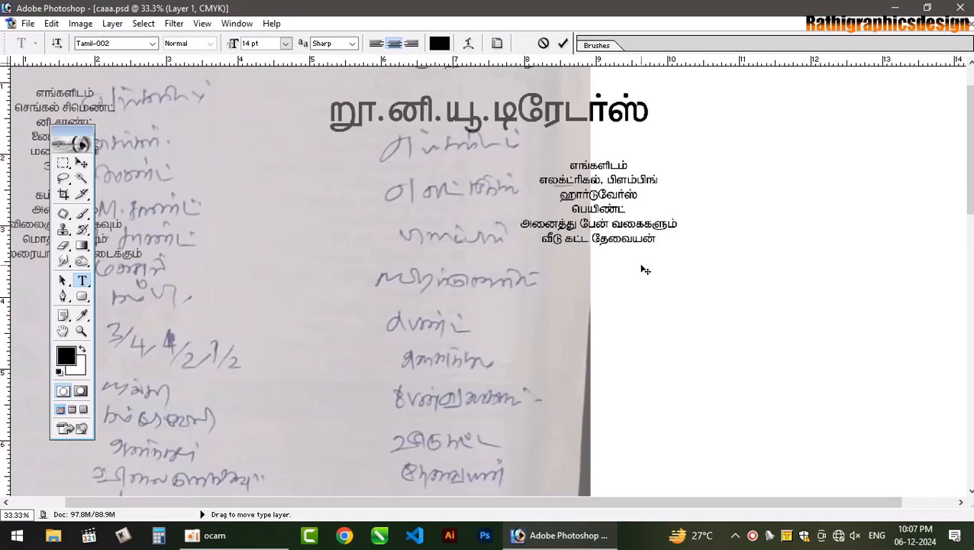
pyautogui.press('BackSpace')
pyautogui.press('BackSpace')
# - Type அனைத்து பொருட்களும் and மொத்தமாகவும் சில்லரையாகவும் கிடைக்கும். to finish the wording
pyautogui.write('ான')
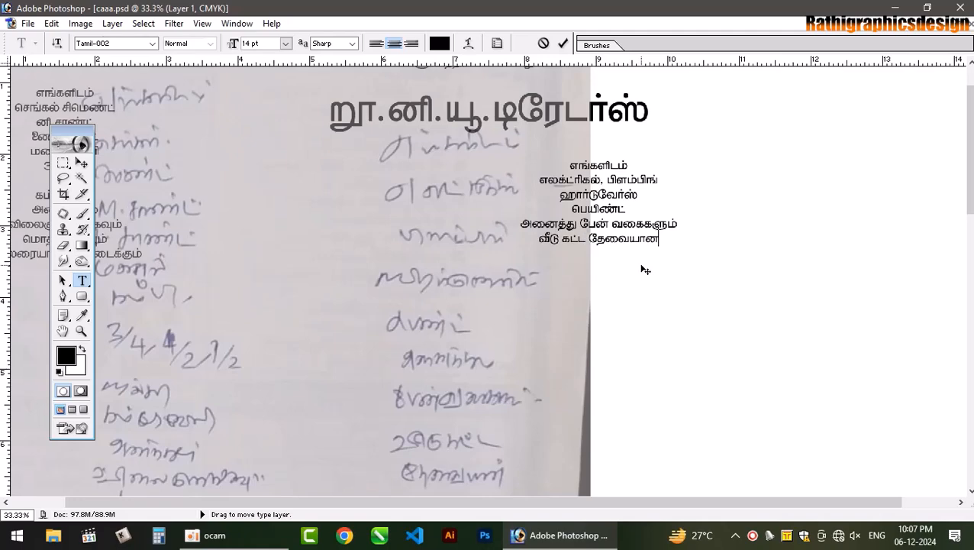
pyautogui.scroll(-8, 488, 282)
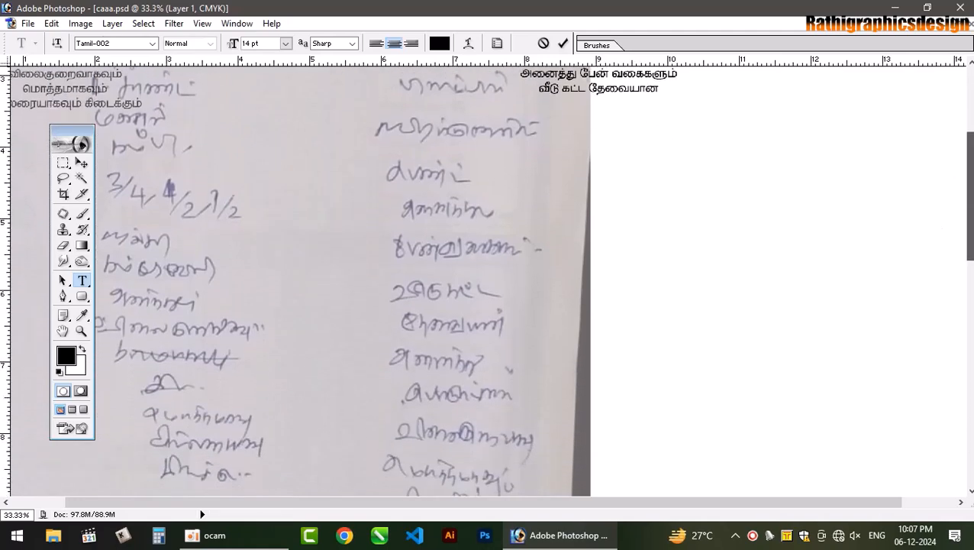
pyautogui.scroll(6, 297, 283)
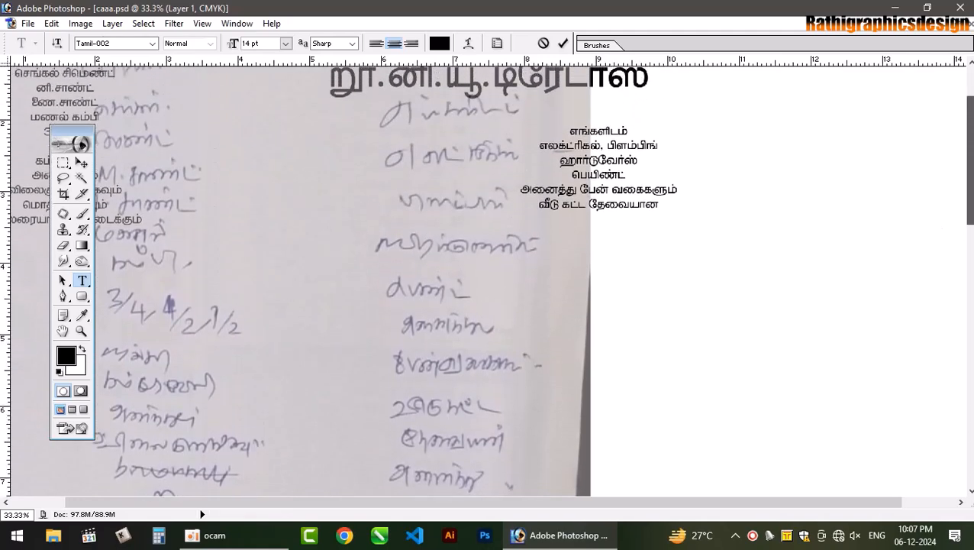
pyautogui.write('அனைத்து ')
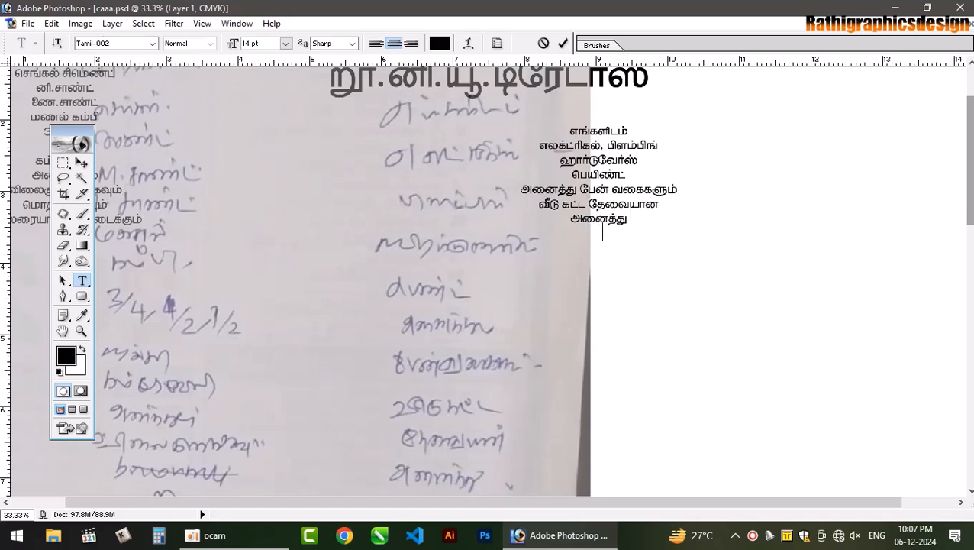
pyautogui.write('பொருட்களும் வி')
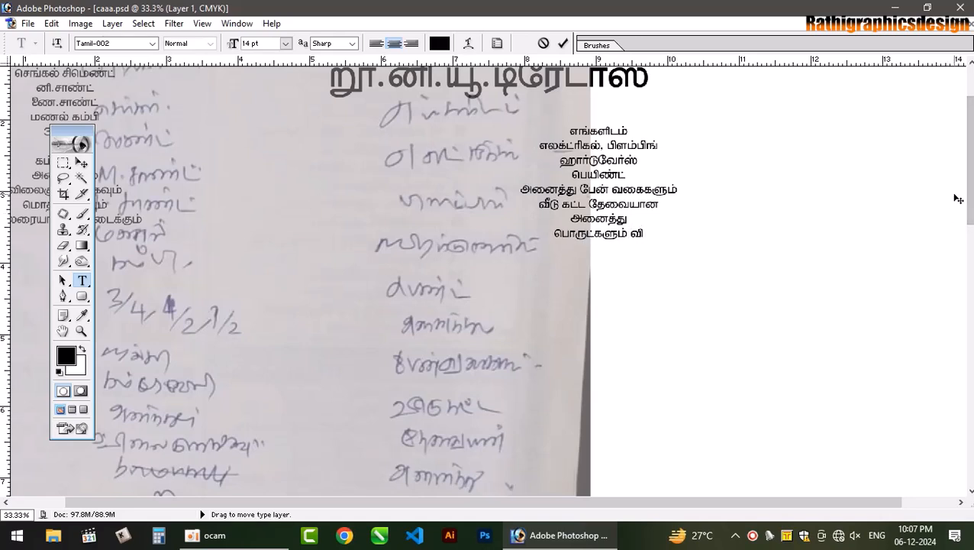
pyautogui.press('BackSpace')
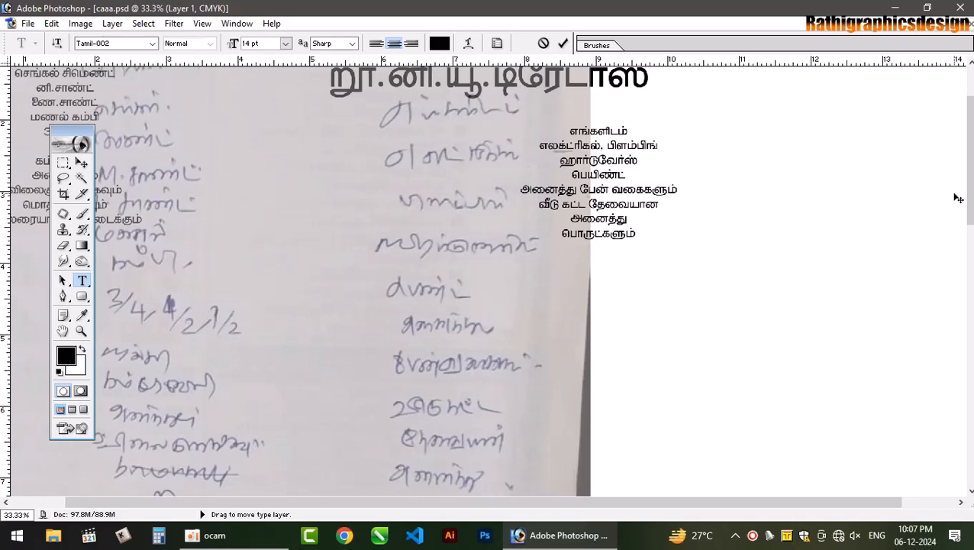
pyautogui.write('ெமாத்த')
pyautogui.write('மாக')
pyautogui.write('வும் சி')
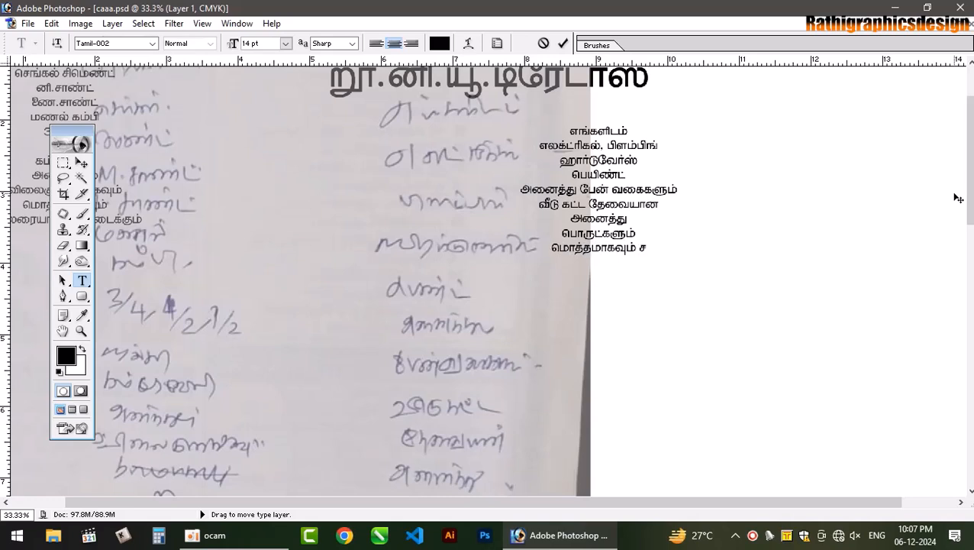
pyautogui.write('ல்லரை')
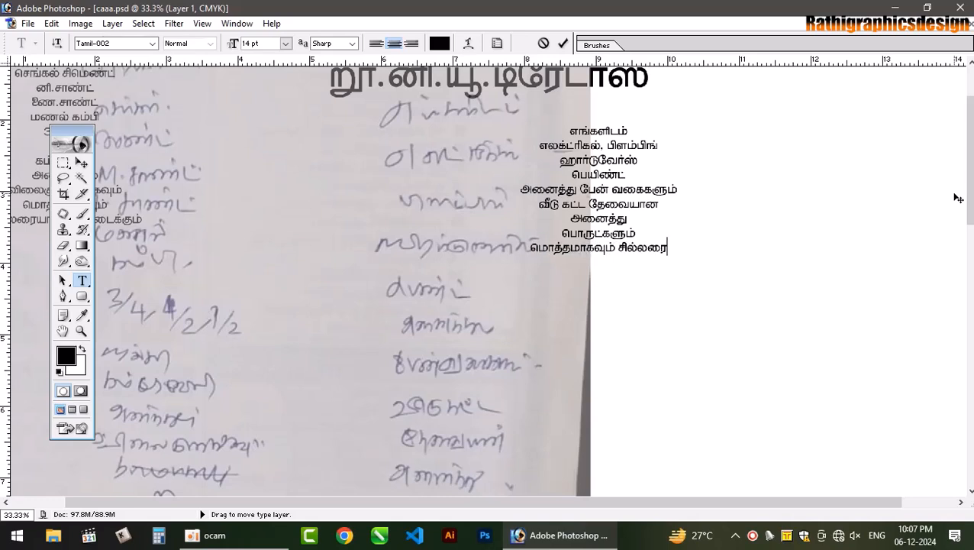
pyautogui.write('யாகவும்')
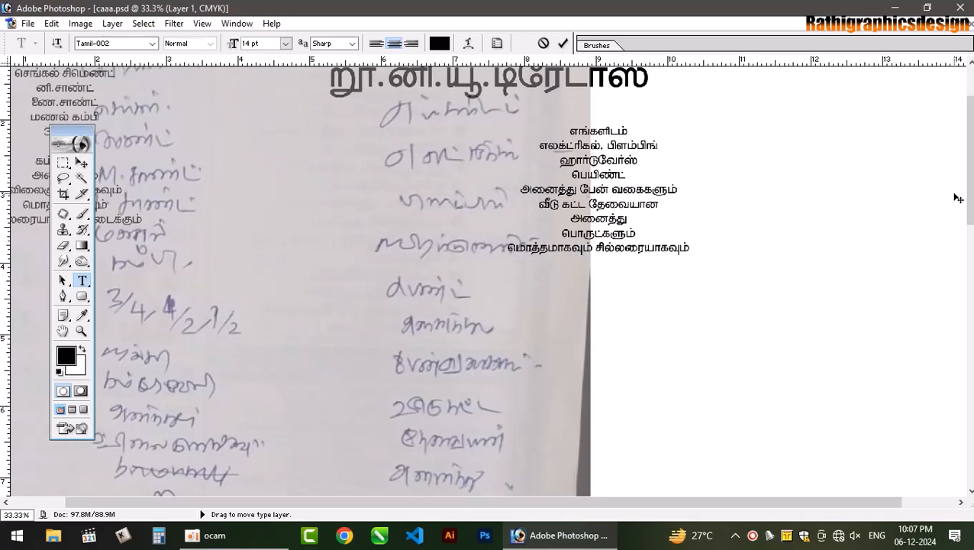
pyautogui.write(' கடி')
pyautogui.press('BackSpace')
pyautogui.press('BackSpace')
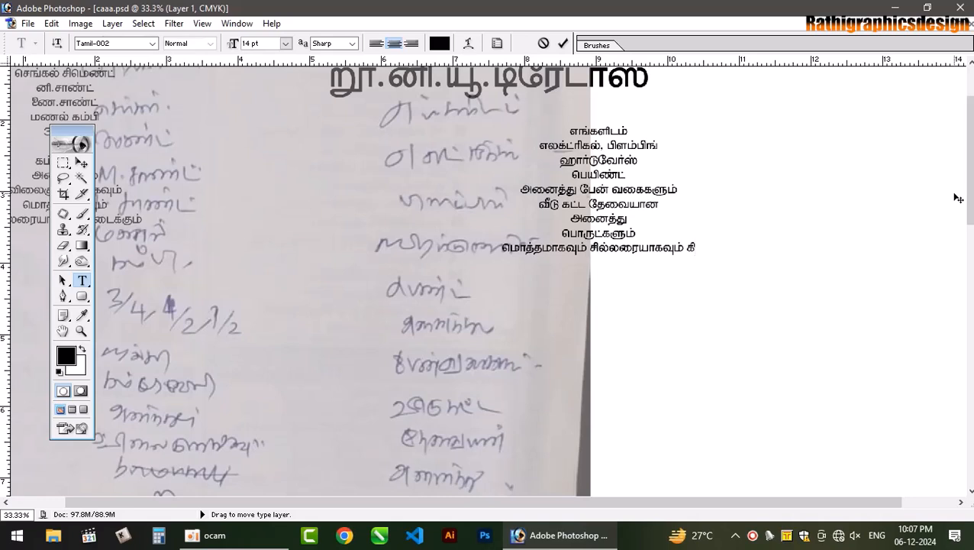
pyautogui.write('ிடைக்கும்')
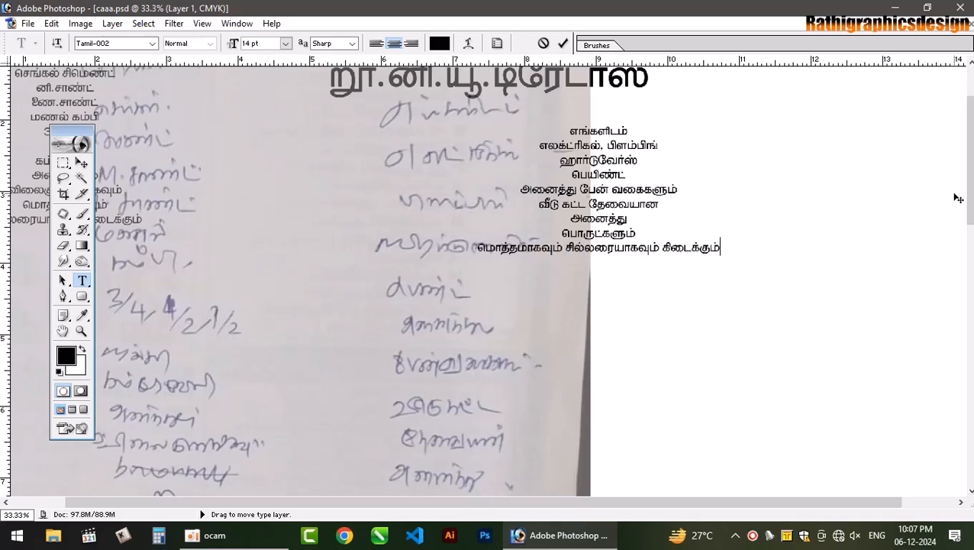
pyautogui.write('.')
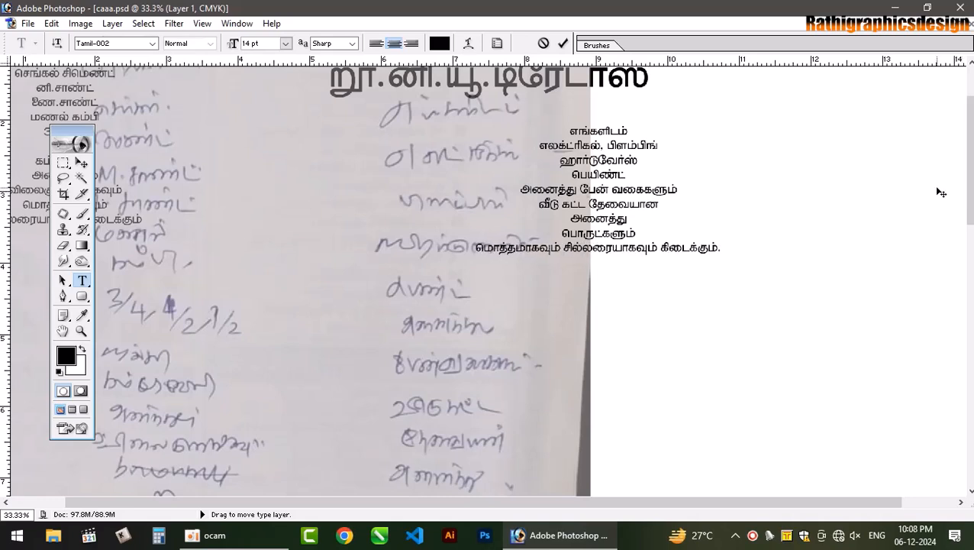
# - Break the lines before சில்லரையாகவும், கிடைக்கும். and பேன் வகைகளும் into a narrow centred column
pyautogui.click(568, 249)
pyautogui.press('Return')
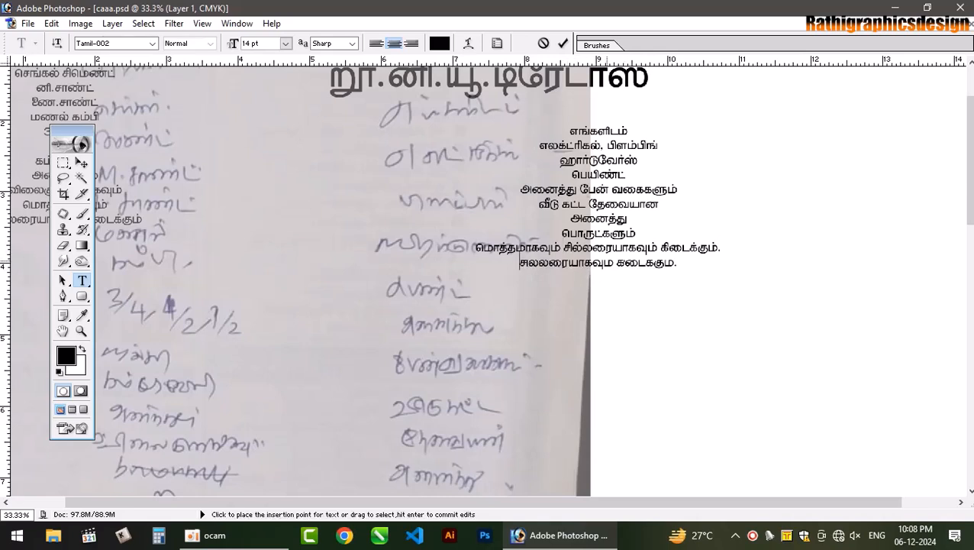
pyautogui.click(615, 261)
pyautogui.press('Return')
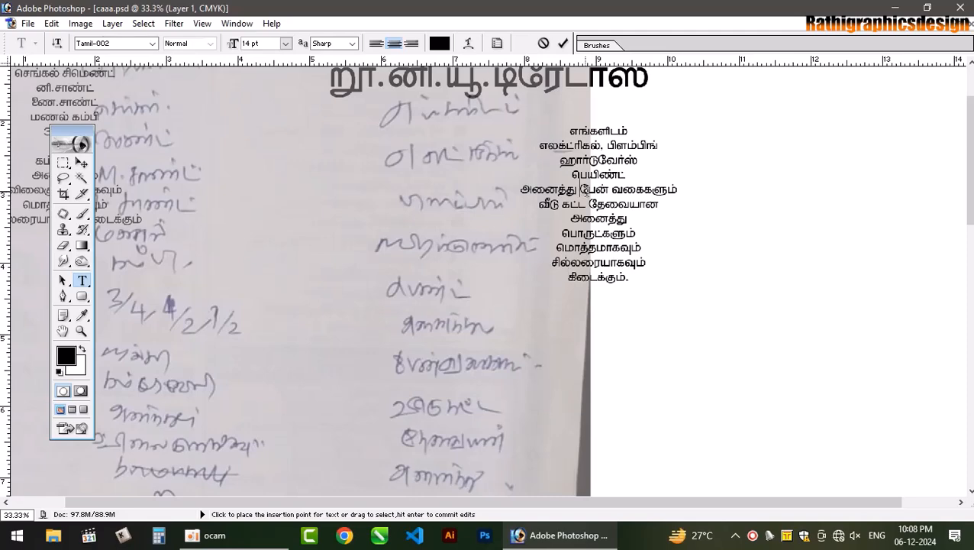
pyautogui.click(578, 190)
pyautogui.press('Return')
pyautogui.hotkey('ctrl', '0')
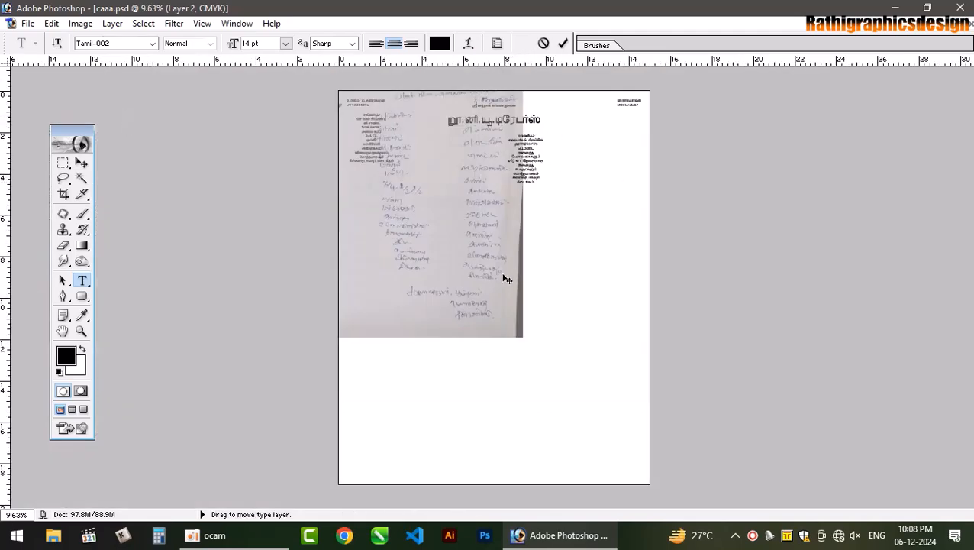
# - Commit the text, save the file, and show the guides
pyautogui.hotkey('ctrl', 's')
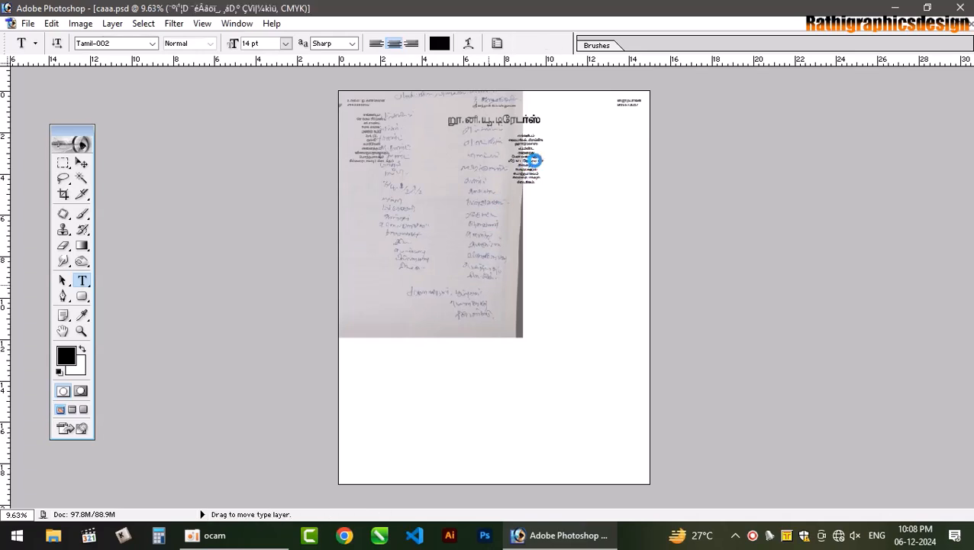
pyautogui.hotkey('ctrl', 'h')
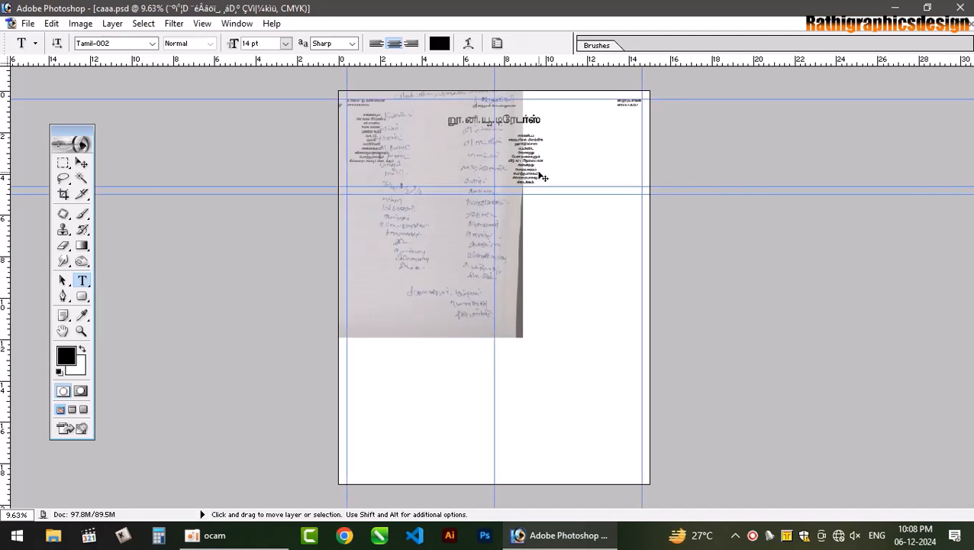
pyautogui.hotkey('ctrl', '+')
pyautogui.hotkey('ctrl', '+')
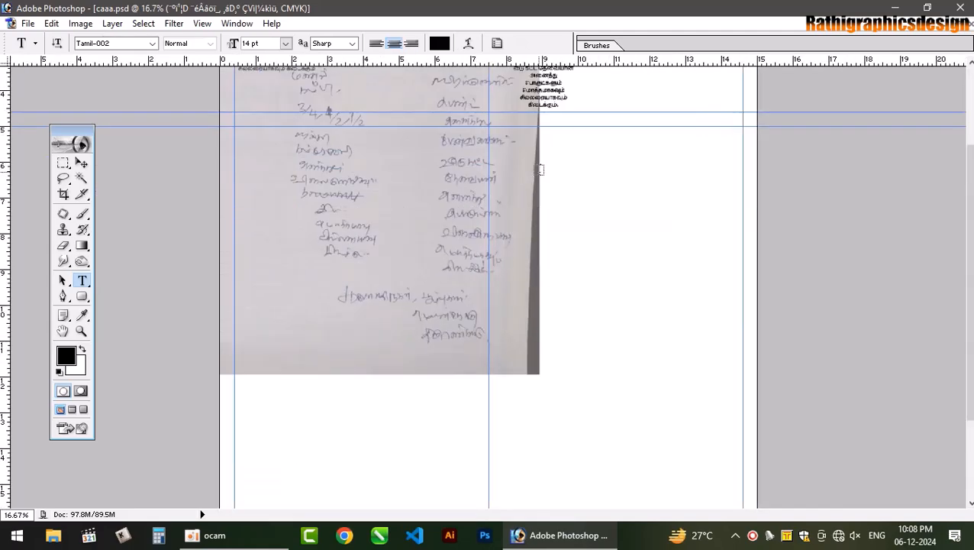
# - Move the Tamil description block to the page's right side under the contact details
pyautogui.scroll(3, 555, 194)
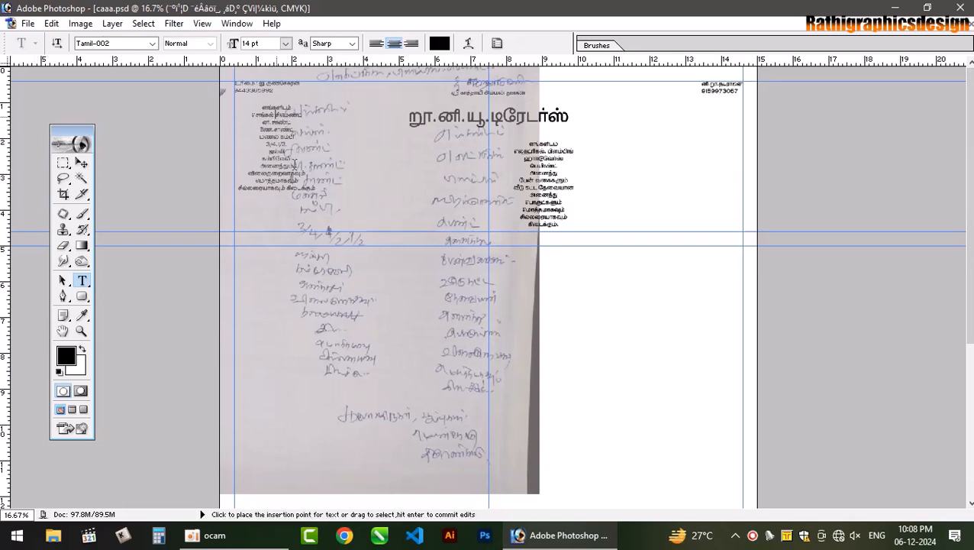
pyautogui.moveTo(294, 164); pyautogui.dragTo(299, 199)
pyautogui.moveTo(336, 237); pyautogui.dragTo(344, 273)
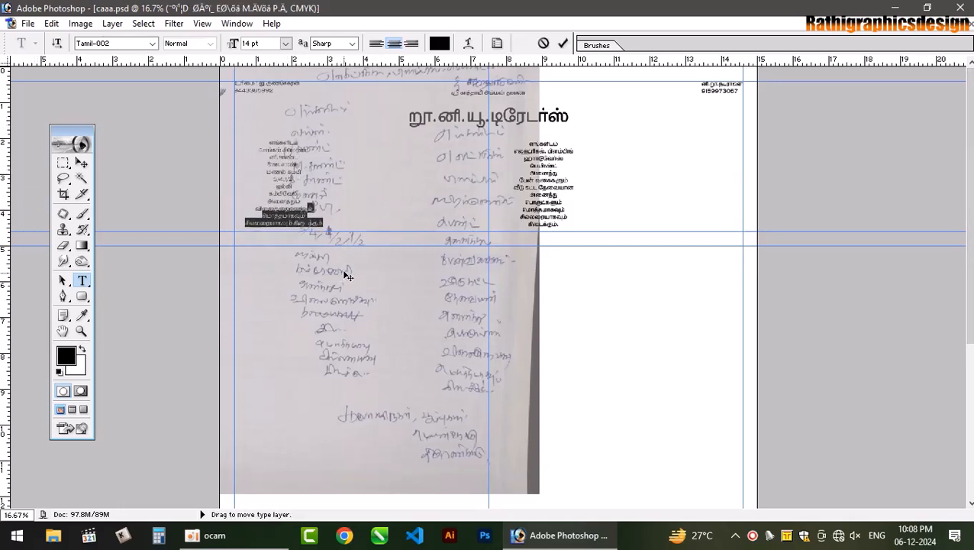
pyautogui.click(563, 44)
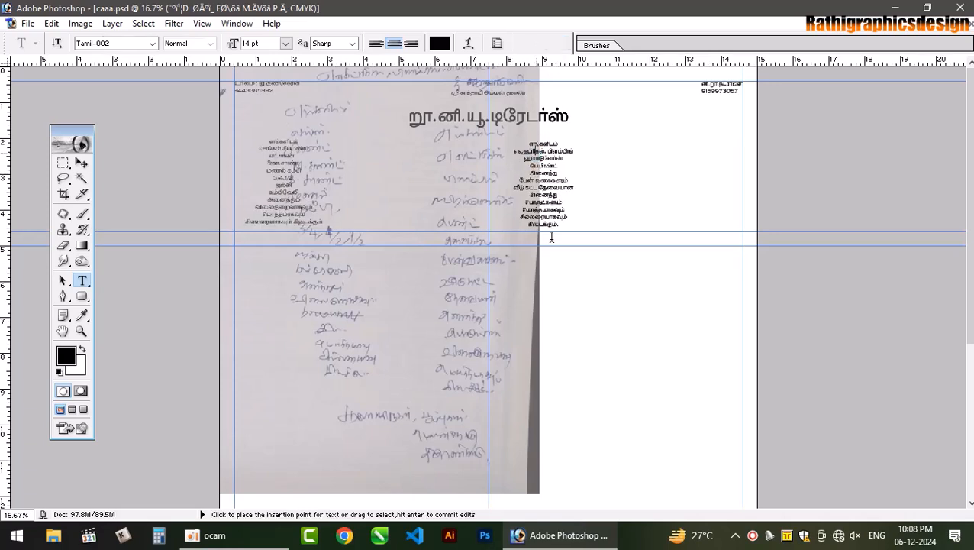
pyautogui.moveTo(598, 309); pyautogui.dragTo(755, 314)
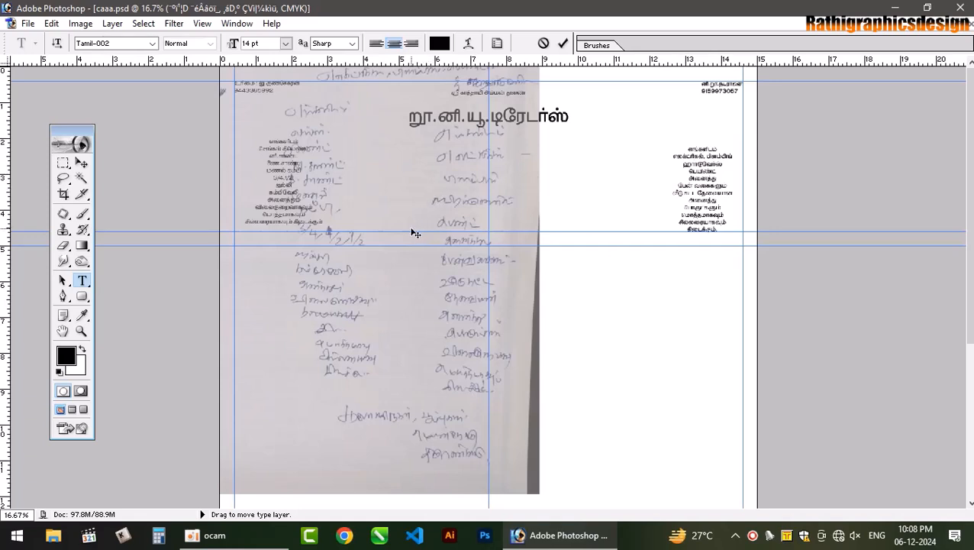
# - Commit the text edit, then zoom in and pan around the scanned handwritten sheet
pyautogui.hotkey('ctrl', 'Return')
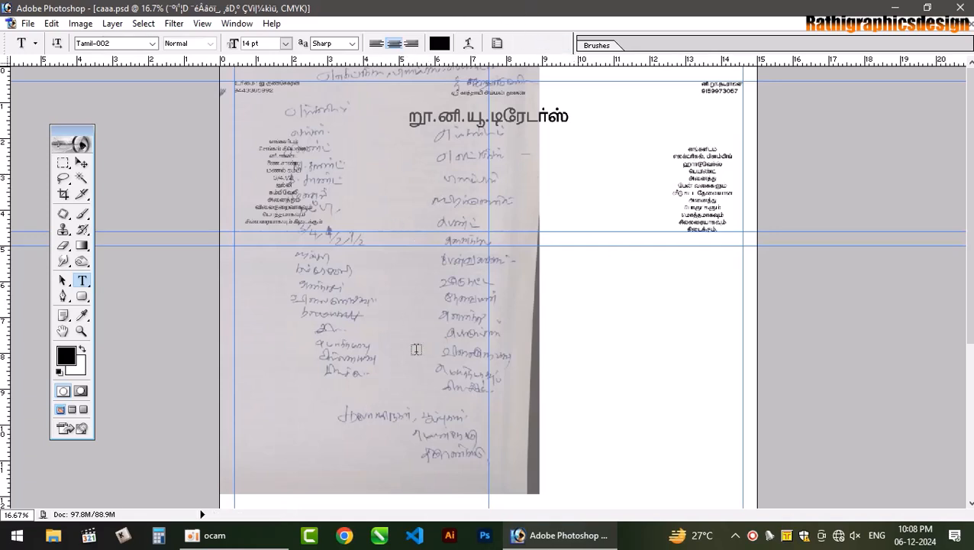
pyautogui.hotkey('ctrl', '+')
pyautogui.hotkey('ctrl', '+')
pyautogui.hotkey('ctrl', '+')
pyautogui.press('space')
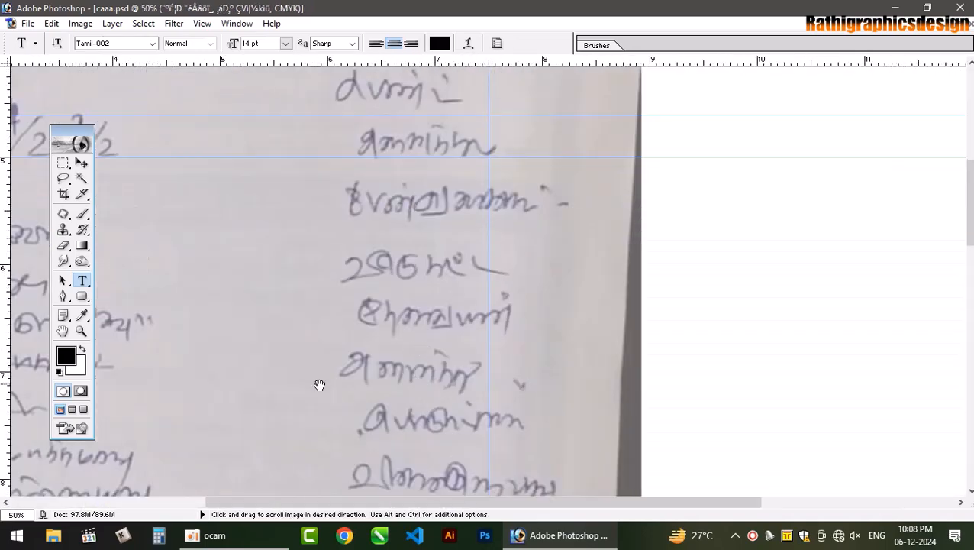
pyautogui.moveTo(309, 452); pyautogui.dragTo(524, 138)
pyautogui.moveTo(447, 363); pyautogui.dragTo(454, 50)
pyautogui.moveTo(389, 120); pyautogui.dragTo(503, 321)
pyautogui.moveTo(381, 234); pyautogui.dragTo(434, 401)
pyautogui.moveTo(324, 204); pyautogui.dragTo(382, 387)
pyautogui.moveTo(416, 296); pyautogui.dragTo(385, 7)
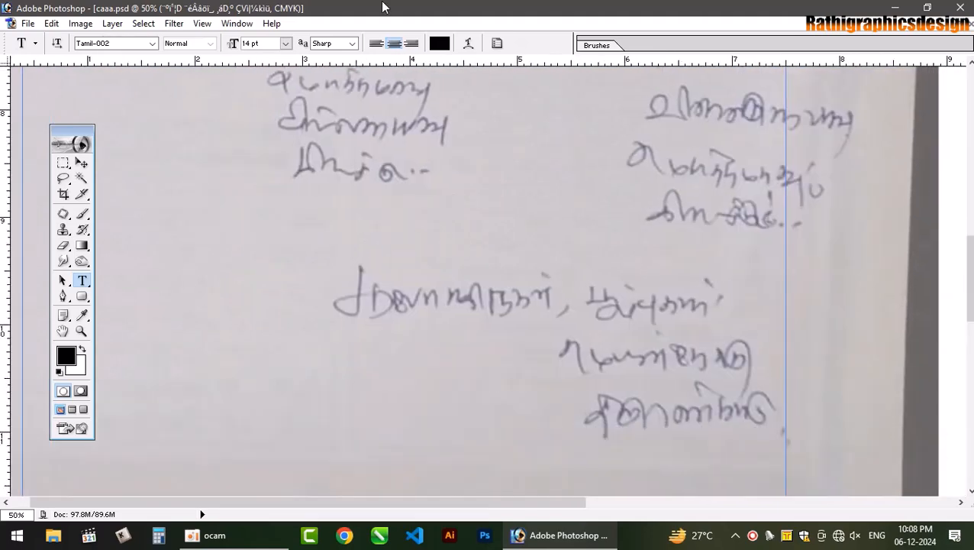
pyautogui.moveTo(467, 410); pyautogui.dragTo(399, 55)
# - Zoom out, then back in on the handwritten address lines at the scan's bottom
pyautogui.hotkey('ctrl', '-')
pyautogui.hotkey('ctrl', '-')
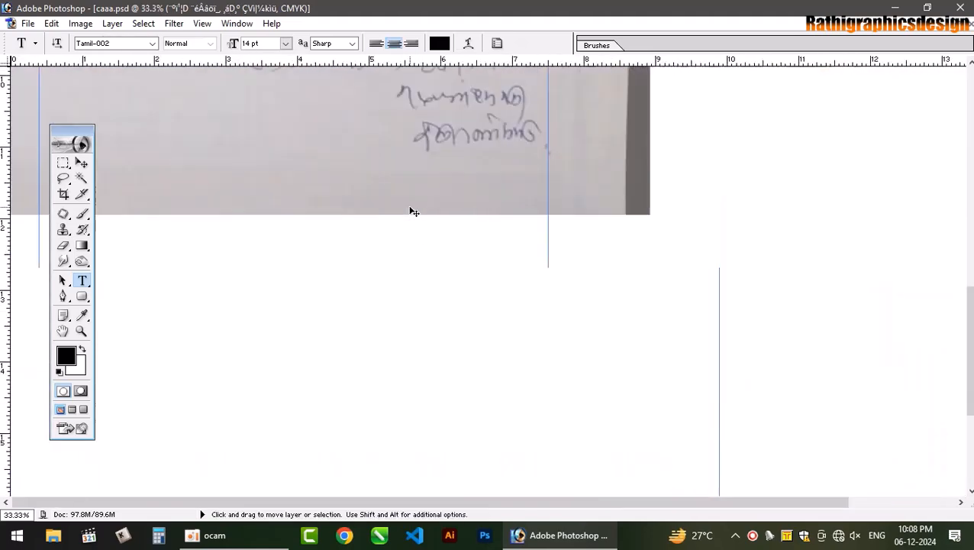
pyautogui.hotkey('ctrl', '-')
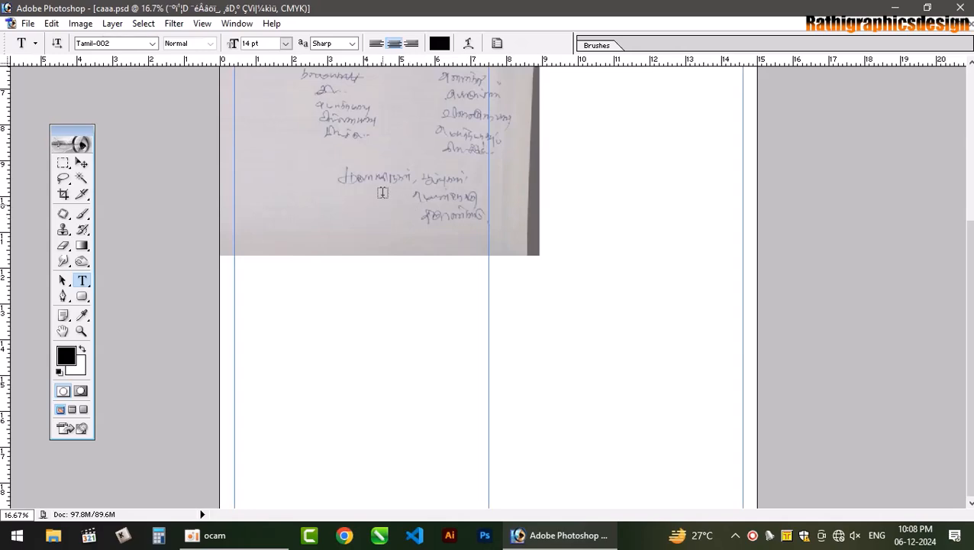
pyautogui.hotkey('ctrl', '+')
pyautogui.hotkey('ctrl', '+')
pyautogui.hotkey('ctrl', '+')
pyautogui.moveTo(372, 165); pyautogui.dragTo(477, 436)
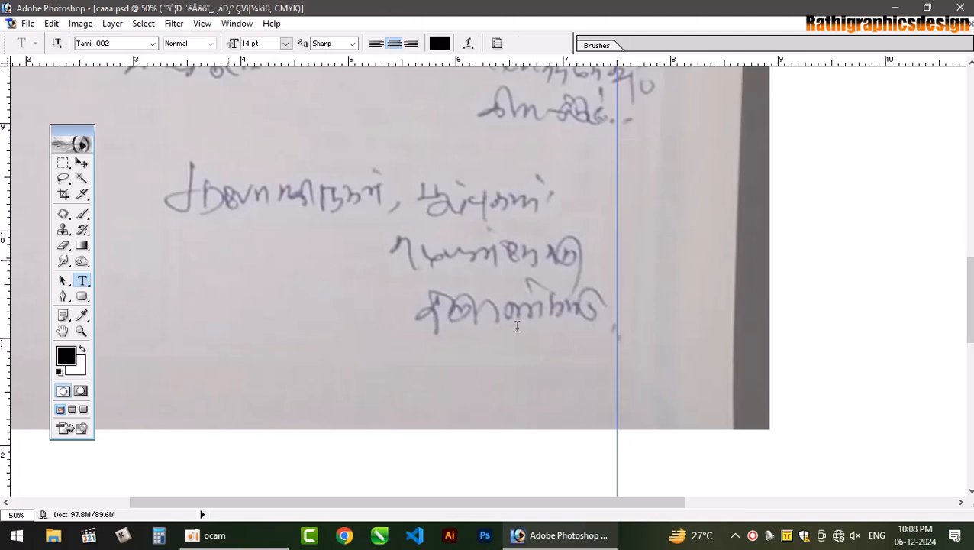
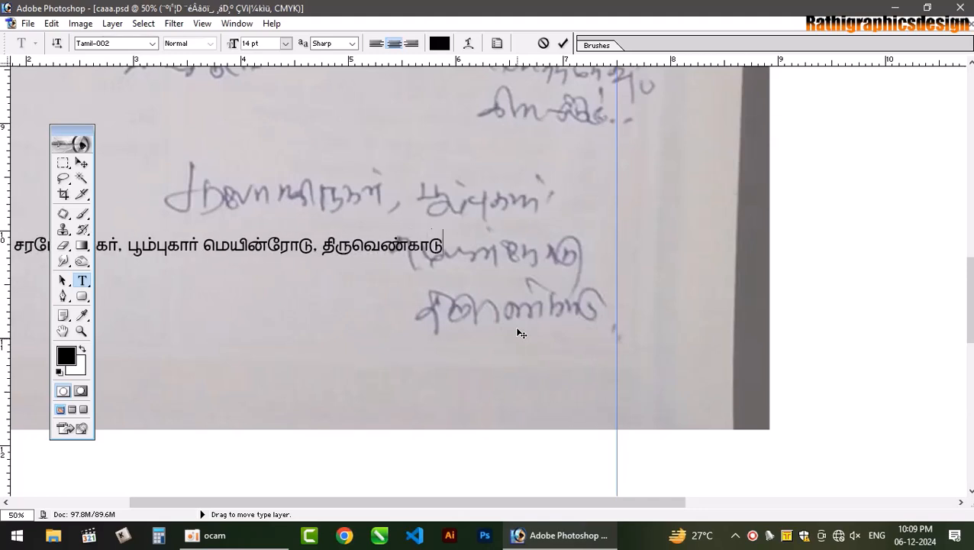
# - Type the shop's Tamil street-and-town address line, place it over the handwriting, and save
pyautogui.moveTo(354, 340); pyautogui.dragTo(478, 288)
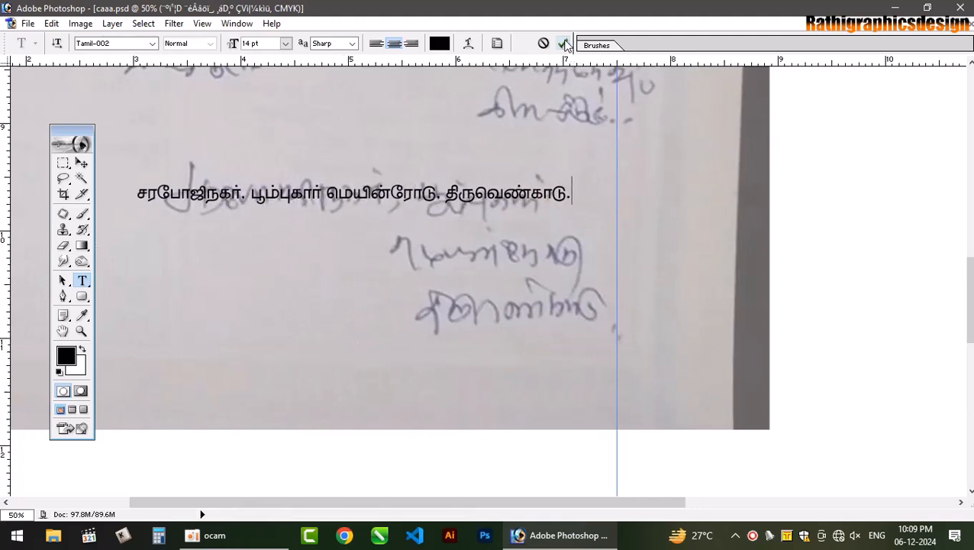
pyautogui.hotkey('ctrl', 's')
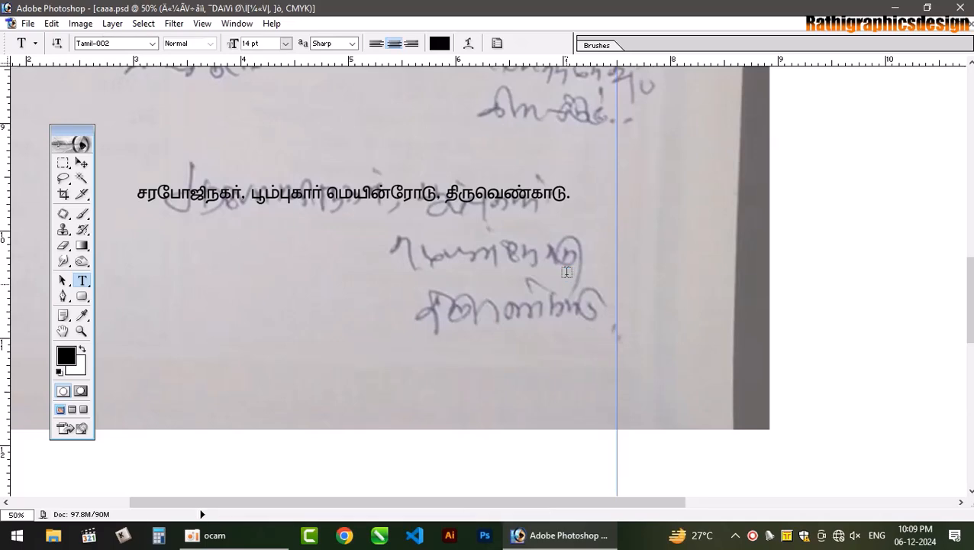
# - Fit the page on screen and hide the scanned handwritten sheet, Layer 1
pyautogui.hotkey('ctrl', '0')
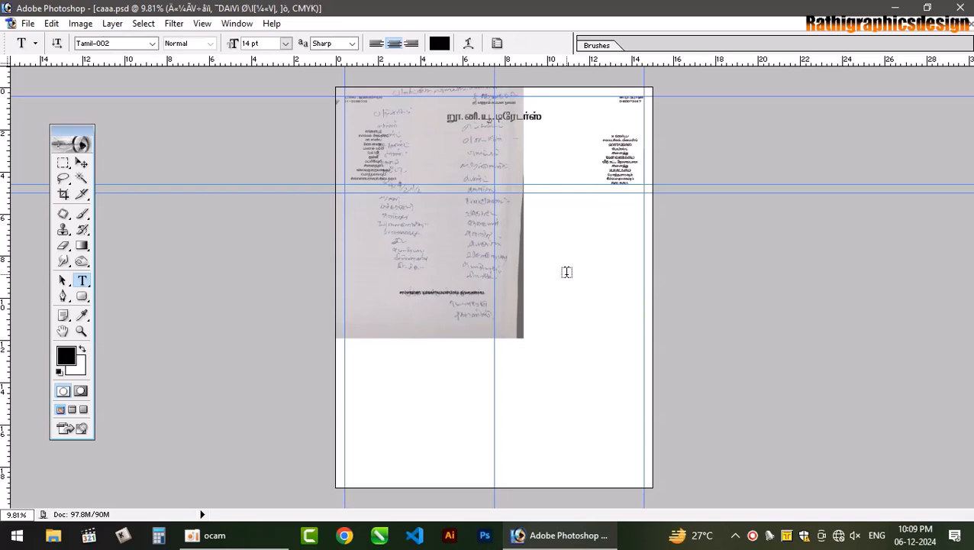
pyautogui.press('F7')
pyautogui.press('v')
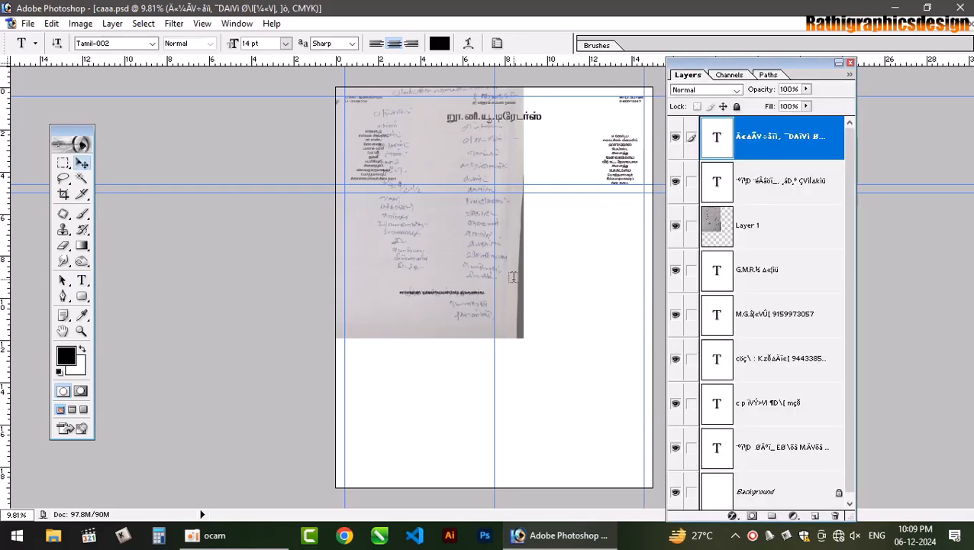
pyautogui.click(429, 229)
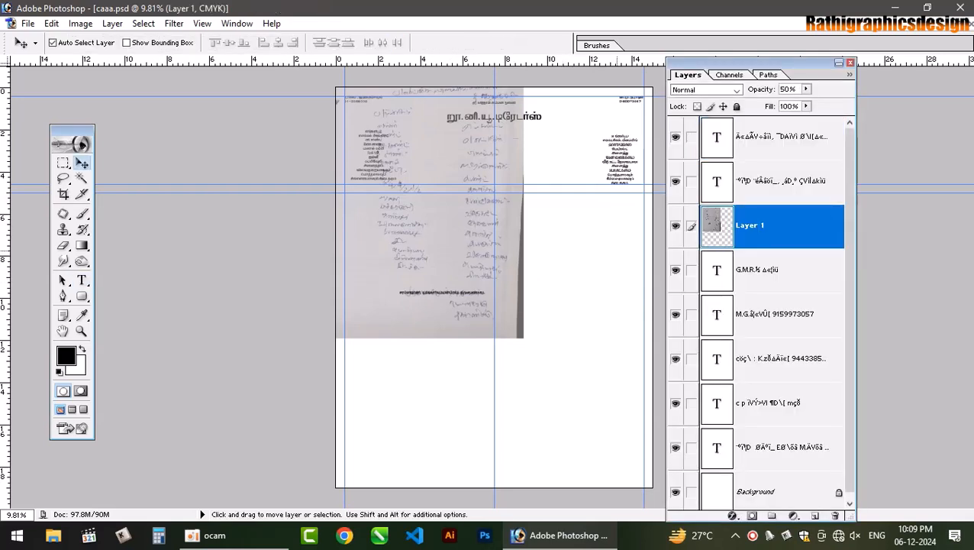
pyautogui.click(674, 225)
# - Move the Tamil address line up beneath the header text block
pyautogui.moveTo(464, 298); pyautogui.dragTo(519, 184)
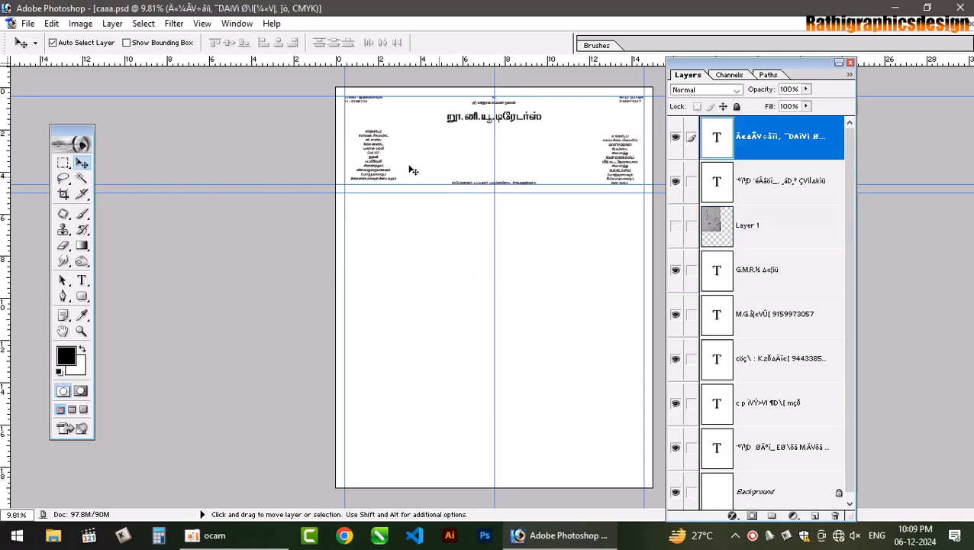
pyautogui.click(850, 63)
pyautogui.hotkey('ctrl', '+')
pyautogui.hotkey('ctrl', '+')
pyautogui.hotkey('ctrl', '+')
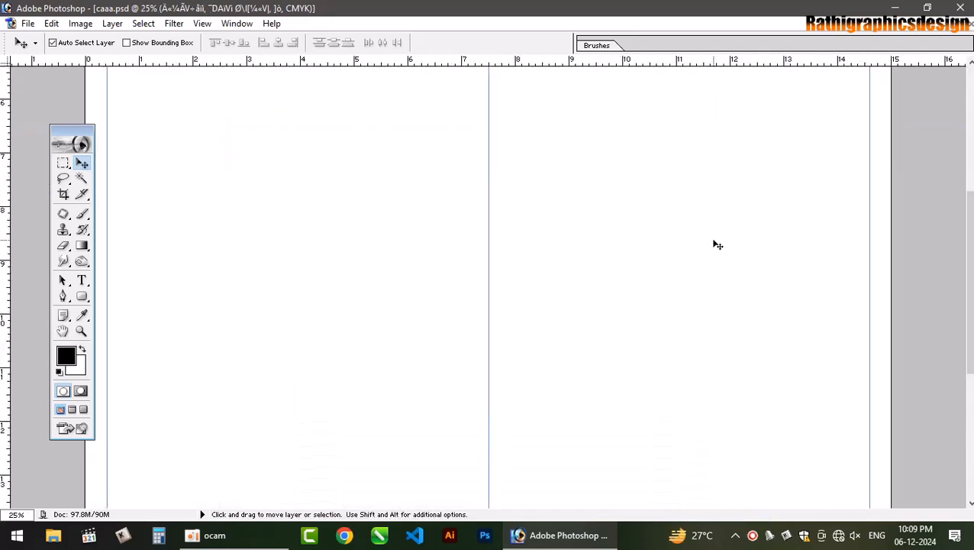
pyautogui.hotkey('ctrl', '-')
pyautogui.scroll(3, 580, 186)
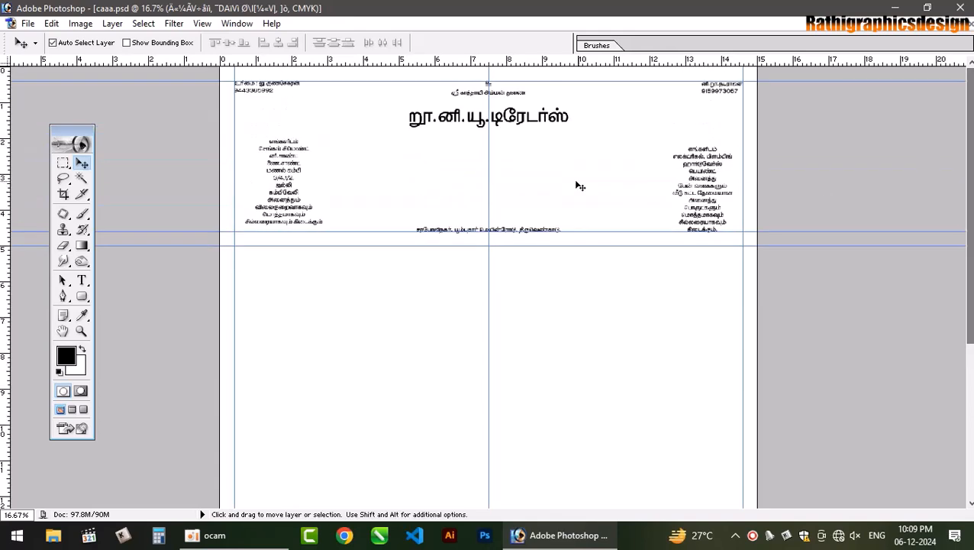
# - Open photos.psd containing the product images
pyautogui.hotkey('ctrl', '-')
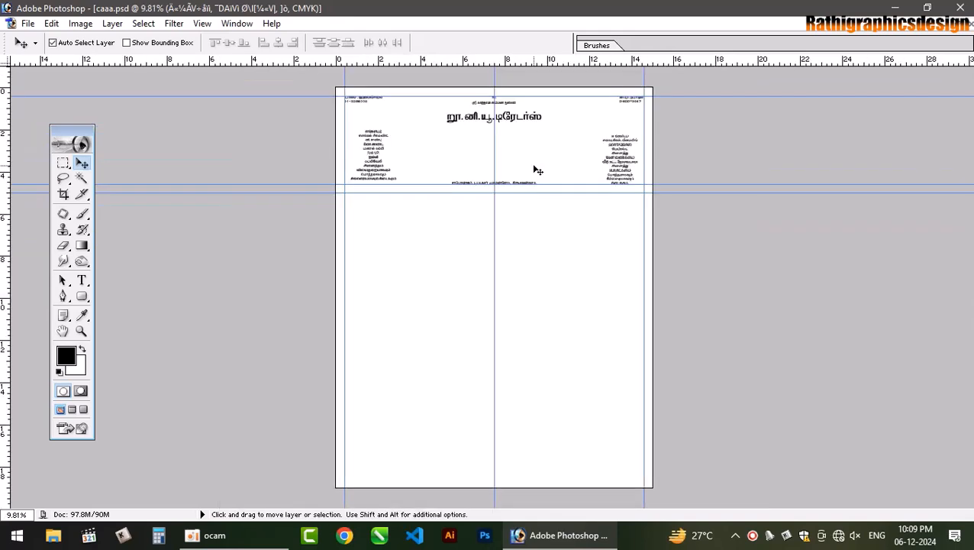
pyautogui.hotkey('ctrl', 'o')
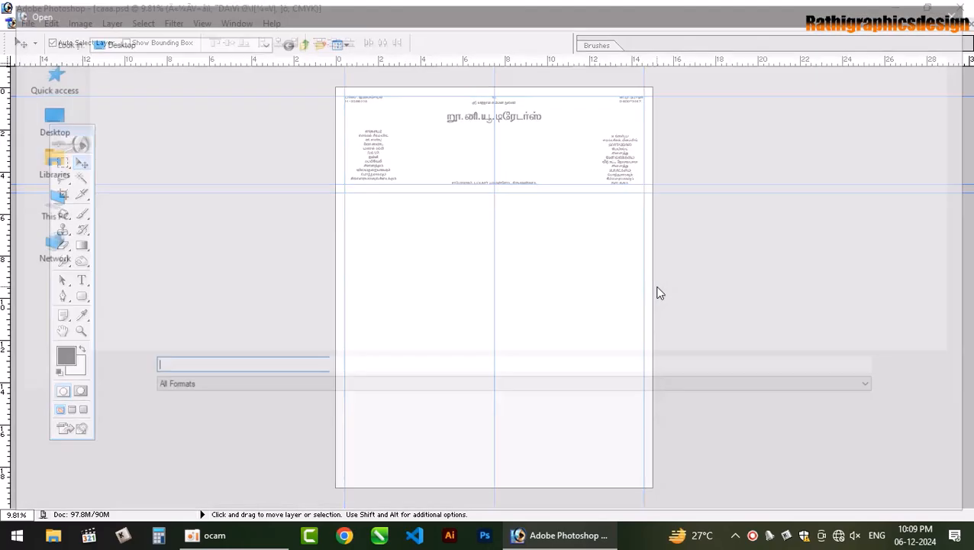
pyautogui.doubleClick(507, 235)
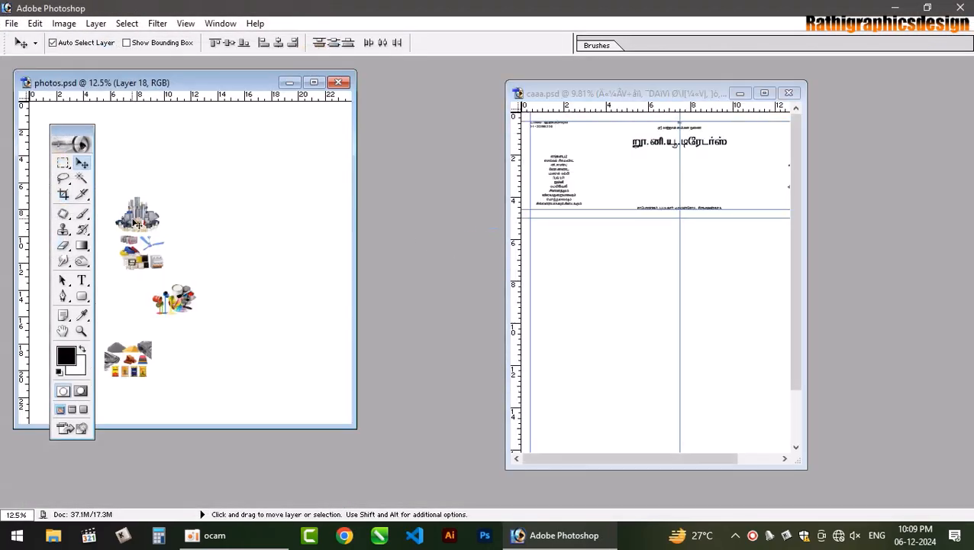
# - Drag the tools, paint and building-materials pictures into caaa.psd, then close photos.psd
pyautogui.moveTo(134, 220); pyautogui.dragTo(730, 168)
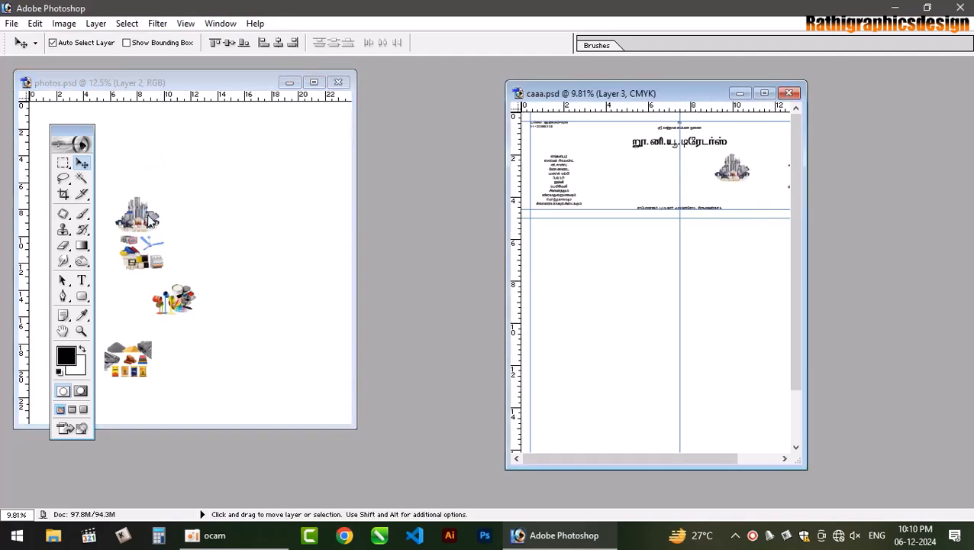
pyautogui.click(151, 221)
pyautogui.moveTo(116, 219); pyautogui.dragTo(217, 199)
pyautogui.click(487, 211)
pyautogui.moveTo(142, 261); pyautogui.dragTo(693, 183)
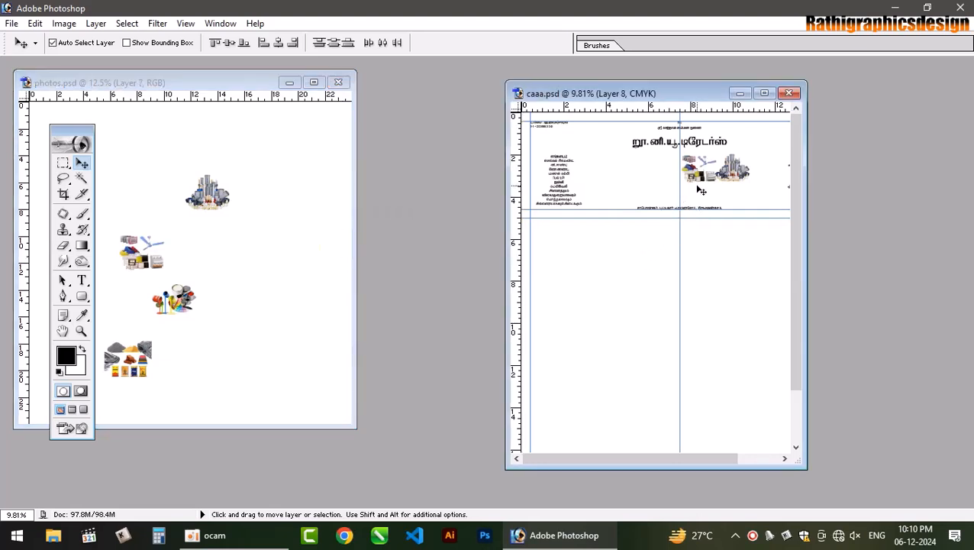
pyautogui.moveTo(183, 312); pyautogui.dragTo(593, 227)
pyautogui.moveTo(652, 185); pyautogui.dragTo(650, 188)
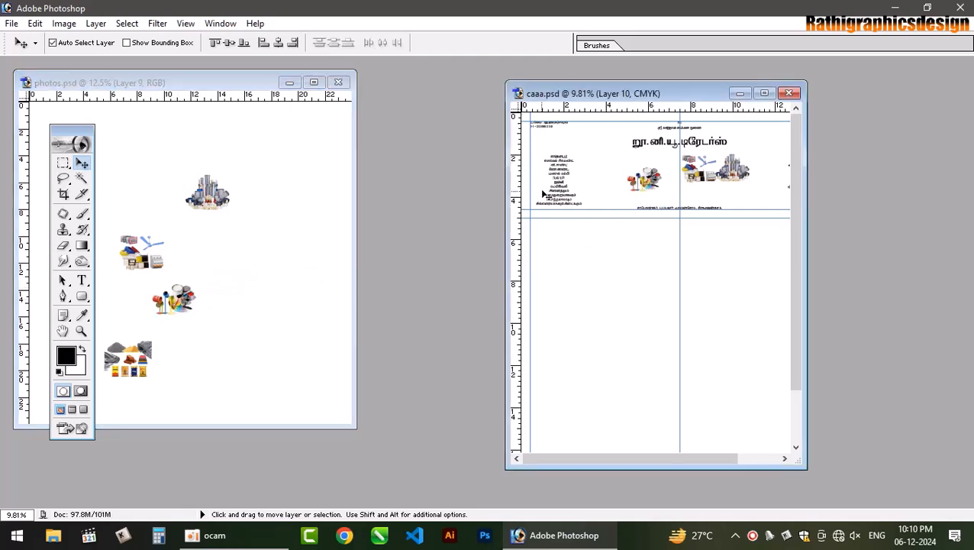
pyautogui.moveTo(150, 354); pyautogui.dragTo(601, 179)
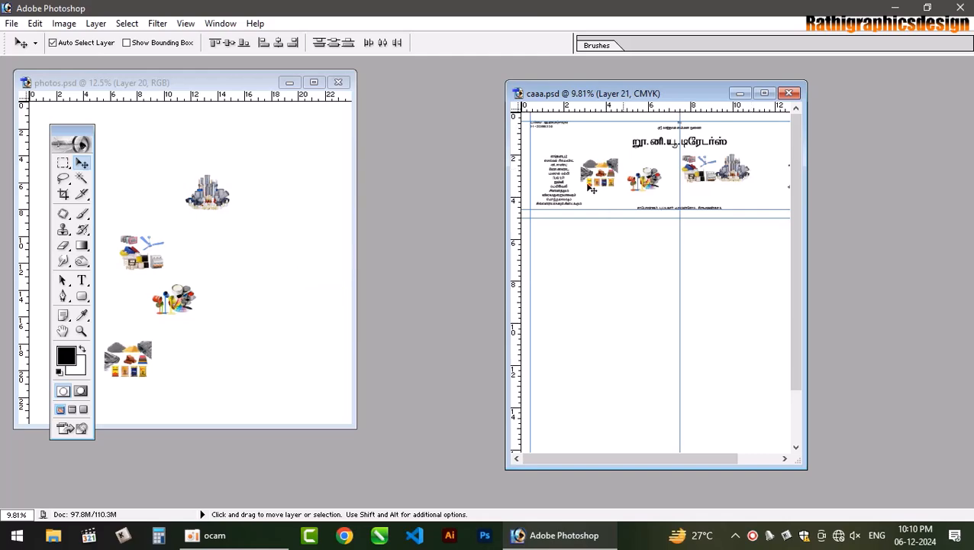
pyautogui.click(338, 81)
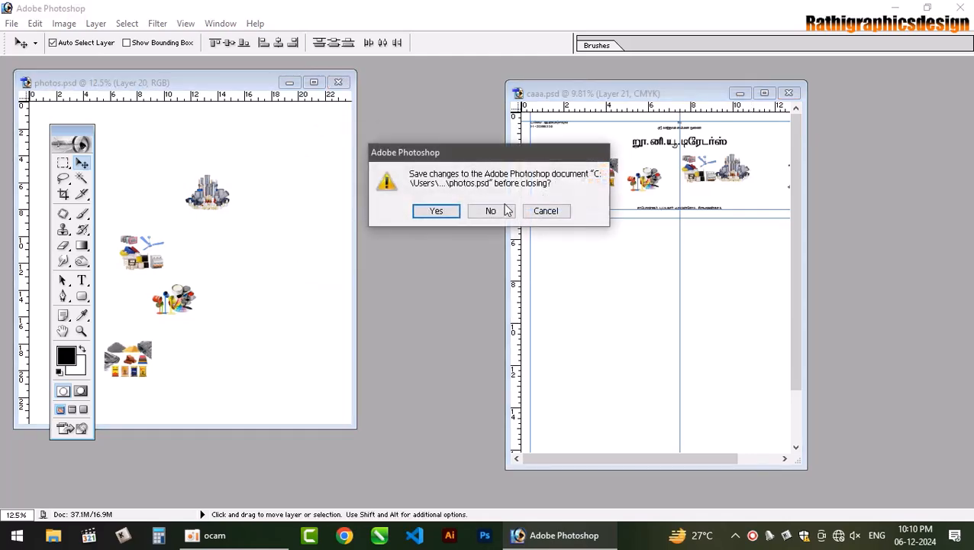
# - Close photos.psd unsaved, maximize the poster, and line up the pipes and fan pictures
pyautogui.click(506, 210)
pyautogui.click(764, 93)
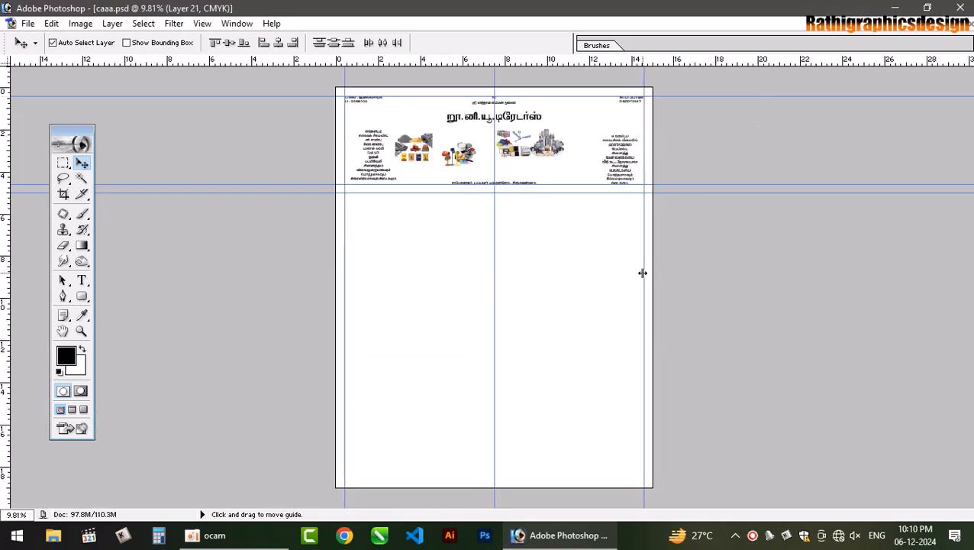
pyautogui.hotkey('ctrl', '+')
pyautogui.hotkey('ctrl', '+')
pyautogui.hotkey('ctrl', '+')
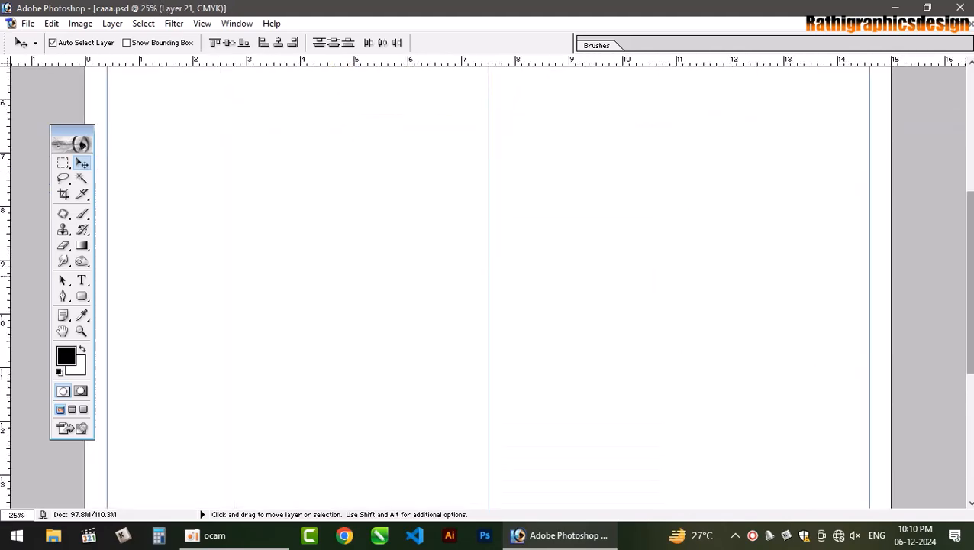
pyautogui.moveTo(969, 276); pyautogui.dragTo(970, 151)
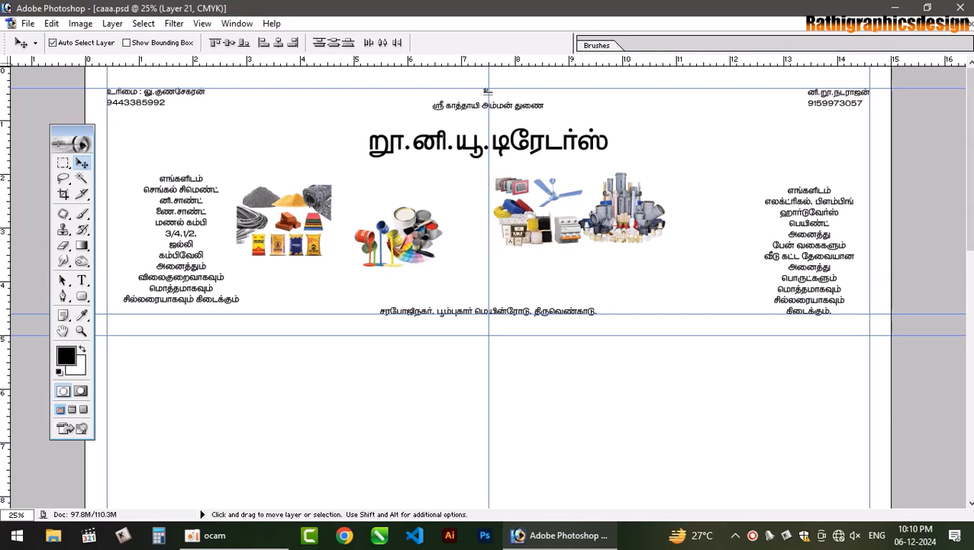
pyautogui.moveTo(640, 214); pyautogui.dragTo(687, 233)
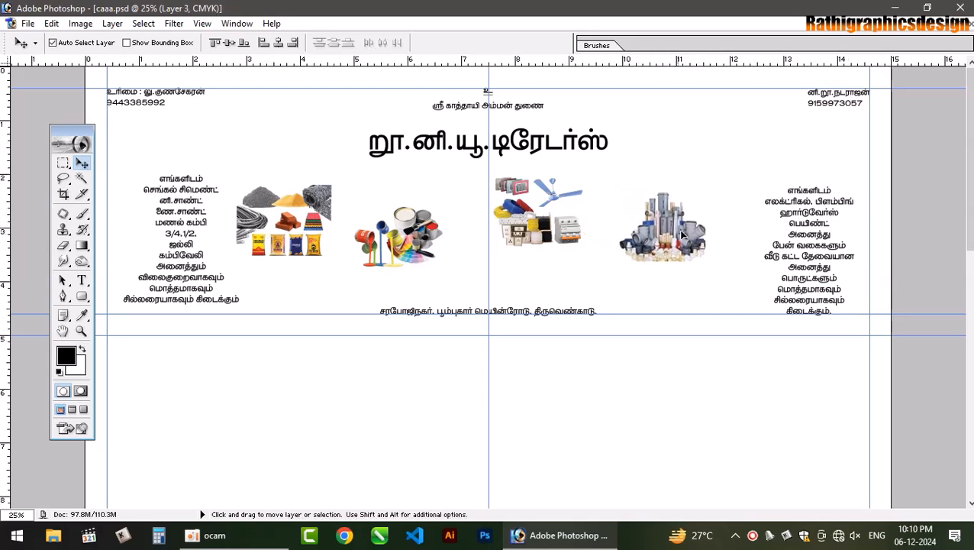
pyautogui.moveTo(530, 229); pyautogui.dragTo(744, 257)
pyautogui.moveTo(666, 243); pyautogui.dragTo(568, 247)
pyautogui.moveTo(747, 256); pyautogui.dragTo(690, 257)
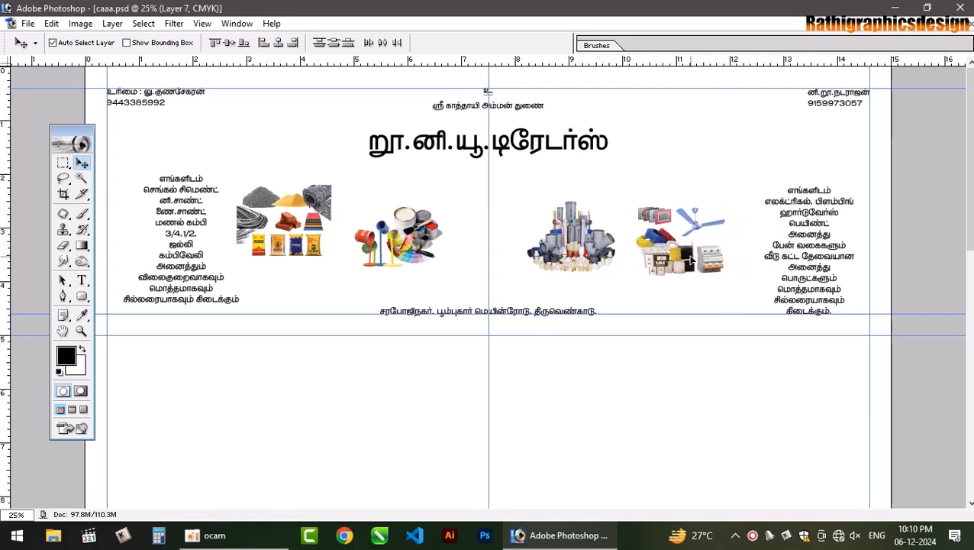
# - Place the paint and building-materials pictures in the row beside the pipes picture
pyautogui.click(412, 223)
pyautogui.click(451, 227)
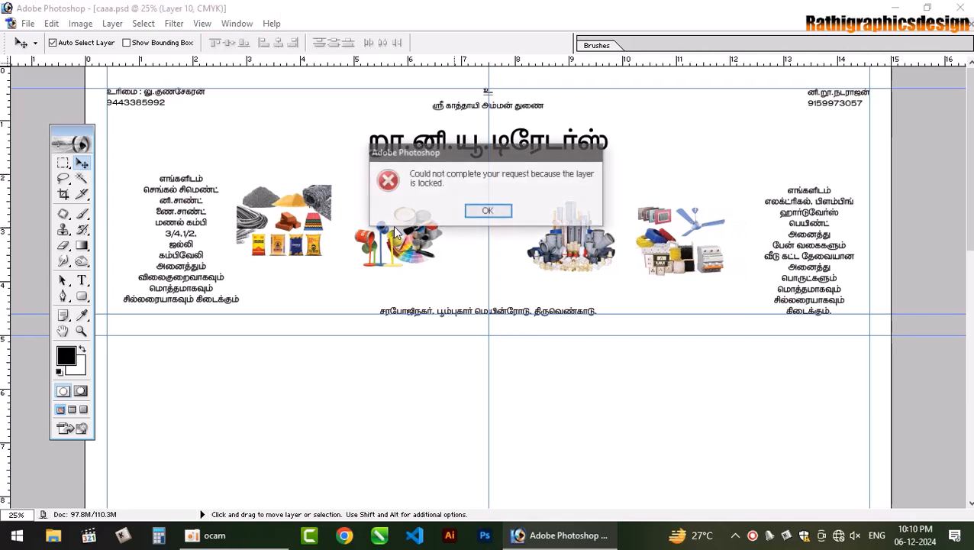
pyautogui.press('Return')
pyautogui.click(406, 219)
pyautogui.moveTo(408, 223); pyautogui.dragTo(456, 227)
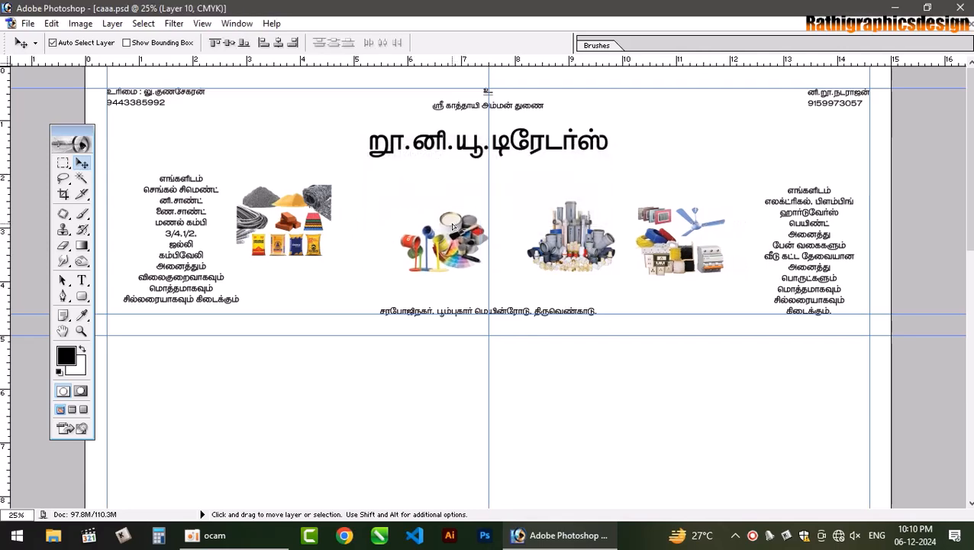
pyautogui.click(325, 200)
pyautogui.moveTo(324, 200); pyautogui.dragTo(385, 223)
pyautogui.hotkey('ctrl', '+')
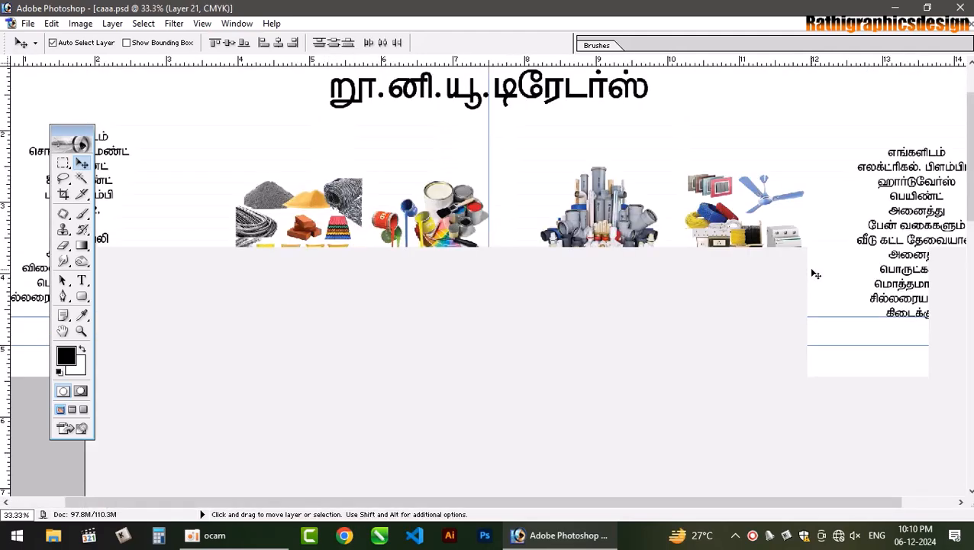
pyautogui.scroll(1, 778, 271)
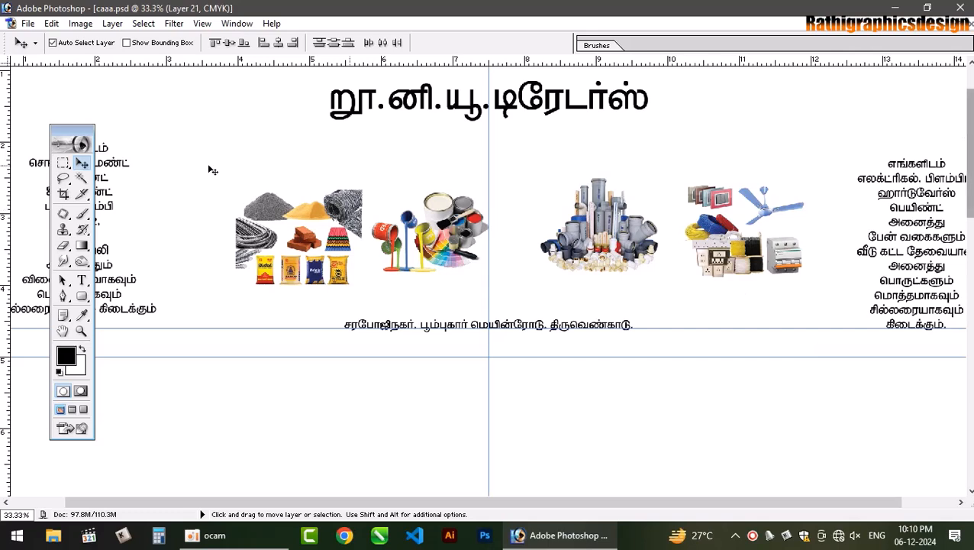
# - Draw a black rounded rectangle over the building-materials picture and begin choosing its fill colour
pyautogui.click(82, 297)
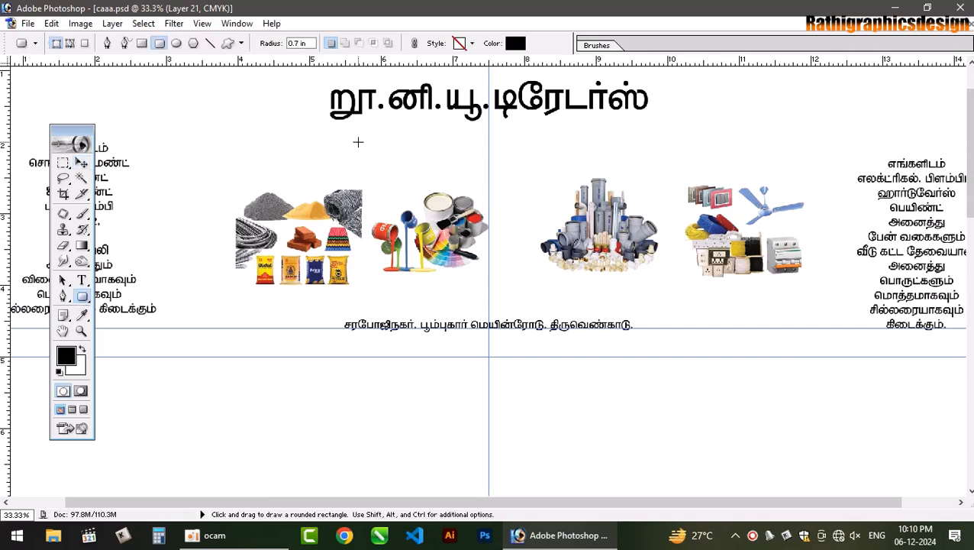
pyautogui.moveTo(219, 197); pyautogui.dragTo(362, 319)
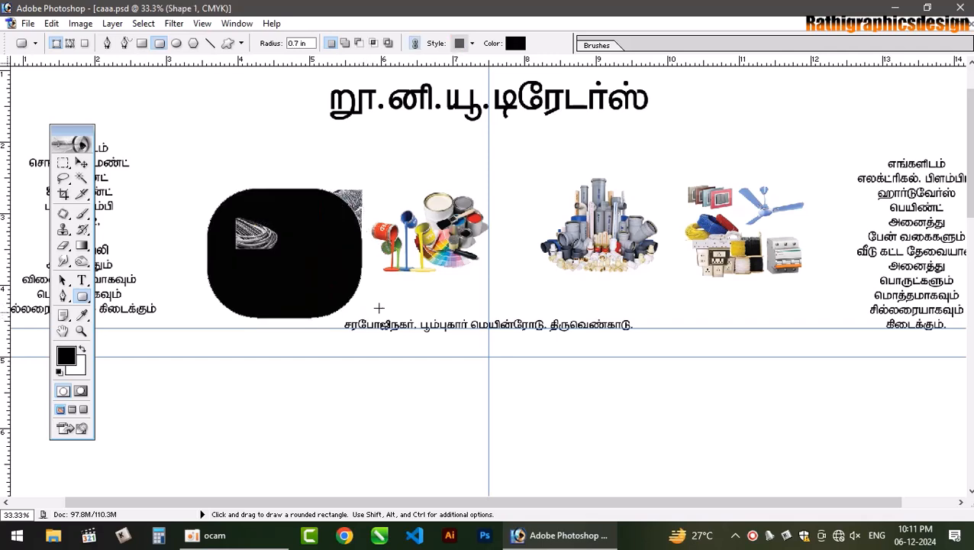
pyautogui.click(515, 43)
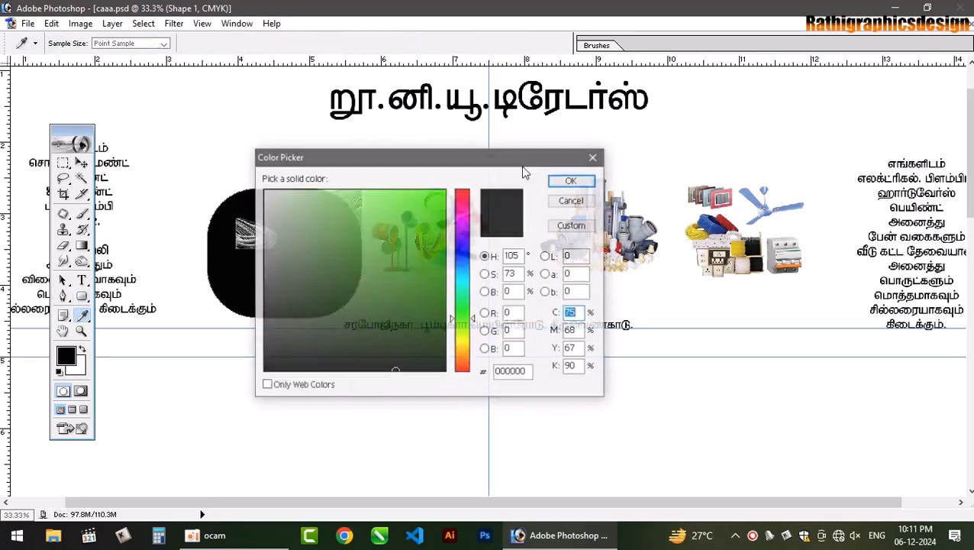
# - Make the rounded rectangle's fill white and select the shape
pyautogui.click(571, 180)
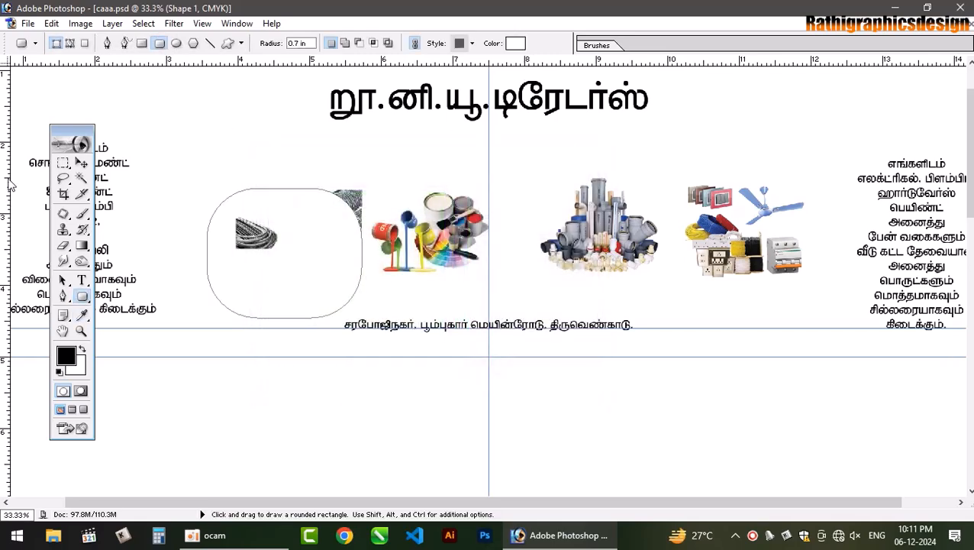
pyautogui.click(82, 162)
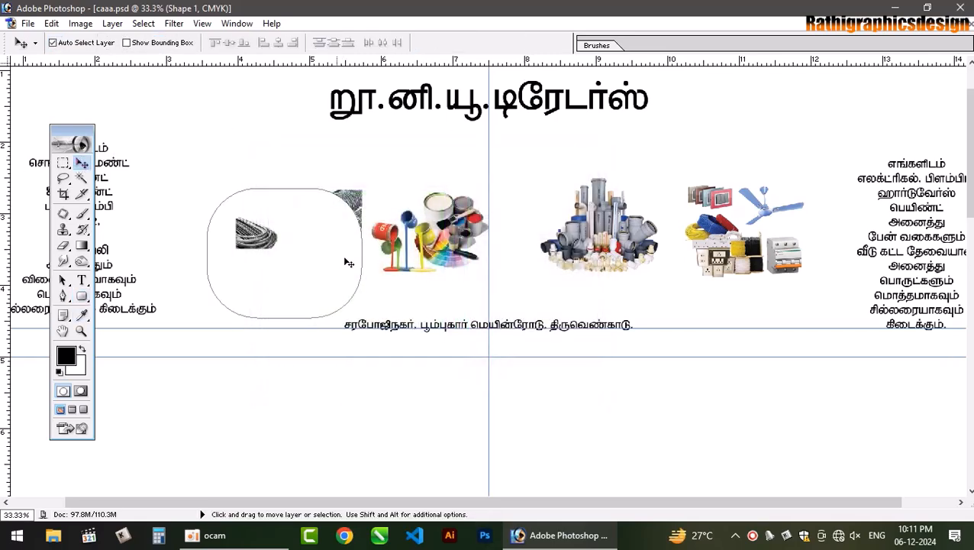
pyautogui.click(376, 159)
pyautogui.click(328, 271)
# - Give the rounded rectangle a 7 px red outside stroke
pyautogui.press('F7')
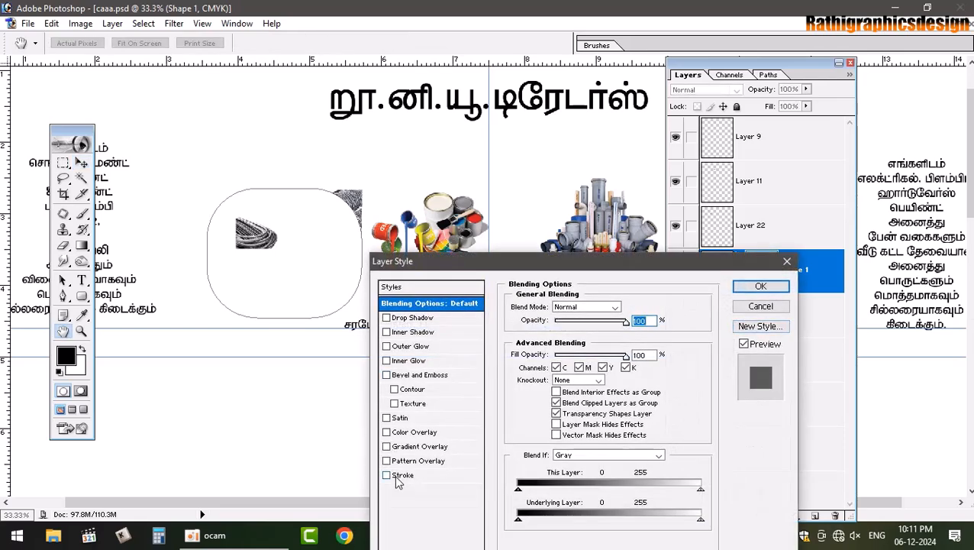
pyautogui.click(396, 476)
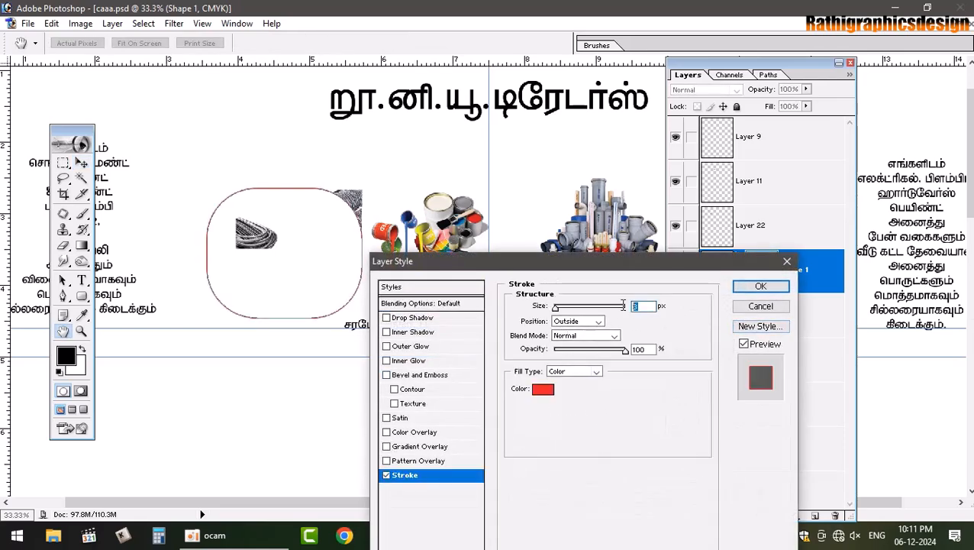
pyautogui.write('7')
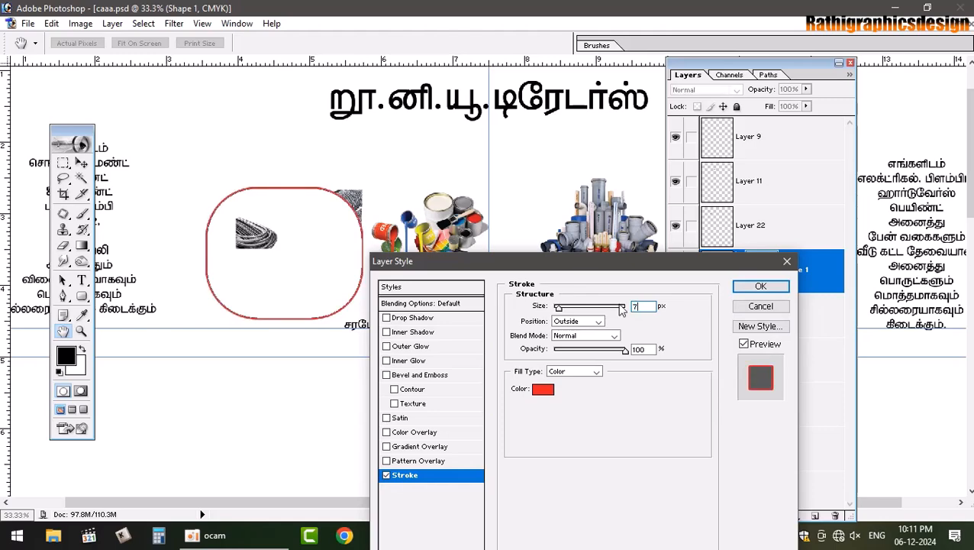
pyautogui.press('Return')
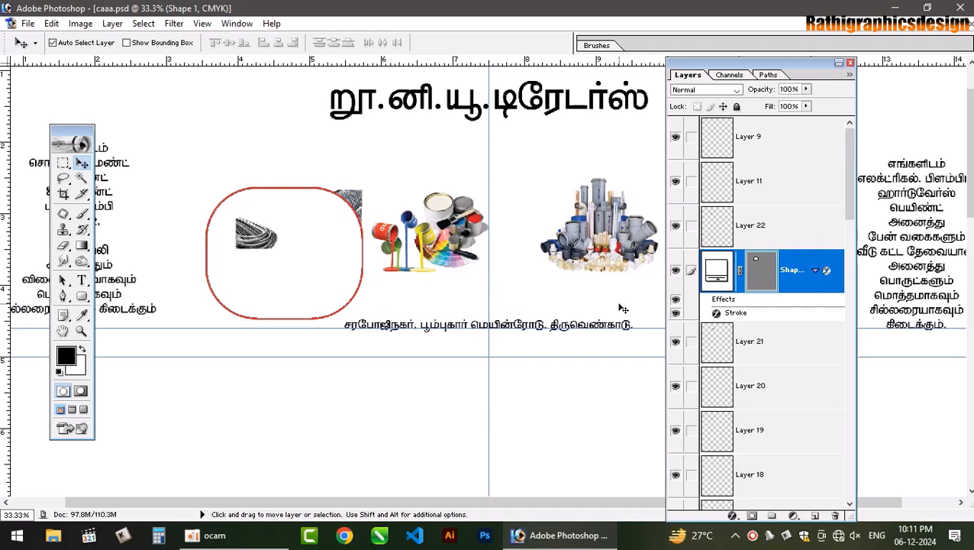
# - Duplicate the red-bordered frame across the row, select all four frames and space them evenly
pyautogui.click(850, 63)
pyautogui.moveTo(303, 287)
pyautogui.mouseDown()
pyautogui.moveTo(474, 287)
pyautogui.moveTo(465, 292)
pyautogui.mouseUp()
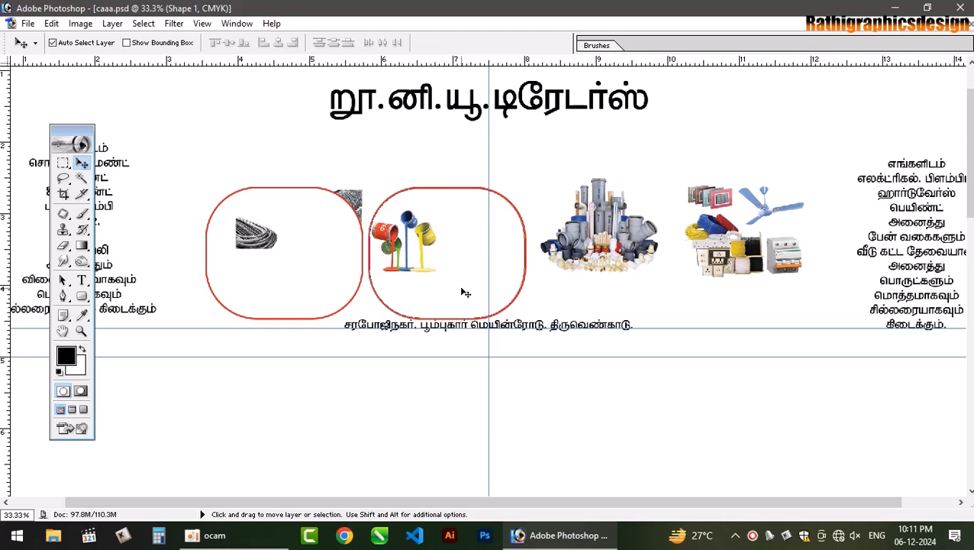
pyautogui.moveTo(451, 293); pyautogui.dragTo(793, 318)
pyautogui.rightClick(645, 298)
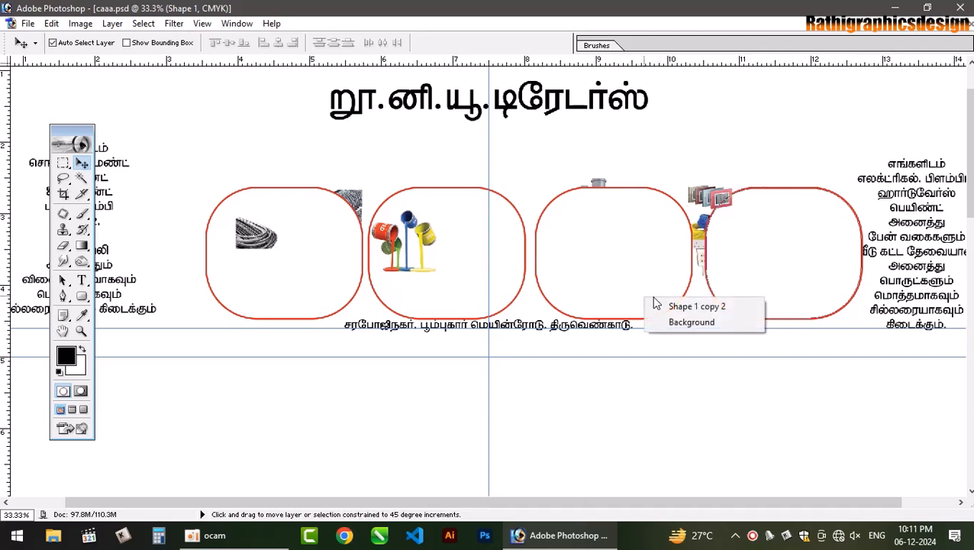
pyautogui.click(656, 305)
pyautogui.rightClick(510, 296)
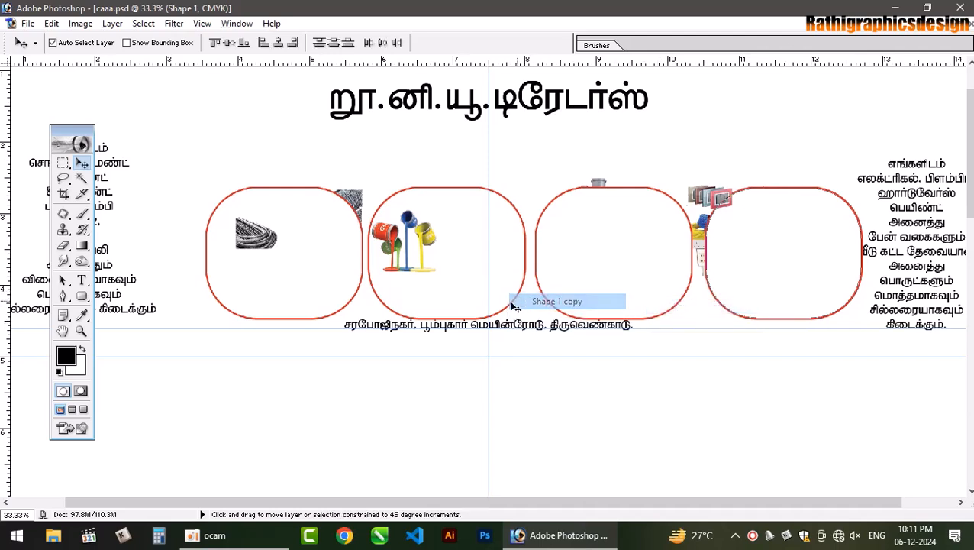
pyautogui.click(550, 301)
pyautogui.rightClick(339, 286)
pyautogui.click(374, 294)
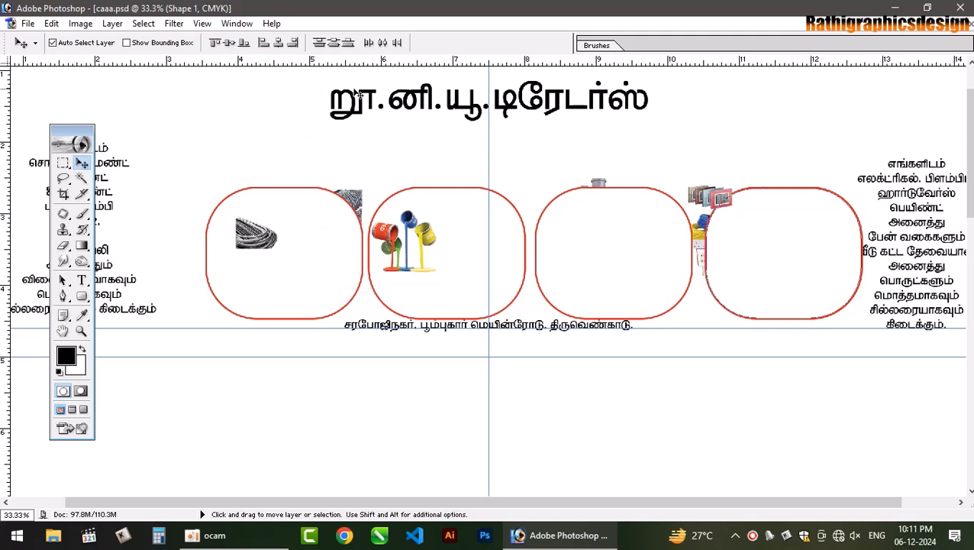
pyautogui.click(382, 43)
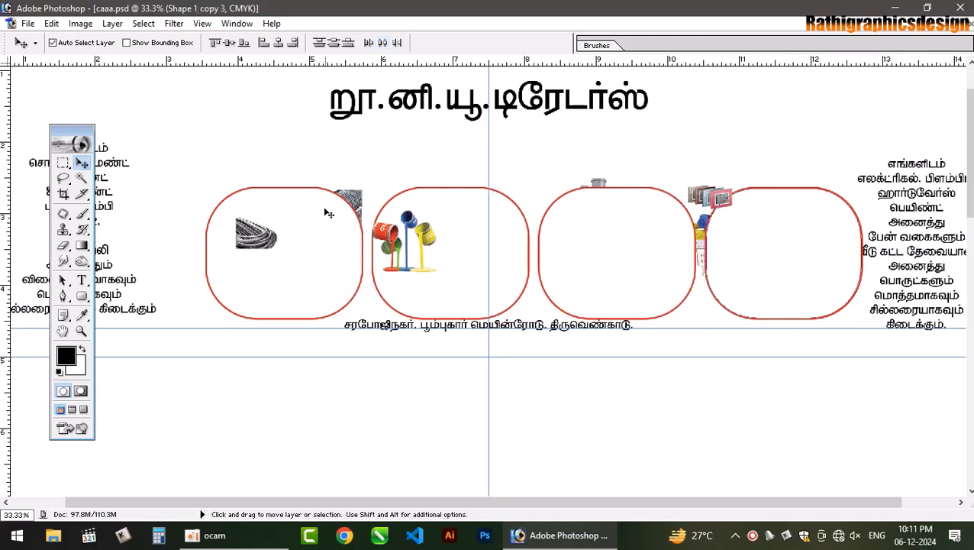
# - Narrow the four frames slightly and shift them to the left
pyautogui.hotkey('ctrl', 't')
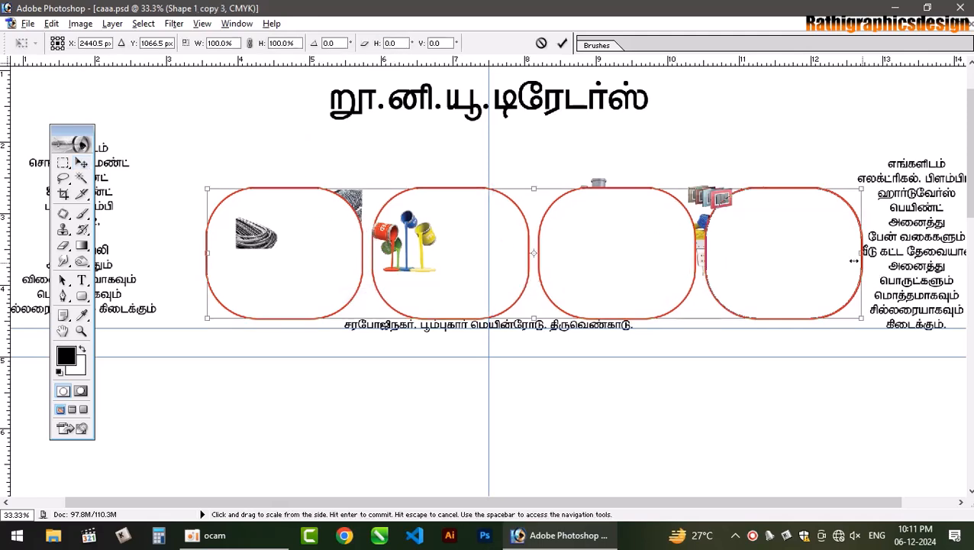
pyautogui.moveTo(862, 252); pyautogui.dragTo(838, 253)
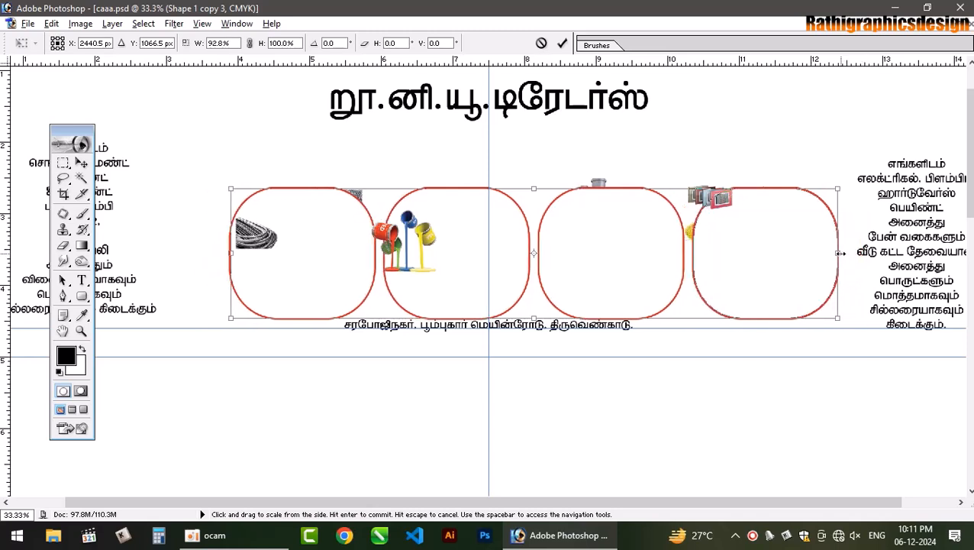
pyautogui.press('Return')
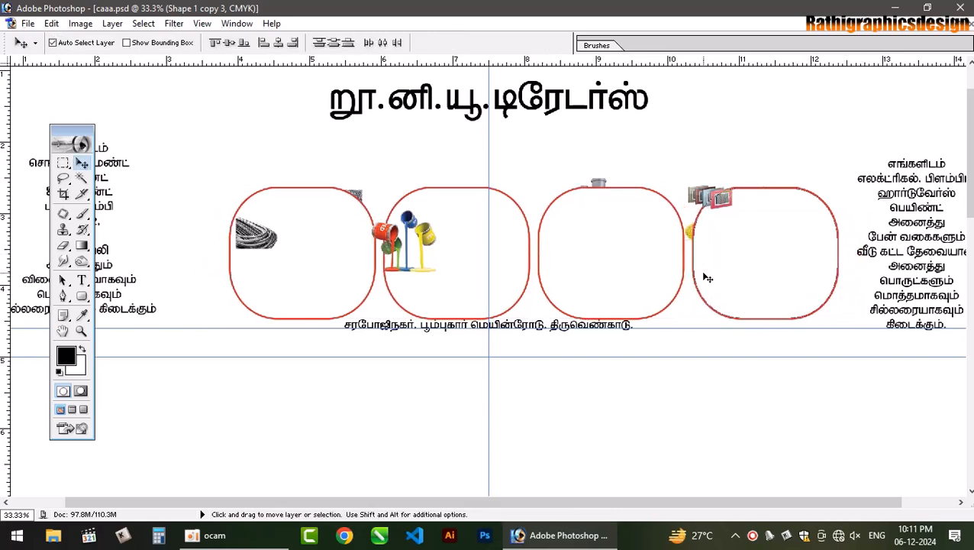
pyautogui.hotkey('ctrl', 't')
pyautogui.moveTo(637, 282); pyautogui.dragTo(579, 269)
pyautogui.press('Return')
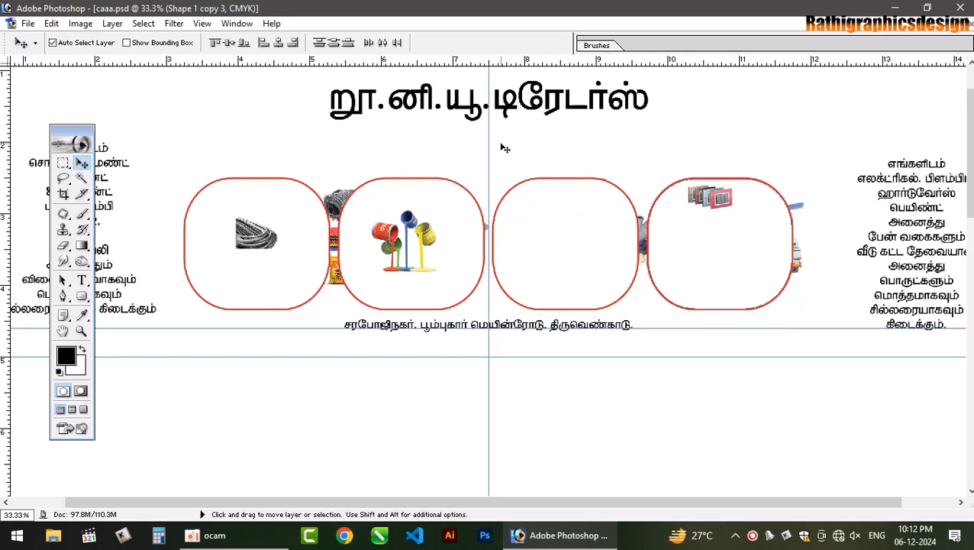
# - Fit the building-materials and paint pictures into the first two frames, sending frames behind
pyautogui.hotkey('ctrl', '-')
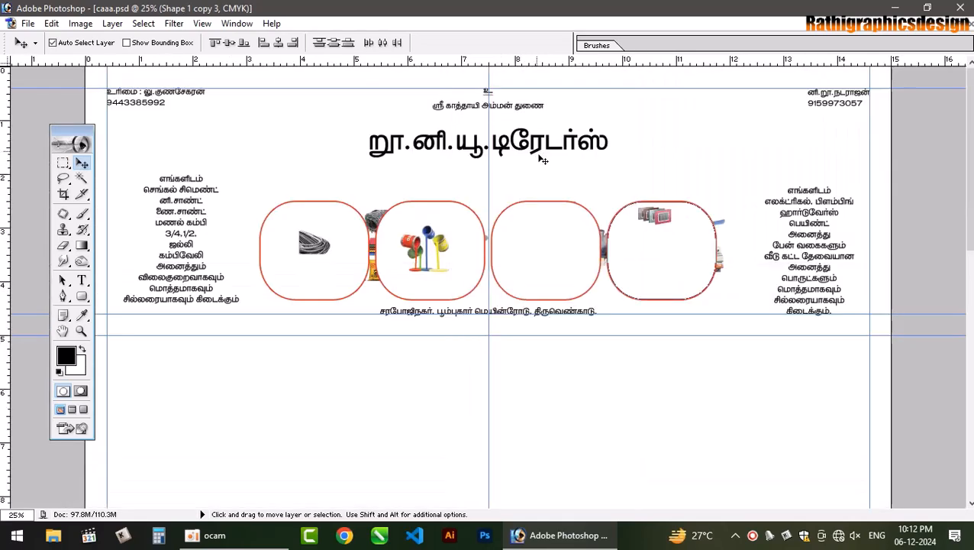
pyautogui.click(357, 288)
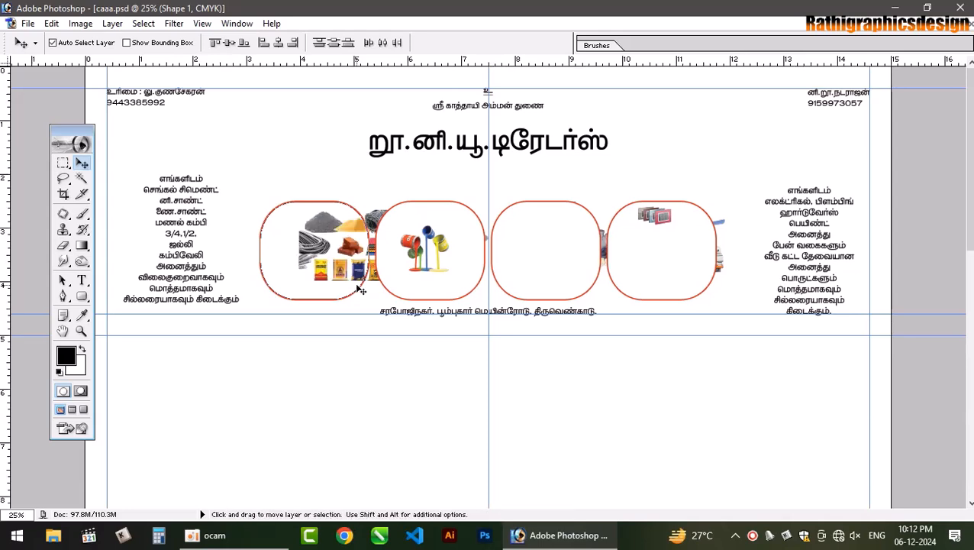
pyautogui.moveTo(331, 252); pyautogui.dragTo(284, 234)
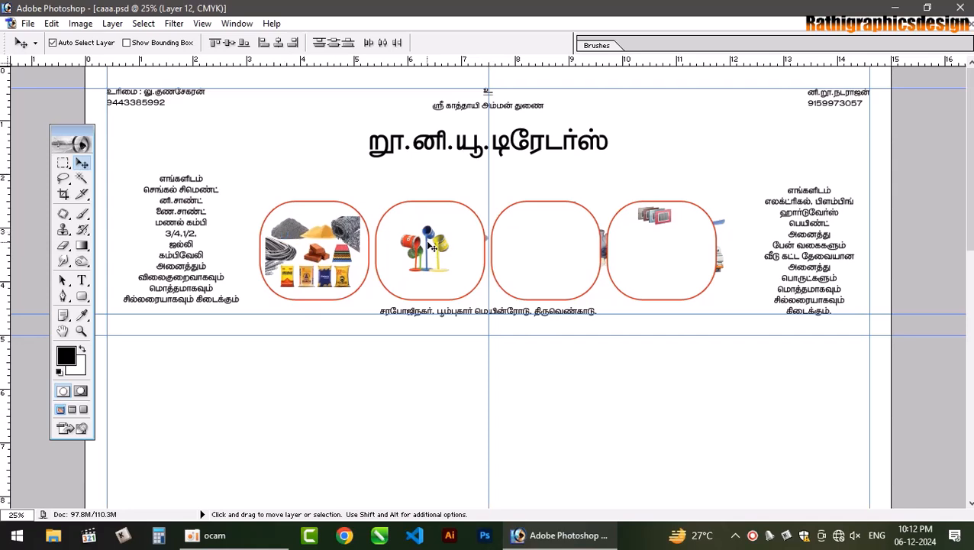
pyautogui.moveTo(440, 247); pyautogui.dragTo(449, 251)
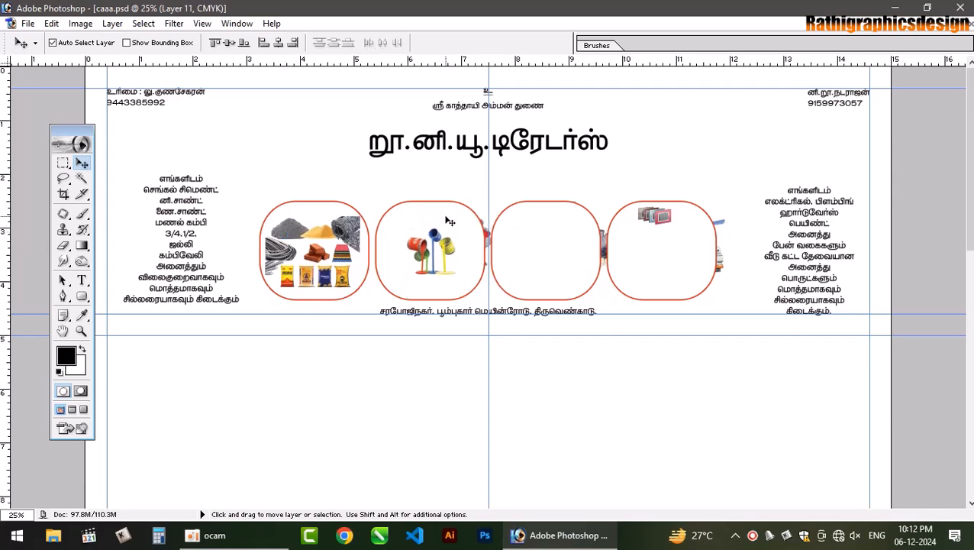
pyautogui.click(446, 214)
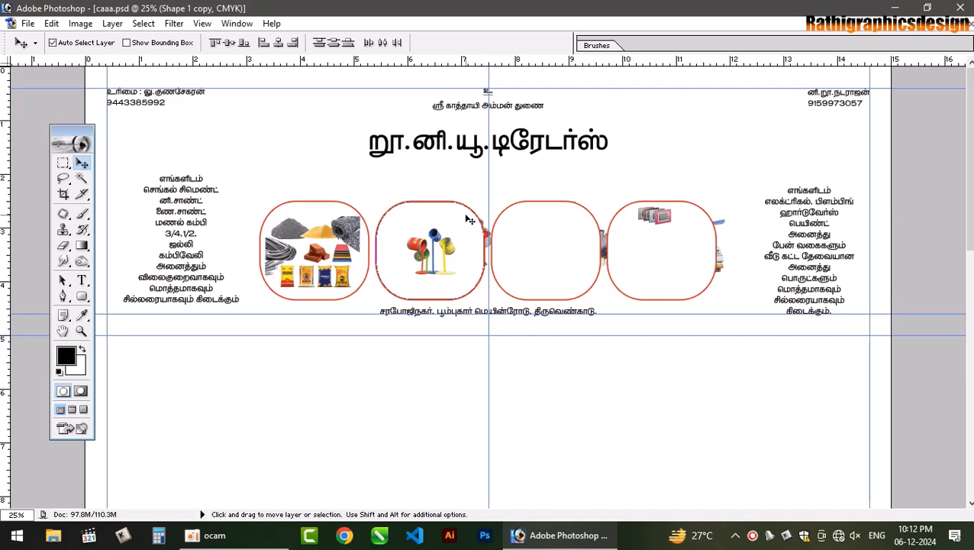
pyautogui.hotkey('ctrl', 'shift', '[')
pyautogui.moveTo(461, 230); pyautogui.dragTo(438, 238)
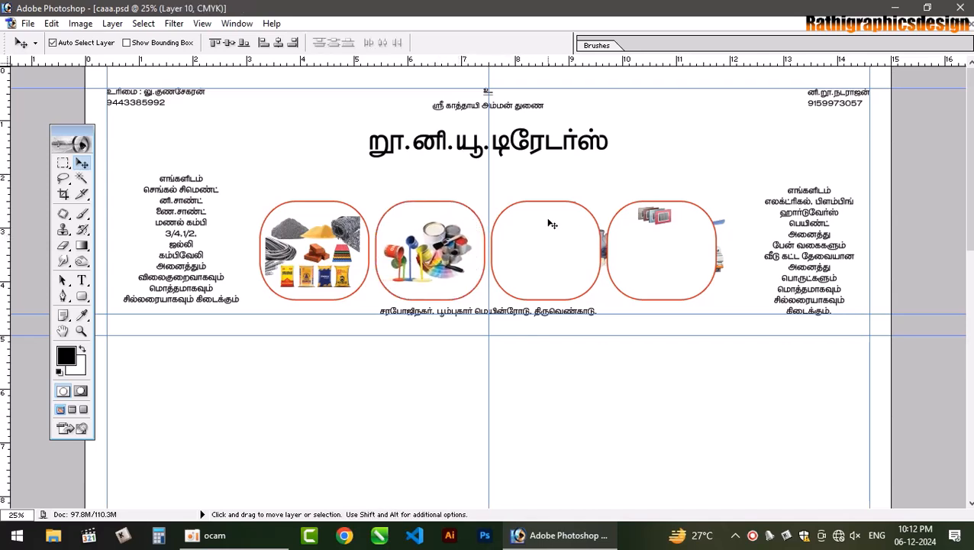
# - Centre the pipes and electrical-goods pictures in the third and fourth frames, then save
pyautogui.click(552, 224)
pyautogui.hotkey('ctrl', 'shift', '[')
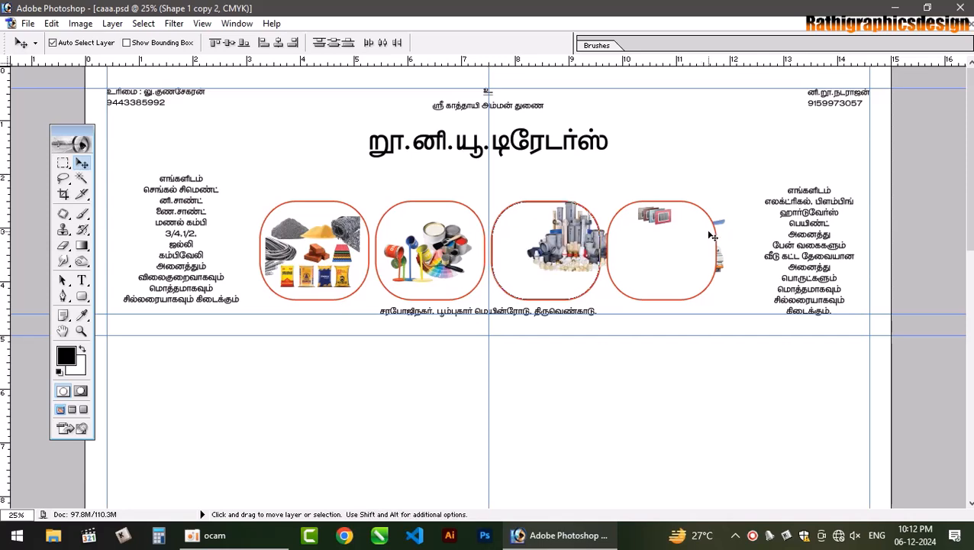
pyautogui.moveTo(574, 250); pyautogui.dragTo(548, 259)
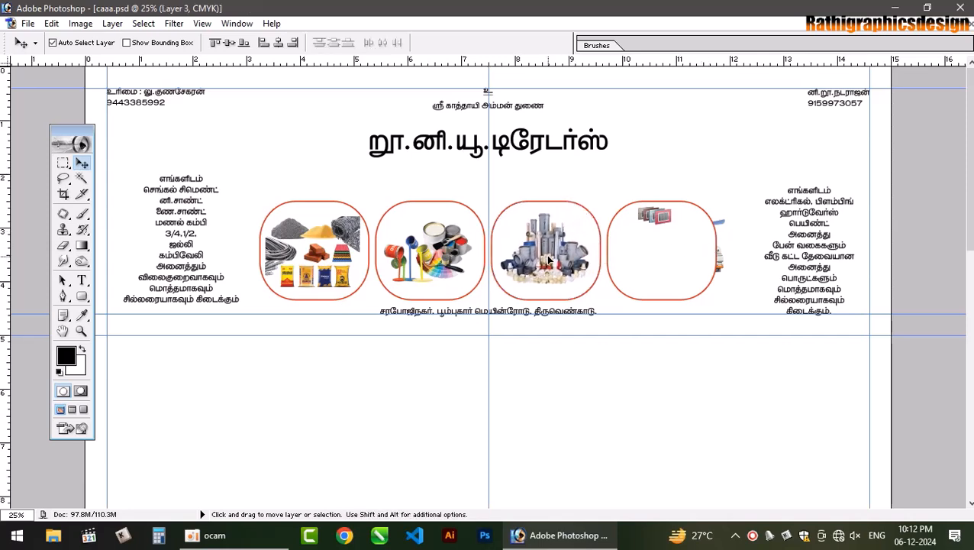
pyautogui.click(672, 277)
pyautogui.hotkey('ctrl', 'shift', '[')
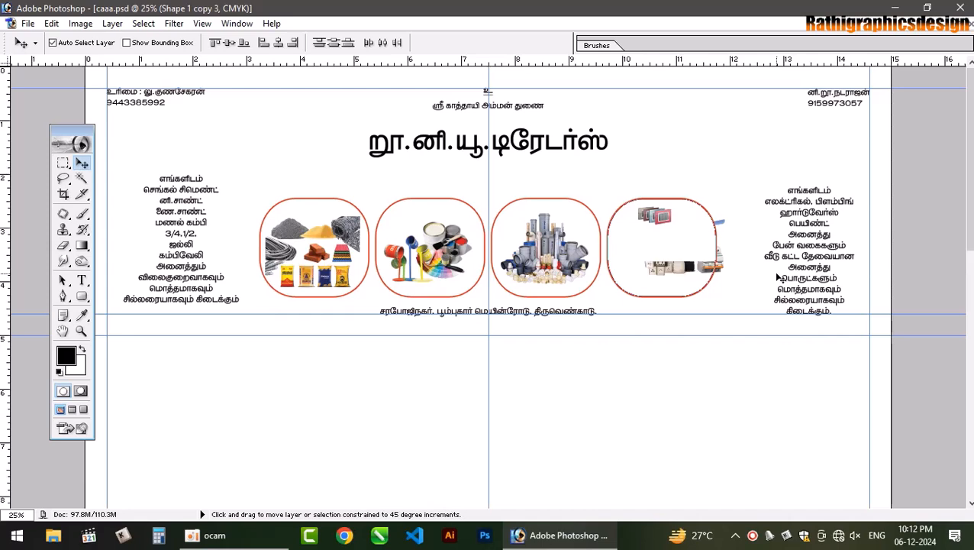
pyautogui.moveTo(683, 260); pyautogui.dragTo(663, 263)
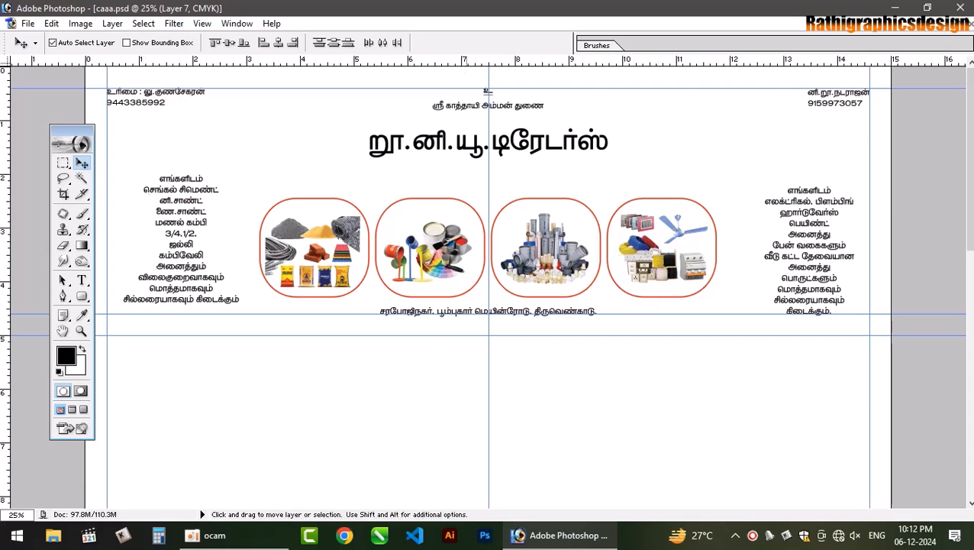
pyautogui.hotkey('ctrl', 's')
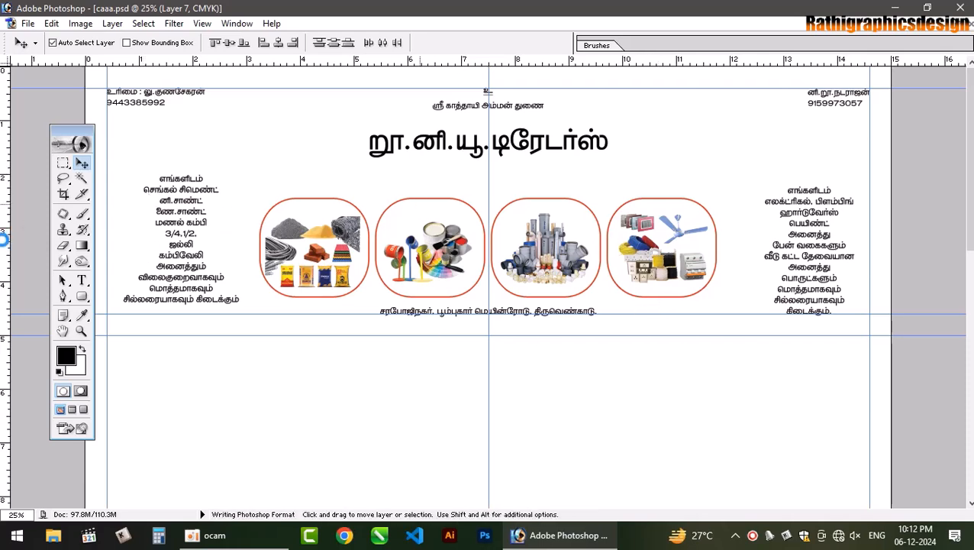
# - Change the Tamil shop-name title's font to Tamil-004
pyautogui.click(81, 280)
pyautogui.click(404, 146)
pyautogui.hotkey('ctrl', 'a')
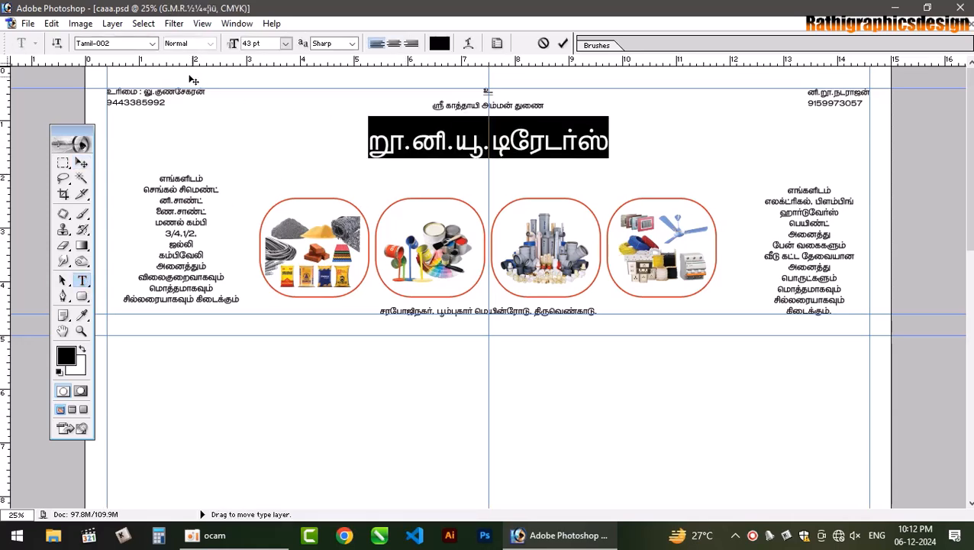
pyautogui.click(115, 44)
pyautogui.press('Down')
pyautogui.press('Down')
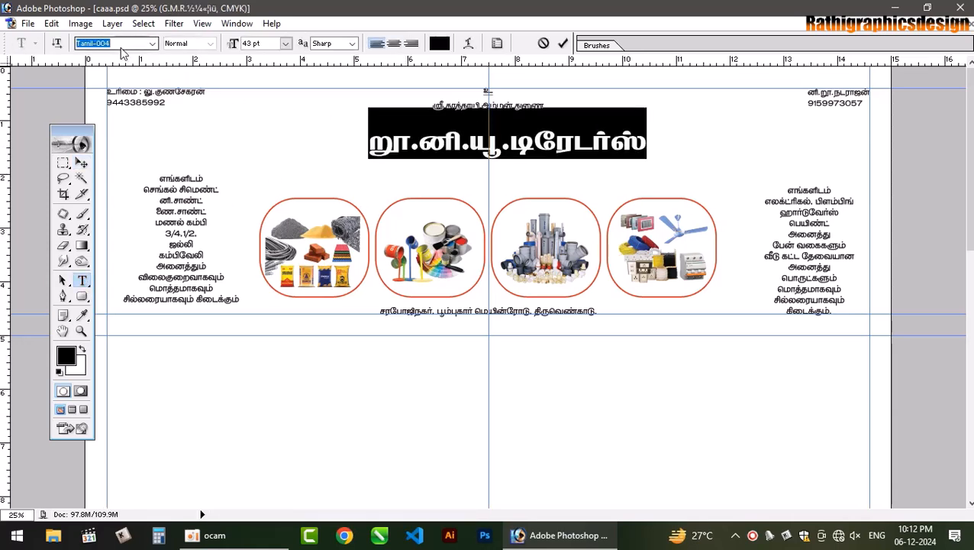
pyautogui.click(81, 162)
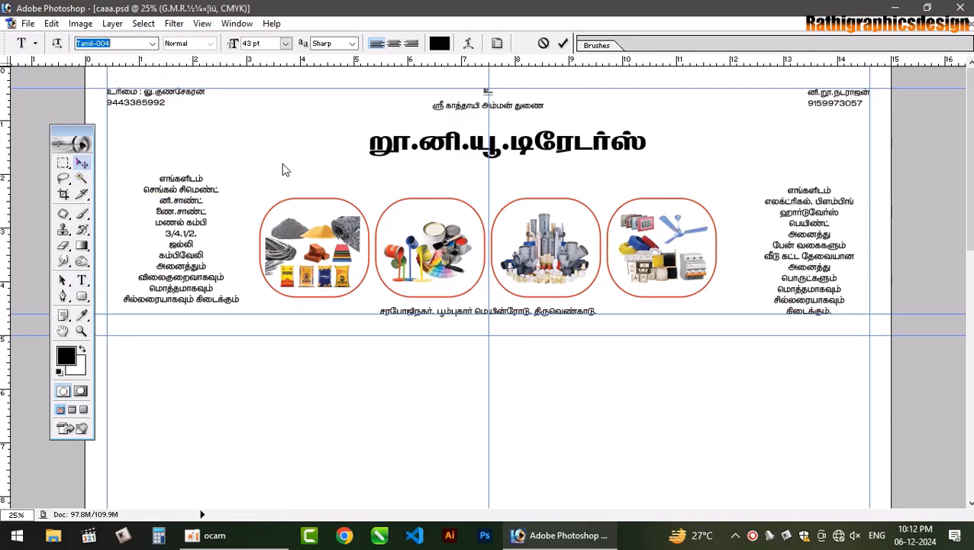
# - Scale the title much larger and stretch it taller across the poster top
pyautogui.hotkey('ctrl', 't')
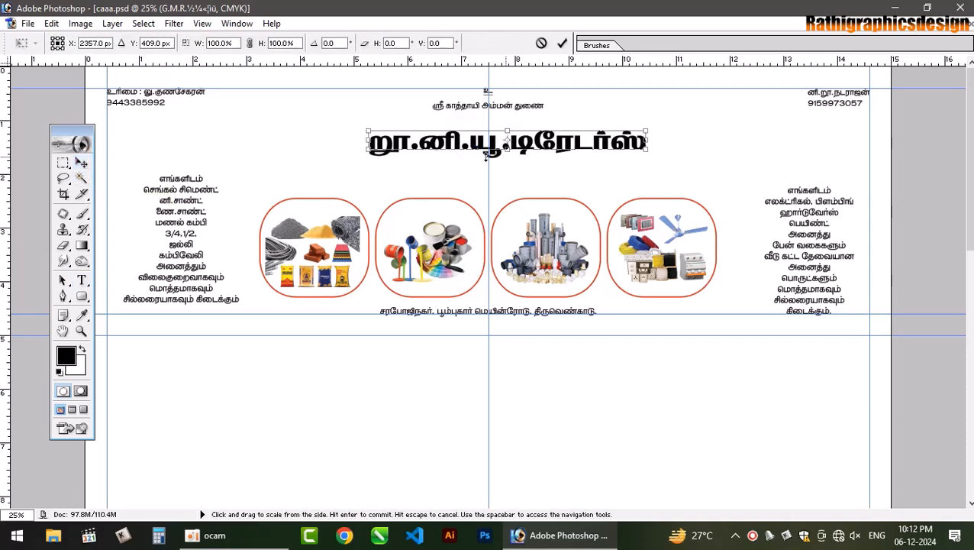
pyautogui.moveTo(369, 151); pyautogui.dragTo(329, 162)
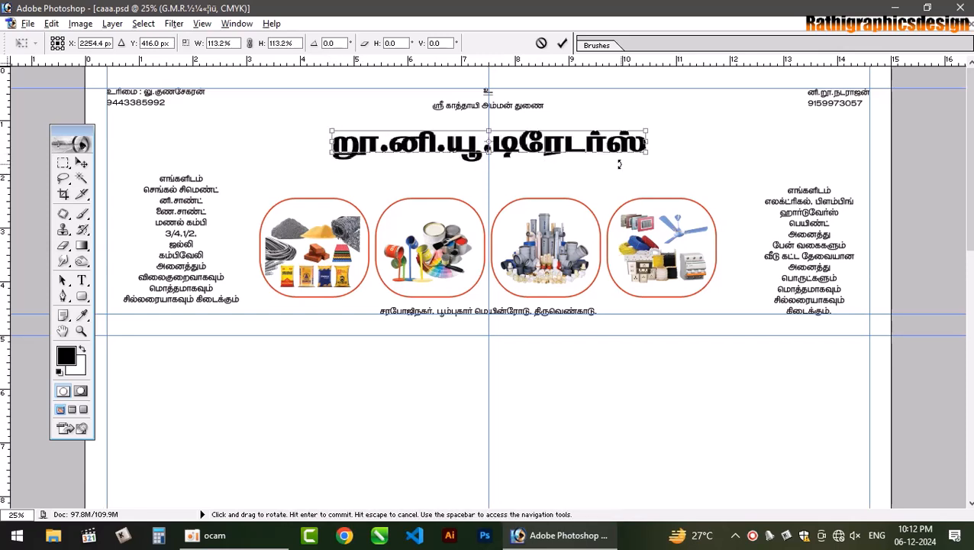
pyautogui.moveTo(647, 152); pyautogui.dragTo(725, 183)
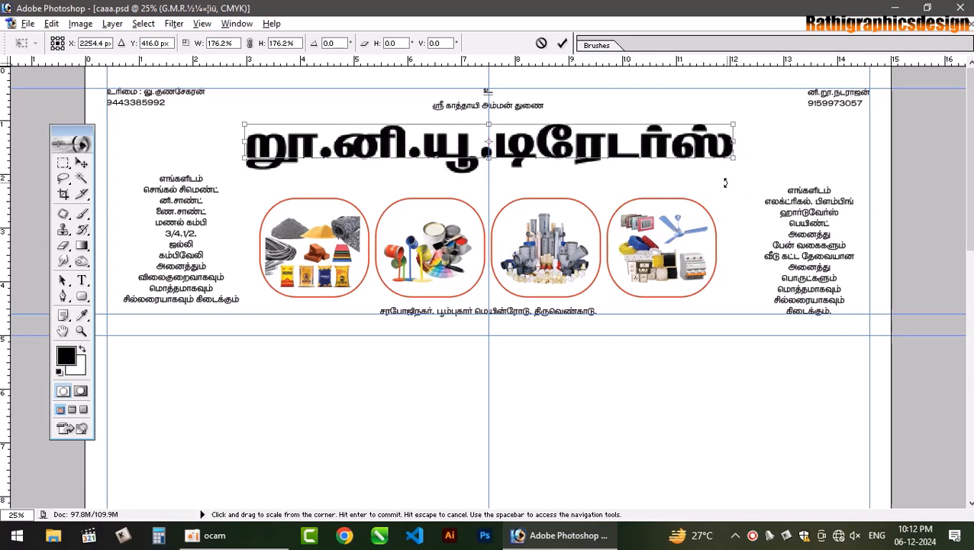
pyautogui.moveTo(557, 158)
pyautogui.mouseDown()
pyautogui.moveTo(558, 187)
pyautogui.moveTo(559, 165)
pyautogui.mouseUp()
pyautogui.moveTo(557, 124); pyautogui.dragTo(555, 115)
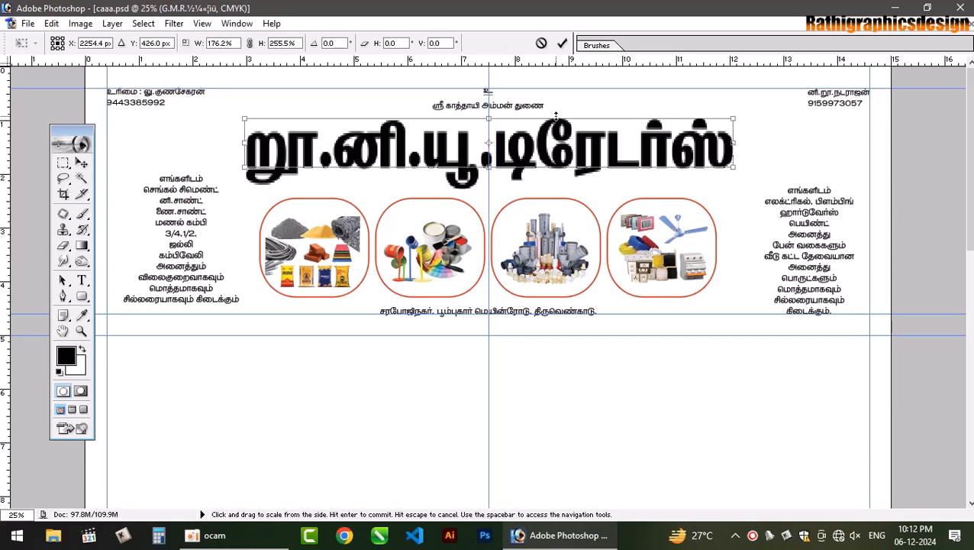
pyautogui.press('Return')
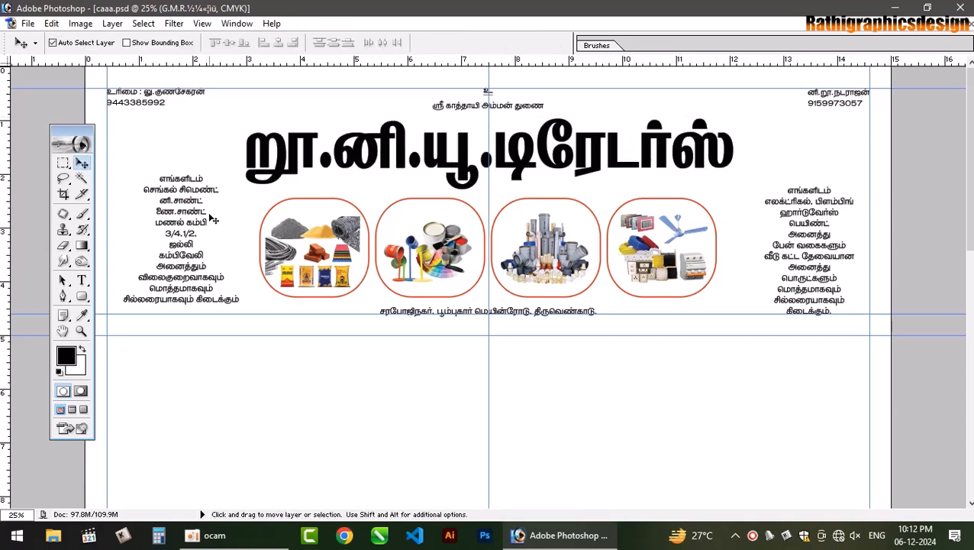
# - Set the G.M.R. title to Arial Black and reduce it to 75.86 pt
pyautogui.click(82, 279)
pyautogui.moveTo(492, 145); pyautogui.dragTo(151, 146)
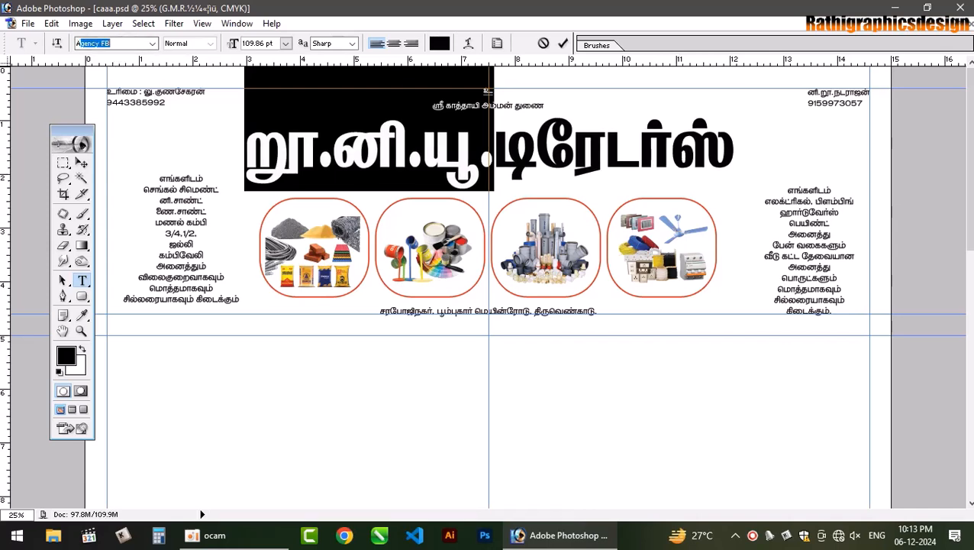
pyautogui.press('Return')
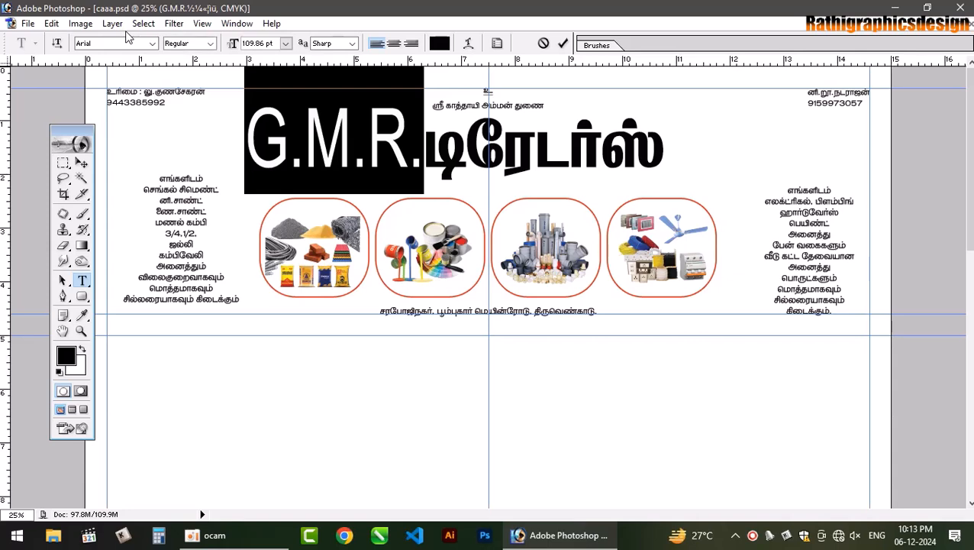
pyautogui.click(210, 44)
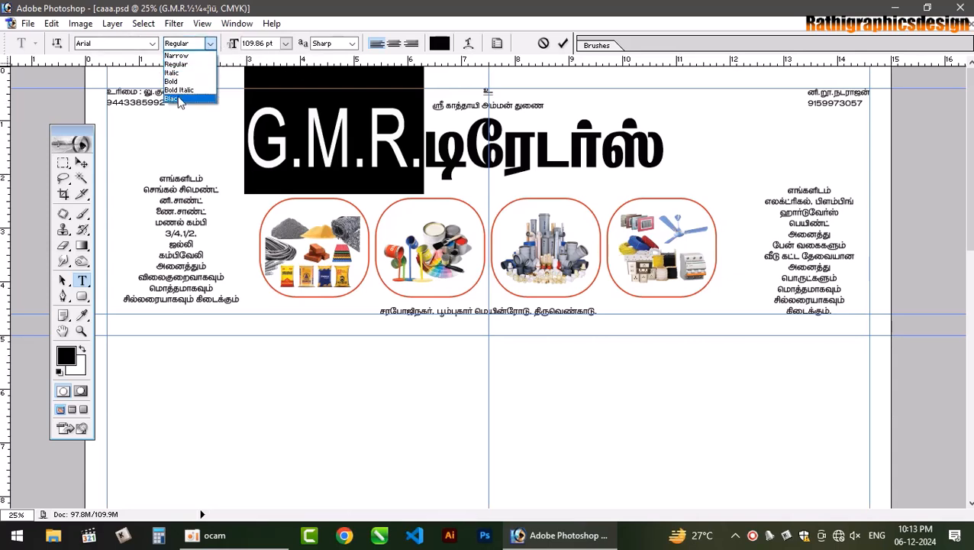
pyautogui.click(180, 108)
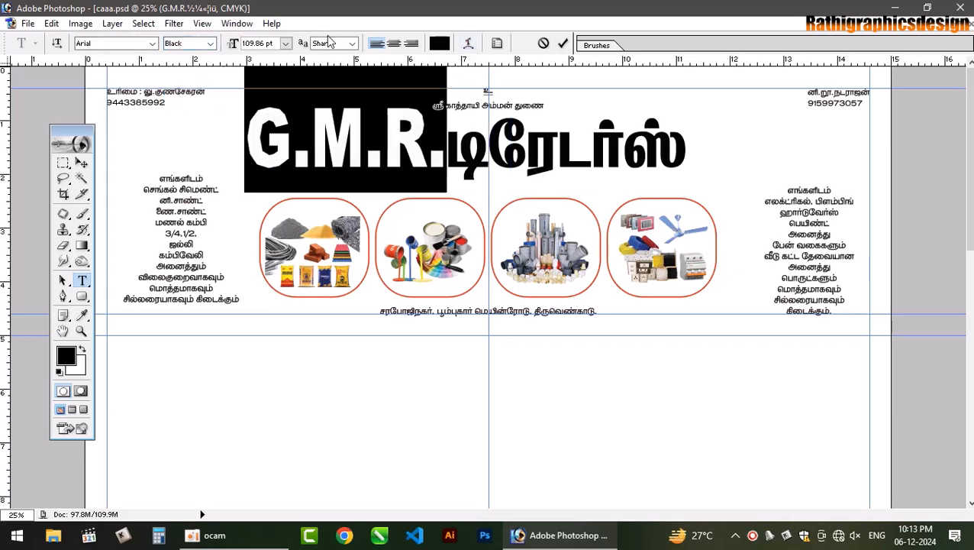
pyautogui.hotkey('ctrl', 'shift', ',')
pyautogui.hotkey('ctrl', 'shift', ',')
pyautogui.hotkey('ctrl', 'shift', ',')
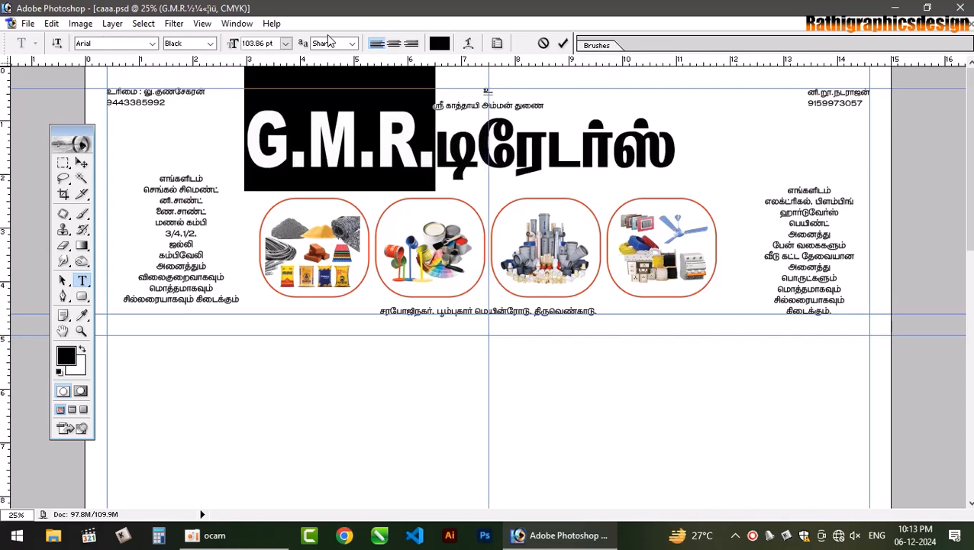
pyautogui.hotkey('ctrl', 'shift', ',')
pyautogui.hotkey('ctrl', 'shift', ',')
pyautogui.hotkey('ctrl', 'shift', ',')
pyautogui.hotkey('ctrl', 'shift', ',')
pyautogui.hotkey('ctrl', 'shift', ',')
pyautogui.hotkey('ctrl', 'shift', ',')
pyautogui.hotkey('ctrl', 'shift', ',')
pyautogui.hotkey('ctrl', 'shift', ',')
pyautogui.hotkey('ctrl', 'shift', ',')
pyautogui.hotkey('ctrl', 'shift', ',')
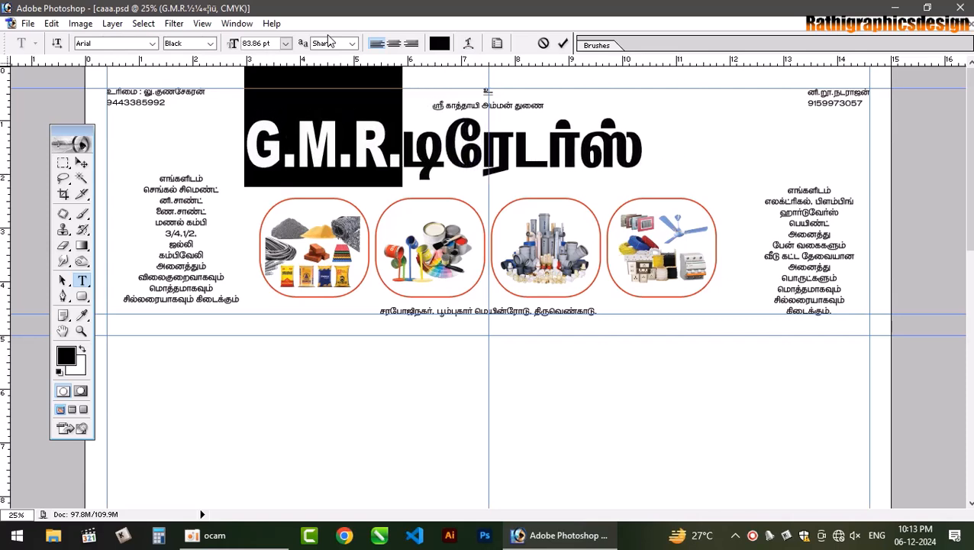
pyautogui.hotkey('ctrl', 'shift', ',')
pyautogui.hotkey('ctrl', 'shift', ',')
pyautogui.hotkey('ctrl', 'shift', ',')
pyautogui.hotkey('ctrl', 'shift', ',')
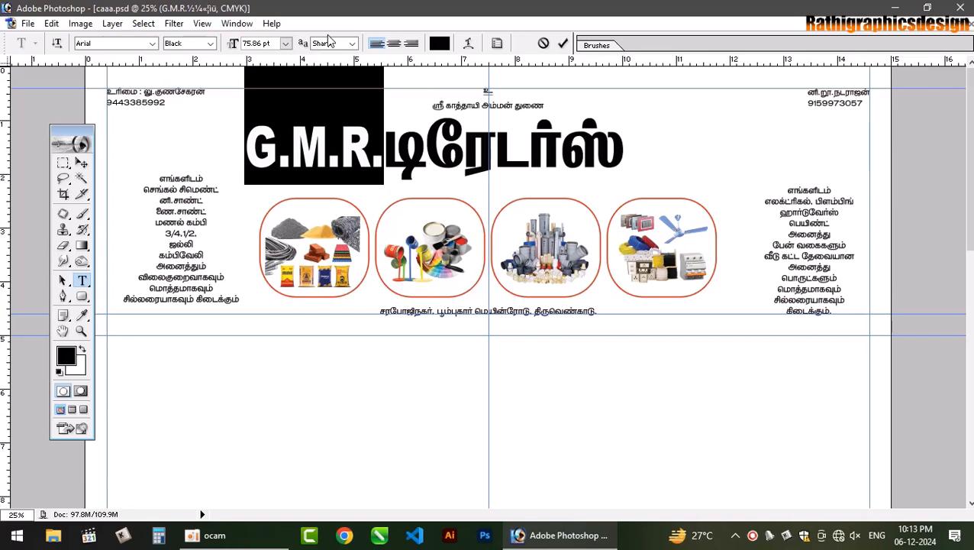
pyautogui.click(81, 162)
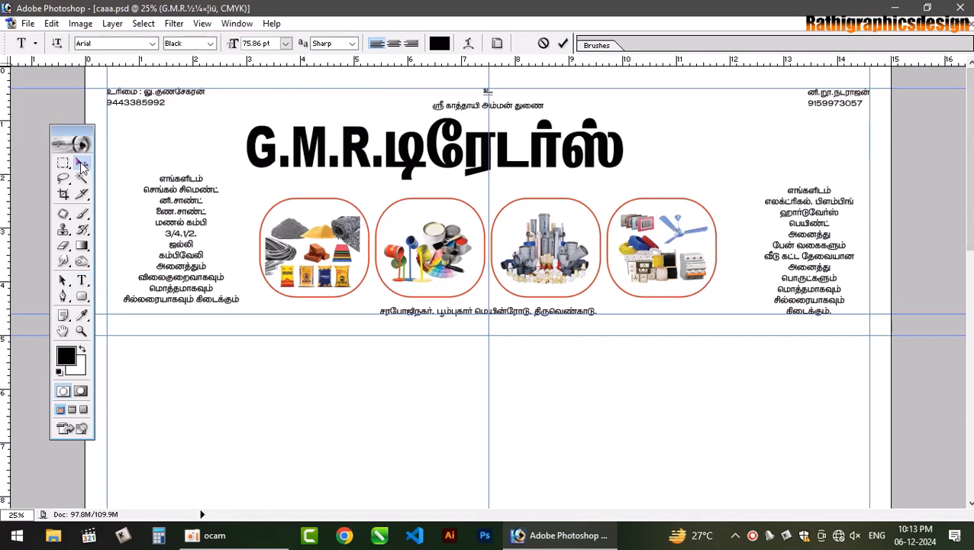
# - Stretch the title wider and to about 118% height, and nudge the left goods list down
pyautogui.hotkey('ctrl', 't')
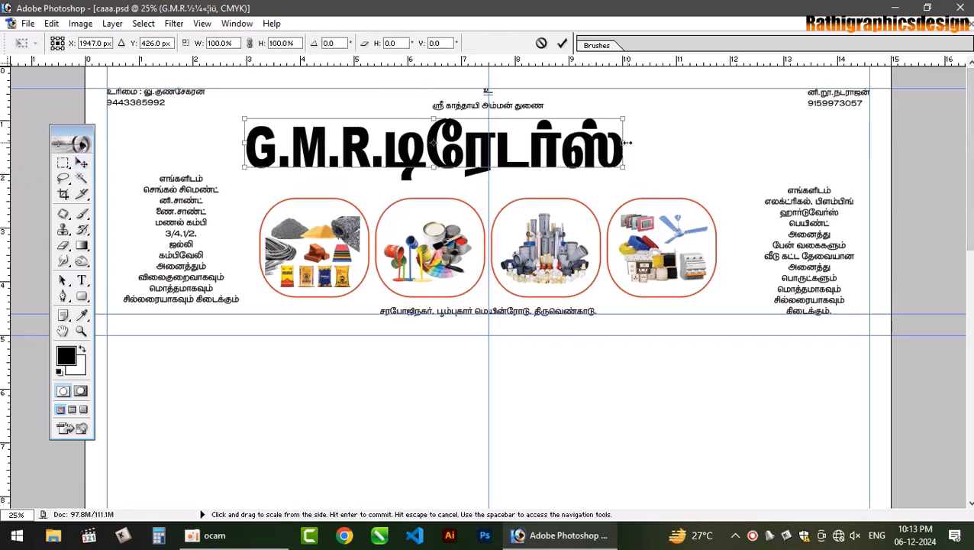
pyautogui.moveTo(624, 144); pyautogui.dragTo(735, 151)
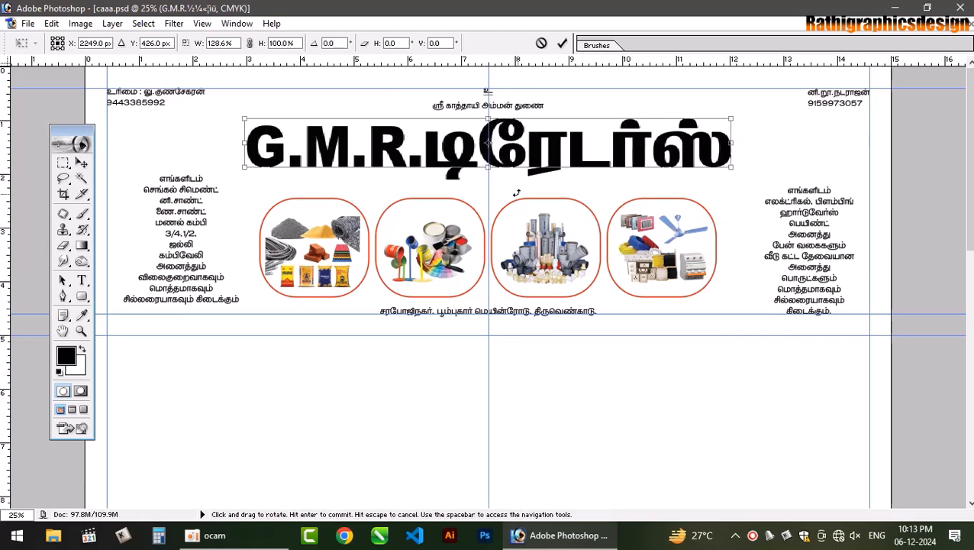
pyautogui.moveTo(488, 167); pyautogui.dragTo(489, 175)
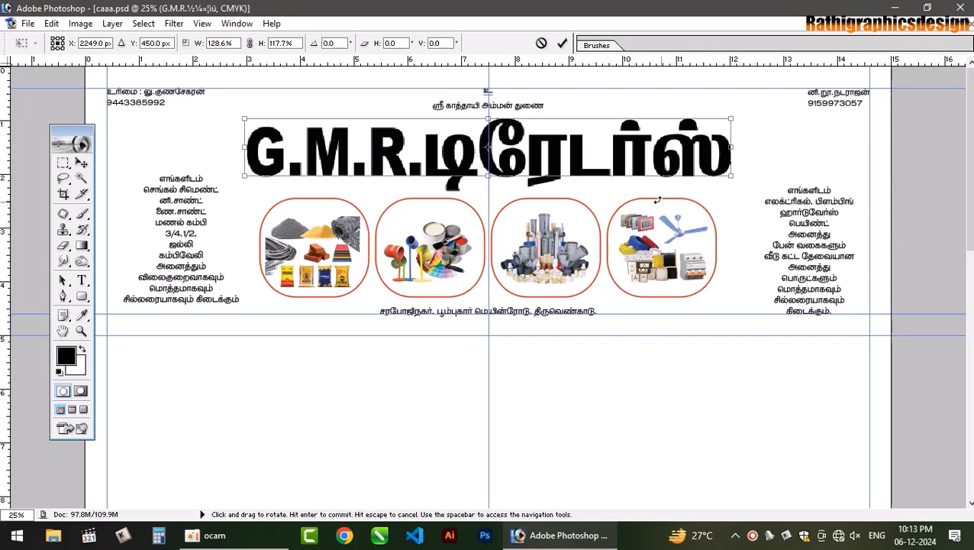
pyautogui.press('Return')
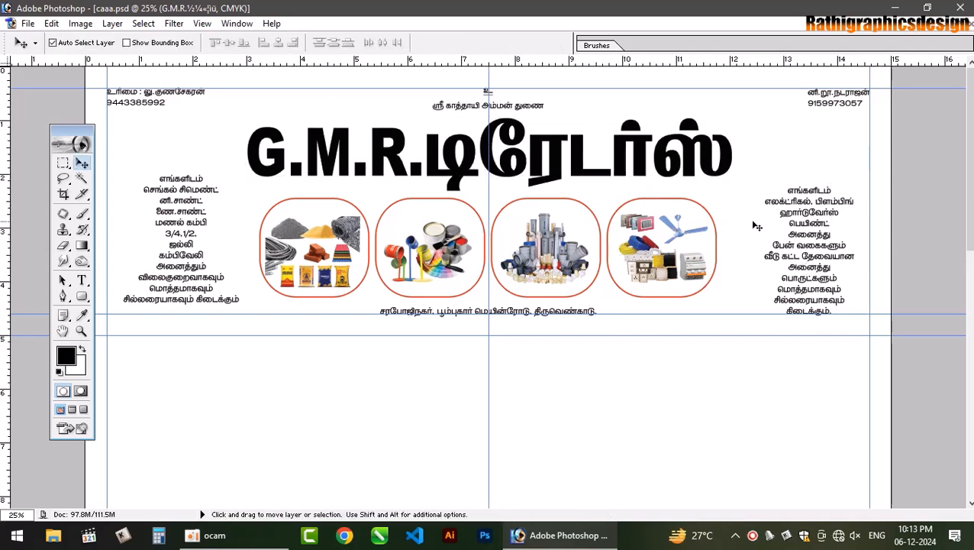
pyautogui.click(207, 301)
pyautogui.moveTo(203, 301); pyautogui.dragTo(200, 307)
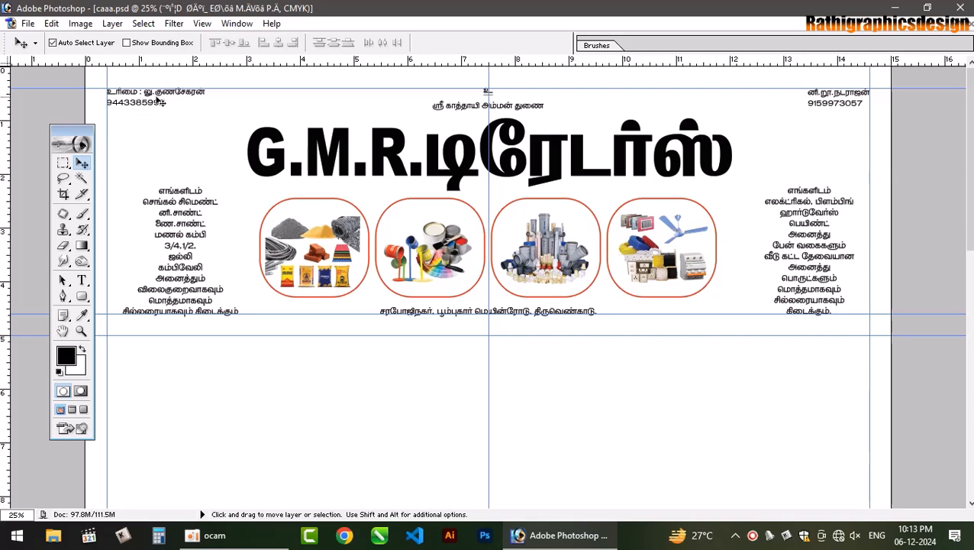
# - Zoom to 50% on the poster and select the owner's name text
pyautogui.hotkey('ctrl', '+')
pyautogui.hotkey('ctrl', '+')
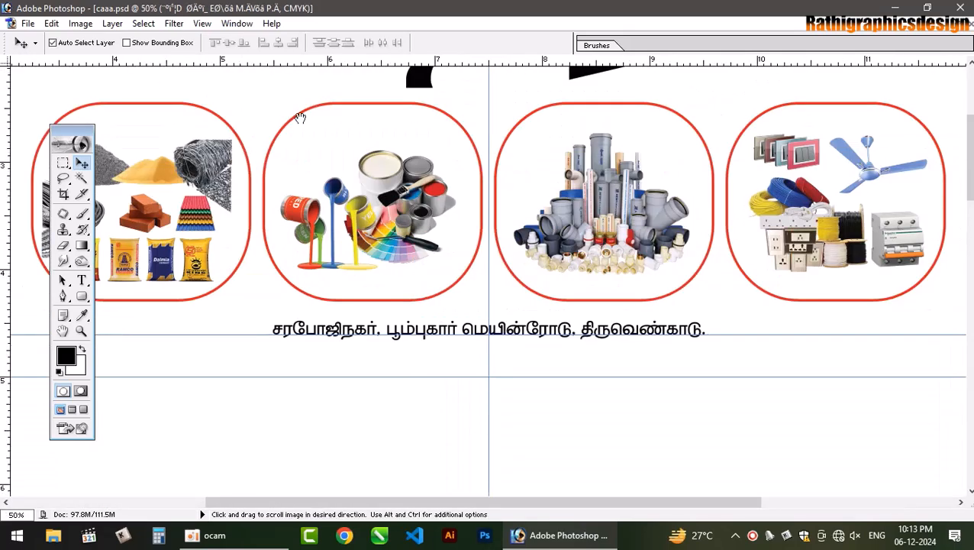
pyautogui.moveTo(300, 117); pyautogui.dragTo(674, 335)
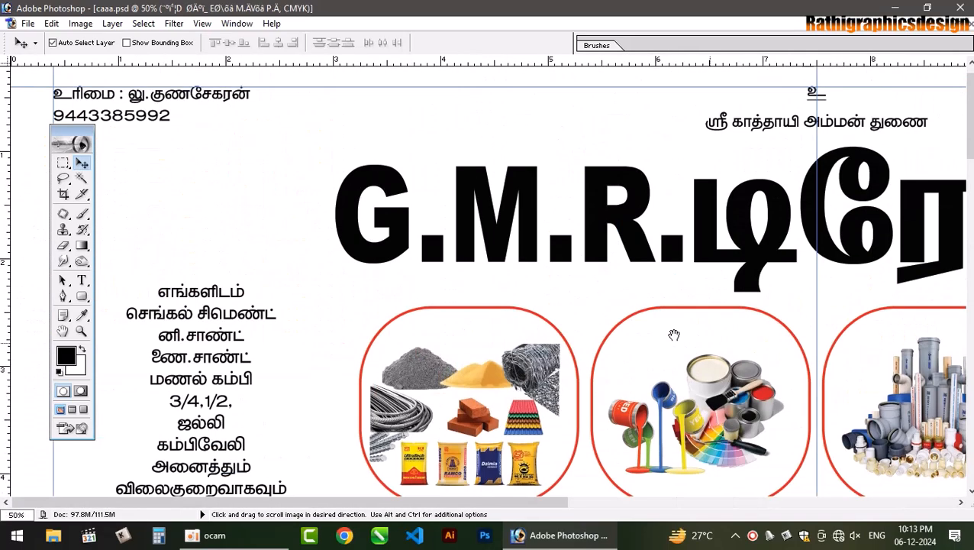
pyautogui.click(82, 280)
pyautogui.moveTo(127, 94); pyautogui.dragTo(265, 86)
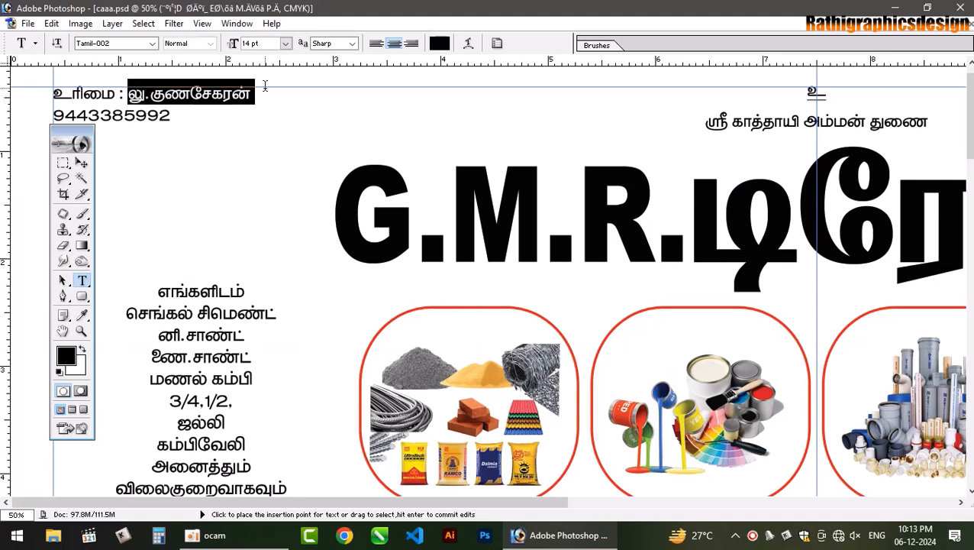
# - Change the owner's name to the Tamil-006 font at 14 pt
pyautogui.click(134, 43)
pyautogui.press('Down')
pyautogui.press('Down')
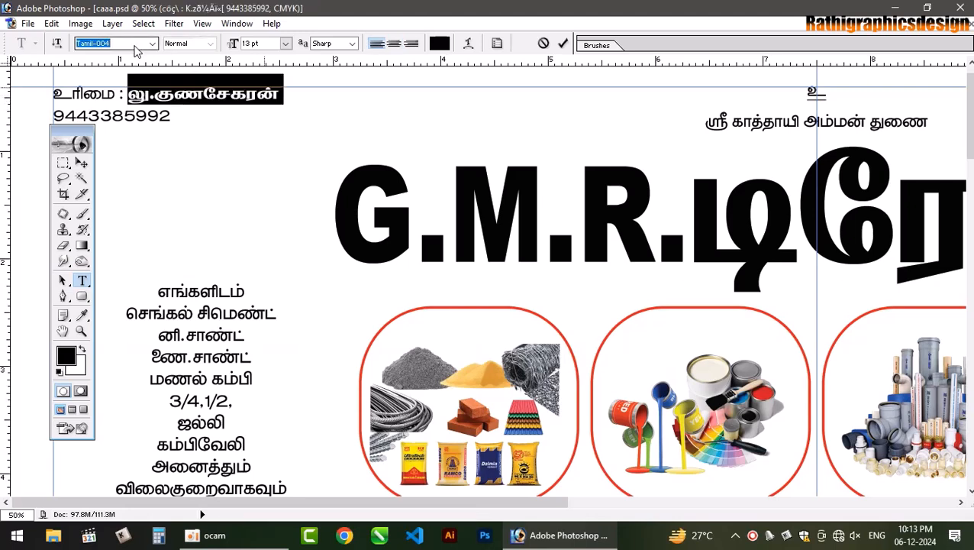
pyautogui.press('Down')
pyautogui.press('Down')
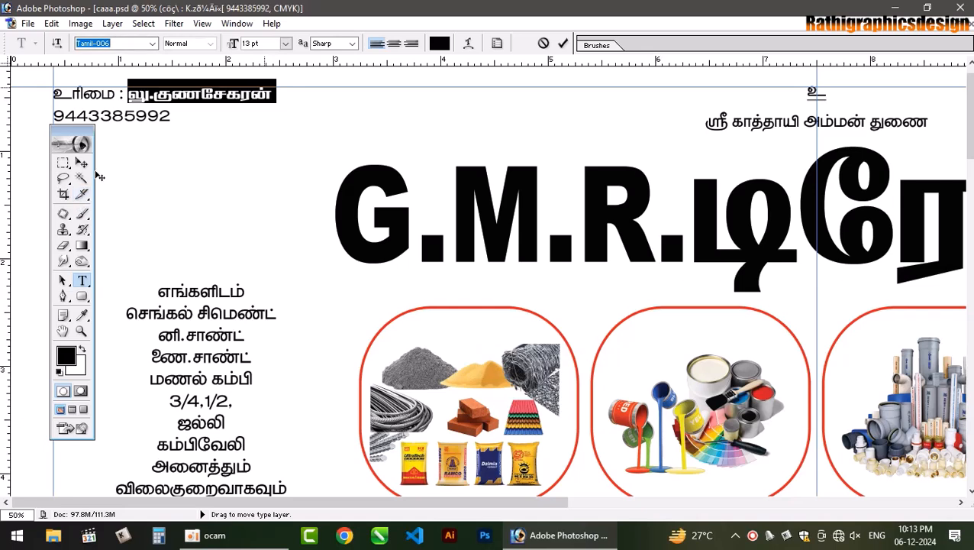
pyautogui.click(156, 102)
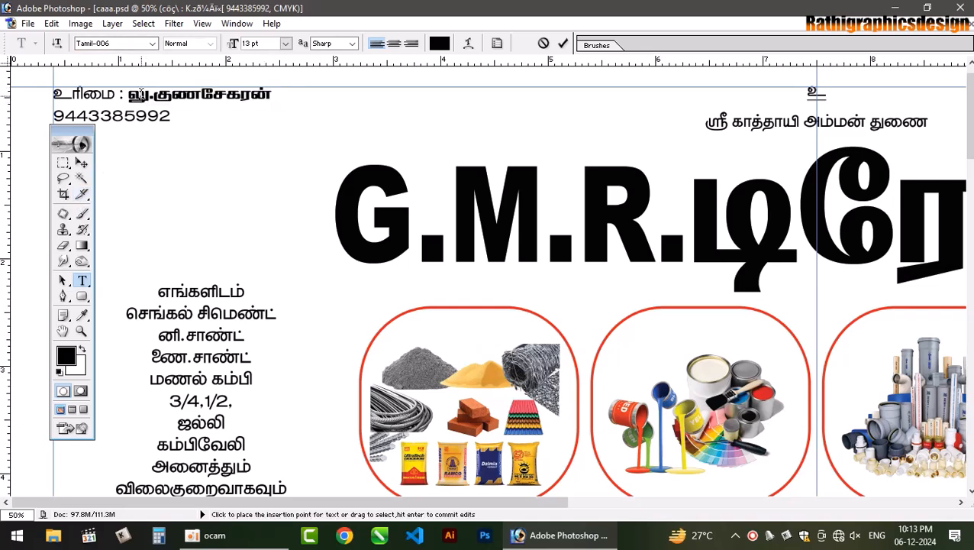
pyautogui.moveTo(127, 93); pyautogui.dragTo(289, 95)
pyautogui.click(285, 44)
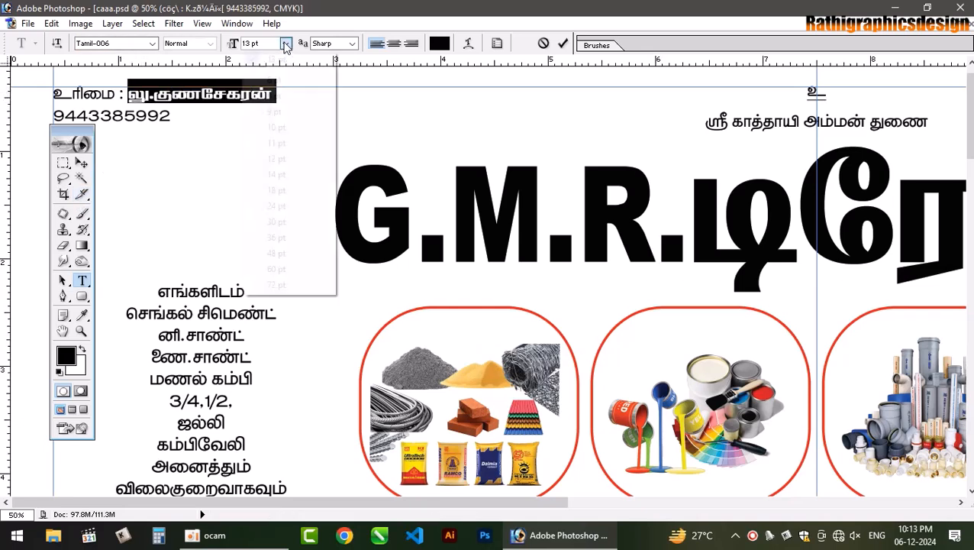
pyautogui.click(299, 174)
pyautogui.click(156, 98)
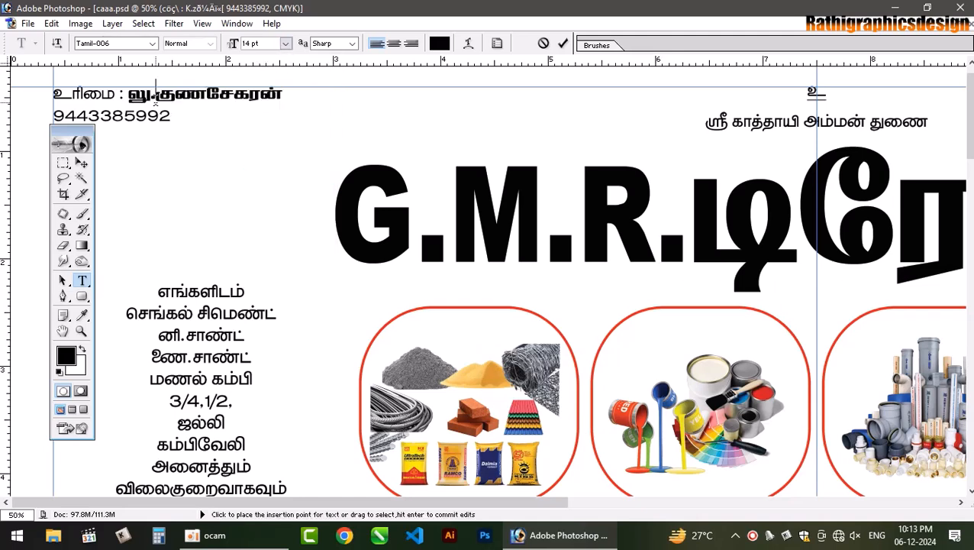
# - Make the first letter of the owner's name Arial Black at 10 pt
pyautogui.moveTo(156, 98); pyautogui.dragTo(127, 97)
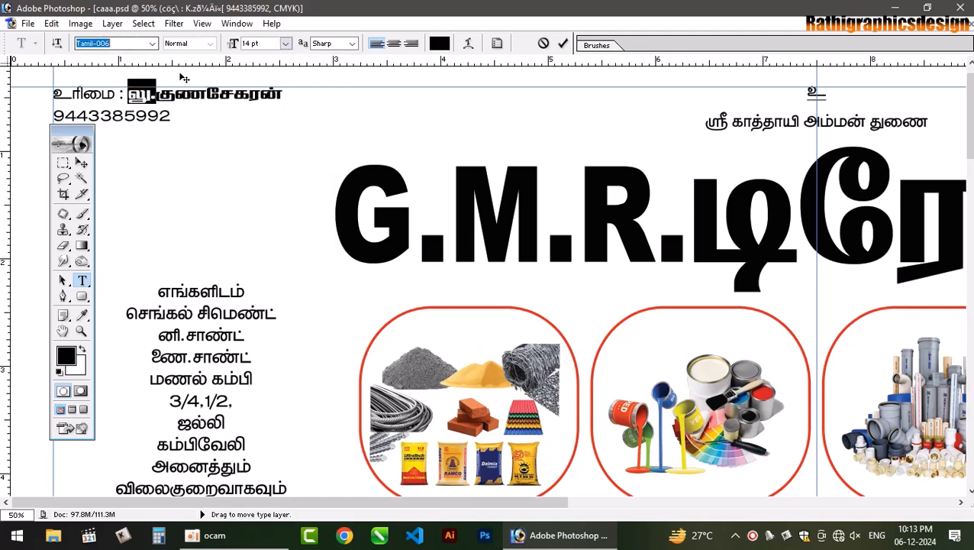
pyautogui.write('Arial')
pyautogui.press('Return')
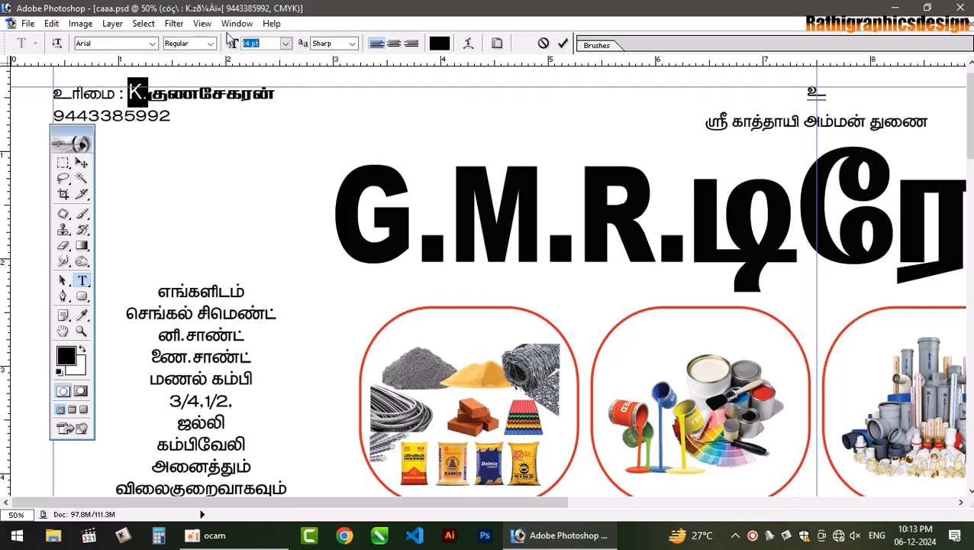
pyautogui.write('12')
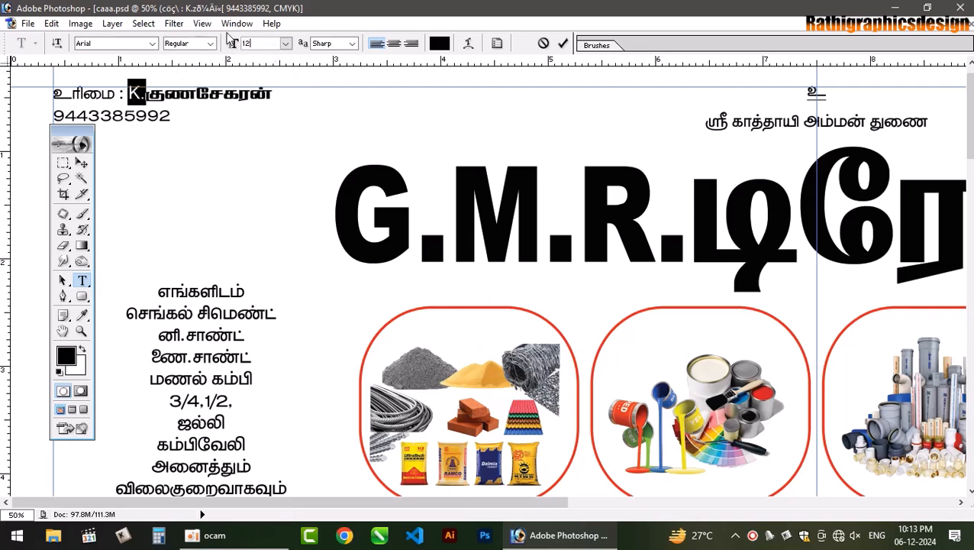
pyautogui.press('BackSpace')
pyautogui.write('0')
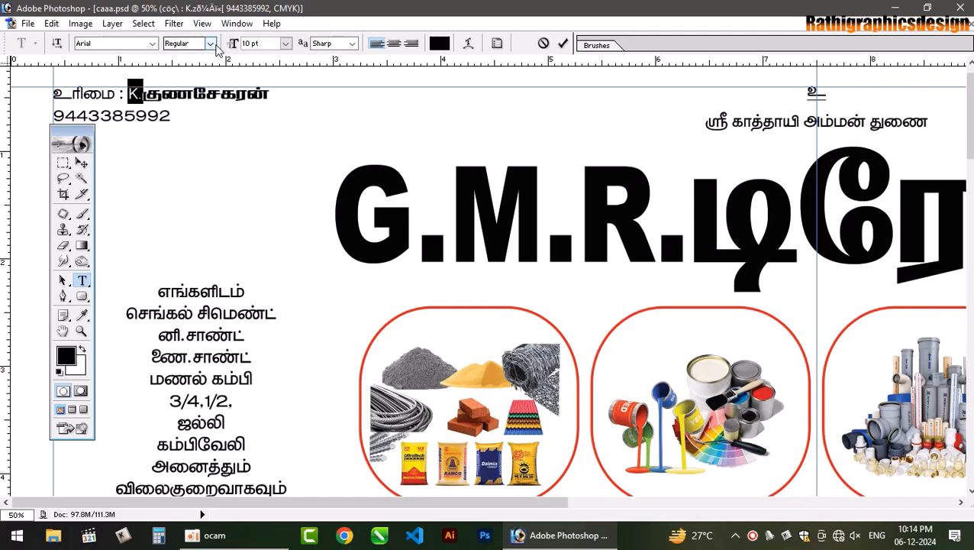
pyautogui.click(210, 44)
pyautogui.click(187, 86)
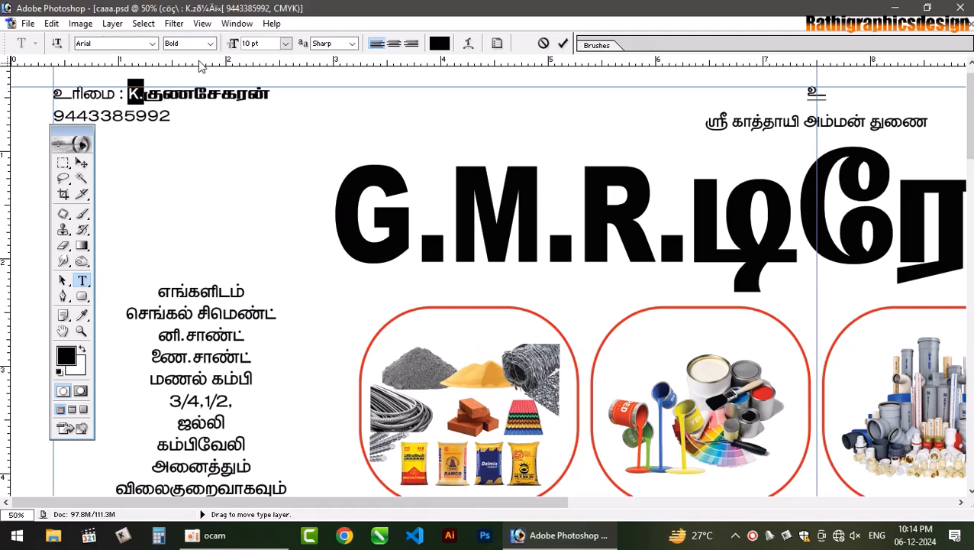
pyautogui.click(208, 44)
pyautogui.click(185, 103)
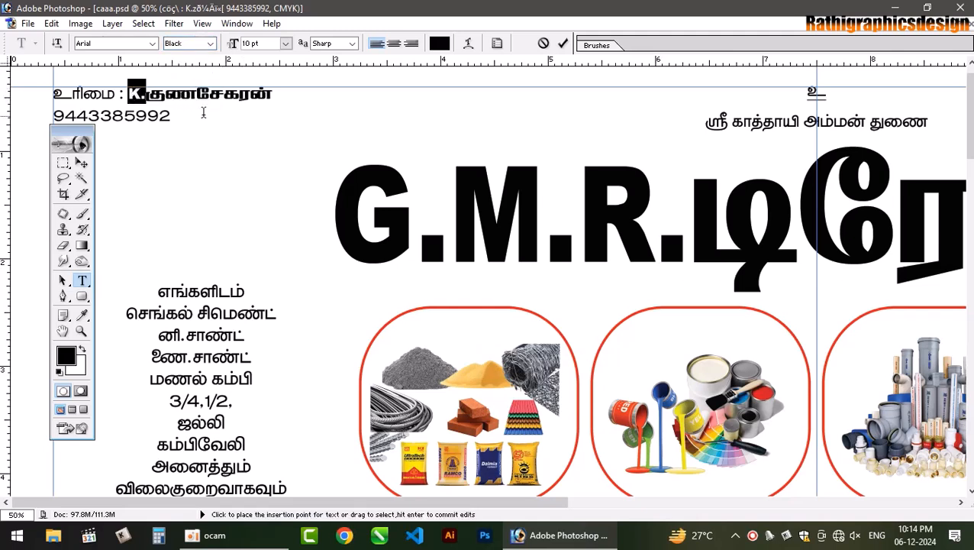
pyautogui.click(191, 98)
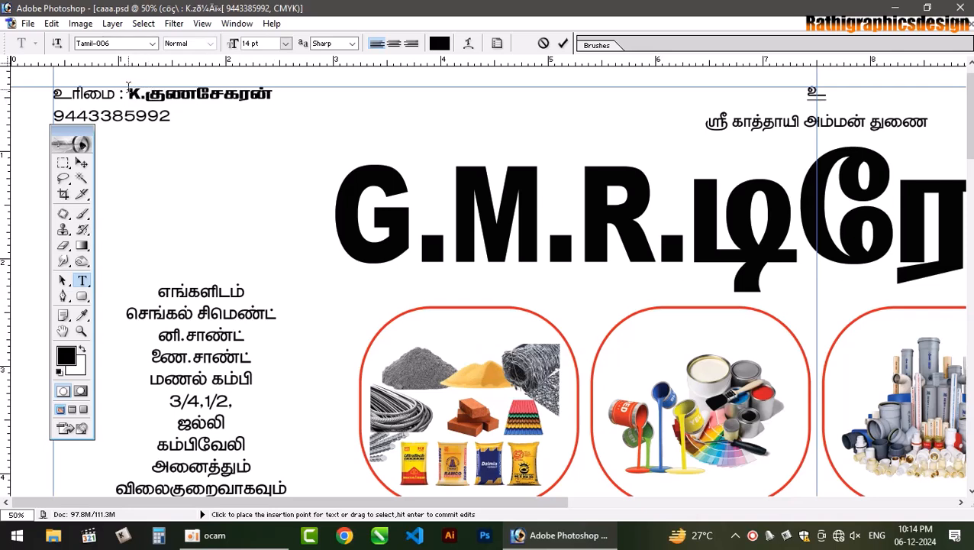
# - Keep the name at its size, set the phone number to Tamil-001, and commit
pyautogui.moveTo(129, 90); pyautogui.dragTo(298, 96)
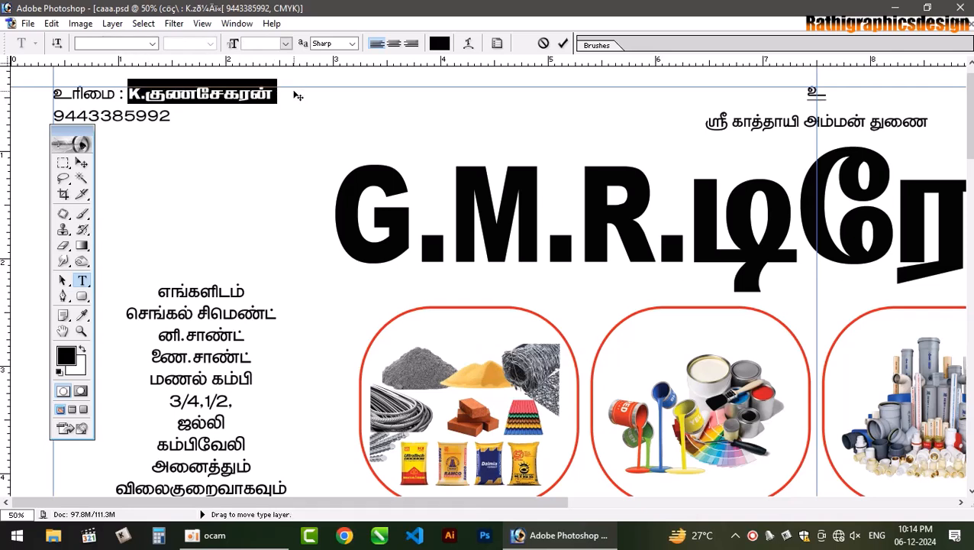
pyautogui.hotkey('ctrl', 'shift', '.')
pyautogui.hotkey('ctrl', 'shift', '.')
pyautogui.hotkey('ctrl', 'shift', ',')
pyautogui.hotkey('ctrl', 'shift', ',')
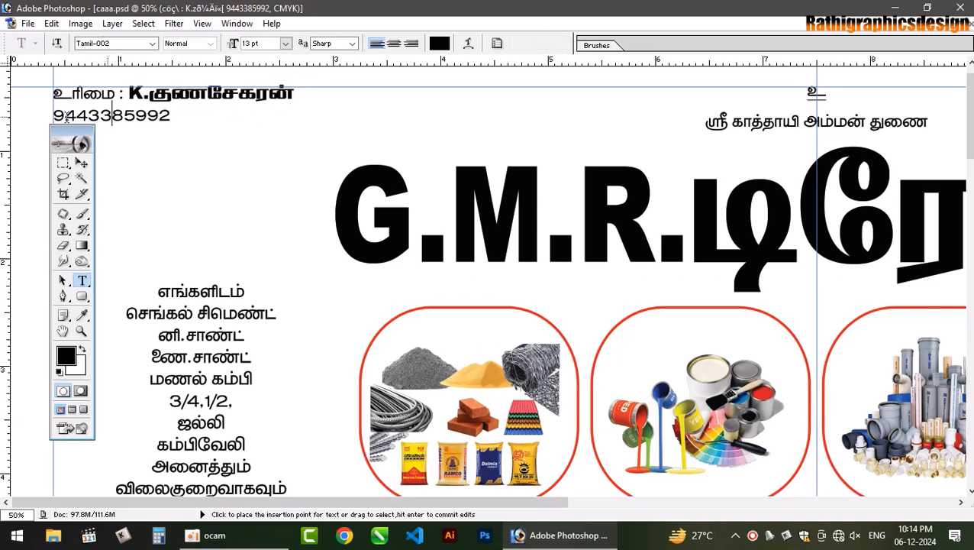
pyautogui.moveTo(54, 115); pyautogui.dragTo(234, 111)
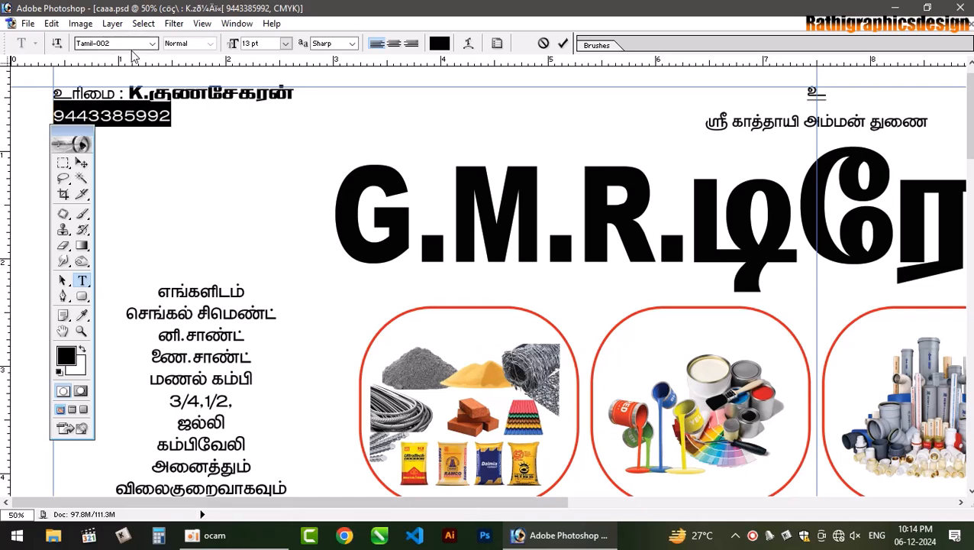
pyautogui.press('Up')
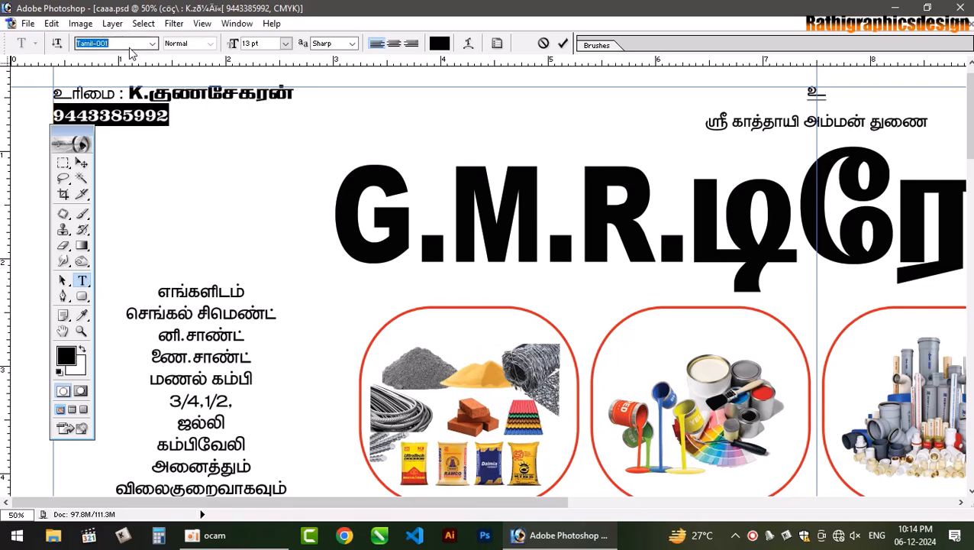
pyautogui.click(150, 116)
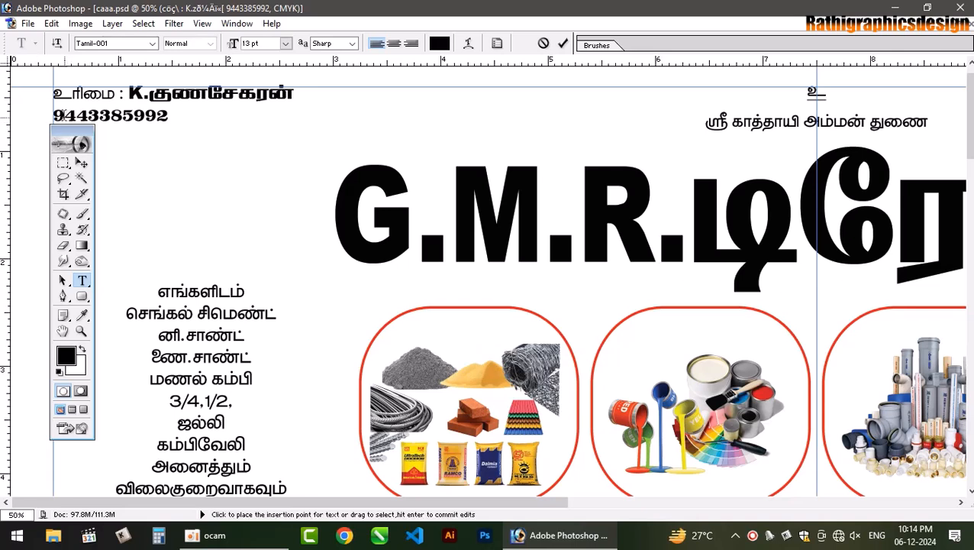
pyautogui.click(55, 115)
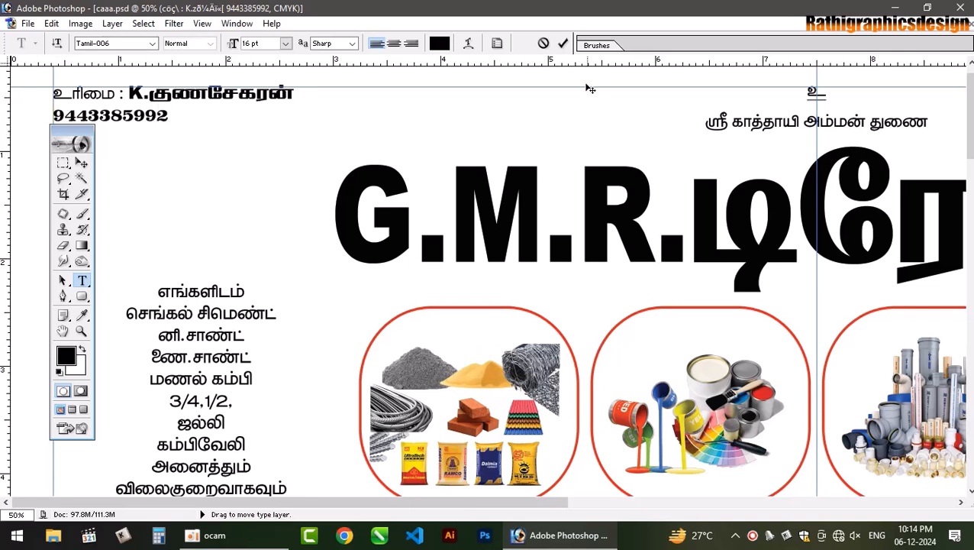
pyautogui.click(548, 115)
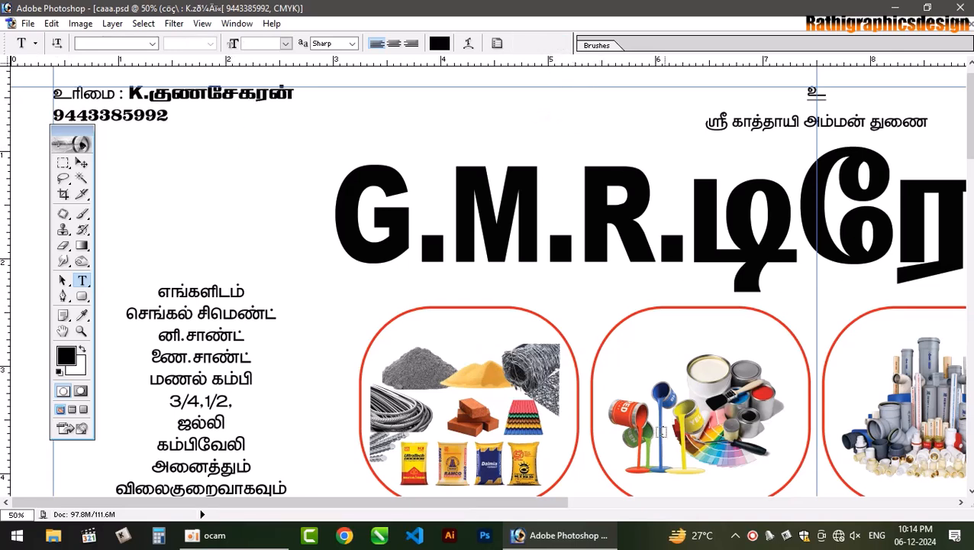
# - Give the right-hand contact text a different Tamil font at 14 pt
pyautogui.moveTo(557, 497); pyautogui.dragTo(937, 477)
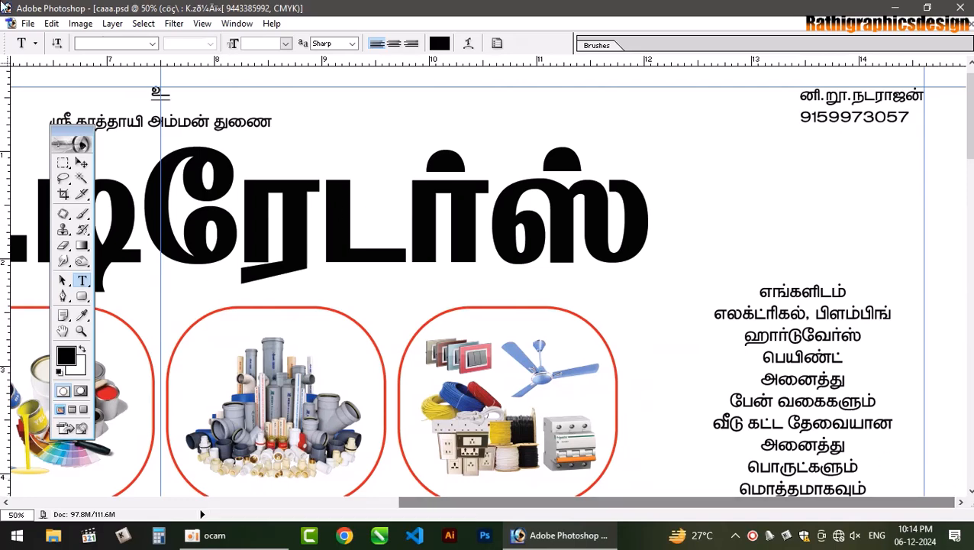
pyautogui.moveTo(802, 95); pyautogui.dragTo(925, 96)
pyautogui.click(119, 44)
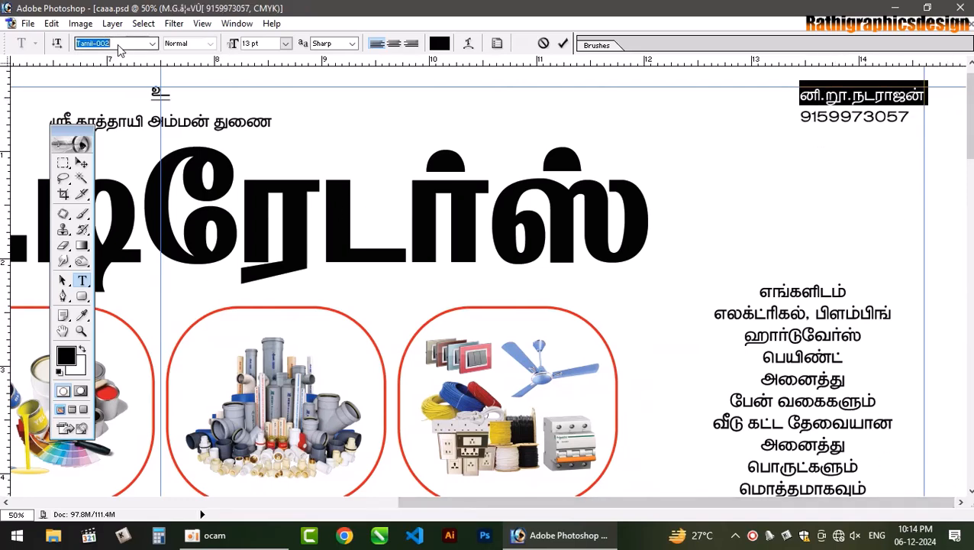
pyautogui.press('Down')
pyautogui.press('Down')
pyautogui.press('Down')
pyautogui.press('Down')
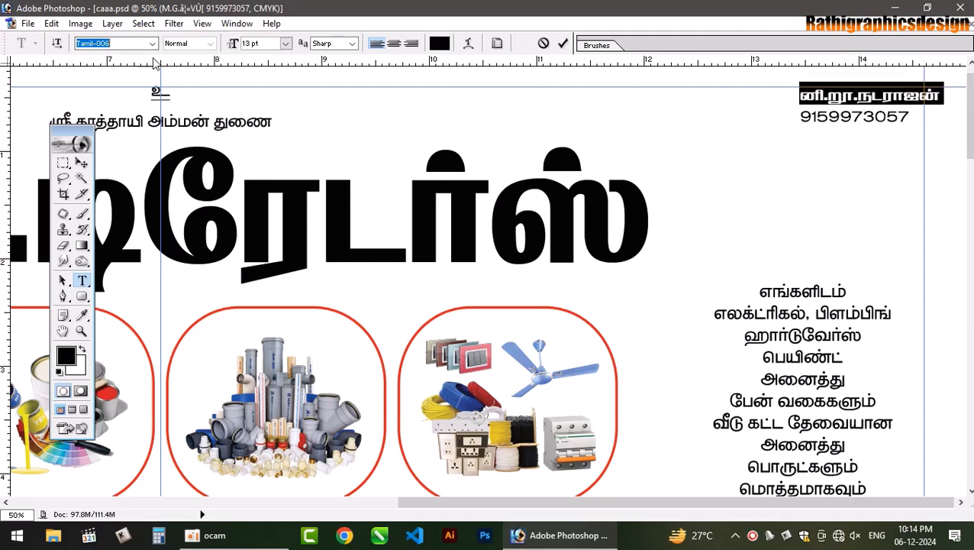
pyautogui.click(286, 46)
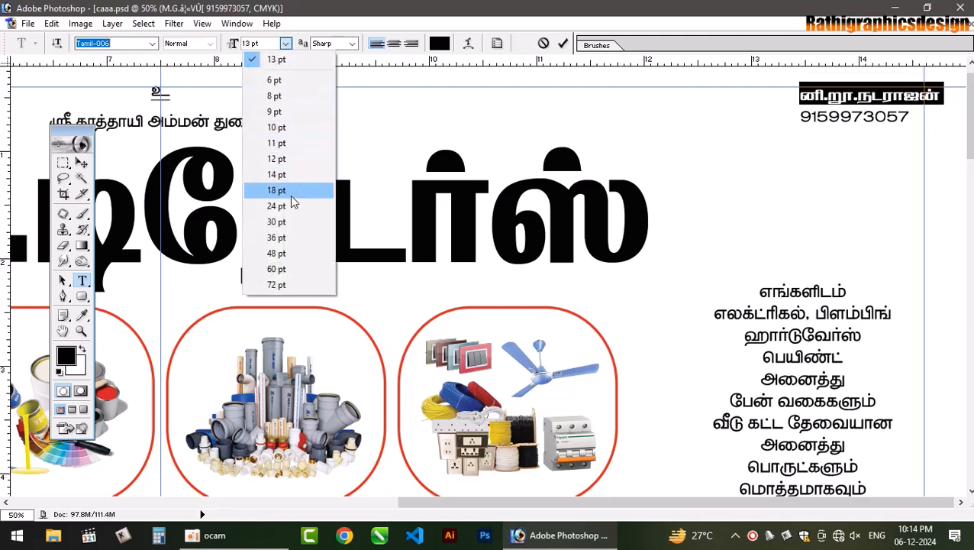
pyautogui.click(323, 177)
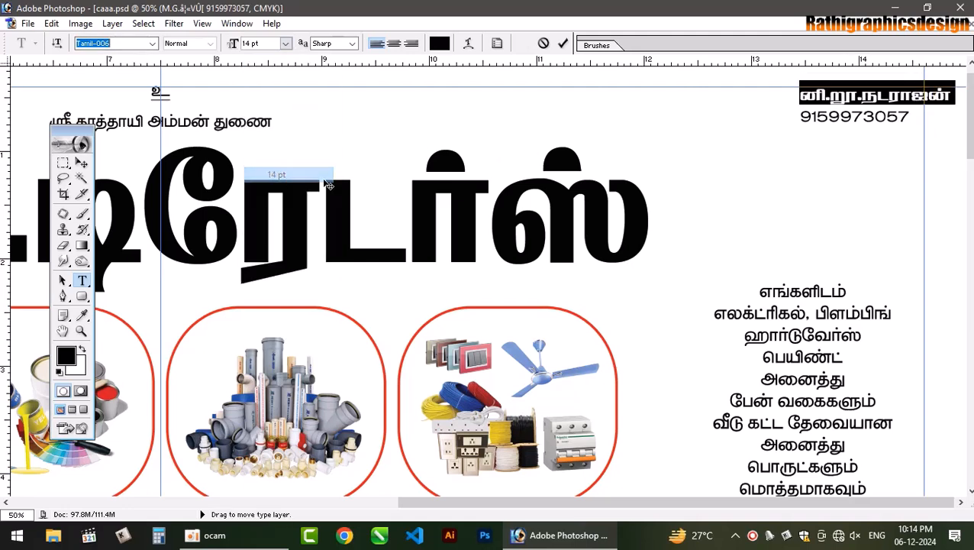
# - Make the name's initials Arial Black at 10 pt and fine-tune the name line size
pyautogui.click(861, 97)
pyautogui.moveTo(801, 98); pyautogui.dragTo(861, 97)
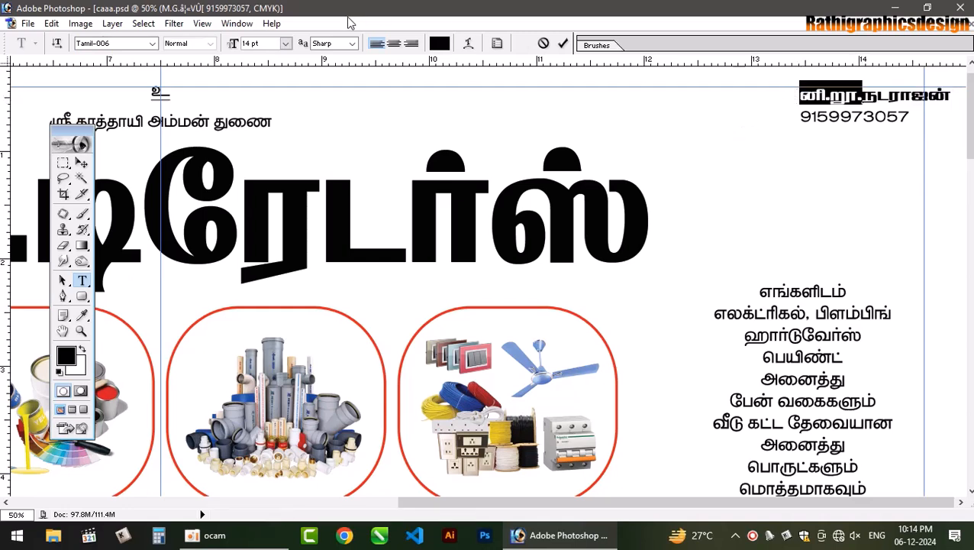
pyautogui.click(113, 44)
pyautogui.press('Return')
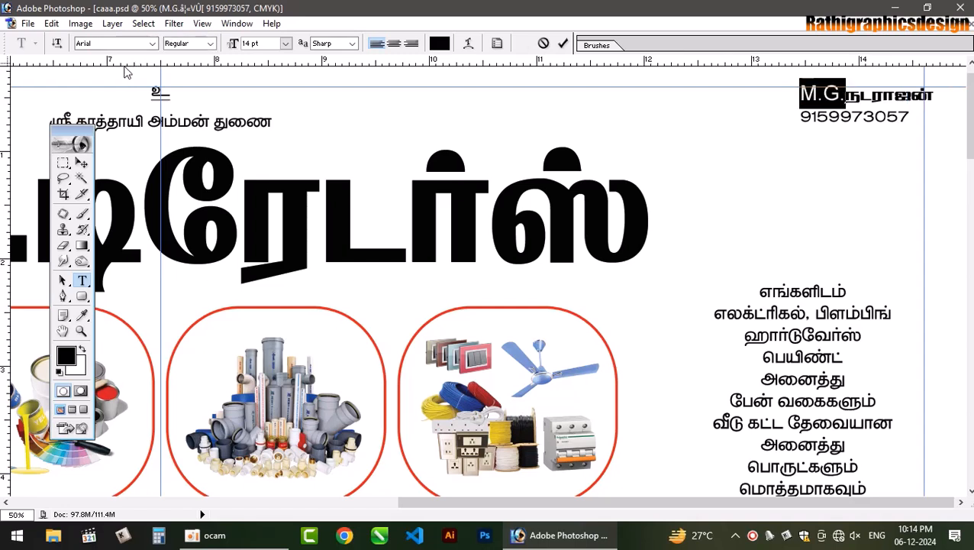
pyautogui.write('10')
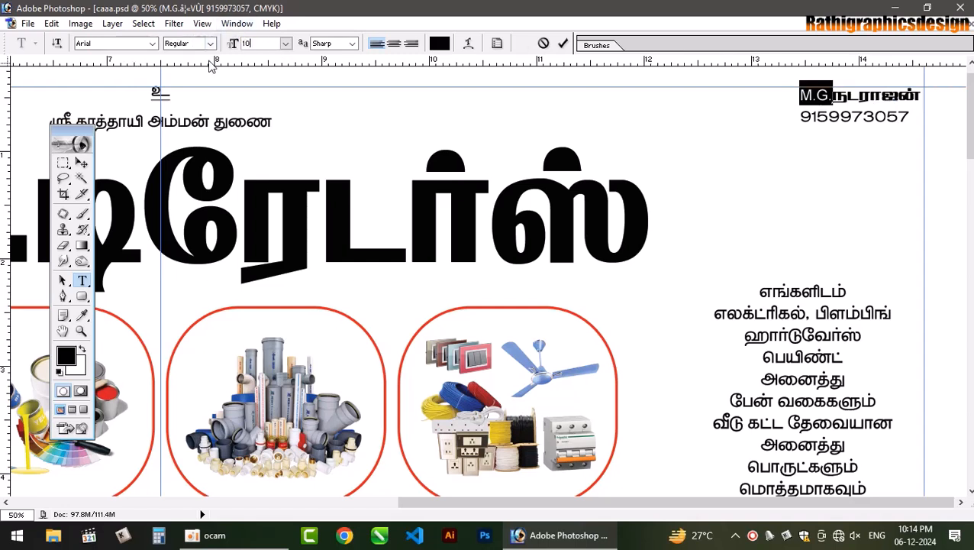
pyautogui.click(210, 44)
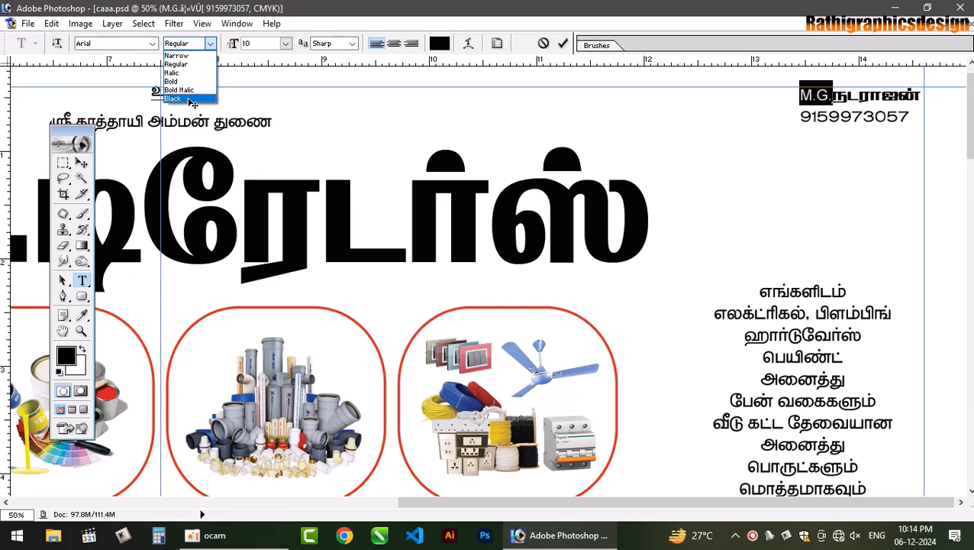
pyautogui.click(180, 98)
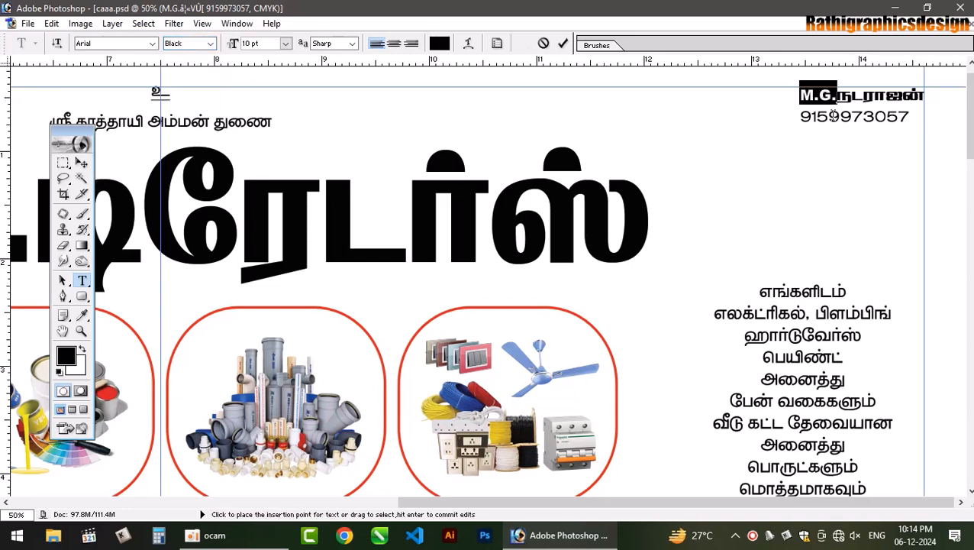
pyautogui.tripleClick(806, 98)
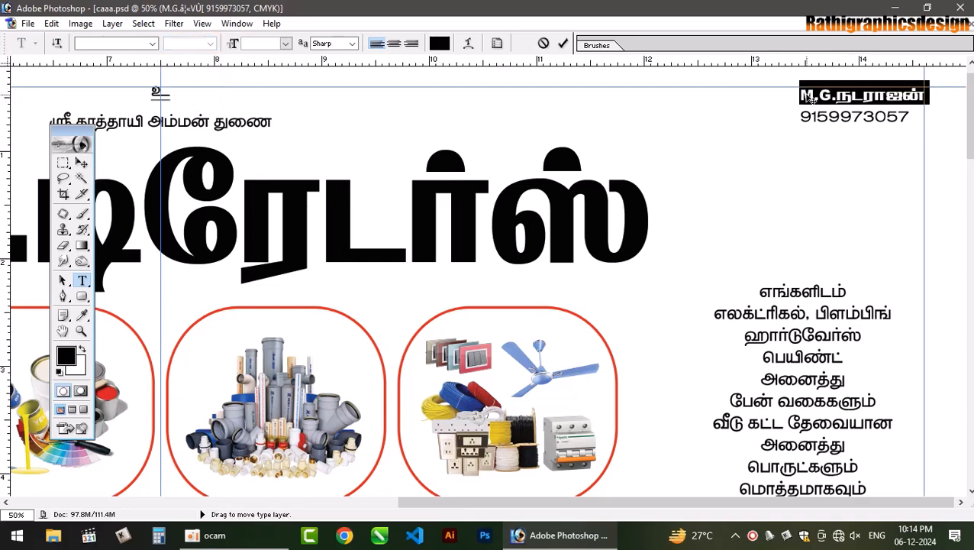
pyautogui.hotkey('ctrl', 'shift', '.')
pyautogui.hotkey('ctrl', 'shift', '.')
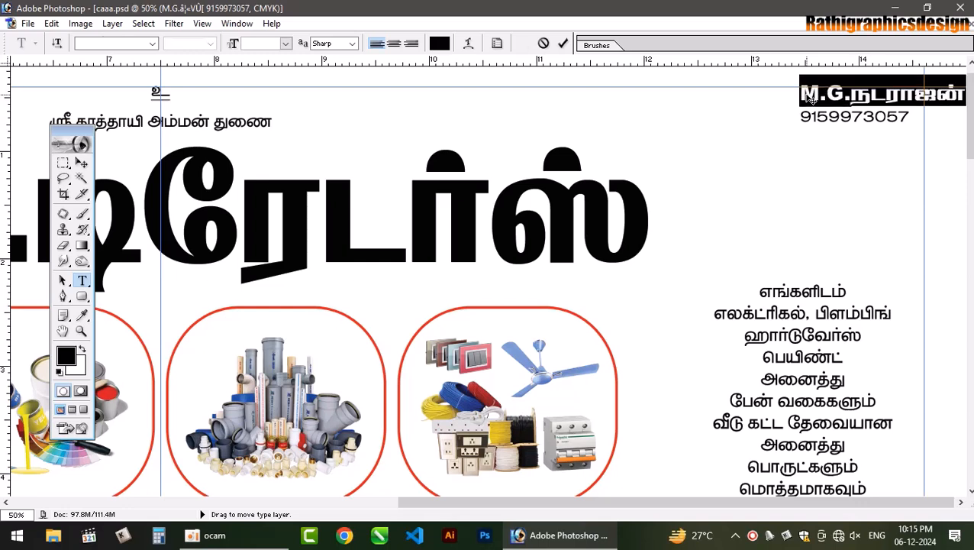
pyautogui.hotkey('ctrl', 'shift', ',')
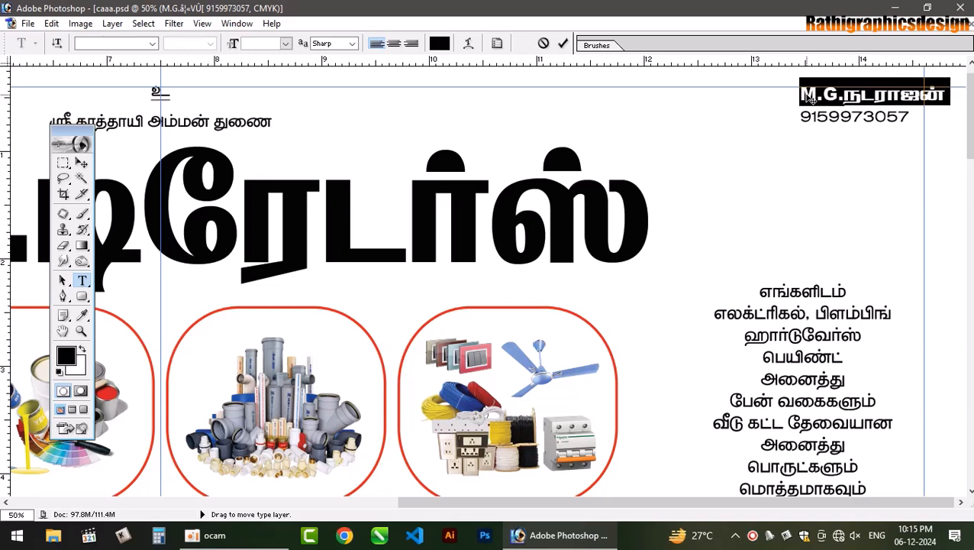
# - Set the phone number to Tamil-001, commit, and shift the name block slightly left
pyautogui.click(861, 120)
pyautogui.moveTo(801, 119); pyautogui.dragTo(926, 117)
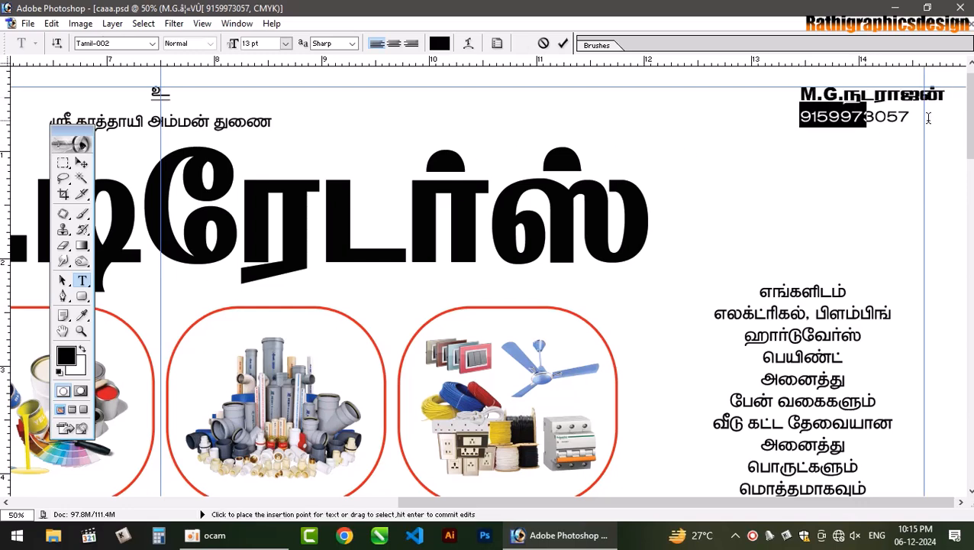
pyautogui.click(133, 45)
pyautogui.press('Up')
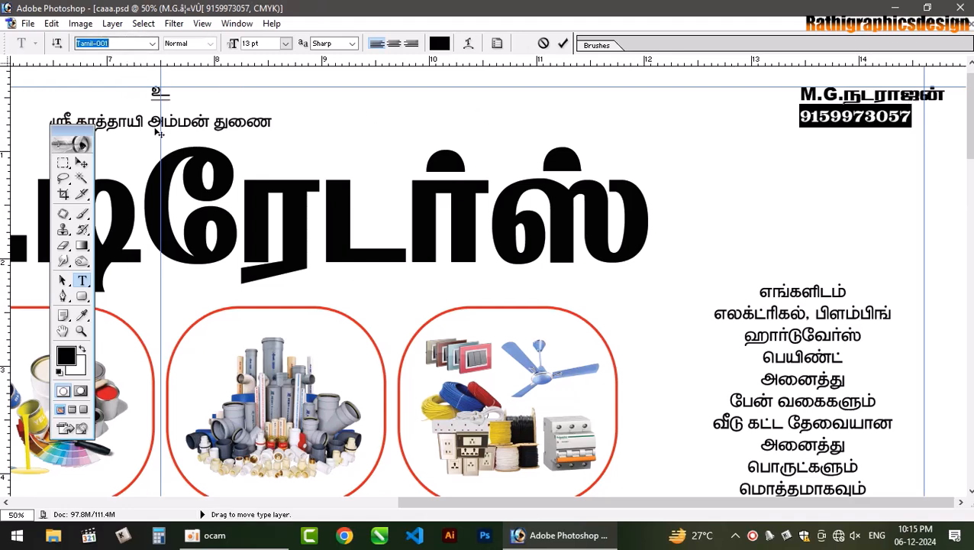
pyautogui.click(82, 162)
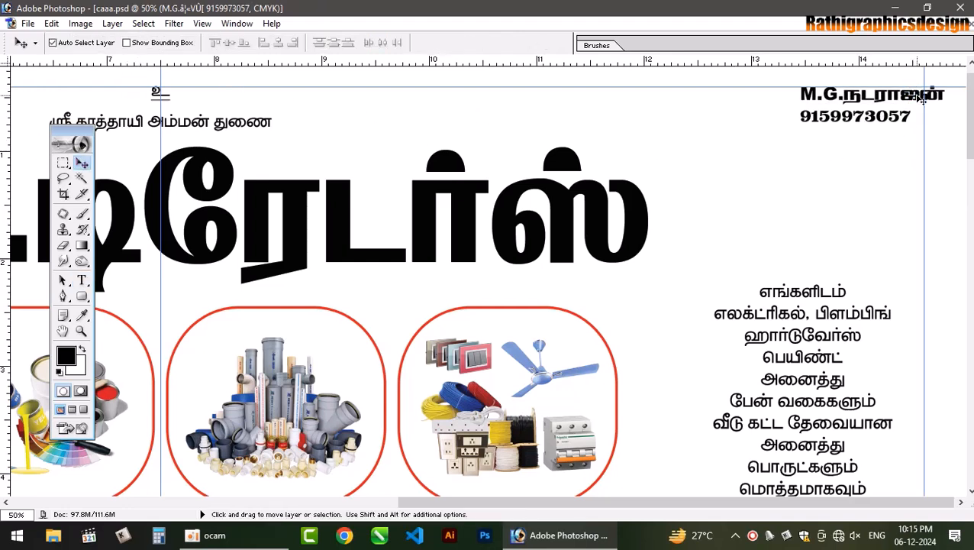
pyautogui.moveTo(917, 99); pyautogui.dragTo(897, 100)
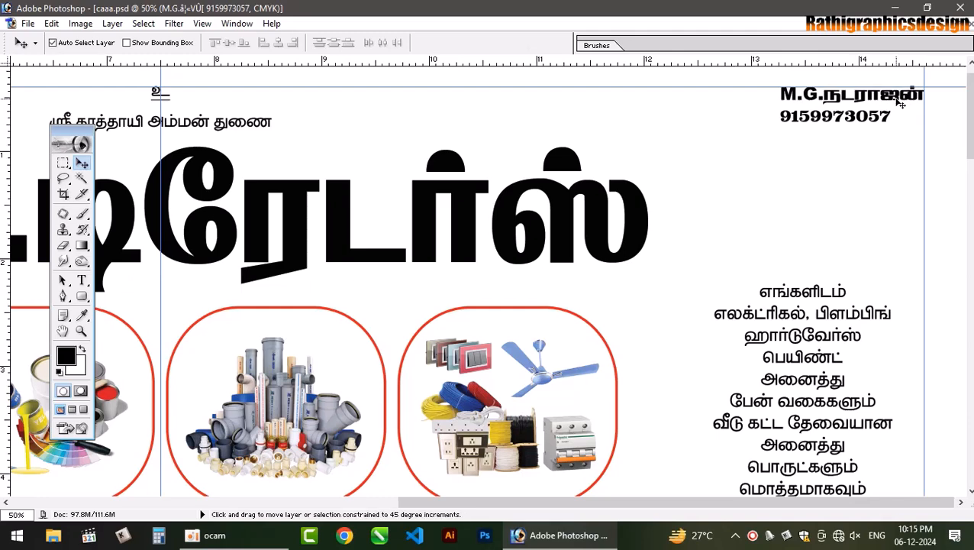
# - Zoom out to the full caaa.psd page, committing the top text edits along the way
pyautogui.hotkey('ctrl', '-')
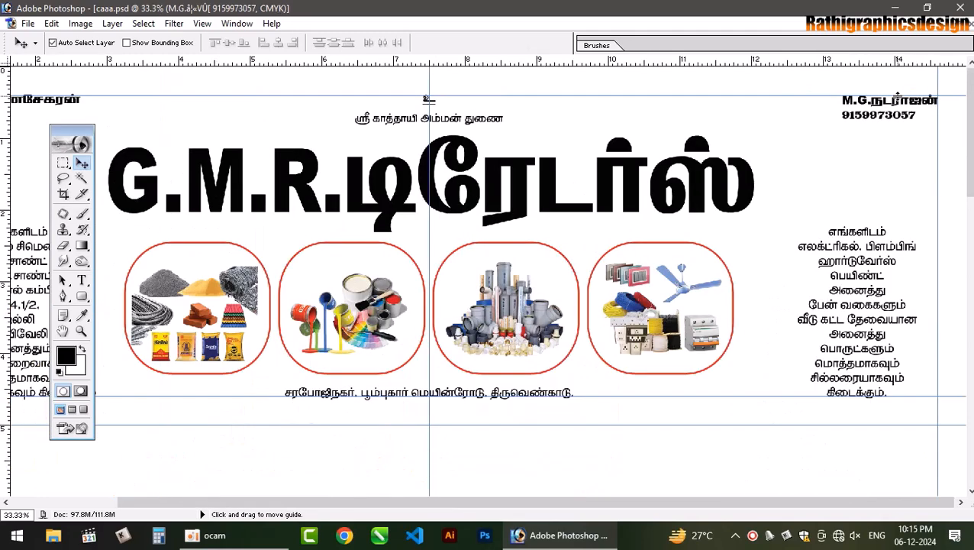
pyautogui.click(82, 281)
pyautogui.click(72, 98)
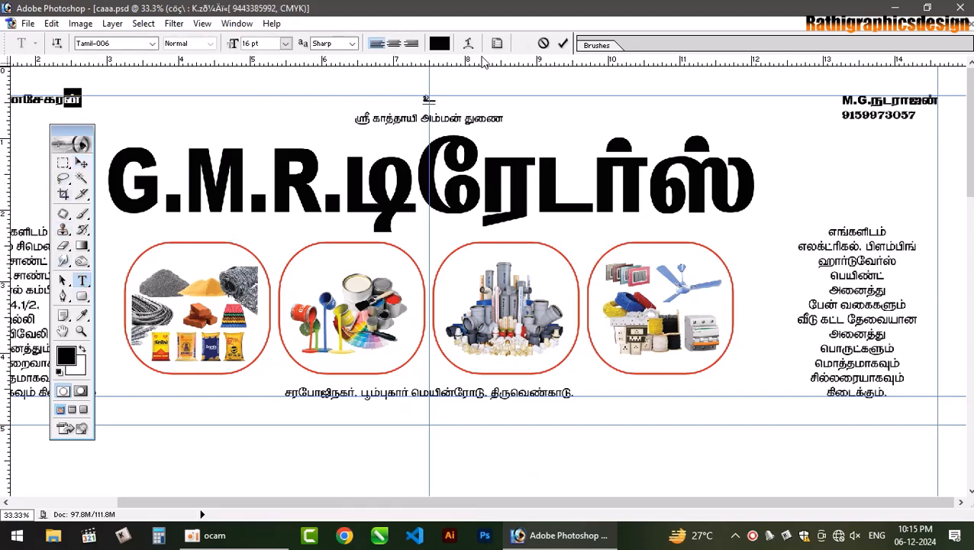
pyautogui.click(926, 100)
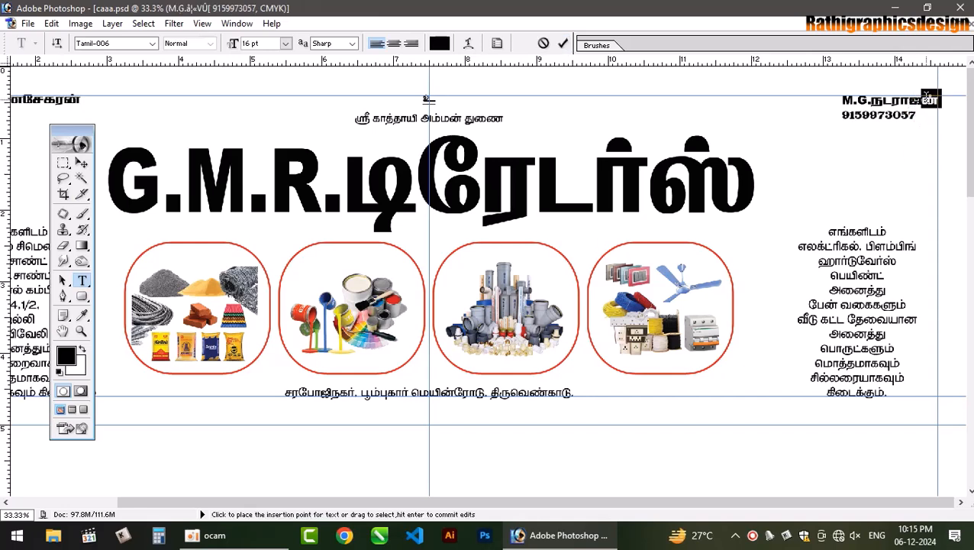
pyautogui.click(562, 43)
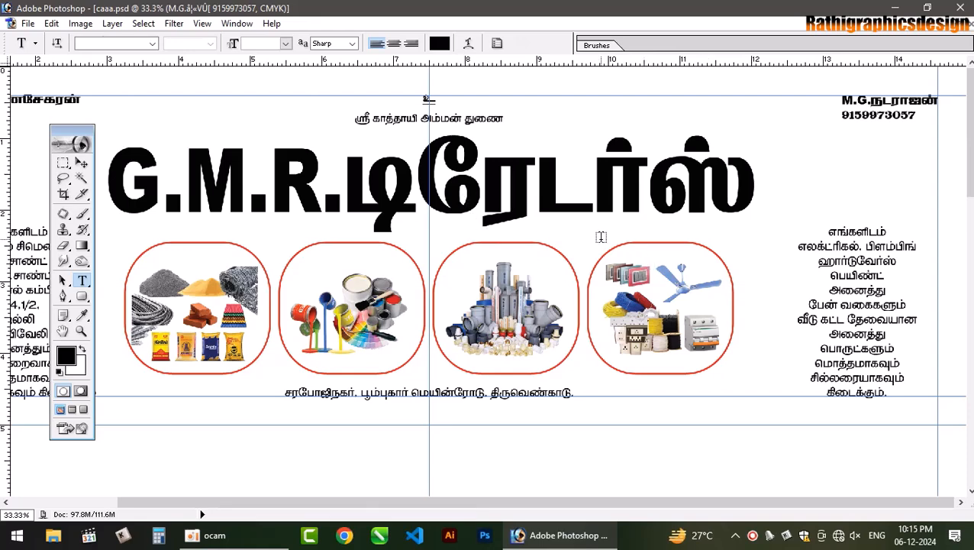
pyautogui.hotkey('ctrl', '-')
pyautogui.hotkey('ctrl', '-')
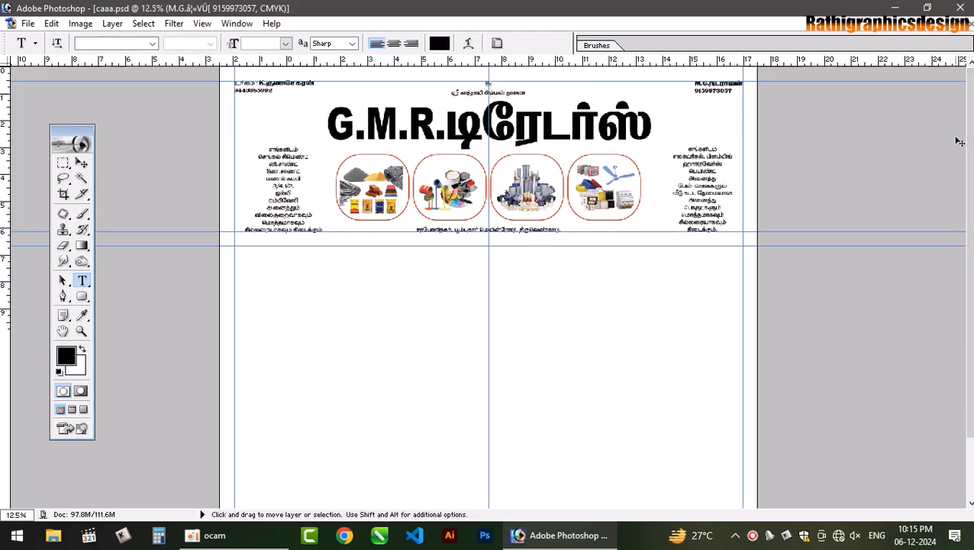
pyautogui.hotkey('ctrl', '-')
pyautogui.hotkey('ctrl', '-')
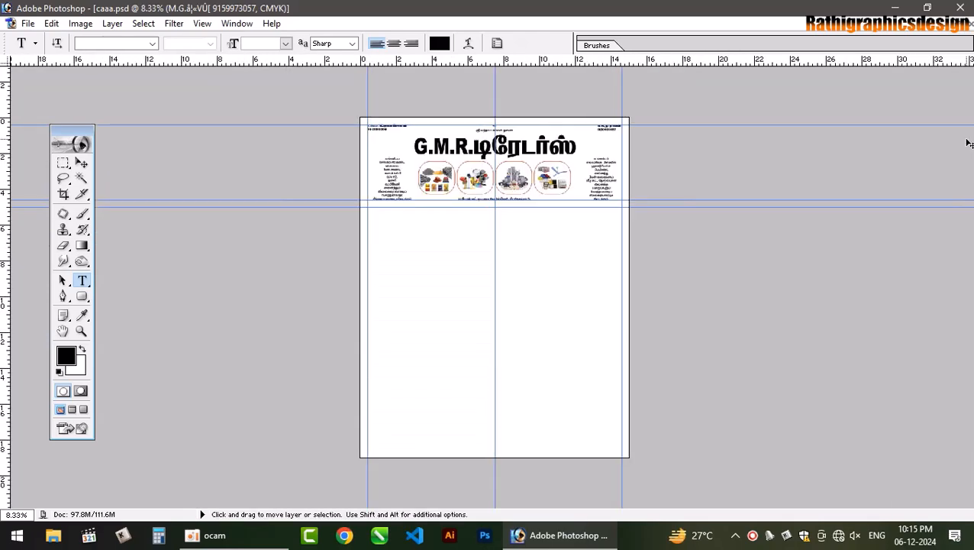
pyautogui.press('m')
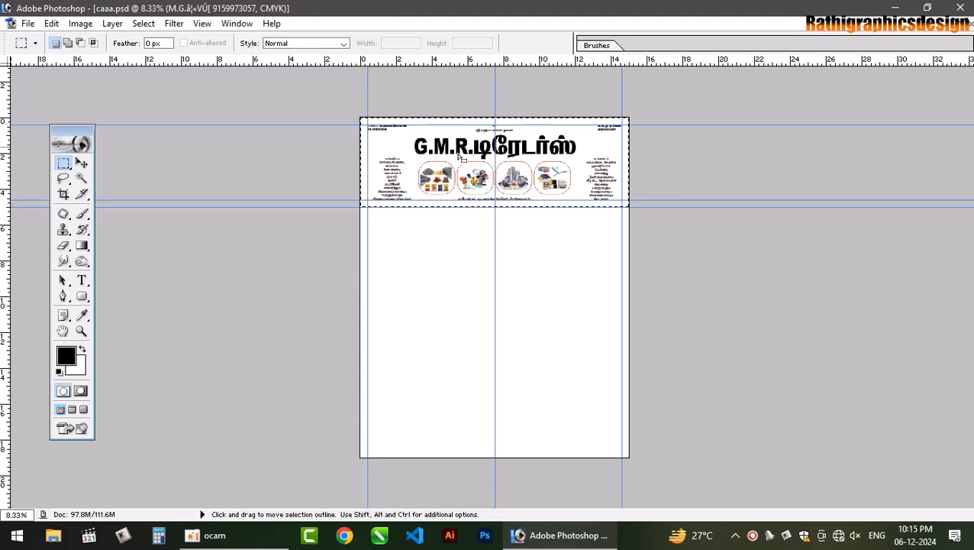
# - Add a new empty layer and shift the foreground colour toward yellow
pyautogui.hotkey('ctrl', 'shift', 'n')
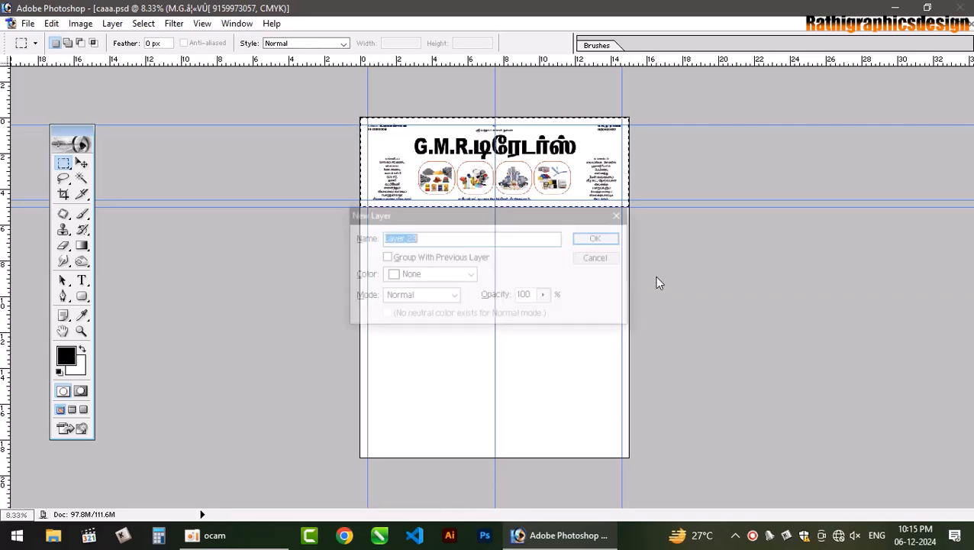
pyautogui.press('Return')
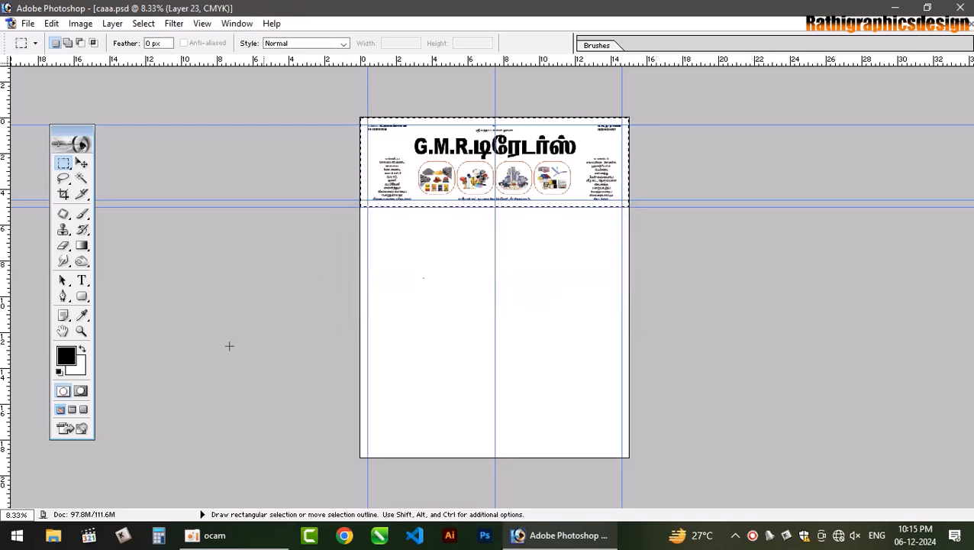
pyautogui.click(66, 356)
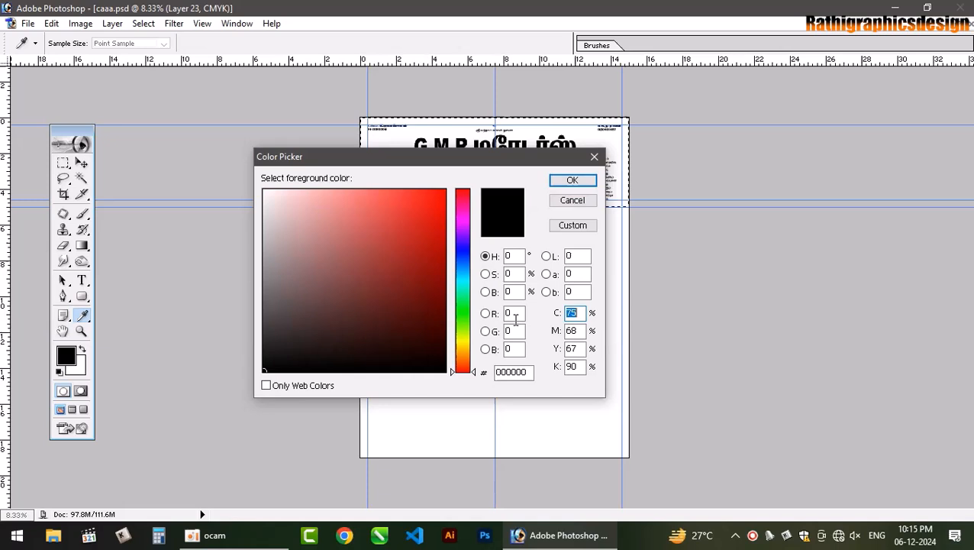
pyautogui.click(462, 340)
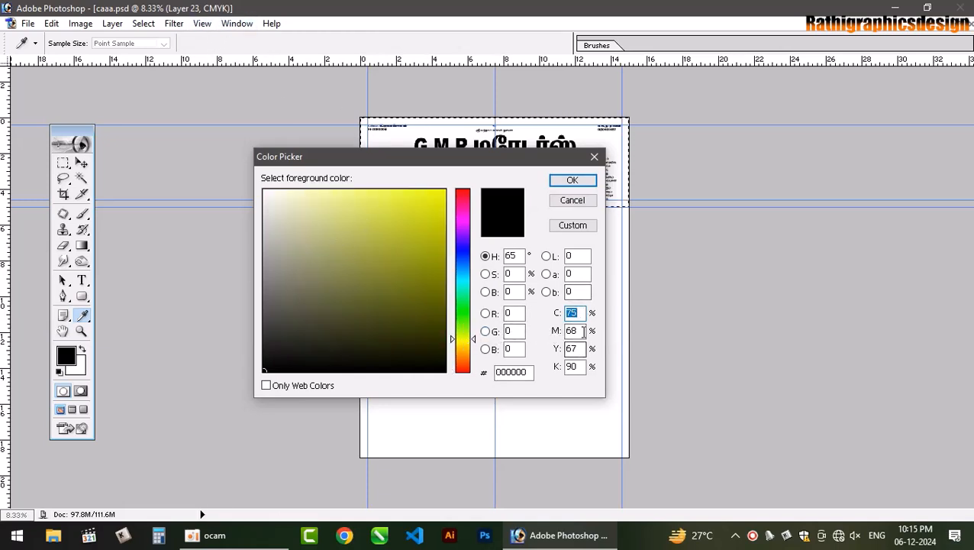
pyautogui.click(578, 330)
pyautogui.click(574, 348)
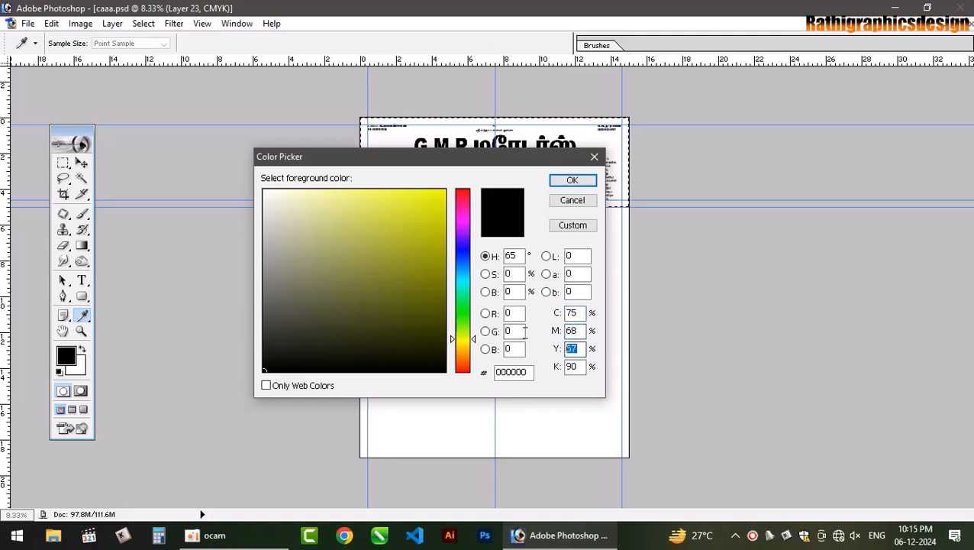
# - Enter C0 M0 Y100 K0 and fill the header selection with that yellow
pyautogui.click(573, 312)
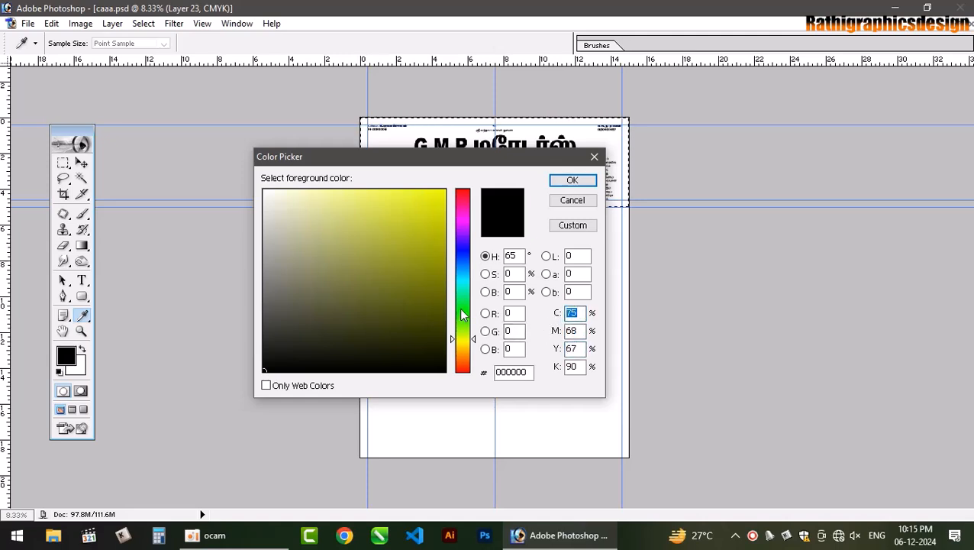
pyautogui.write('0')
pyautogui.press('Tab')
pyautogui.write('0')
pyautogui.press('Tab')
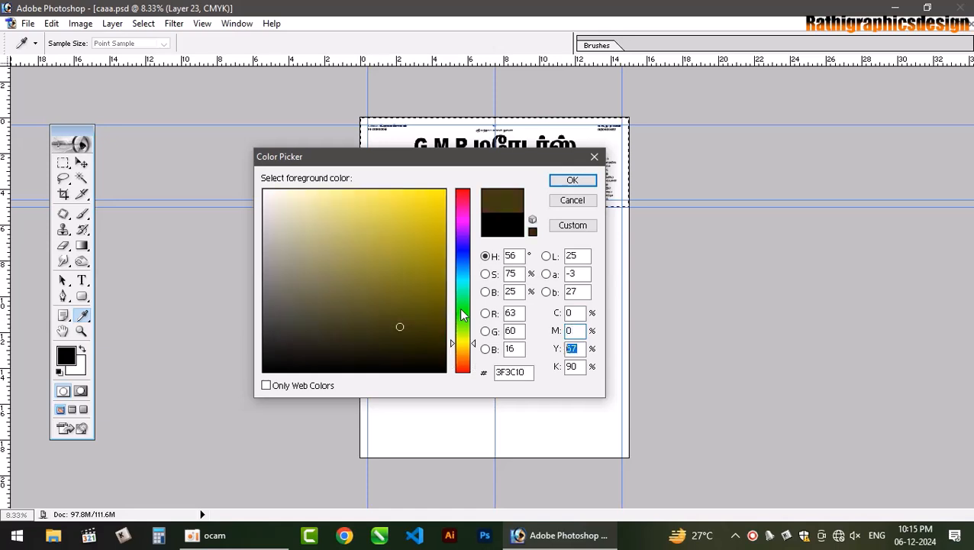
pyautogui.write('100')
pyautogui.press('Tab')
pyautogui.write('0')
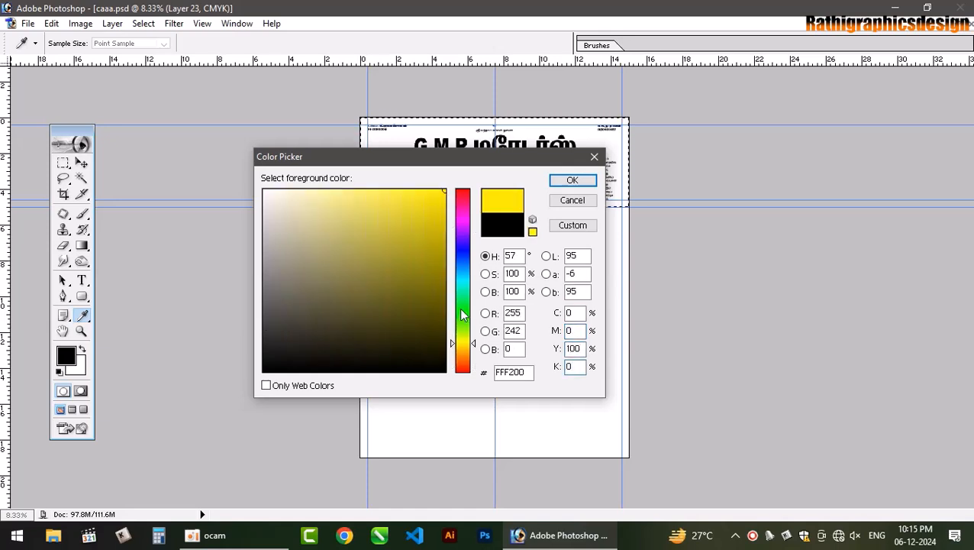
pyautogui.press('Return')
pyautogui.press('m')
pyautogui.hotkey('alt', 'BackSpace')
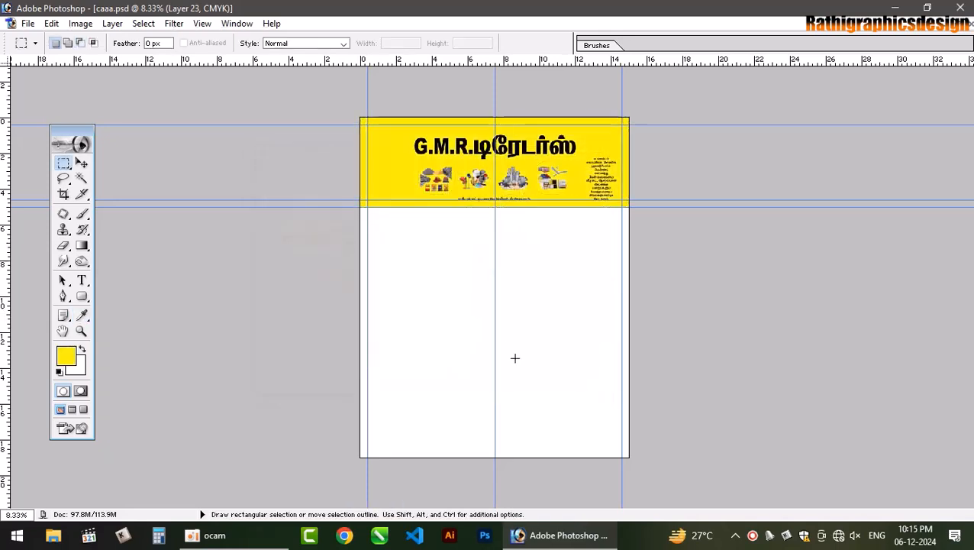
# - Send the yellow fill layer behind the header artwork and select the G.M.R. title layer
pyautogui.hotkey('ctrl', '+')
pyautogui.hotkey('ctrl', '+')
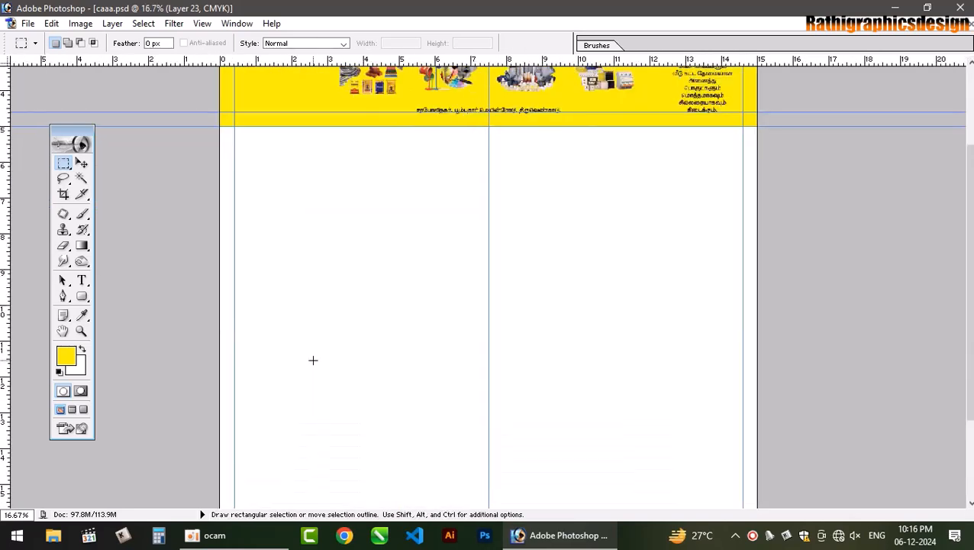
pyautogui.scroll(3, 971, 309)
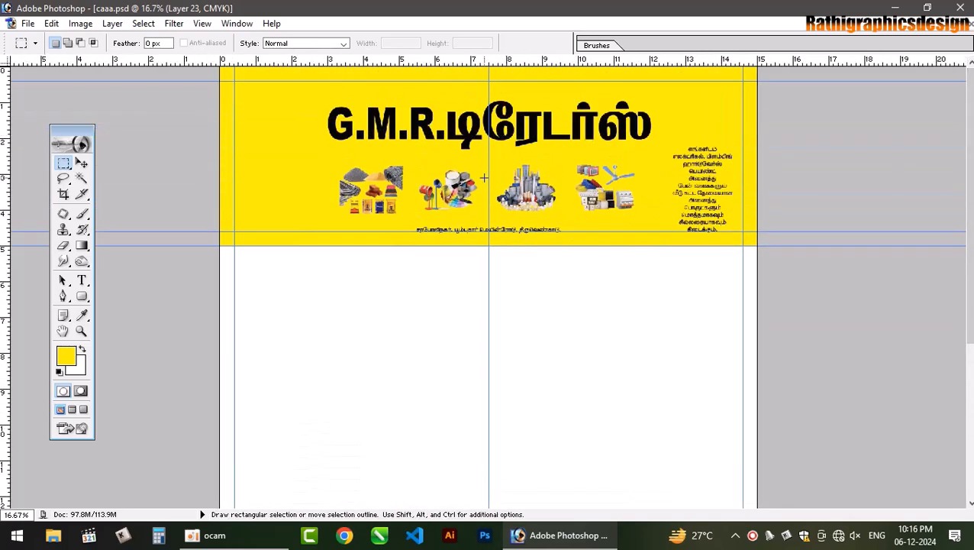
pyautogui.click(81, 162)
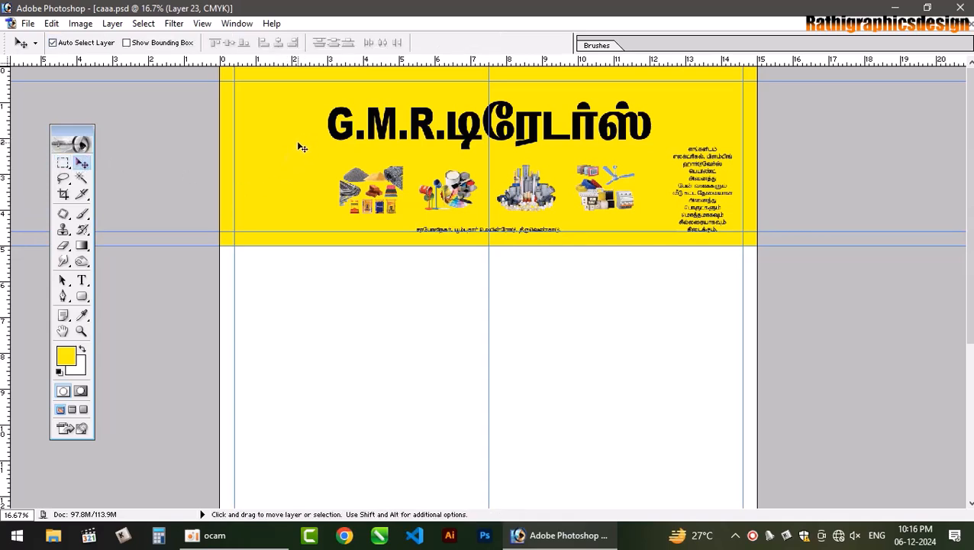
pyautogui.hotkey('ctrl', 'shift', '[')
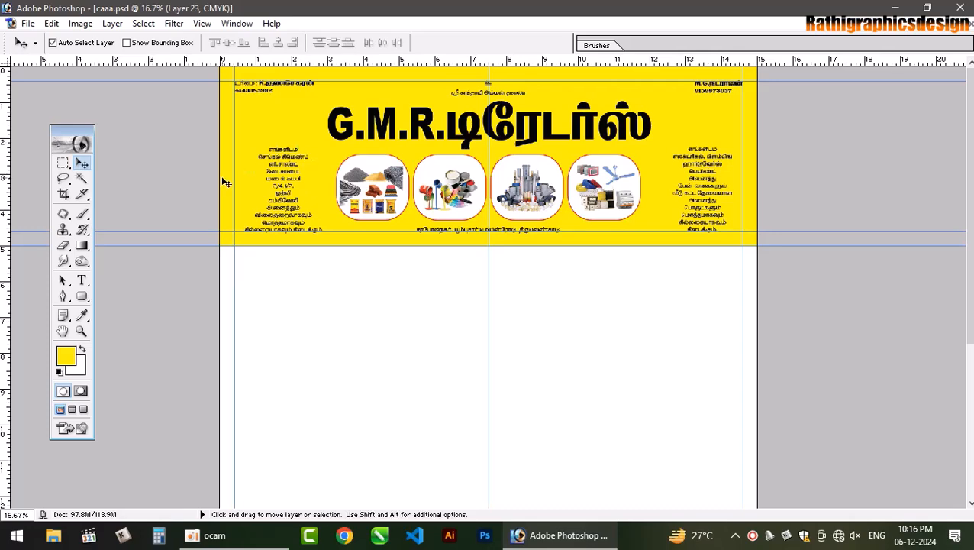
pyautogui.hotkey('ctrl', '+')
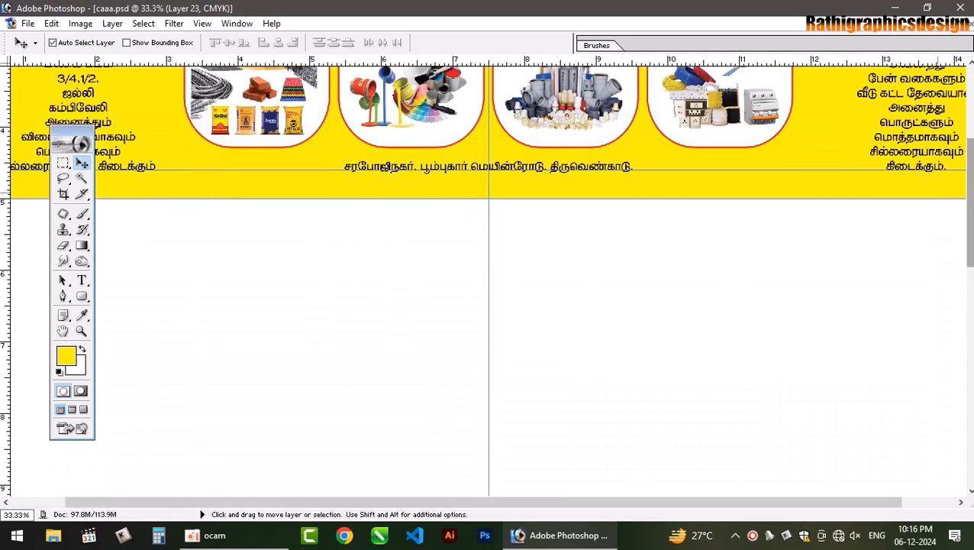
pyautogui.scroll(3, 516, 152)
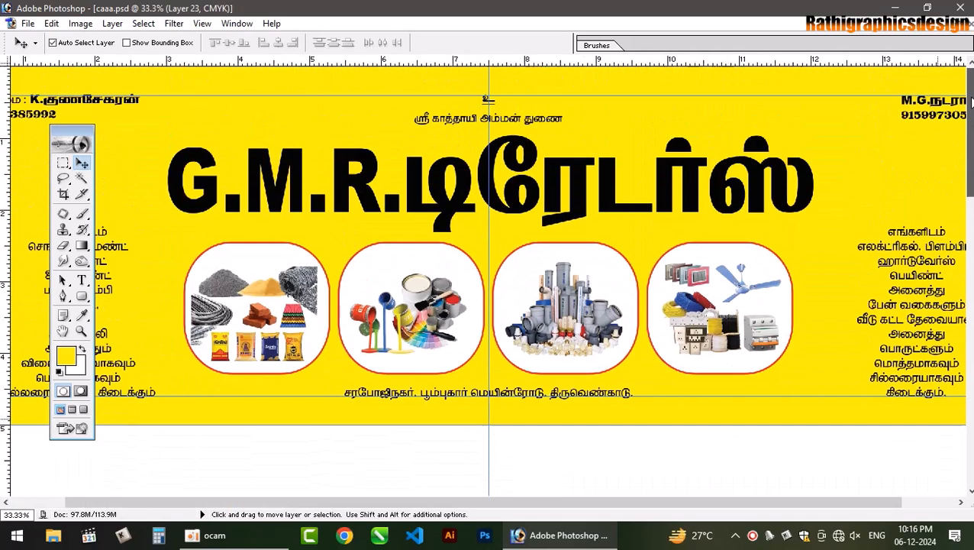
pyautogui.click(516, 152)
pyautogui.press('F7')
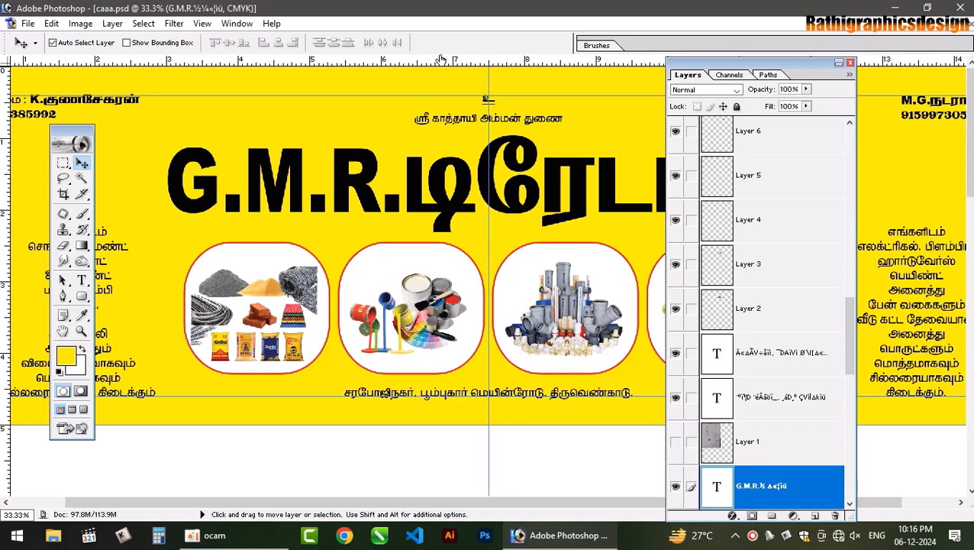
# - Add a reversed red Gradient Overlay to the G.M.R. title
pyautogui.hotkey('alt', 'l')
pyautogui.press('y')
pyautogui.press('n')
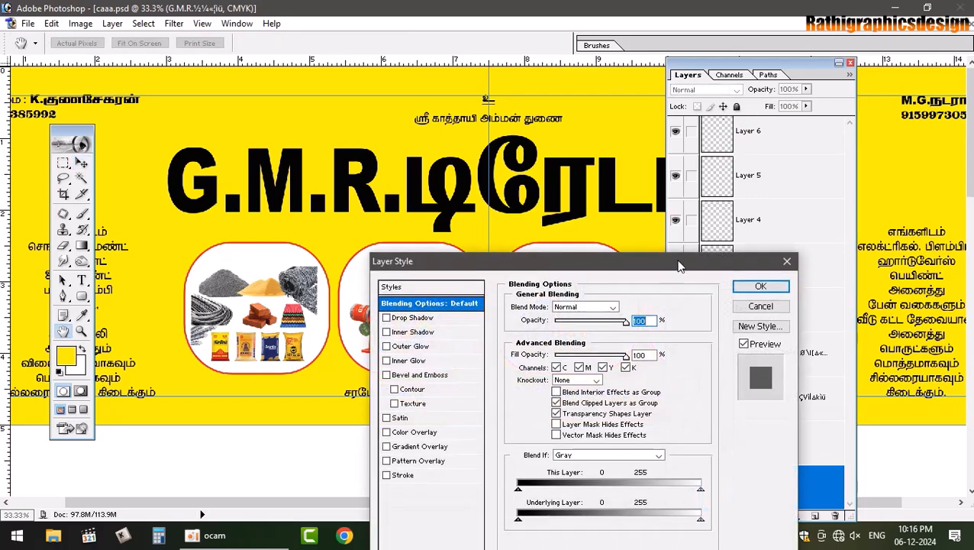
pyautogui.moveTo(680, 266); pyautogui.dragTo(834, 119)
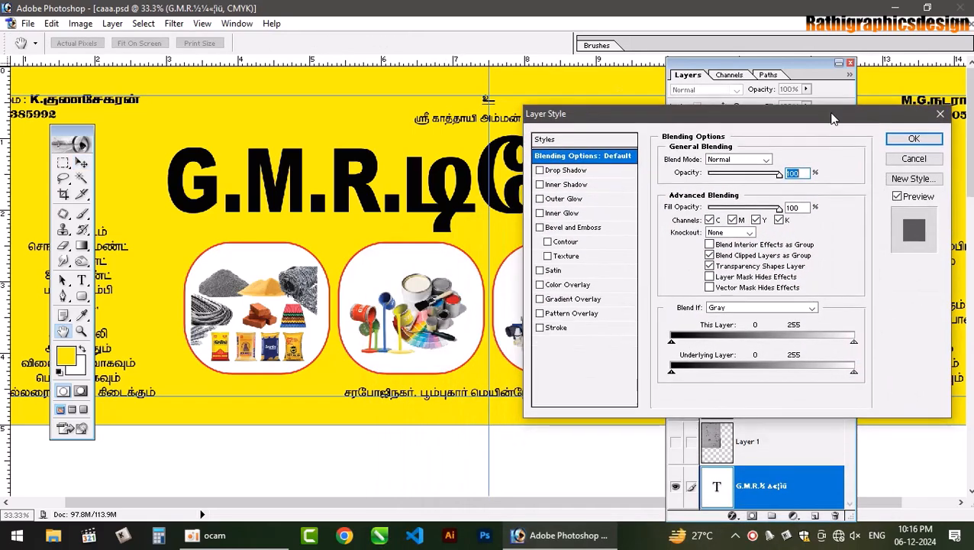
pyautogui.click(595, 298)
pyautogui.click(763, 190)
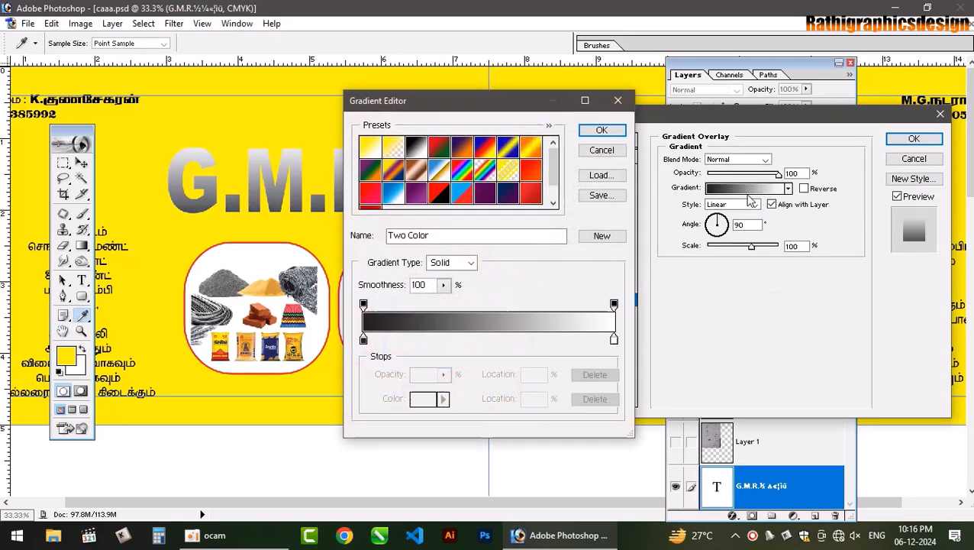
pyautogui.click(532, 194)
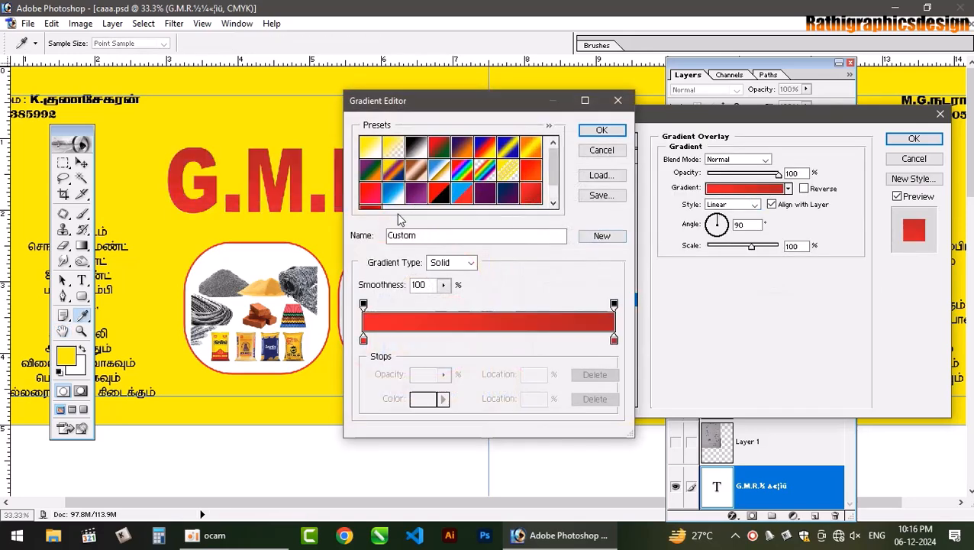
pyautogui.moveTo(554, 172); pyautogui.dragTo(556, 189)
pyautogui.click(530, 182)
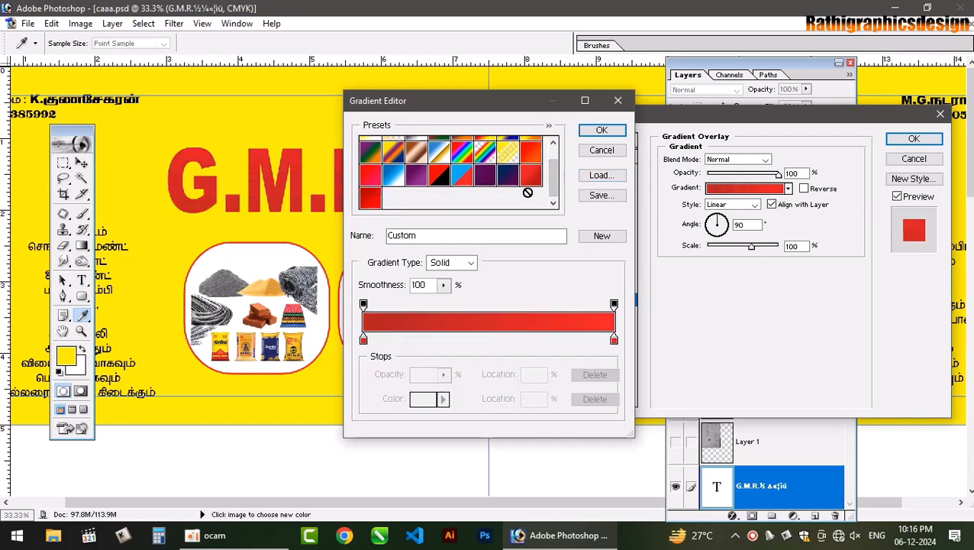
pyautogui.click(602, 131)
pyautogui.click(803, 187)
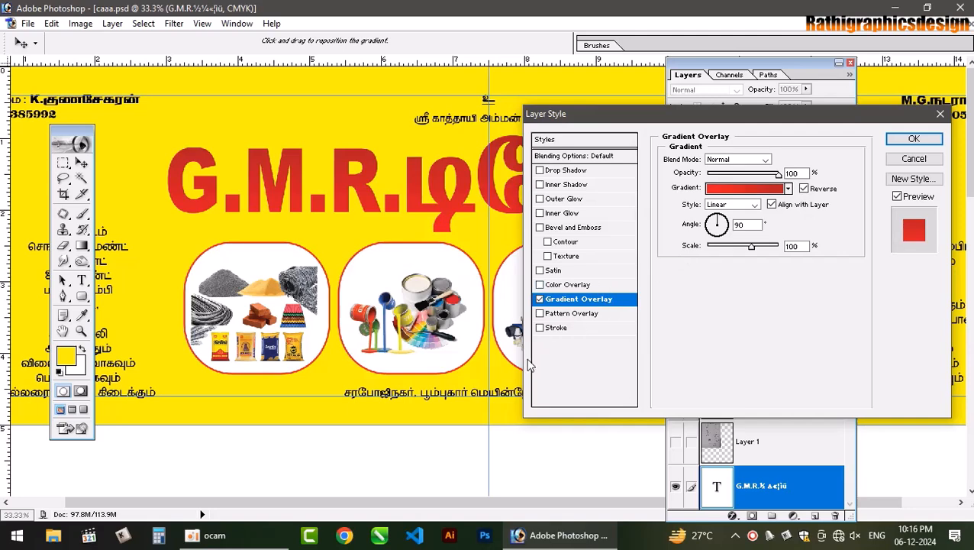
# - Add a white Stroke of 15 px around the title
pyautogui.click(556, 328)
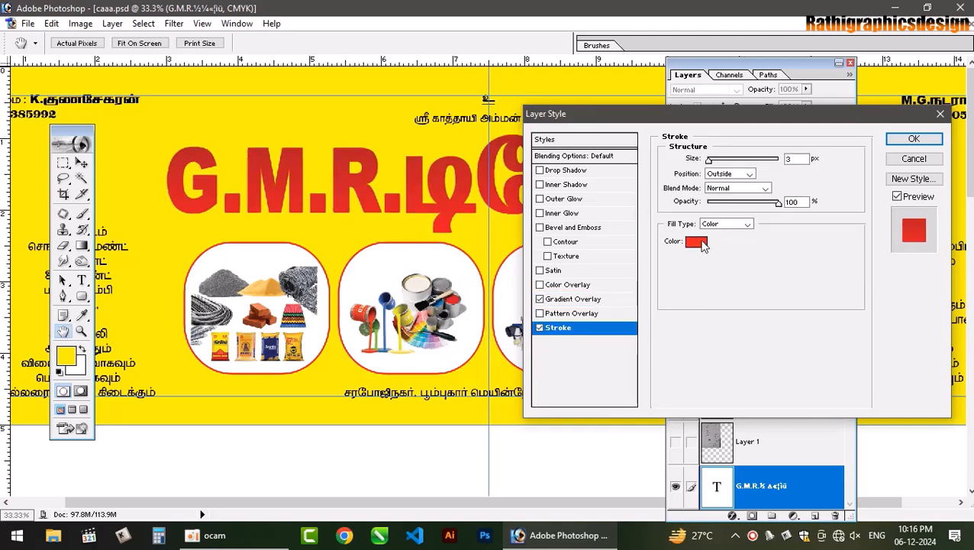
pyautogui.click(699, 240)
pyautogui.moveTo(291, 200); pyautogui.dragTo(264, 189)
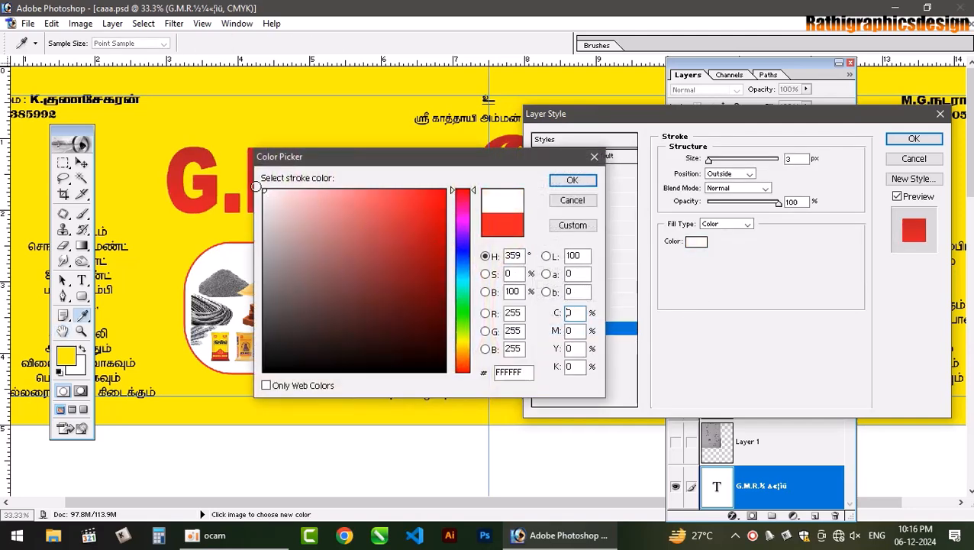
pyautogui.click(588, 181)
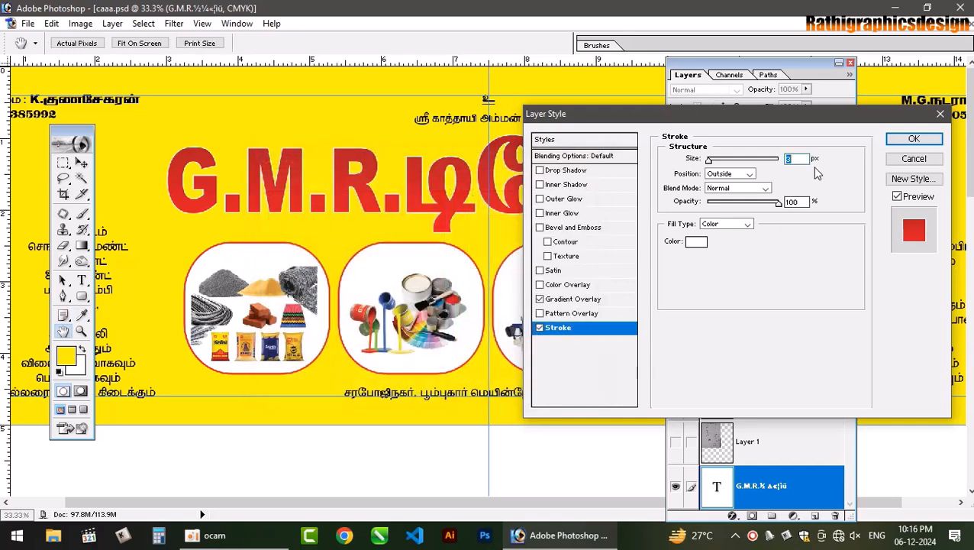
pyautogui.write('10')
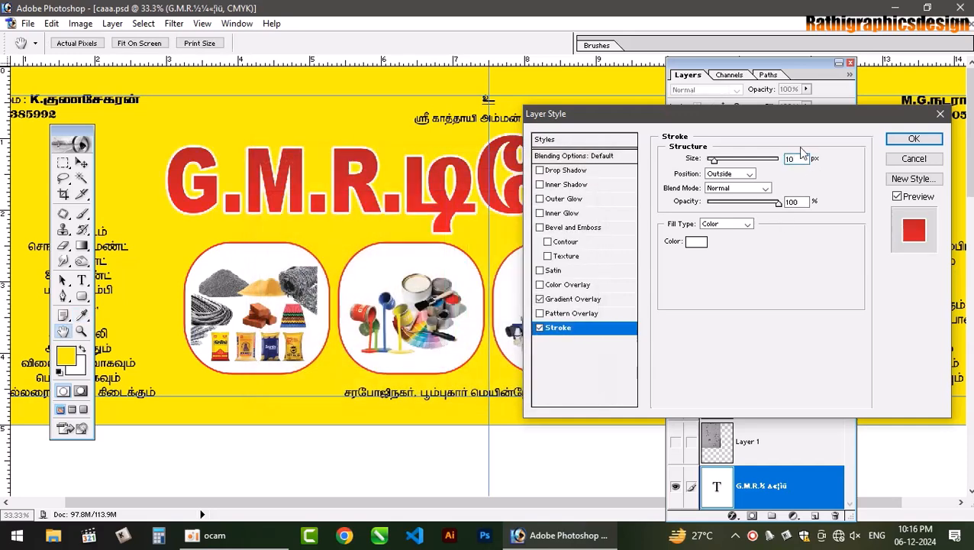
pyautogui.write('20')
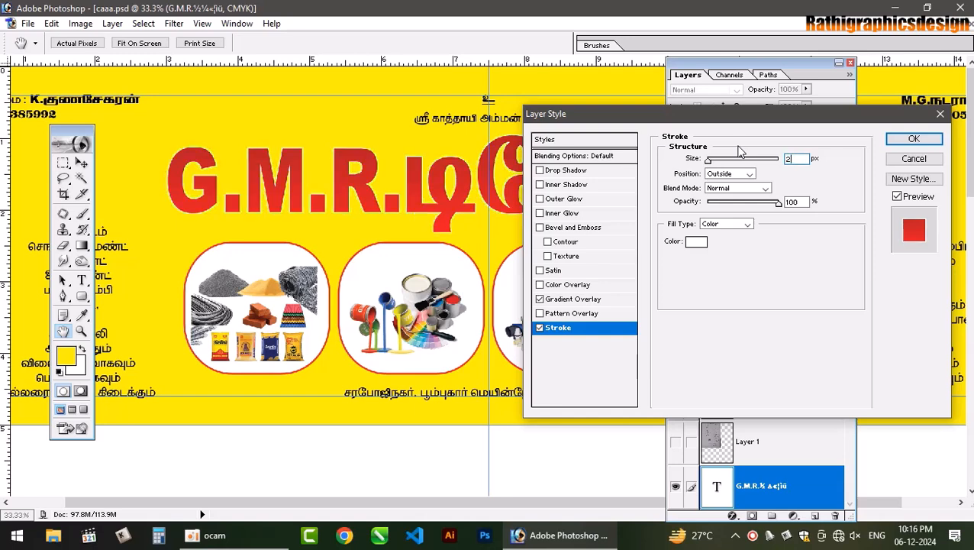
pyautogui.press('BackSpace')
pyautogui.press('BackSpace')
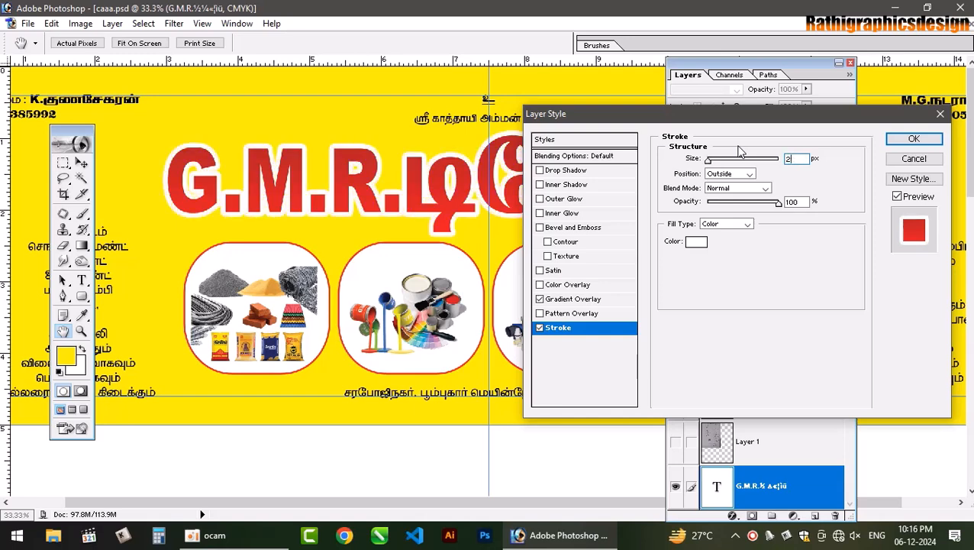
pyautogui.write('15')
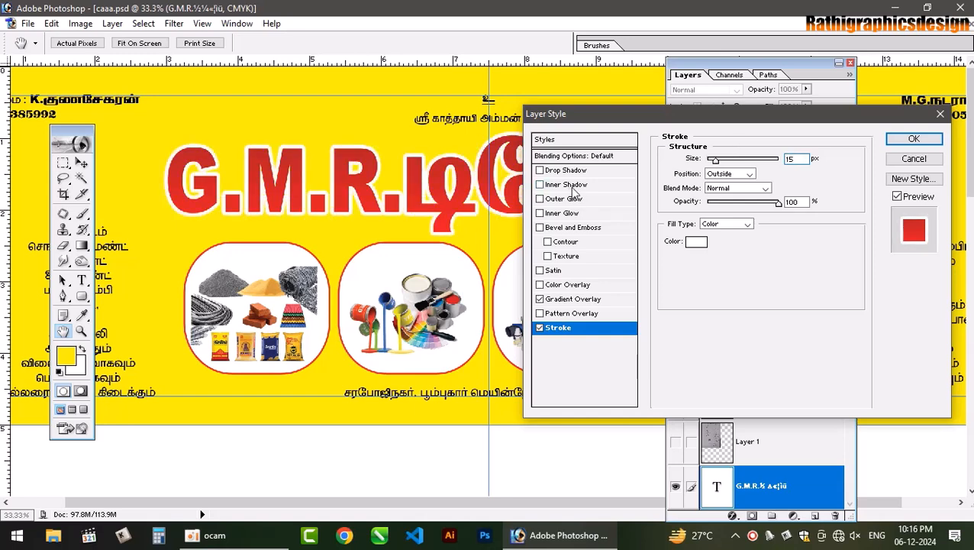
# - Add a deeper Bevel and Emboss to the title with a red highlight and near-white shadow
pyautogui.click(578, 227)
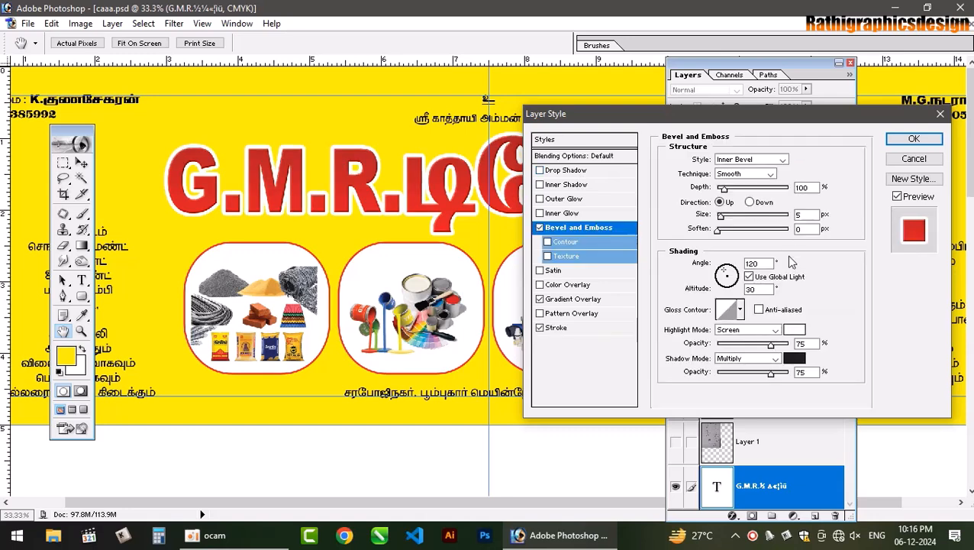
pyautogui.moveTo(723, 190); pyautogui.dragTo(725, 218)
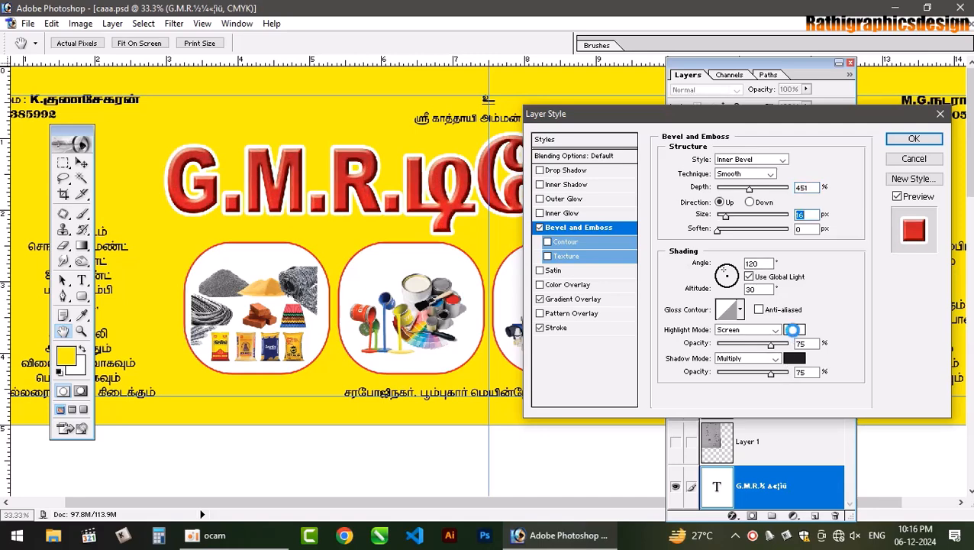
pyautogui.click(794, 329)
pyautogui.click(445, 190)
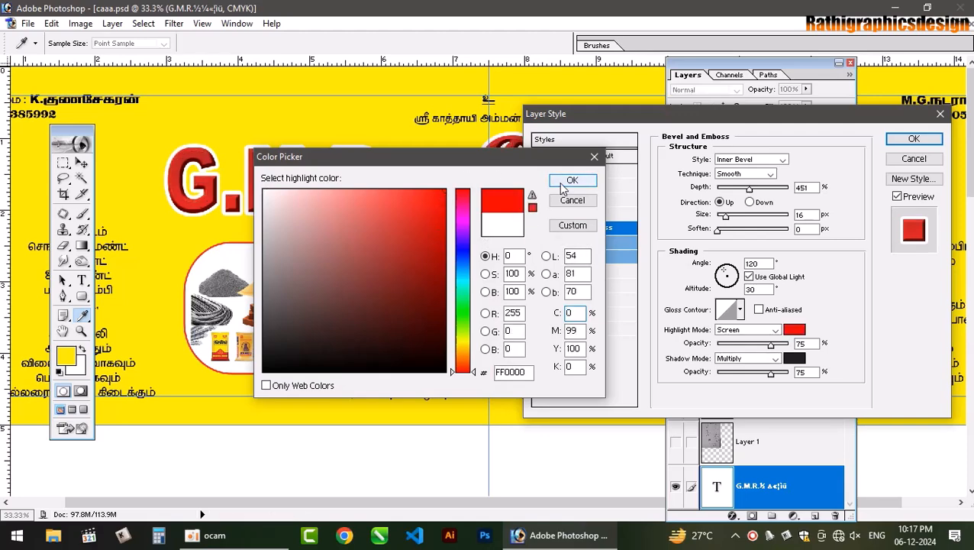
pyautogui.click(565, 183)
pyautogui.click(794, 358)
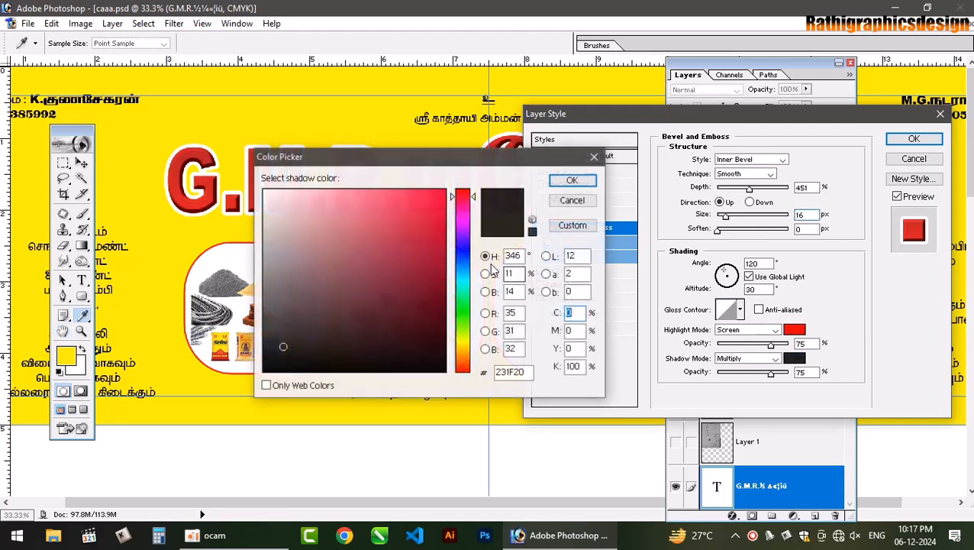
pyautogui.moveTo(290, 229)
pyautogui.mouseDown()
pyautogui.moveTo(283, 202)
pyautogui.moveTo(264, 190)
pyautogui.mouseUp()
pyautogui.click(566, 180)
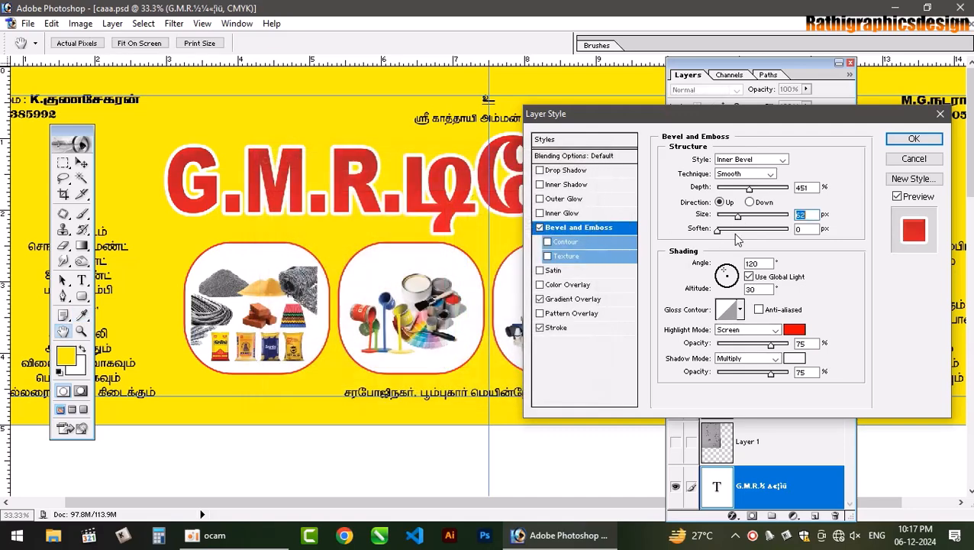
# - Compare several Gloss Contour presets and settle on the single-peak contour
pyautogui.click(754, 330)
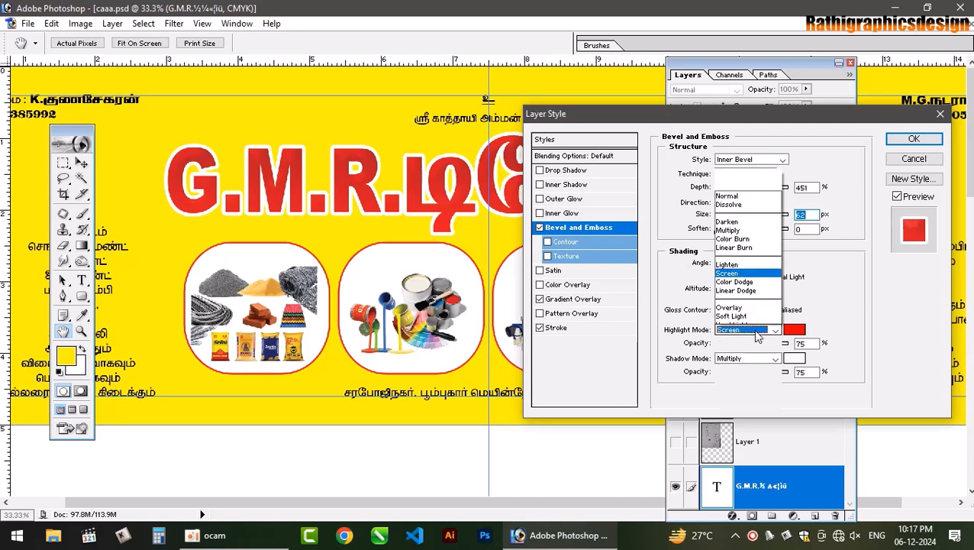
pyautogui.click(756, 331)
pyautogui.click(739, 309)
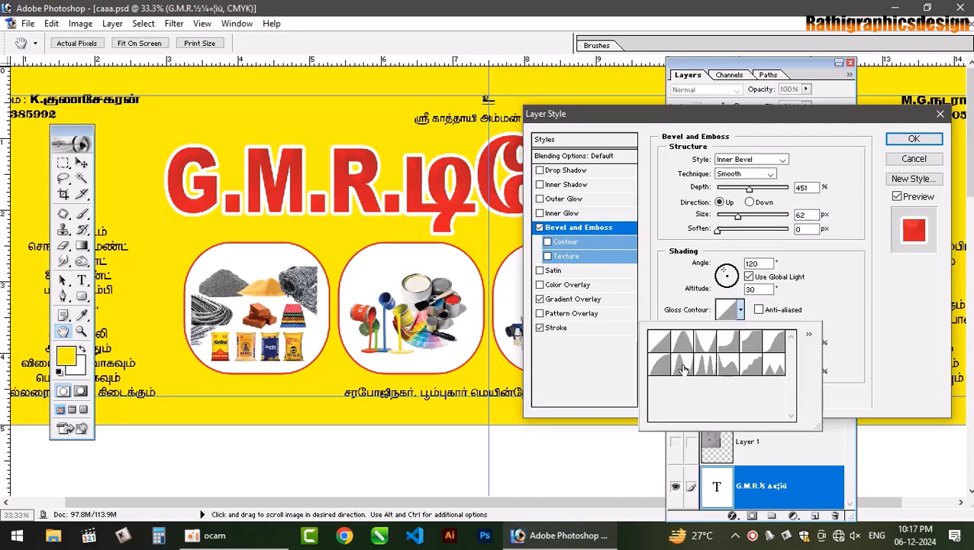
pyautogui.click(683, 368)
pyautogui.click(687, 348)
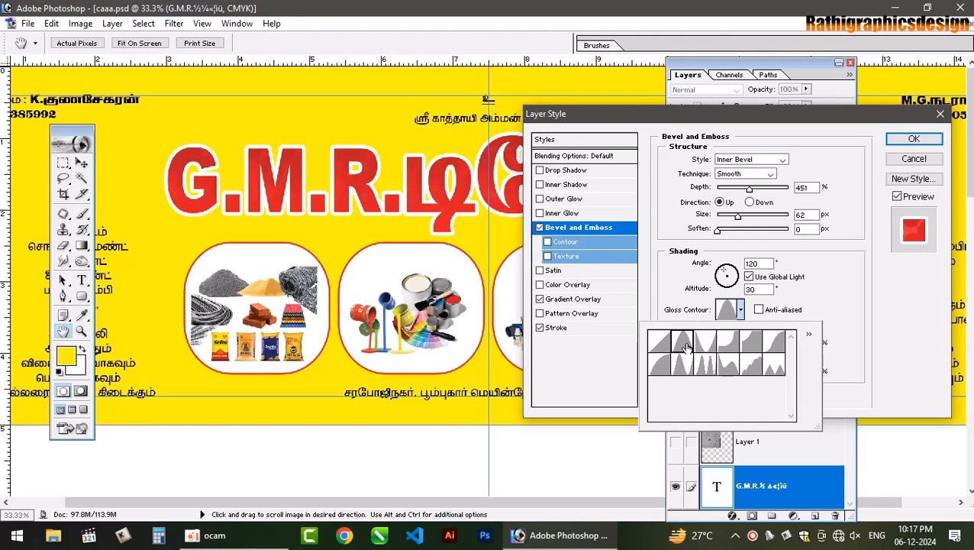
pyautogui.click(728, 349)
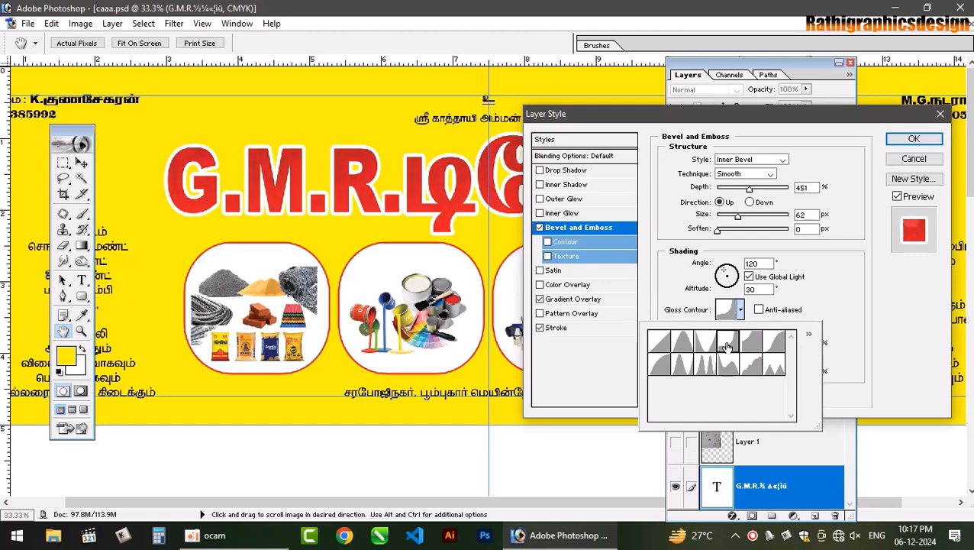
pyautogui.click(749, 348)
pyautogui.click(781, 349)
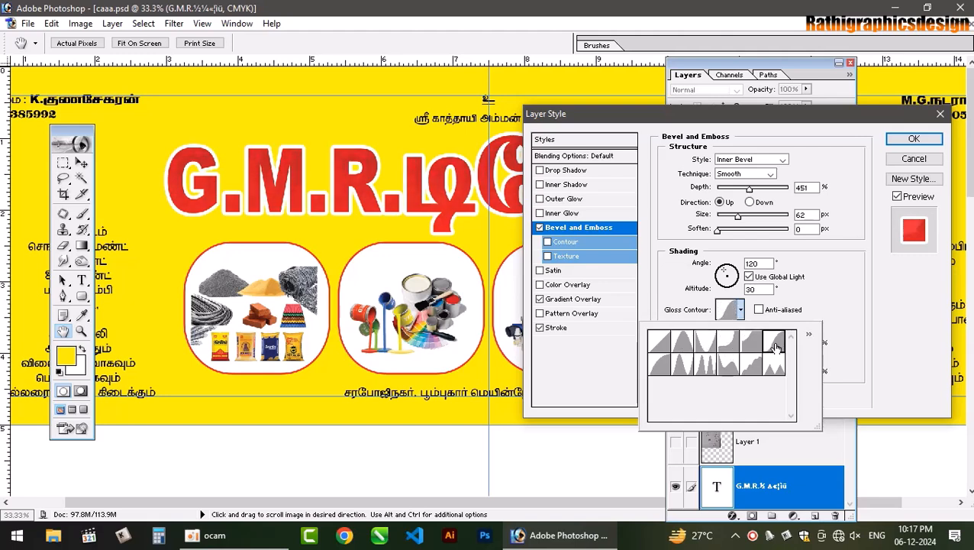
pyautogui.click(664, 368)
pyautogui.click(681, 366)
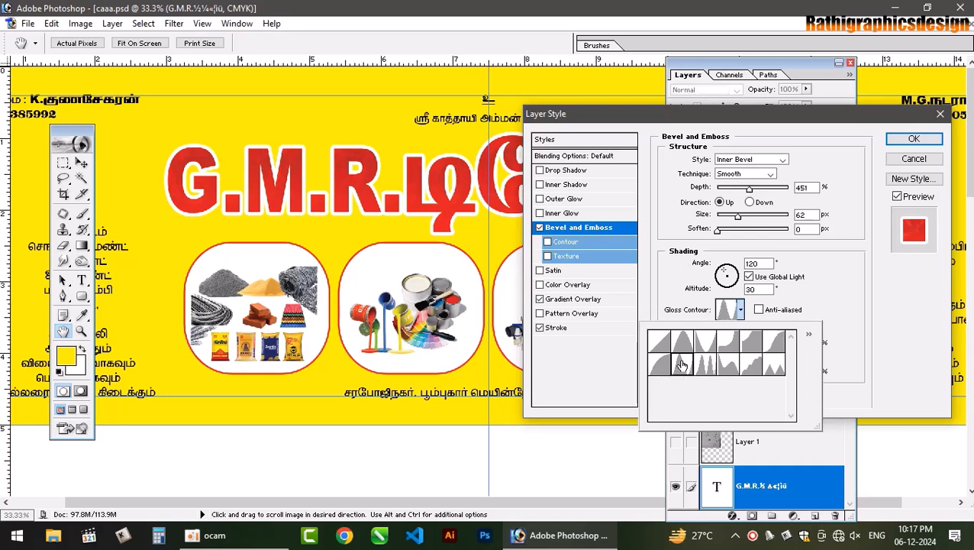
pyautogui.click(657, 368)
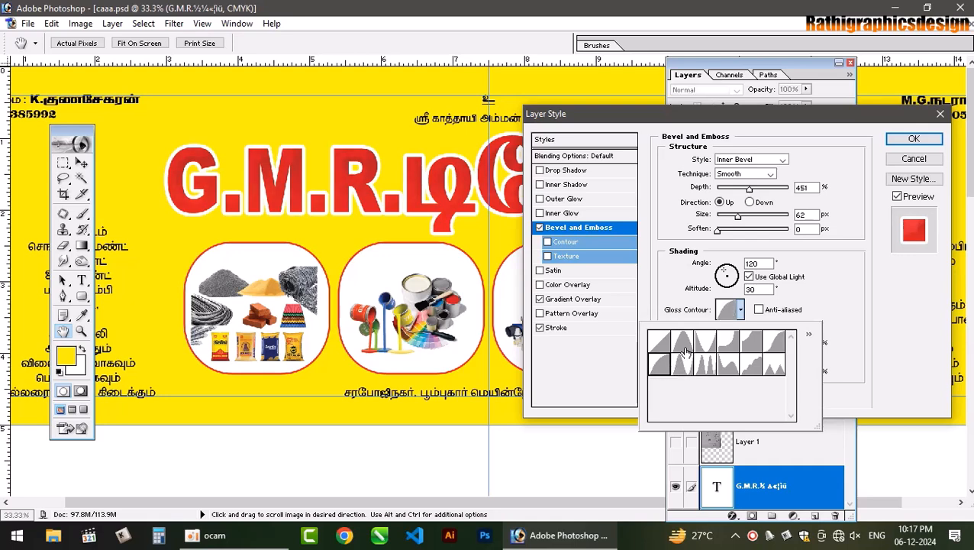
pyautogui.click(687, 348)
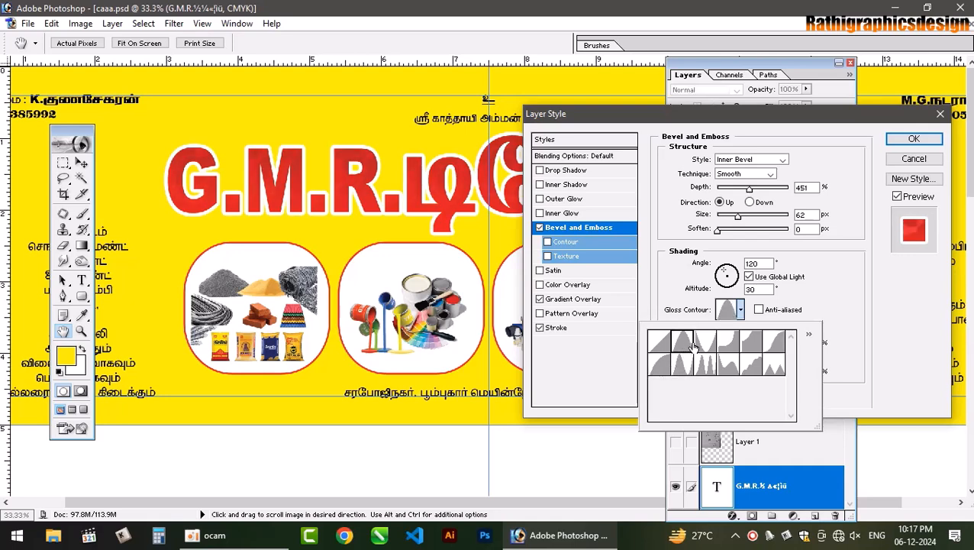
pyautogui.click(847, 305)
# - Set shadow mode to Soft Light, highlight mode to Overlay, shadow black at 20%, and shrink the size
pyautogui.click(759, 359)
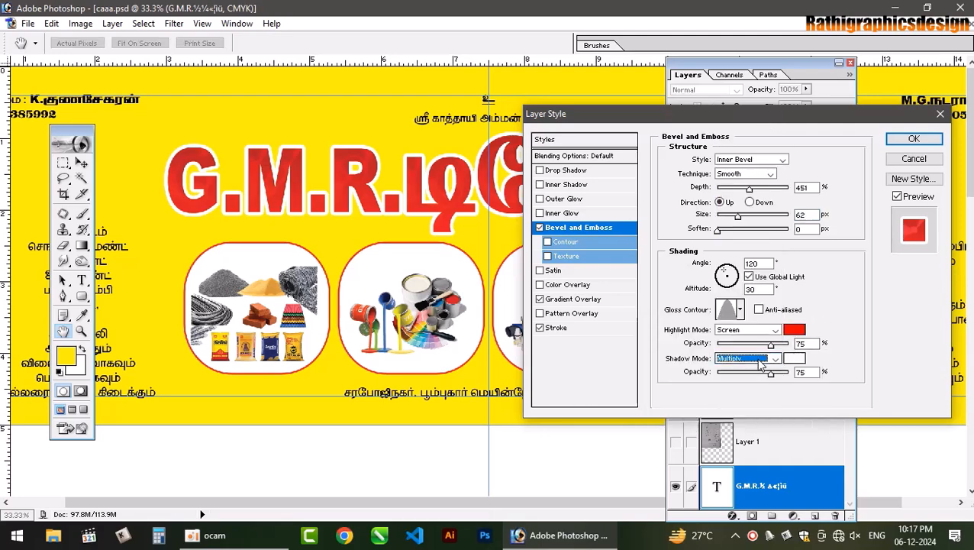
pyautogui.press('Down')
pyautogui.press('Down')
pyautogui.press('Down')
pyautogui.press('Down')
pyautogui.press('Down')
pyautogui.press('Down')
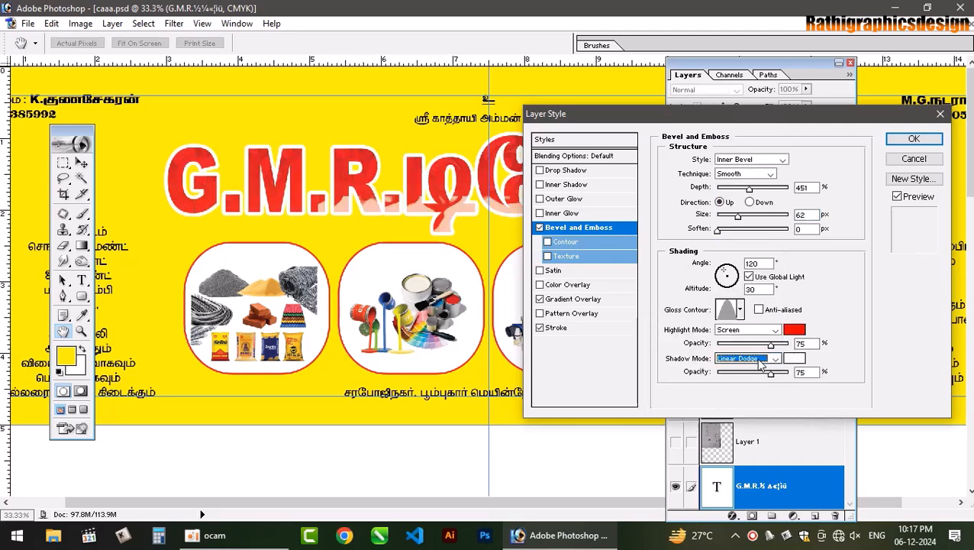
pyautogui.press('Down')
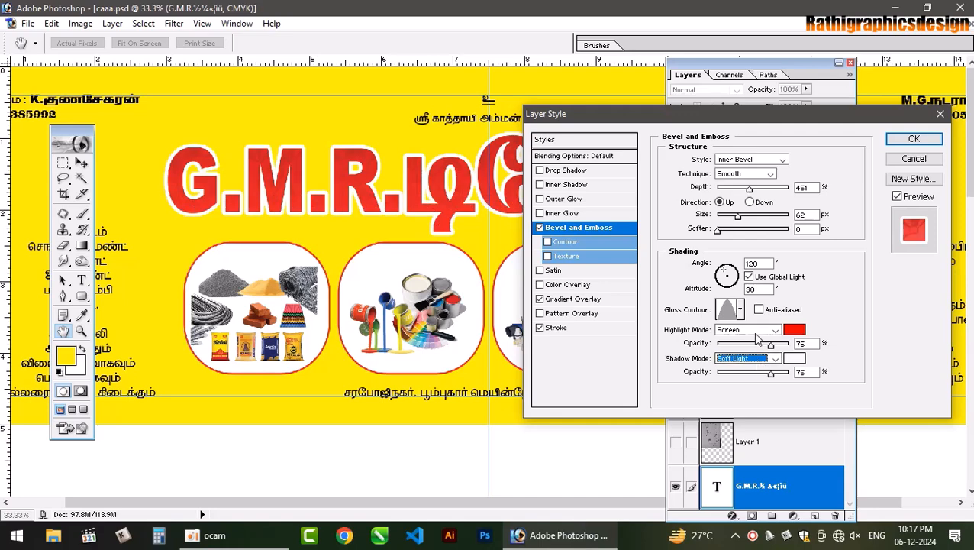
pyautogui.click(758, 333)
pyautogui.click(758, 334)
pyautogui.press('Down')
pyautogui.press('Down')
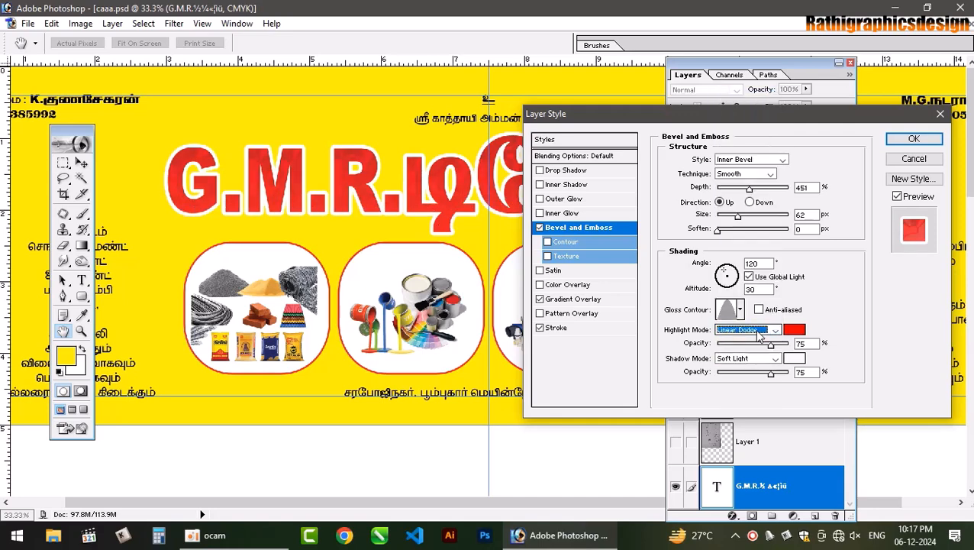
pyautogui.click(797, 361)
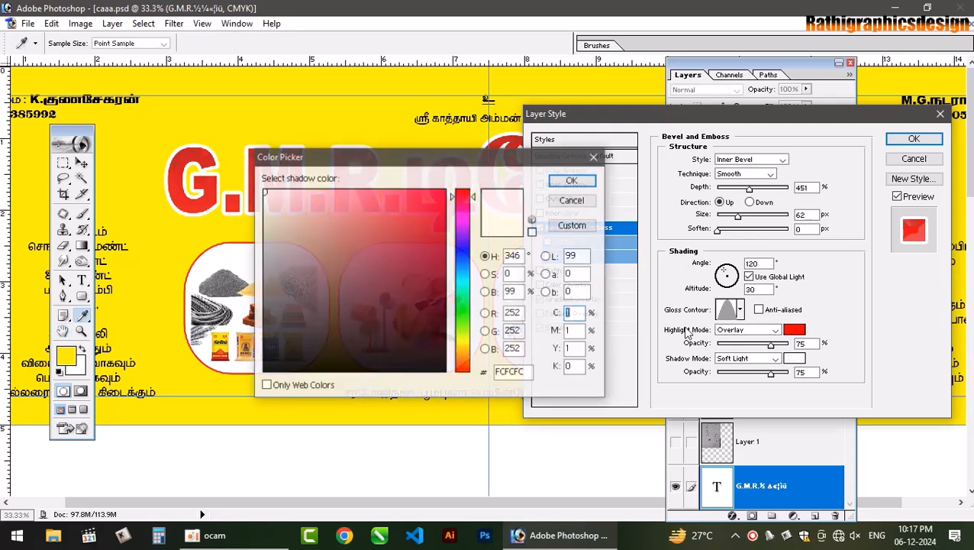
pyautogui.click(443, 371)
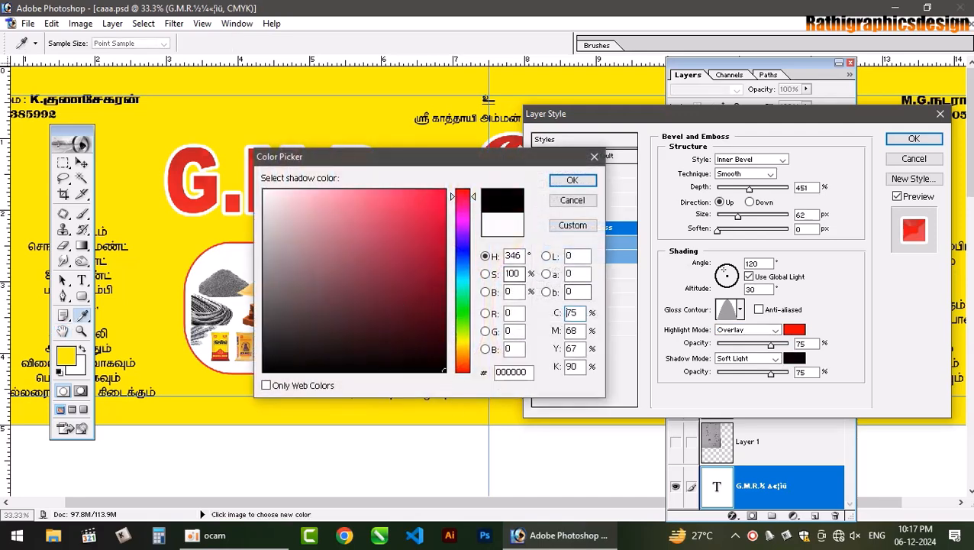
pyautogui.click(572, 180)
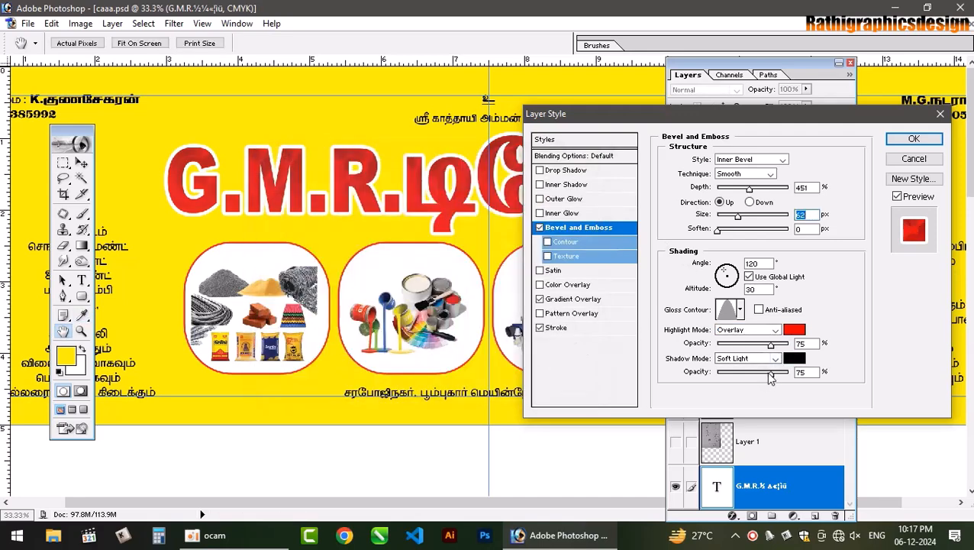
pyautogui.moveTo(771, 377); pyautogui.dragTo(731, 374)
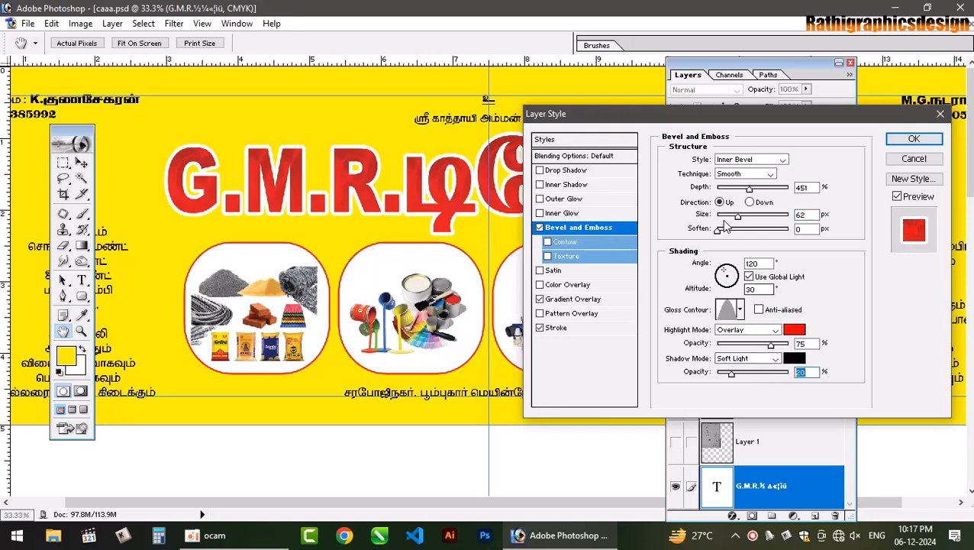
pyautogui.moveTo(735, 217); pyautogui.dragTo(729, 218)
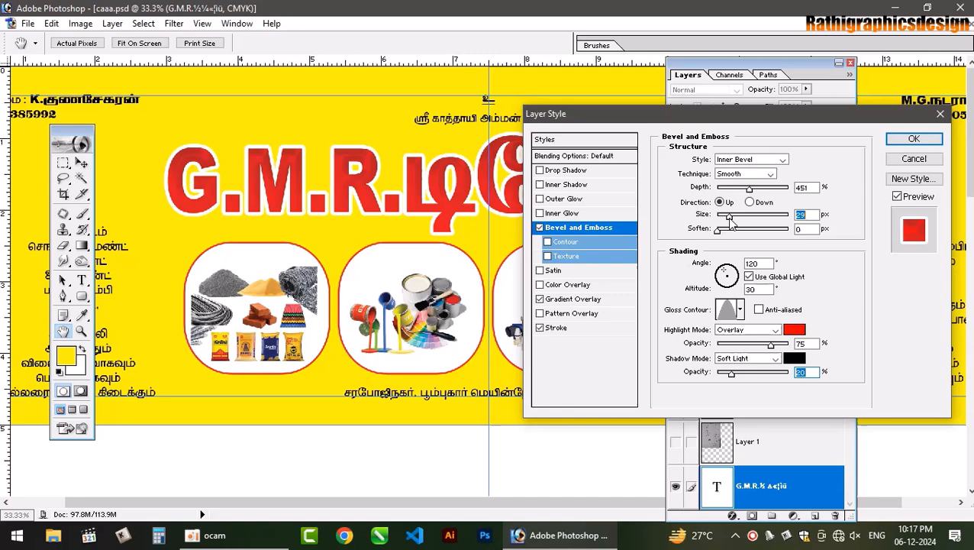
# - Set the highlight mode to Saturation and choose the peaked second-row gloss contour
pyautogui.click(746, 331)
pyautogui.click(745, 331)
pyautogui.press('Down')
pyautogui.press('Down')
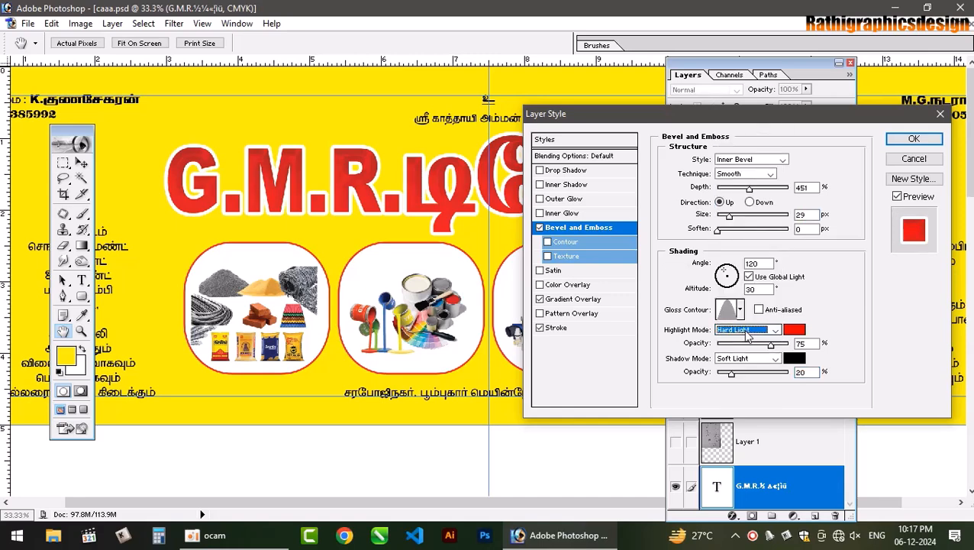
pyautogui.press('Down')
pyautogui.press('Down')
pyautogui.press('Down')
pyautogui.press('Down')
pyautogui.press('Down')
pyautogui.press('Down')
pyautogui.press('Down')
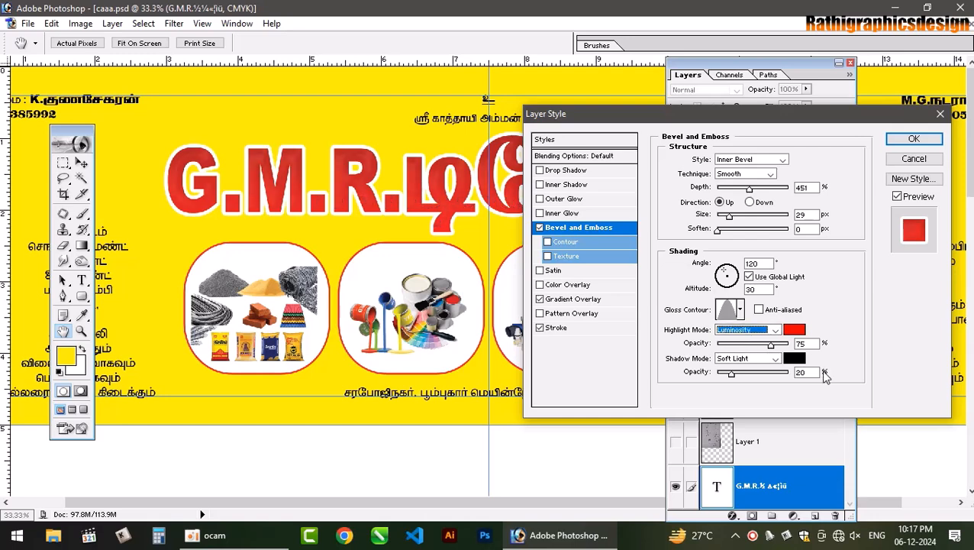
pyautogui.press('Up')
pyautogui.press('Up')
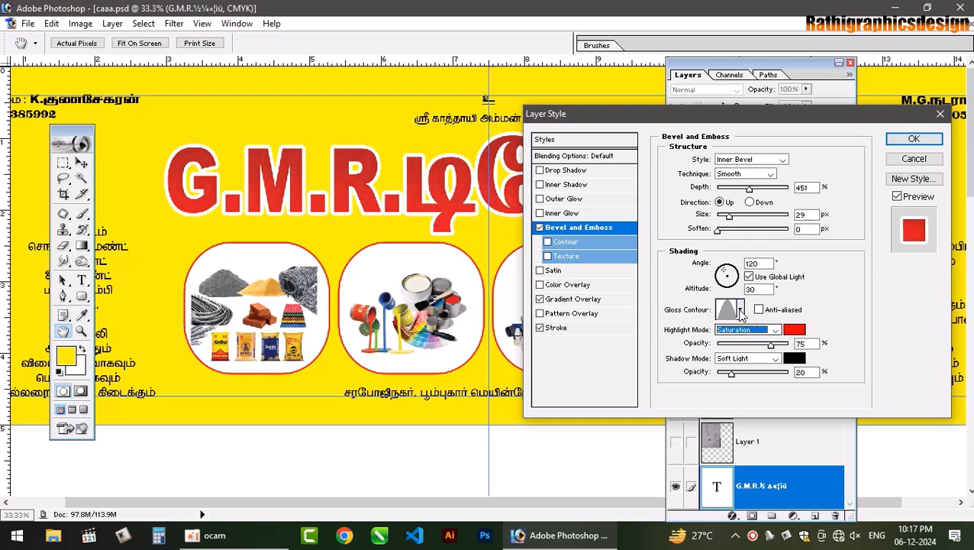
pyautogui.click(739, 309)
pyautogui.click(682, 363)
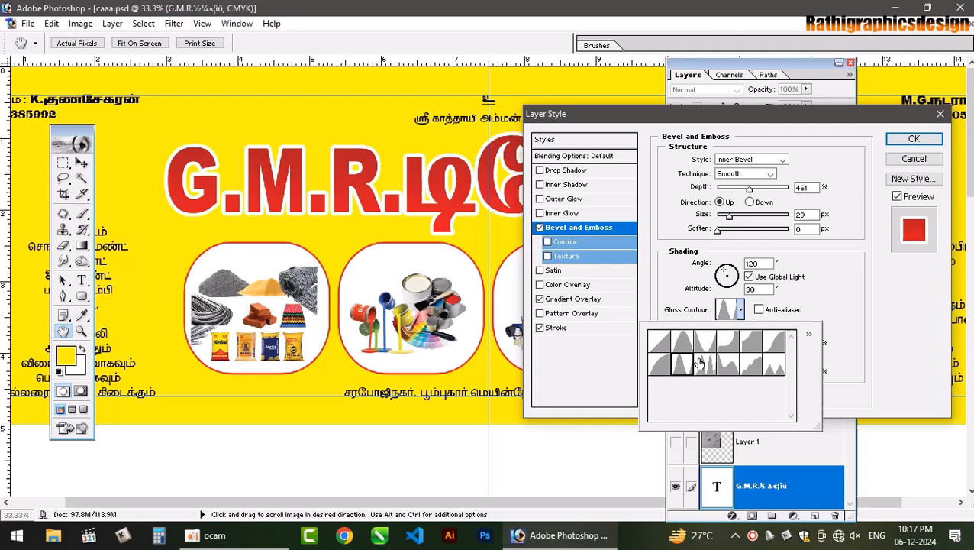
pyautogui.click(867, 345)
# - Make the bevel shadow white at 94% opacity and reduce the bevel size slightly
pyautogui.click(795, 360)
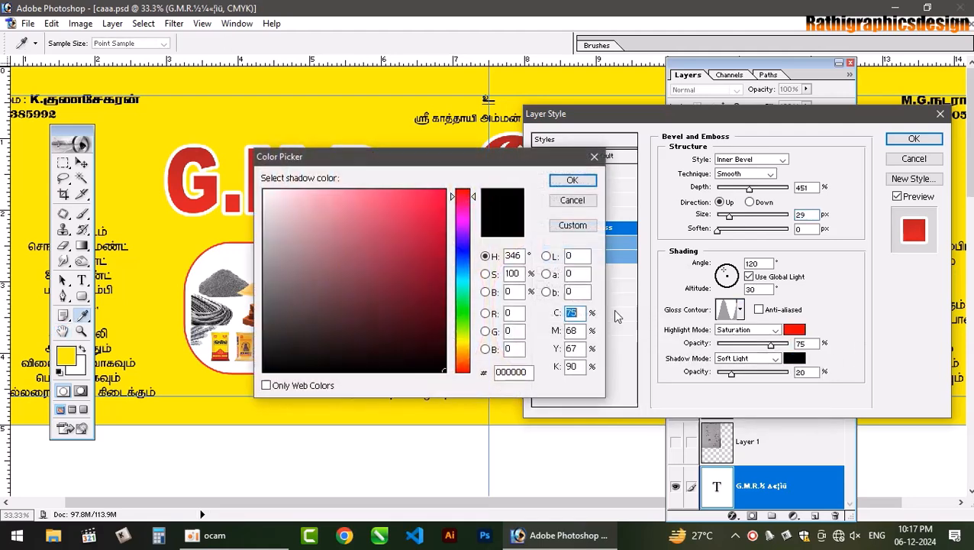
pyautogui.moveTo(329, 217); pyautogui.dragTo(262, 187)
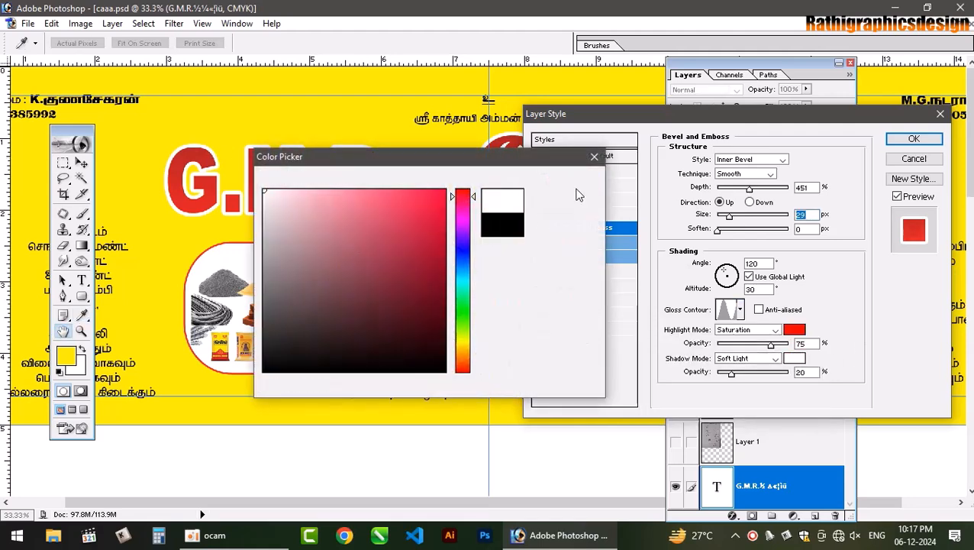
pyautogui.click(571, 179)
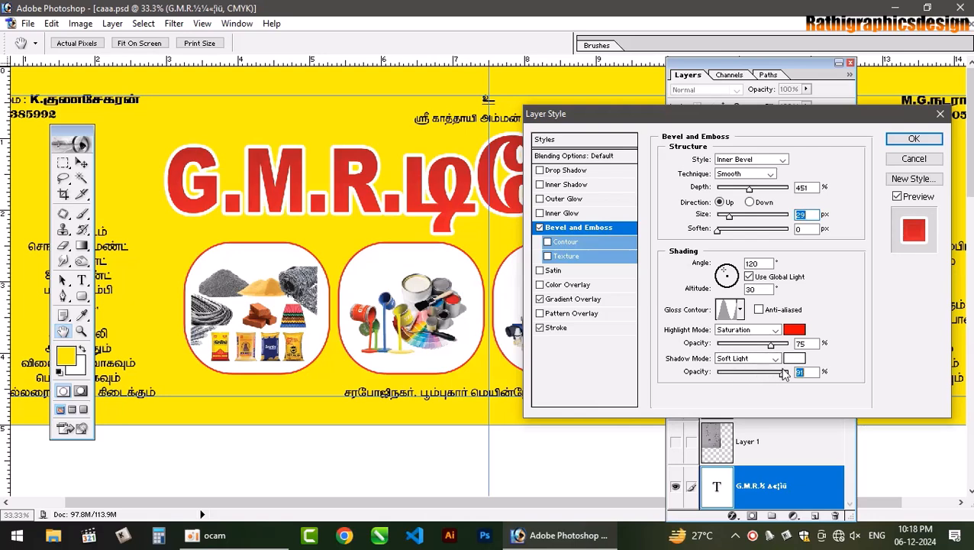
pyautogui.moveTo(784, 372); pyautogui.dragTo(784, 372)
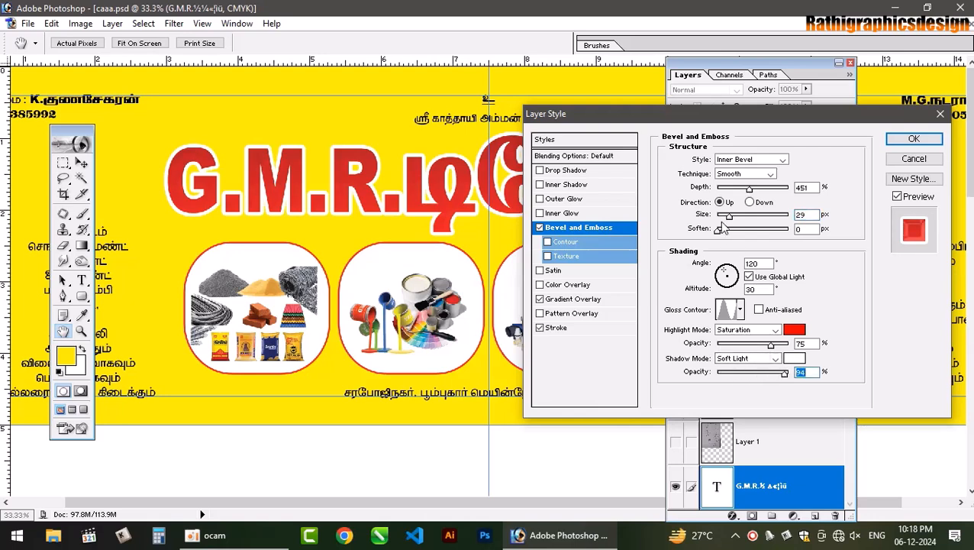
pyautogui.moveTo(744, 221); pyautogui.dragTo(735, 219)
# - Zoom to 100% on the title, enlarge the bevel to 16 px, and pick another gloss contour
pyautogui.hotkey('ctrl', '+')
pyautogui.hotkey('ctrl', '+')
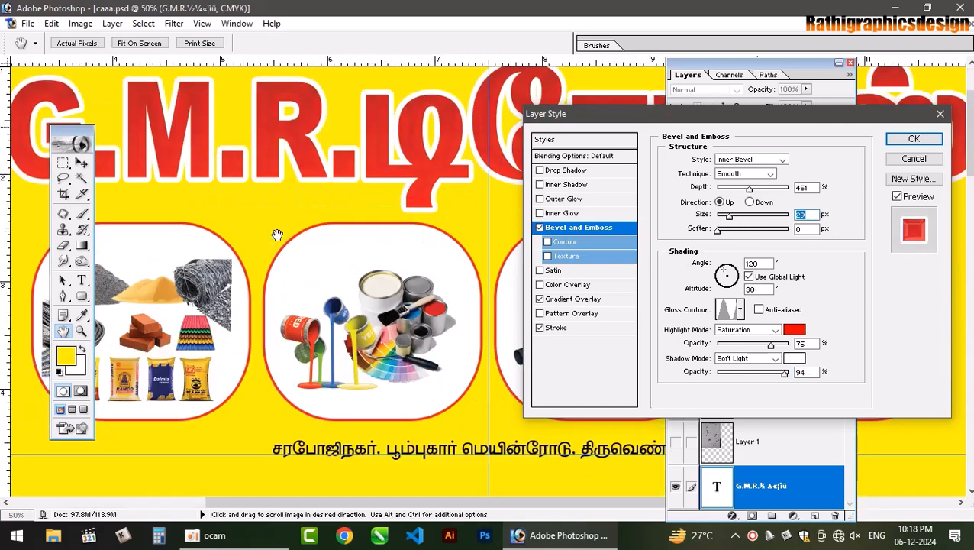
pyautogui.hotkey('ctrl', '+')
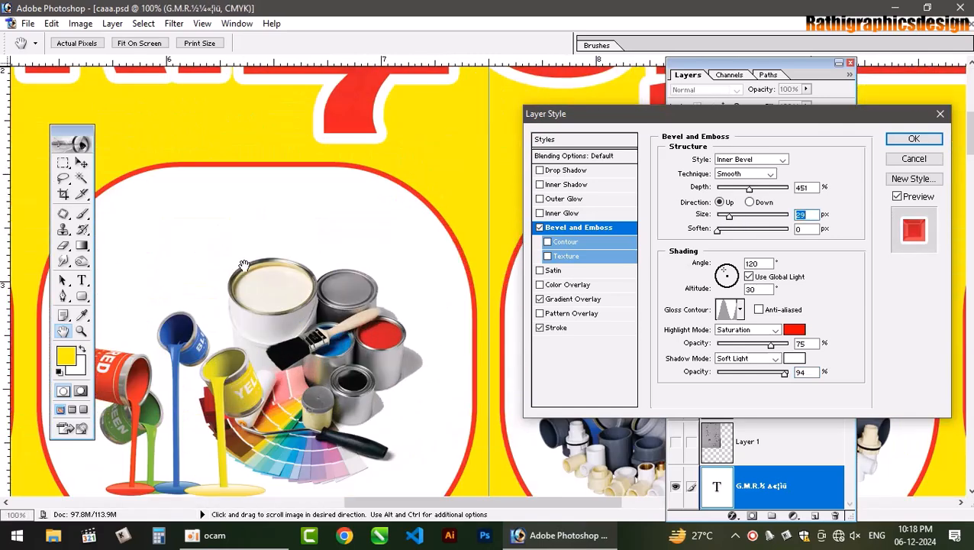
pyautogui.scroll(5, 320, 290)
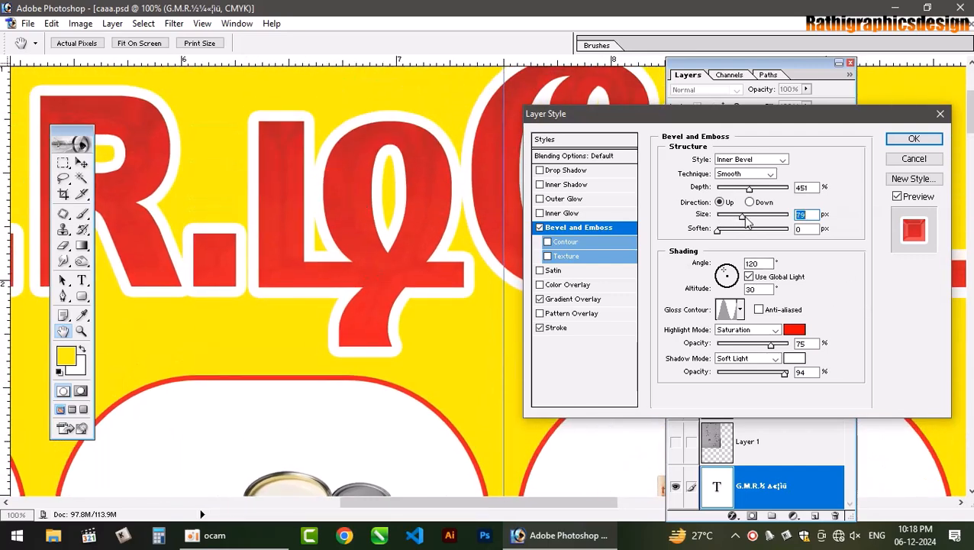
pyautogui.moveTo(736, 222); pyautogui.dragTo(726, 223)
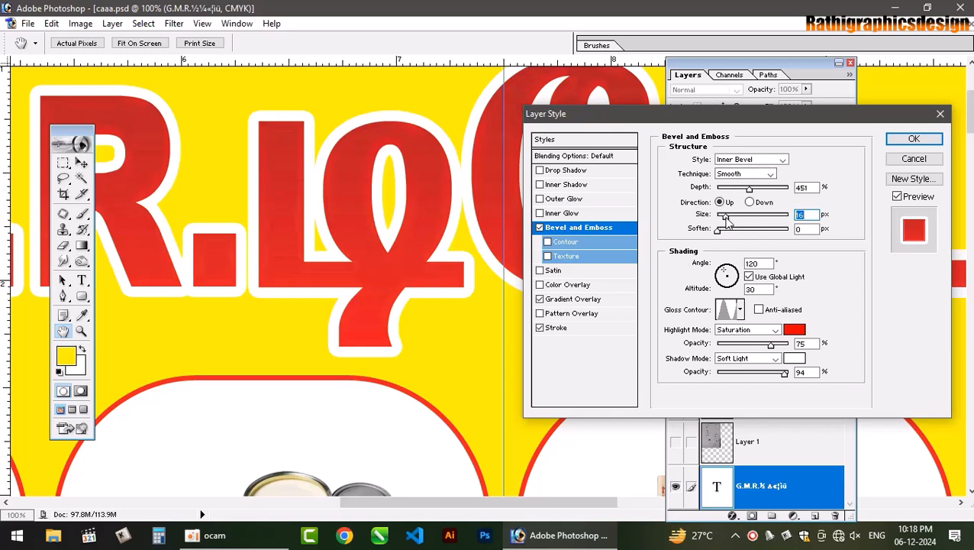
pyautogui.click(740, 309)
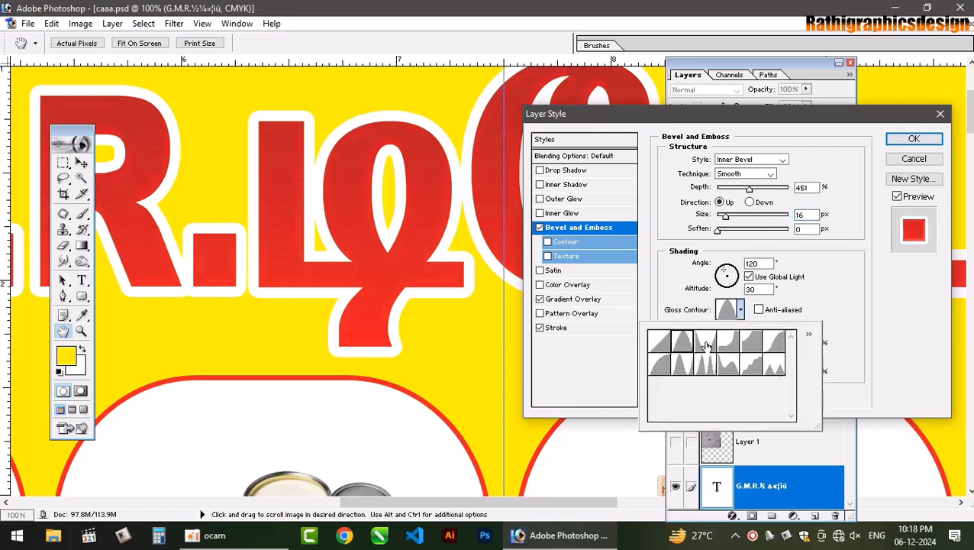
pyautogui.click(725, 345)
pyautogui.click(750, 343)
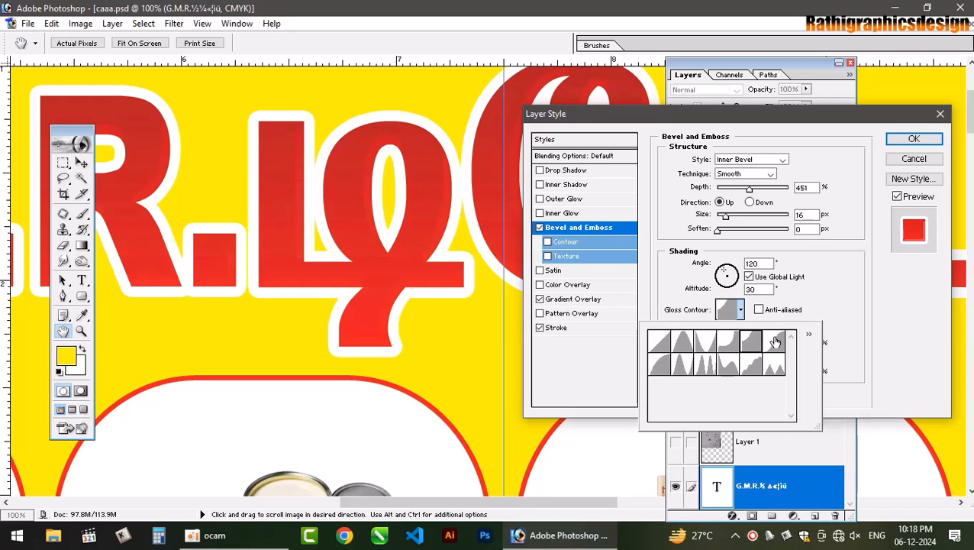
pyautogui.click(777, 343)
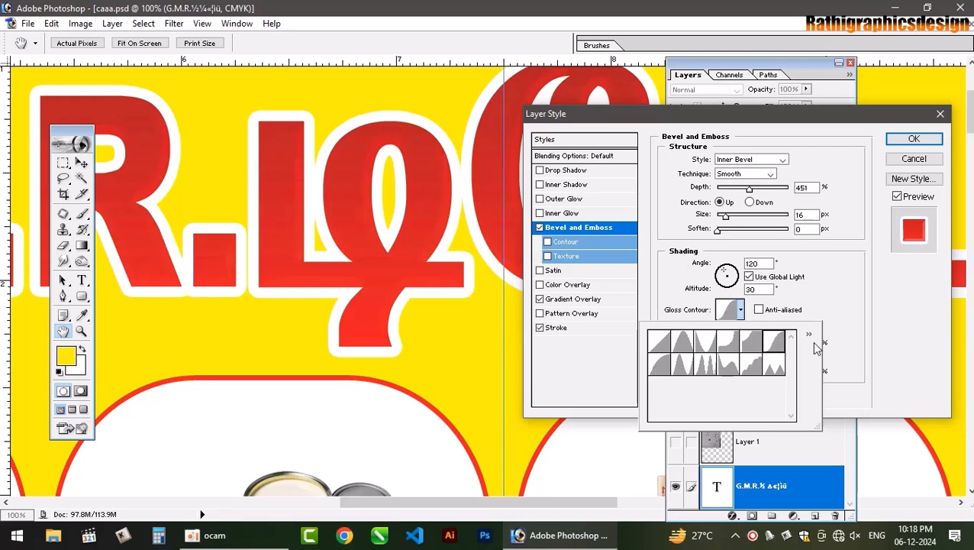
pyautogui.click(845, 335)
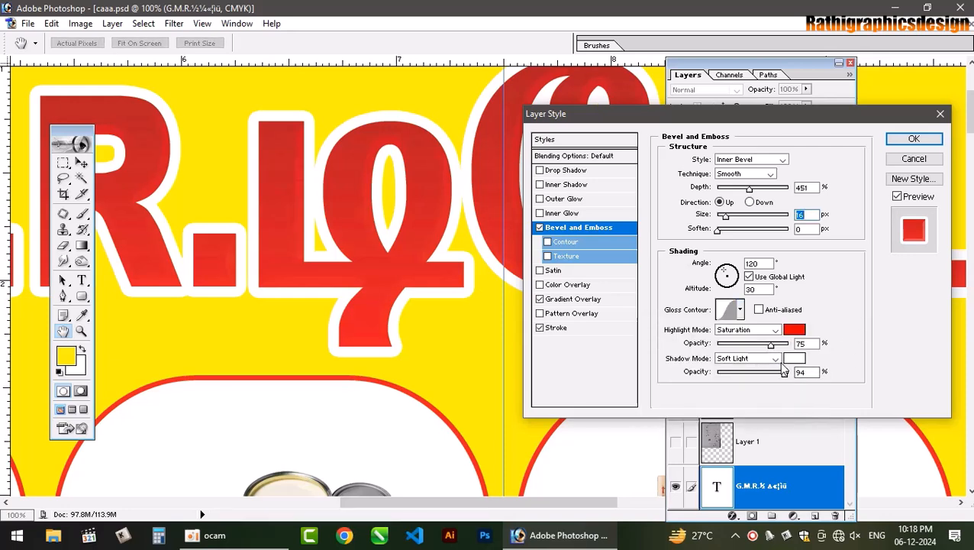
# - Preview several shadow blend modes, settle on Vivid Light, and lower the shadow opacity
pyautogui.click(771, 361)
pyautogui.click(768, 362)
pyautogui.press('Down')
pyautogui.press('Down')
pyautogui.press('Down')
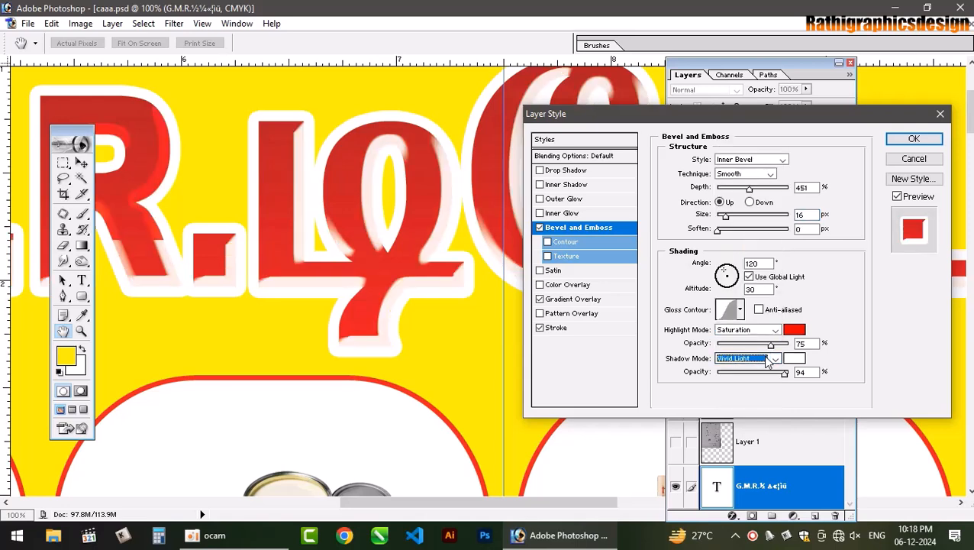
pyautogui.press('Up')
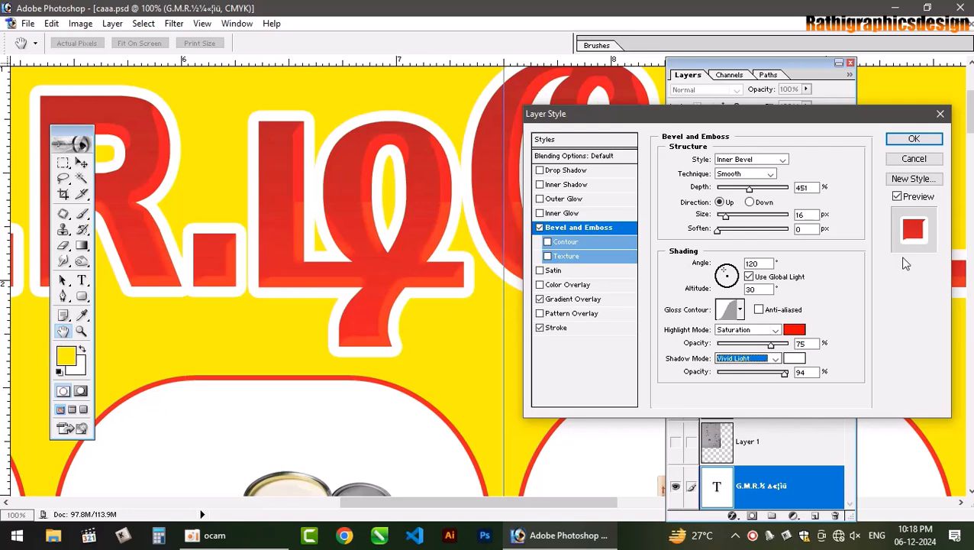
pyautogui.press('Down')
pyautogui.press('Down')
pyautogui.press('Down')
pyautogui.press('Down')
pyautogui.press('Down')
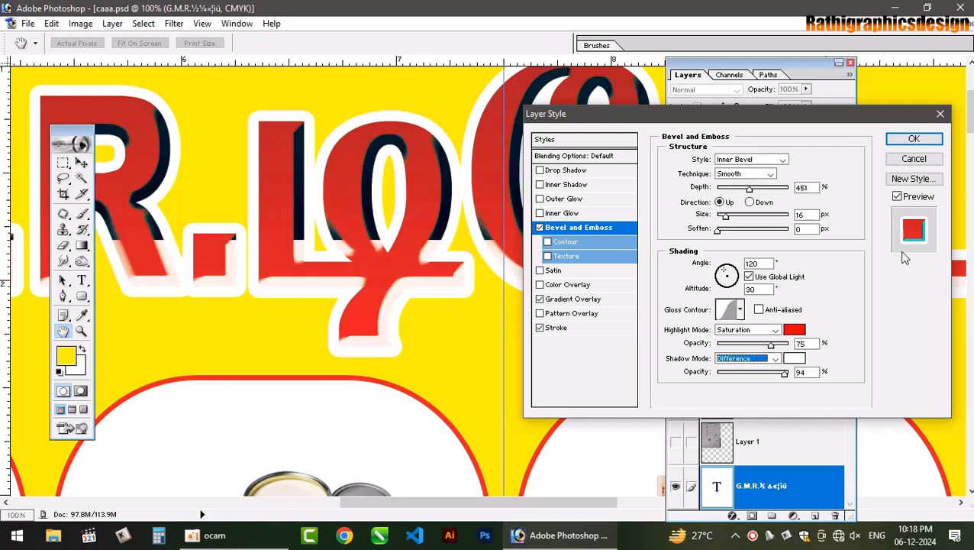
pyautogui.press('Down')
pyautogui.press('Down')
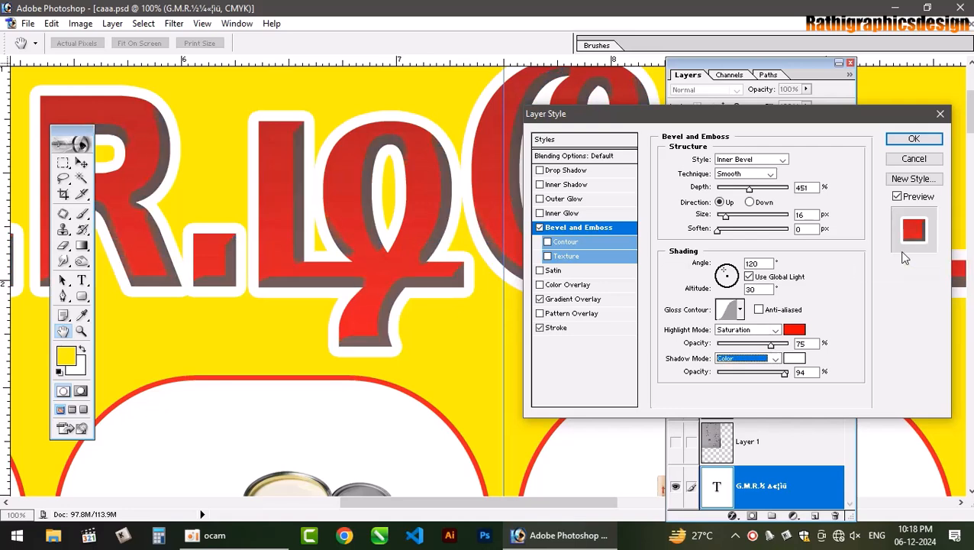
pyautogui.press('Down')
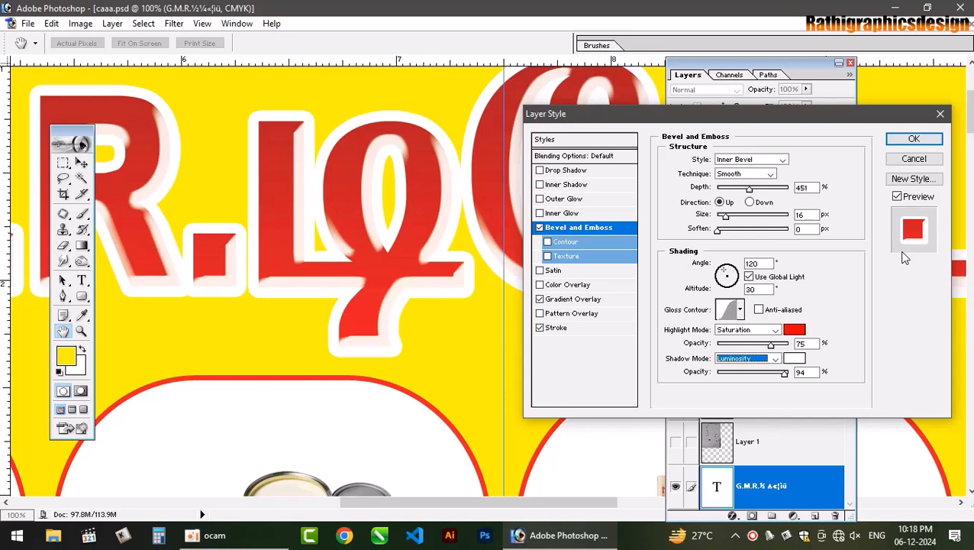
pyautogui.press('Up')
pyautogui.press('Up')
pyautogui.press('Up')
pyautogui.press('Up')
pyautogui.press('Up')
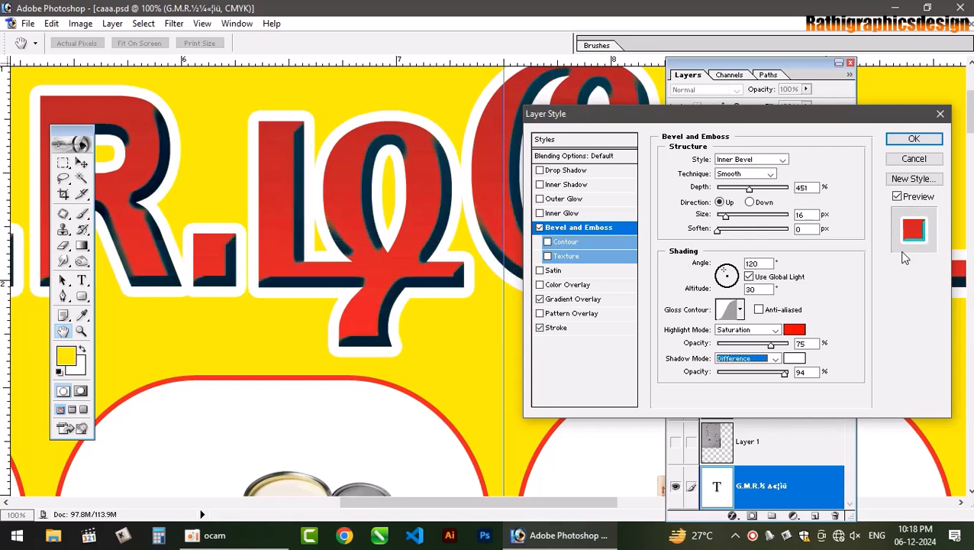
pyautogui.press('Up')
pyautogui.press('Up')
pyautogui.press('Up')
pyautogui.press('Up')
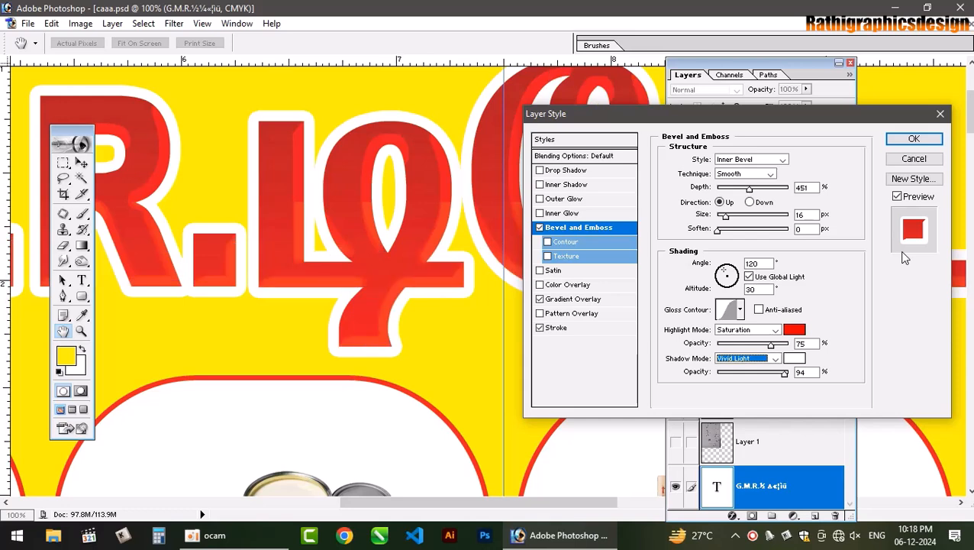
pyautogui.moveTo(784, 373); pyautogui.dragTo(742, 374)
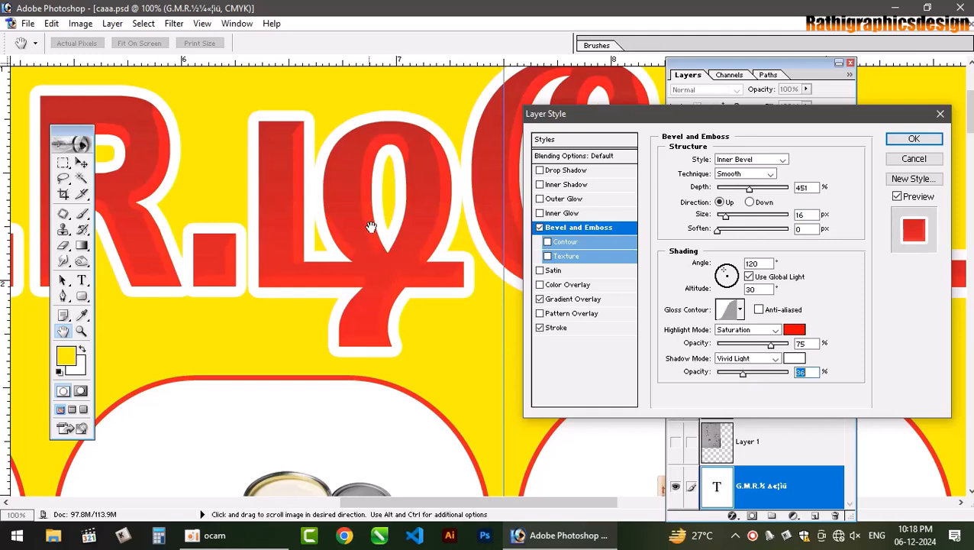
# - Apply the bevel style and zoom the banner to 25%
pyautogui.click(913, 138)
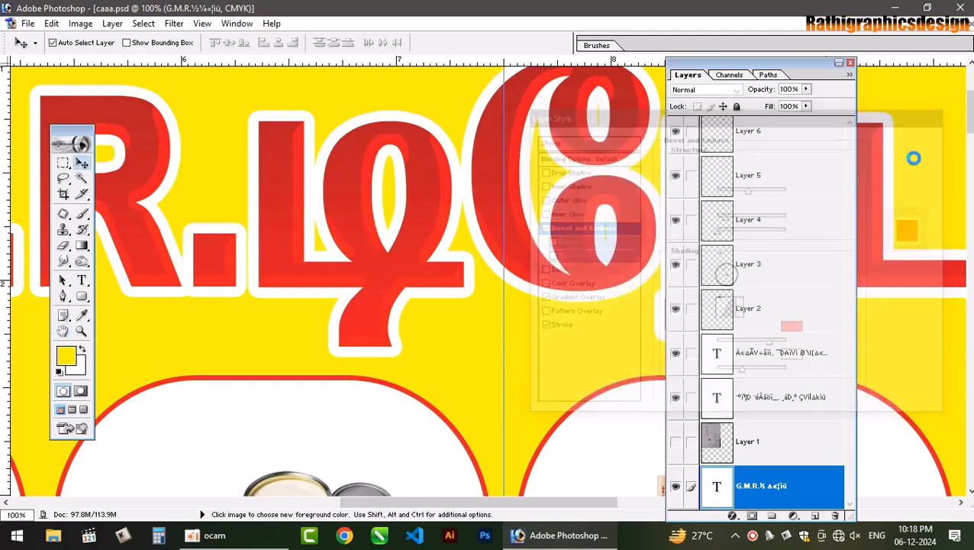
pyautogui.hotkey('ctrl', '-')
pyautogui.hotkey('ctrl', '-')
pyautogui.hotkey('ctrl', '-')
pyautogui.hotkey('ctrl', '0')
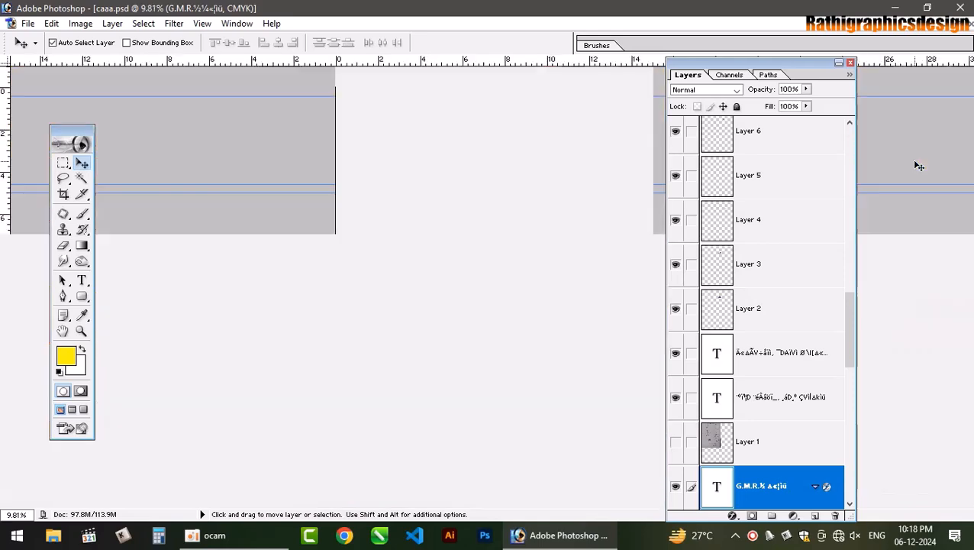
pyautogui.hotkey('ctrl', '+')
pyautogui.hotkey('ctrl', '+')
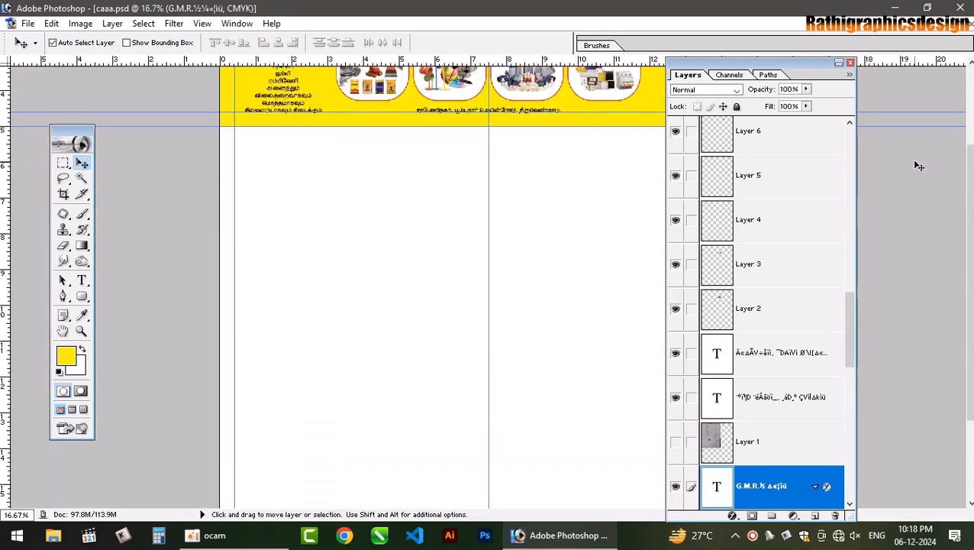
pyautogui.hotkey('ctrl', '+')
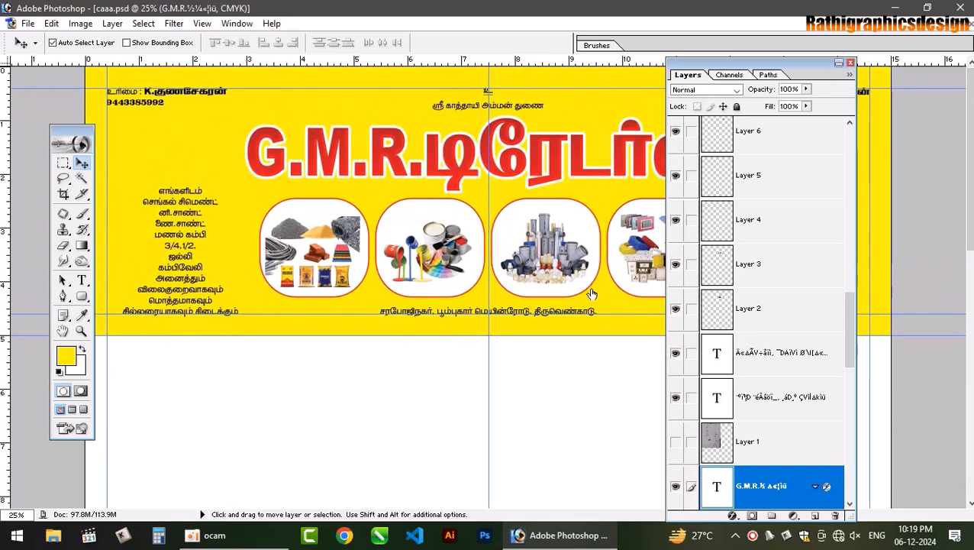
# - Give the G.M.R. title a Multiply drop shadow: 81% opacity, about 37 px distance, 1 px size
pyautogui.doubleClick(793, 485)
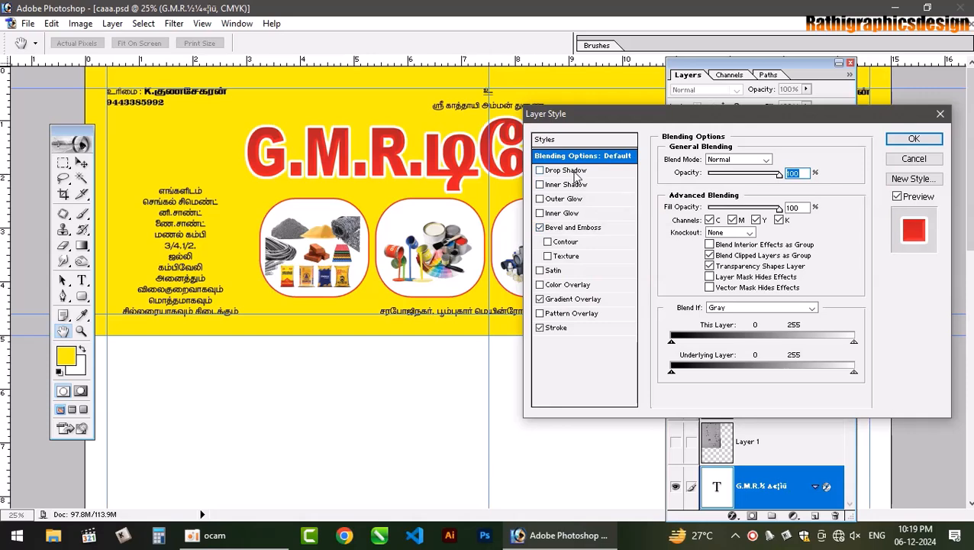
pyautogui.click(575, 171)
pyautogui.moveTo(761, 118); pyautogui.dragTo(654, 232)
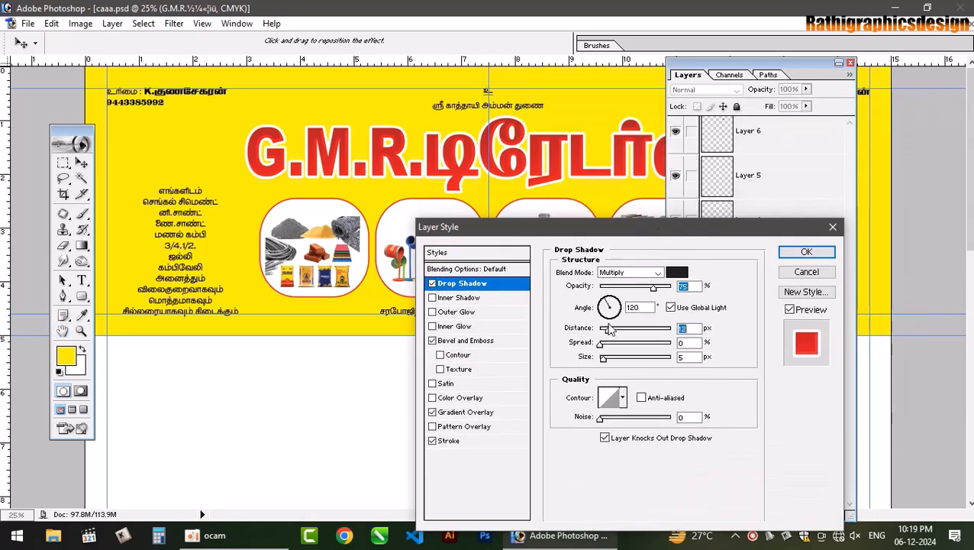
pyautogui.moveTo(608, 328); pyautogui.dragTo(624, 325)
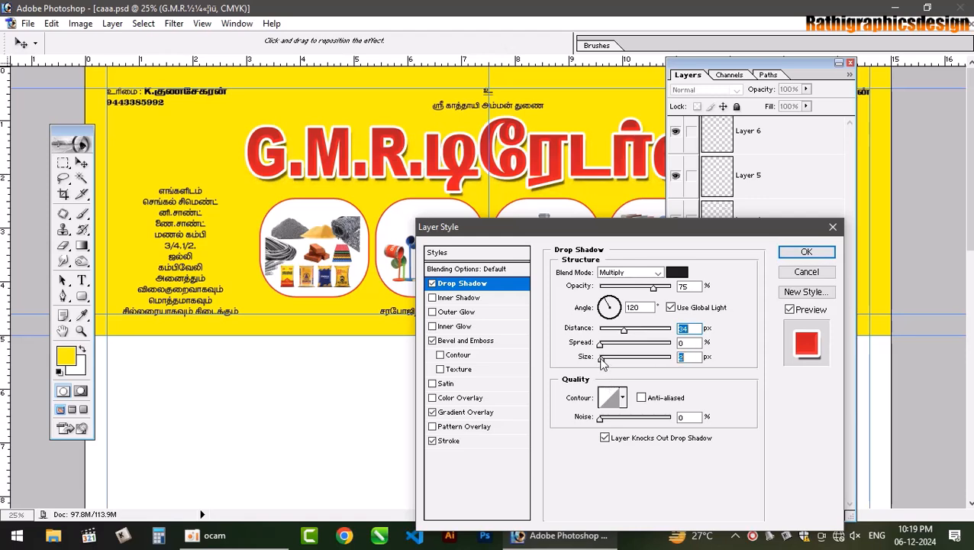
pyautogui.moveTo(602, 358); pyautogui.dragTo(597, 358)
pyautogui.moveTo(654, 294); pyautogui.dragTo(622, 293)
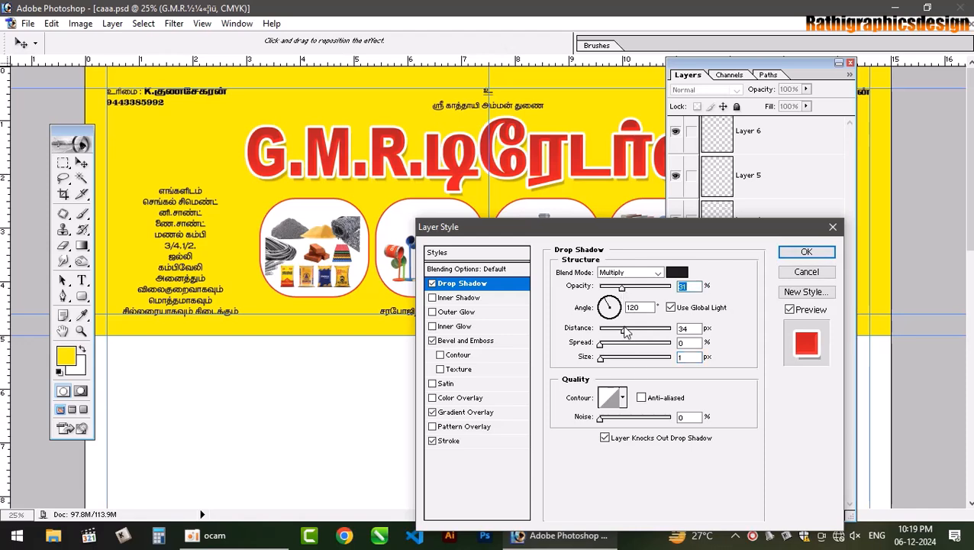
pyautogui.moveTo(624, 330); pyautogui.dragTo(630, 333)
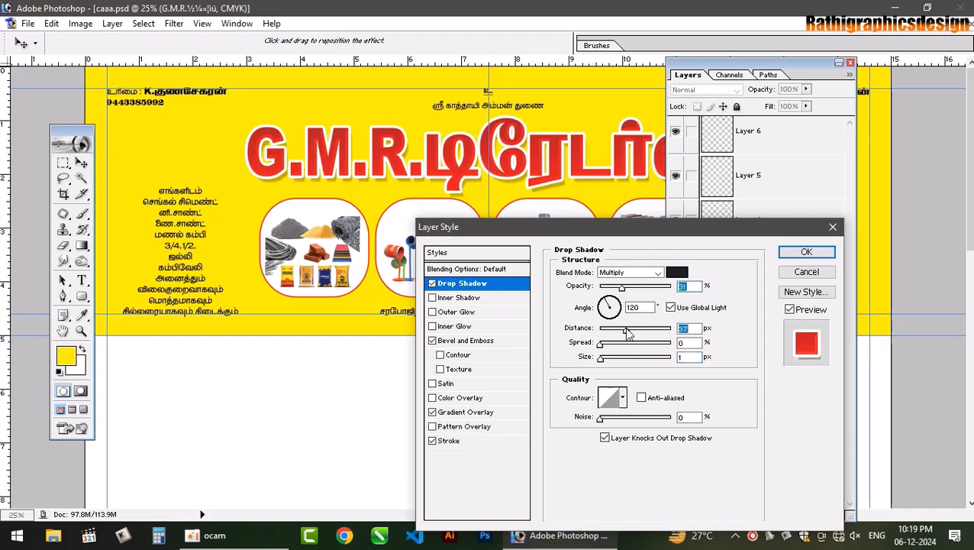
pyautogui.click(806, 252)
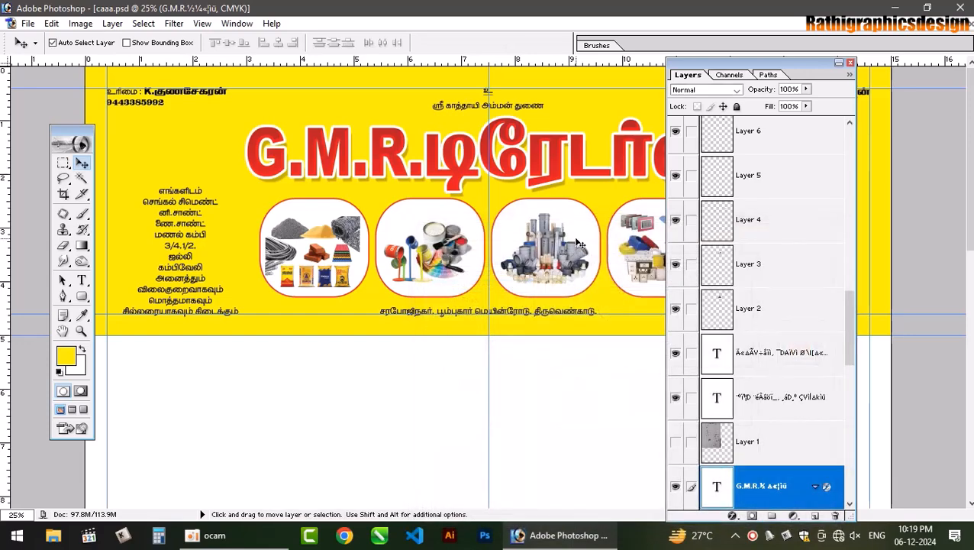
# - View the whole banner at 33.3% and select Layer 21 by clicking the first product image
pyautogui.hotkey('ctrl', '+')
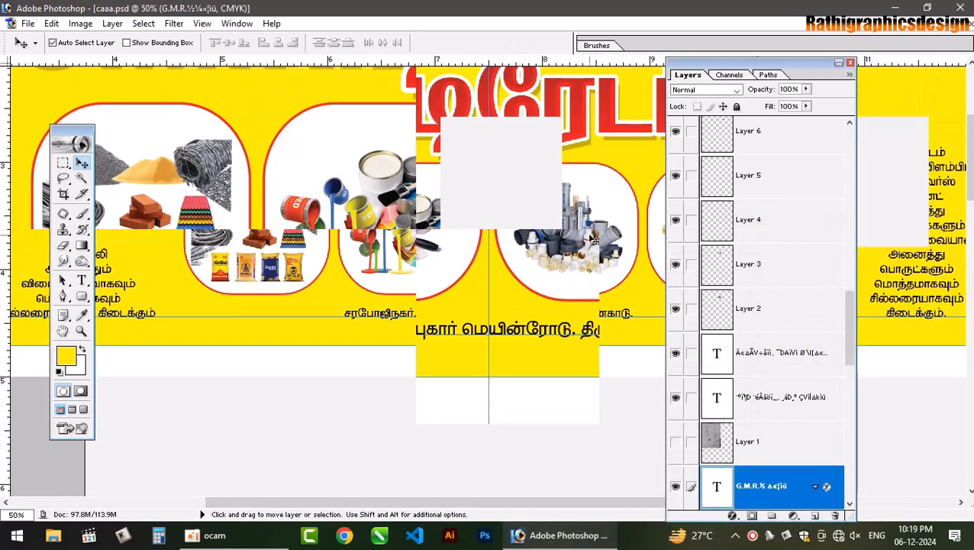
pyautogui.moveTo(413, 225); pyautogui.dragTo(370, 425)
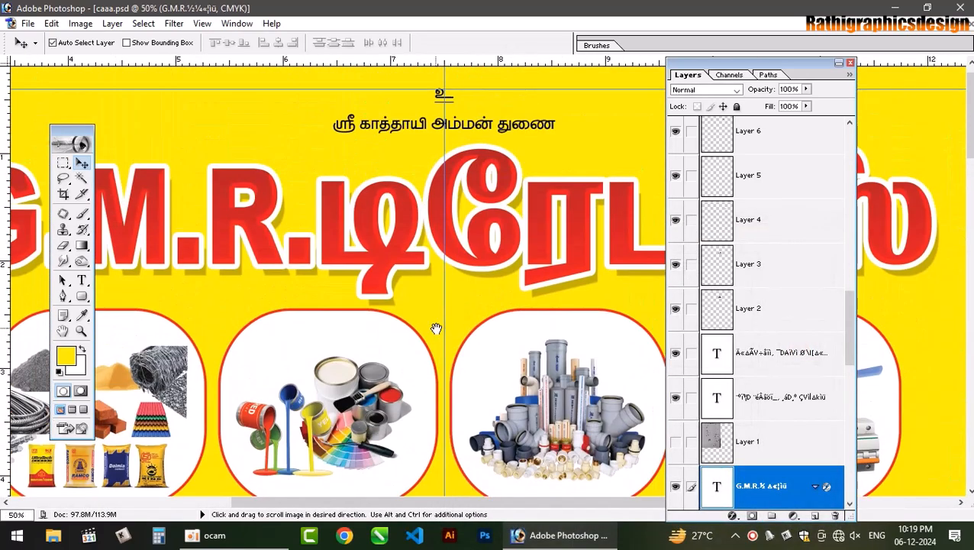
pyautogui.hotkey('ctrl', '-')
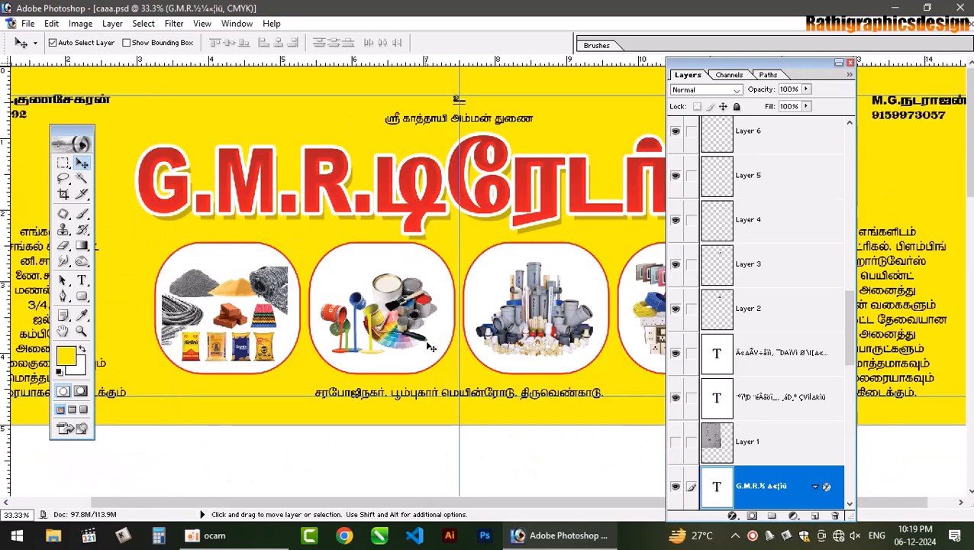
pyautogui.click(275, 298)
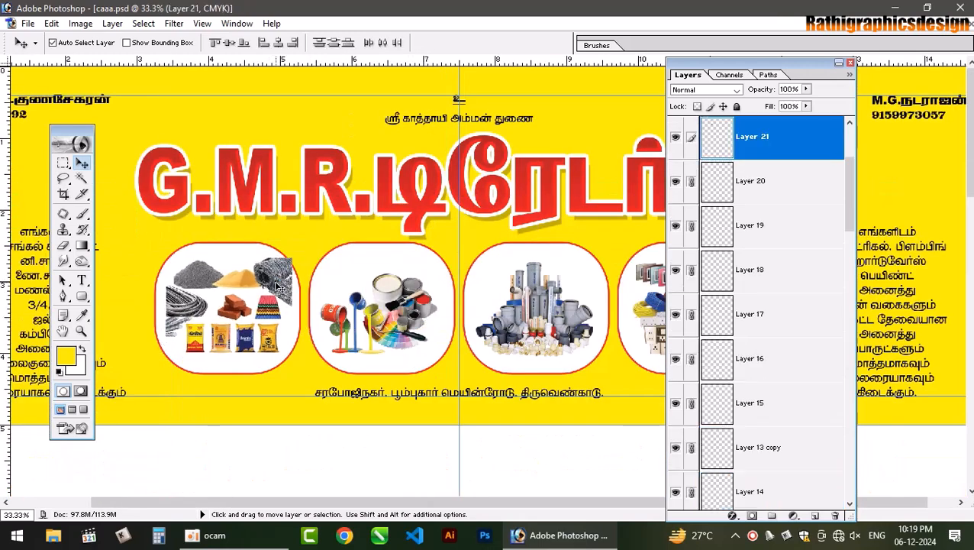
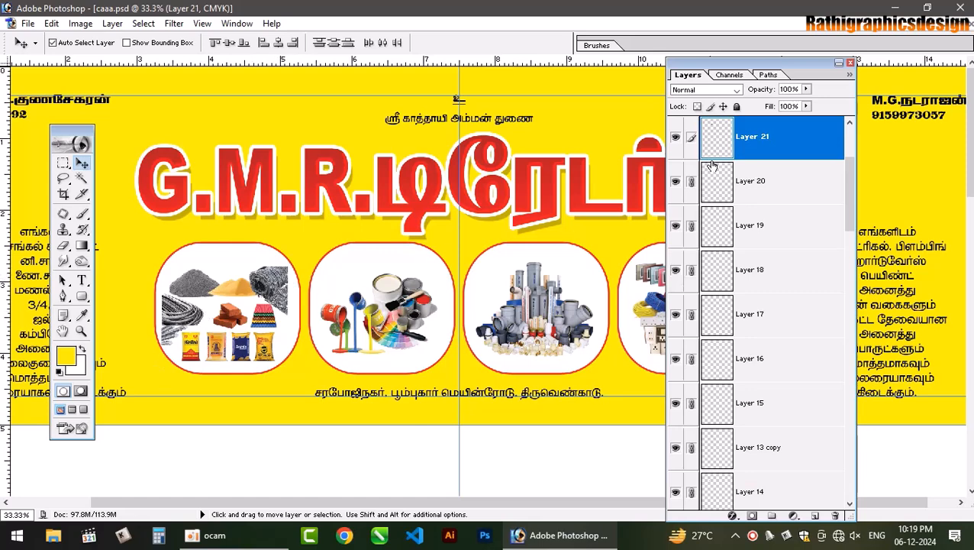
# - Merge the linked picture layers, enlarge the first picture slightly and nudge it two pixels right
pyautogui.hotkey('ctrl', 'e')
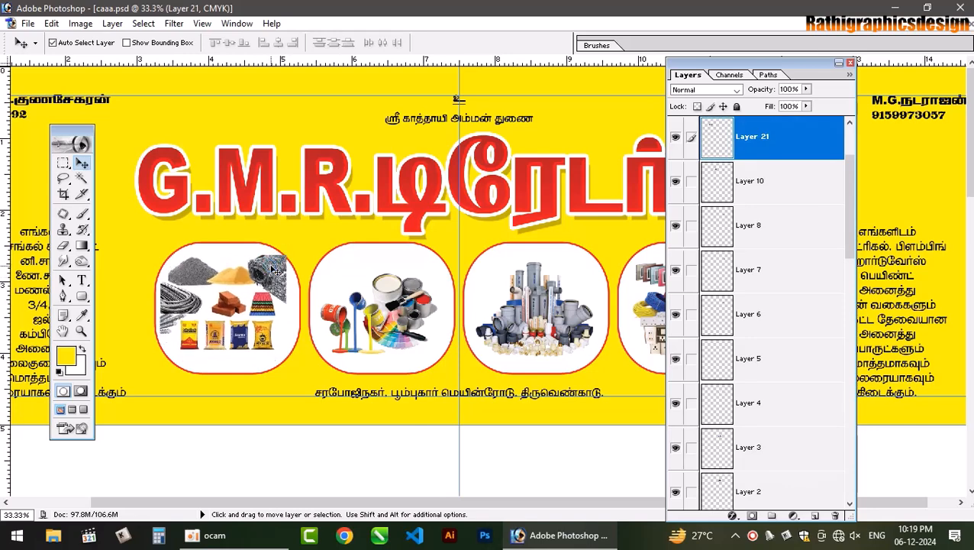
pyautogui.hotkey('ctrl', 't')
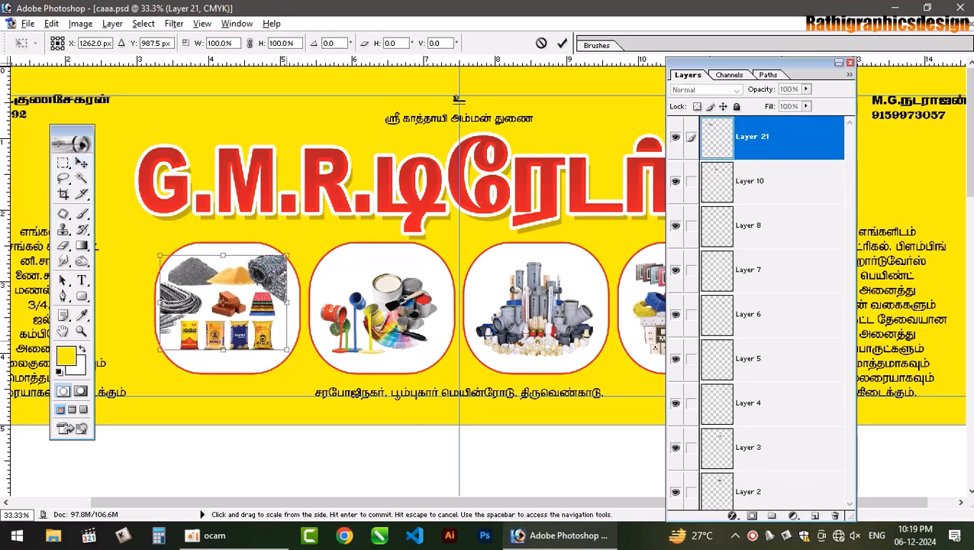
pyautogui.moveTo(290, 354); pyautogui.dragTo(296, 355)
pyautogui.press('Return')
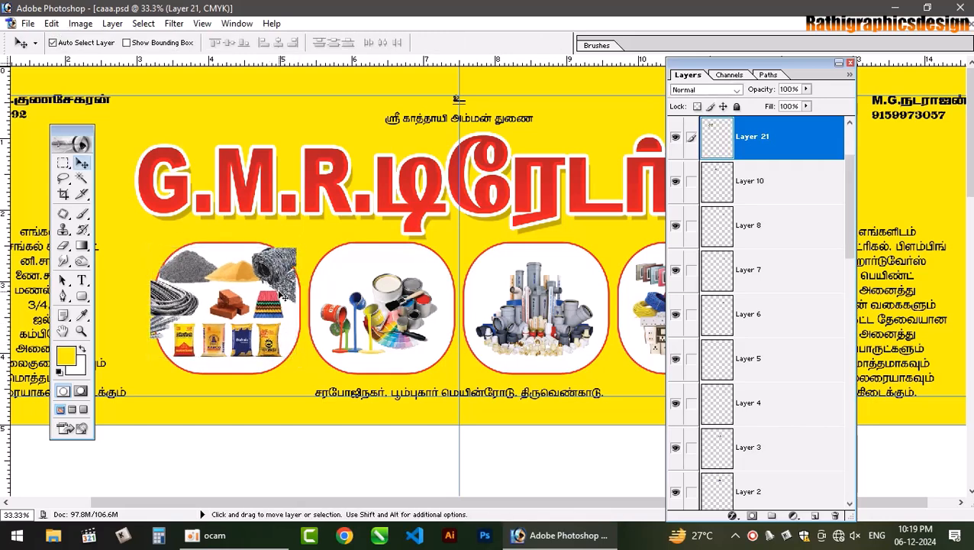
pyautogui.press('Right')
pyautogui.press('Right')
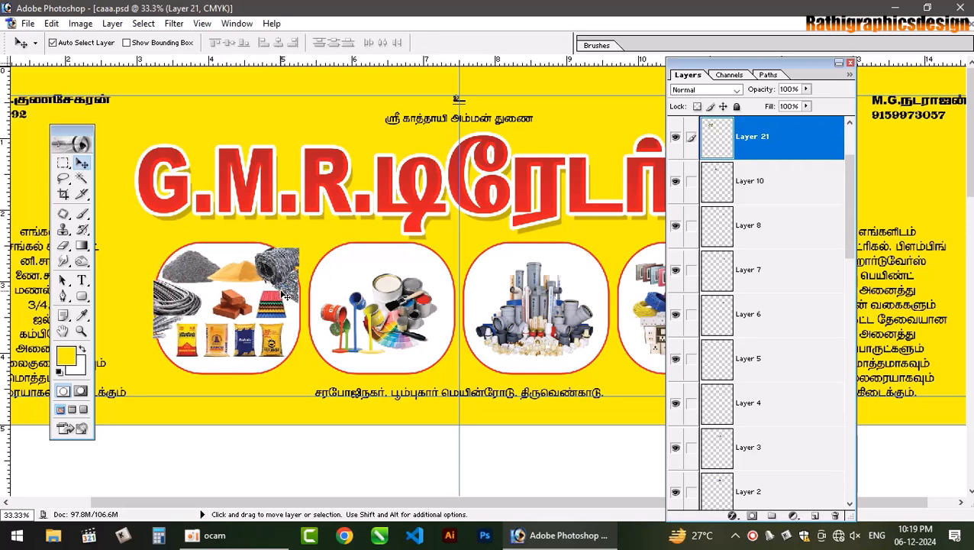
pyautogui.press('Right')
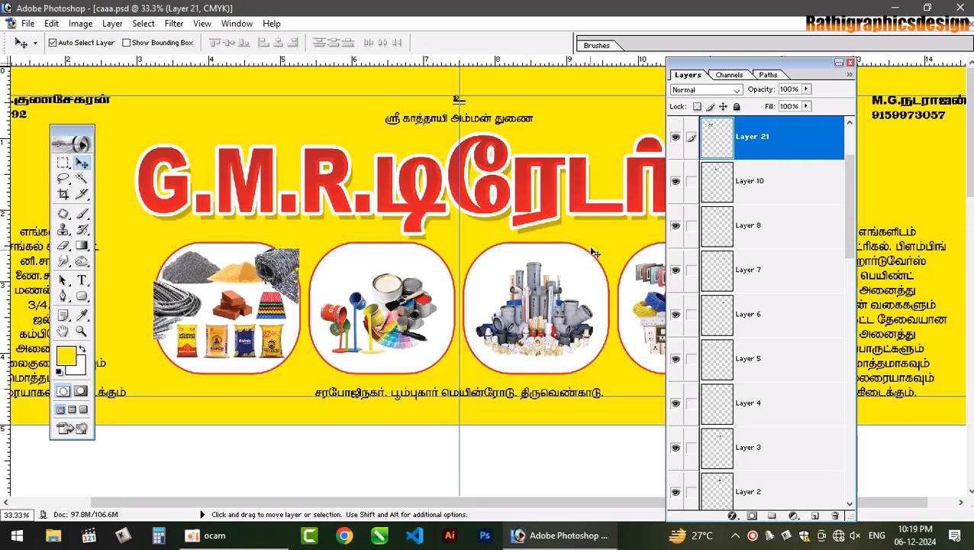
# - Mask Layer 21 to the first rounded frame's shape and toggle the red frame to check the fit
pyautogui.click(296, 333)
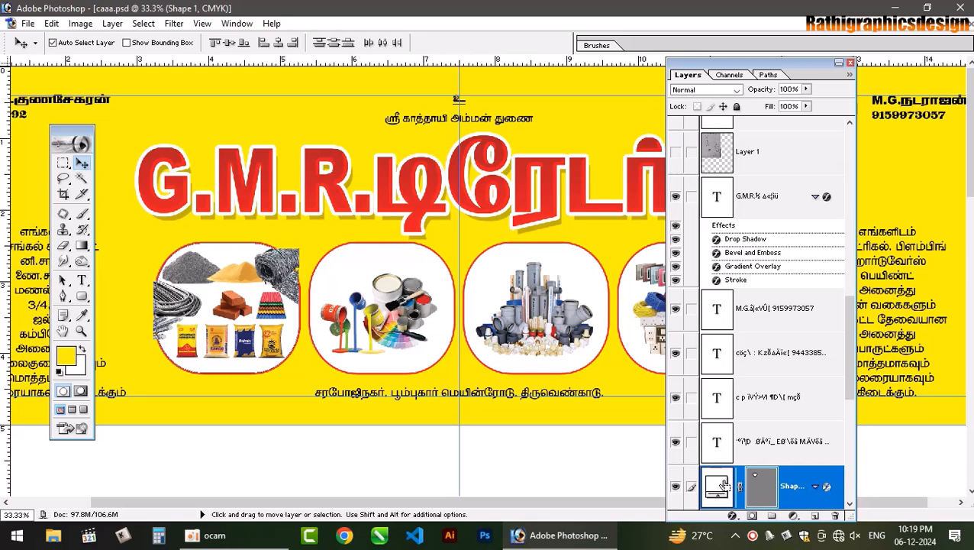
pyautogui.rightClick(272, 264)
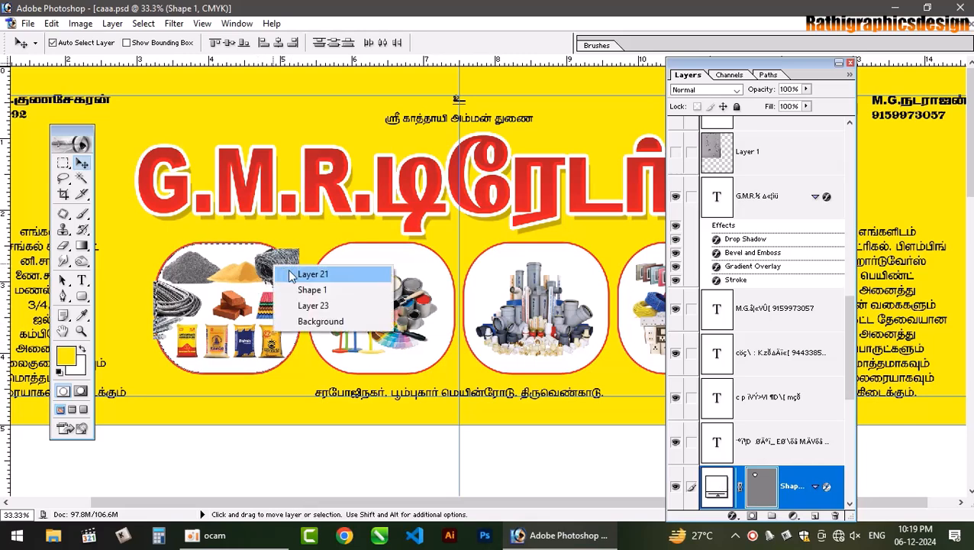
pyautogui.click(302, 272)
pyautogui.click(752, 516)
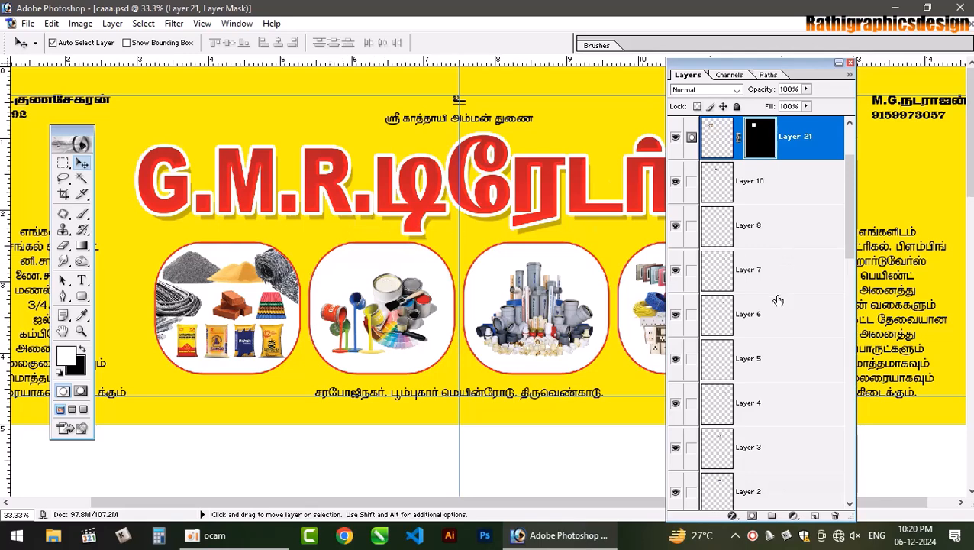
pyautogui.moveTo(849, 229); pyautogui.dragTo(859, 420)
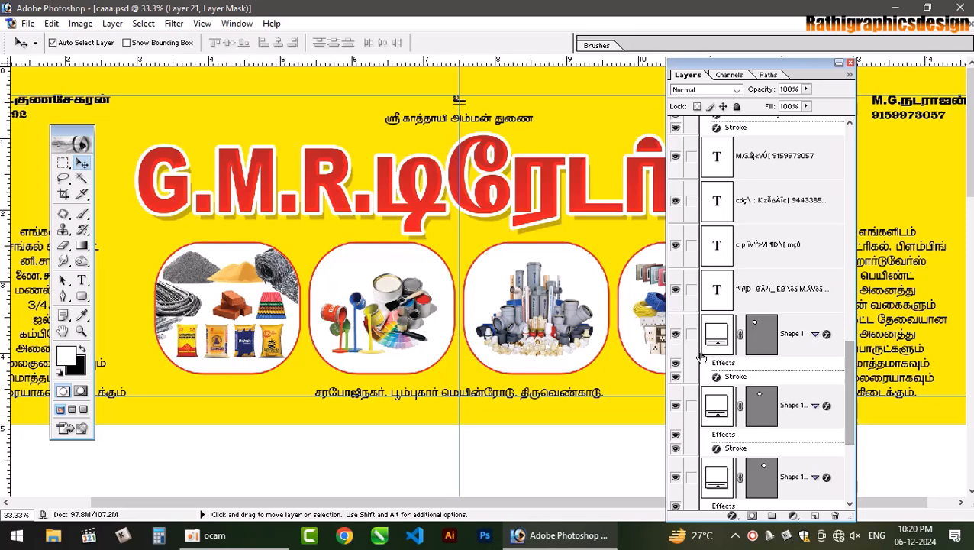
pyautogui.click(678, 336)
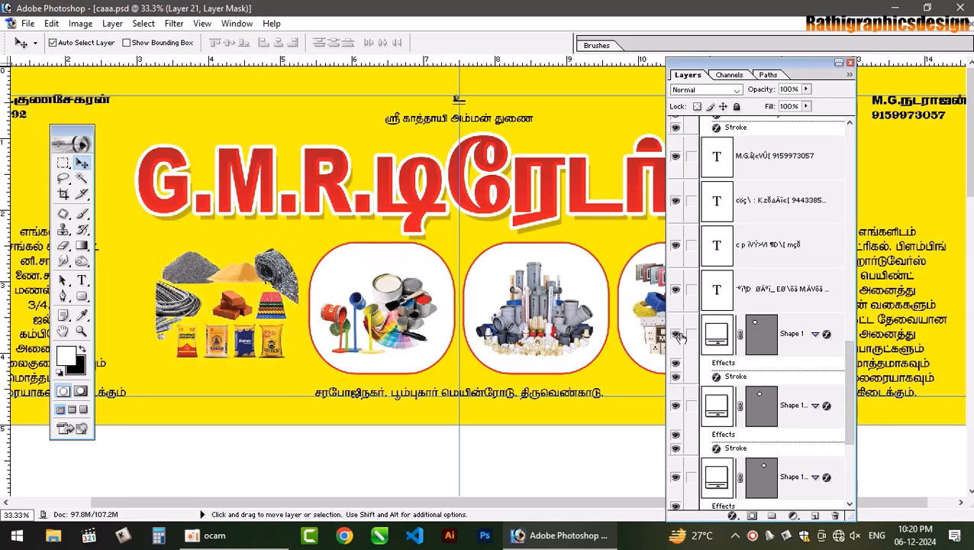
pyautogui.click(678, 337)
pyautogui.click(838, 62)
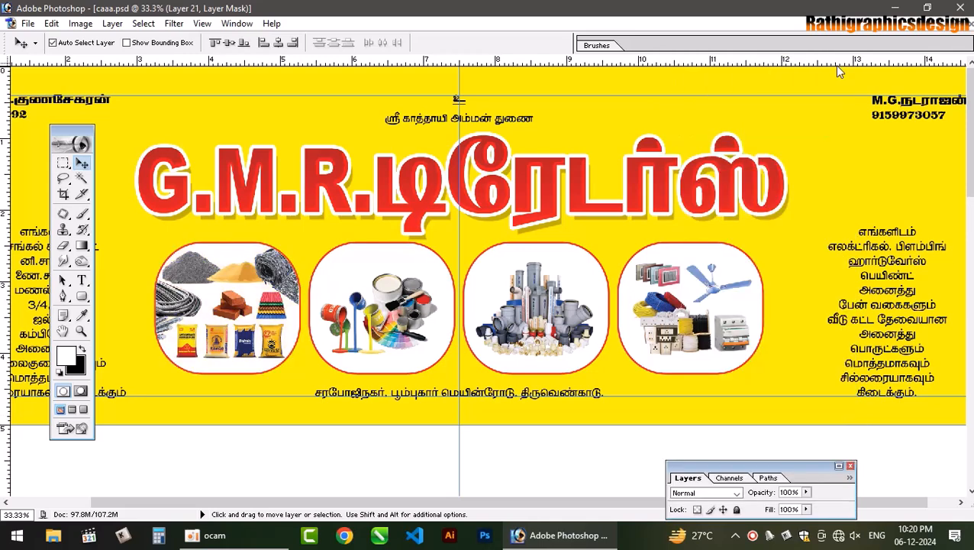
# - Select the top blessing text layer and make the foreground colour red
pyautogui.click(497, 121)
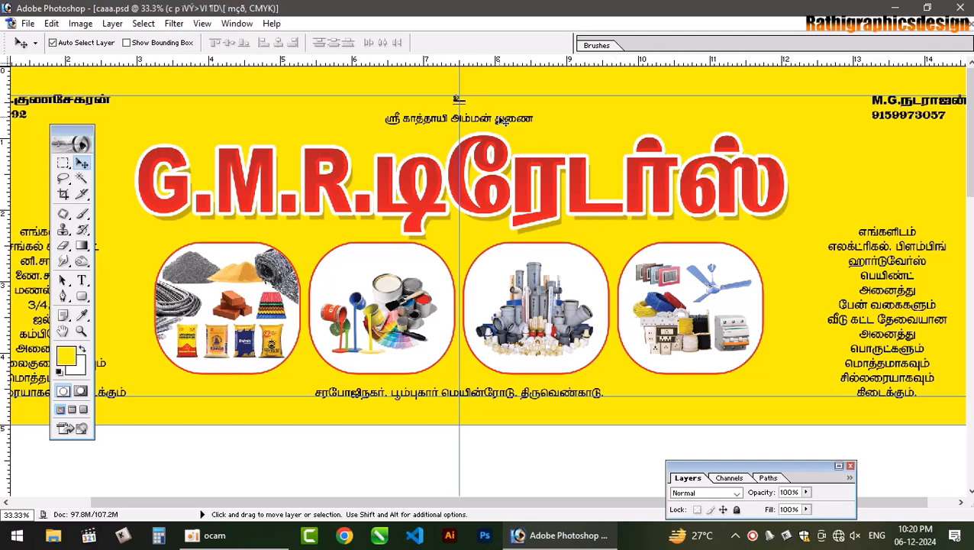
pyautogui.rightClick(500, 119)
pyautogui.click(525, 128)
pyautogui.click(64, 356)
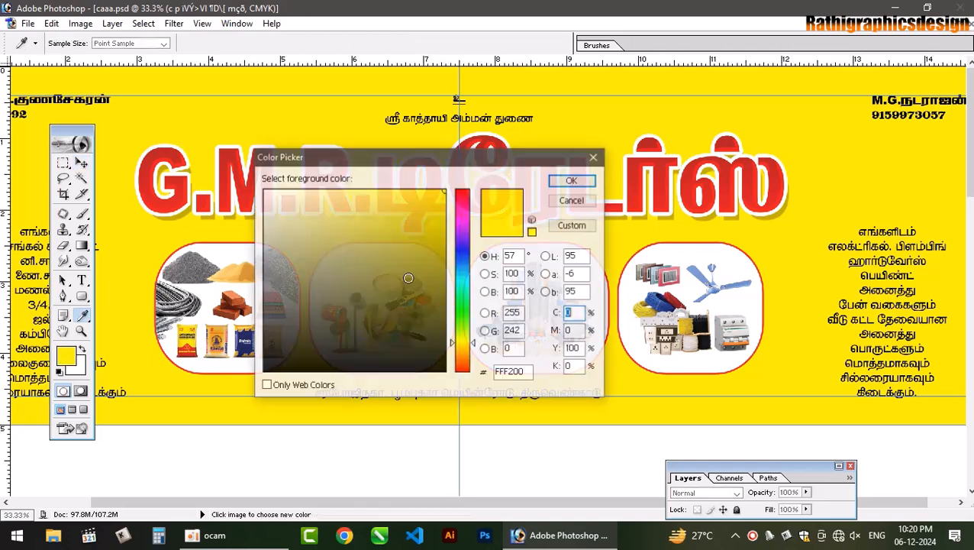
pyautogui.moveTo(458, 225); pyautogui.dragTo(457, 160)
pyautogui.click(559, 185)
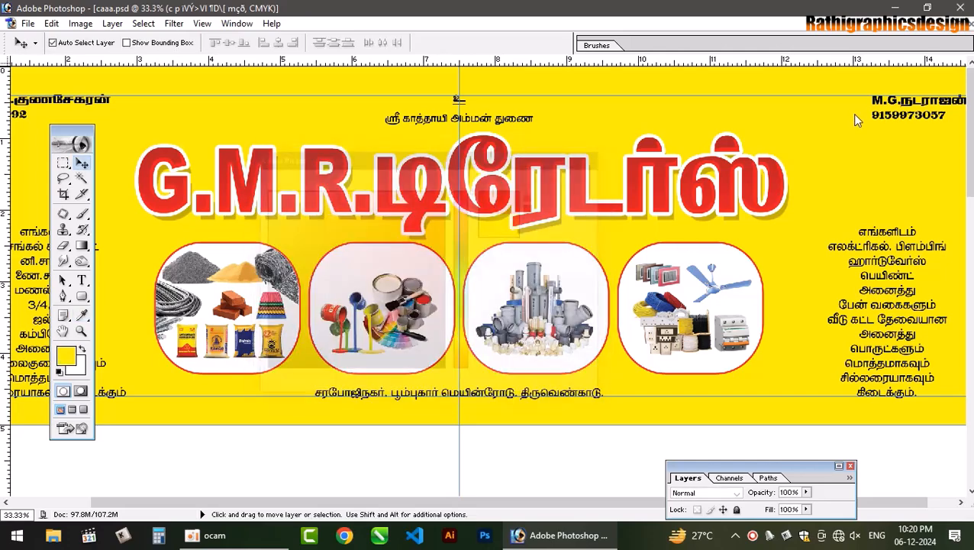
# - Set the foreground colour to CMYK blue 100/50/0/0
pyautogui.press('space')
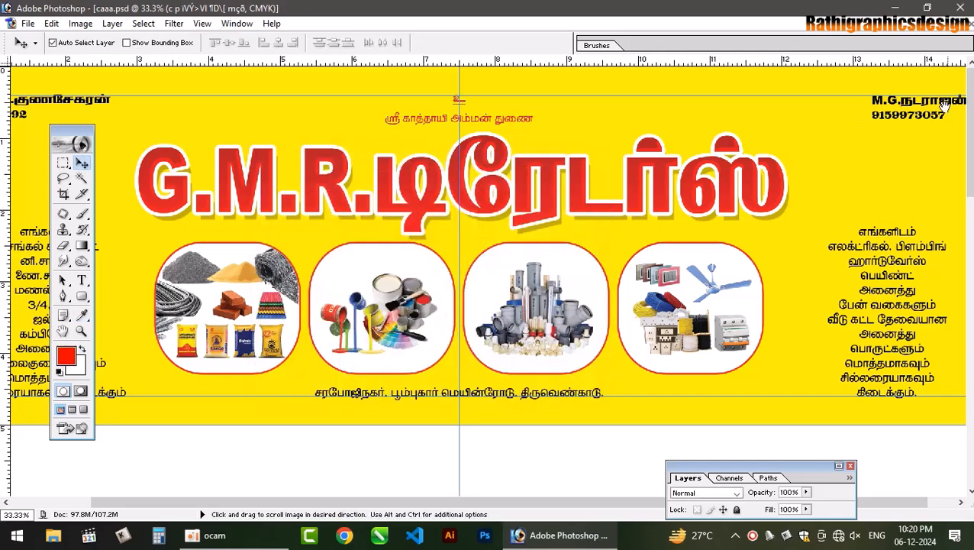
pyautogui.moveTo(912, 137); pyautogui.dragTo(811, 161)
pyautogui.click(882, 103)
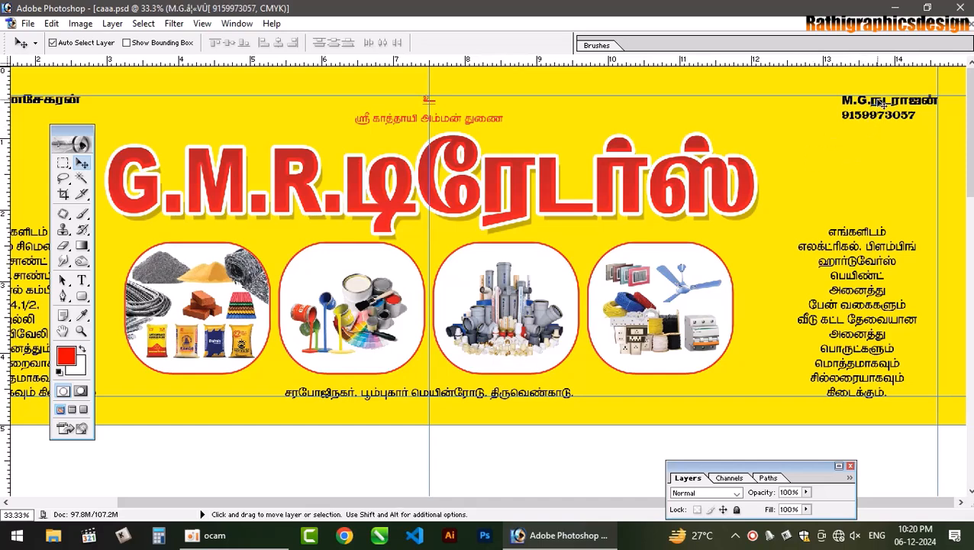
pyautogui.click(880, 103)
pyautogui.click(61, 356)
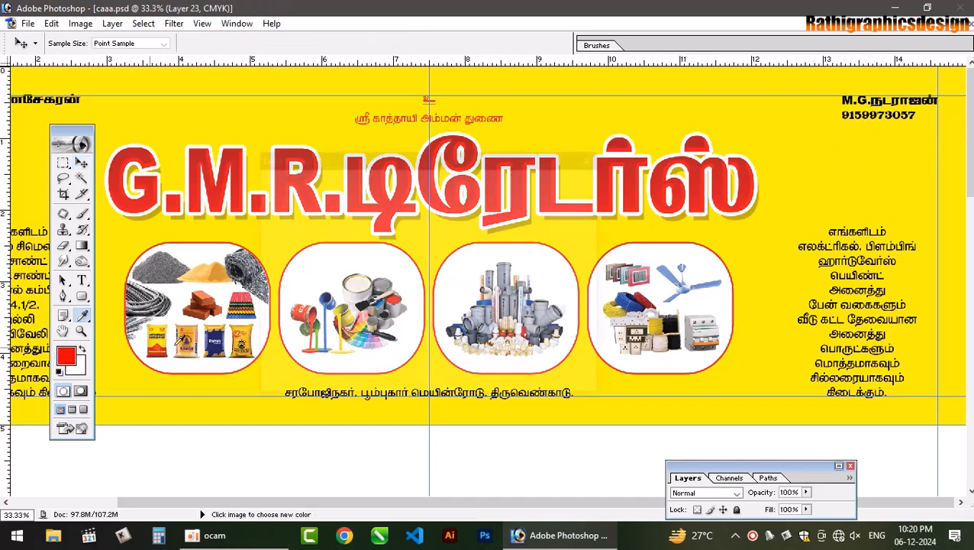
pyautogui.doubleClick(575, 314)
pyautogui.write('100')
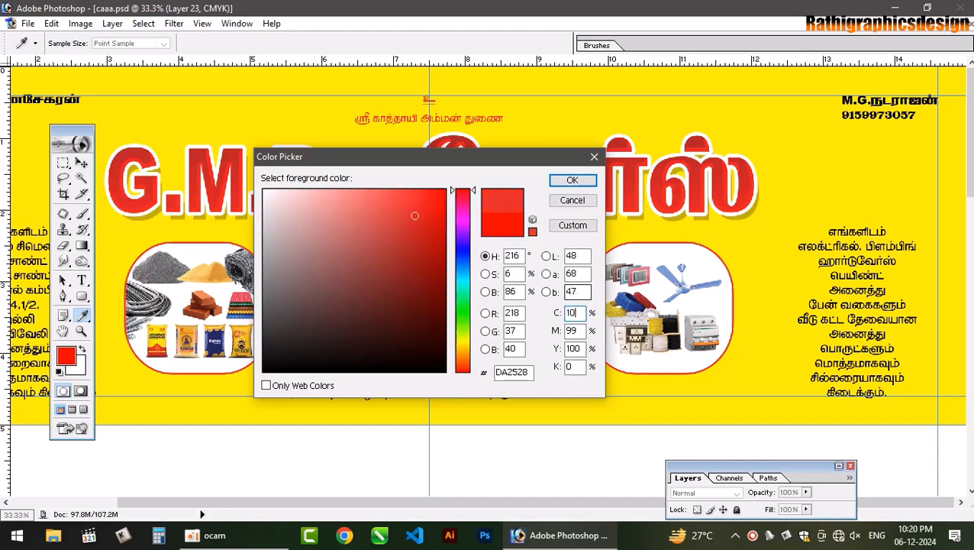
pyautogui.press('Tab')
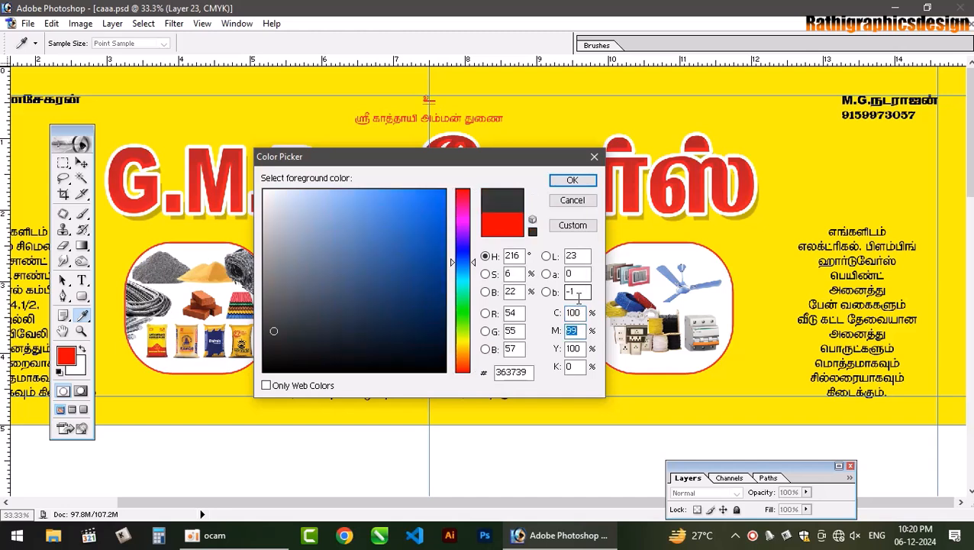
pyautogui.write('50')
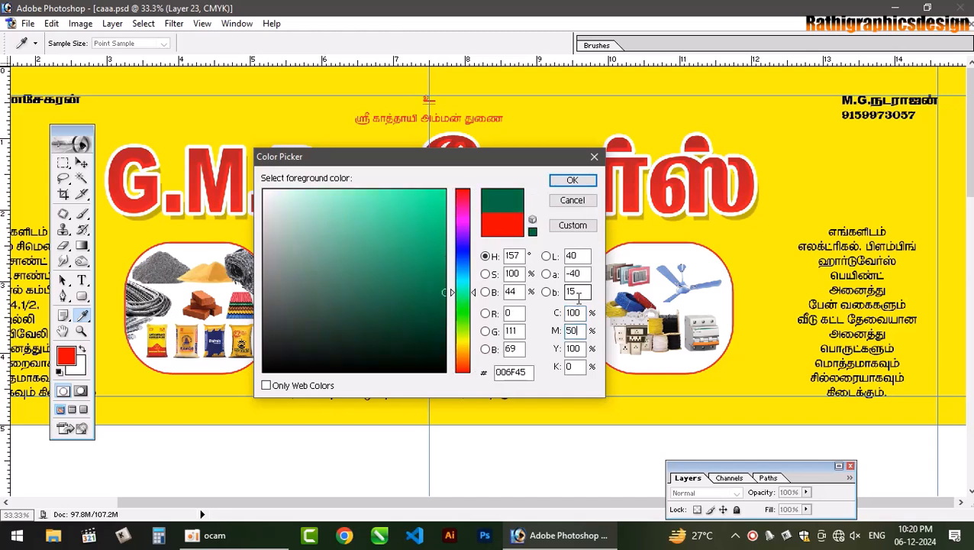
pyautogui.press('Tab')
pyautogui.write('0')
pyautogui.press('Tab')
pyautogui.press('Return')
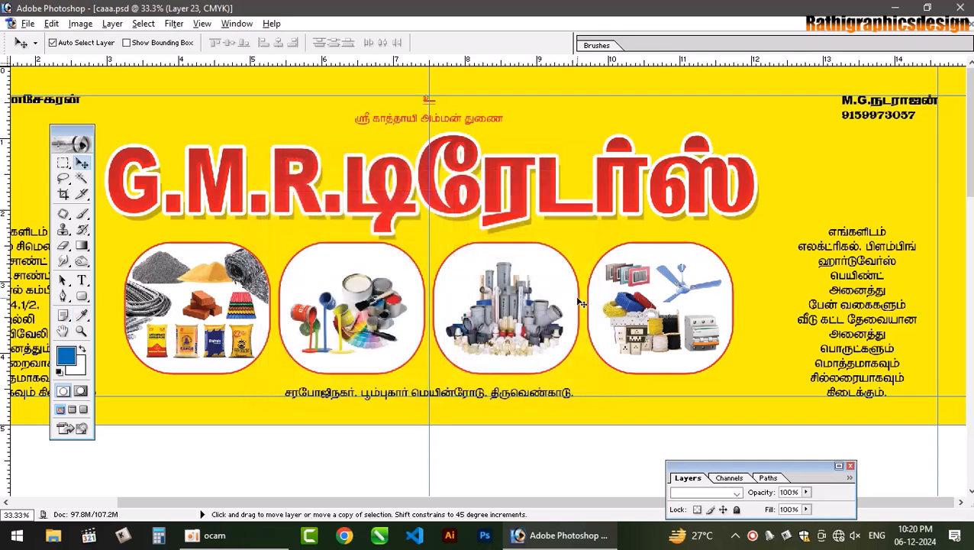
# - Fill the top-right name and phone text layer with blue, undoing a stray background fill
pyautogui.hotkey('alt', 'BackSpace')
pyautogui.hotkey('ctrl', 'z')
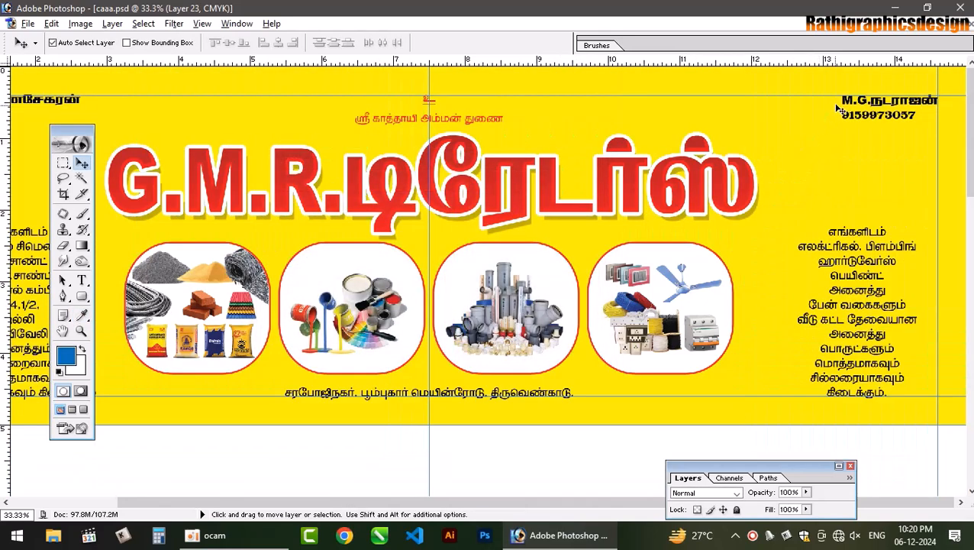
pyautogui.rightClick(846, 102)
pyautogui.click(862, 102)
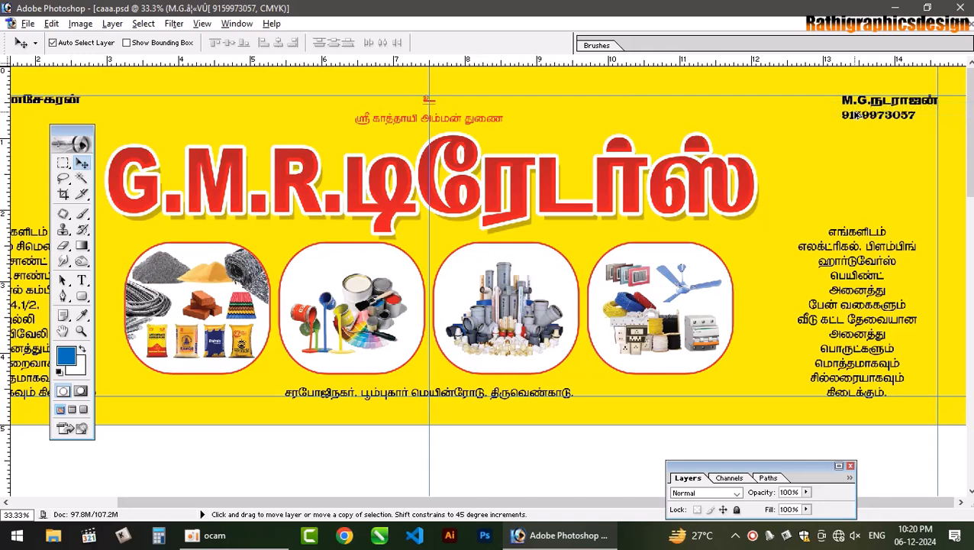
pyautogui.hotkey('alt', 'BackSpace')
# - Colour the top-left owner name text blue as well
pyautogui.moveTo(595, 504); pyautogui.dragTo(398, 471)
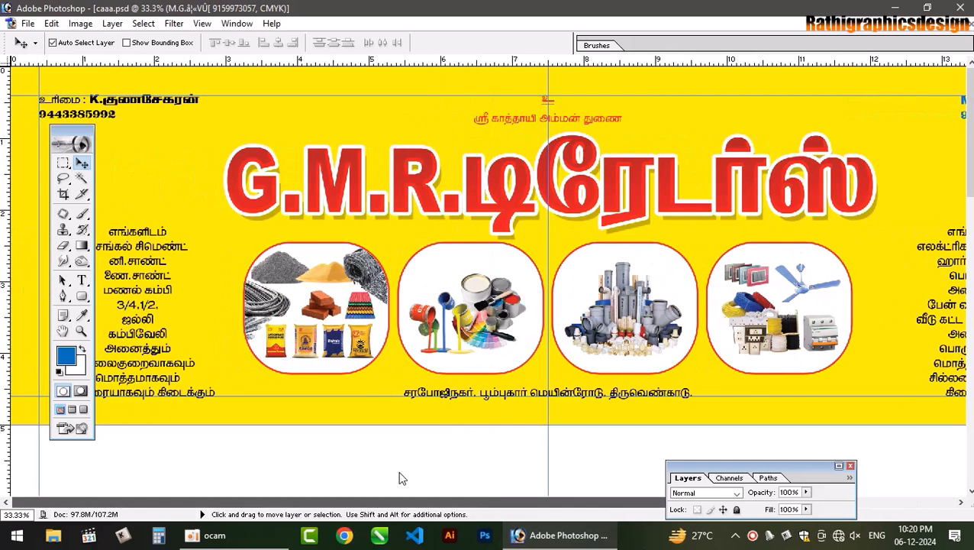
pyautogui.rightClick(135, 98)
pyautogui.click(162, 108)
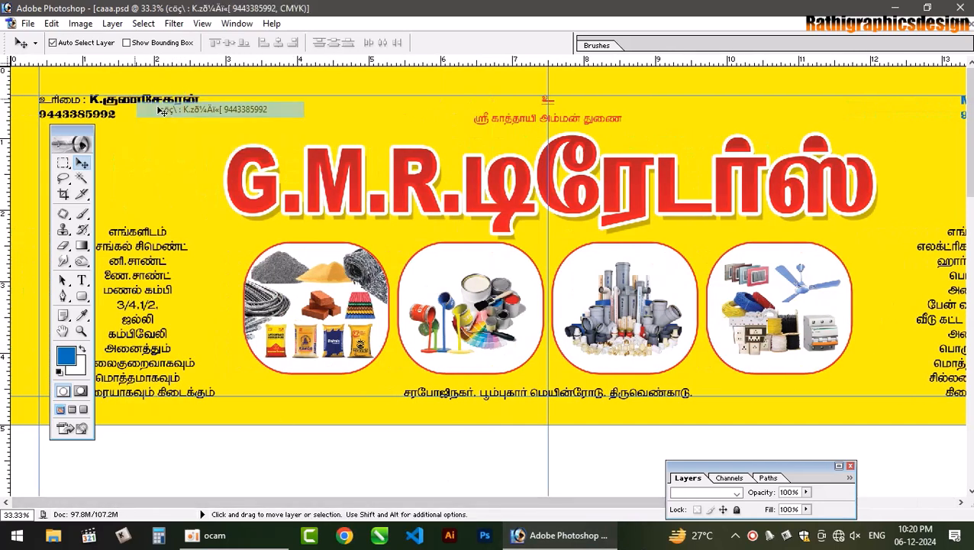
pyautogui.hotkey('alt', 'BackSpace')
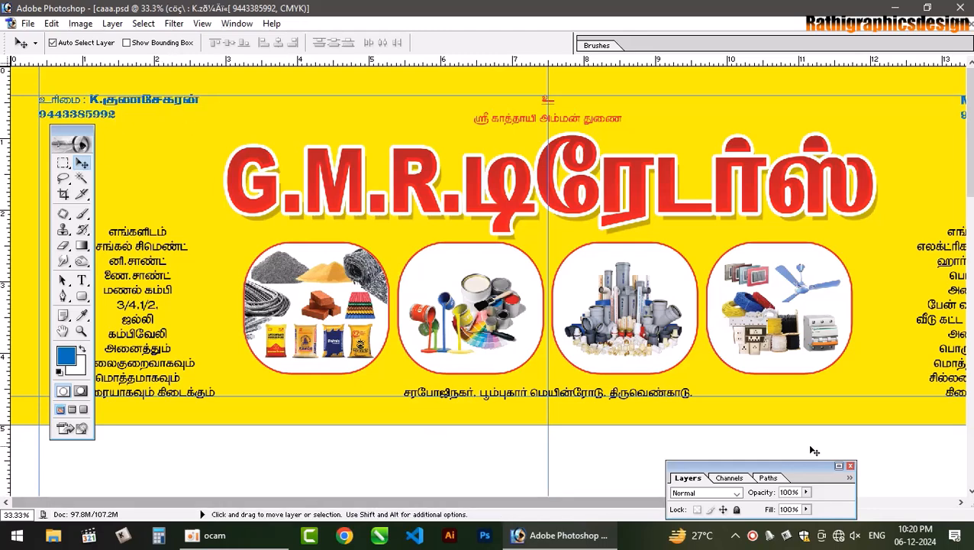
# - Give the top-left owner name text a white outline stroke
pyautogui.click(838, 465)
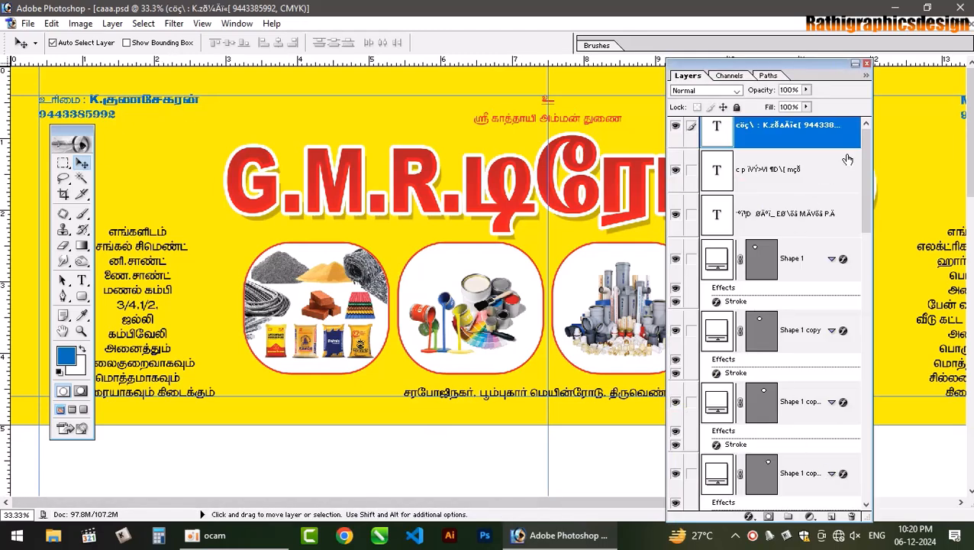
pyautogui.doubleClick(845, 145)
pyautogui.click(442, 441)
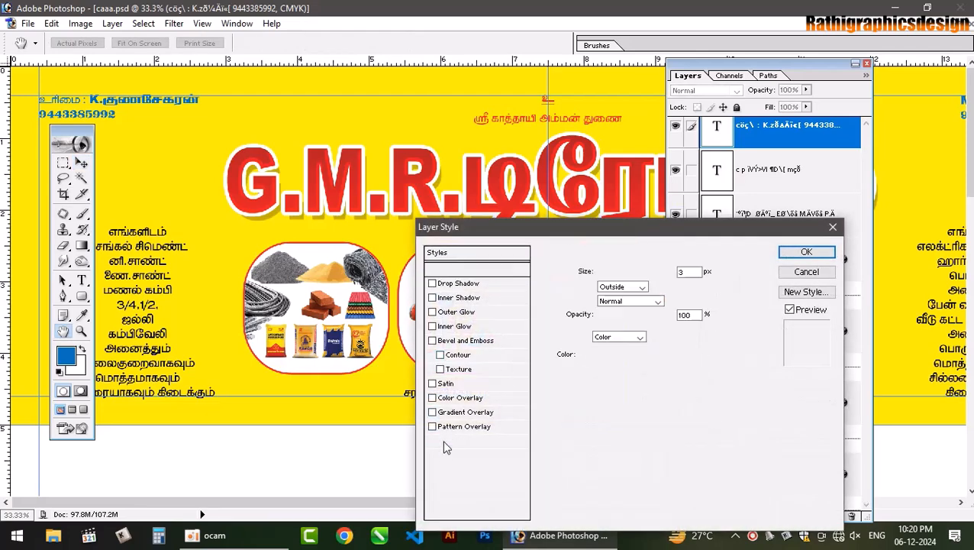
pyautogui.click(583, 359)
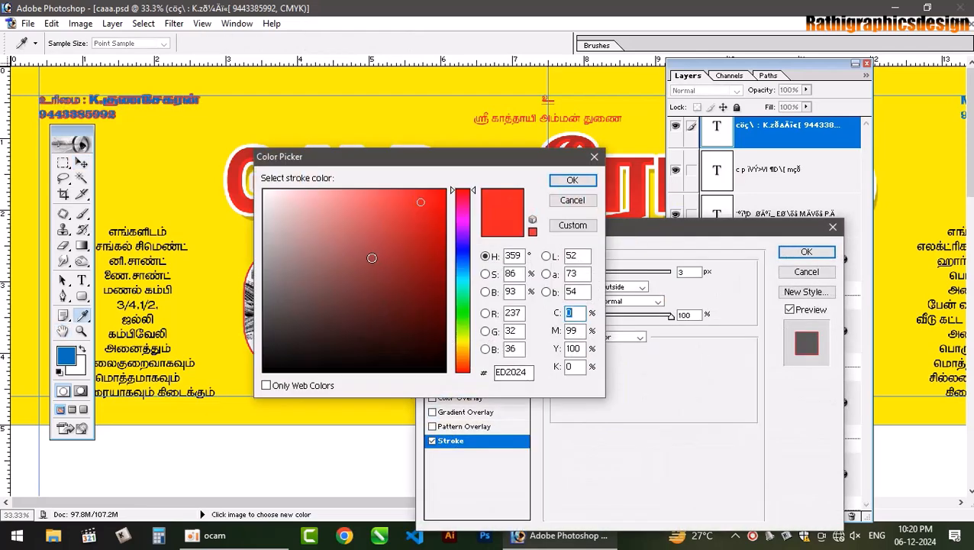
pyautogui.moveTo(371, 259); pyautogui.dragTo(261, 186)
pyautogui.click(572, 180)
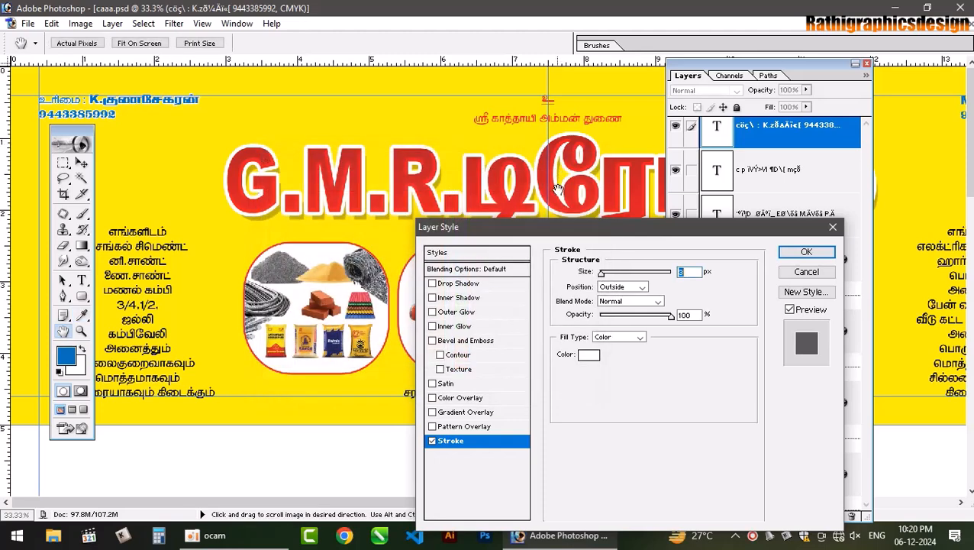
pyautogui.write('7')
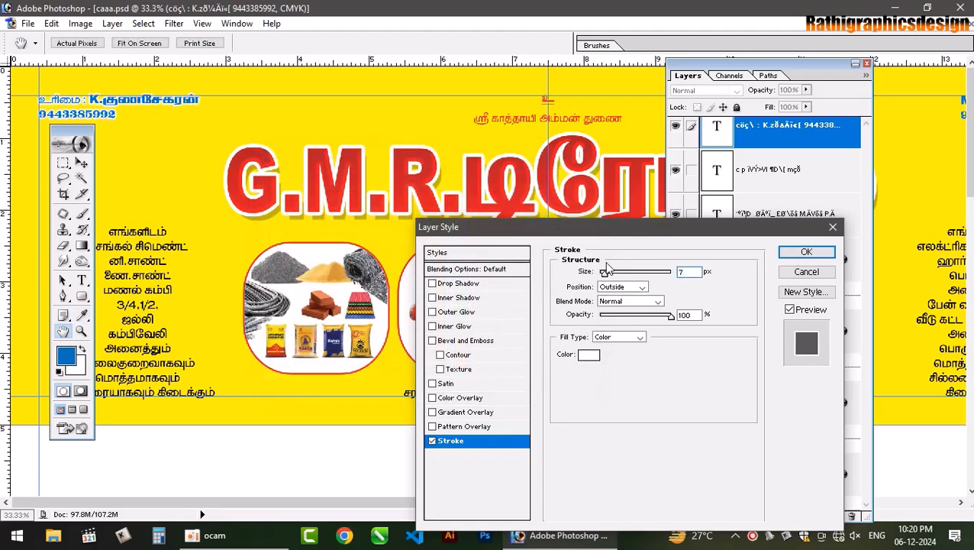
pyautogui.click(809, 254)
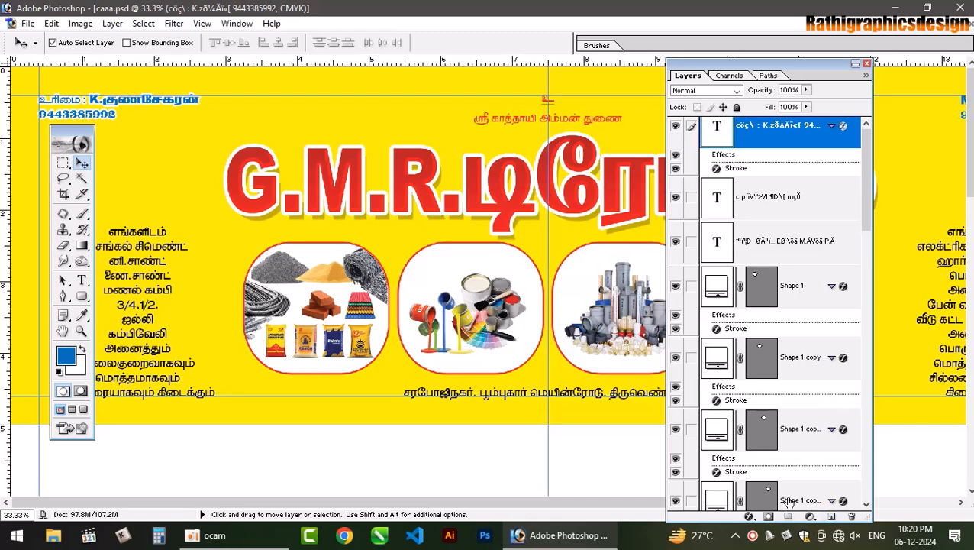
# - Add a white outline stroke to the top-right name and phone text, then collapse the Layers palette
pyautogui.moveTo(780, 74); pyautogui.dragTo(723, 73)
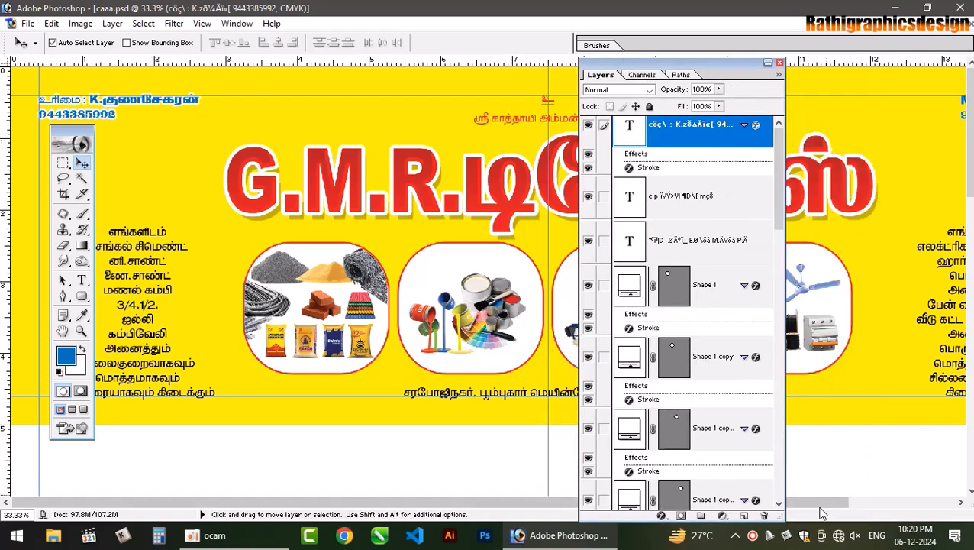
pyautogui.moveTo(818, 505); pyautogui.dragTo(876, 504)
pyautogui.click(905, 104)
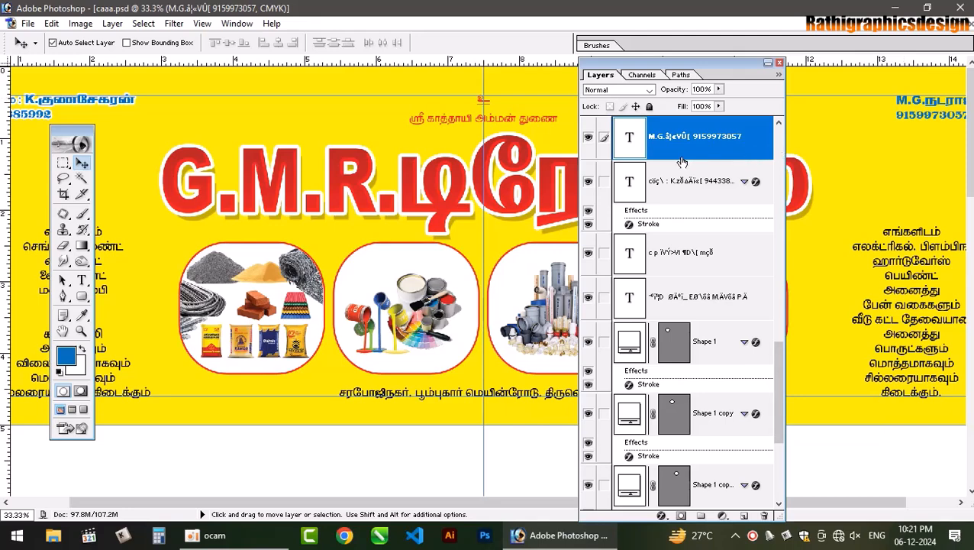
pyautogui.doubleClick(648, 233)
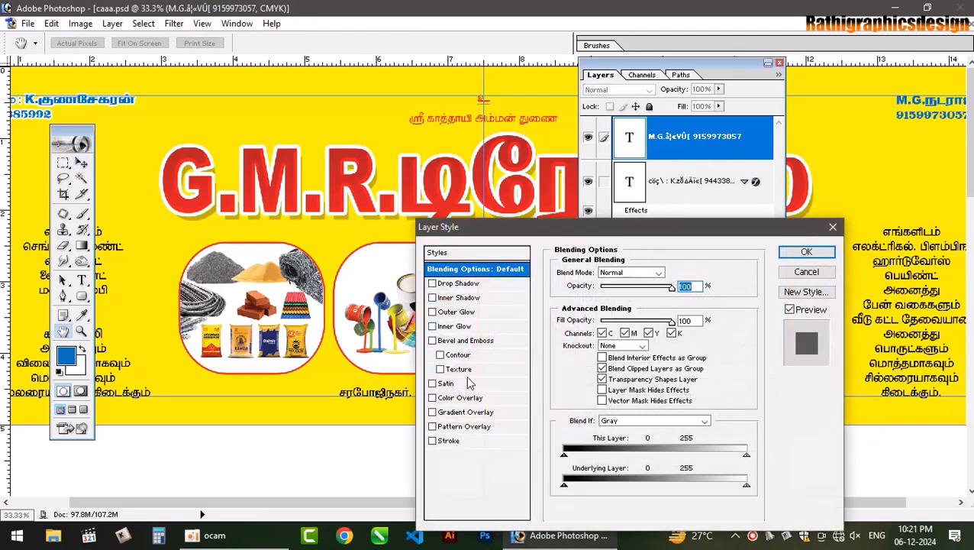
pyautogui.click(450, 441)
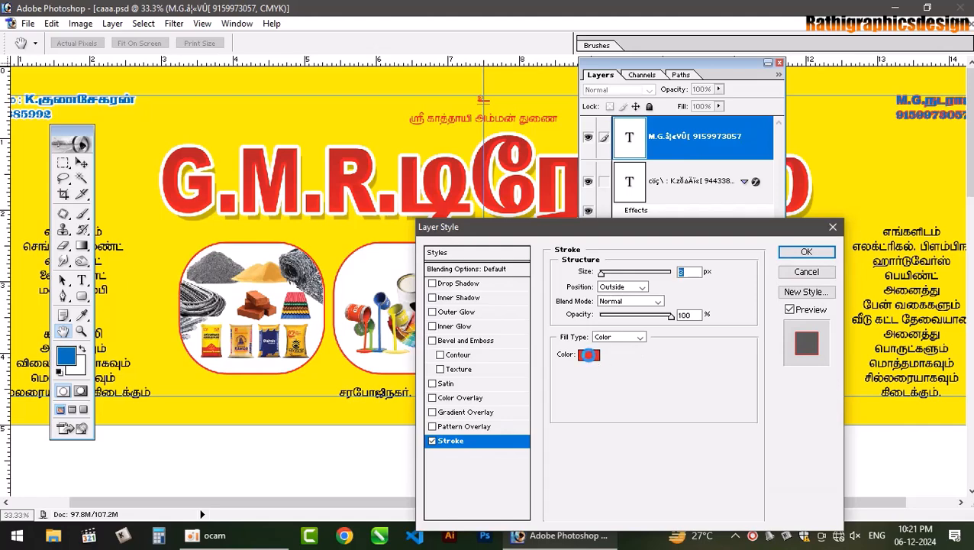
pyautogui.click(592, 356)
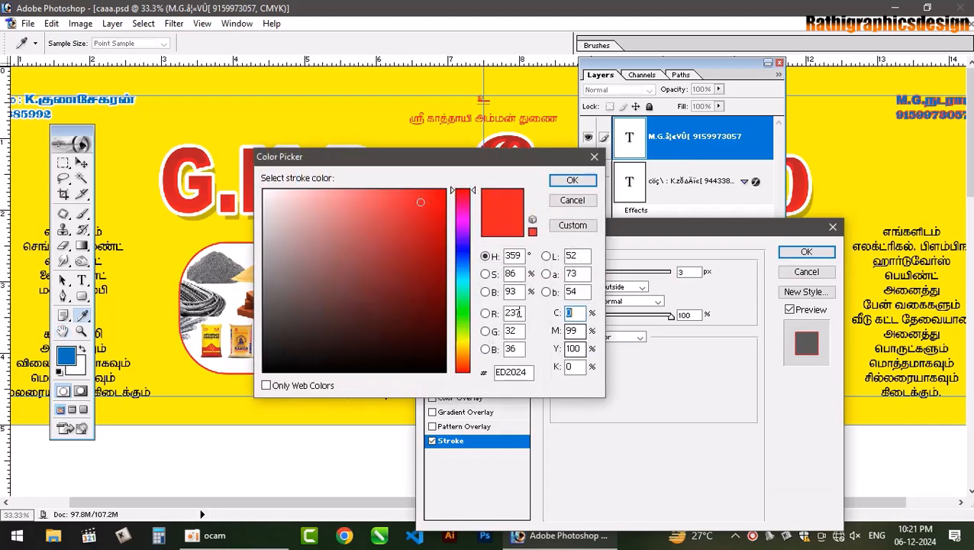
pyautogui.click(572, 179)
pyautogui.click(790, 252)
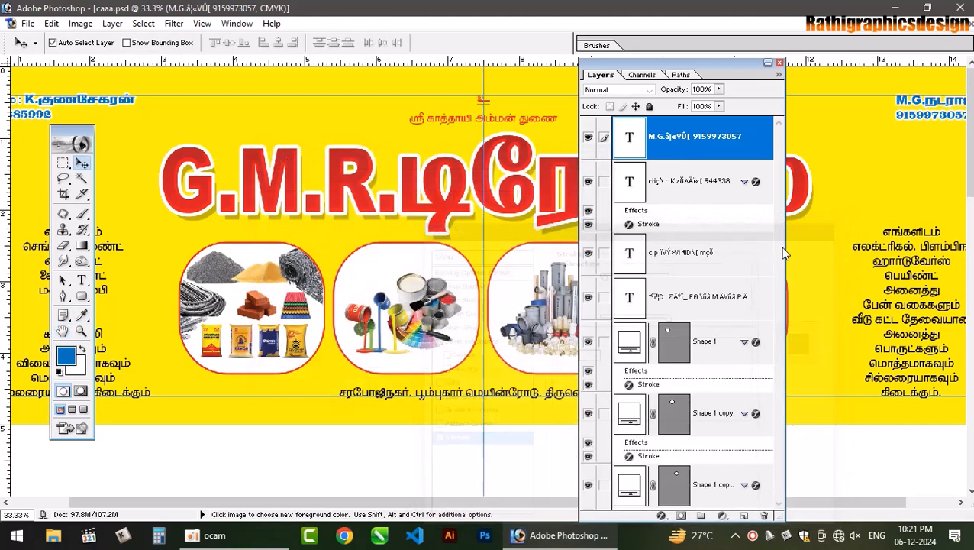
pyautogui.click(767, 62)
pyautogui.moveTo(733, 62); pyautogui.dragTo(733, 465)
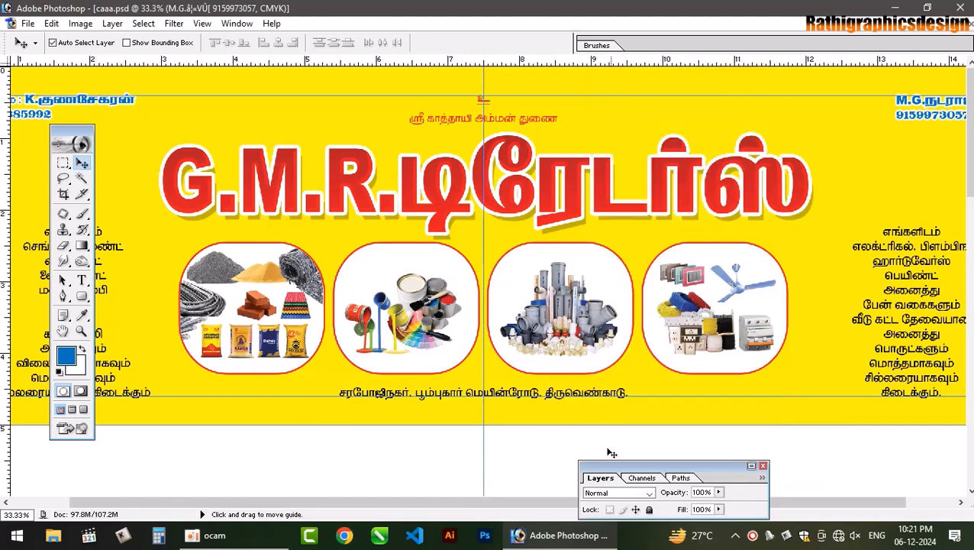
# - Change the bottom address line's font to Tamil-004
pyautogui.click(82, 280)
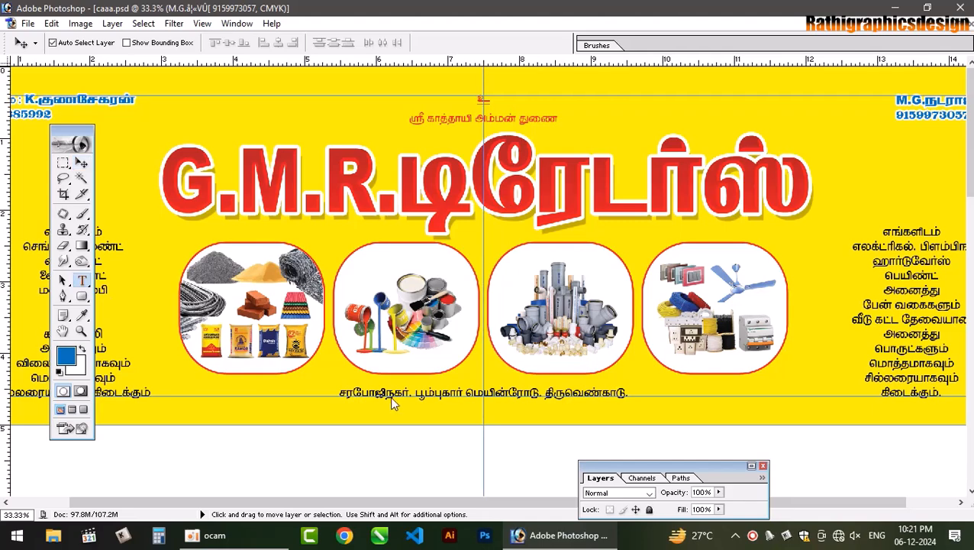
pyautogui.click(393, 389)
pyautogui.hotkey('ctrl', 'a')
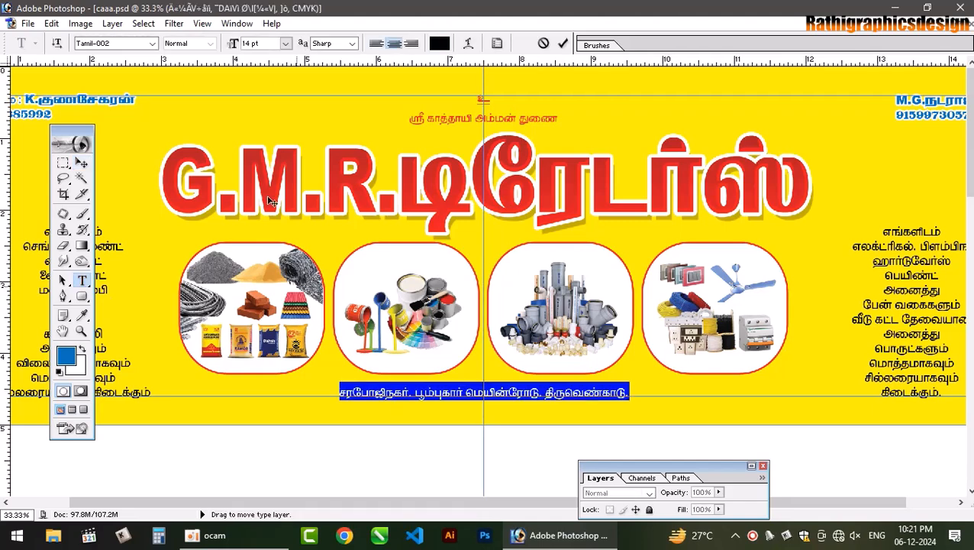
pyautogui.click(130, 44)
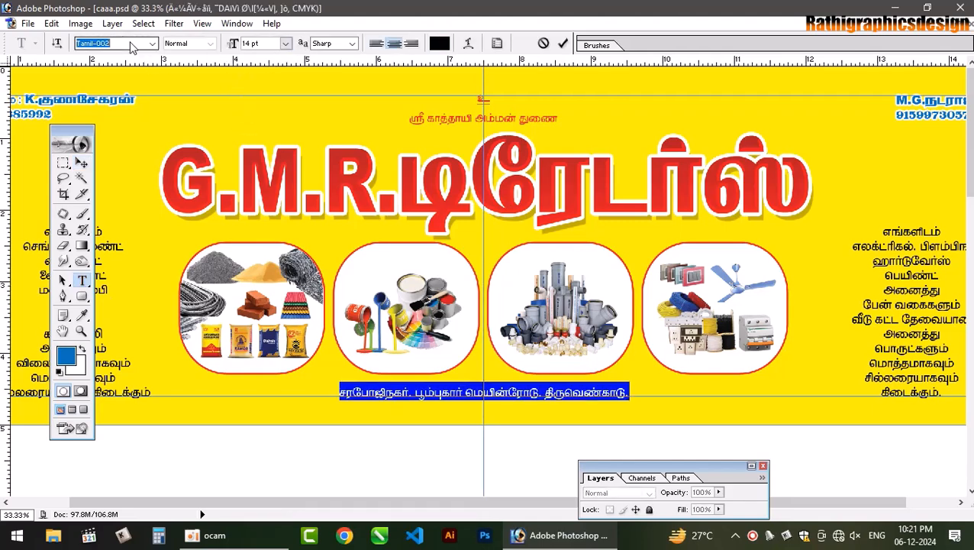
pyautogui.press('Down')
pyautogui.press('Down')
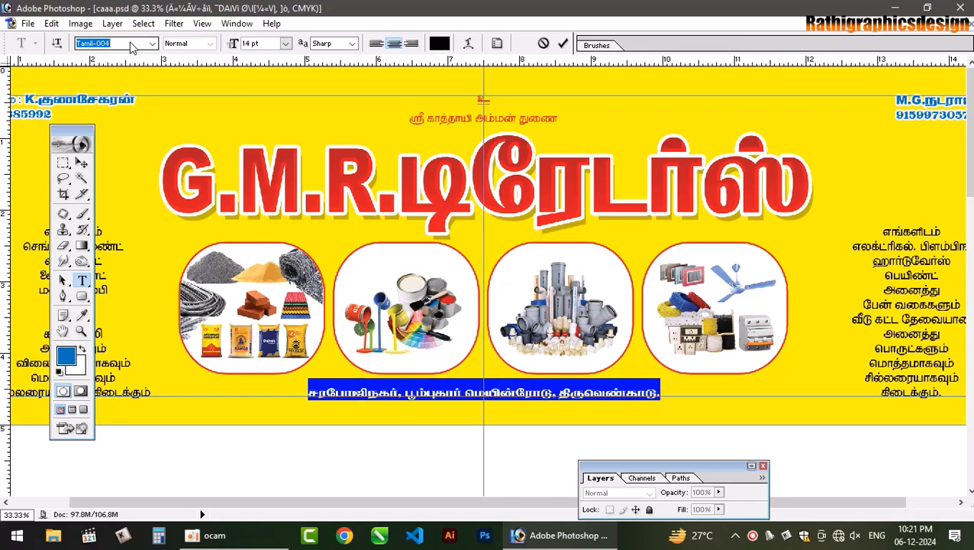
pyautogui.click(563, 45)
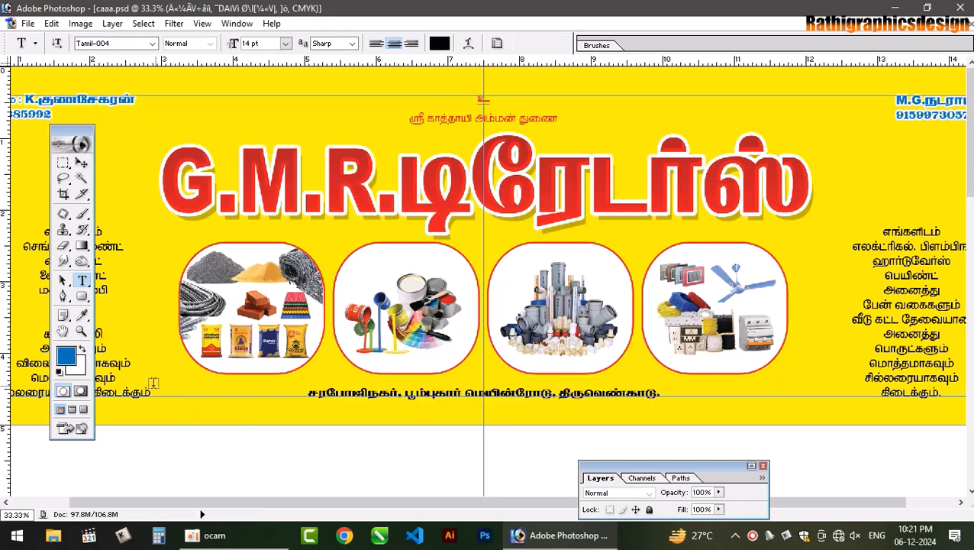
# - Change the foreground colour to dark navy blue
pyautogui.click(69, 359)
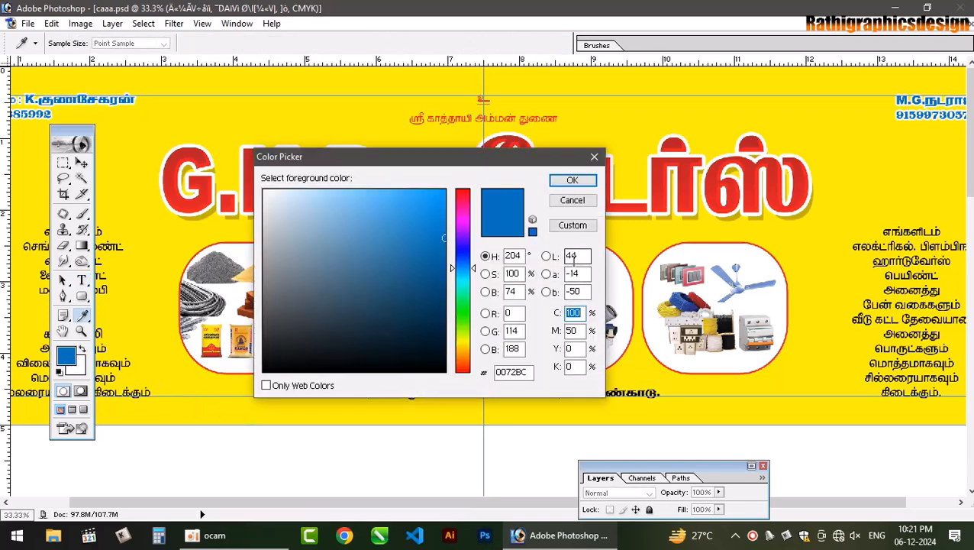
pyautogui.press('Tab')
pyautogui.write('100')
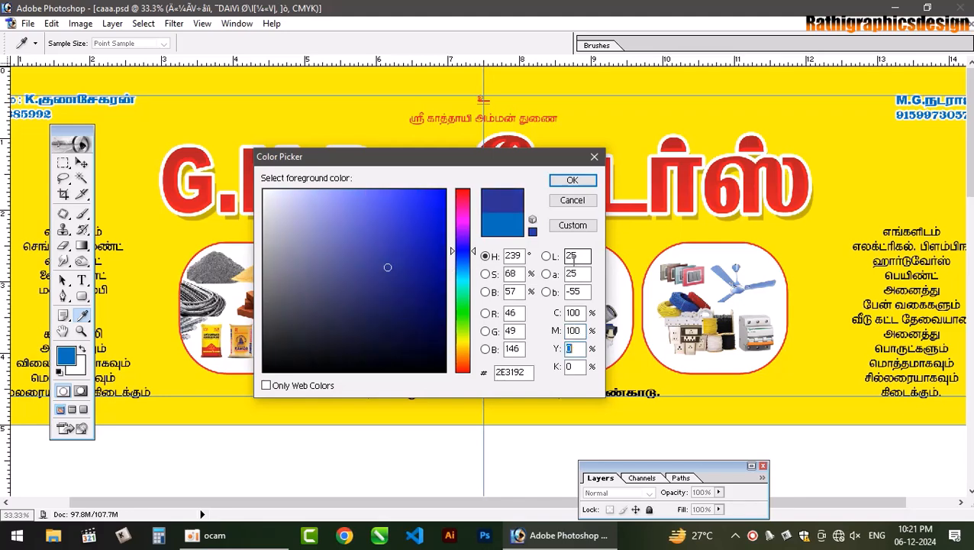
pyautogui.write('50')
pyautogui.press('Return')
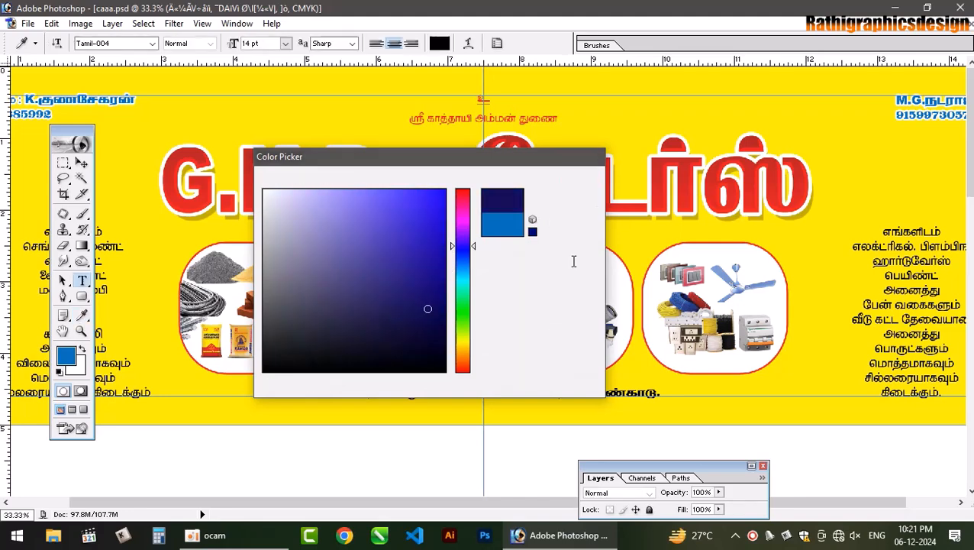
# - Close the layers list, hide guides to inspect the zoomed banner, then view it at 25% with guides shown
pyautogui.click(751, 465)
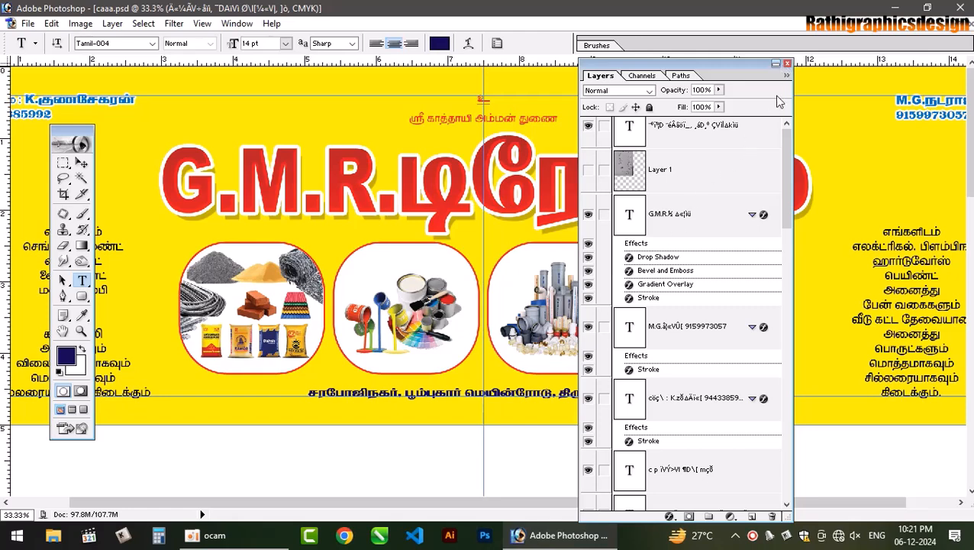
pyautogui.click(787, 64)
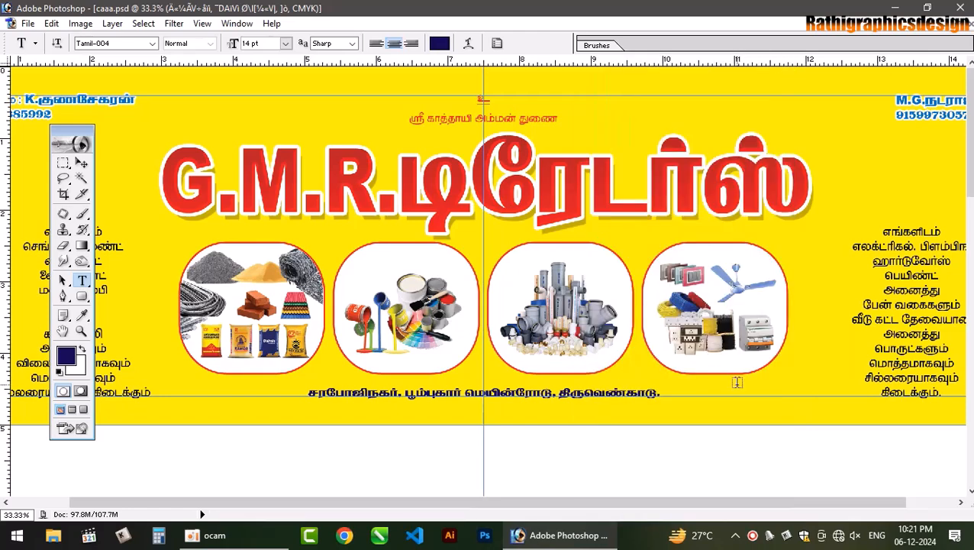
pyautogui.hotkey('ctrl', ';')
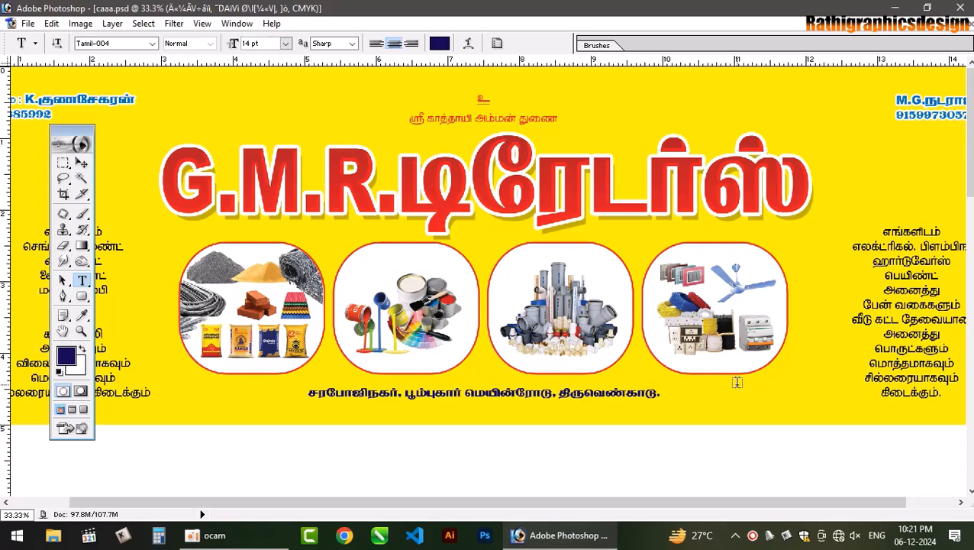
pyautogui.hotkey('ctrl', '+')
pyautogui.hotkey('ctrl', '+')
pyautogui.hotkey('ctrl', '+')
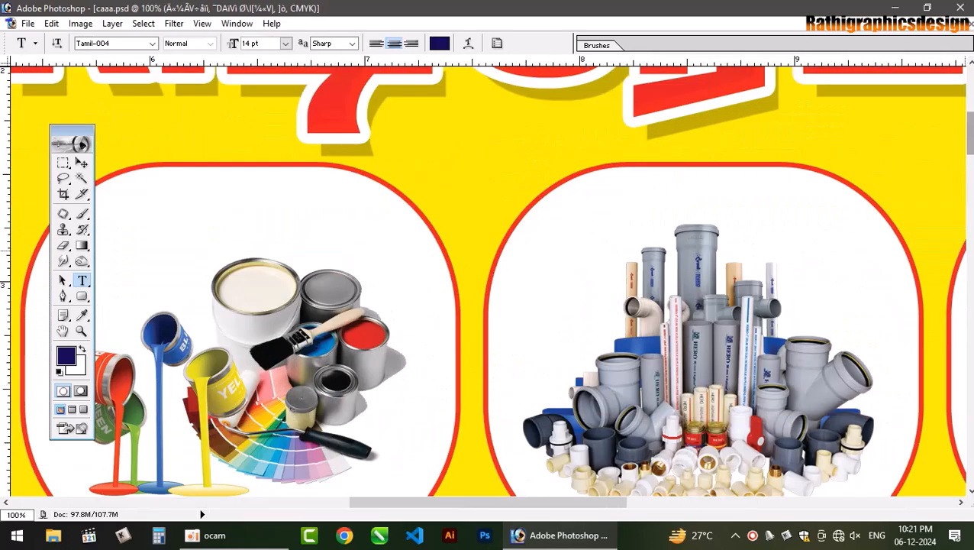
pyautogui.moveTo(970, 136); pyautogui.dragTo(970, 180)
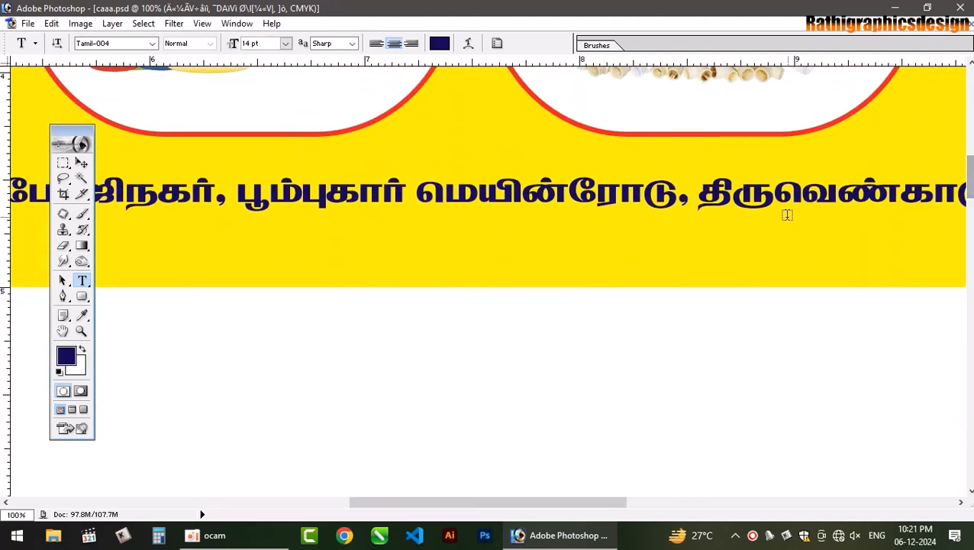
pyautogui.hotkey('ctrl', '0')
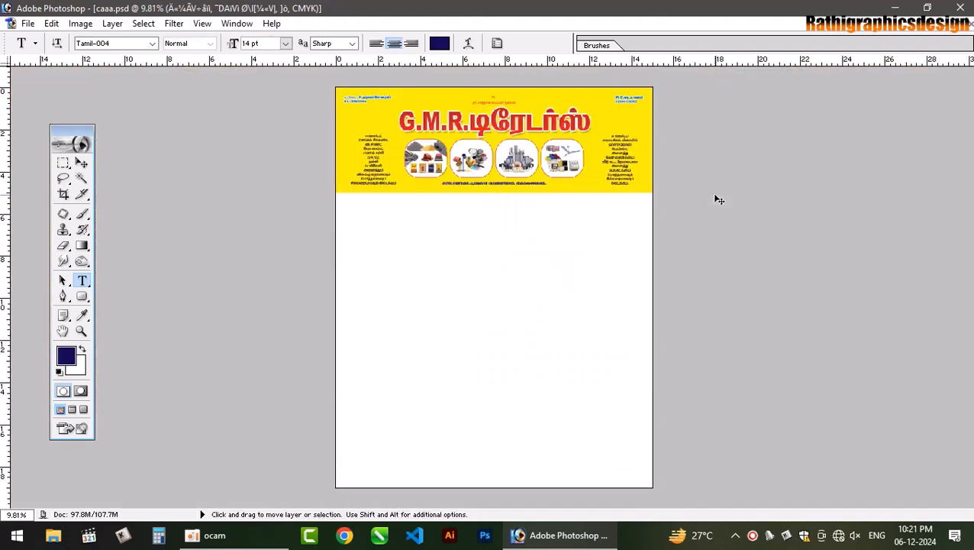
pyautogui.hotkey('ctrl', '+')
pyautogui.hotkey('ctrl', '+')
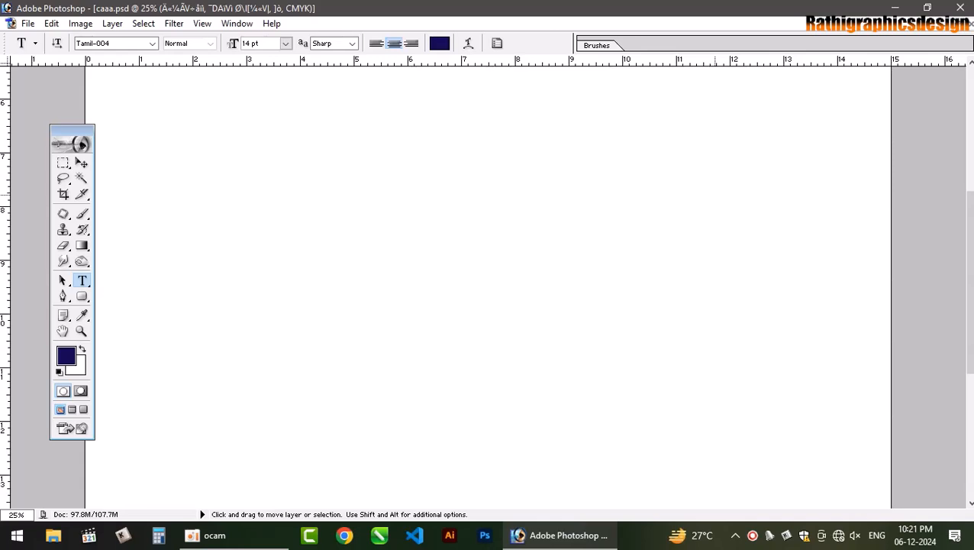
pyautogui.moveTo(967, 241); pyautogui.dragTo(967, 116)
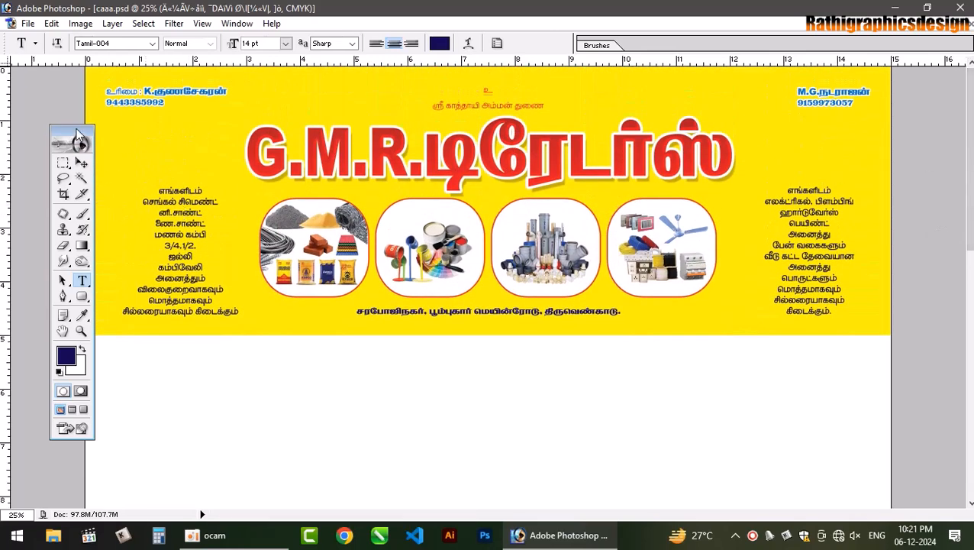
pyautogui.moveTo(76, 132); pyautogui.dragTo(45, 120)
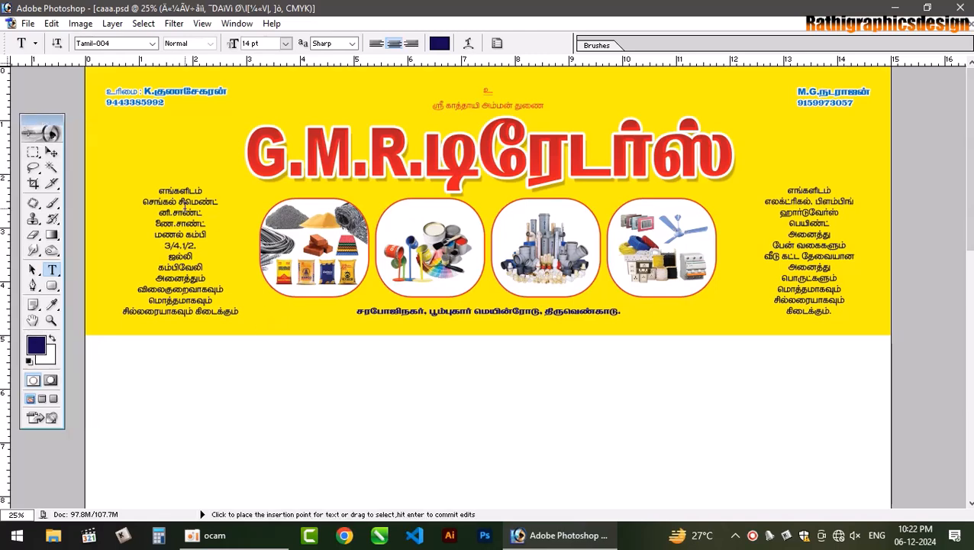
pyautogui.hotkey('ctrl', ';')
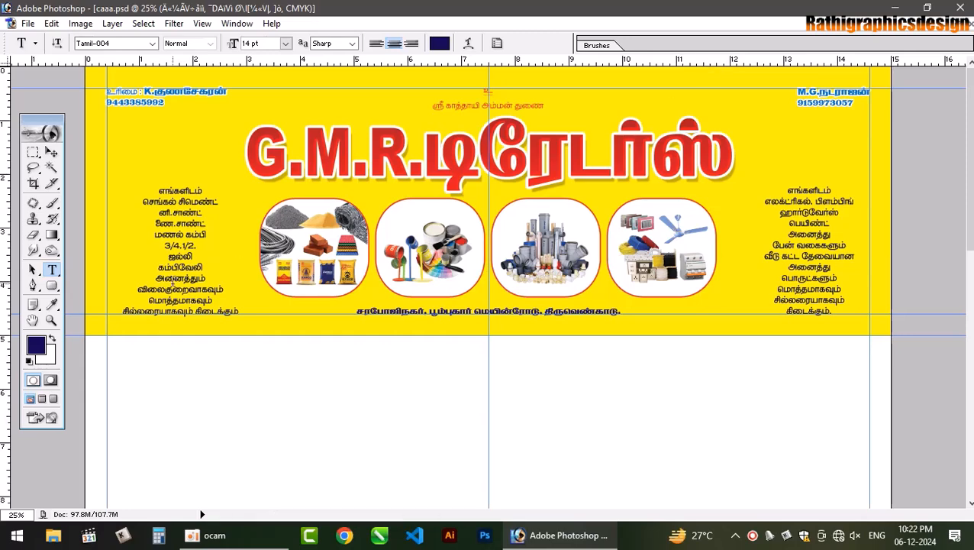
# - Open png-transparent-label-shapes.png from Downloads and maximise its window
pyautogui.moveTo(239, 547)
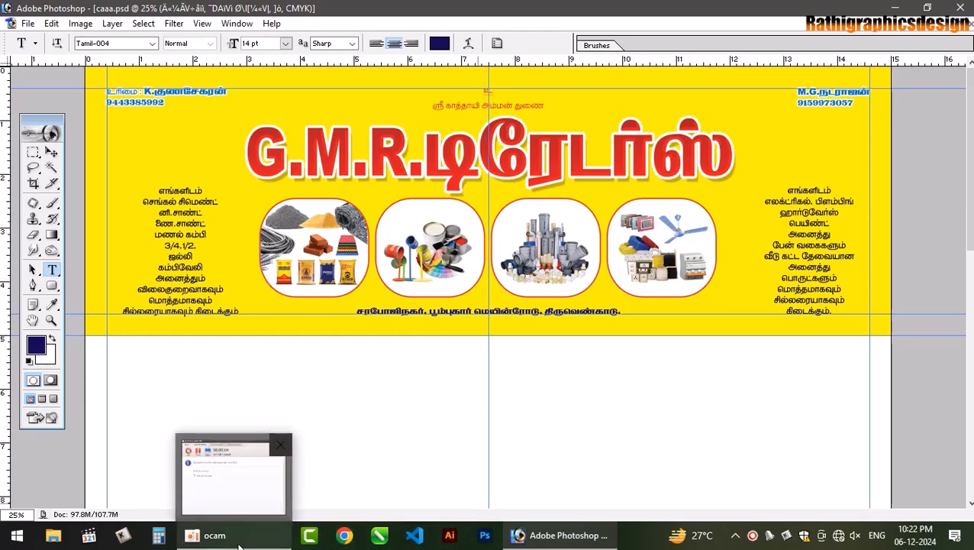
pyautogui.hotkey('ctrl', 'o')
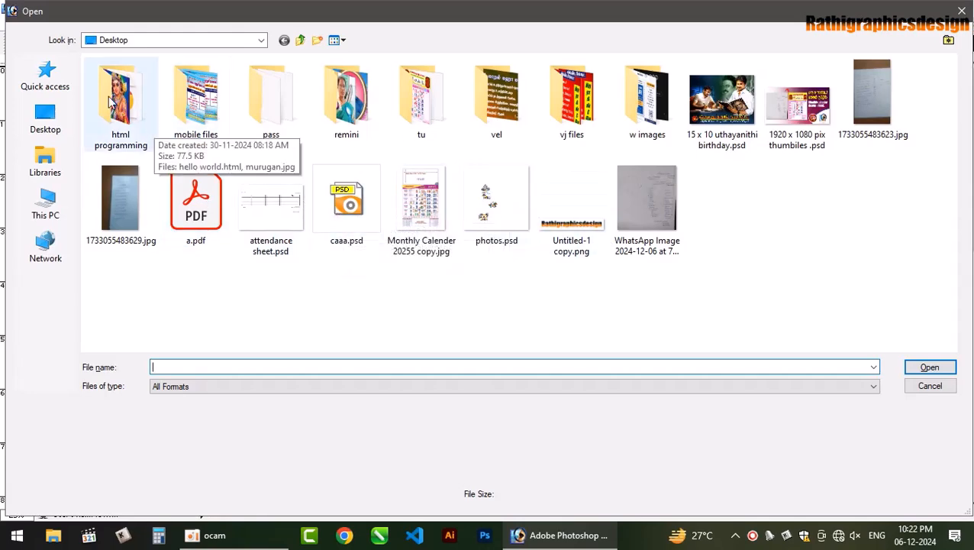
pyautogui.click(45, 76)
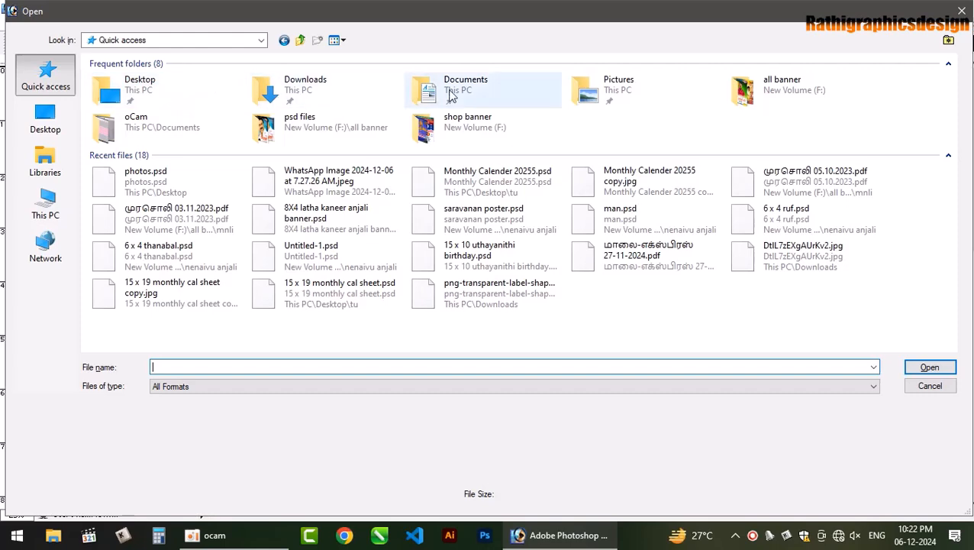
pyautogui.doubleClick(315, 97)
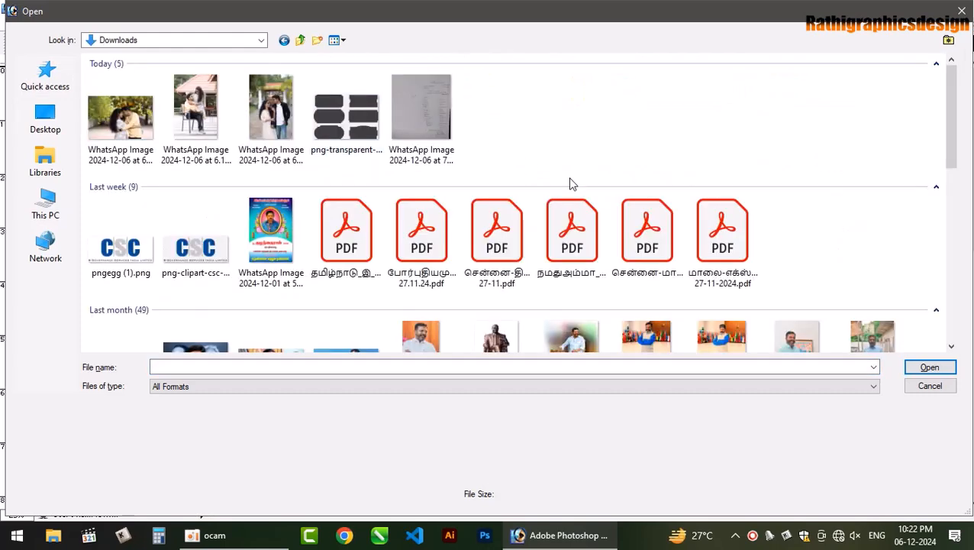
pyautogui.click(351, 113)
pyautogui.doubleClick(350, 113)
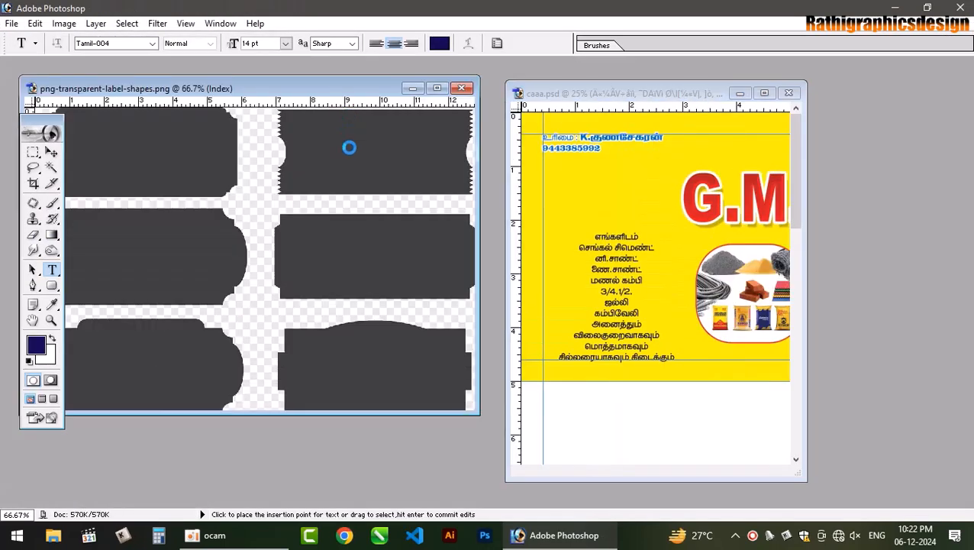
pyautogui.click(437, 89)
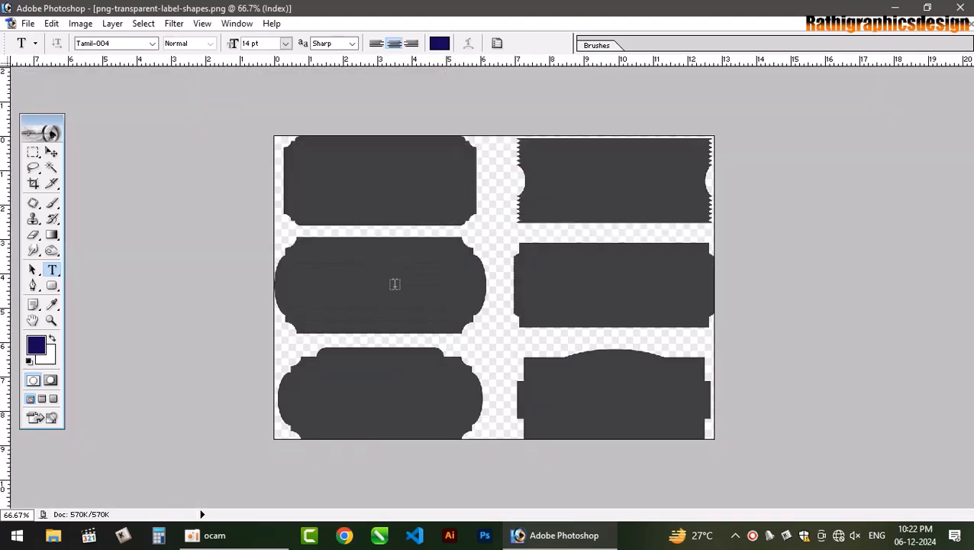
# - Select the middle-left label, convert the image to RGB and copy the label onto Layer 1
pyautogui.press('m')
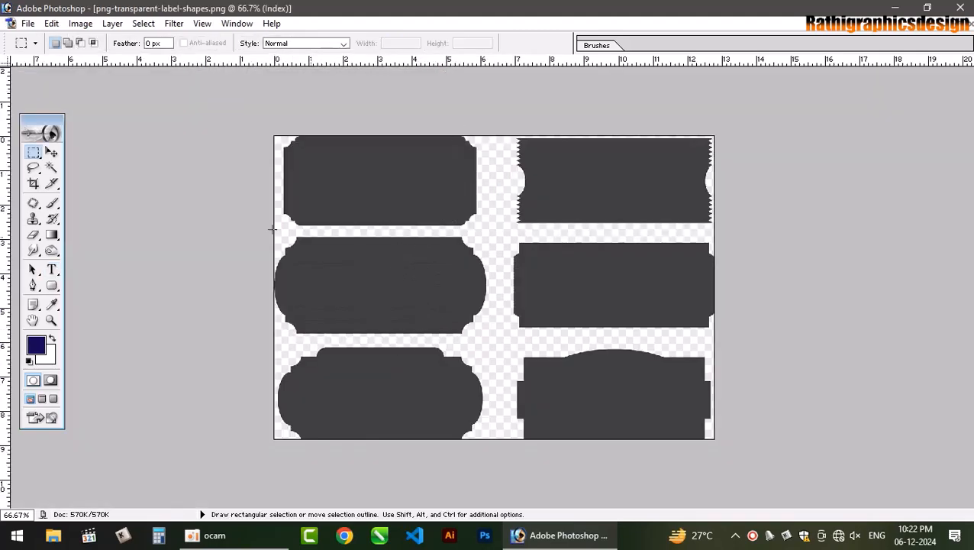
pyautogui.moveTo(250, 235); pyautogui.dragTo(479, 329)
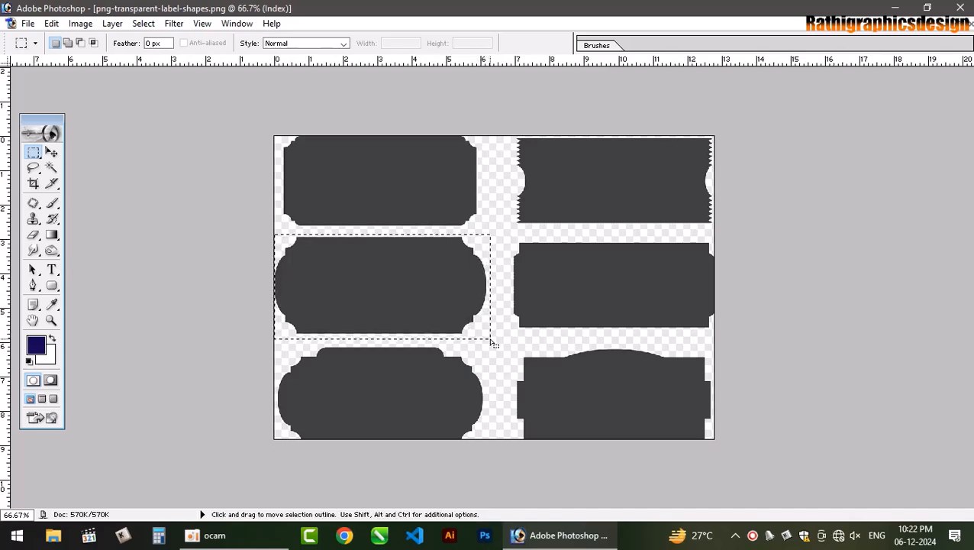
pyautogui.press('v')
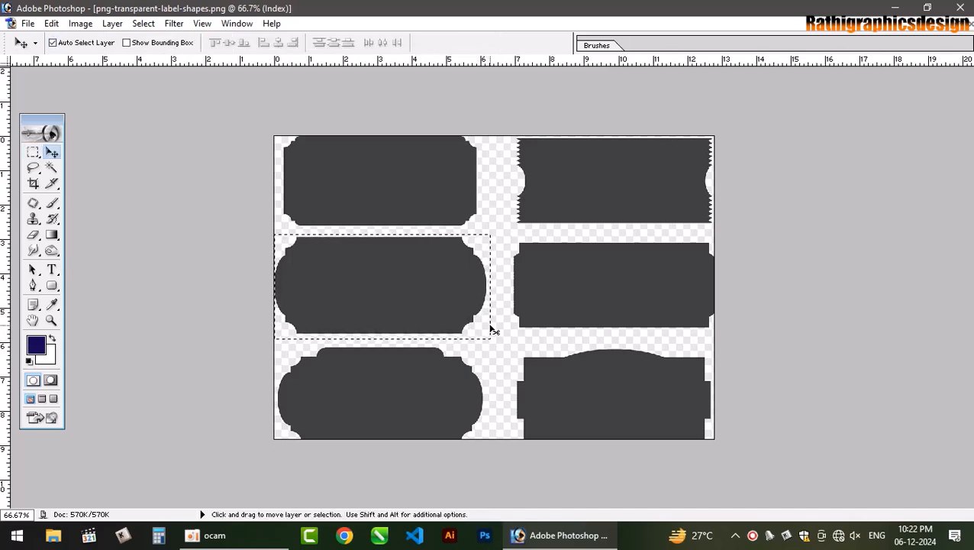
pyautogui.hotkey('ctrl', 'c')
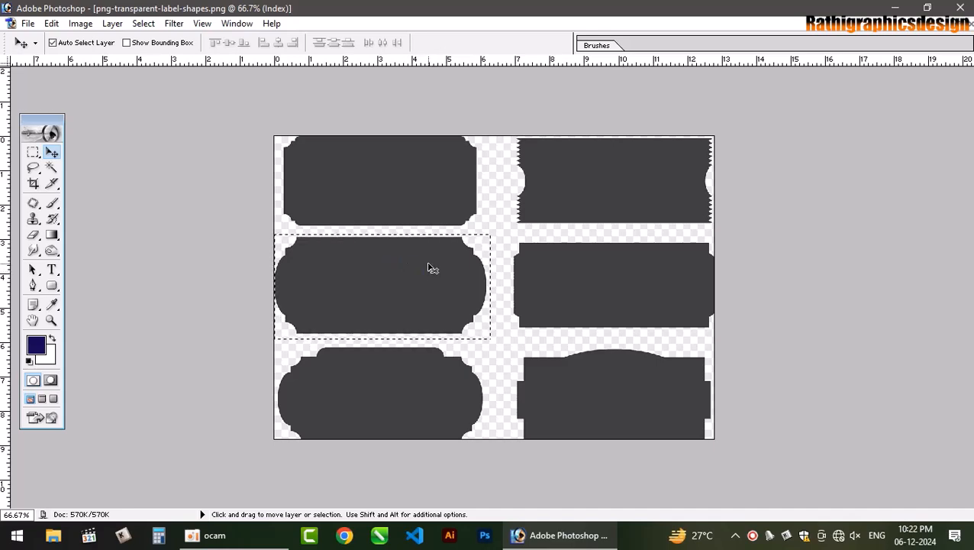
pyautogui.press('F7')
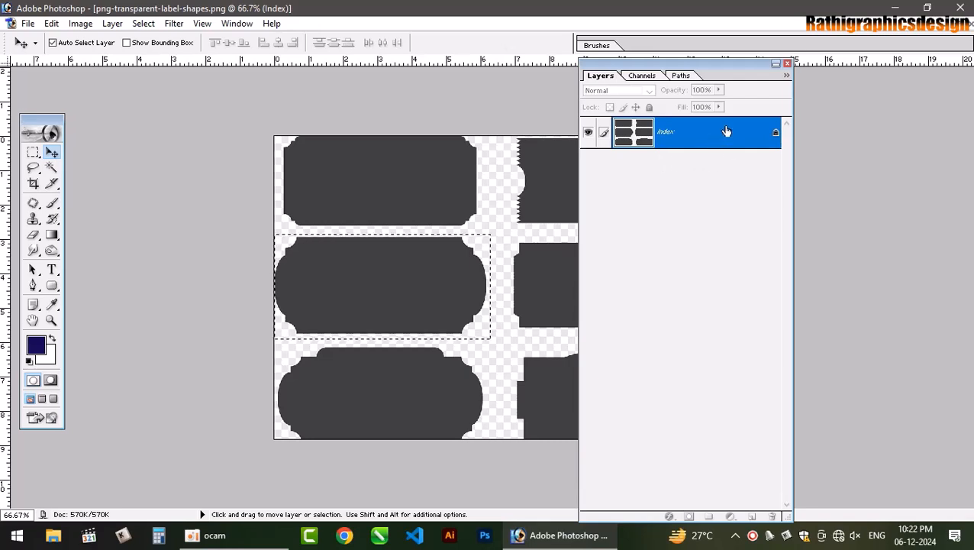
pyautogui.click(81, 24)
pyautogui.moveTo(114, 36)
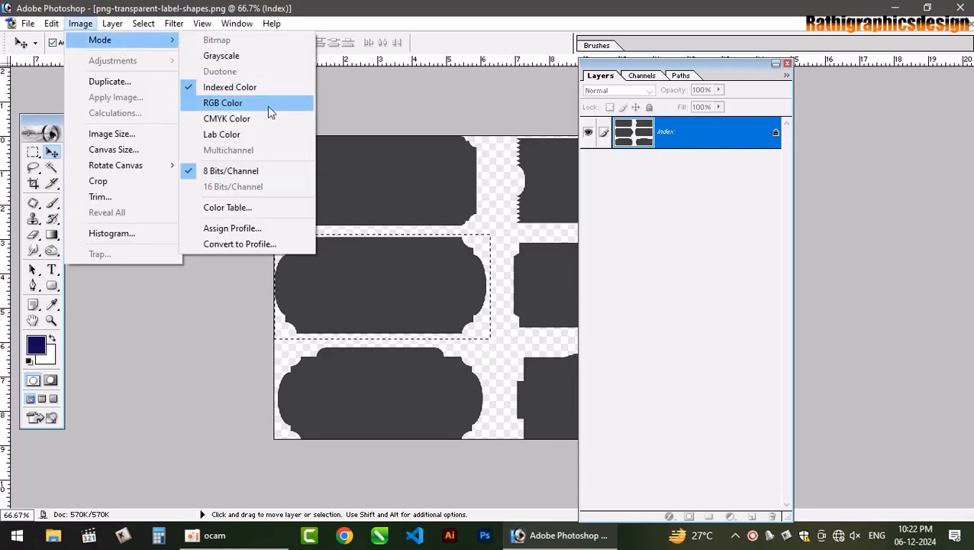
pyautogui.click(269, 107)
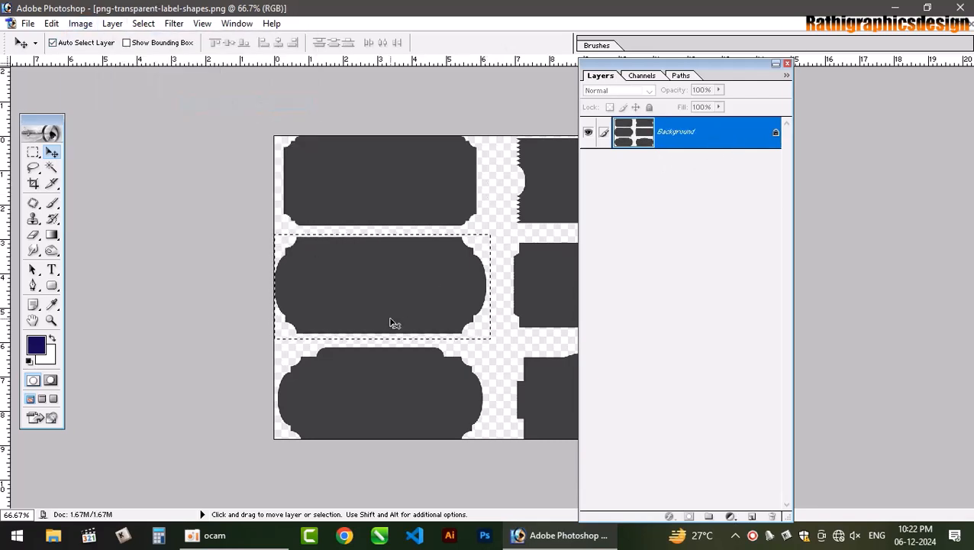
pyautogui.hotkey('ctrl', 'j')
pyautogui.moveTo(417, 286); pyautogui.dragTo(433, 275)
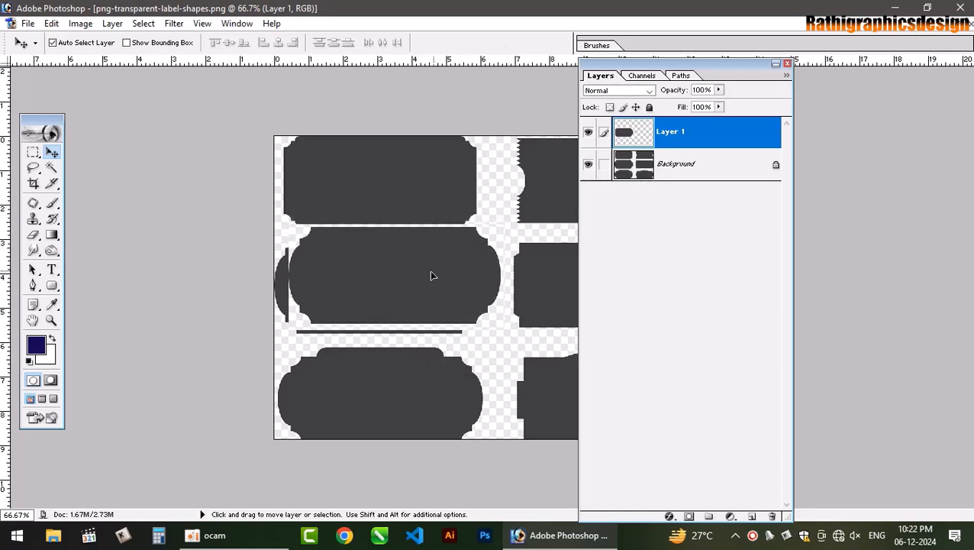
pyautogui.hotkey('ctrl', 'z')
# - Drag the label shape into the poster and place it on the left side
pyautogui.click(960, 26)
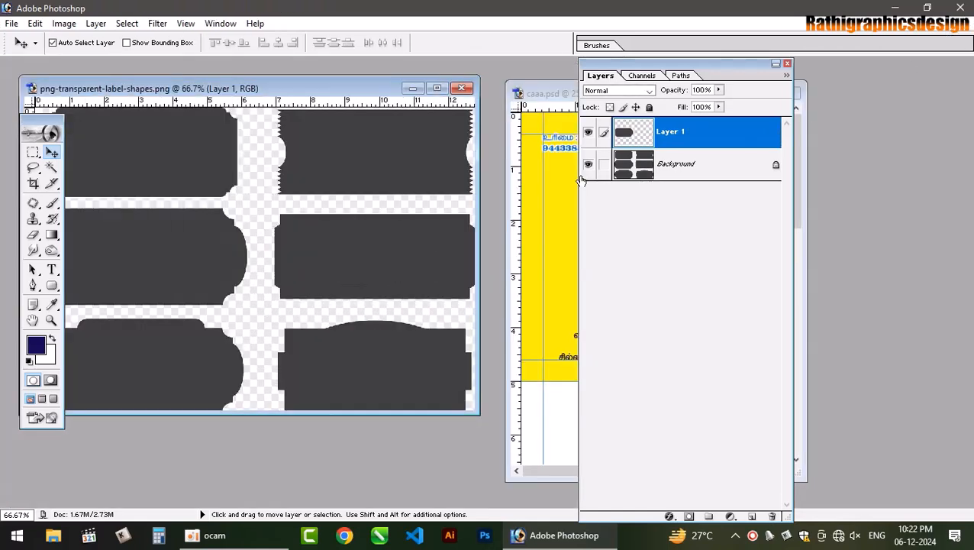
pyautogui.moveTo(419, 233); pyautogui.dragTo(550, 211)
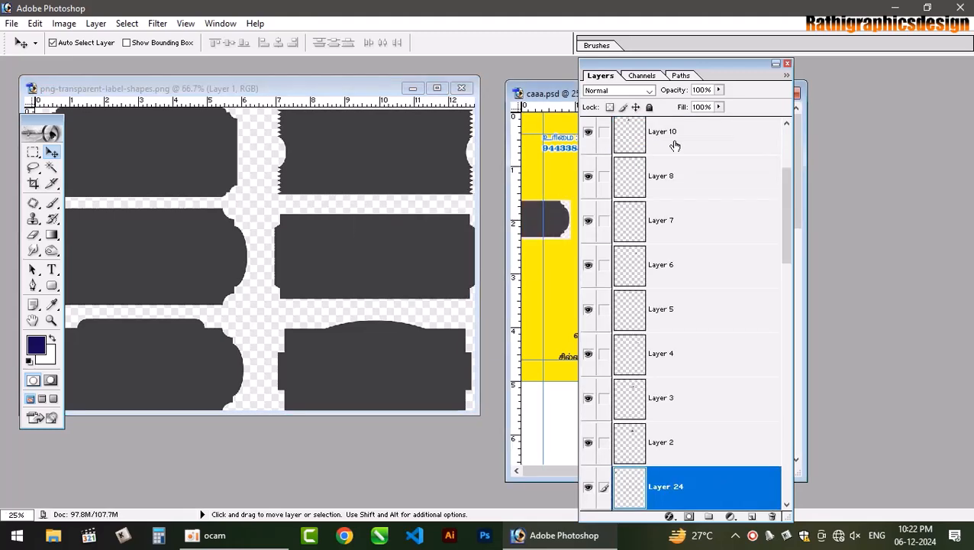
pyautogui.click(788, 64)
pyautogui.click(772, 93)
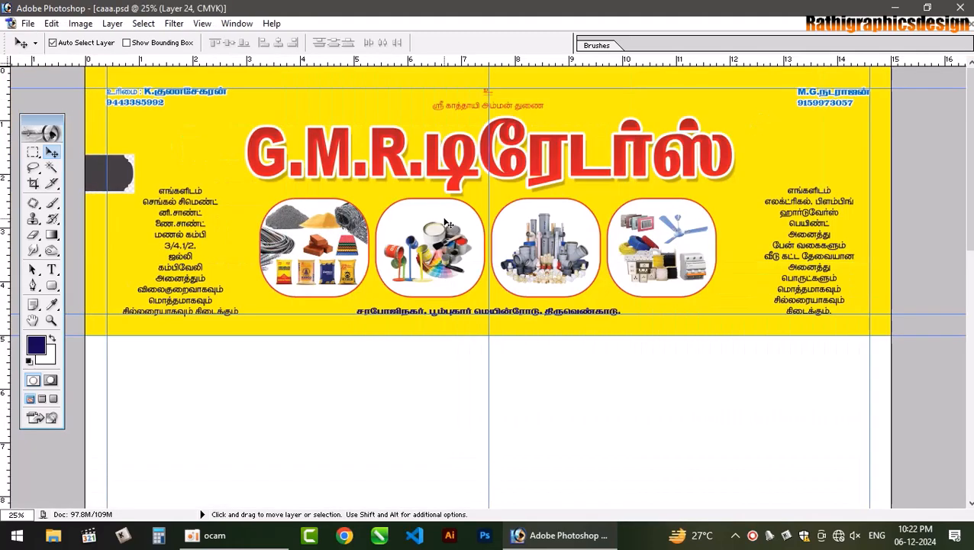
pyautogui.moveTo(134, 176); pyautogui.dragTo(216, 184)
# - Rotate the dark label 90° so it stands upright
pyautogui.hotkey('ctrl', '+')
pyautogui.hotkey('ctrl', '+')
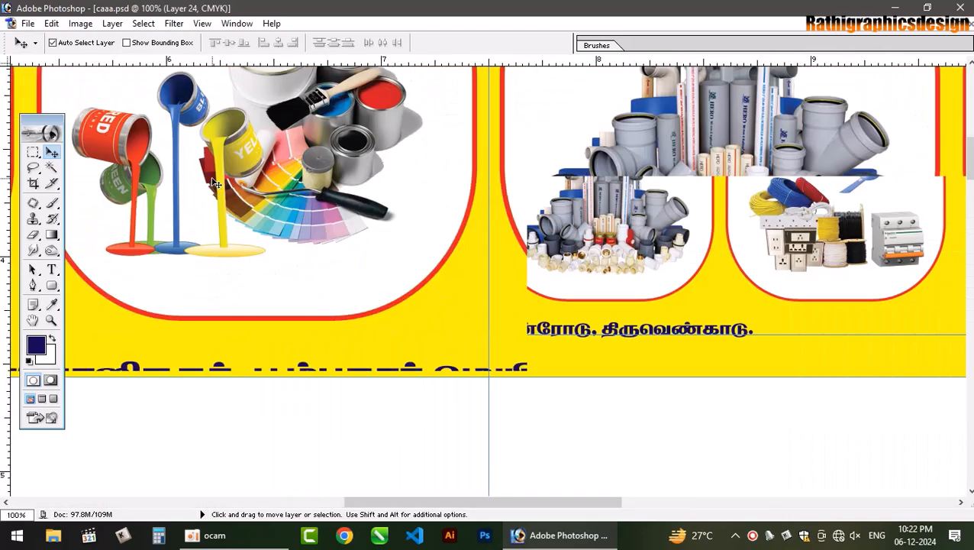
pyautogui.moveTo(257, 202); pyautogui.dragTo(493, 245)
pyautogui.moveTo(282, 201); pyautogui.dragTo(530, 263)
pyautogui.moveTo(206, 206); pyautogui.dragTo(527, 297)
pyautogui.moveTo(240, 250); pyautogui.dragTo(521, 415)
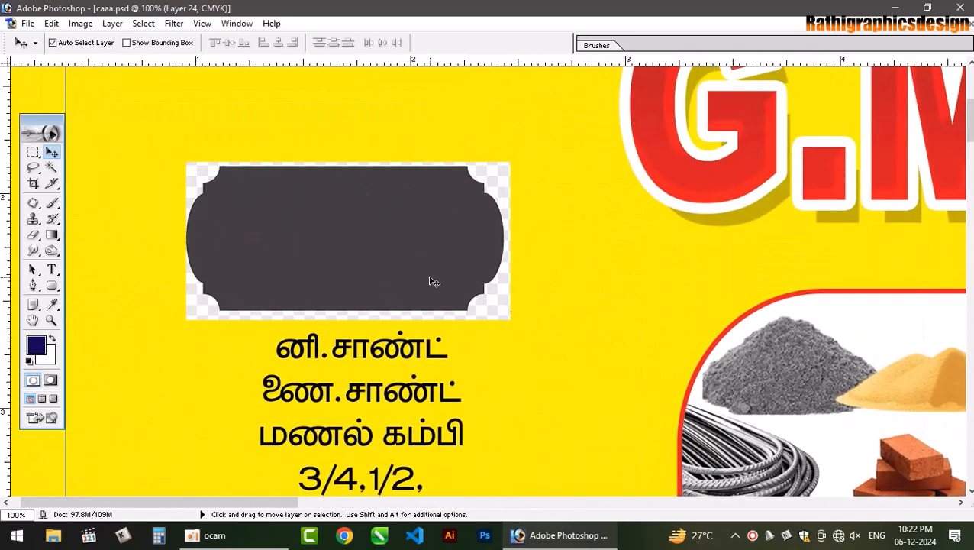
pyautogui.hotkey('ctrl', 't')
pyautogui.moveTo(555, 152); pyautogui.dragTo(410, 380)
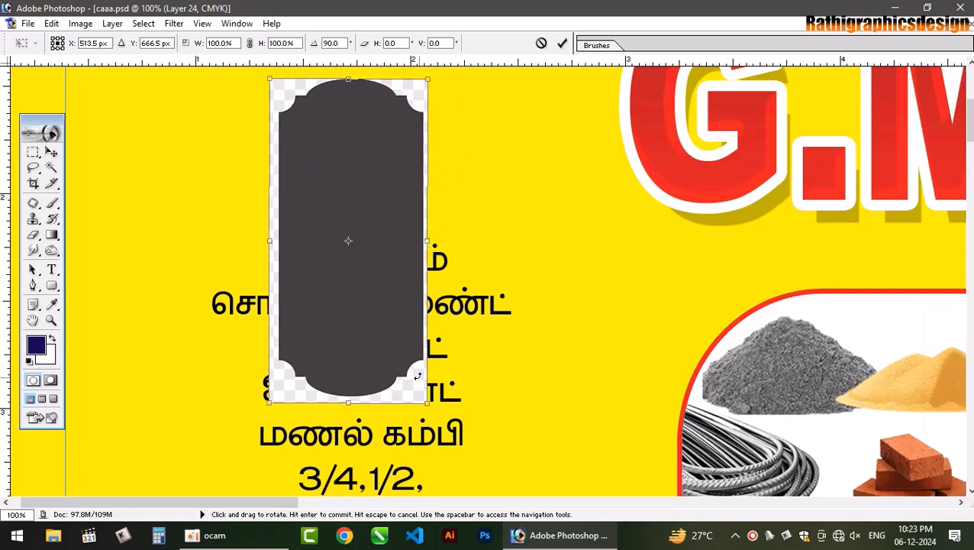
pyautogui.press('Return')
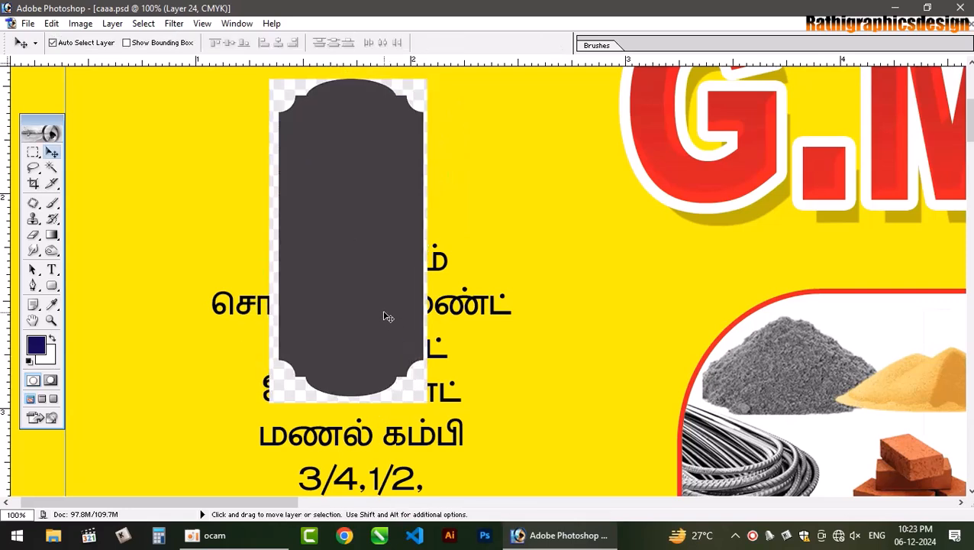
# - Magic-wand the surround, feather it and delete the label's transparent fringe
pyautogui.press('w')
pyautogui.click(417, 97)
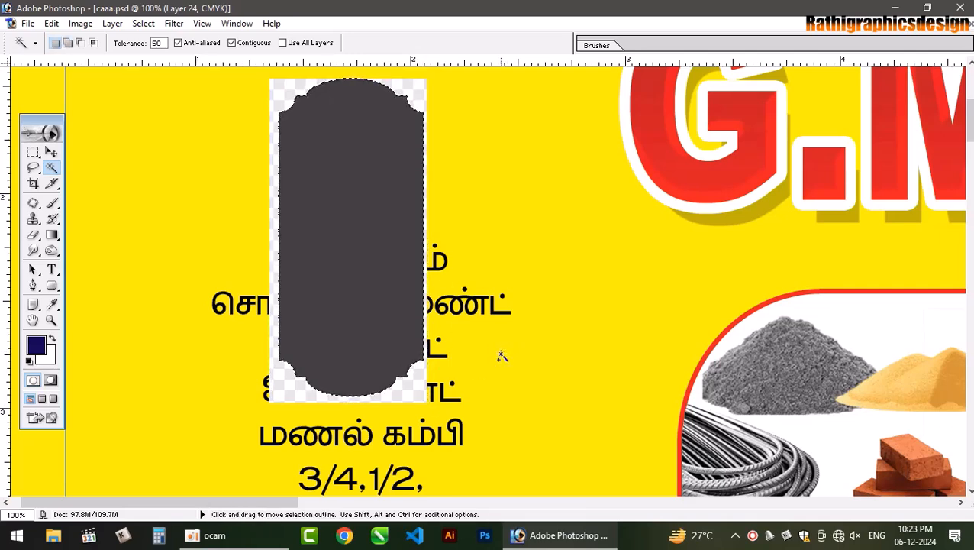
pyautogui.hotkey('ctrl', 'alt', 'd')
pyautogui.press('Return')
pyautogui.press('Delete')
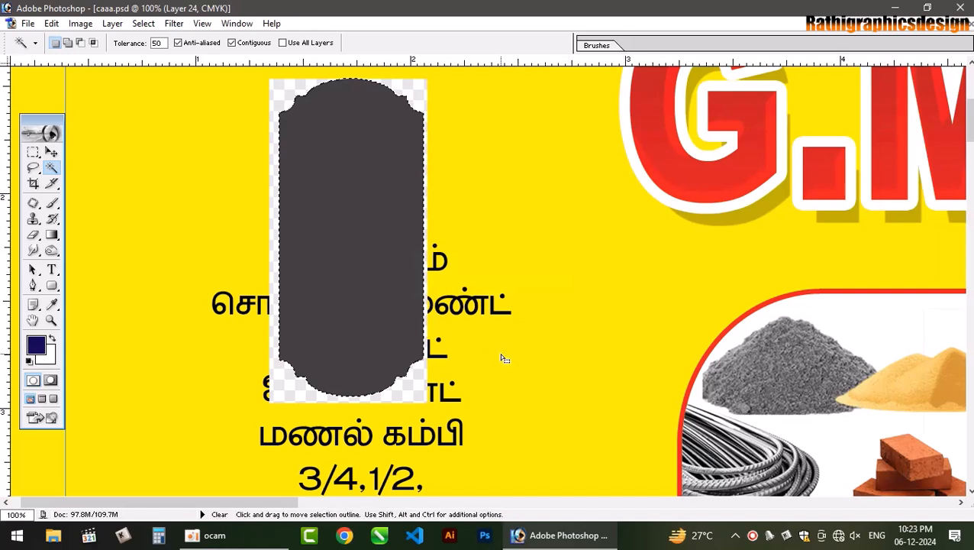
pyautogui.hotkey('ctrl', 'd')
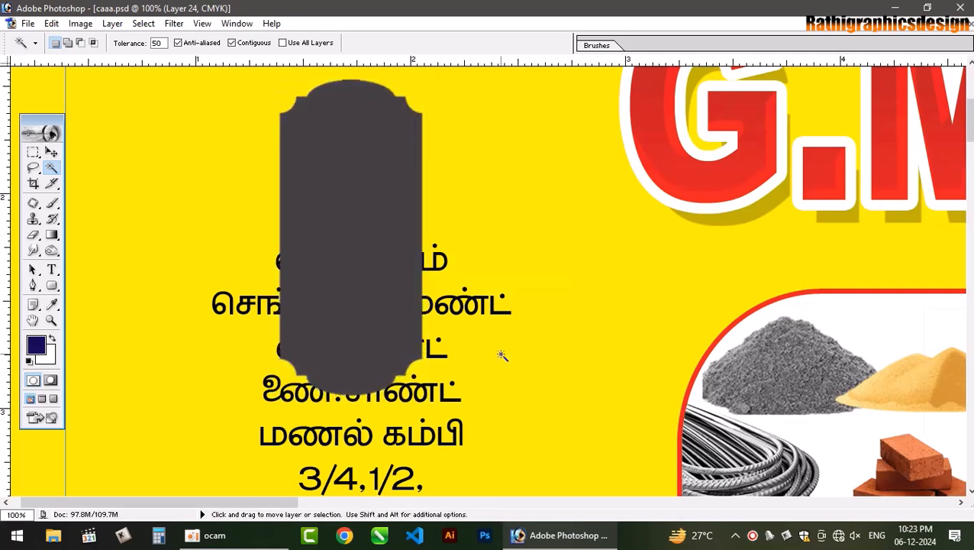
# - Sharpen the label's edges with Unsharp Mask and fit the poster in view
pyautogui.press('v')
pyautogui.hotkey('ctrl', '-')
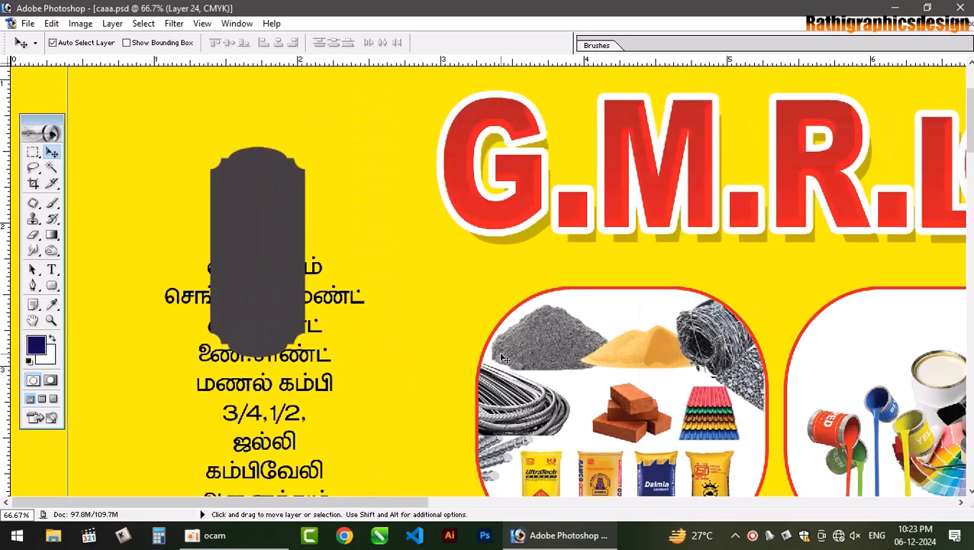
pyautogui.hotkey('ctrl', '+')
pyautogui.hotkey('ctrl', '+')
pyautogui.press('space')
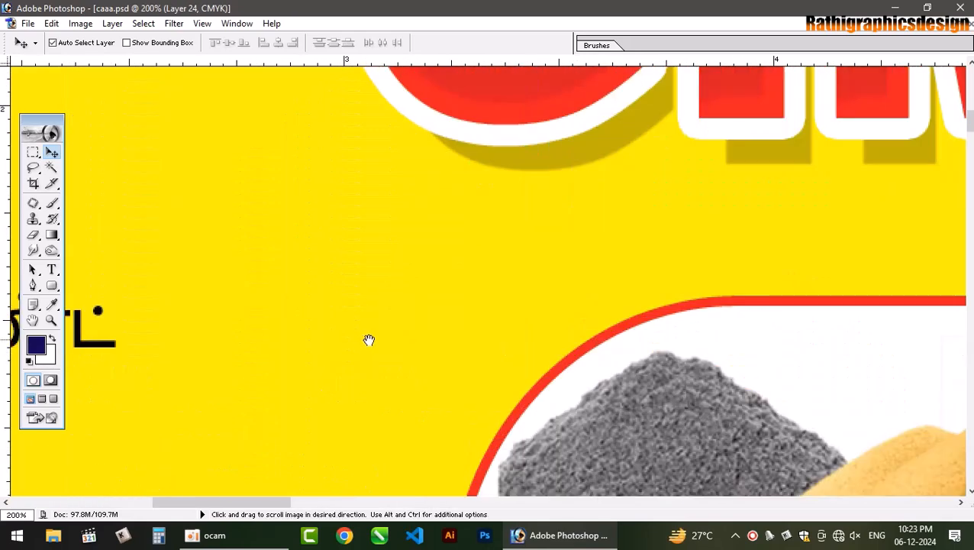
pyautogui.moveTo(369, 342); pyautogui.dragTo(738, 378)
pyautogui.hotkey('ctrl', '-')
pyautogui.hotkey('ctrl', '-')
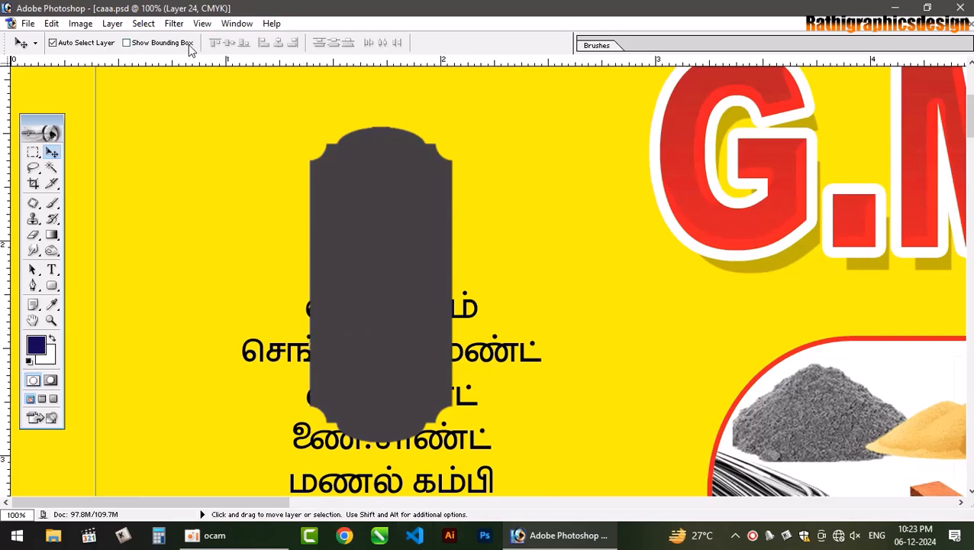
pyautogui.click(174, 24)
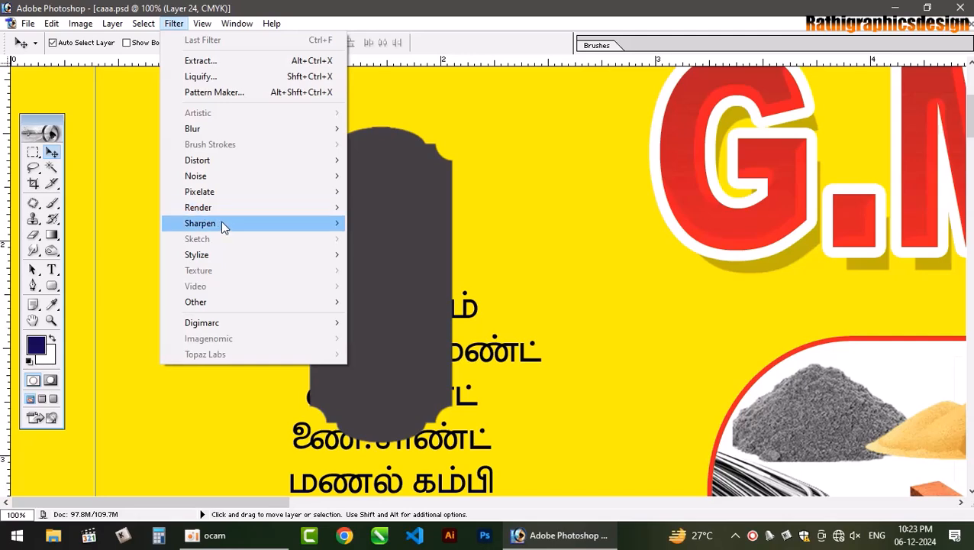
pyautogui.moveTo(221, 223)
pyautogui.click(427, 271)
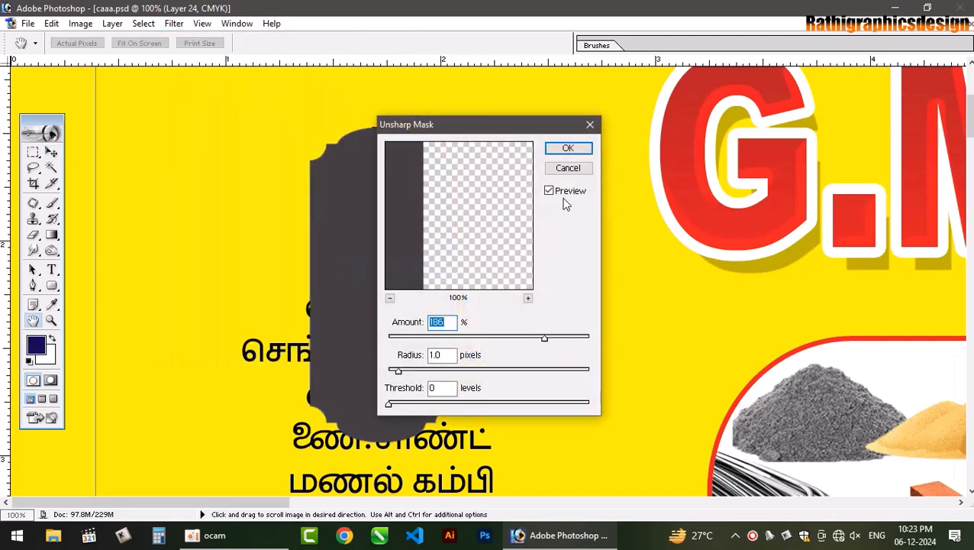
pyautogui.click(569, 148)
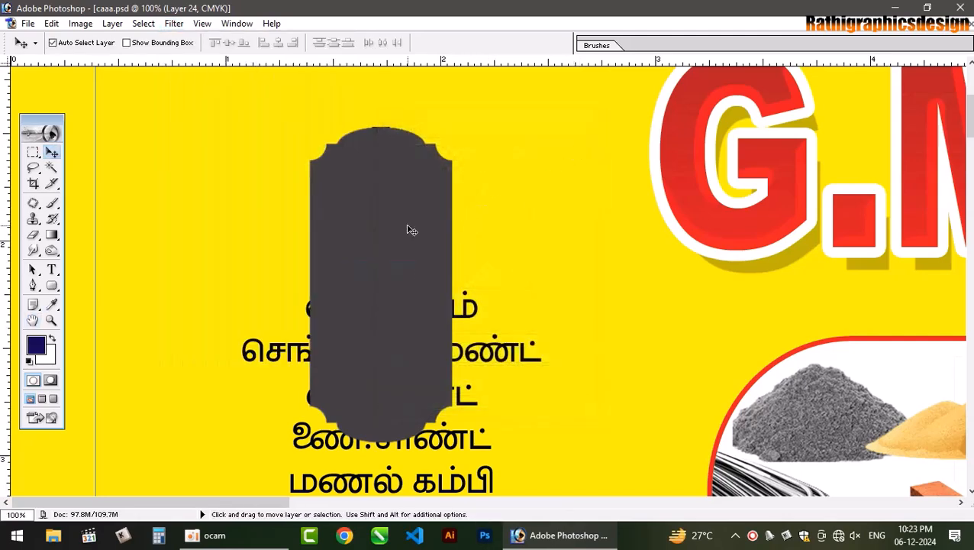
pyautogui.hotkey('ctrl', '0')
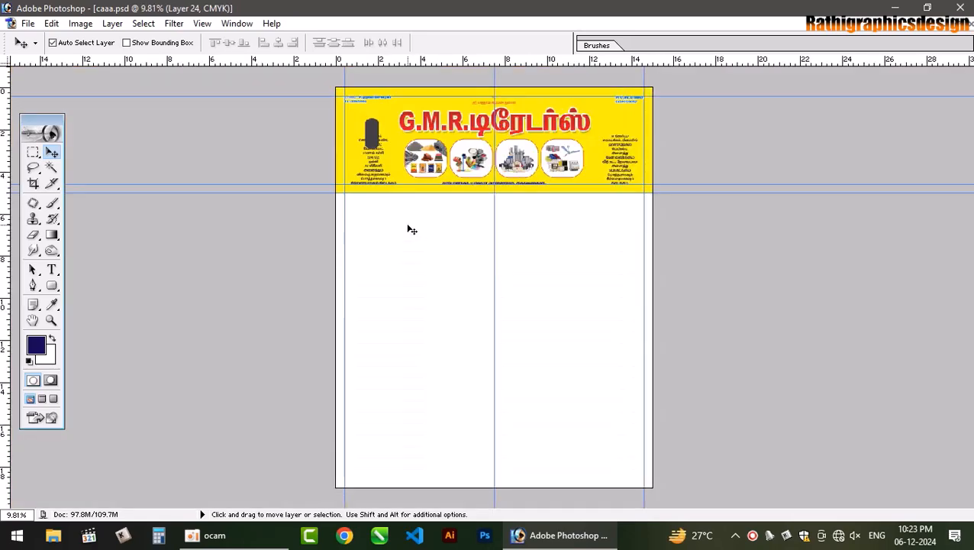
# - Move the dark plaque left and up, then enlarge and widen it down to the bottom text
pyautogui.hotkey('ctrl', '+')
pyautogui.hotkey('ctrl', '+')
pyautogui.hotkey('ctrl', '+')
pyautogui.hotkey('ctrl', '+')
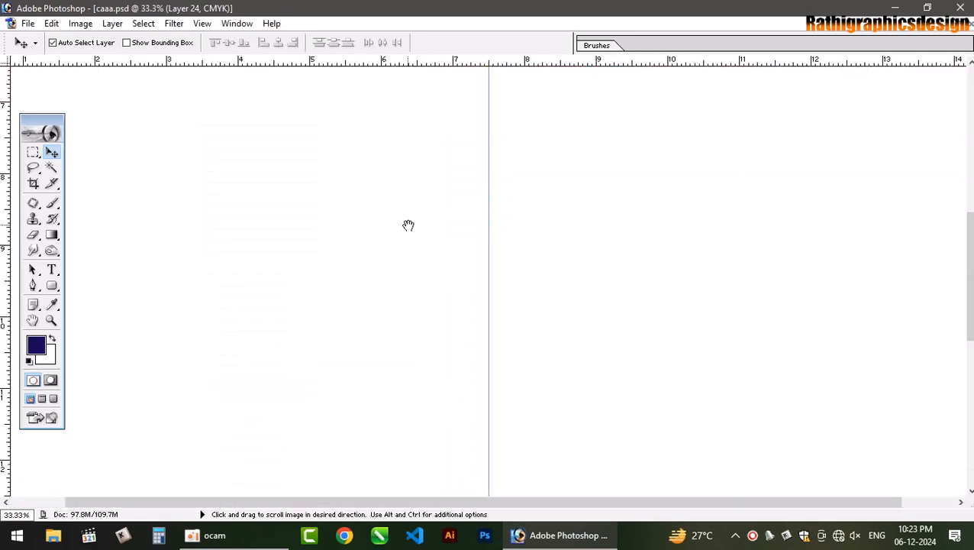
pyautogui.moveTo(144, 389); pyautogui.dragTo(513, 474)
pyautogui.moveTo(355, 326); pyautogui.dragTo(344, 389)
pyautogui.moveTo(324, 153); pyautogui.dragTo(345, 449)
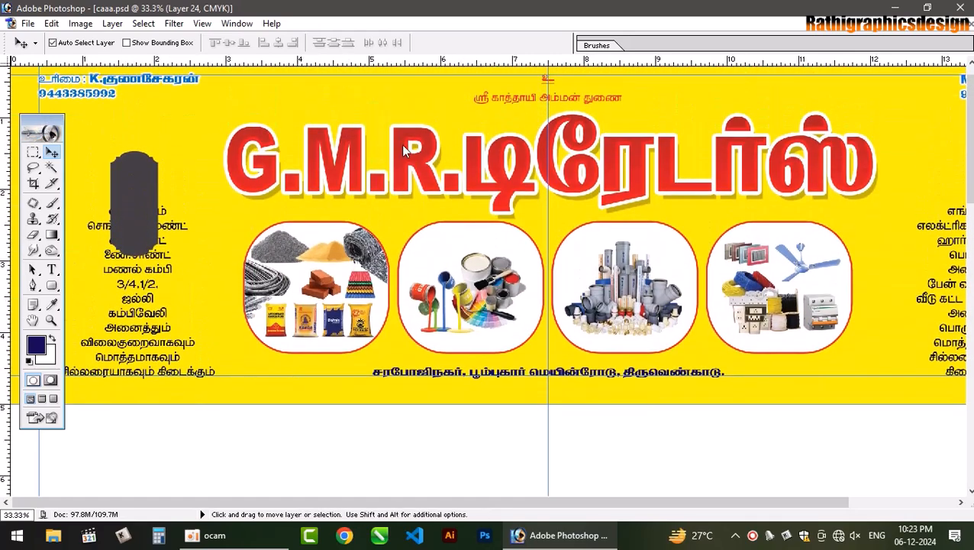
pyautogui.moveTo(43, 120); pyautogui.dragTo(404, 146)
pyautogui.moveTo(133, 174); pyautogui.dragTo(83, 162)
pyautogui.hotkey('ctrl', 't')
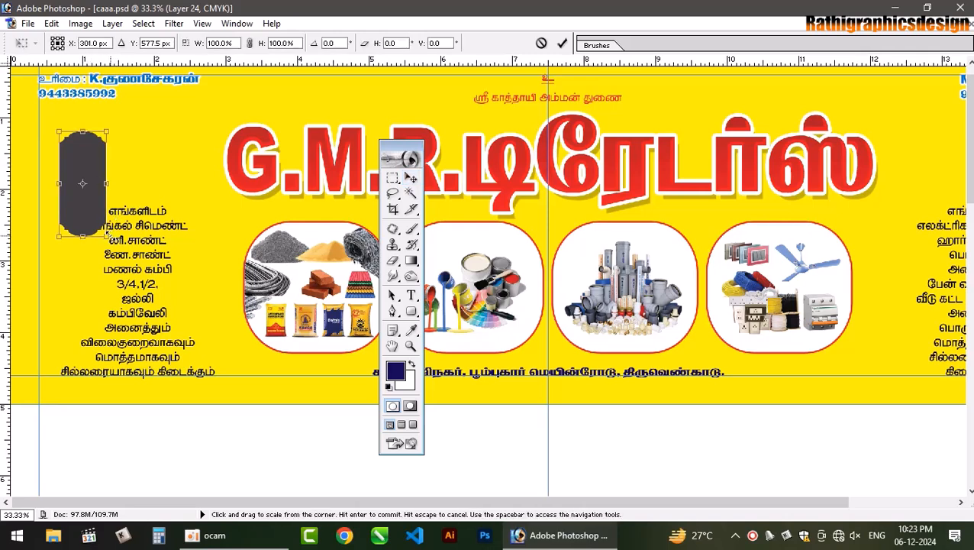
pyautogui.moveTo(106, 236); pyautogui.dragTo(230, 348)
pyautogui.moveTo(169, 253); pyautogui.dragTo(206, 264)
pyautogui.press('Return')
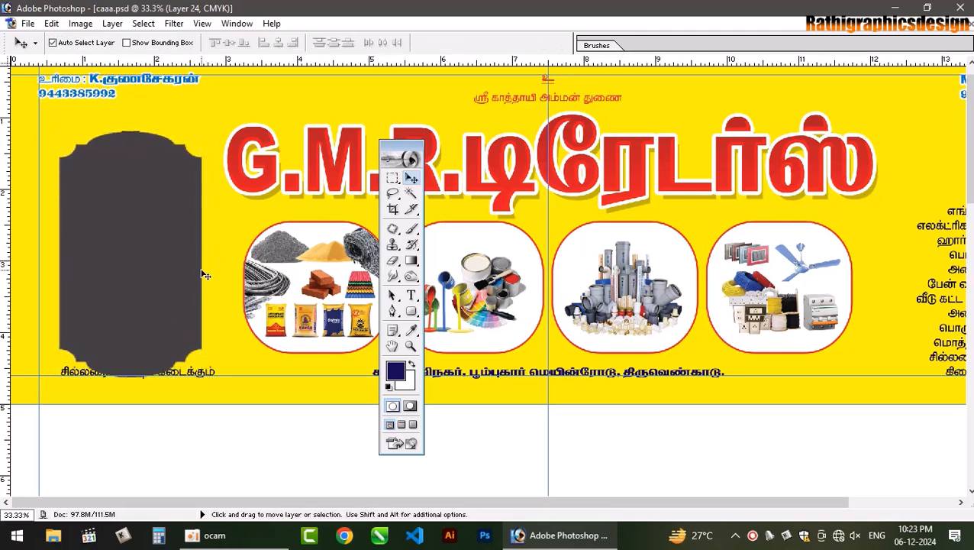
# - Send the plaque back to sit just above the yellow background and move the Tamil list onto it
pyautogui.hotkey('ctrl', 'shift', '[')
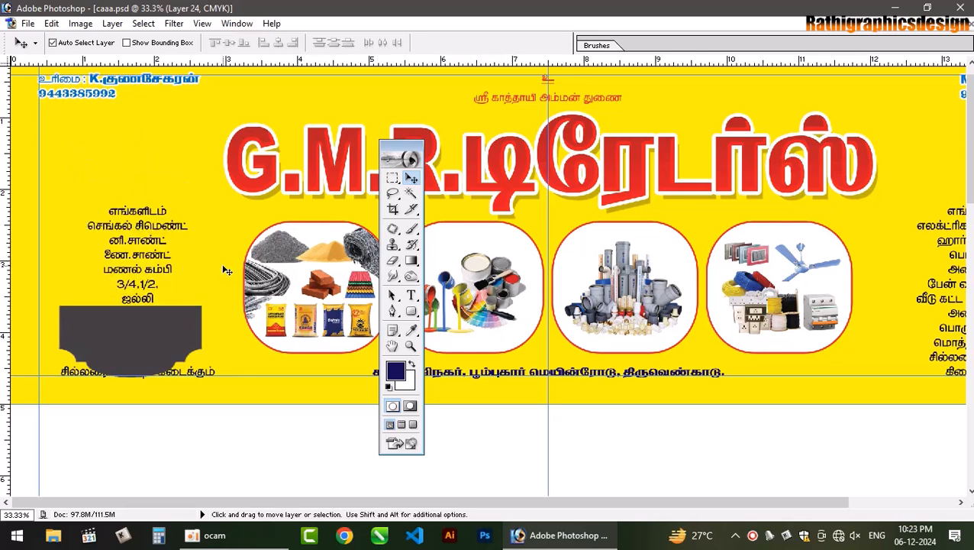
pyautogui.hotkey('ctrl', ']')
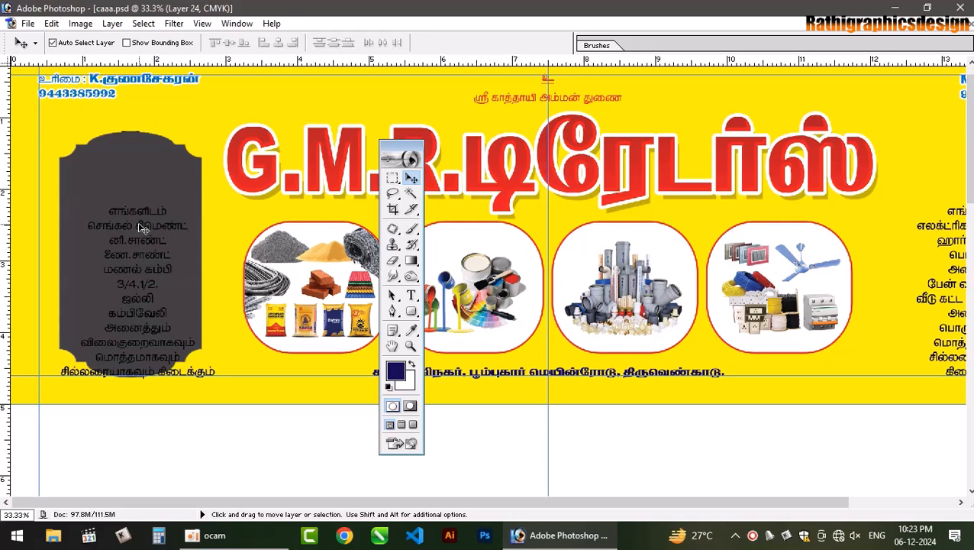
pyautogui.moveTo(142, 225); pyautogui.dragTo(129, 180)
# - Rebreak the left Tamil list so 'அனைத்தும் விலை' shares a line and 'குறைவாகவும்' starts the next
pyautogui.click(412, 295)
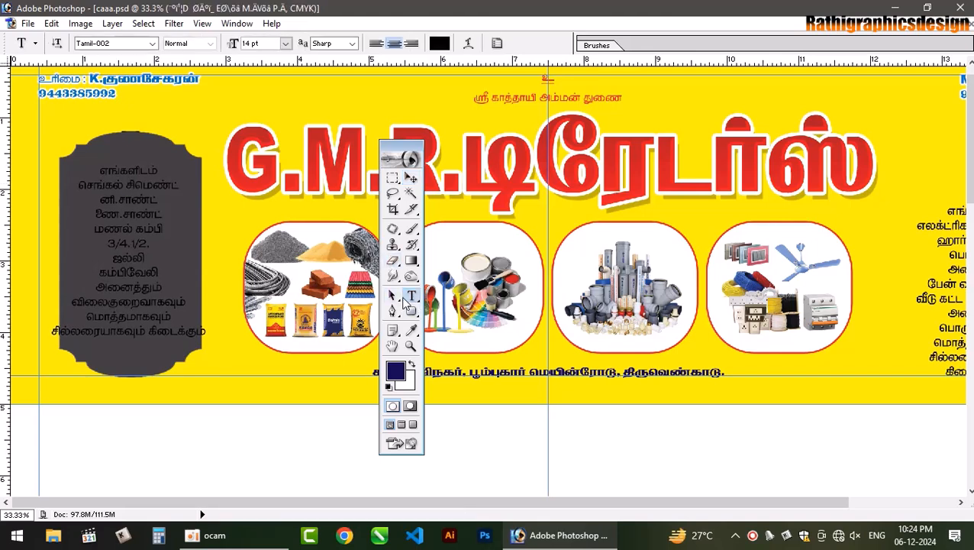
pyautogui.click(150, 331)
pyautogui.press('Return')
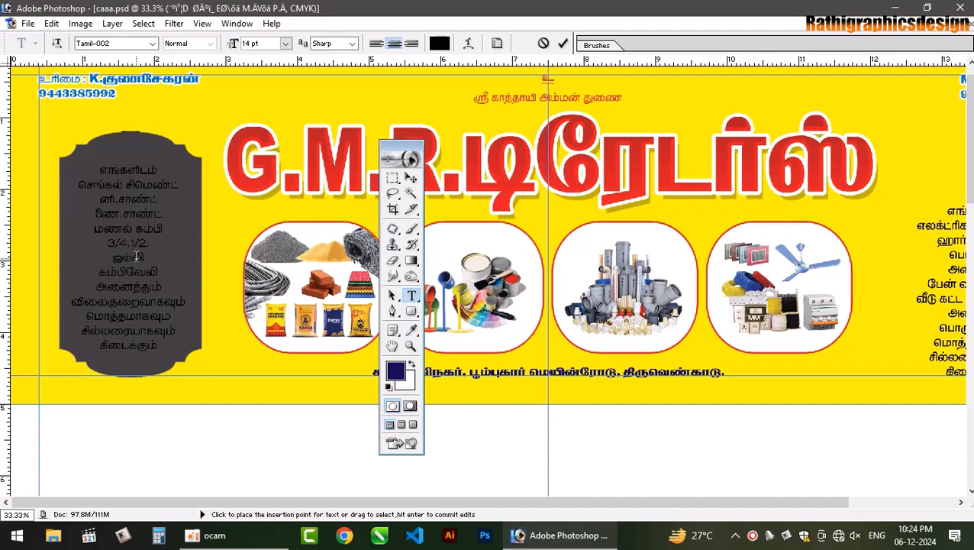
pyautogui.click(113, 304)
pyautogui.press('BackSpace')
pyautogui.click(146, 286)
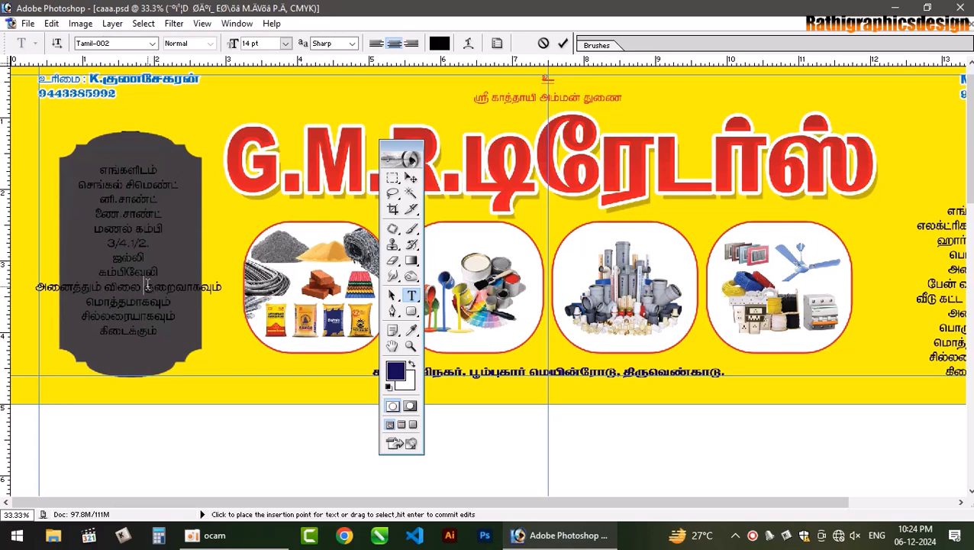
pyautogui.press('Return')
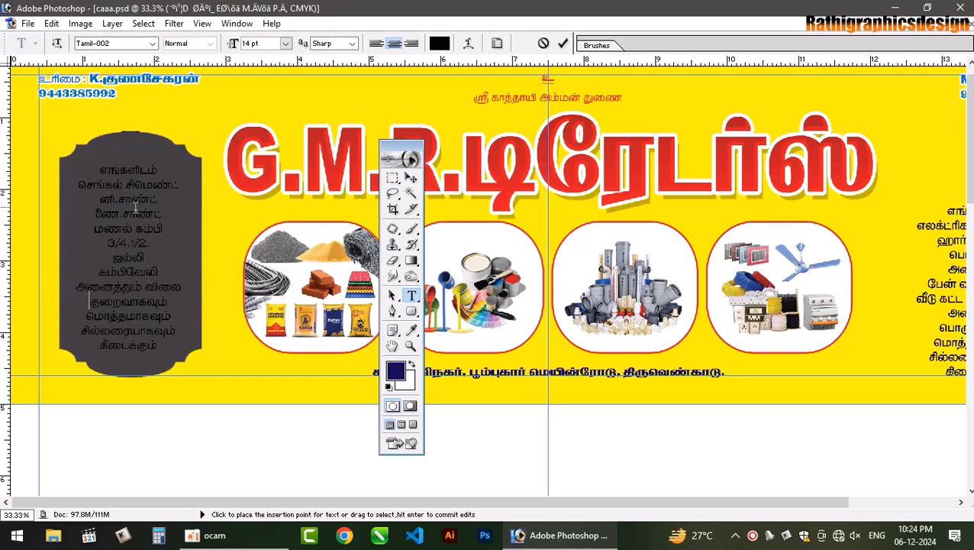
pyautogui.write('ஸத')
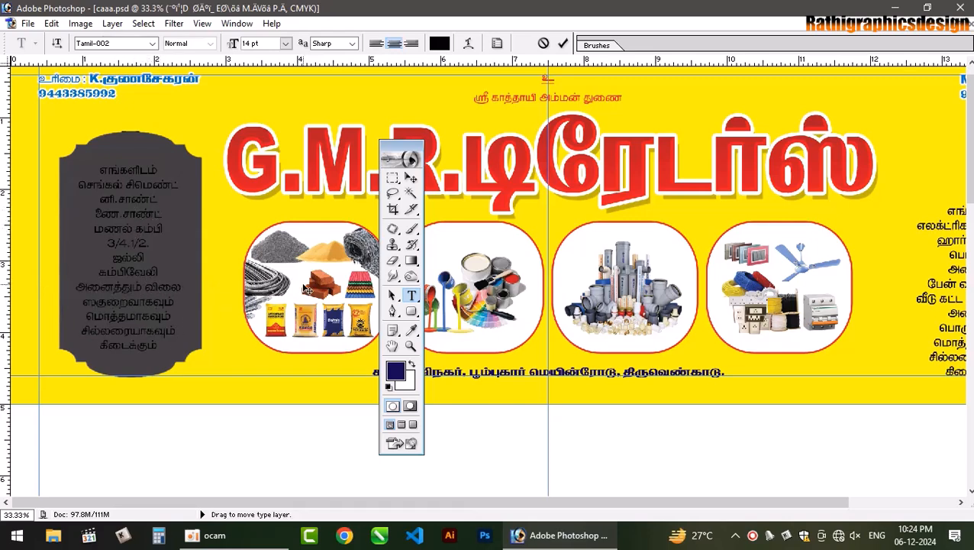
pyautogui.click(563, 44)
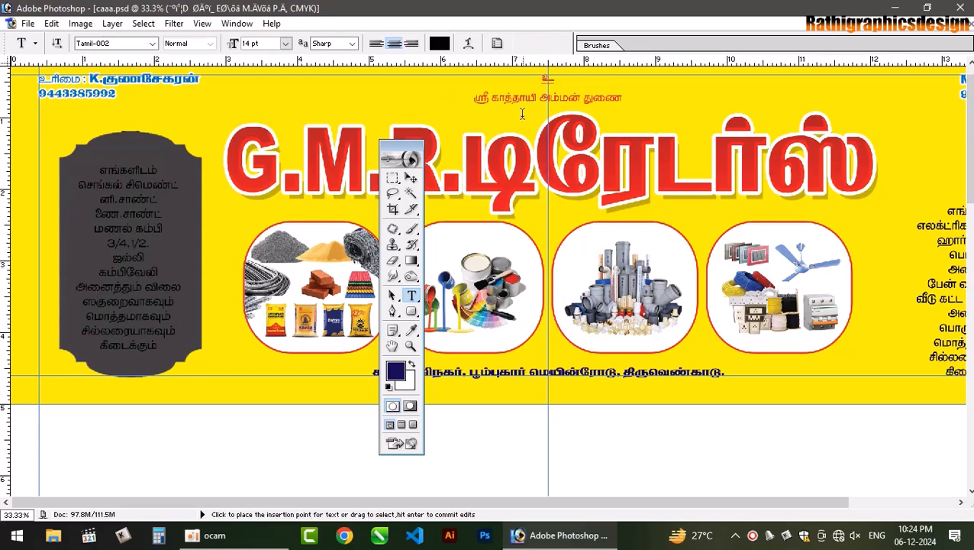
pyautogui.press('F7')
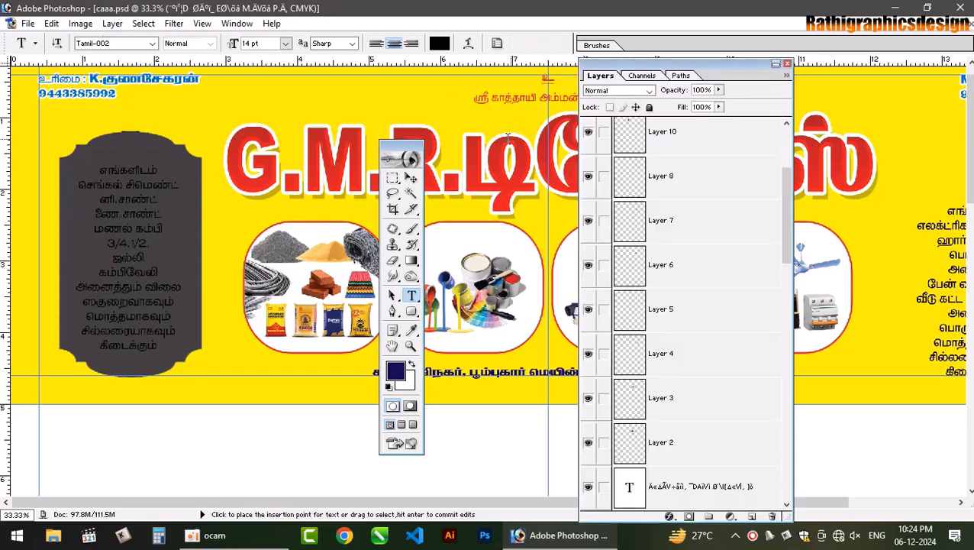
# - Select Layer 24 and load the plaque shape as a selection
pyautogui.click(410, 177)
pyautogui.click(321, 190)
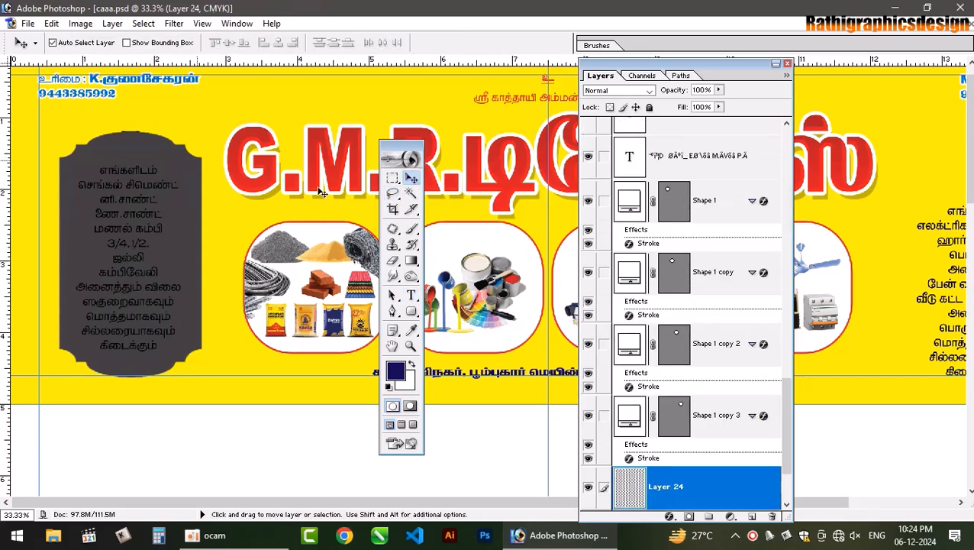
pyautogui.keyDown('ctrl'); pyautogui.click(630, 486); pyautogui.keyUp('ctrl')
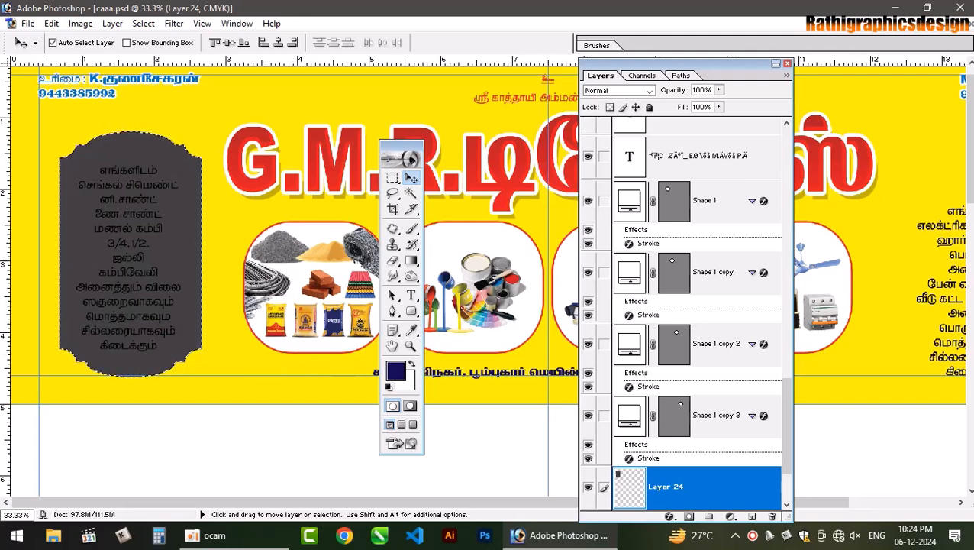
# - Fill the plaque with dark red C0 M100 Y100 K50 (#8B0304) and deselect
pyautogui.click(394, 371)
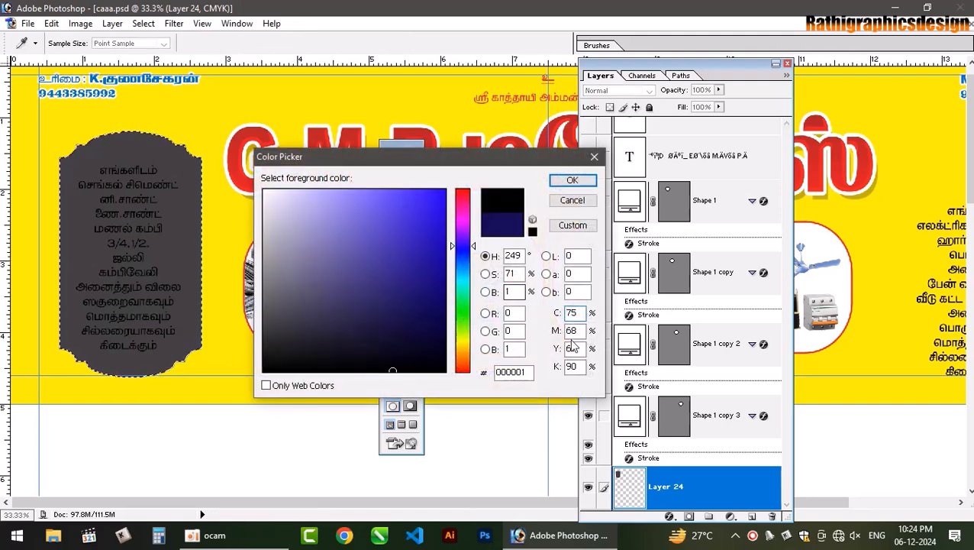
pyautogui.write('0')
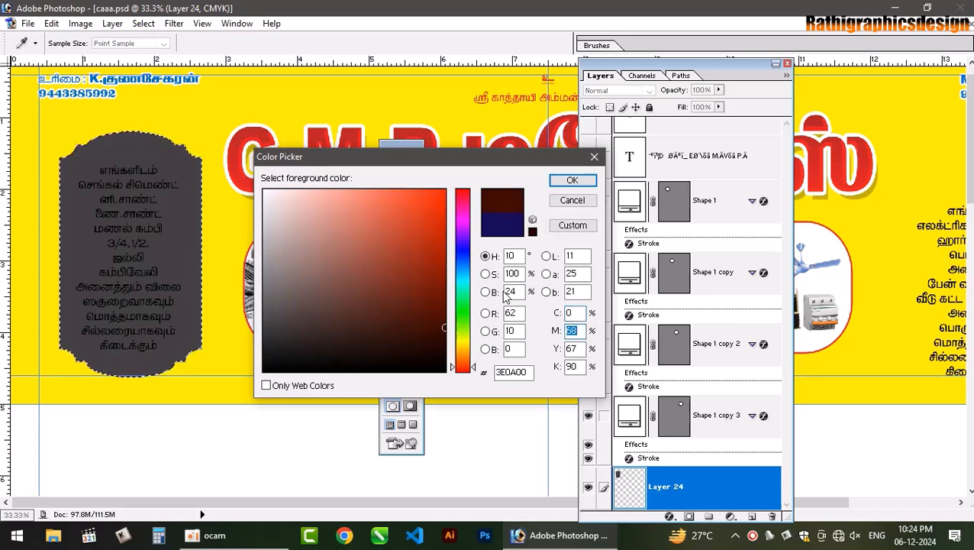
pyautogui.write('100')
pyautogui.press('Tab')
pyautogui.write('100')
pyautogui.press('Tab')
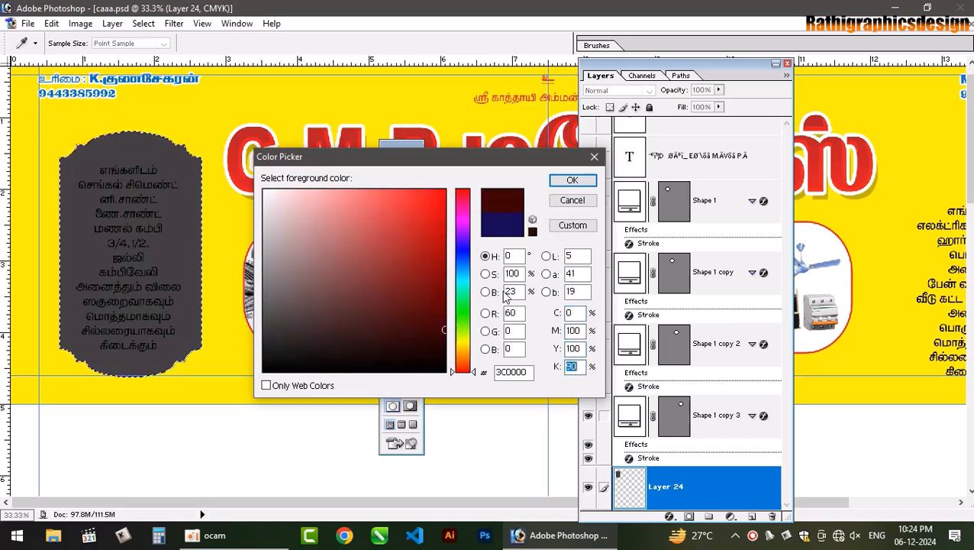
pyautogui.write('30')
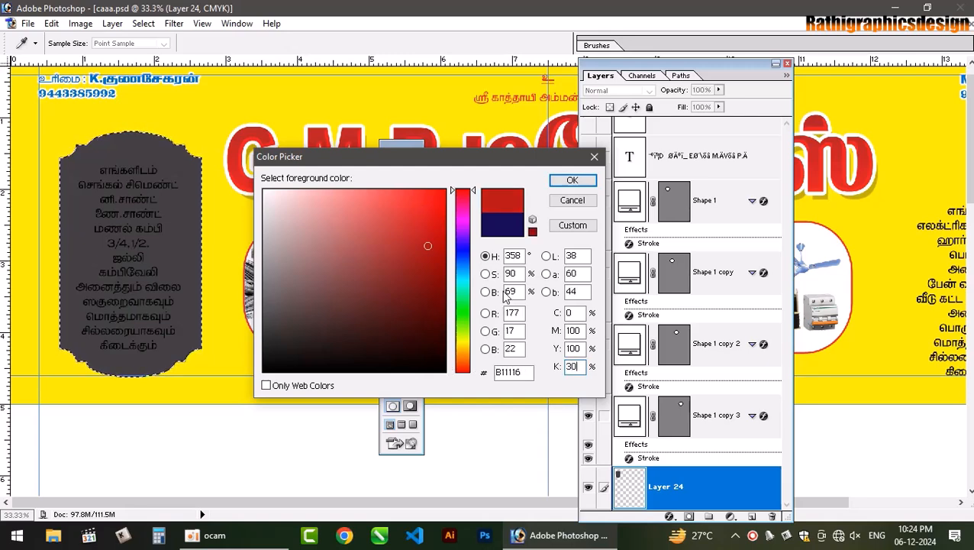
pyautogui.press('BackSpace')
pyautogui.write('5')
pyautogui.press('Return')
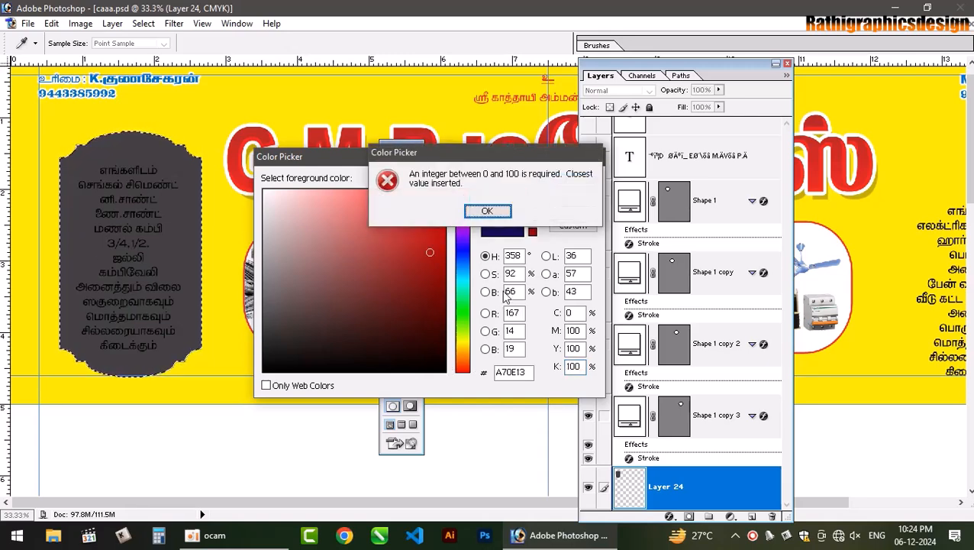
pyautogui.press('Return')
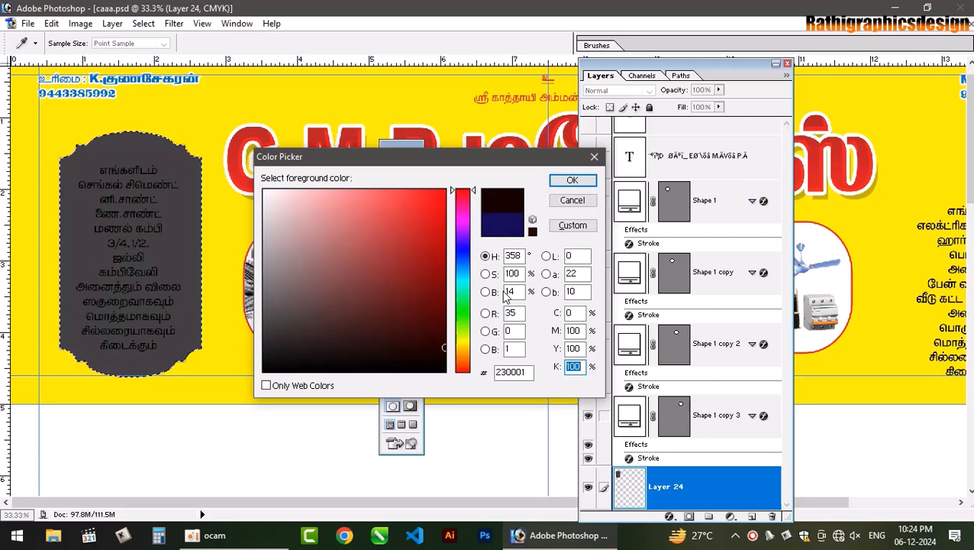
pyautogui.write('500')
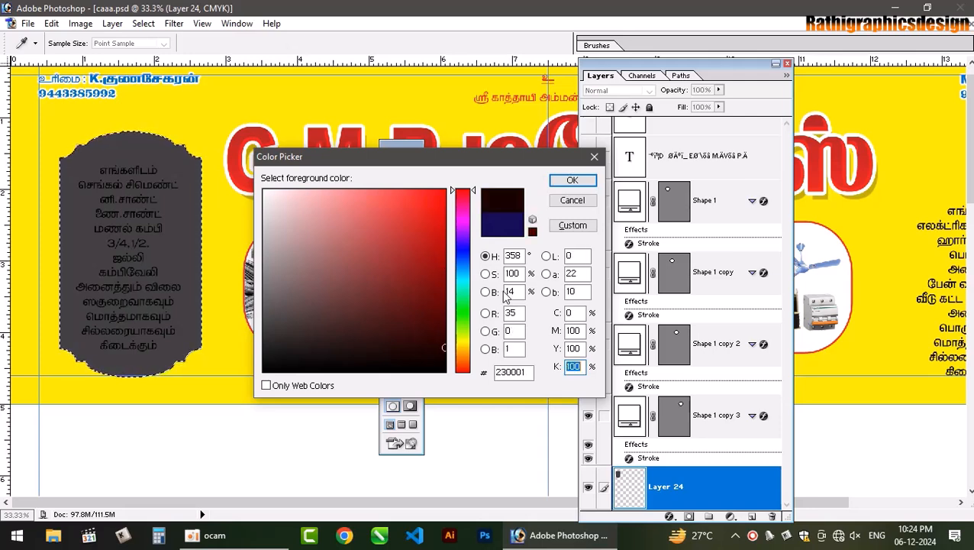
pyautogui.write('50')
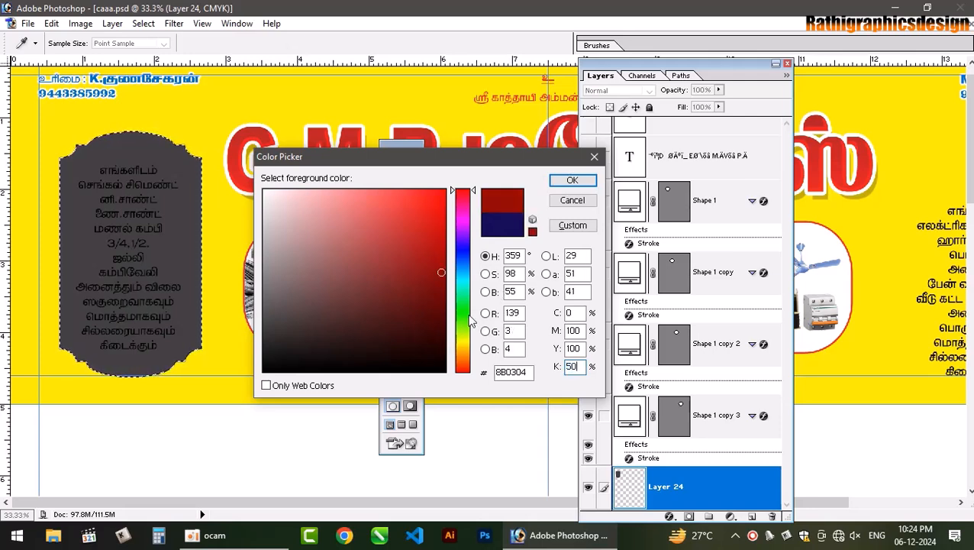
pyautogui.click(593, 184)
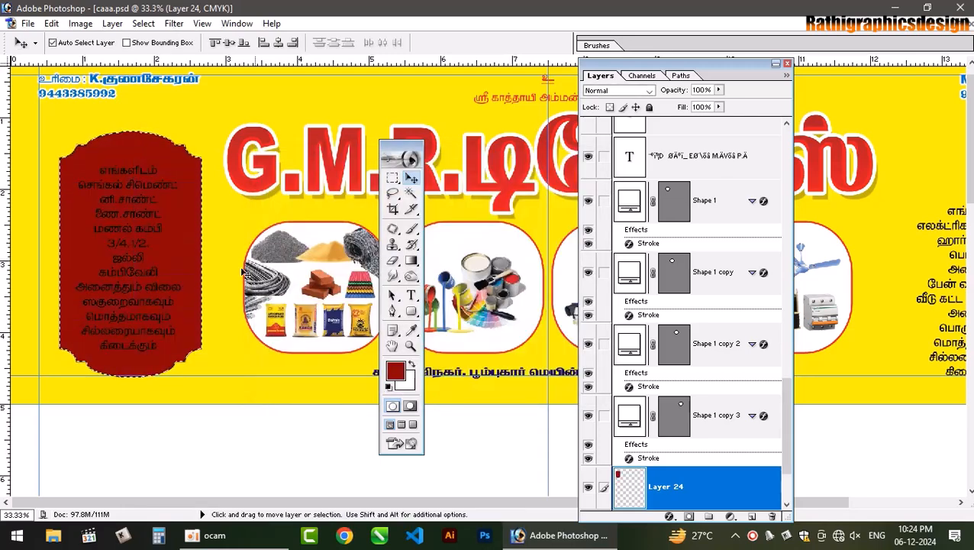
pyautogui.hotkey('ctrl', 'd')
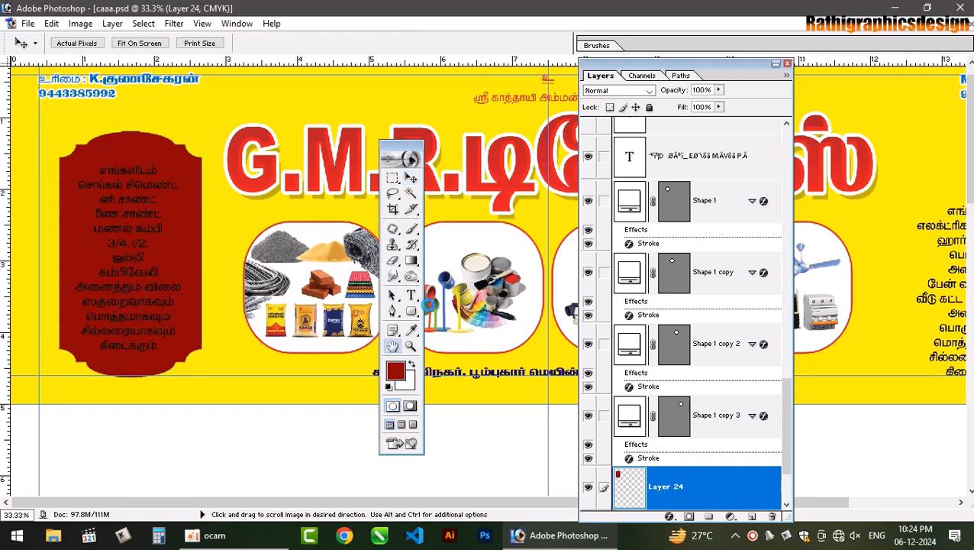
# - Add a 75% inner shadow with 79 px distance and 114 px size to the left plaque
pyautogui.click(456, 298)
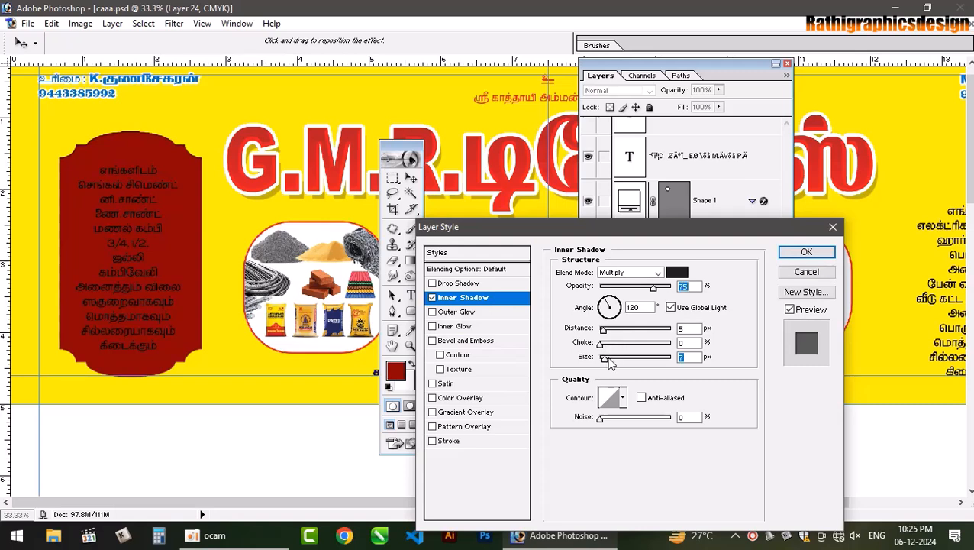
pyautogui.moveTo(622, 356); pyautogui.dragTo(645, 334)
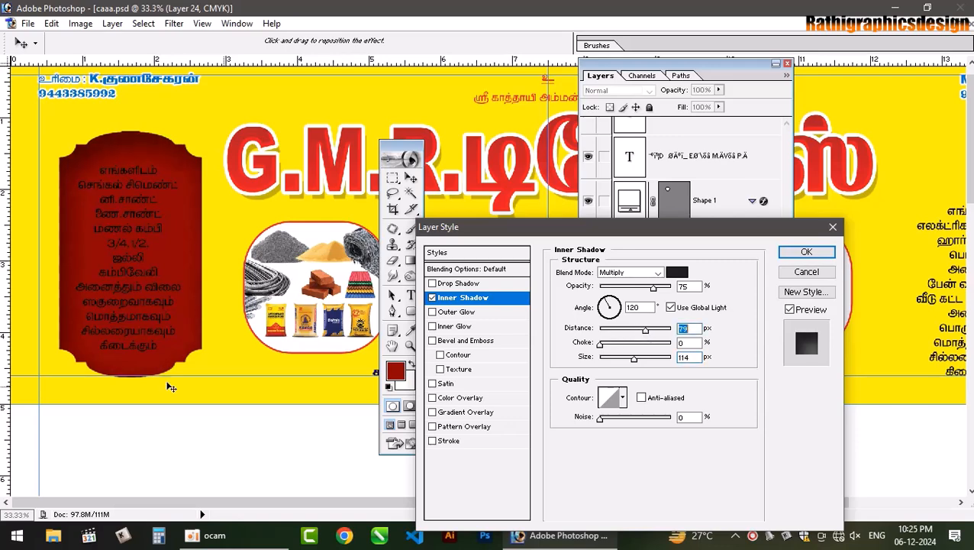
pyautogui.click(806, 252)
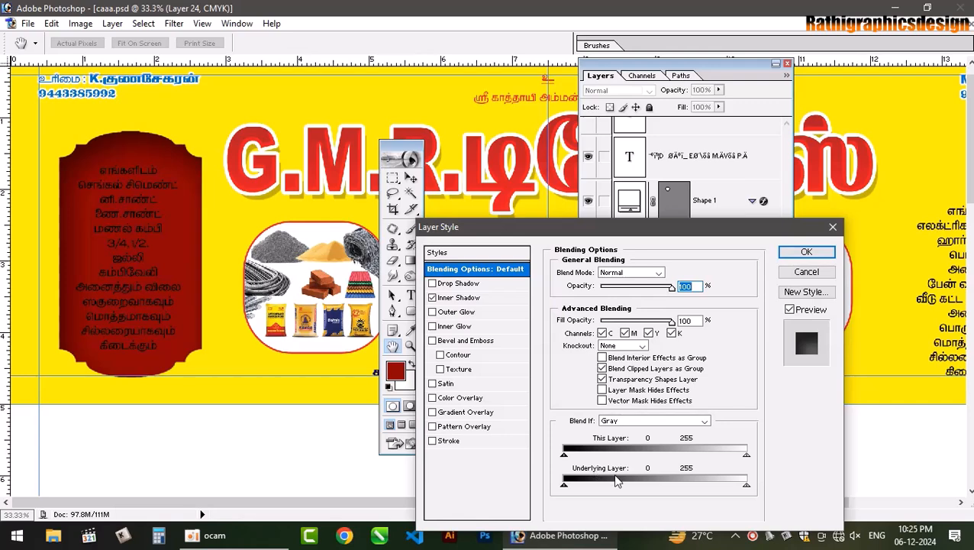
# - Add a white 10 px stroke to the left plaque
pyautogui.click(452, 441)
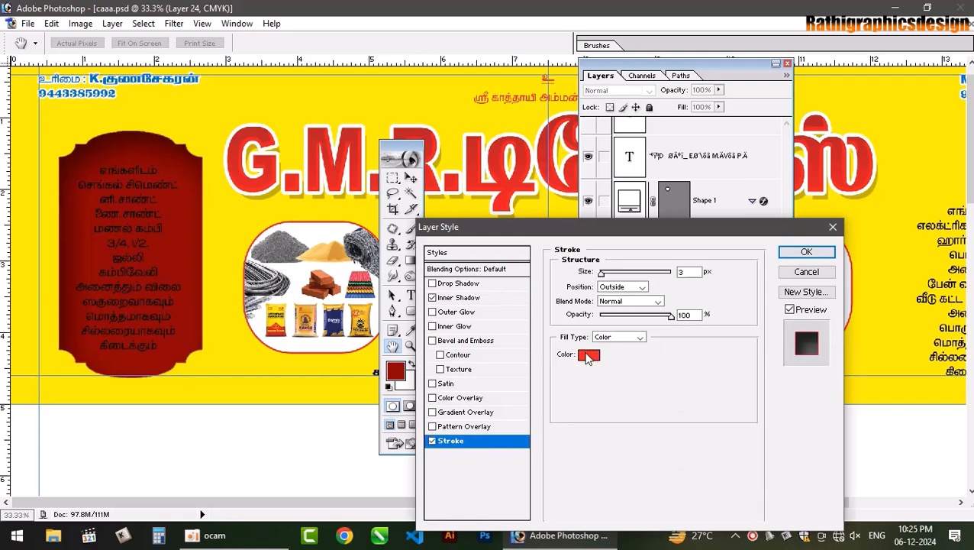
pyautogui.click(588, 355)
pyautogui.click(264, 191)
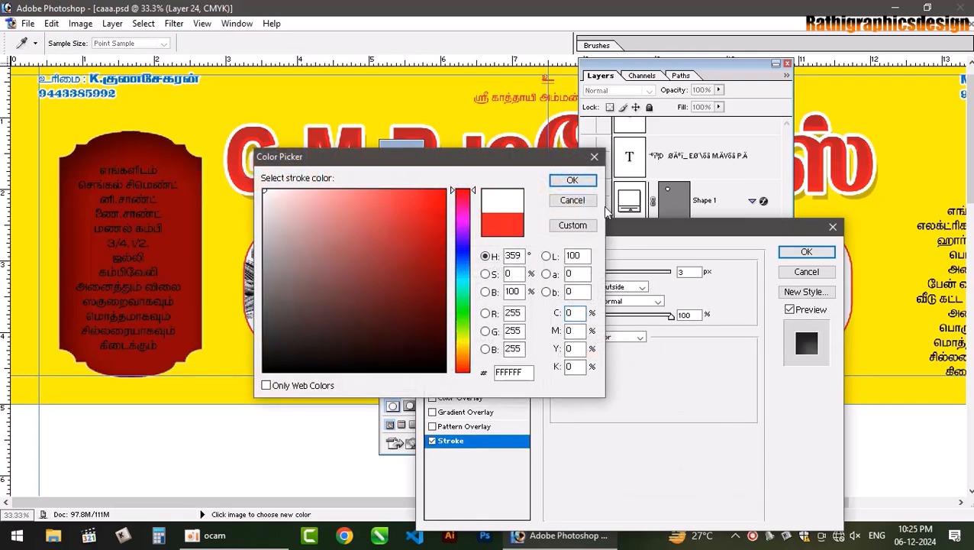
pyautogui.click(582, 182)
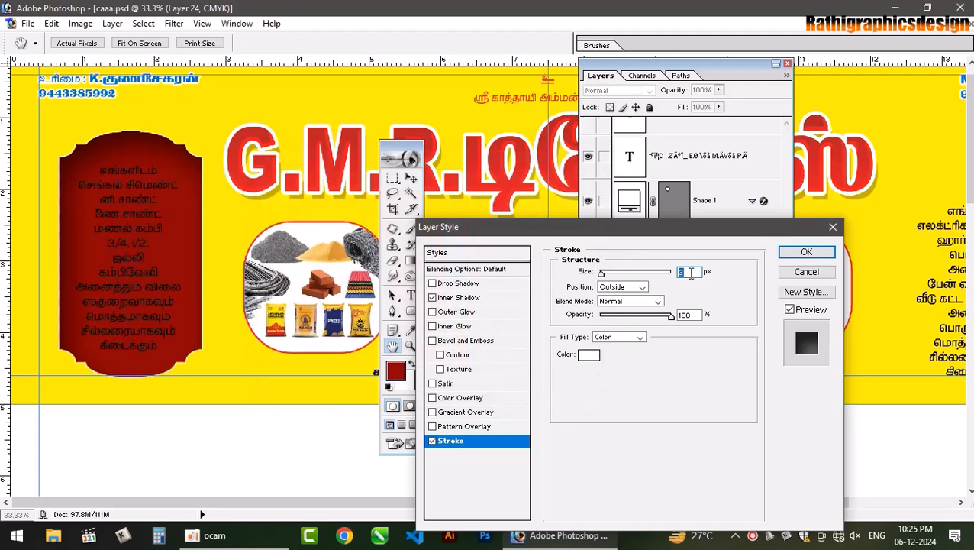
pyautogui.write('10')
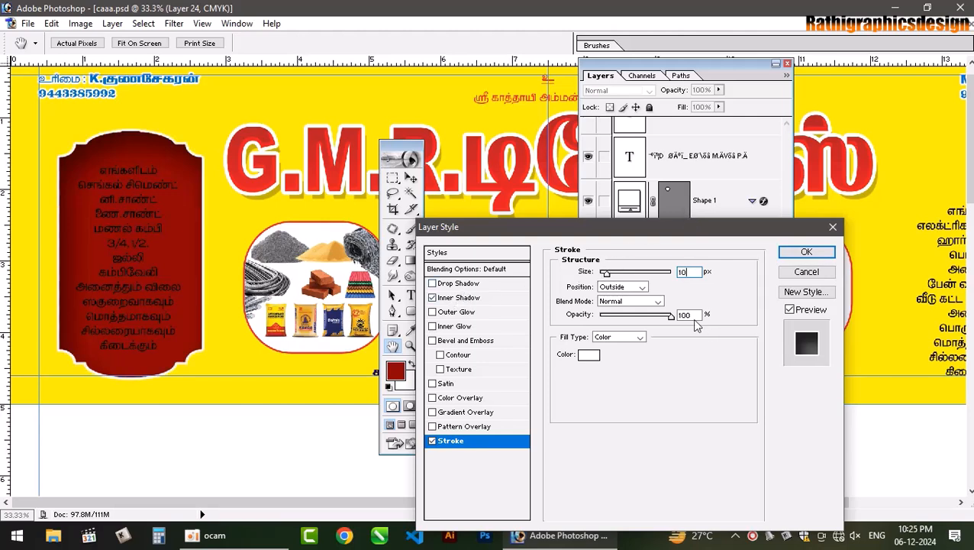
# - Set the stroke's blend mode to Luminosity
pyautogui.doubleClick(642, 302)
pyautogui.scroll(-4, 642, 299)
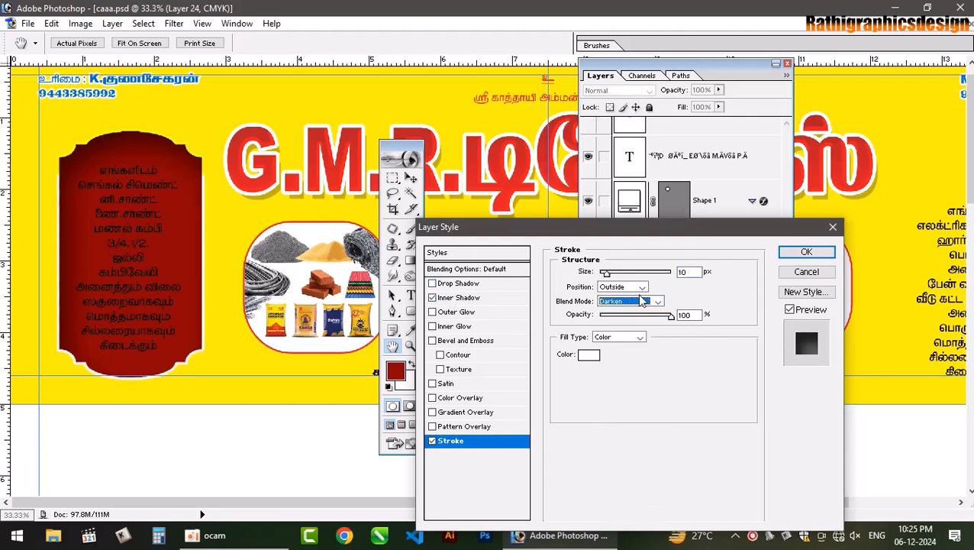
pyautogui.scroll(-4, 642, 301)
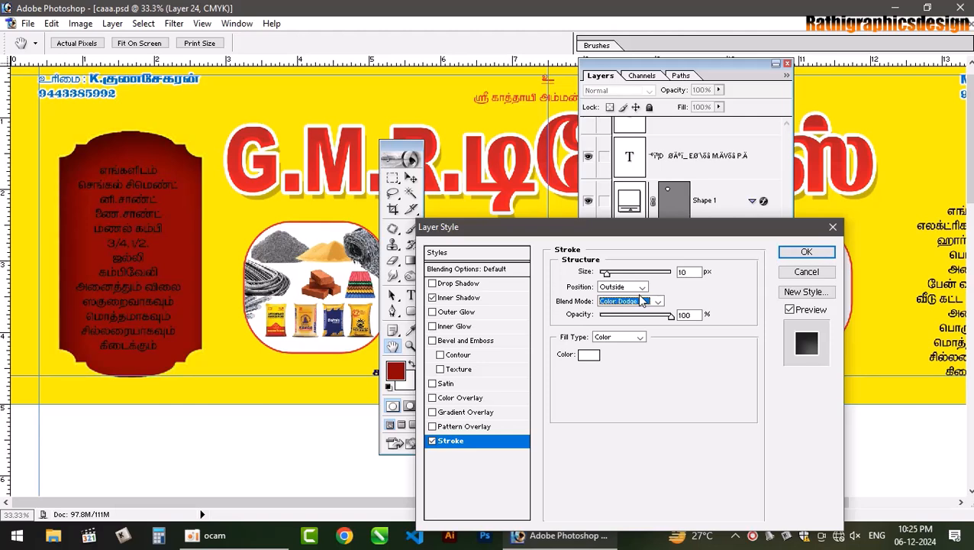
pyautogui.scroll(-1, 642, 301)
pyautogui.scroll(1, 642, 301)
pyautogui.scroll(-4, 642, 300)
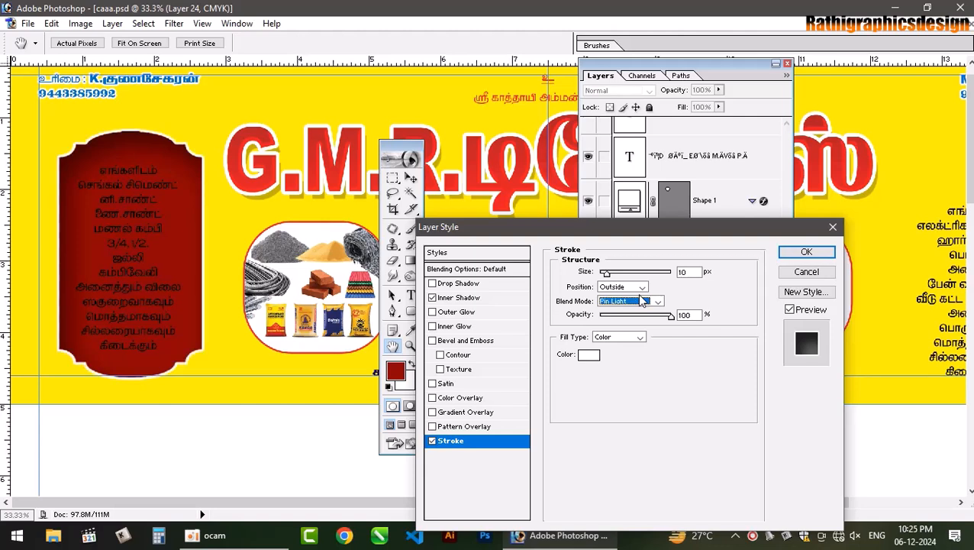
pyautogui.scroll(-5, 642, 301)
pyautogui.scroll(-2, 642, 301)
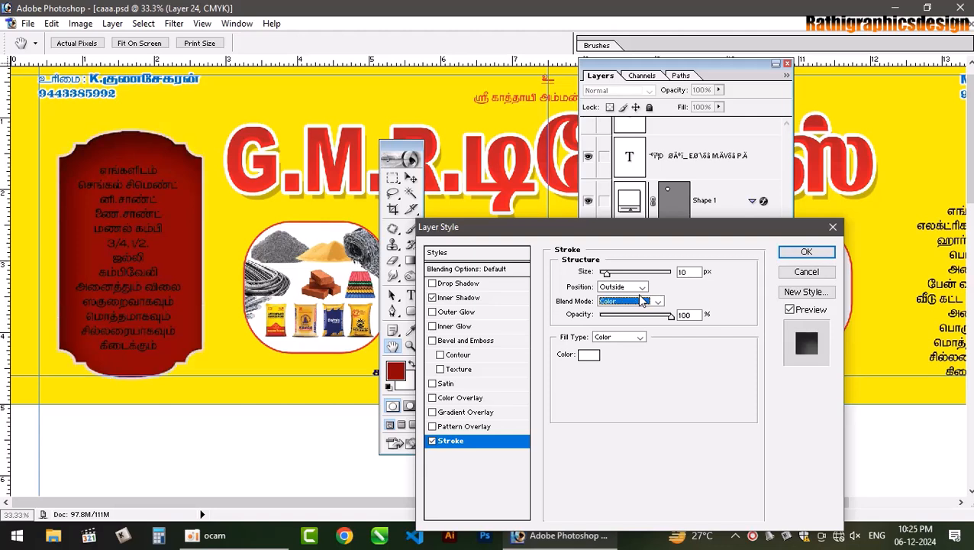
pyautogui.scroll(-1, 642, 301)
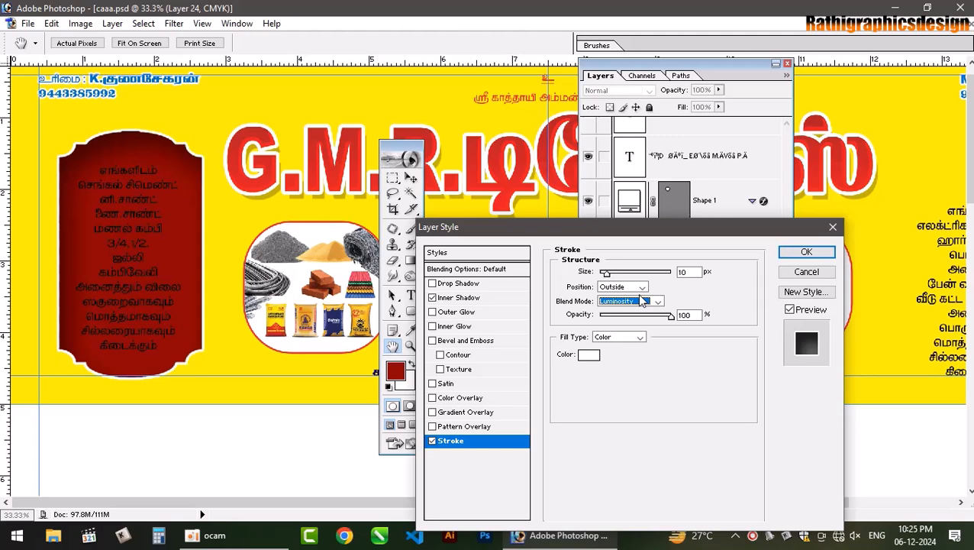
# - Apply the plaque's stroke style and fit the poster in view
pyautogui.click(806, 252)
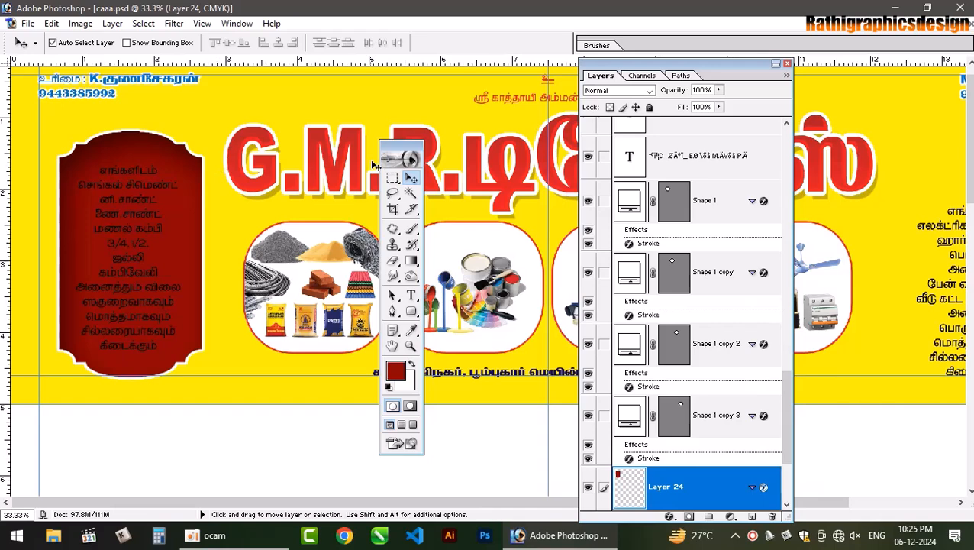
pyautogui.hotkey('ctrl', '0')
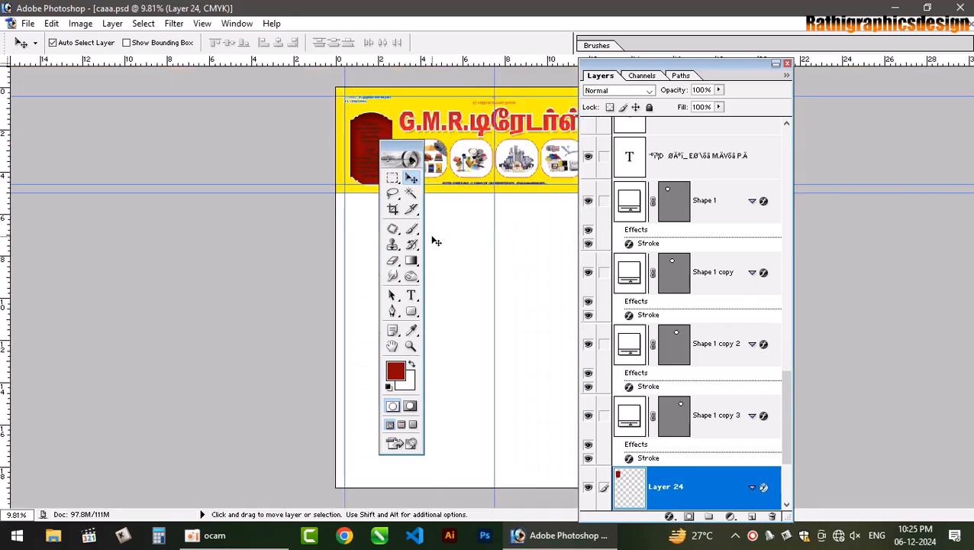
pyautogui.hotkey('ctrl', '+')
pyautogui.hotkey('ctrl', '+')
pyautogui.hotkey('ctrl', '+')
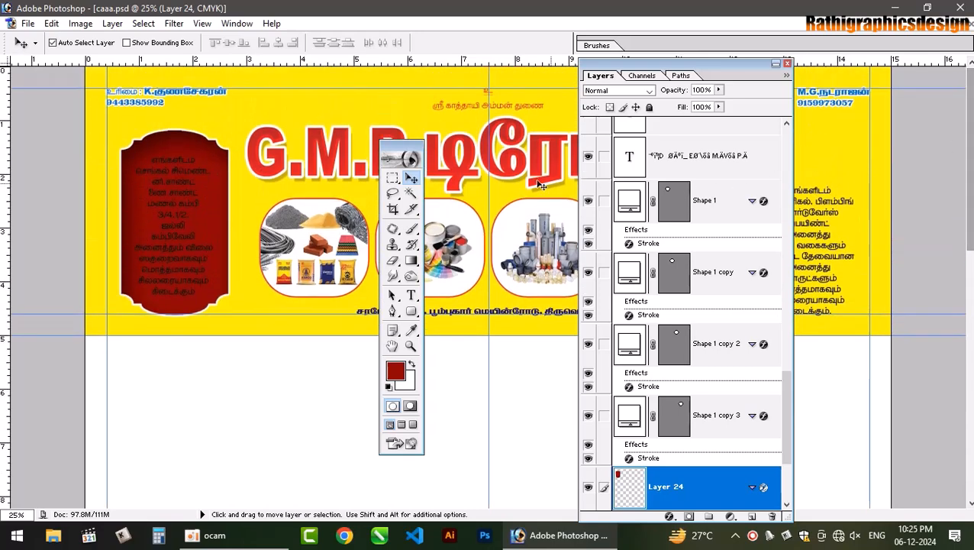
# - Bring the G.M.R. title layer to the top of the stack and open its layer style
pyautogui.click(318, 145)
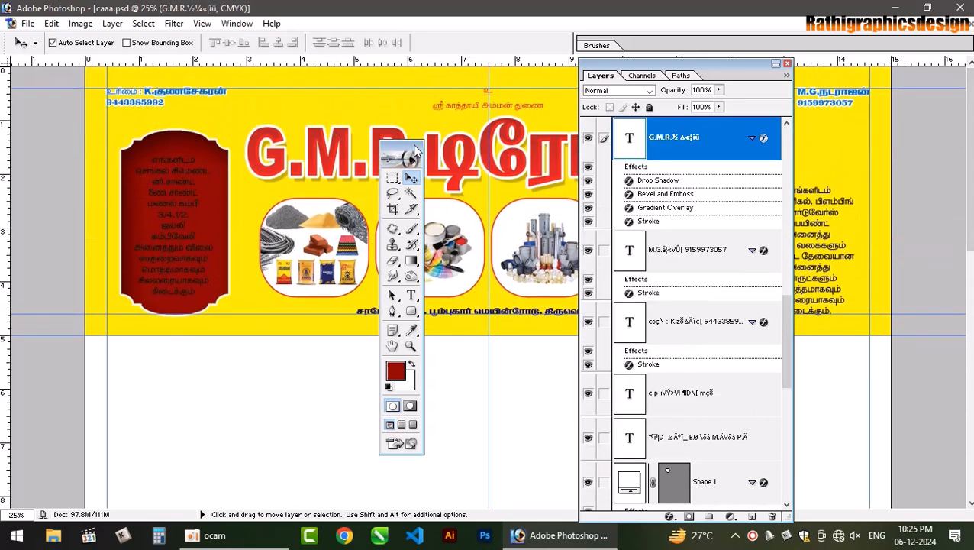
pyautogui.moveTo(86, 123); pyautogui.dragTo(86, 123)
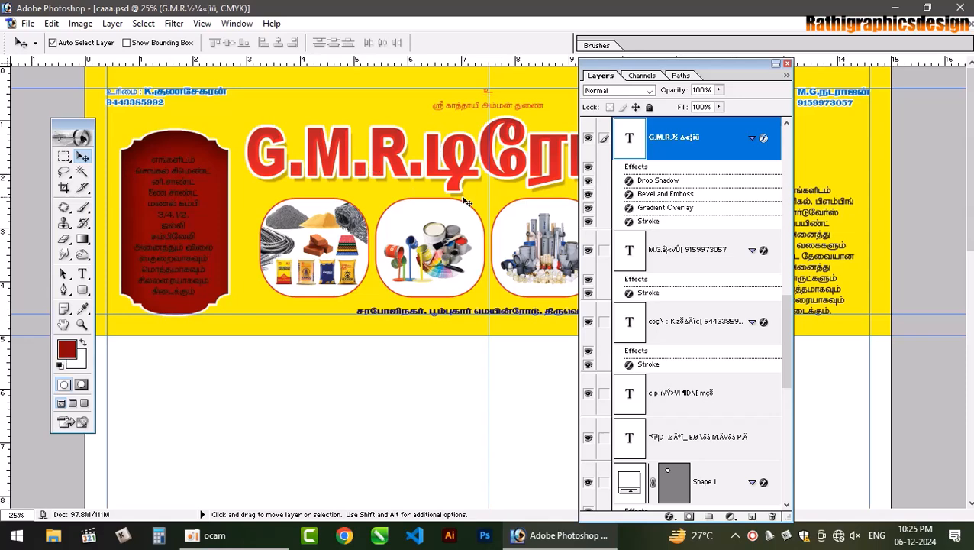
pyautogui.hotkey('ctrl', '+')
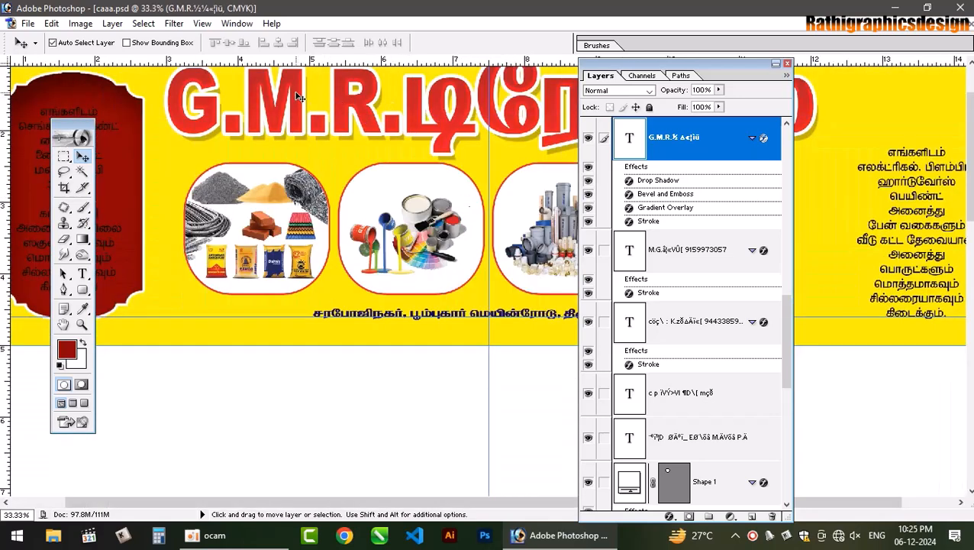
pyautogui.hotkey('ctrl', 'shift', ']')
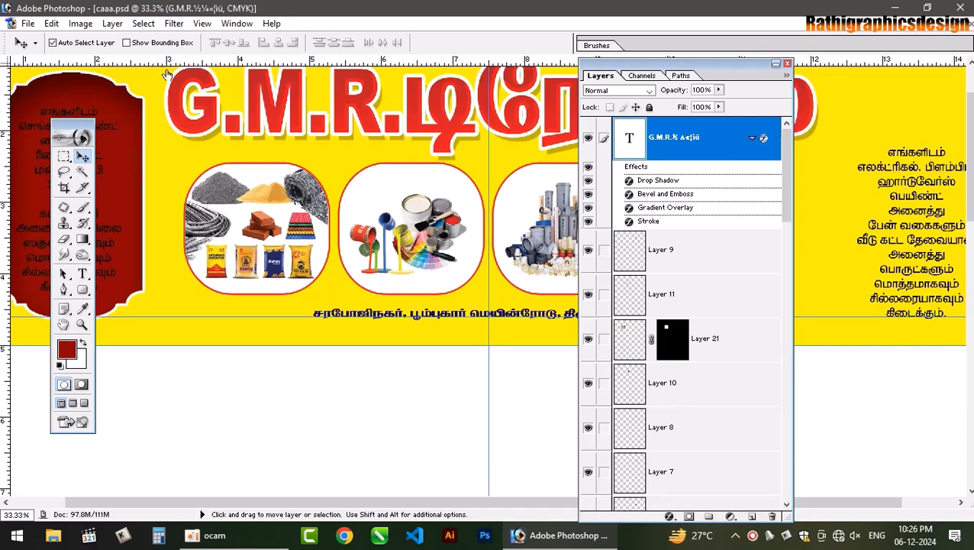
pyautogui.doubleClick(666, 208)
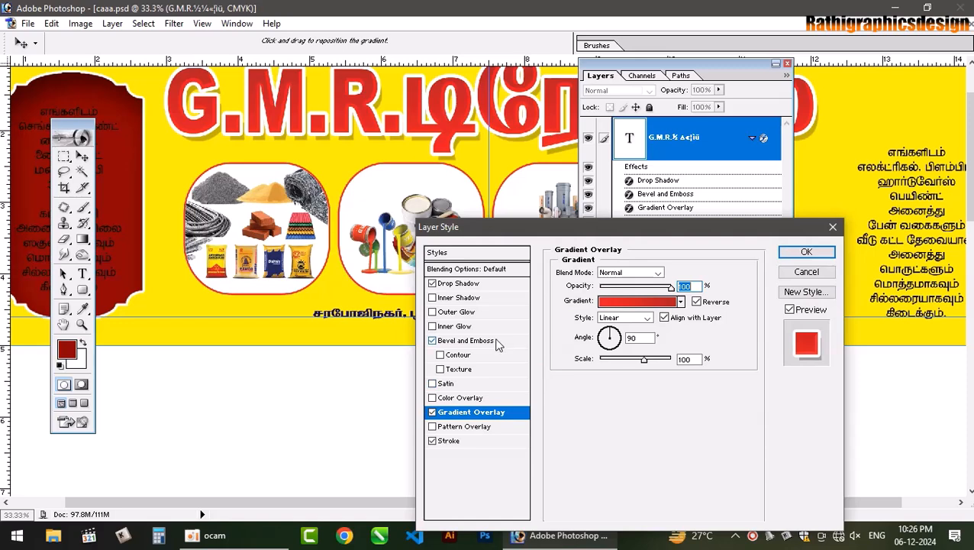
# - Give the title's bevel a black shadow at 80% opacity and Vivid Light highlight mode
pyautogui.click(495, 342)
pyautogui.click(687, 471)
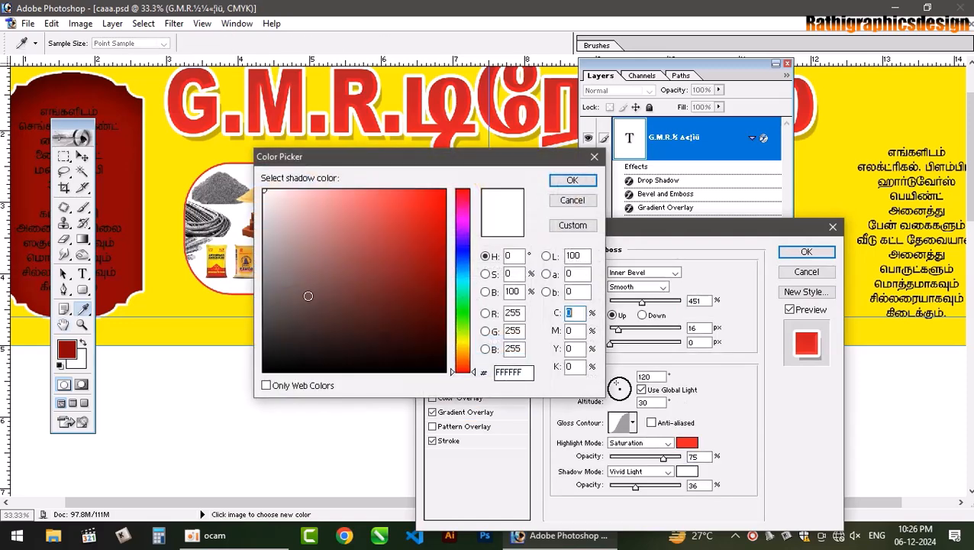
pyautogui.click(445, 372)
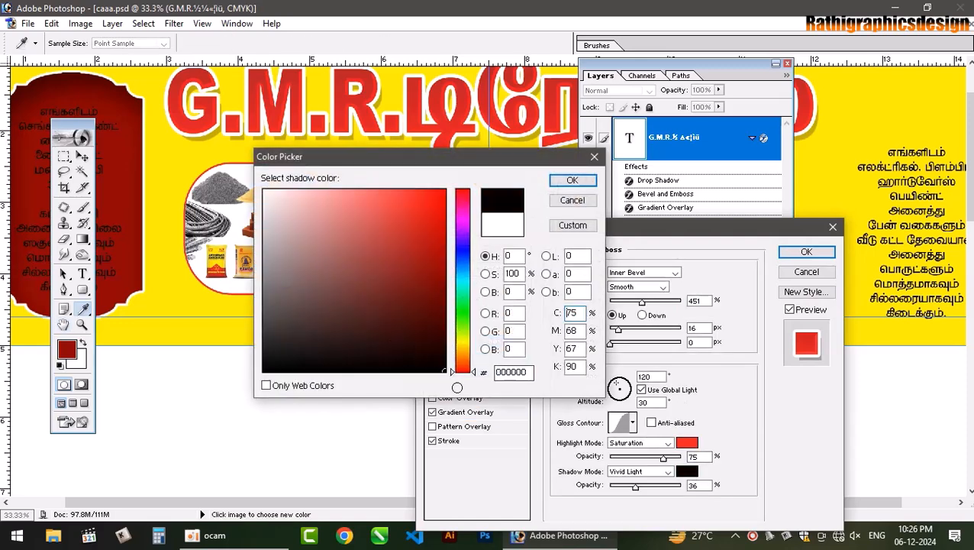
pyautogui.click(572, 180)
pyautogui.moveTo(634, 487); pyautogui.dragTo(666, 496)
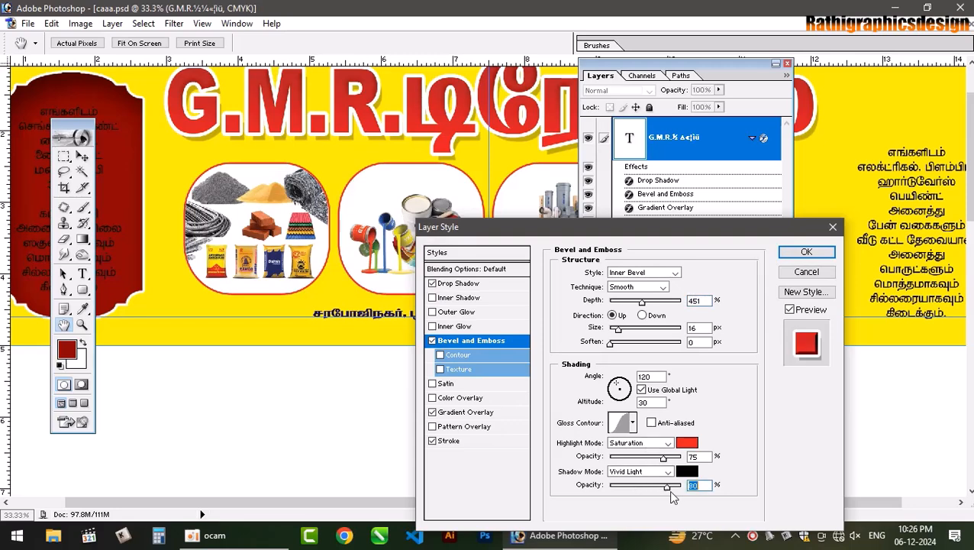
pyautogui.click(656, 443)
pyautogui.click(657, 445)
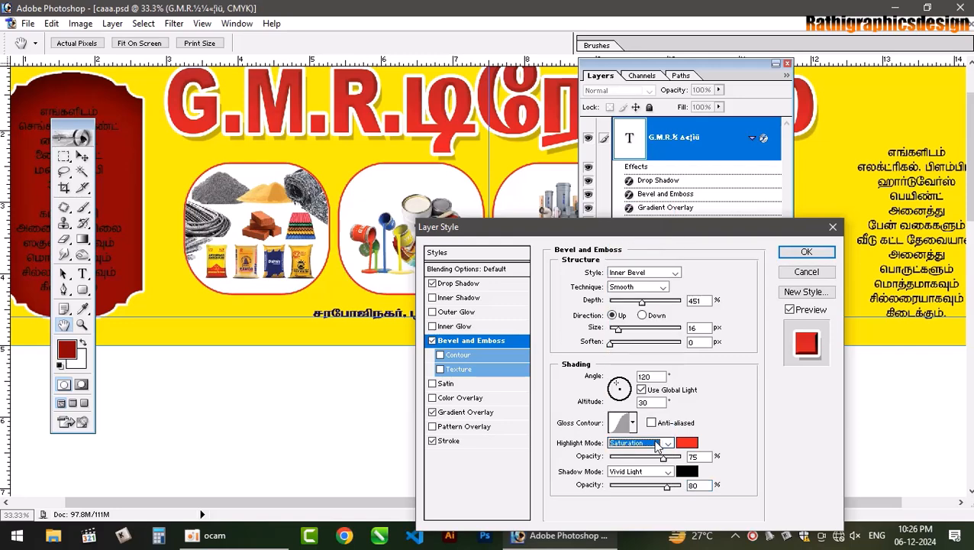
pyautogui.press('Down')
pyautogui.press('Down')
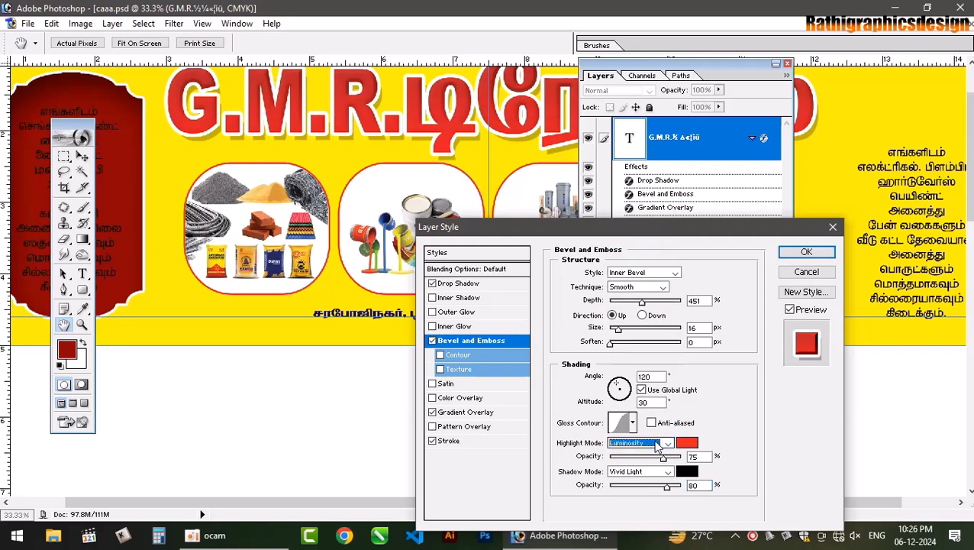
pyautogui.press('Up')
pyautogui.press('Up')
pyautogui.press('Up')
pyautogui.press('Up')
pyautogui.press('Up')
pyautogui.press('Up')
pyautogui.press('Up')
pyautogui.press('Up')
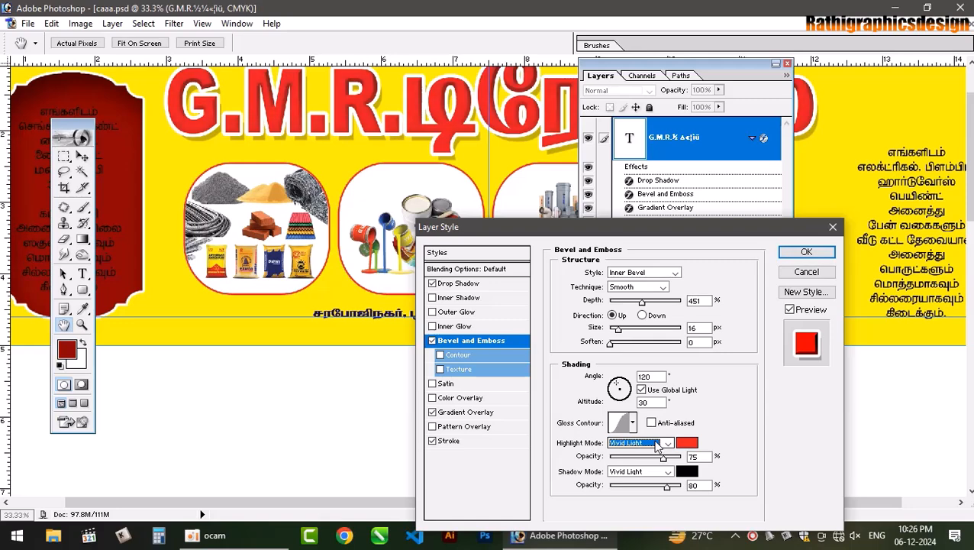
# - Choose a new gloss contour preset for the title's bevel and apply the layer style
pyautogui.click(623, 423)
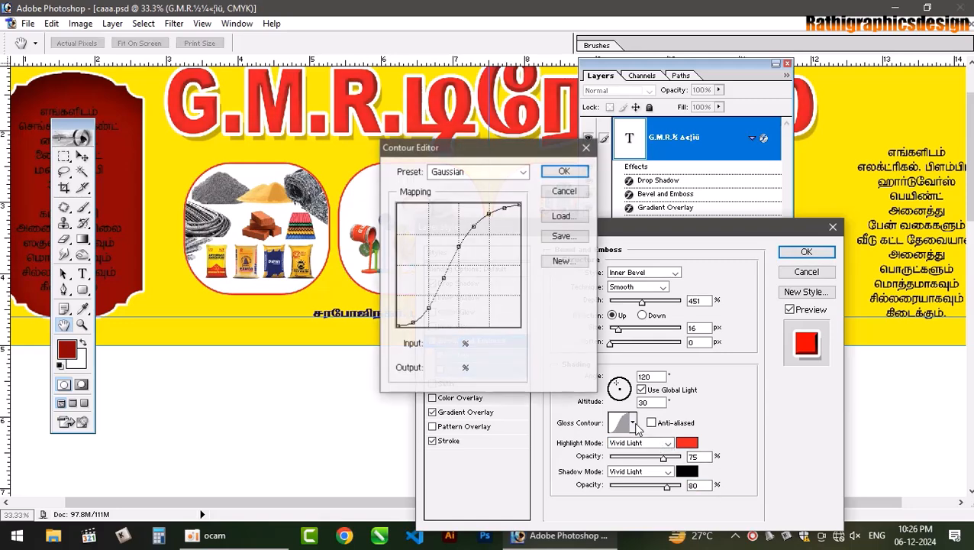
pyautogui.click(565, 191)
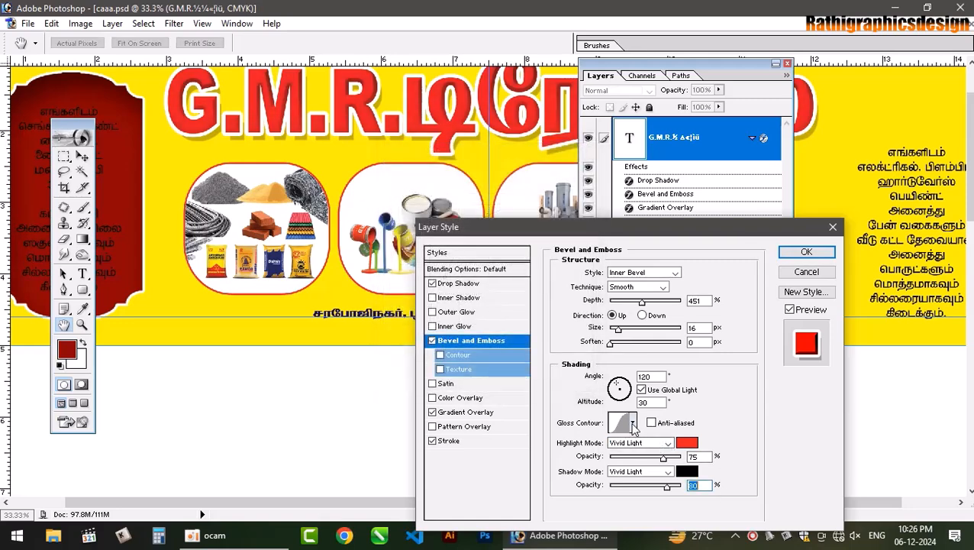
pyautogui.click(632, 423)
pyautogui.click(597, 322)
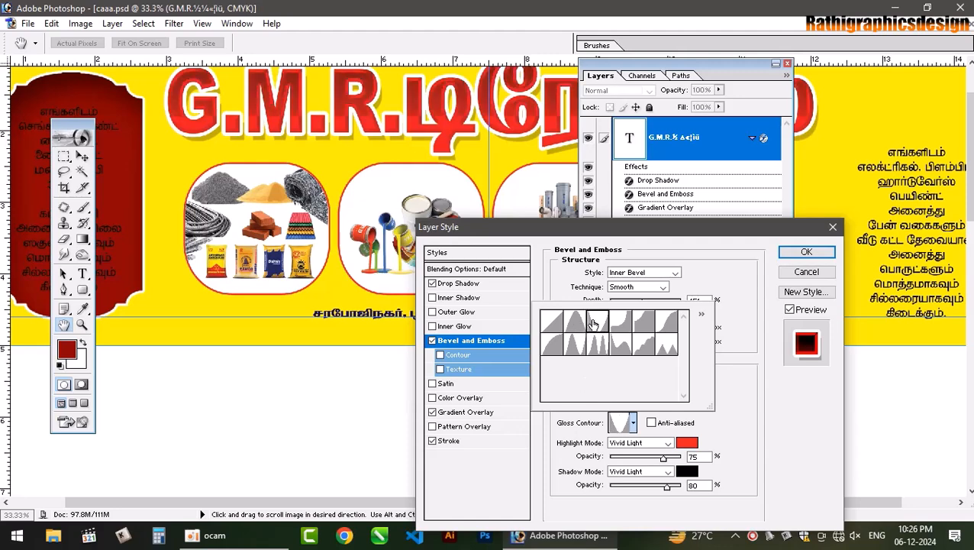
pyautogui.click(646, 323)
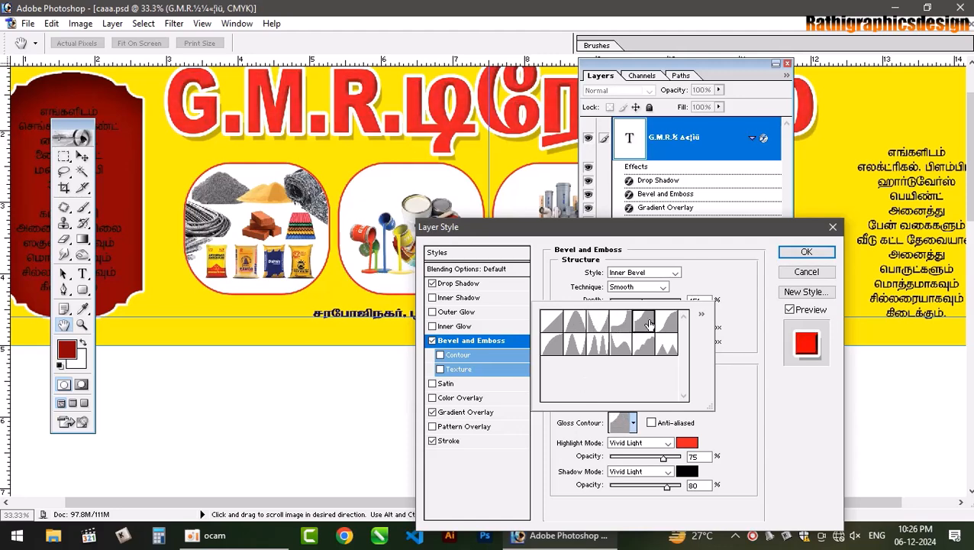
pyautogui.click(668, 323)
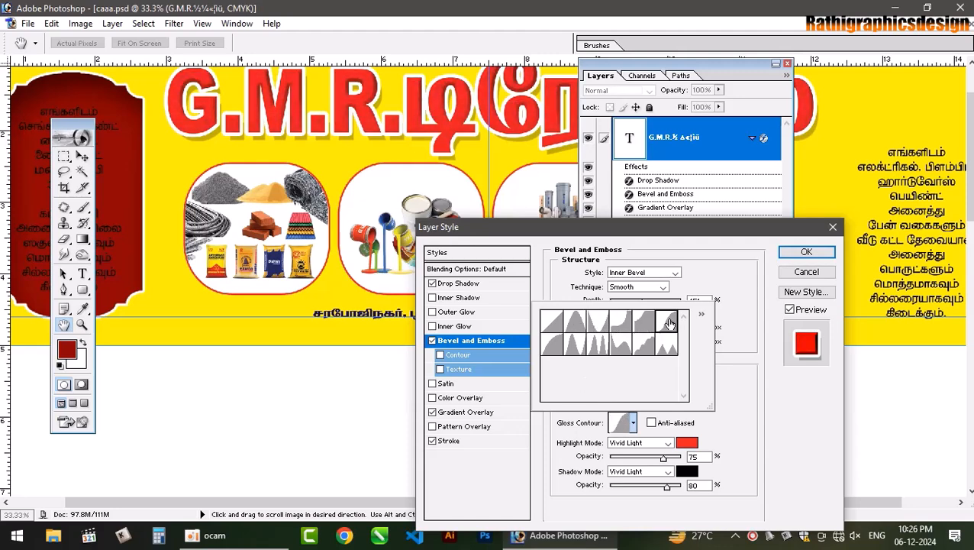
pyautogui.click(572, 352)
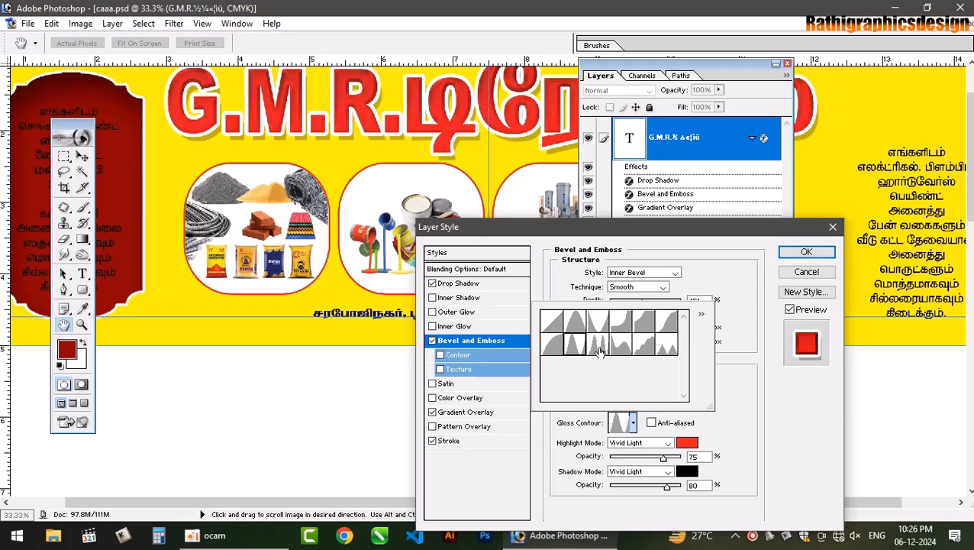
pyautogui.click(599, 349)
pyautogui.click(628, 351)
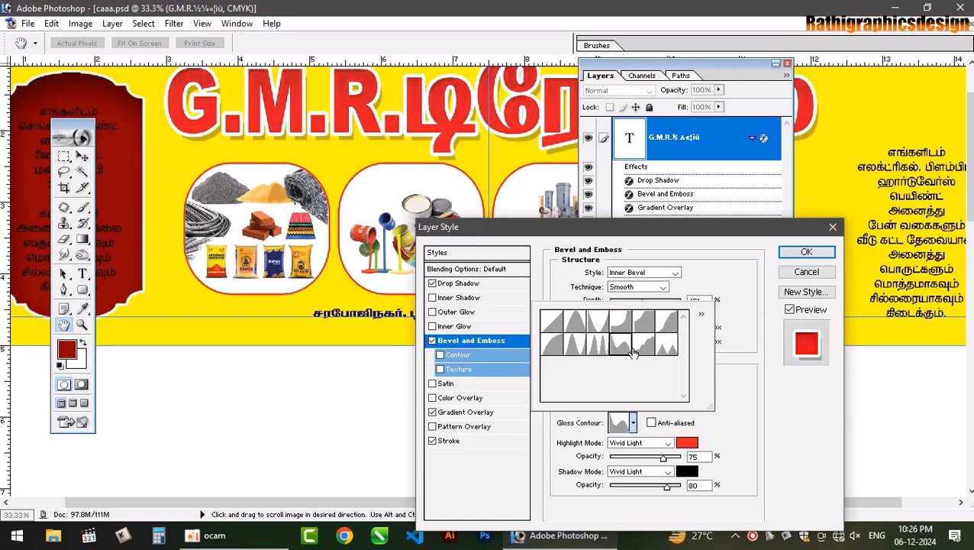
pyautogui.click(644, 348)
pyautogui.click(666, 348)
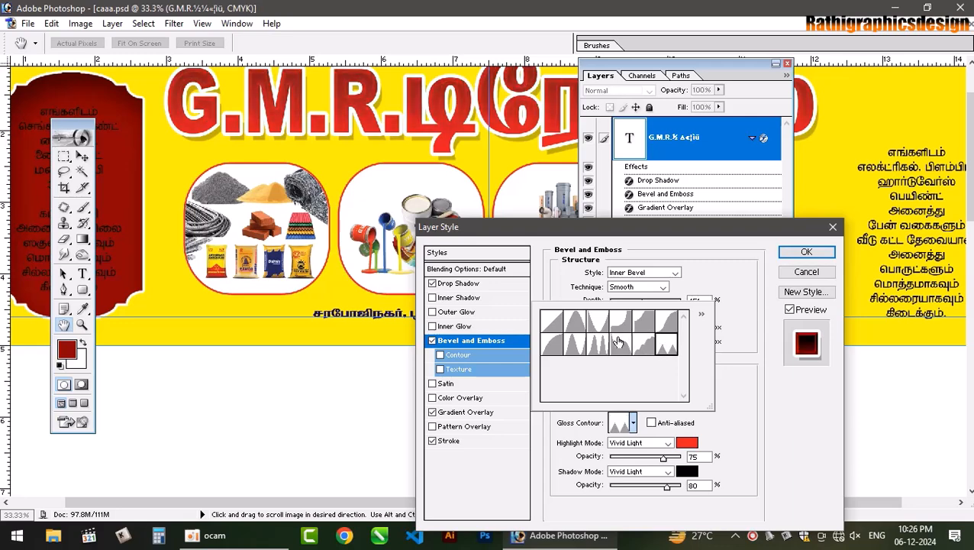
pyautogui.click(598, 321)
pyautogui.click(577, 325)
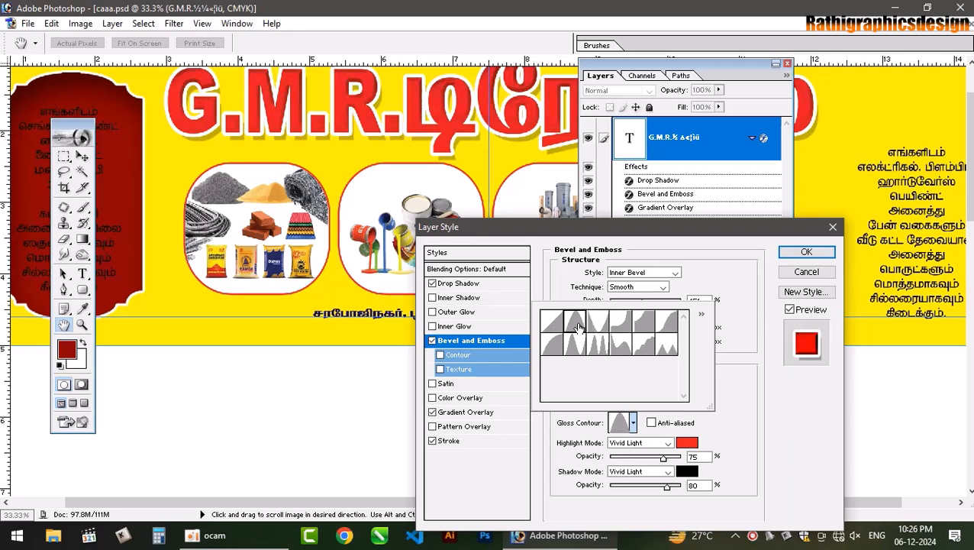
pyautogui.click(615, 327)
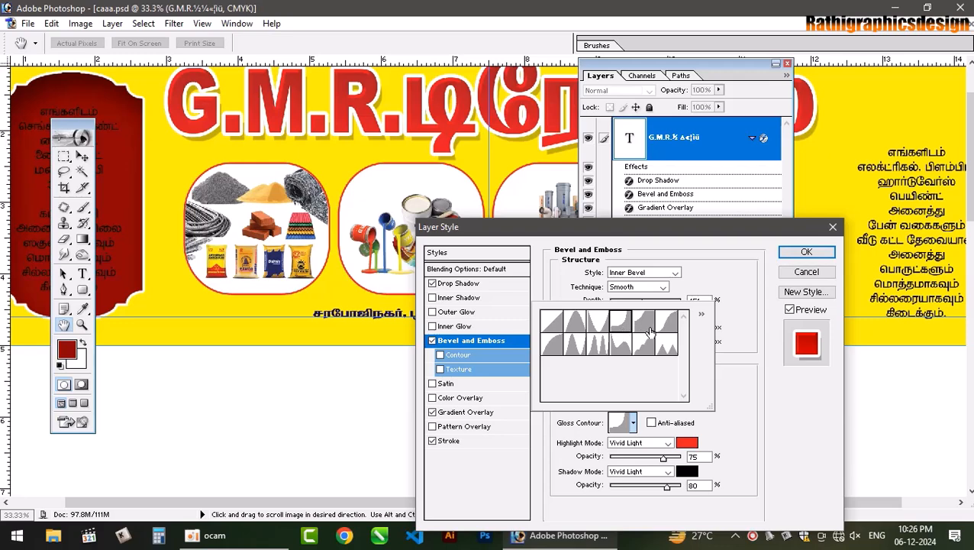
pyautogui.click(651, 332)
pyautogui.click(669, 331)
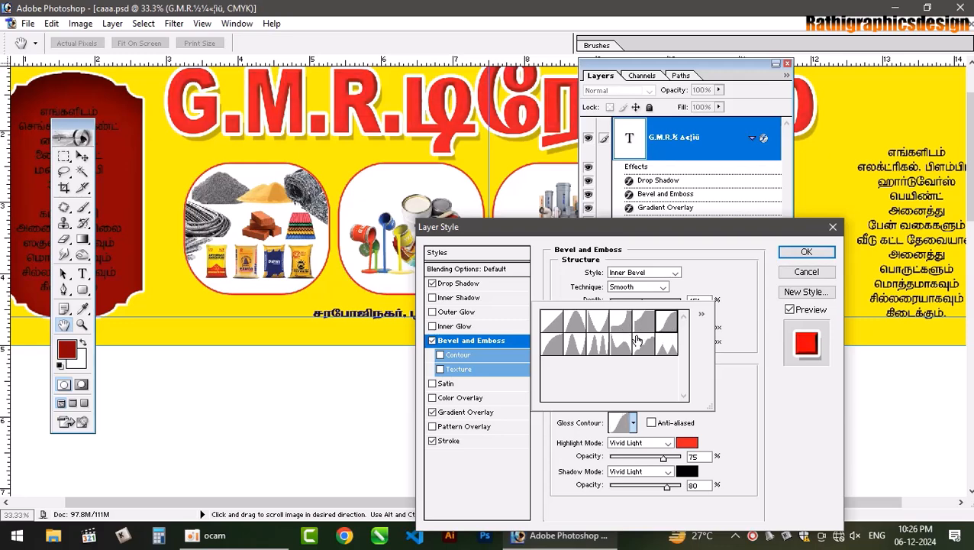
pyautogui.click(773, 401)
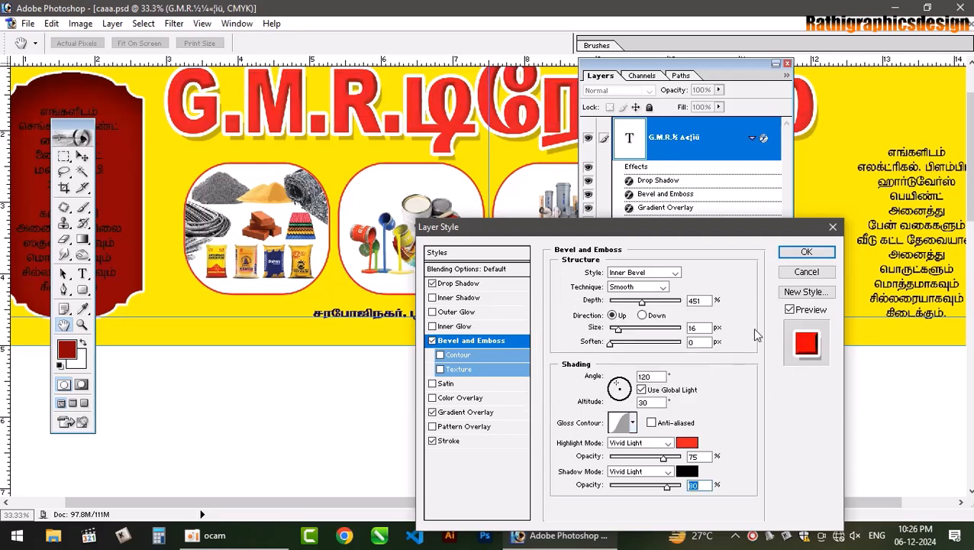
pyautogui.click(794, 253)
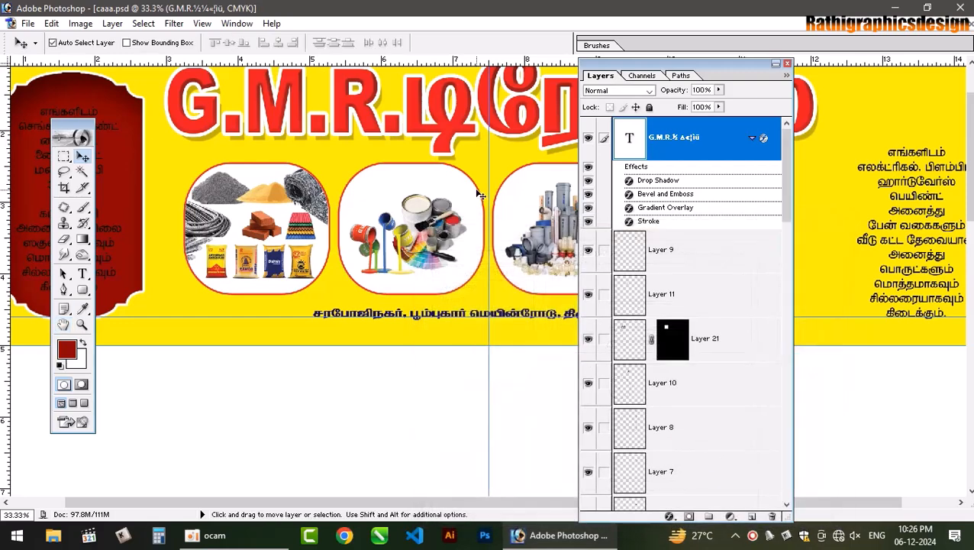
# - Zoom out over the whole banner and hunt for the right-hand text layer, cancelling trial transforms
pyautogui.hotkey('ctrl', '-')
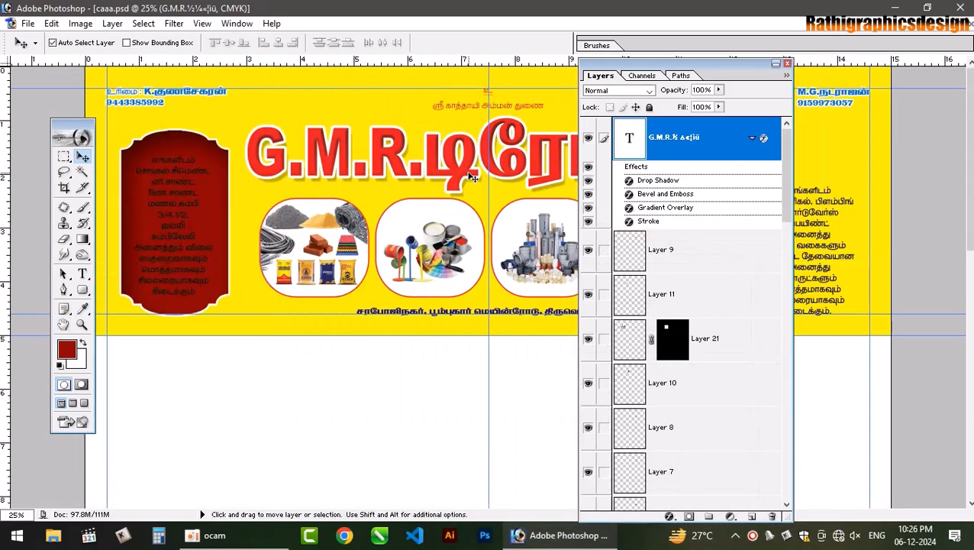
pyautogui.click(512, 110)
pyautogui.click(508, 106)
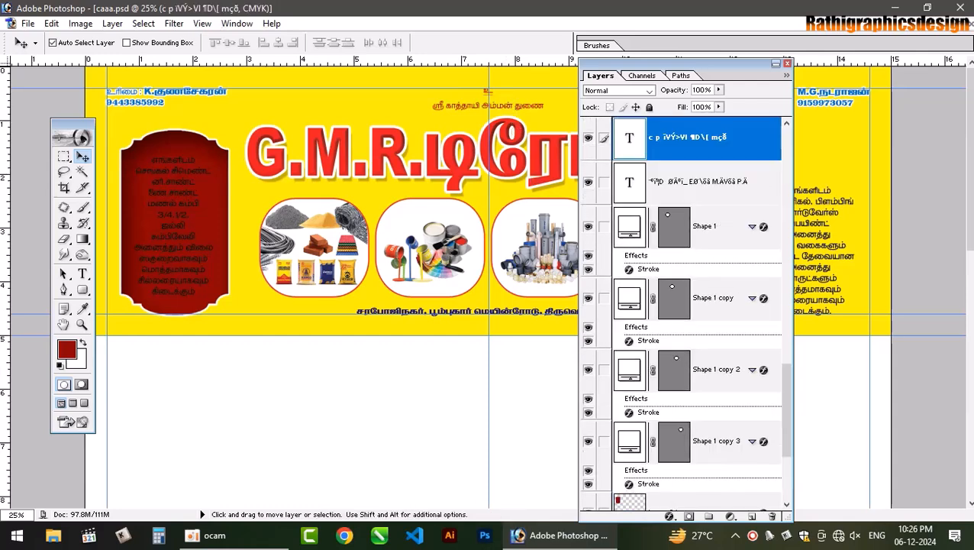
pyautogui.moveTo(545, 49); pyautogui.dragTo(358, 26)
pyautogui.click(592, 313)
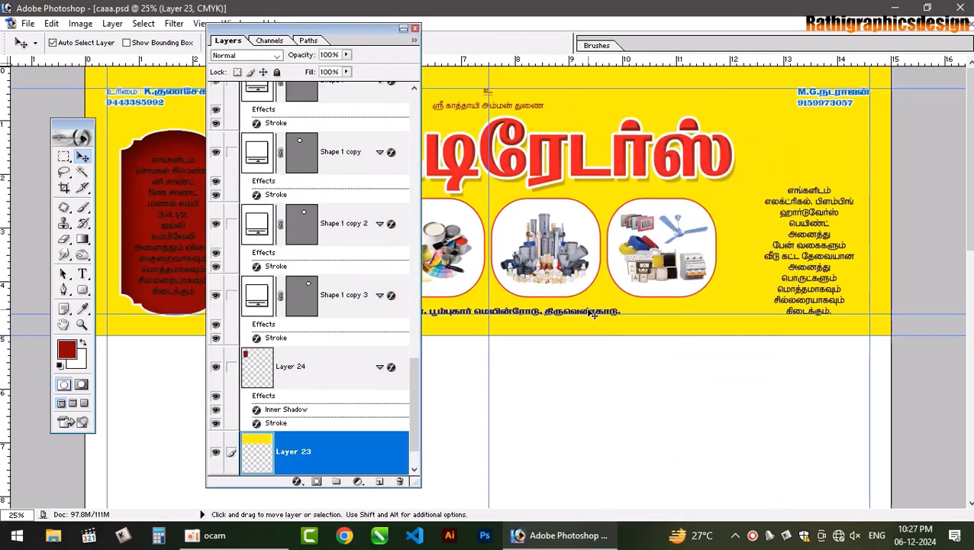
pyautogui.hotkey('ctrl', 't')
pyautogui.press('Escape')
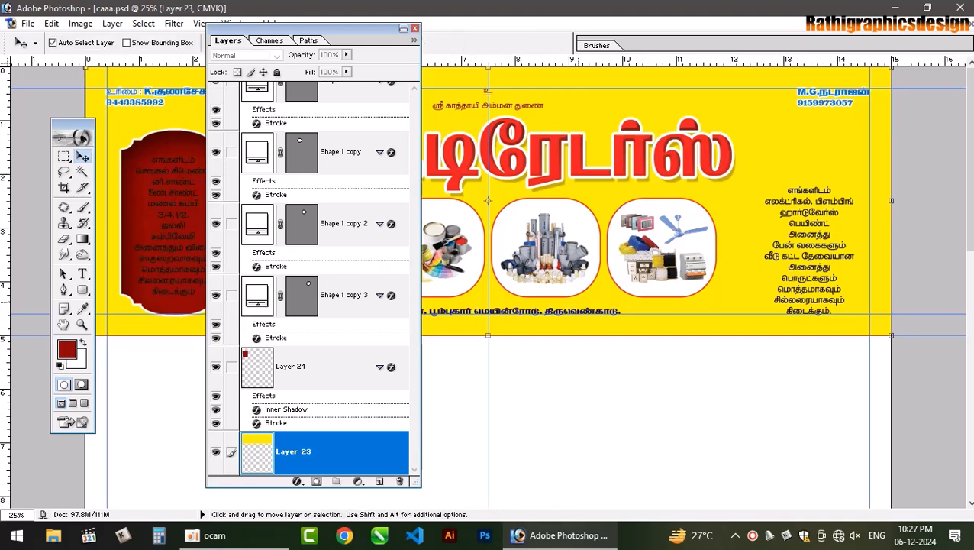
pyautogui.click(586, 311)
pyautogui.click(588, 312)
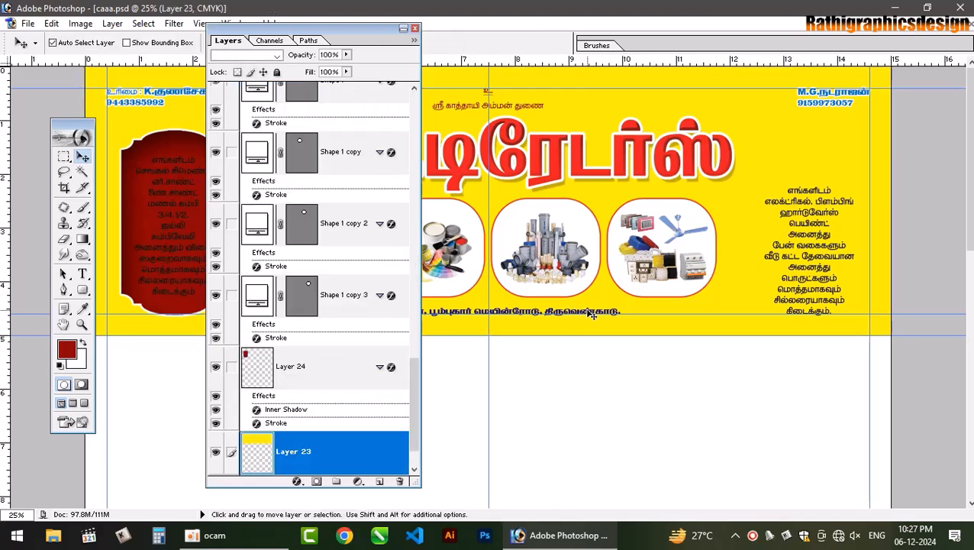
pyautogui.hotkey('ctrl', 't')
pyautogui.press('Escape')
pyautogui.press('v')
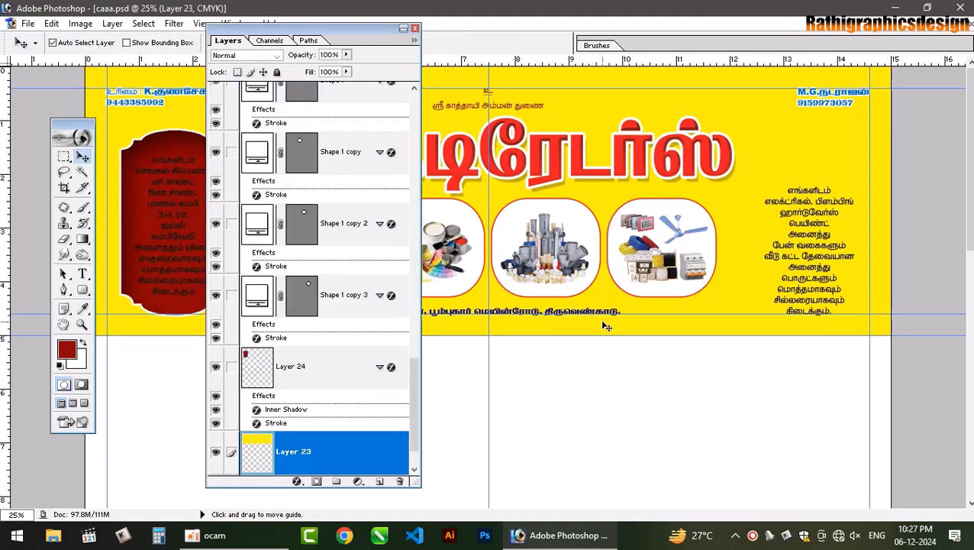
# - Pick the right-hand Tamil list layer and commit its resize with free transform
pyautogui.rightClick(587, 309)
pyautogui.click(607, 320)
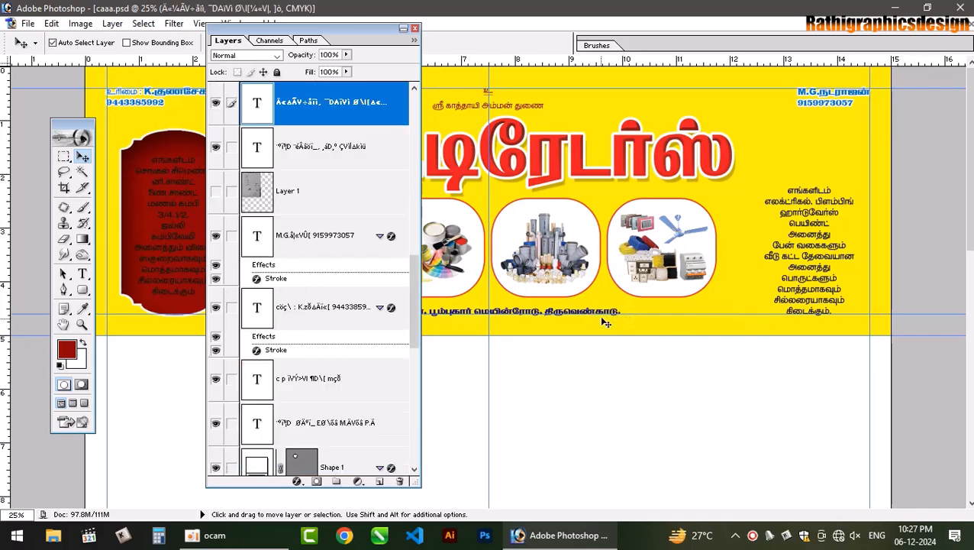
pyautogui.hotkey('ctrl', 't')
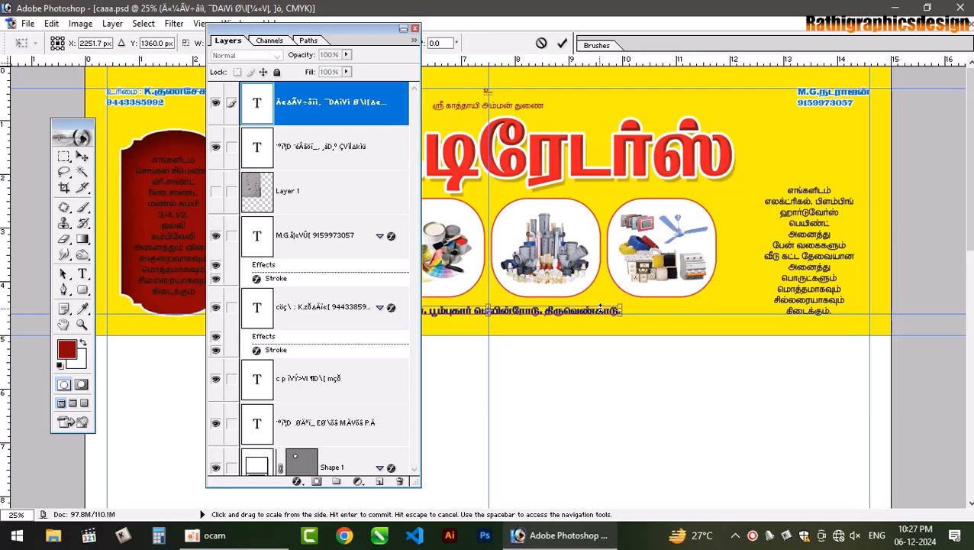
pyautogui.press('Return')
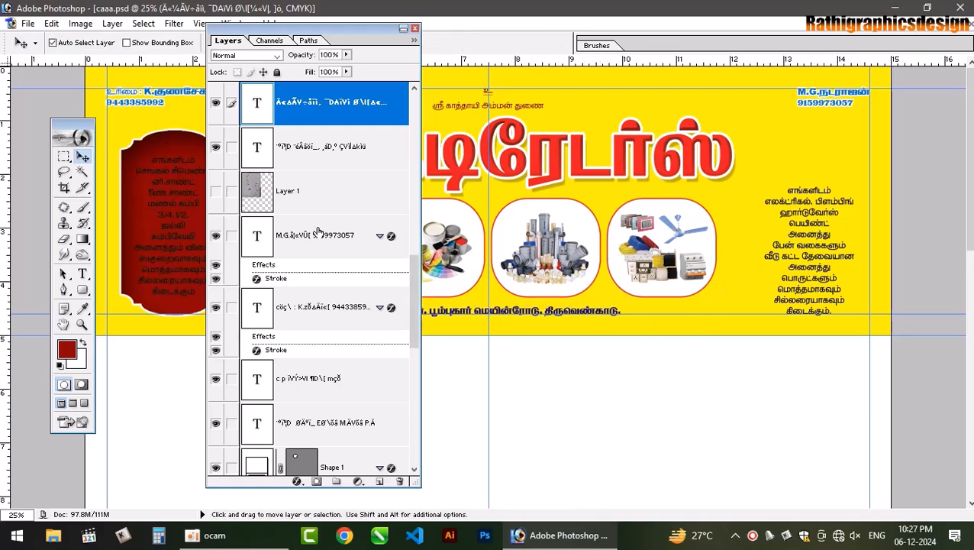
pyautogui.click(192, 151)
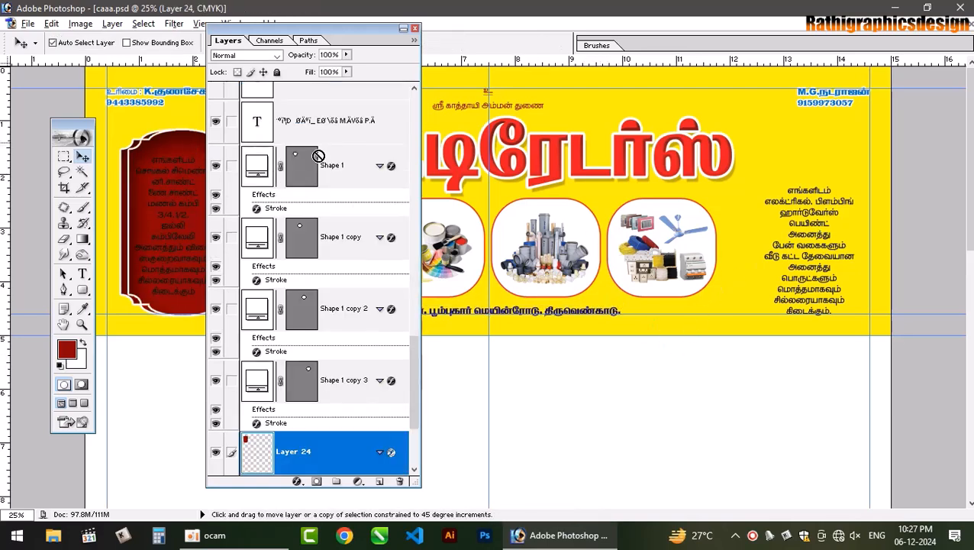
# - Alt-drag a copy of the red panel to the banner's right end, undoing a stray nudge
pyautogui.moveTo(318, 155); pyautogui.dragTo(817, 172)
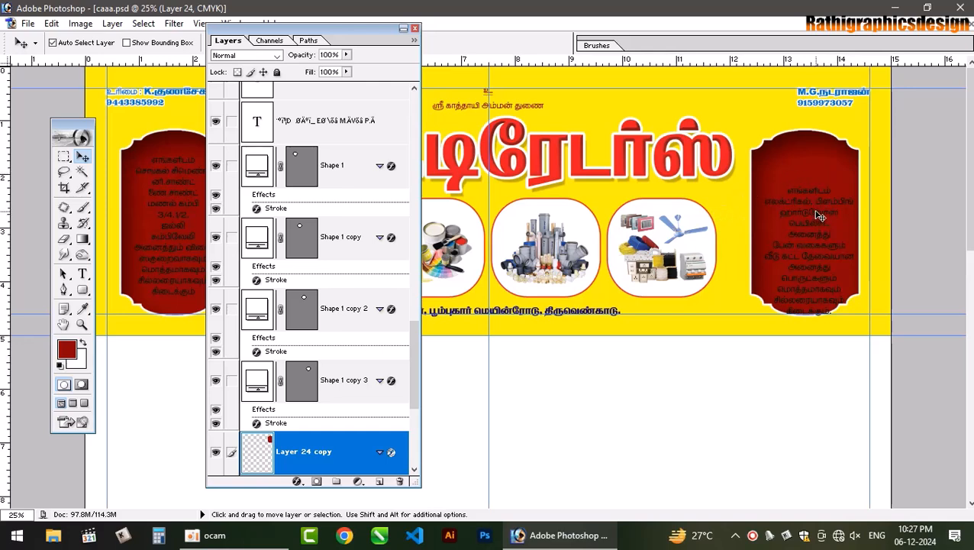
pyautogui.click(180, 179)
pyautogui.click(176, 167)
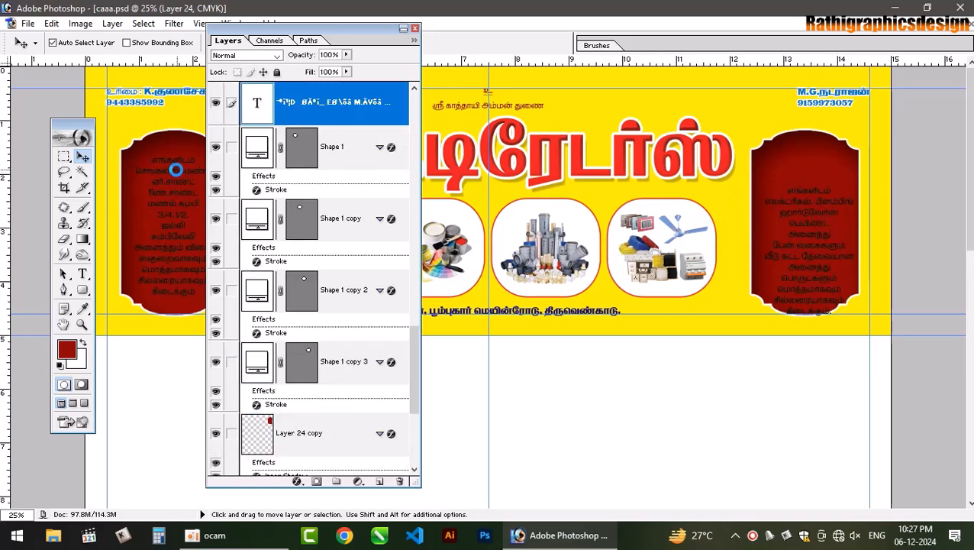
pyautogui.moveTo(177, 172); pyautogui.dragTo(174, 164)
pyautogui.hotkey('ctrl', 'z')
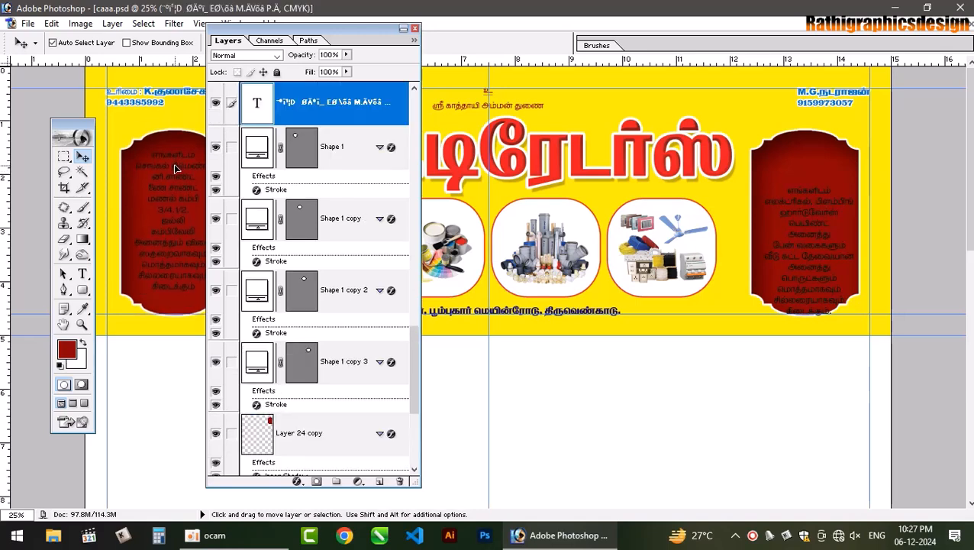
# - Reselect Layer 24 and move the Layers palette off the artwork
pyautogui.keyDown('shift'); pyautogui.rightClick(171, 138); pyautogui.keyUp('shift')
pyautogui.keyDown('shift'); pyautogui.click(193, 148); pyautogui.keyUp('shift')
pyautogui.moveTo(389, 28); pyautogui.dragTo(490, 41)
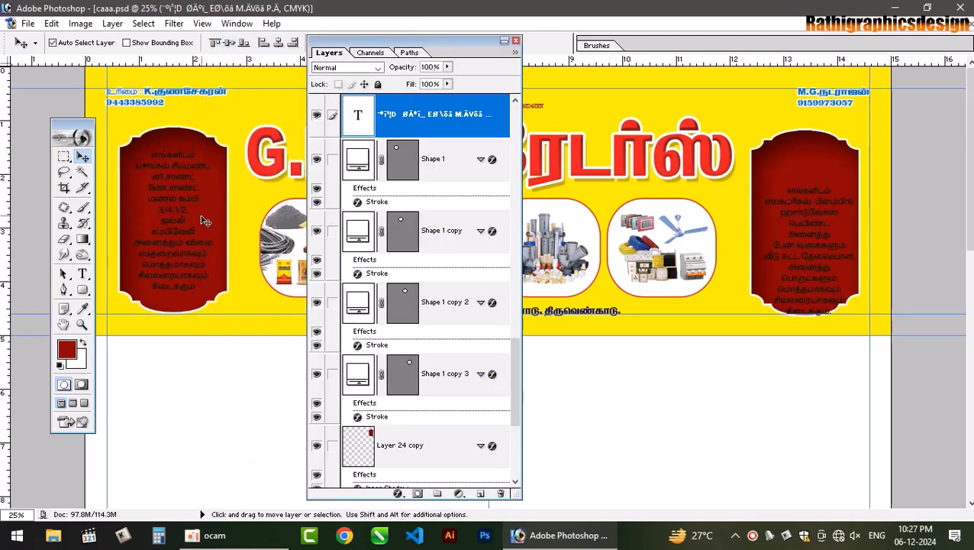
pyautogui.click(798, 190)
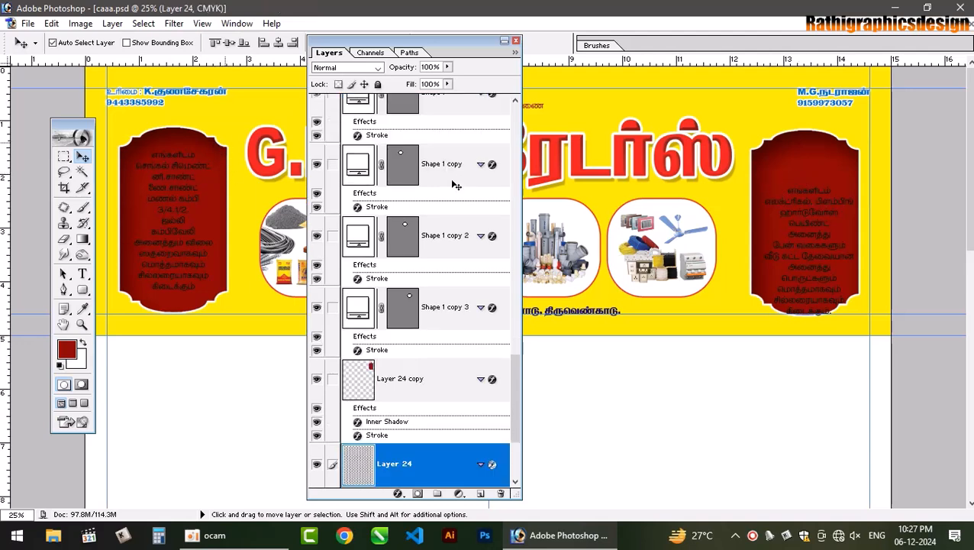
# - Link the right panel with its Tamil list and align their top edges
pyautogui.rightClick(797, 168)
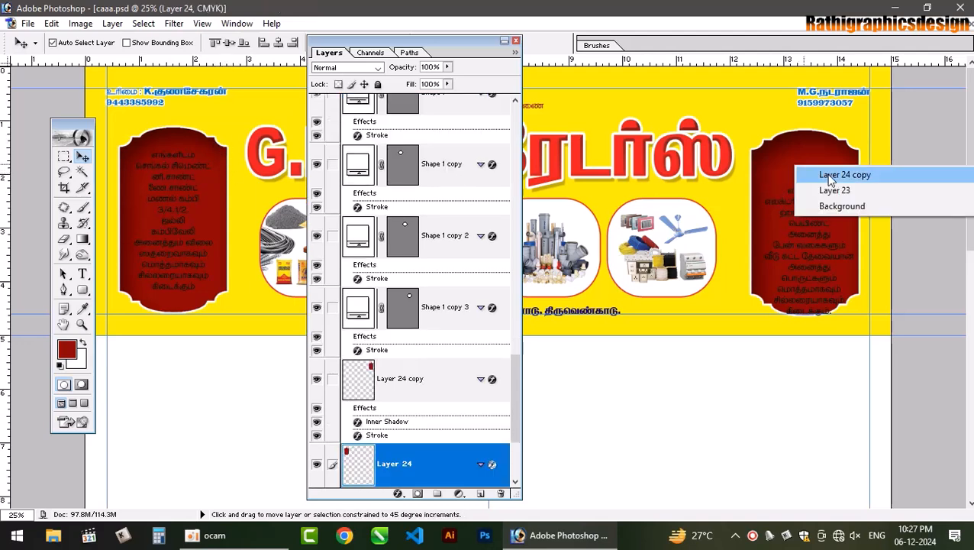
pyautogui.keyDown('shift'); pyautogui.click(829, 176); pyautogui.keyUp('shift')
pyautogui.click(214, 44)
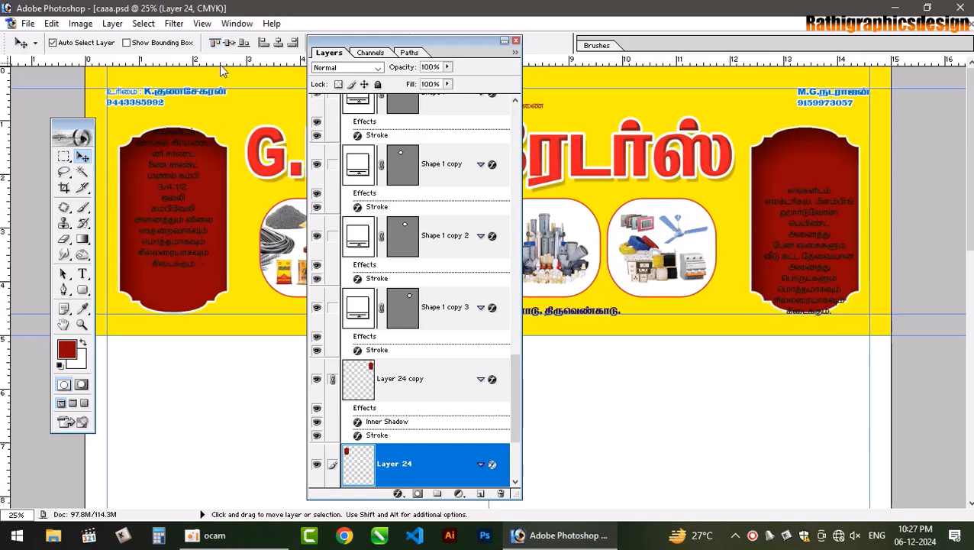
pyautogui.click(177, 212)
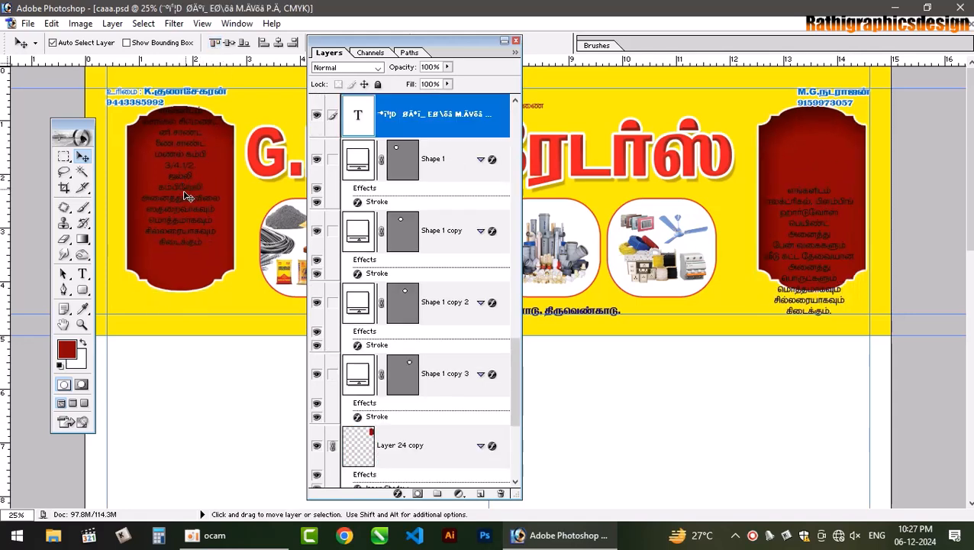
pyautogui.click(172, 182)
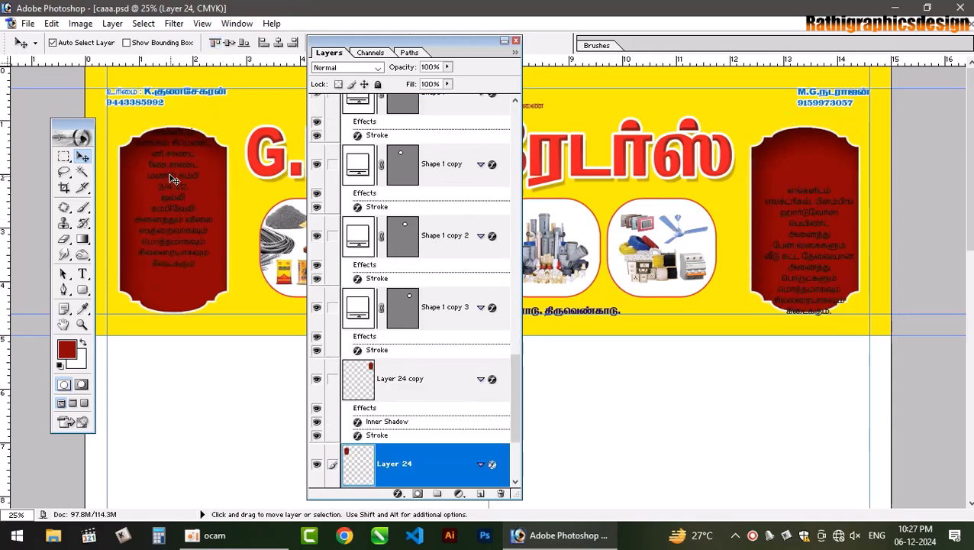
pyautogui.moveTo(170, 191); pyautogui.dragTo(171, 192)
pyautogui.hotkey('ctrl', 'z')
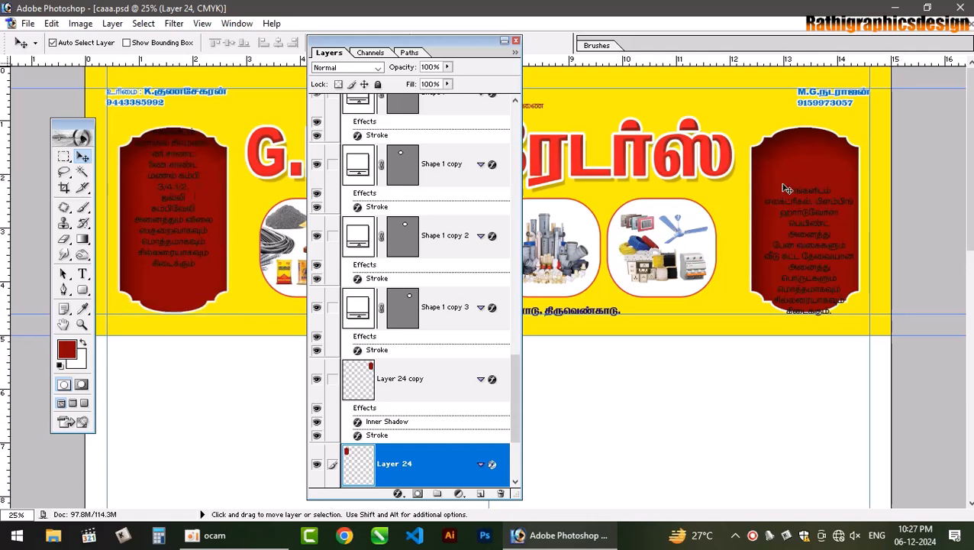
# - Top-align the left and then the right Tamil list with its dark-red panel
pyautogui.keyDown('shift'); pyautogui.rightClick(833, 146); pyautogui.keyUp('shift')
pyautogui.keyDown('shift'); pyautogui.click(844, 155); pyautogui.keyUp('shift')
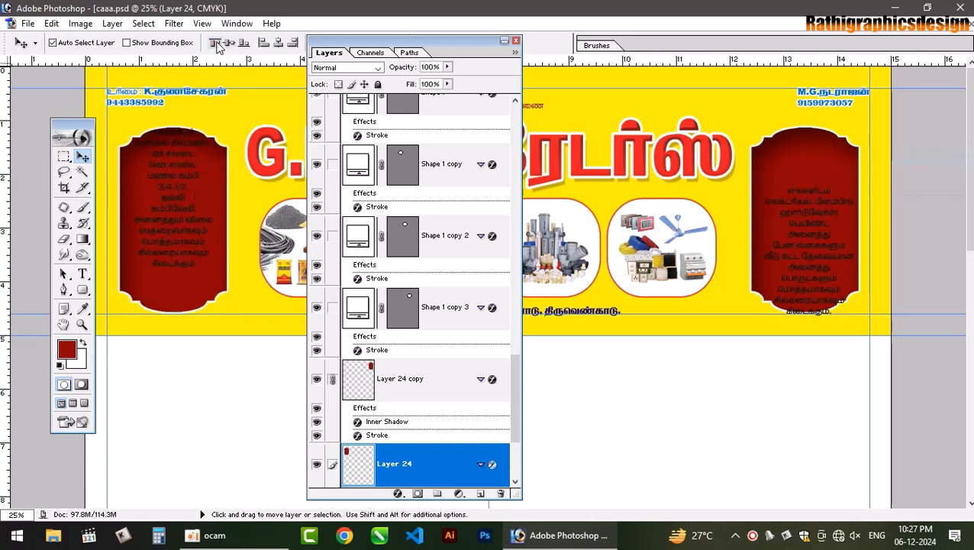
pyautogui.click(216, 43)
pyautogui.click(171, 168)
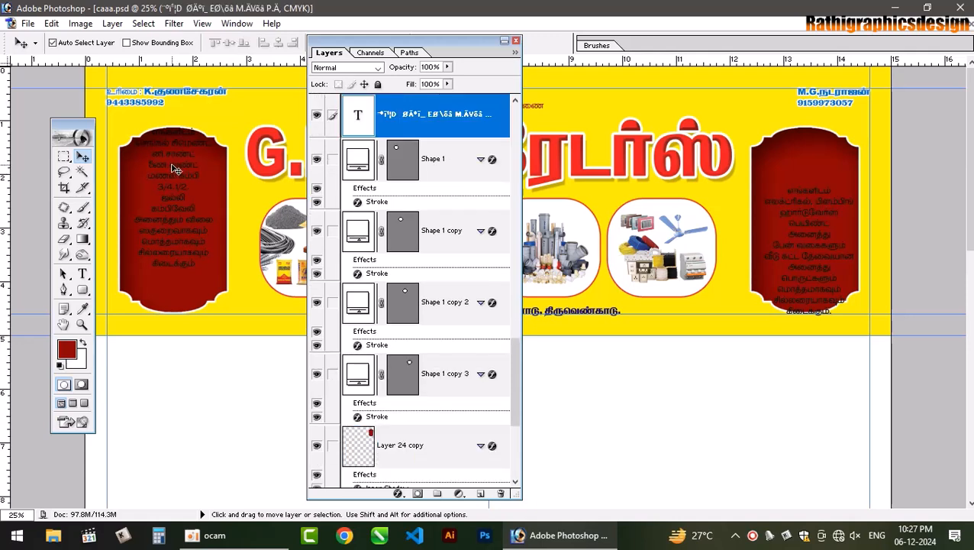
pyautogui.keyDown('shift'); pyautogui.rightClick(803, 236); pyautogui.keyUp('shift')
pyautogui.keyDown('shift'); pyautogui.click(814, 244); pyautogui.keyUp('shift')
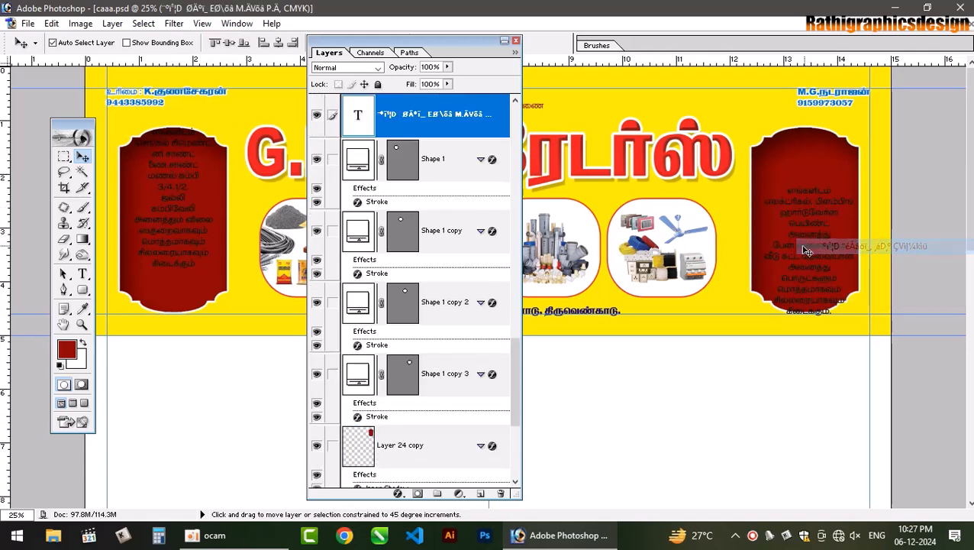
pyautogui.click(220, 44)
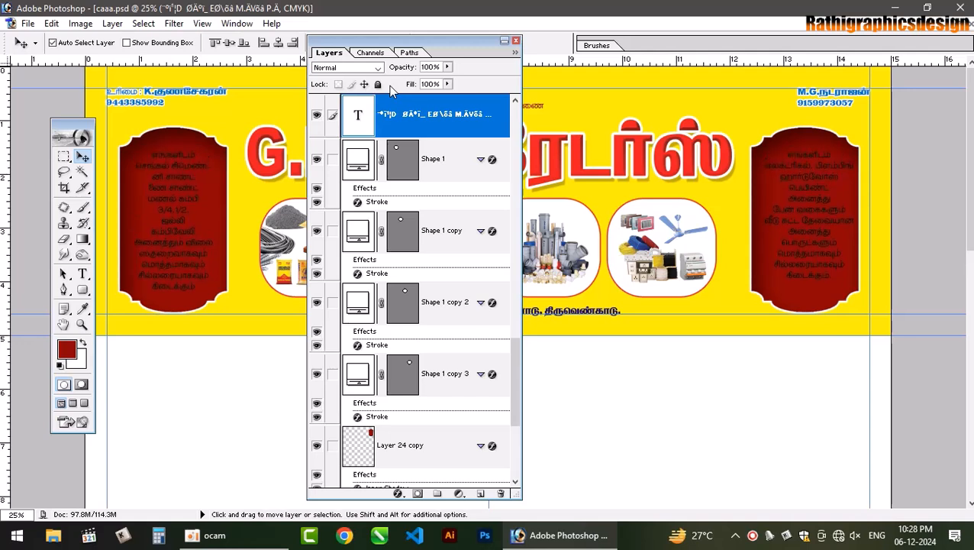
# - Set the left panel's Tamil list to 16 pt
pyautogui.click(83, 274)
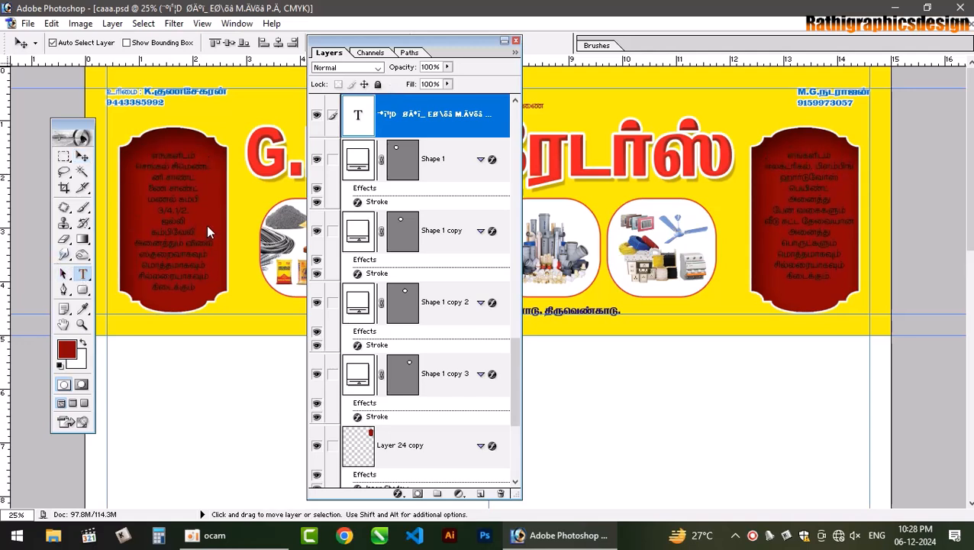
pyautogui.click(179, 195)
pyautogui.hotkey('ctrl', 'a')
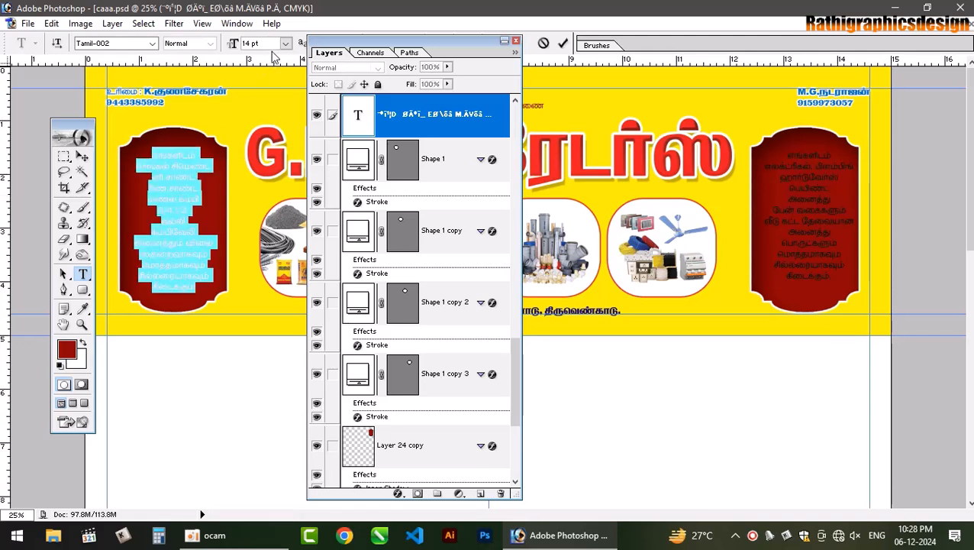
pyautogui.moveTo(260, 44); pyautogui.dragTo(208, 37)
pyautogui.write('15')
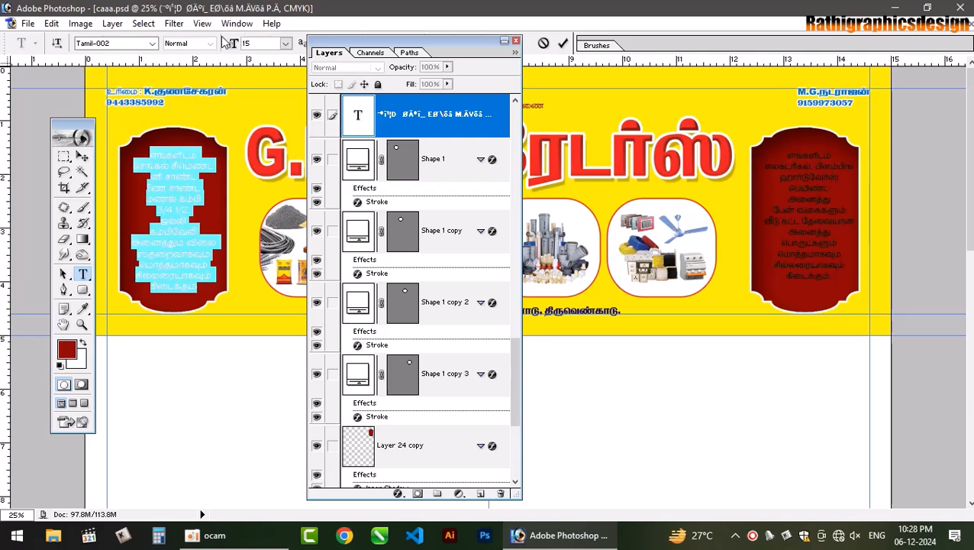
pyautogui.write('16')
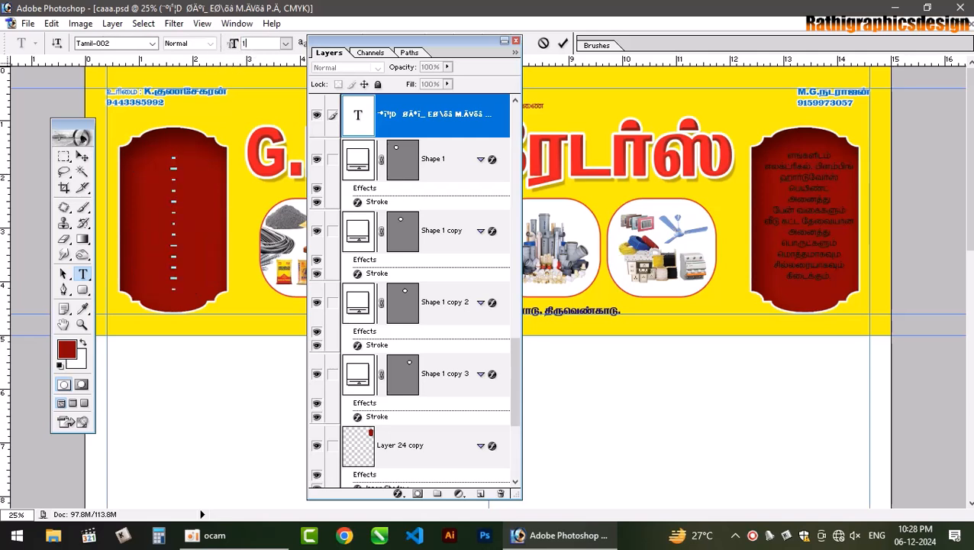
pyautogui.click(562, 44)
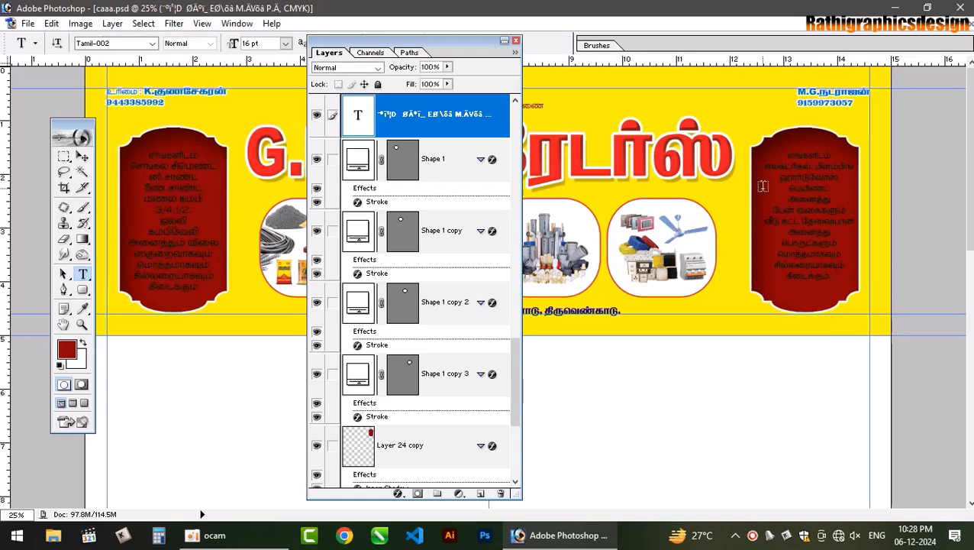
# - Set the right panel's Tamil list to 16 pt as well
pyautogui.click(802, 164)
pyautogui.hotkey('ctrl', 'a')
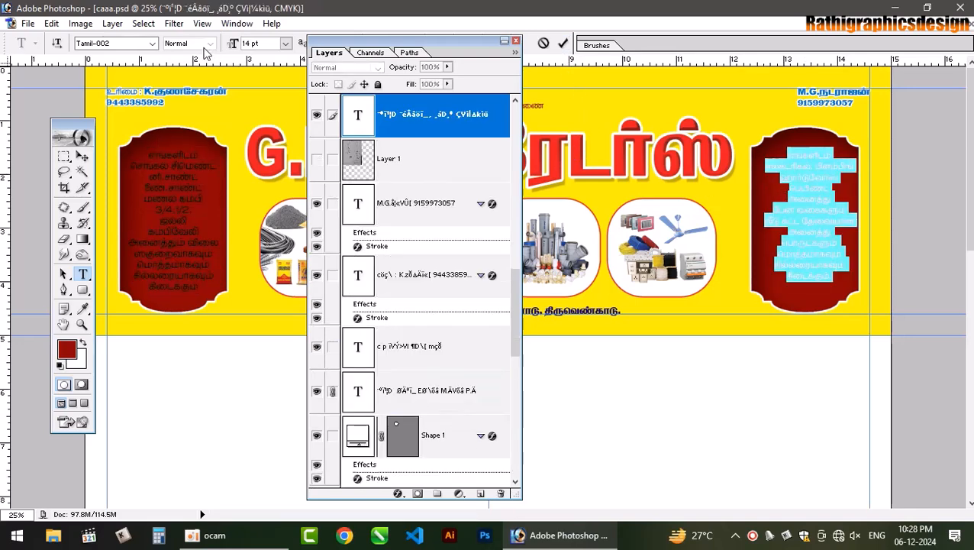
pyautogui.write('16')
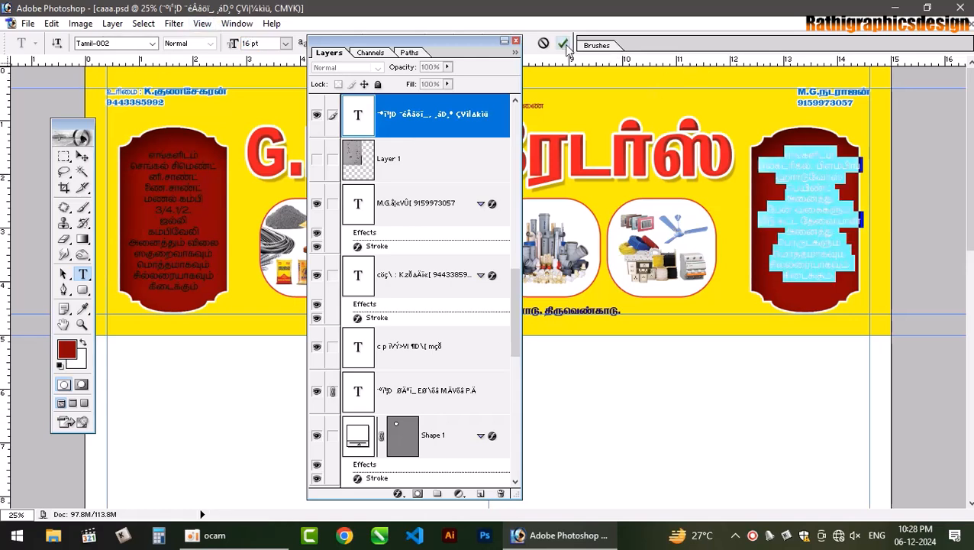
pyautogui.click(819, 314)
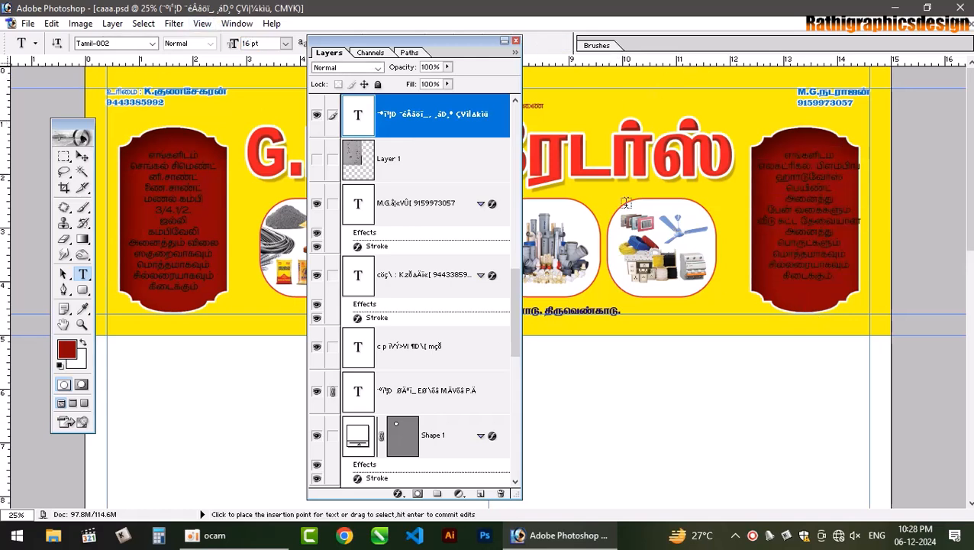
pyautogui.click(83, 156)
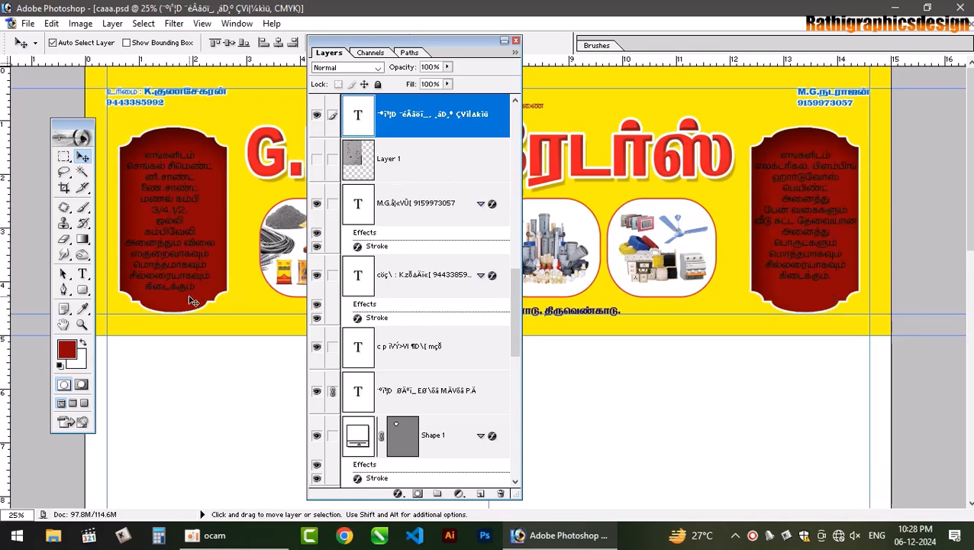
# - Set the foreground colour to bright yellow by changing the magenta value to 00
pyautogui.click(83, 308)
pyautogui.click(66, 349)
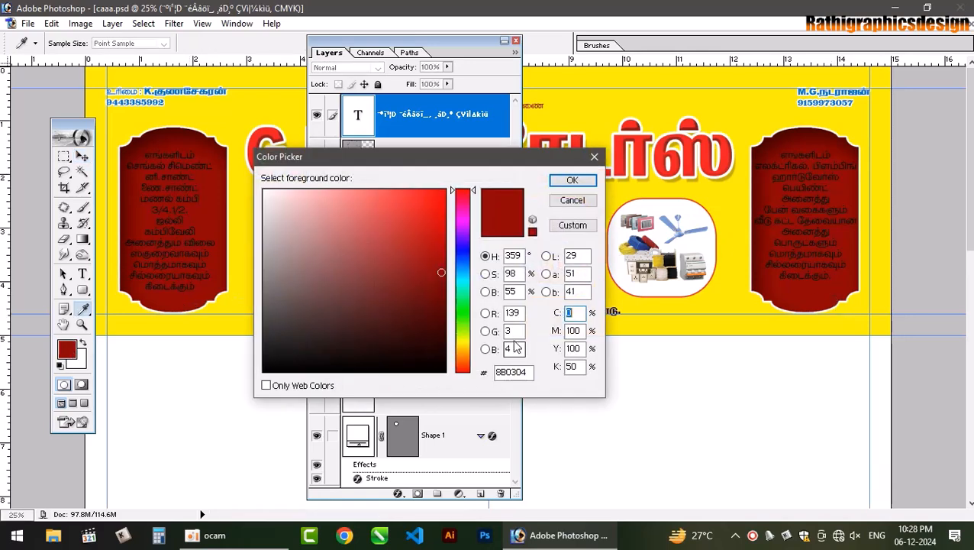
pyautogui.doubleClick(574, 330)
pyautogui.write('0')
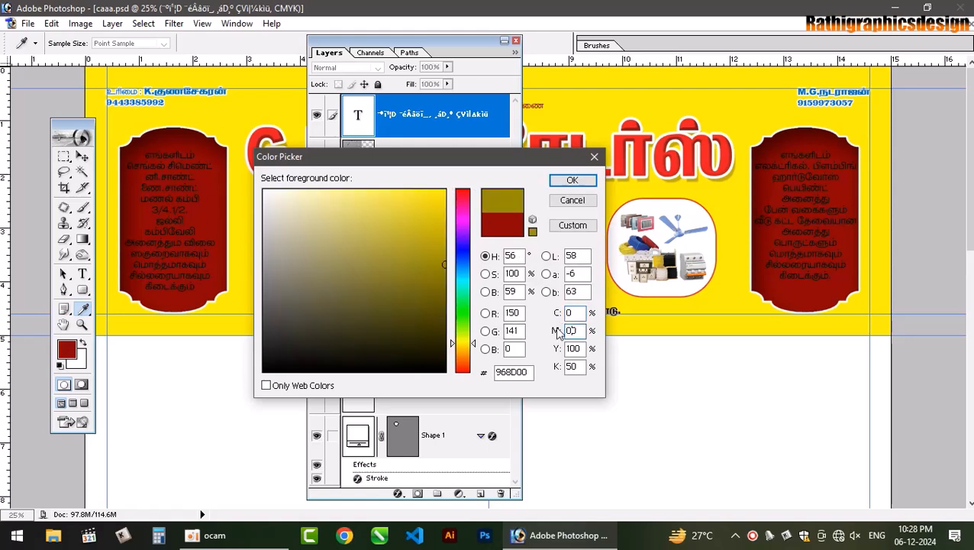
pyautogui.write('0')
pyautogui.press('Return')
pyautogui.press('v')
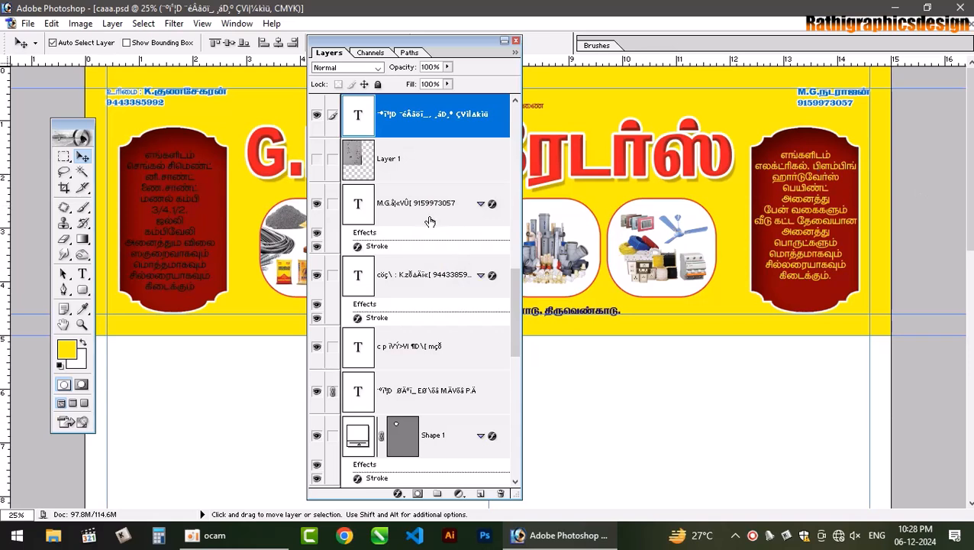
# - Select the left panel's Tamil text layer
pyautogui.rightClick(181, 248)
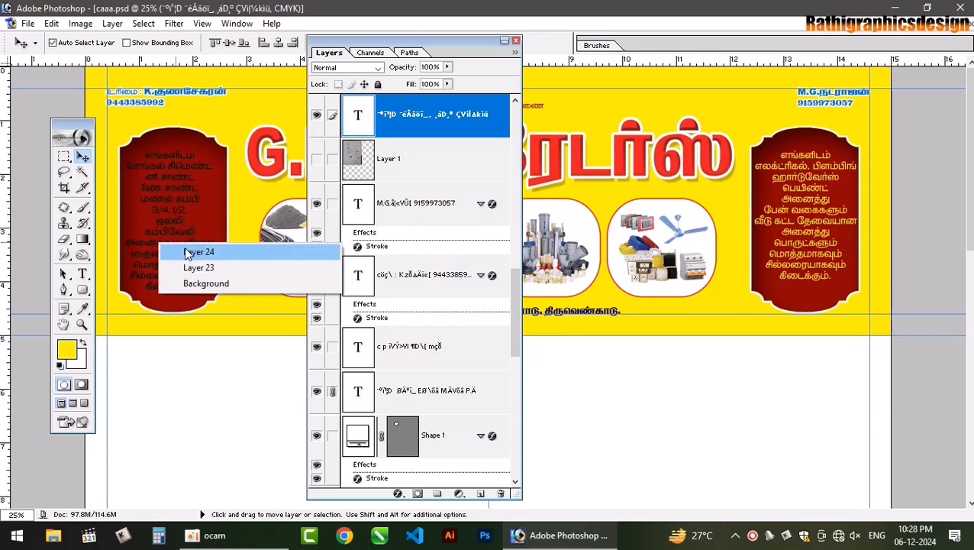
pyautogui.rightClick(170, 231)
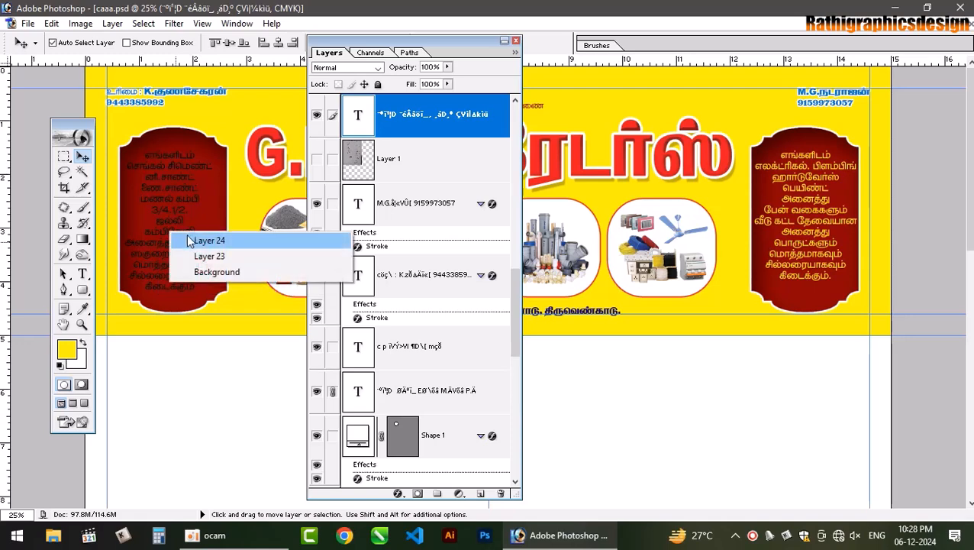
pyautogui.rightClick(167, 196)
pyautogui.rightClick(177, 189)
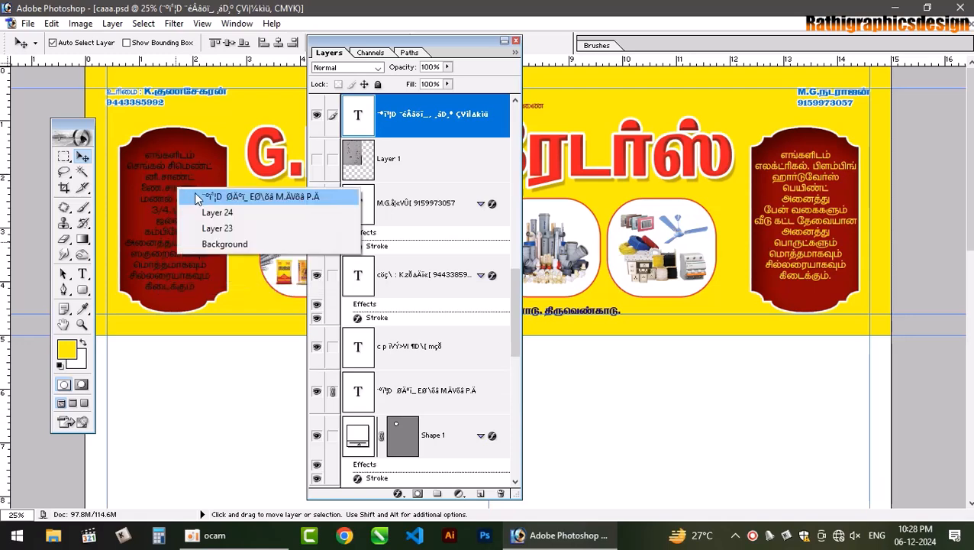
pyautogui.click(244, 197)
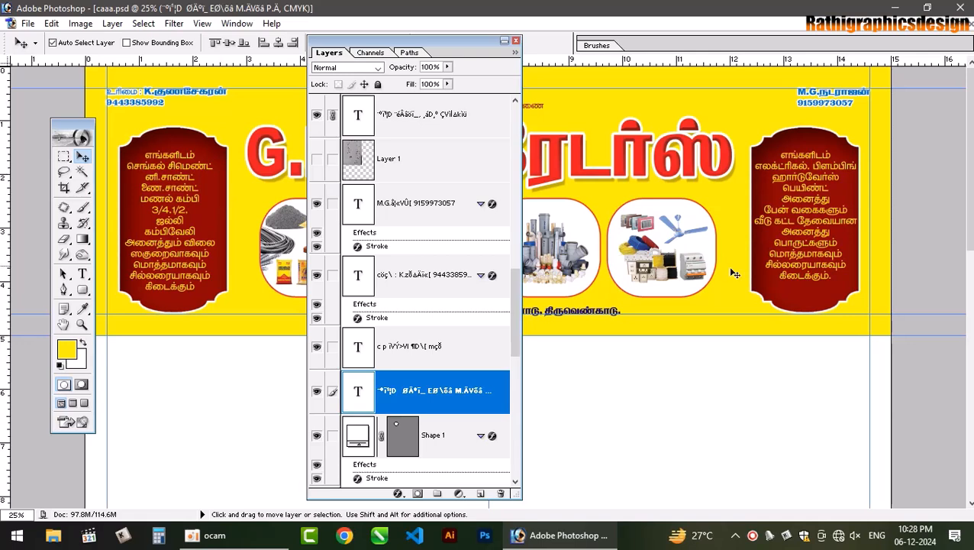
# - Break the right panel's list so பிளம்பிங் and தேவையான start new lines
pyautogui.click(82, 274)
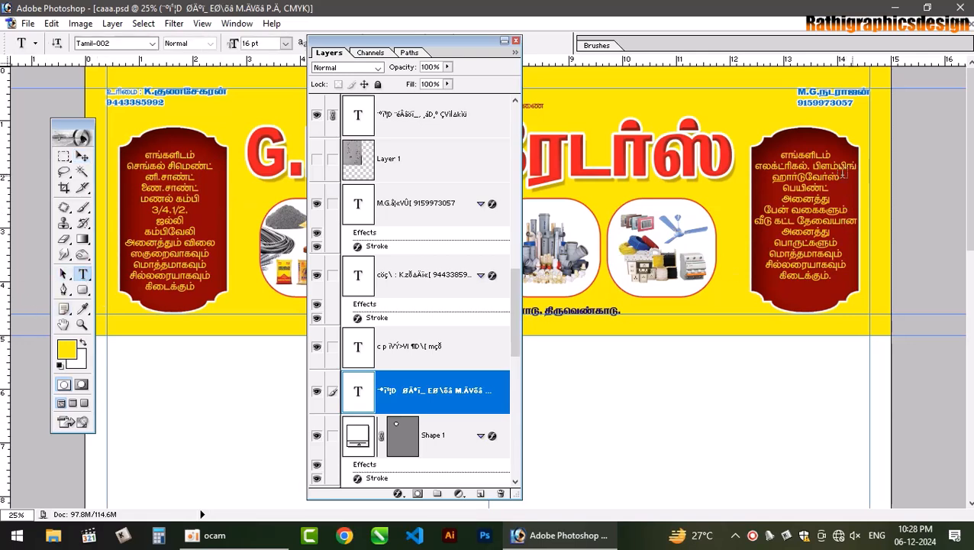
pyautogui.click(815, 163)
pyautogui.press('Return')
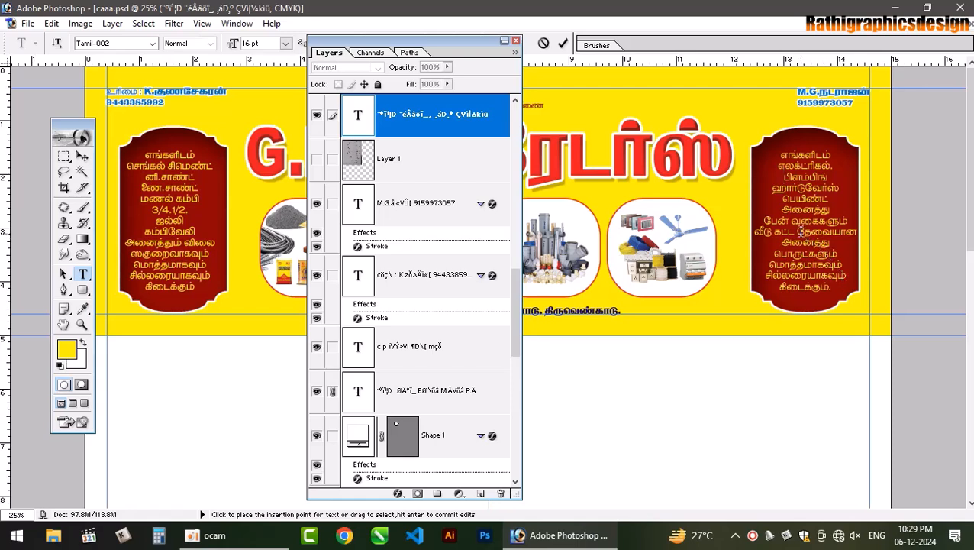
pyautogui.press('Return')
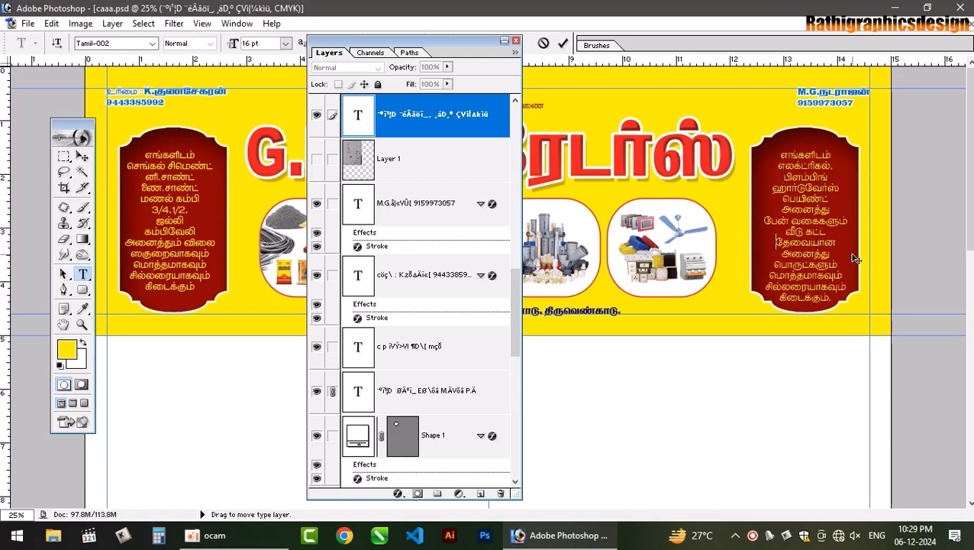
pyautogui.click(82, 156)
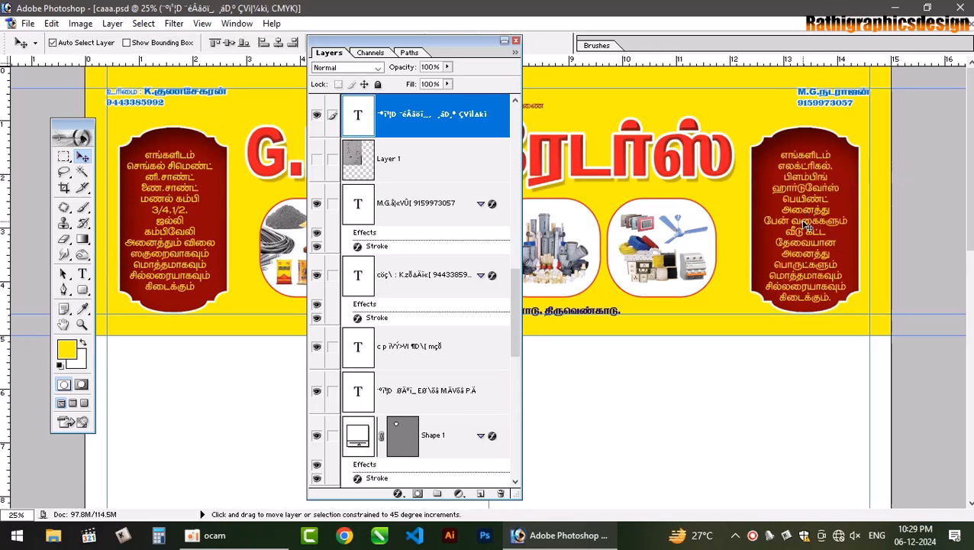
# - Select the right panel's text layer and nudge it up slightly
pyautogui.press('Up')
pyautogui.press('Up')
pyautogui.press('Up')
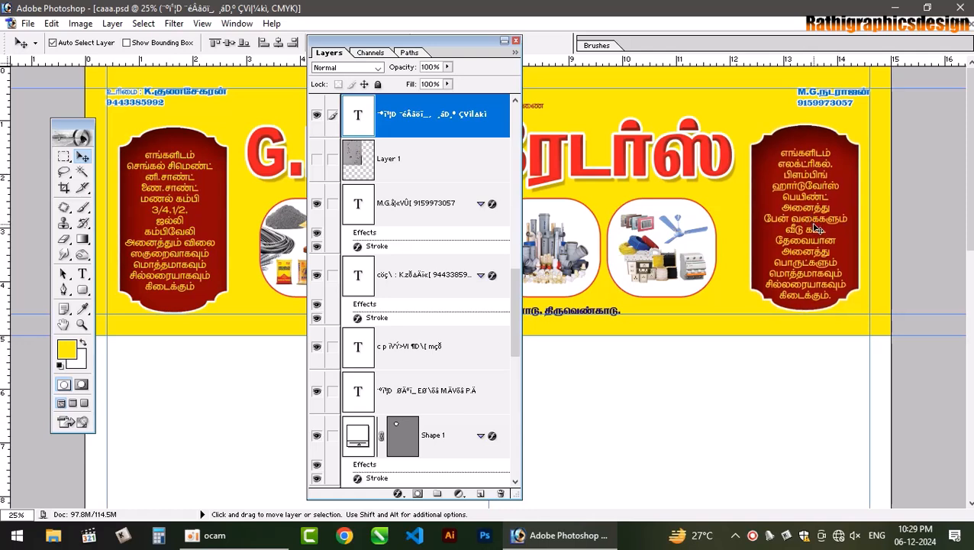
pyautogui.press('Down')
pyautogui.press('Down')
pyautogui.press('Down')
pyautogui.rightClick(813, 221)
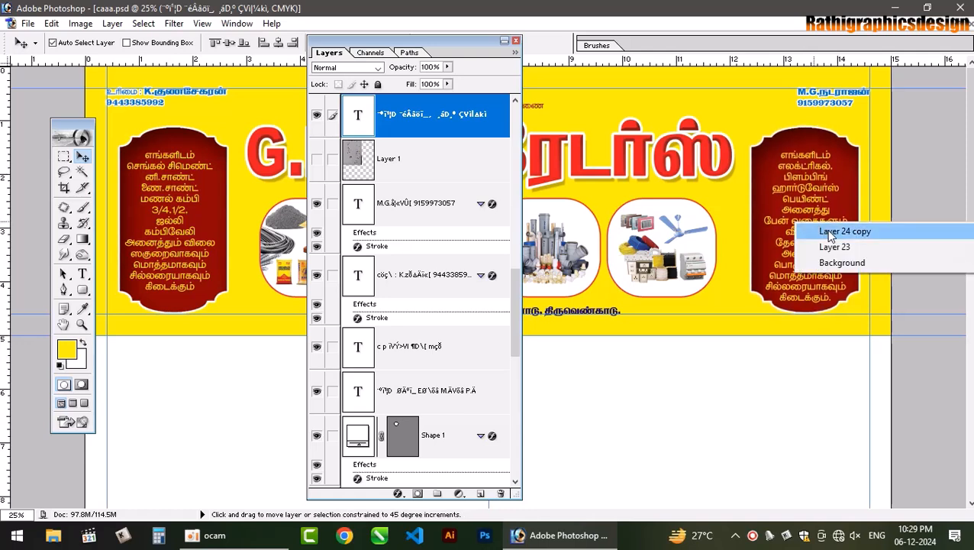
pyautogui.rightClick(816, 210)
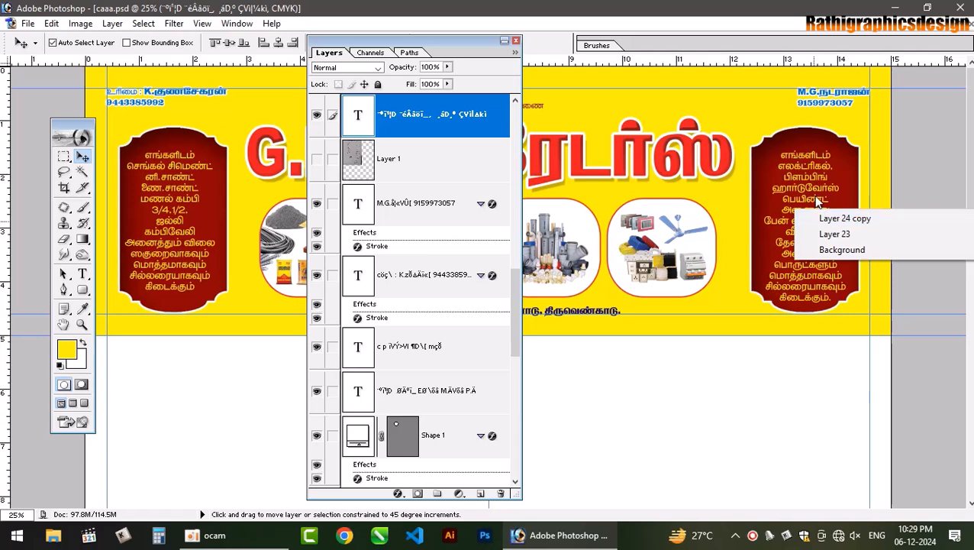
pyautogui.rightClick(814, 200)
pyautogui.click(828, 208)
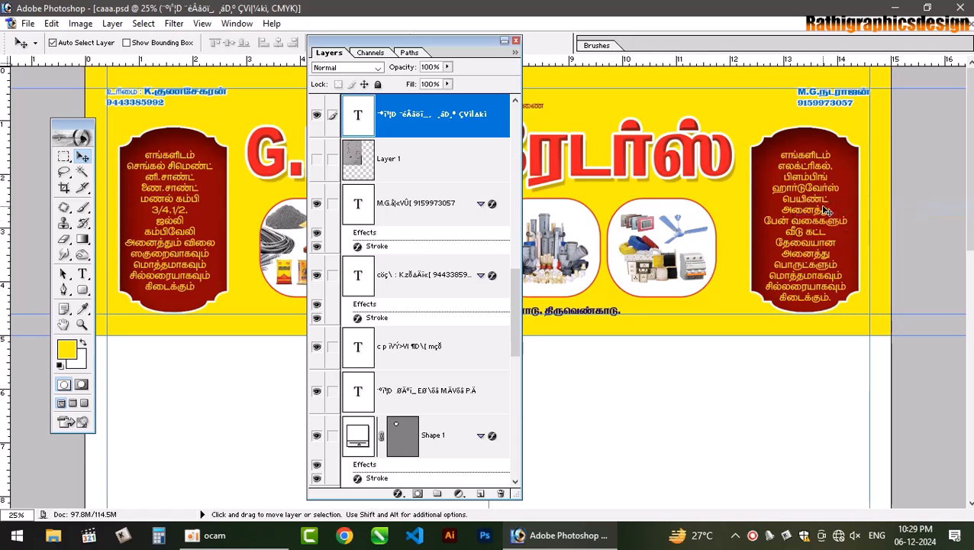
pyautogui.press('Up')
pyautogui.press('Up')
pyautogui.press('Up')
pyautogui.press('Up')
pyautogui.press('Up')
pyautogui.press('Up')
pyautogui.press('Up')
pyautogui.press('Up')
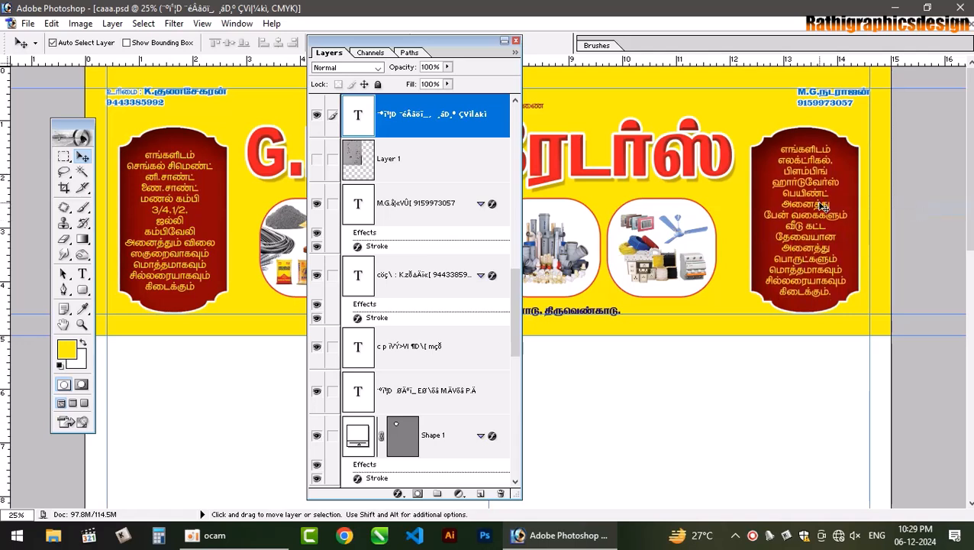
pyautogui.press('Up')
# - Align both panels' Tamil text layers vertically and nudge them up together
pyautogui.click(216, 151)
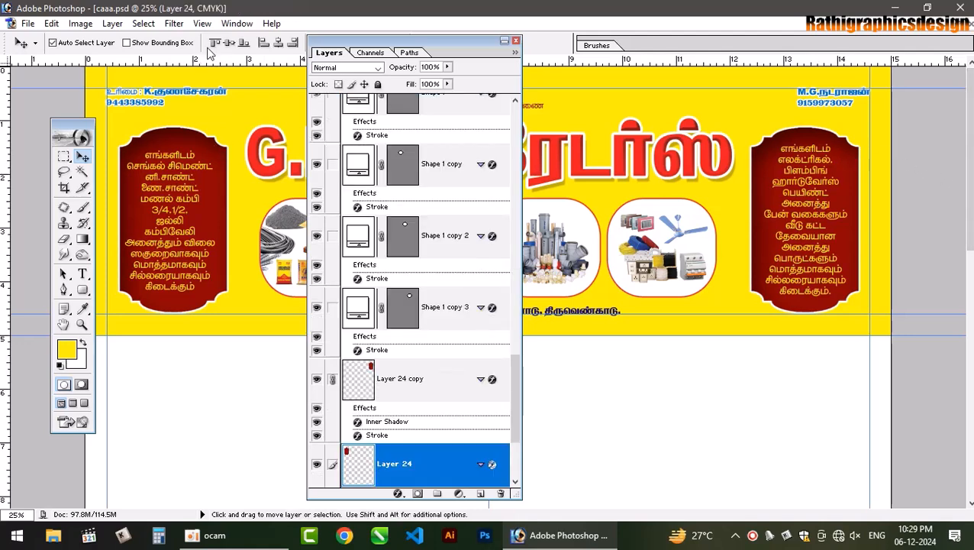
pyautogui.rightClick(176, 189)
pyautogui.rightClick(182, 175)
pyautogui.click(255, 189)
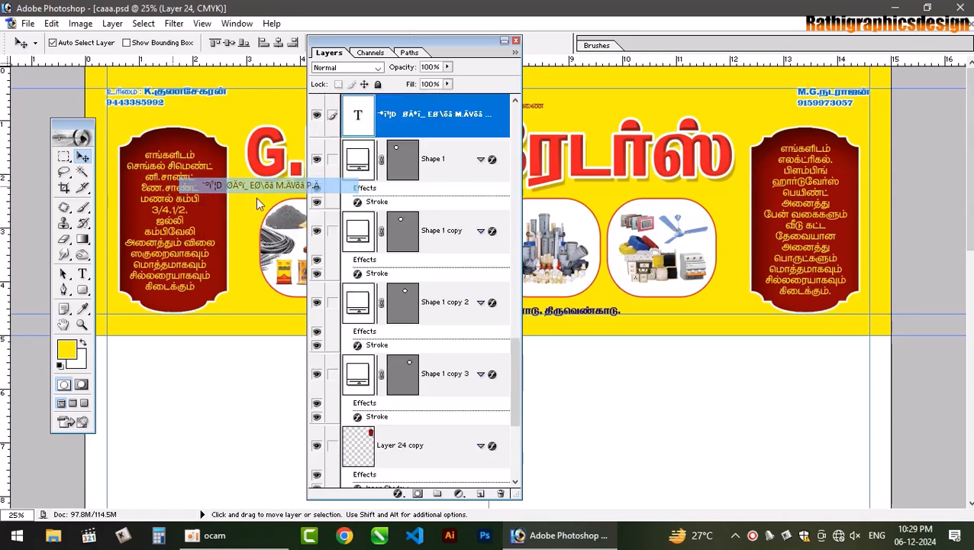
pyautogui.press('shift')
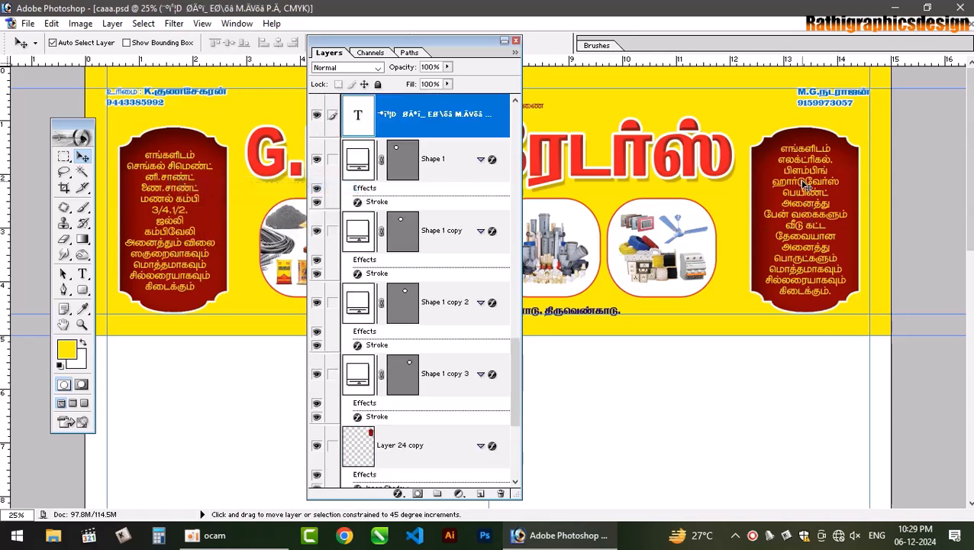
pyautogui.rightClick(806, 185)
pyautogui.click(824, 190)
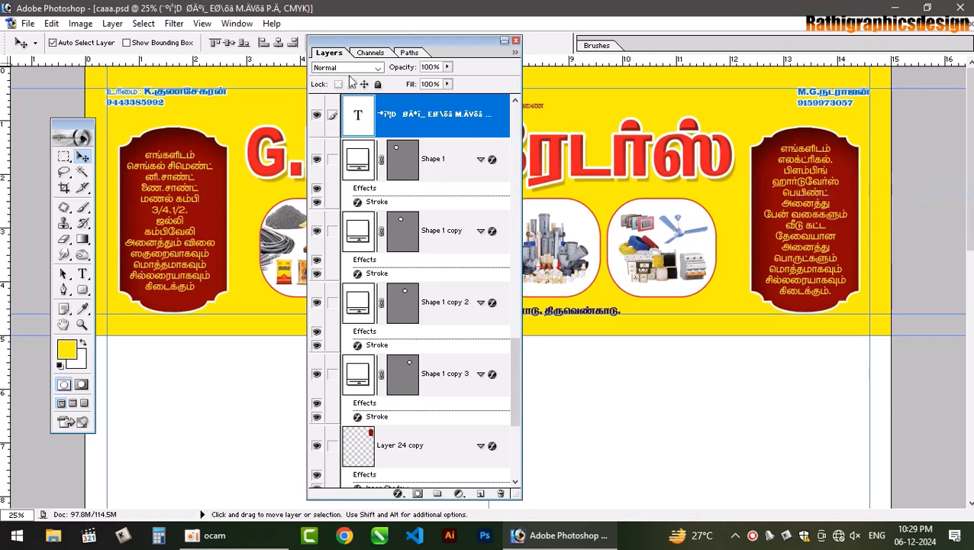
pyautogui.click(214, 42)
pyautogui.press('Up')
pyautogui.press('Up')
pyautogui.press('Up')
pyautogui.press('Up')
pyautogui.press('Up')
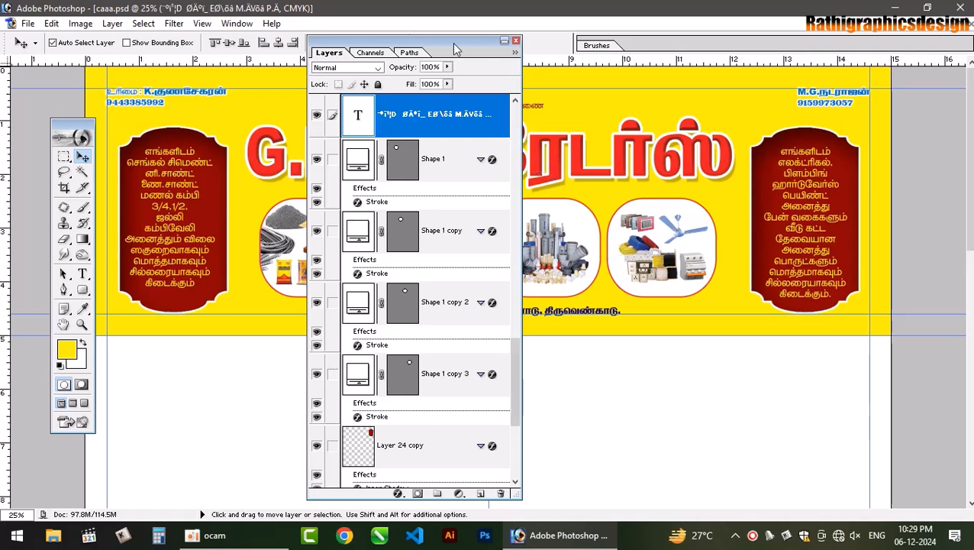
# - Add a new empty Layer 25 above Layer 23
pyautogui.moveTo(454, 42); pyautogui.dragTo(174, 22)
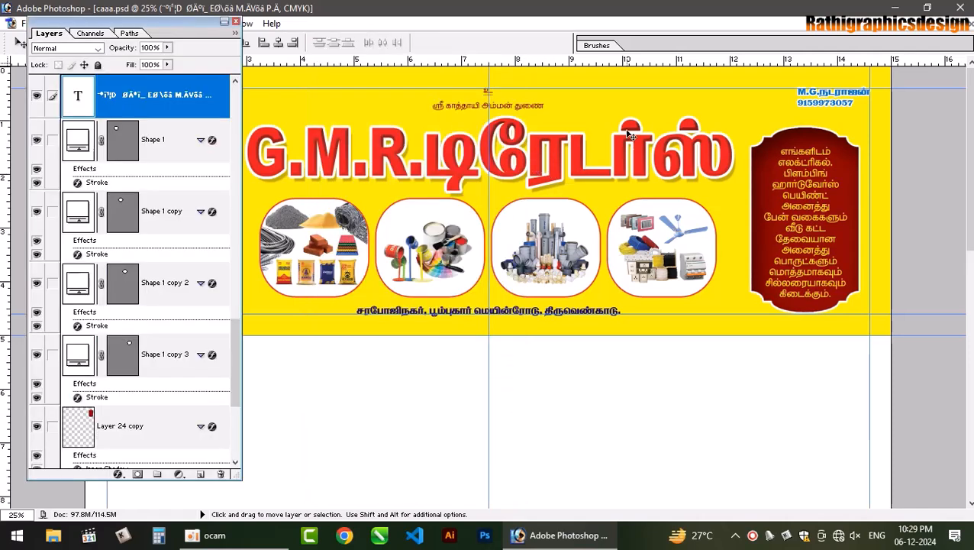
pyautogui.keyDown('ctrl'); pyautogui.click(585, 114); pyautogui.keyUp('ctrl')
pyautogui.hotkey('ctrl', 'shift', 'n')
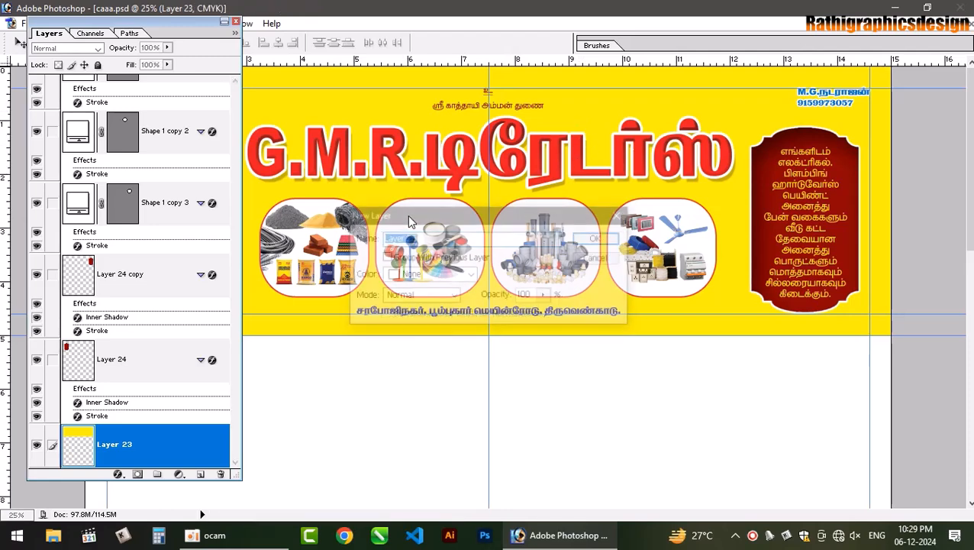
pyautogui.press('Return')
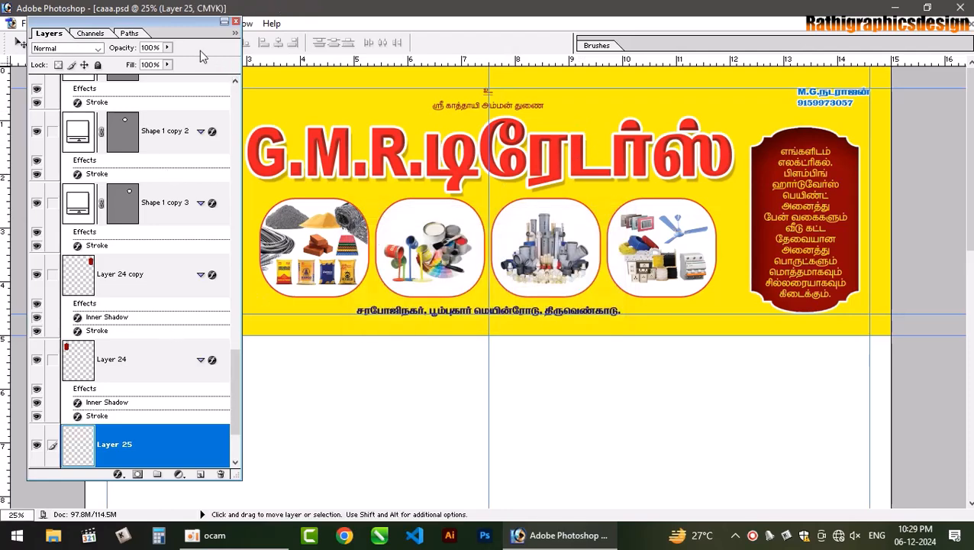
# - Paint white on Layer 25 with a 1100 px soft brush, then stretch it about 199% wide
pyautogui.click(236, 22)
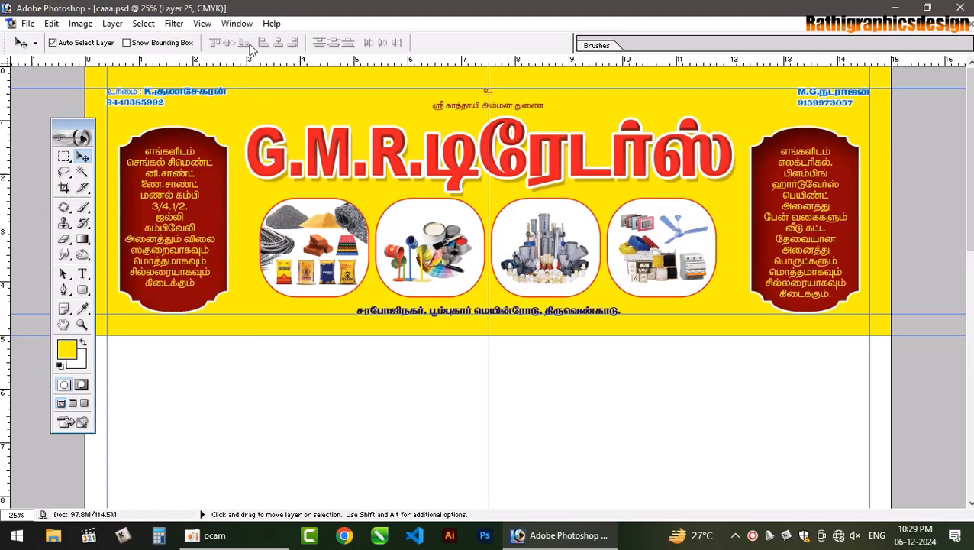
pyautogui.click(82, 344)
pyautogui.press('b')
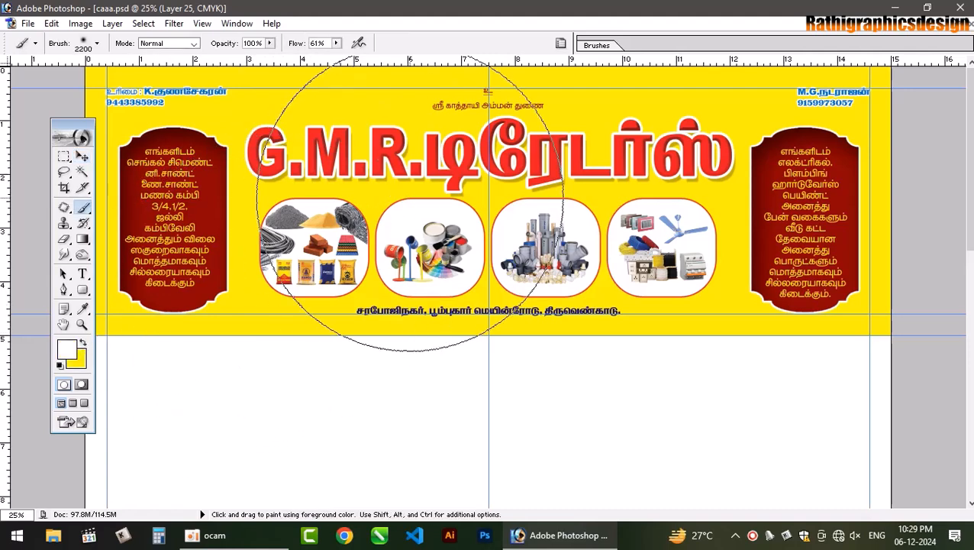
pyautogui.press('[')
pyautogui.press('[')
pyautogui.press('[')
pyautogui.press('[')
pyautogui.press('[')
pyautogui.press('[')
pyautogui.press('[')
pyautogui.press('[')
pyautogui.press('[')
pyautogui.press('[')
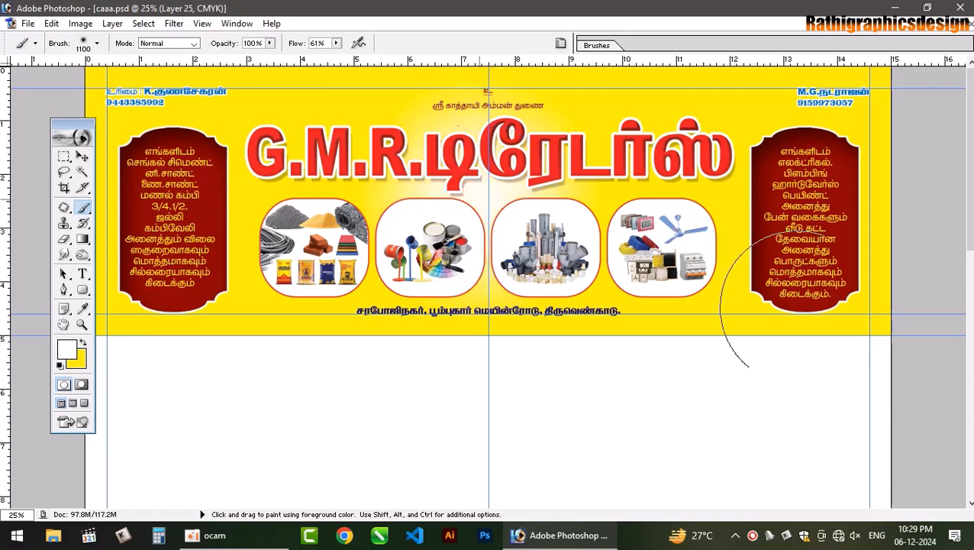
pyautogui.click(81, 156)
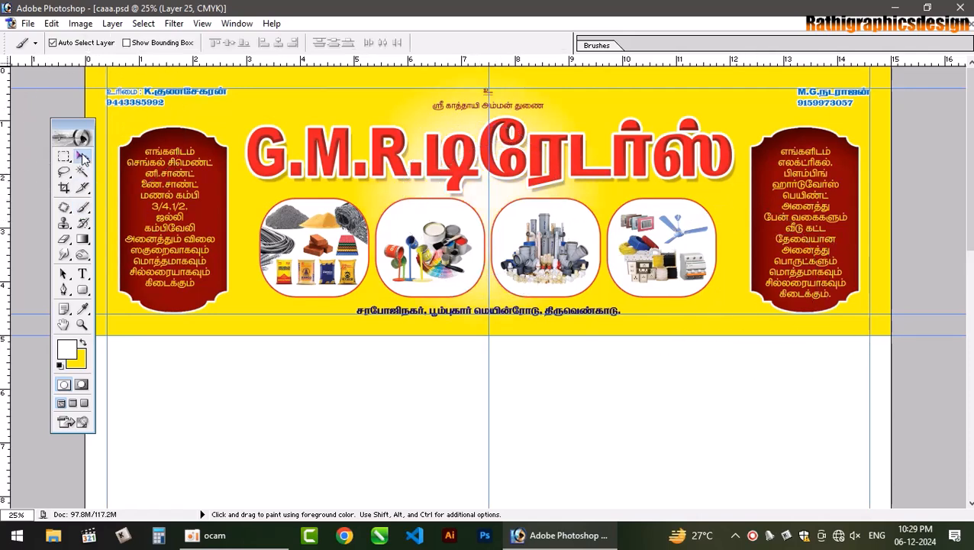
pyautogui.hotkey('ctrl', 't')
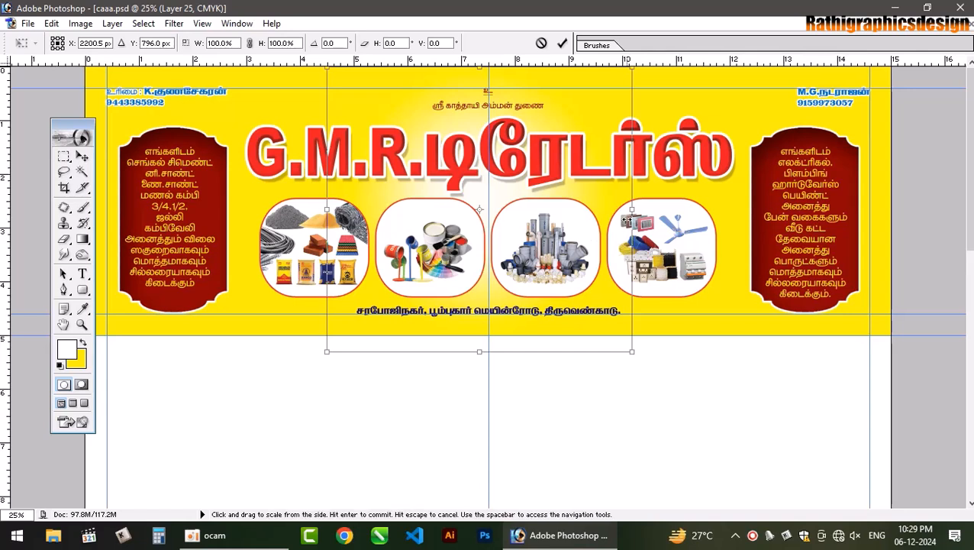
pyautogui.moveTo(630, 208); pyautogui.dragTo(780, 206)
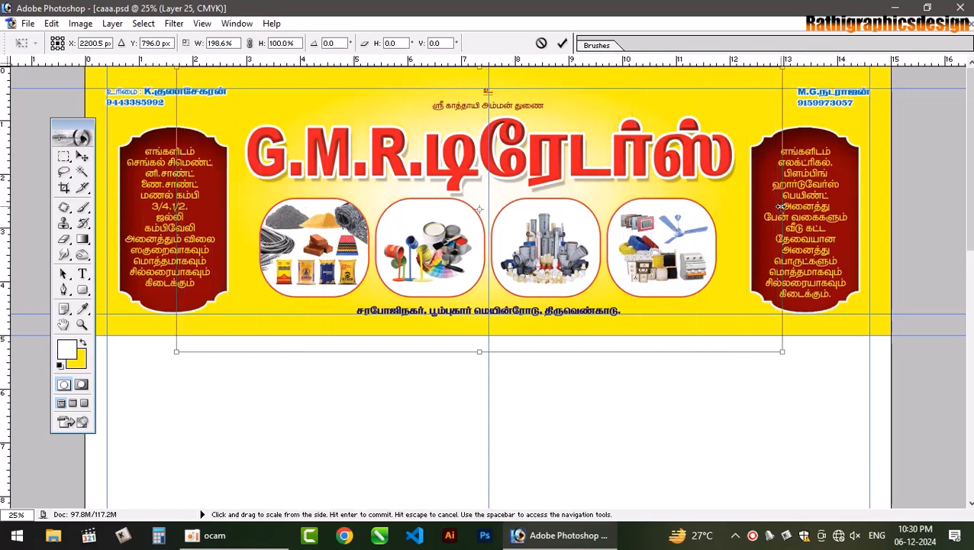
pyautogui.press('Return')
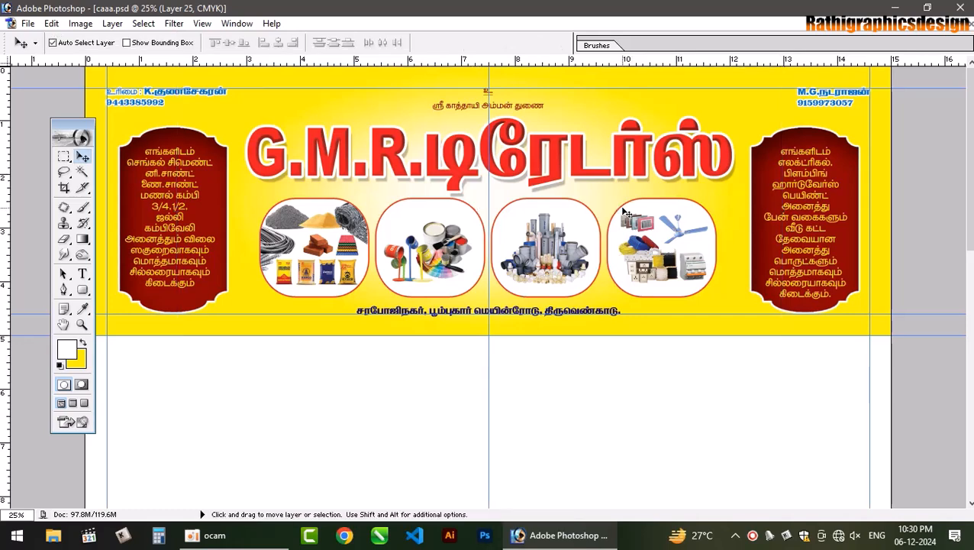
# - Hide the guides with Ctrl+H and move the Tools panel aside
pyautogui.scroll(-3, 622, 211)
pyautogui.scroll(2, 625, 211)
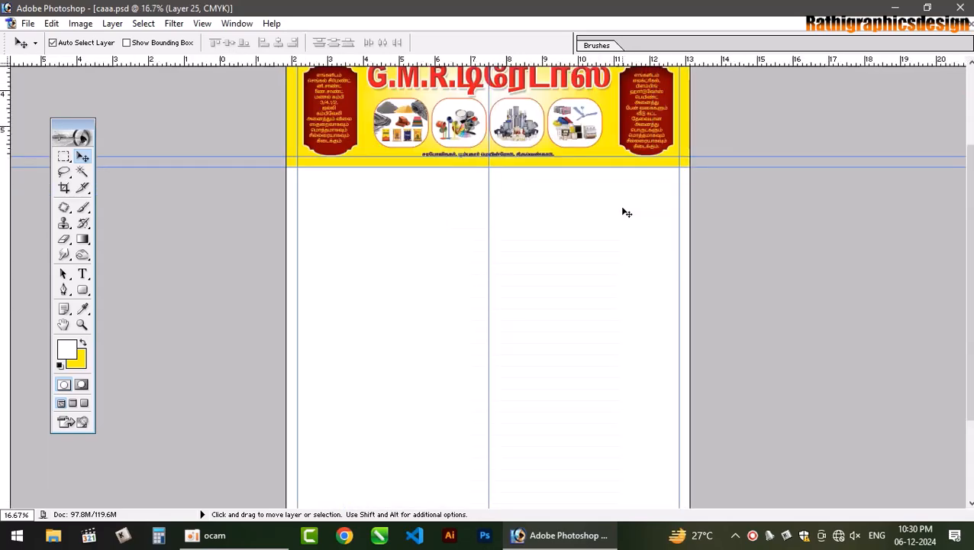
pyautogui.scroll(1, 625, 212)
pyautogui.moveTo(967, 319); pyautogui.dragTo(970, 46)
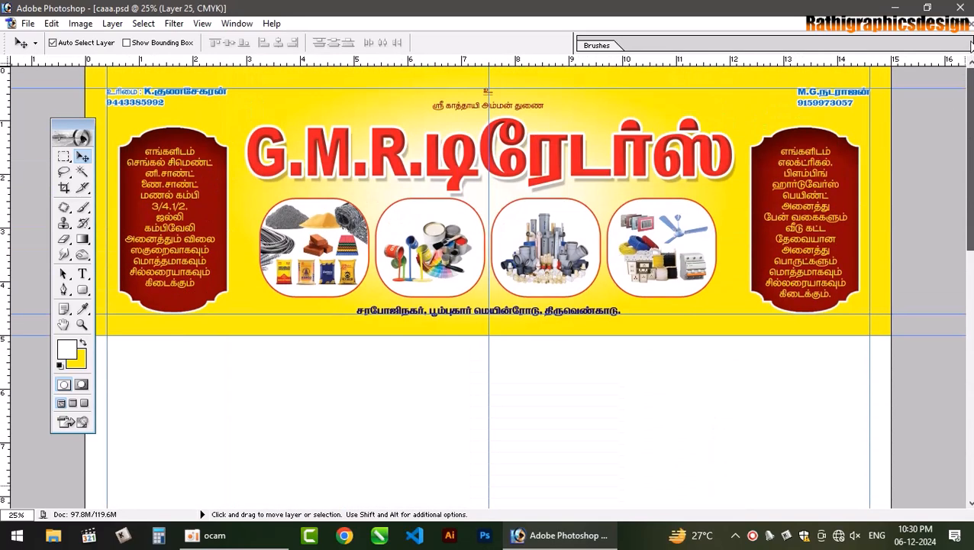
pyautogui.hotkey('ctrl', 'h')
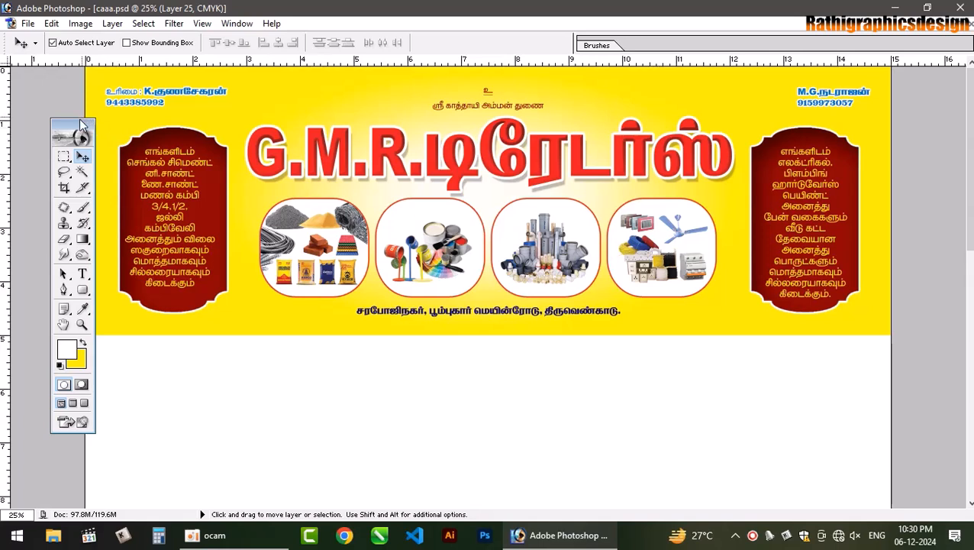
pyautogui.moveTo(73, 122); pyautogui.dragTo(40, 109)
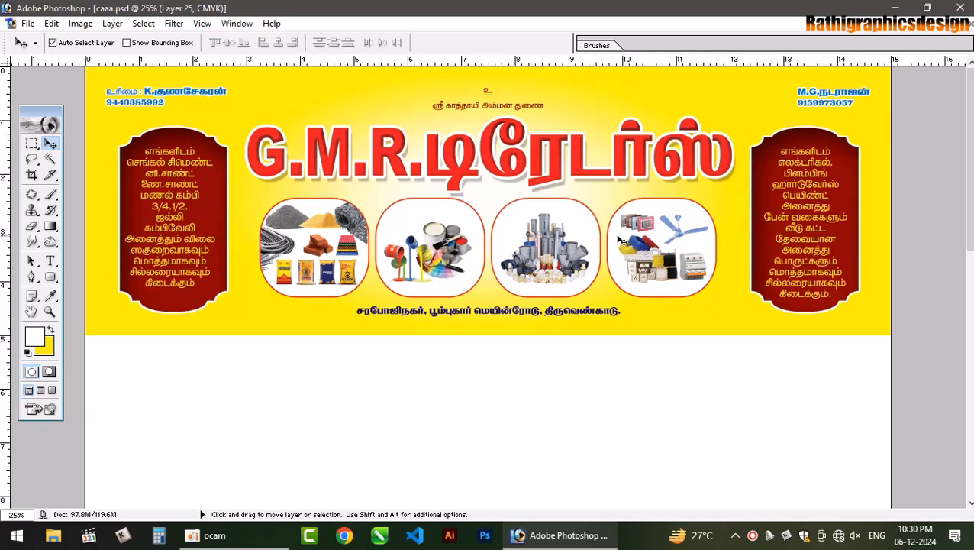
# - Save the poster and bring the Layers panel back with F7
pyautogui.hotkey('ctrl', 's')
pyautogui.press('super')
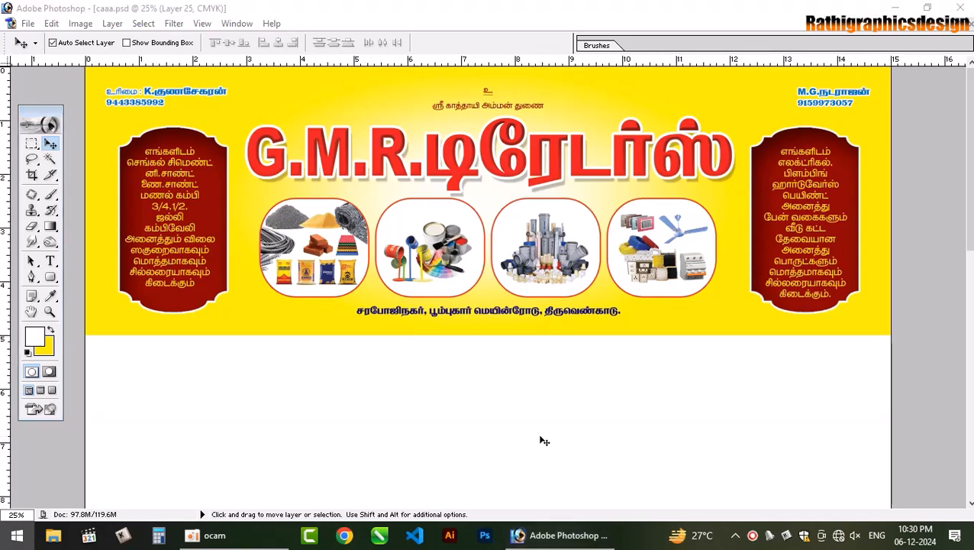
pyautogui.press('super')
pyautogui.press('F7')
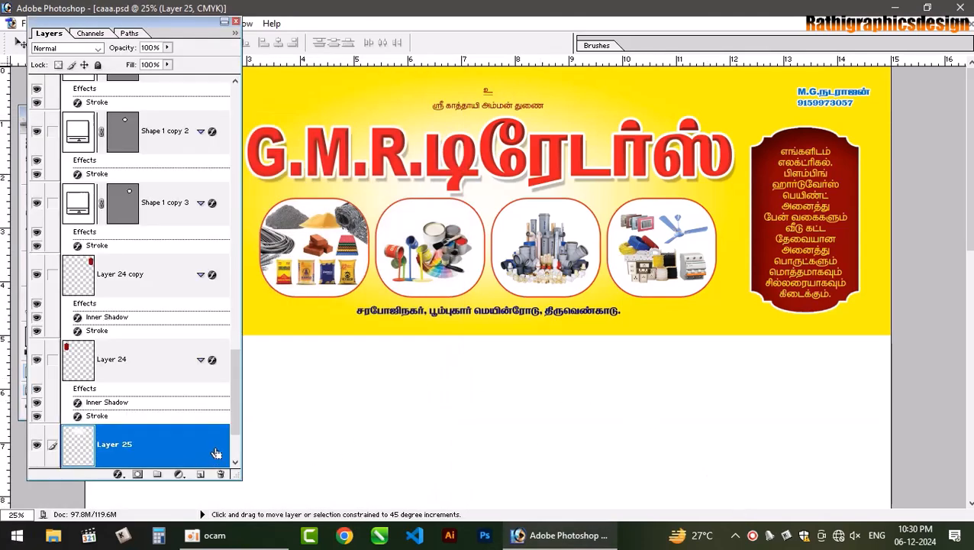
# - Add an empty Layer 26 and set the background colour to orange FFC600
pyautogui.hotkey('ctrl', 'shift', 'n')
pyautogui.press('Return')
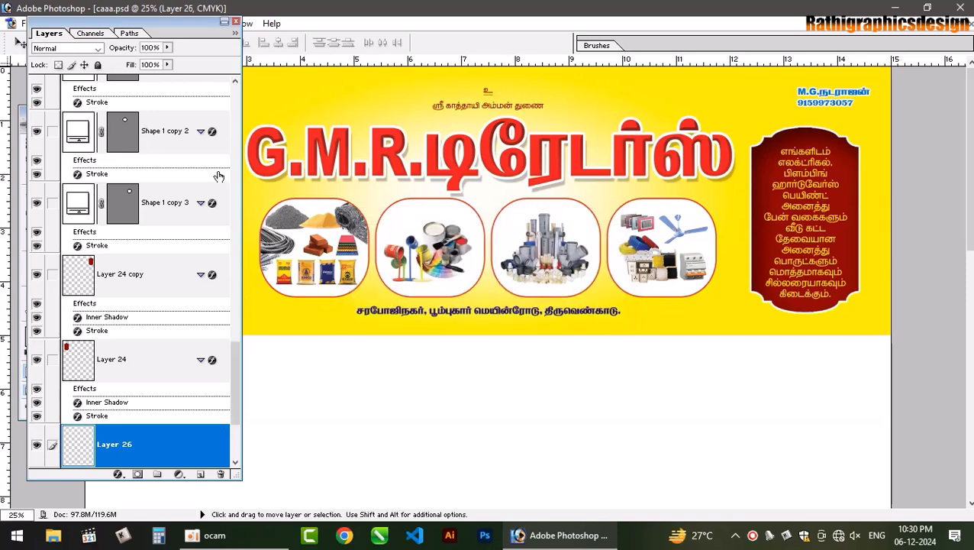
pyautogui.moveTo(130, 19); pyautogui.dragTo(295, 23)
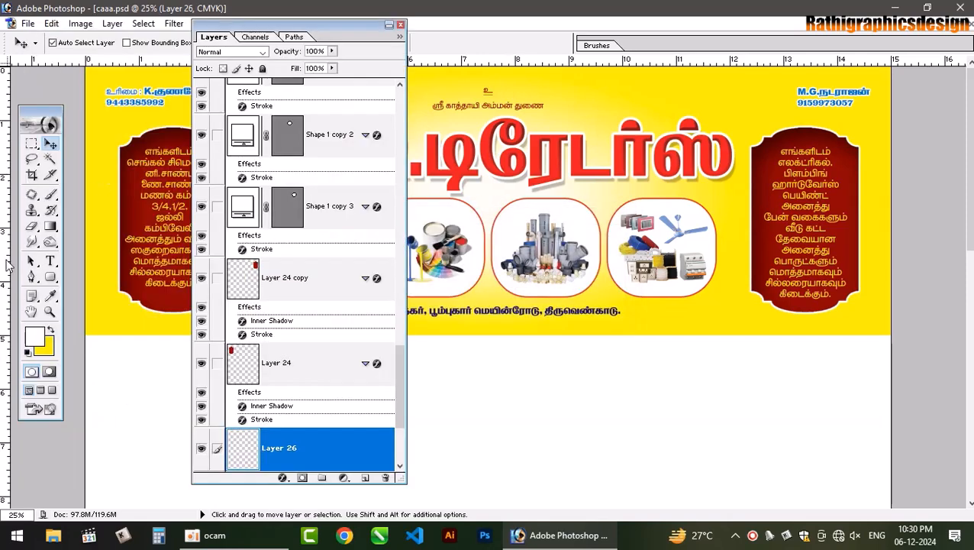
pyautogui.click(46, 348)
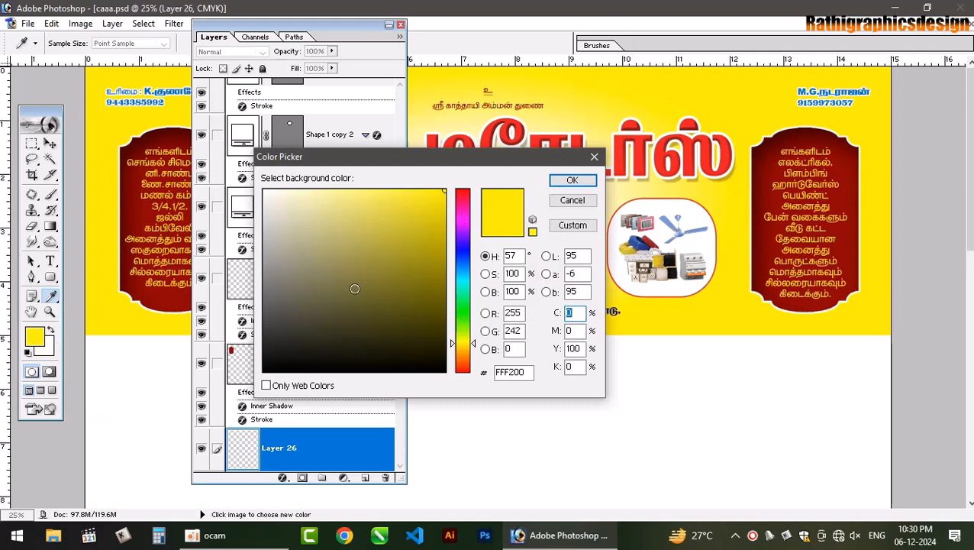
pyautogui.click(474, 346)
pyautogui.moveTo(472, 345); pyautogui.dragTo(473, 348)
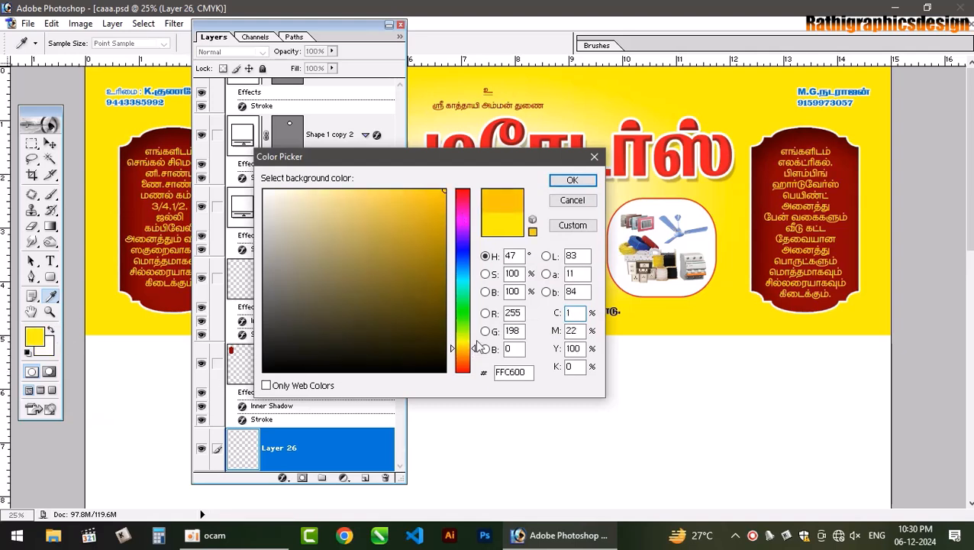
pyautogui.click(572, 181)
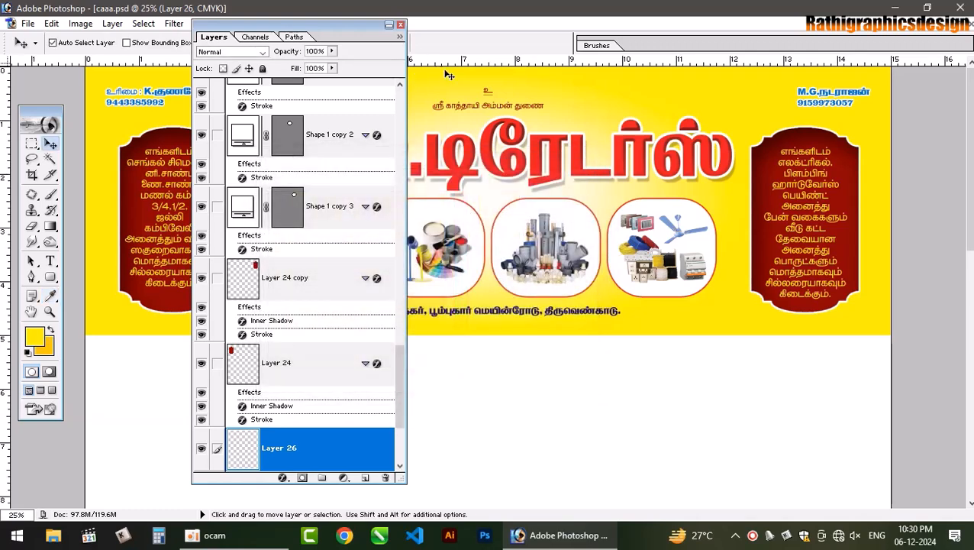
# - Fill Layer 26 with yellow in the banner's shape and move it below Layer 25
pyautogui.hotkey('alt', 'BackSpace')
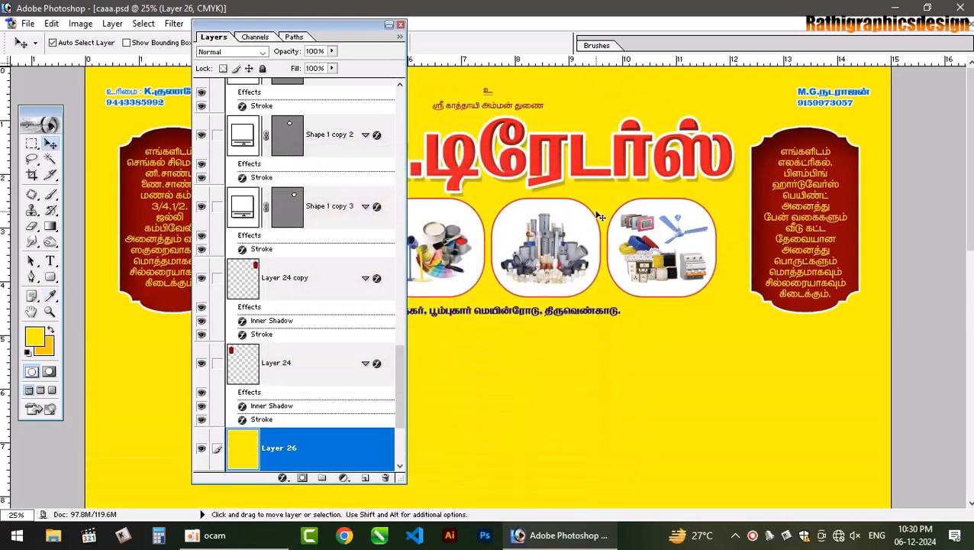
pyautogui.hotkey('ctrl', 'z')
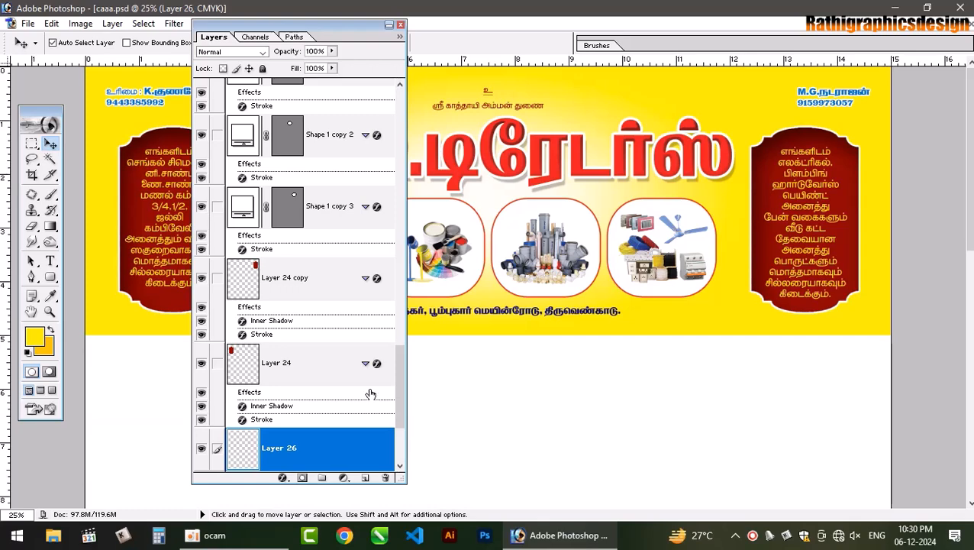
pyautogui.scroll(-3, 406, 373)
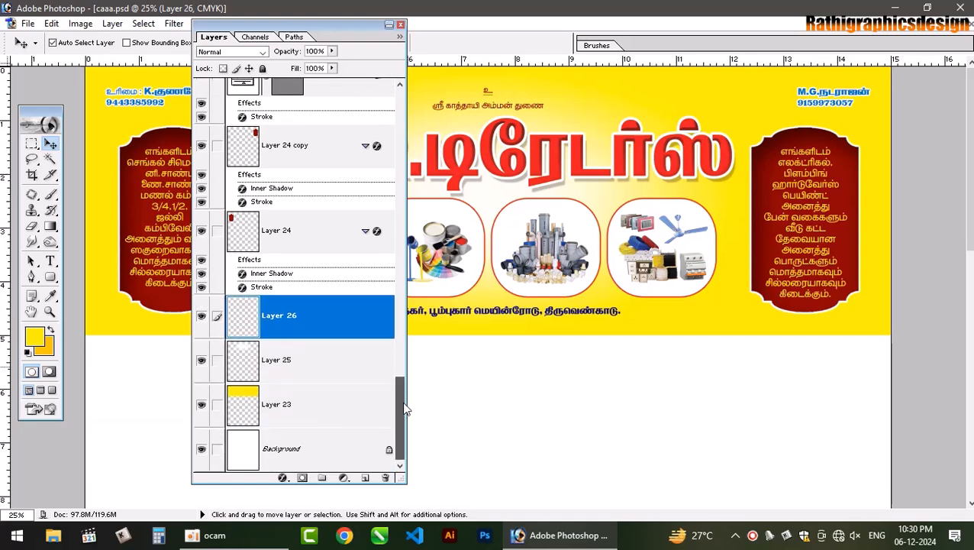
pyautogui.keyDown('ctrl'); pyautogui.click(246, 400); pyautogui.keyUp('ctrl')
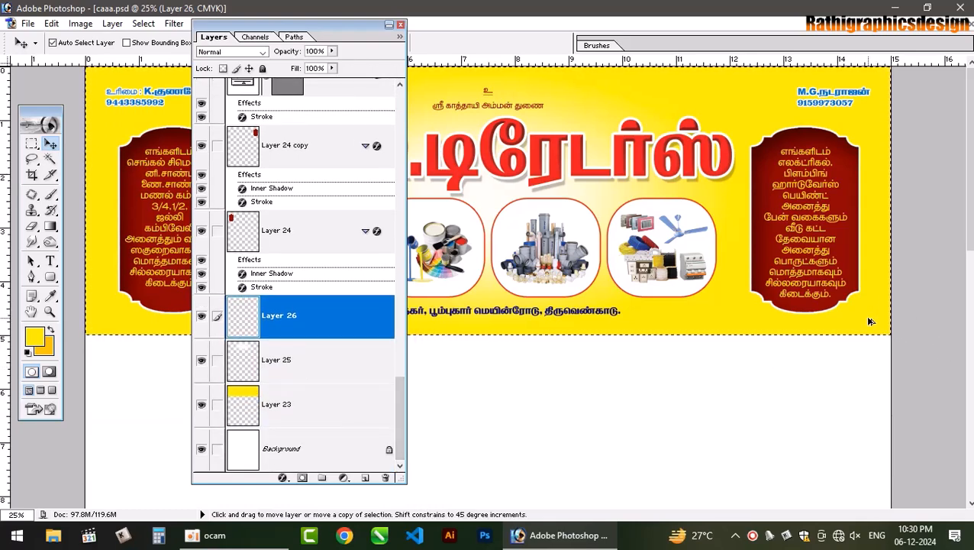
pyautogui.hotkey('alt', 'BackSpace')
pyautogui.hotkey('ctrl', 'd')
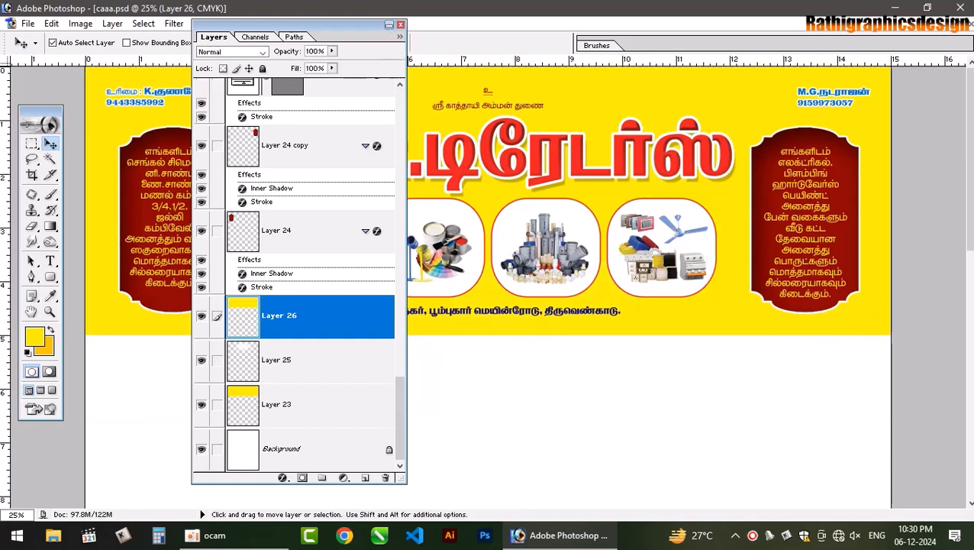
pyautogui.hotkey('ctrl', '[')
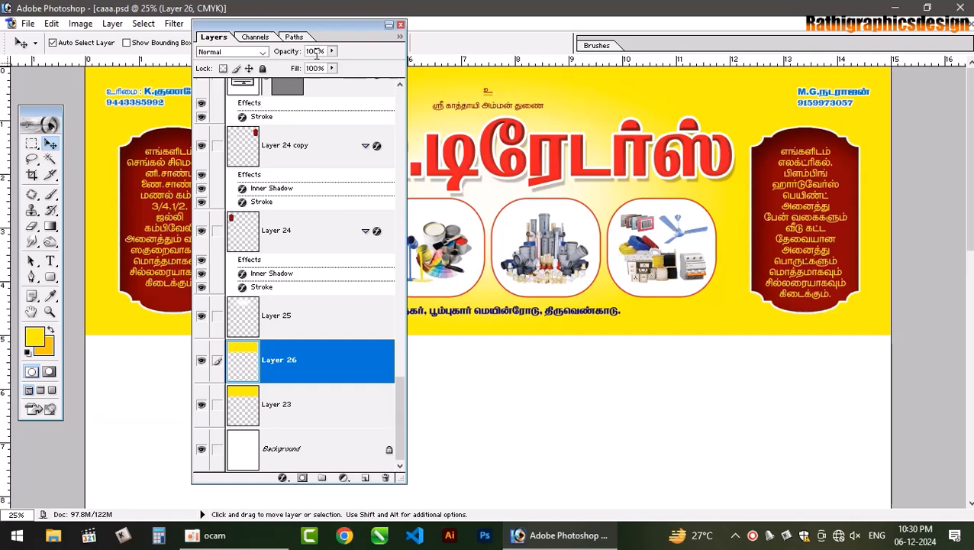
pyautogui.click(390, 26)
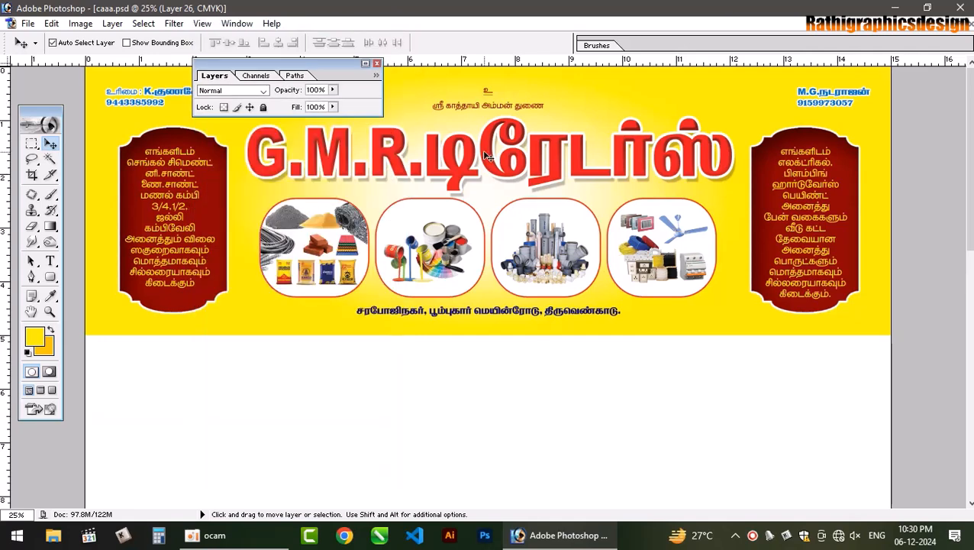
pyautogui.hotkey('ctrl', '-')
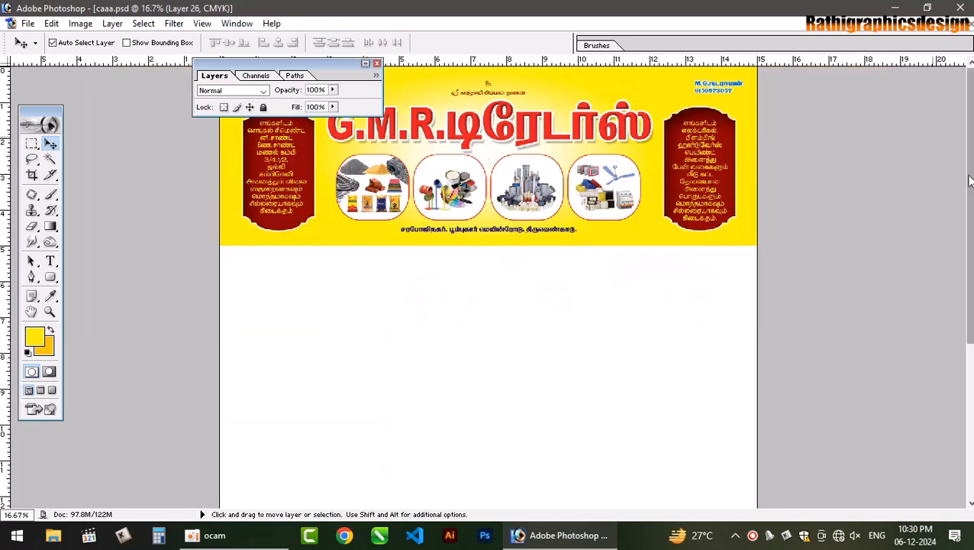
pyautogui.press('e')
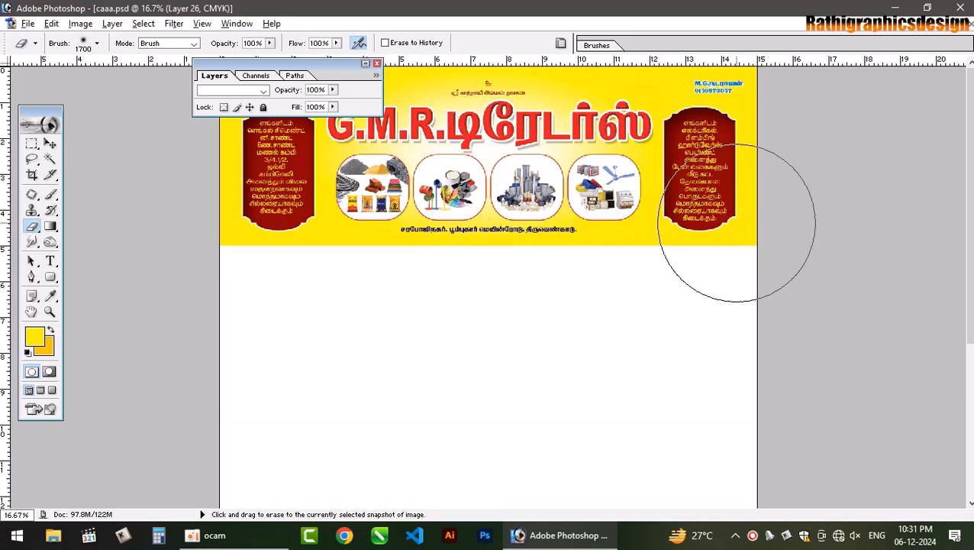
# - Fill Layer 26's banner area with the orange background colour
pyautogui.hotkey('alt', 'BackSpace')
pyautogui.hotkey('ctrl', 'z')
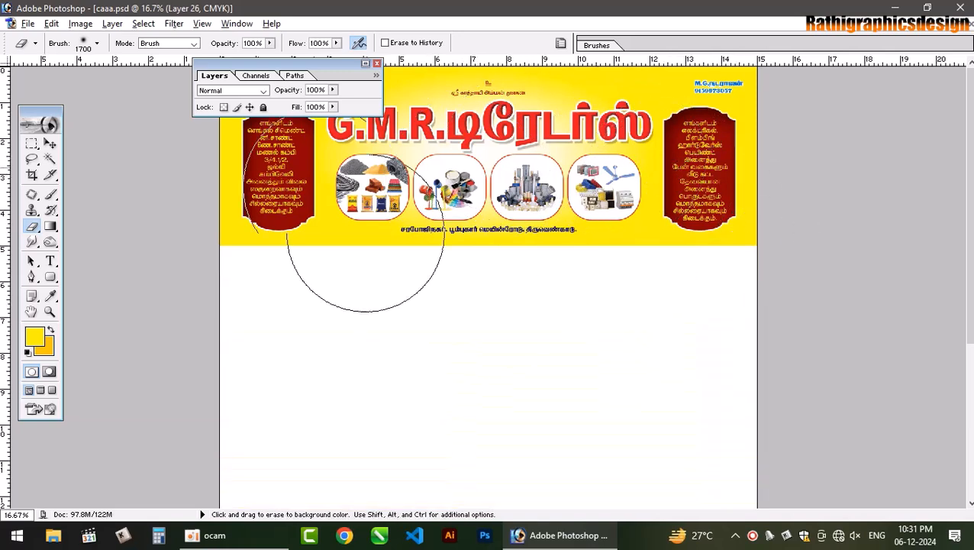
pyautogui.click(365, 64)
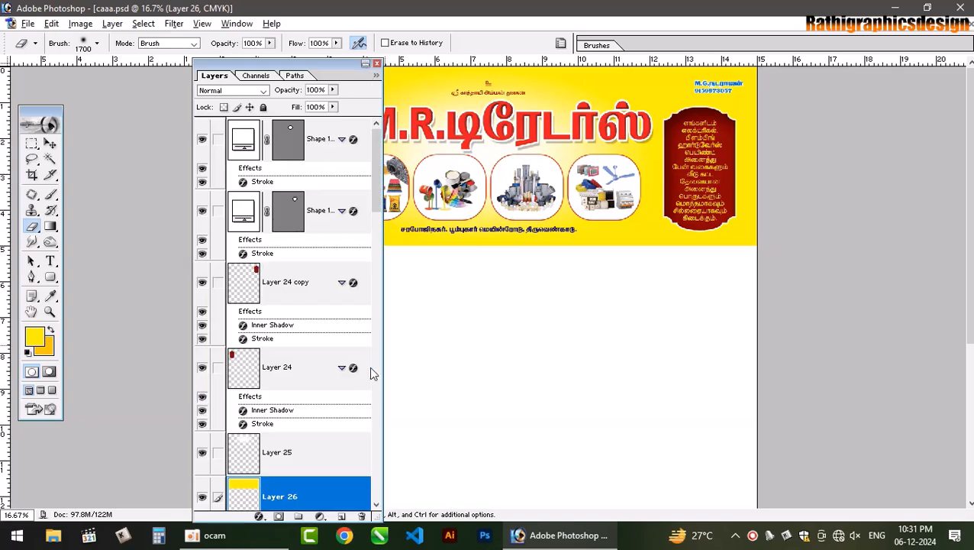
pyautogui.scroll(-1, 267, 469)
pyautogui.keyDown('ctrl'); pyautogui.click(251, 458); pyautogui.keyUp('ctrl')
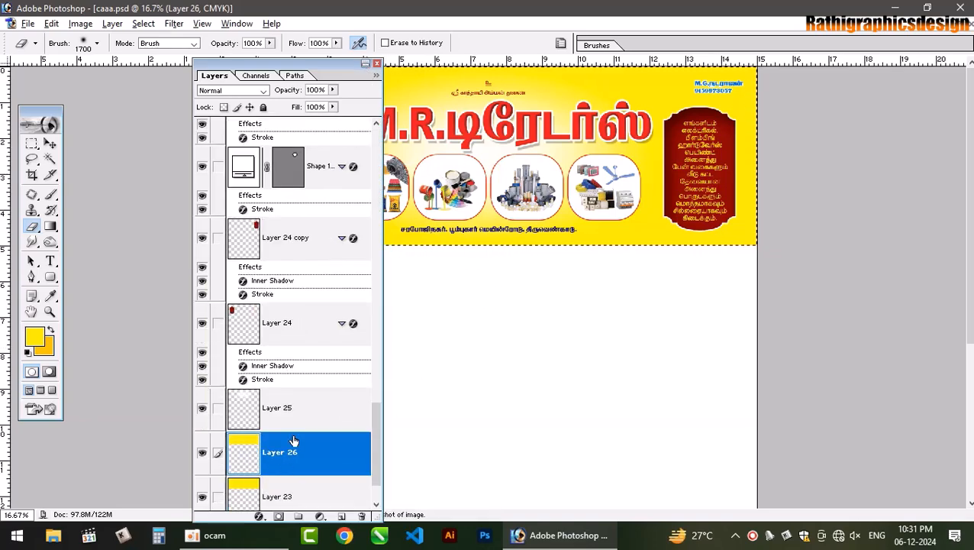
pyautogui.hotkey('ctrl', 'BackSpace')
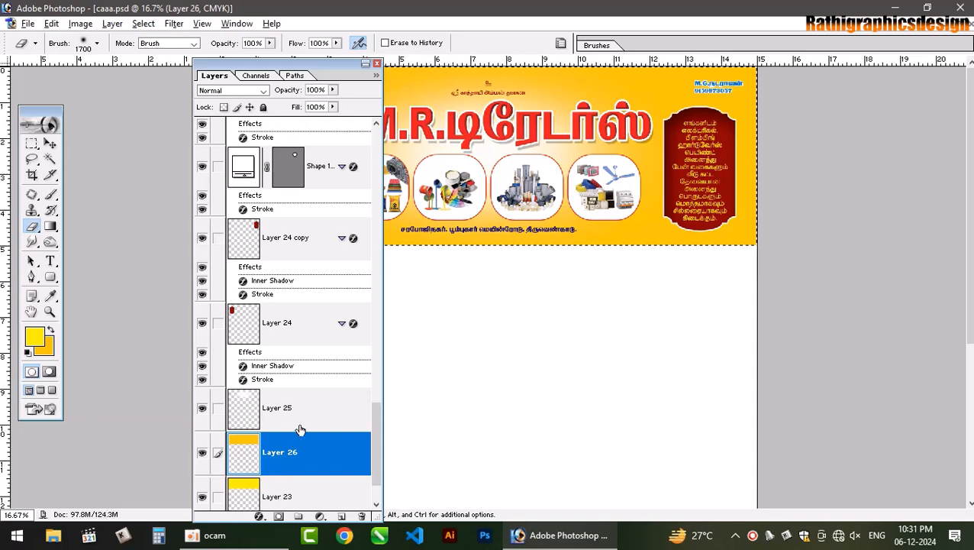
pyautogui.hotkey('ctrl', 'd')
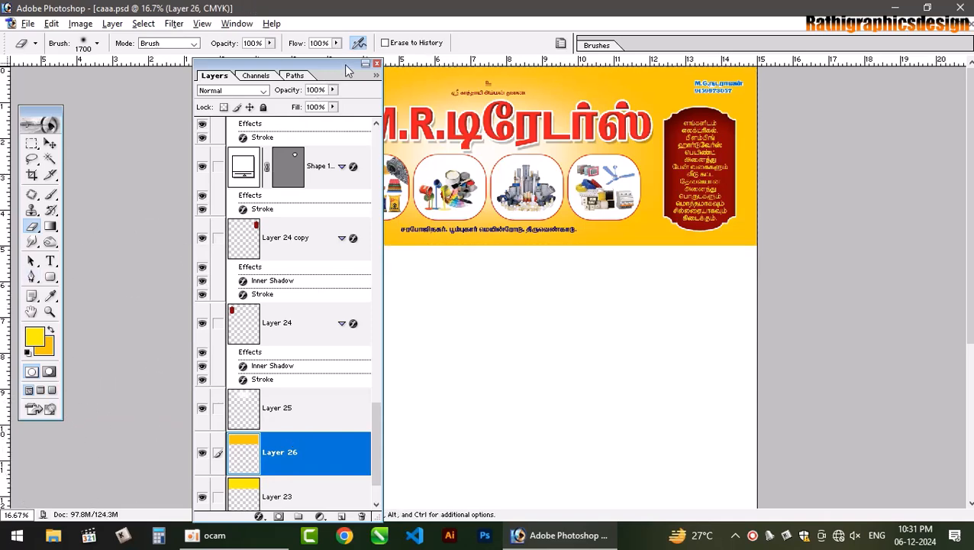
# - Softly erase the orange centre to reveal a yellow glow, then save
pyautogui.click(365, 65)
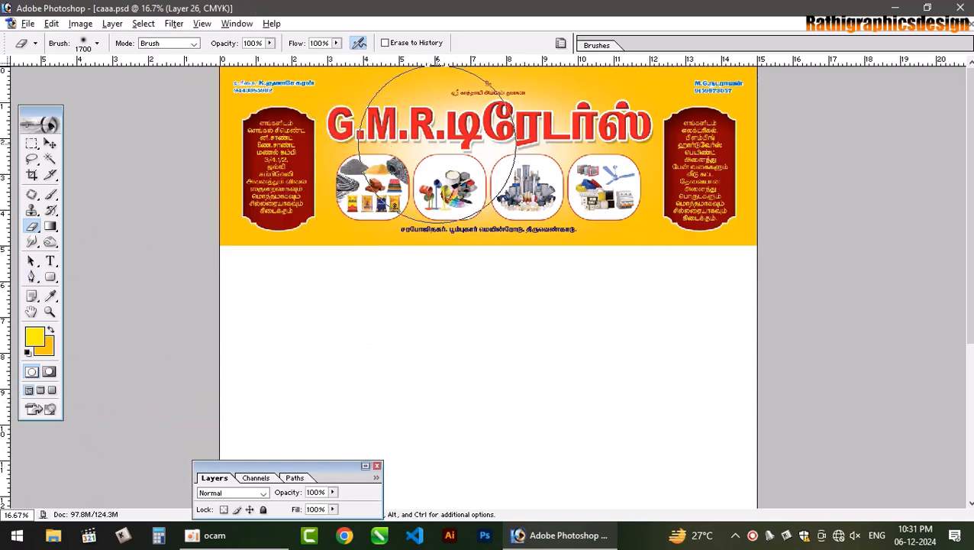
pyautogui.moveTo(406, 150)
pyautogui.mouseDown()
pyautogui.moveTo(391, 148)
pyautogui.moveTo(395, 135)
pyautogui.moveTo(388, 166)
pyautogui.moveTo(519, 124)
pyautogui.moveTo(611, 126)
pyautogui.moveTo(608, 161)
pyautogui.moveTo(616, 139)
pyautogui.moveTo(626, 174)
pyautogui.moveTo(627, 153)
pyautogui.moveTo(606, 134)
pyautogui.moveTo(488, 160)
pyautogui.moveTo(392, 131)
pyautogui.moveTo(392, 164)
pyautogui.moveTo(526, 228)
pyautogui.mouseUp()
pyautogui.hotkey('ctrl', 's')
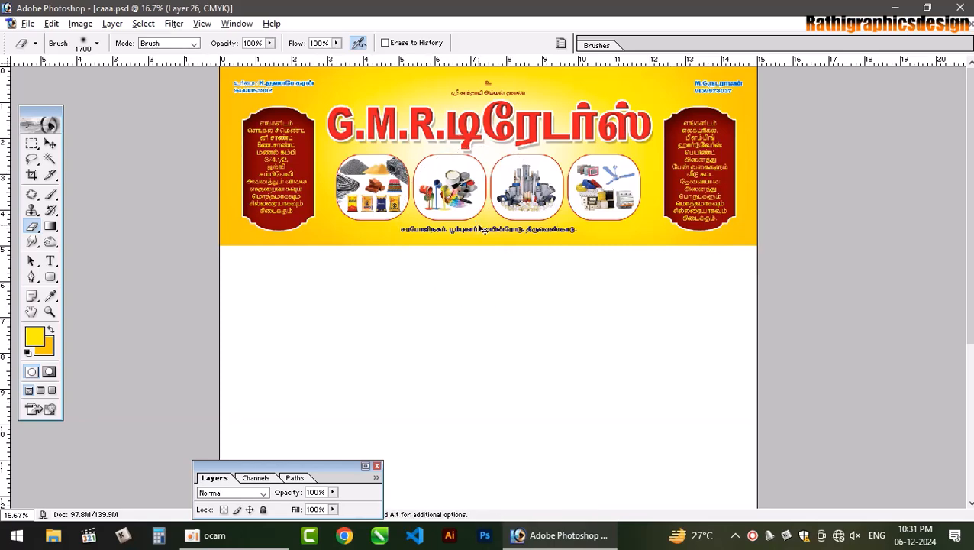
pyautogui.hotkey('ctrl', '=')
pyautogui.hotkey('ctrl', '=')
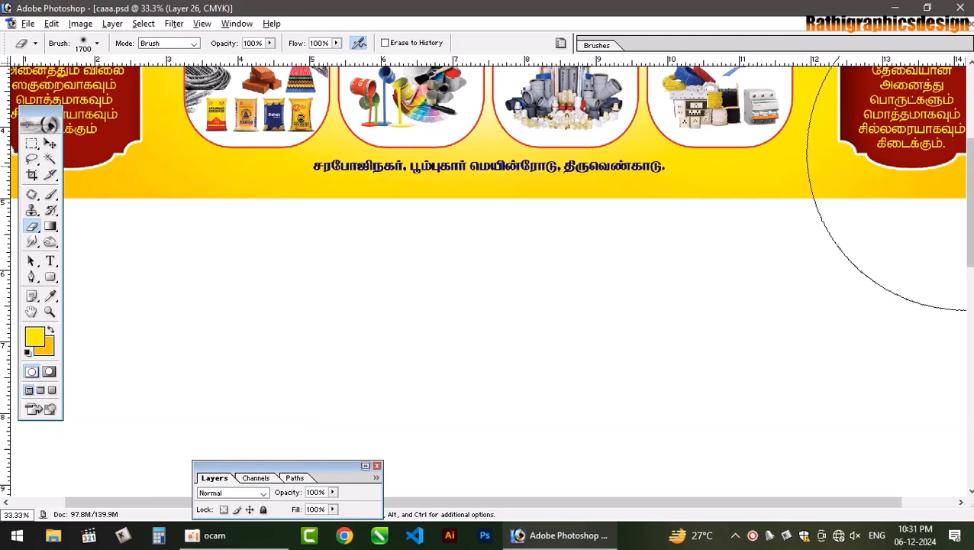
pyautogui.scroll(5, 877, 110)
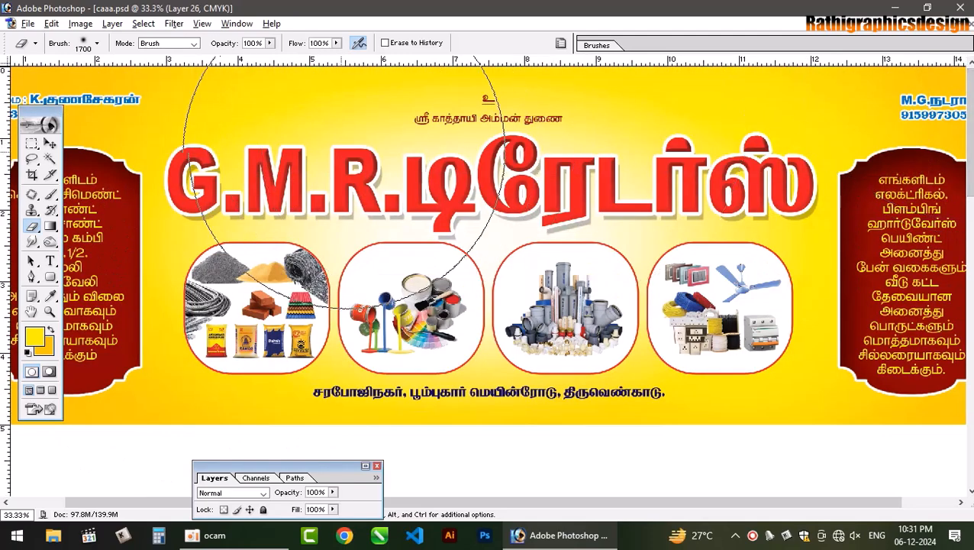
pyautogui.press('v')
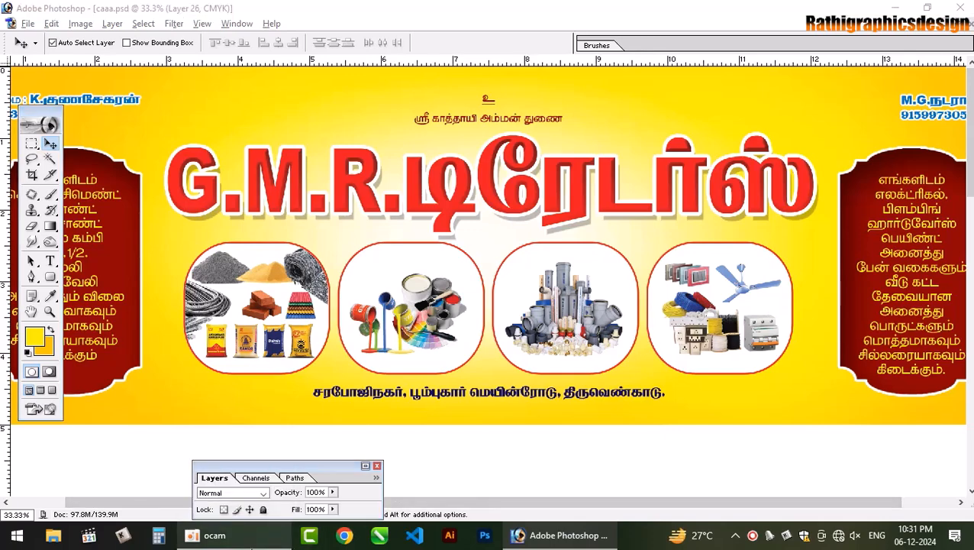
# - Open File Explorer, browse into Downloads, then switch to the d (D:) drive
pyautogui.press('super+e')
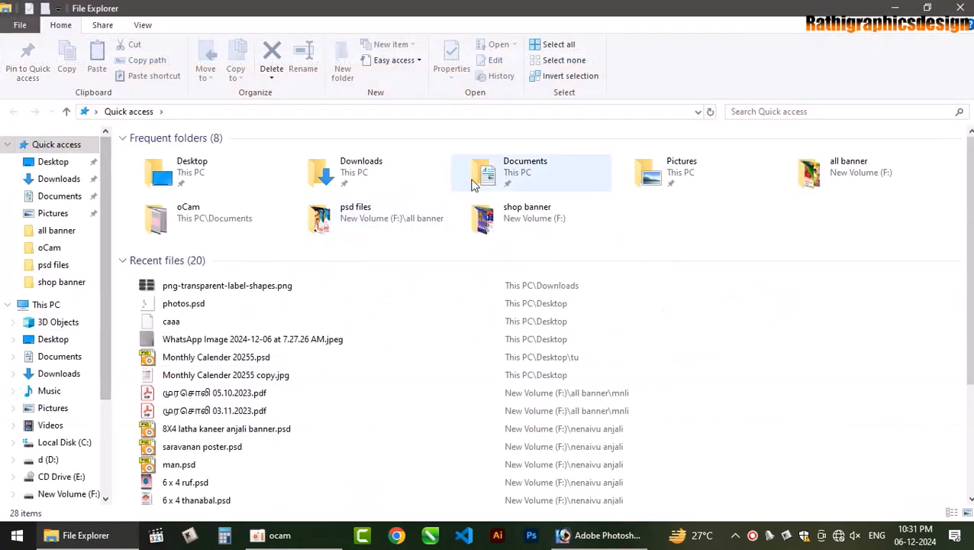
pyautogui.click(404, 176)
pyautogui.doubleClick(405, 176)
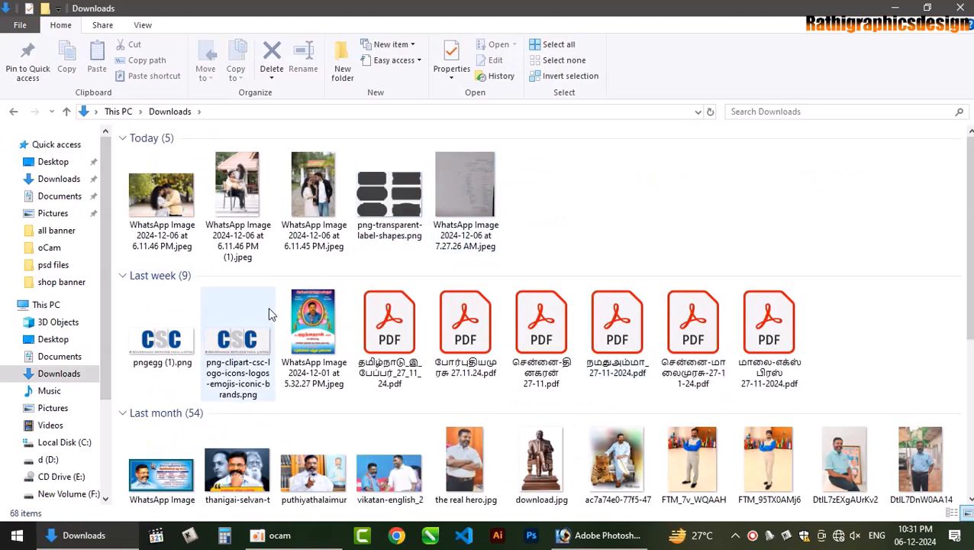
pyautogui.click(48, 459)
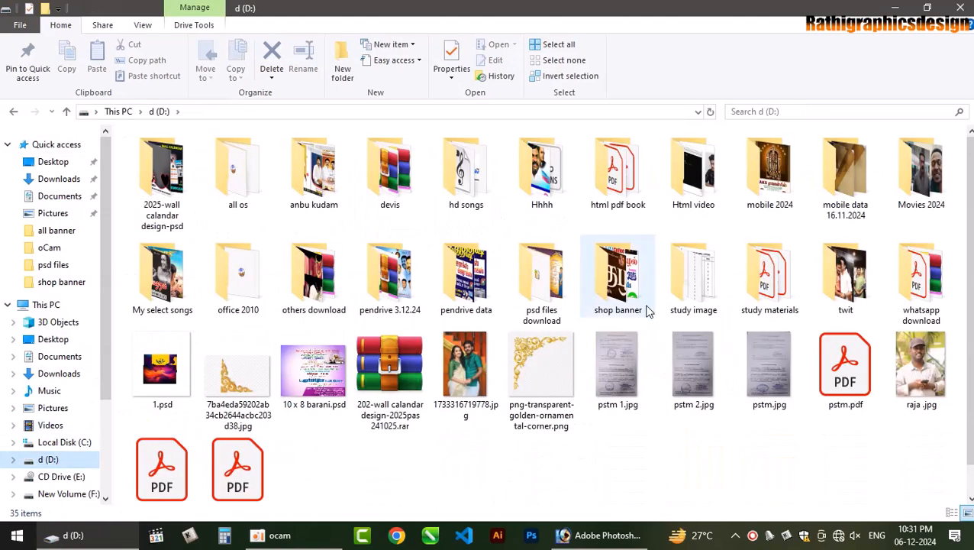
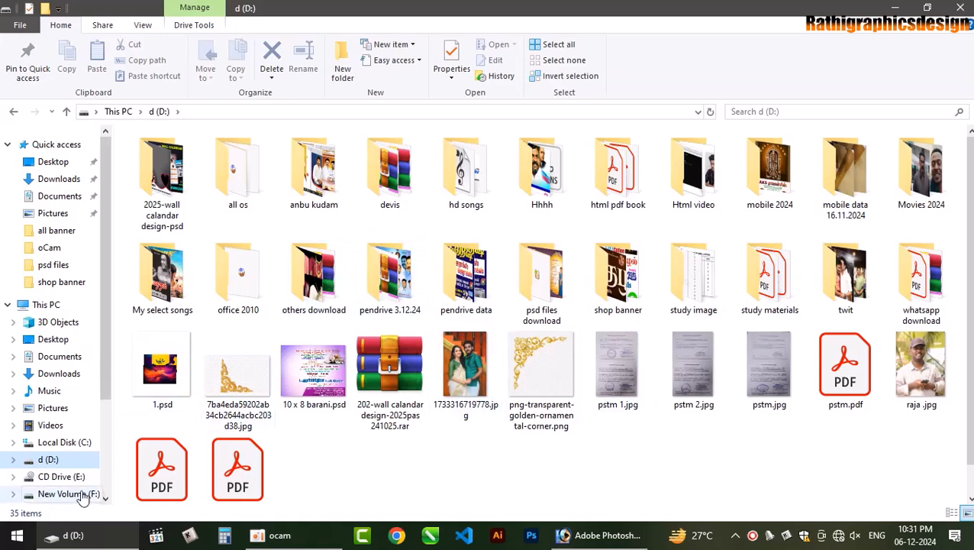
# - Open the back 1 folder inside New Volume (F:) > 2024
pyautogui.click(55, 494)
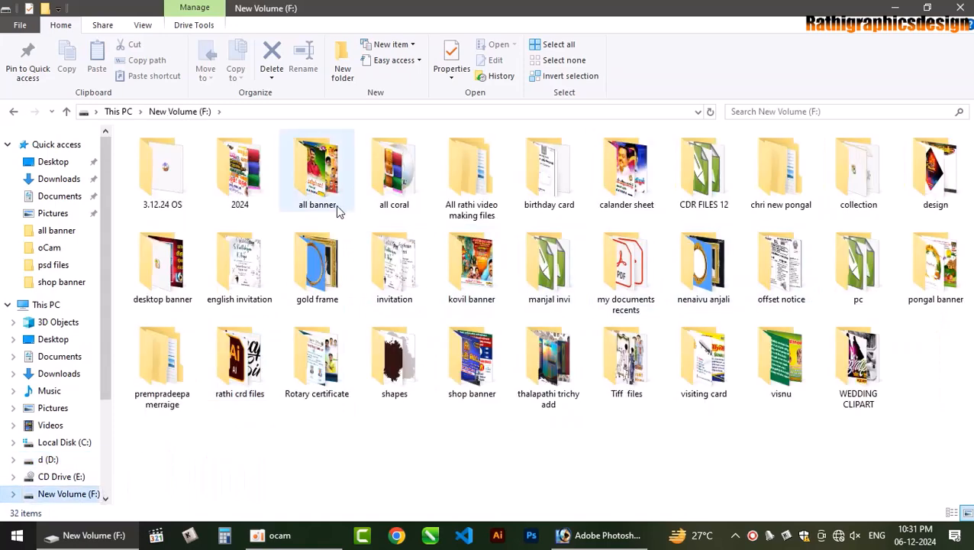
pyautogui.doubleClick(236, 172)
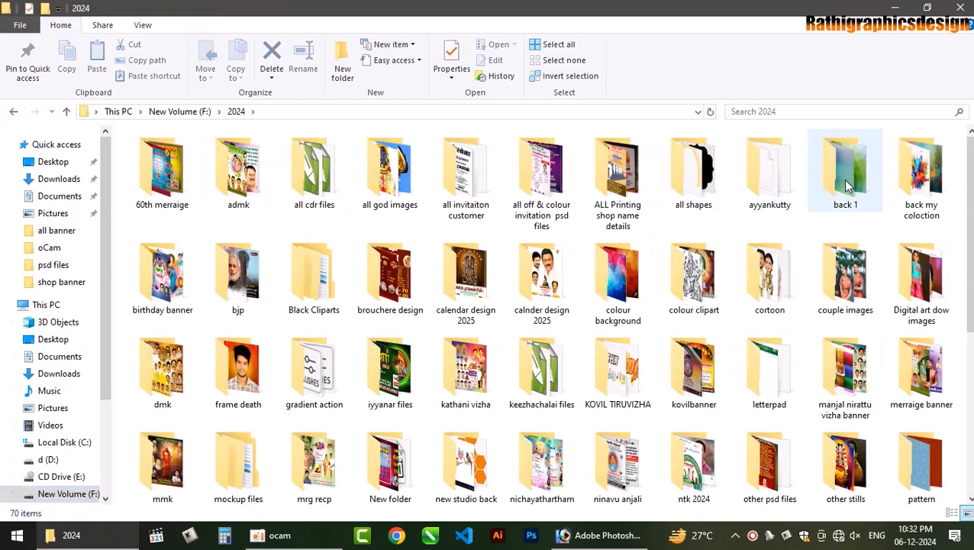
pyautogui.click(845, 184)
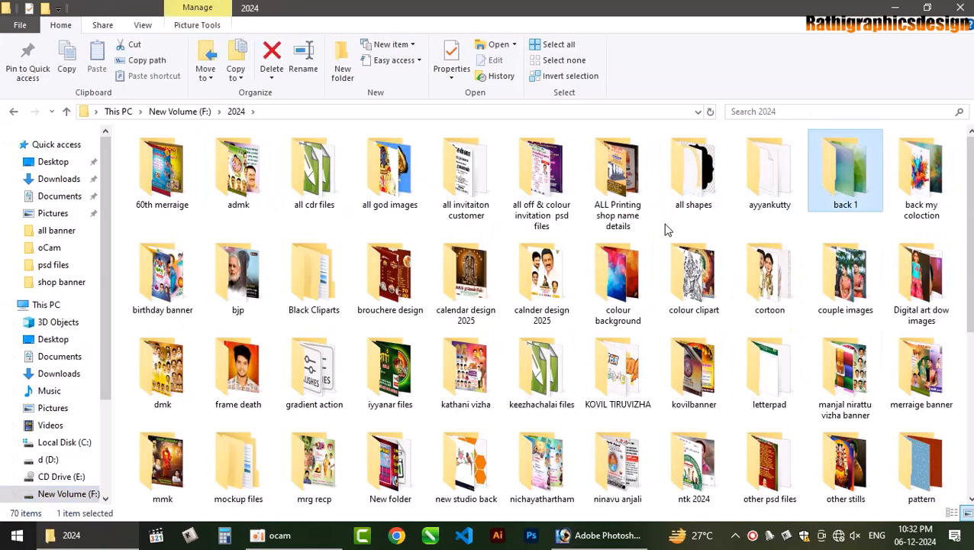
pyautogui.press('Return')
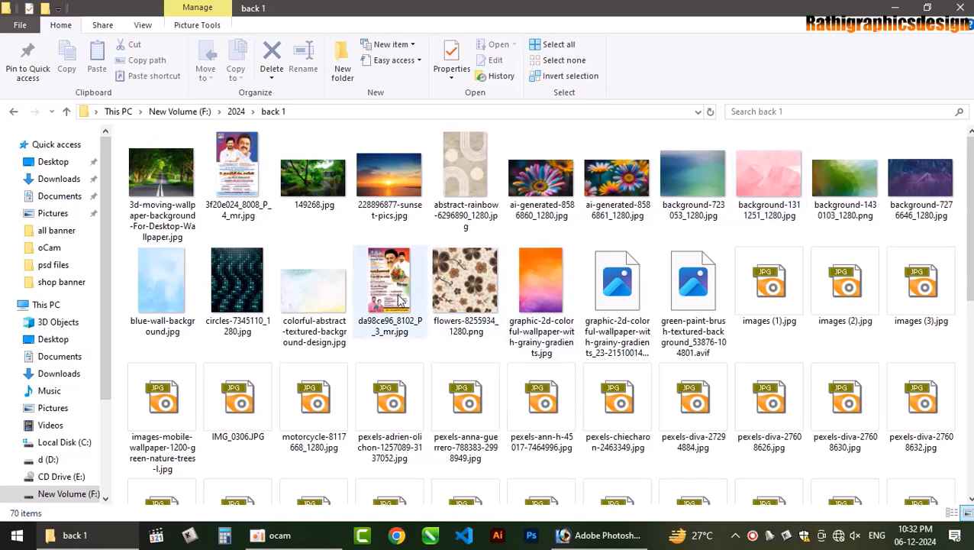
# - Preview the colorful abstract texture and the pexels-adrien-olichon image full-screen
pyautogui.scroll(-1, 530, 304)
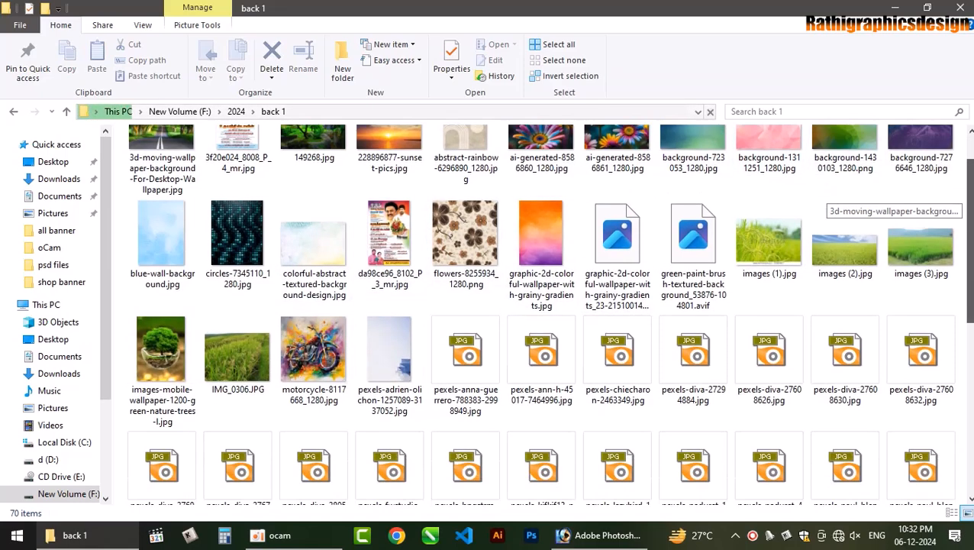
pyautogui.click(333, 235)
pyautogui.press('Return')
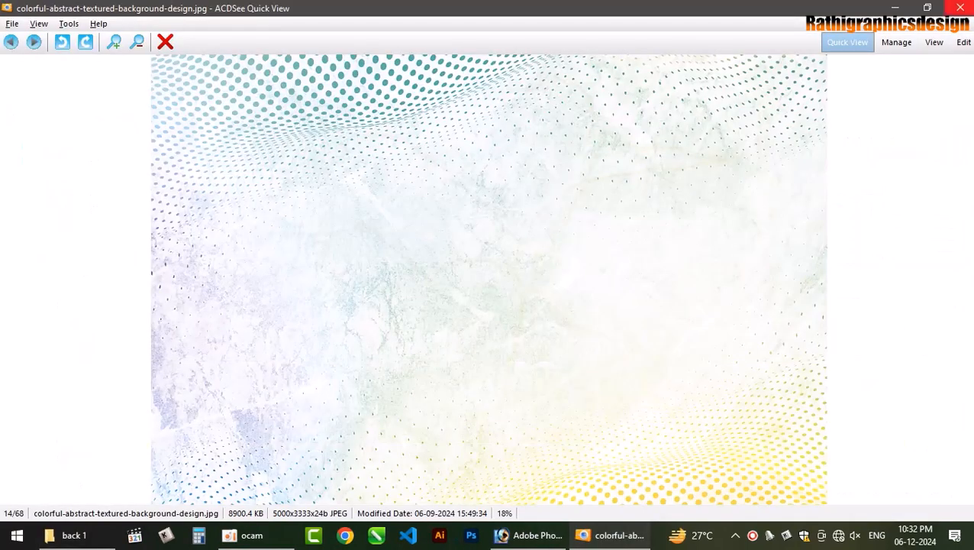
pyautogui.press('Escape')
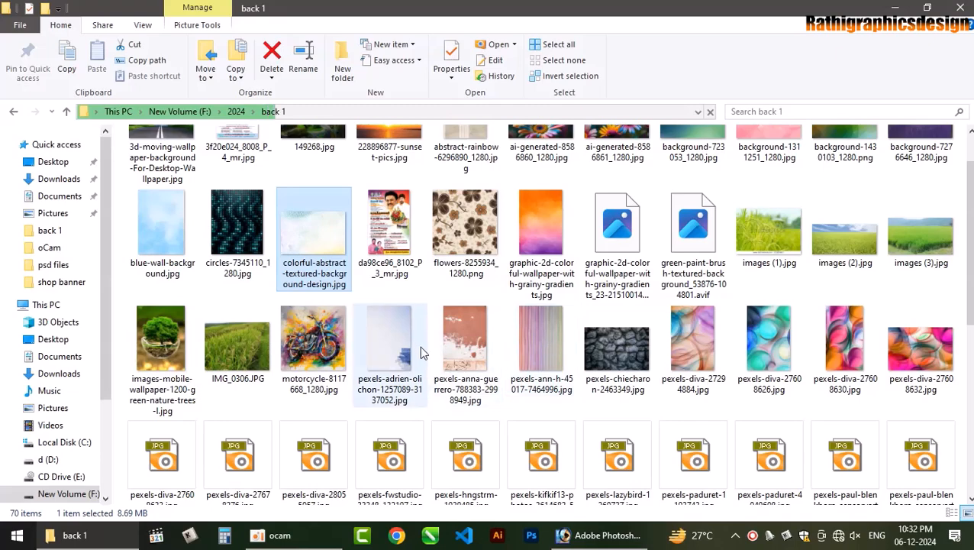
pyautogui.click(422, 353)
pyautogui.press('Return')
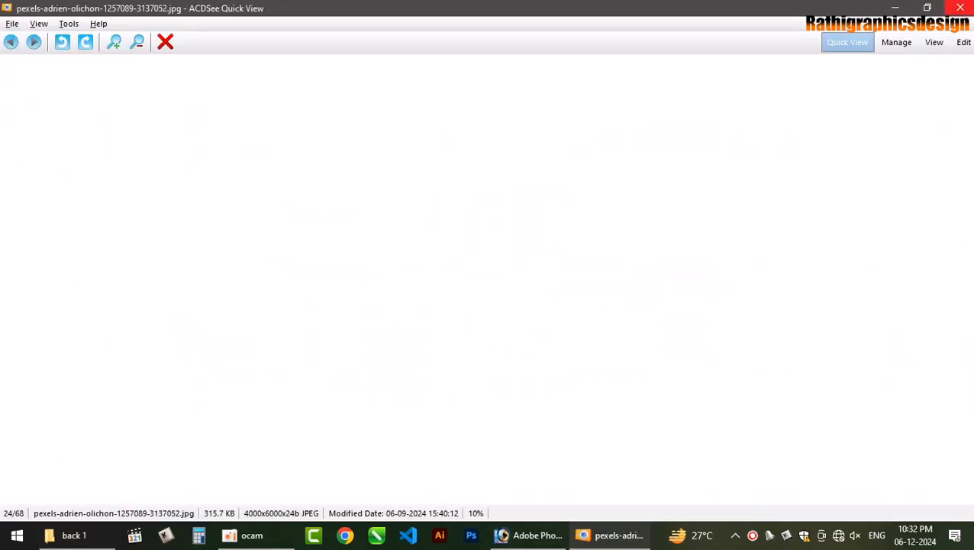
pyautogui.press('Escape')
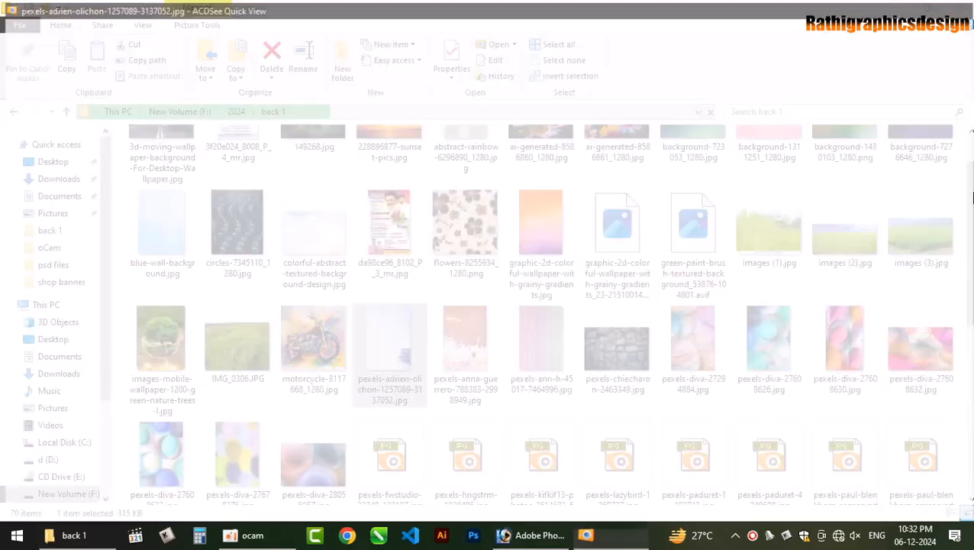
# - Preview pexels-hngstrm-1939485.jpg and pexels-lazybird-1260727.jpg wall textures, then return to Photoshop
pyautogui.scroll(-1, 945, 254)
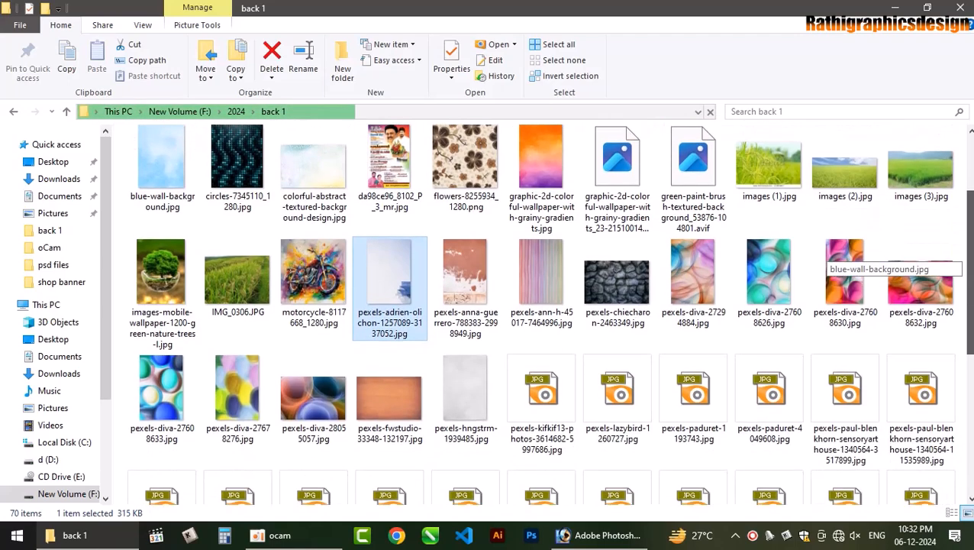
pyautogui.click(474, 412)
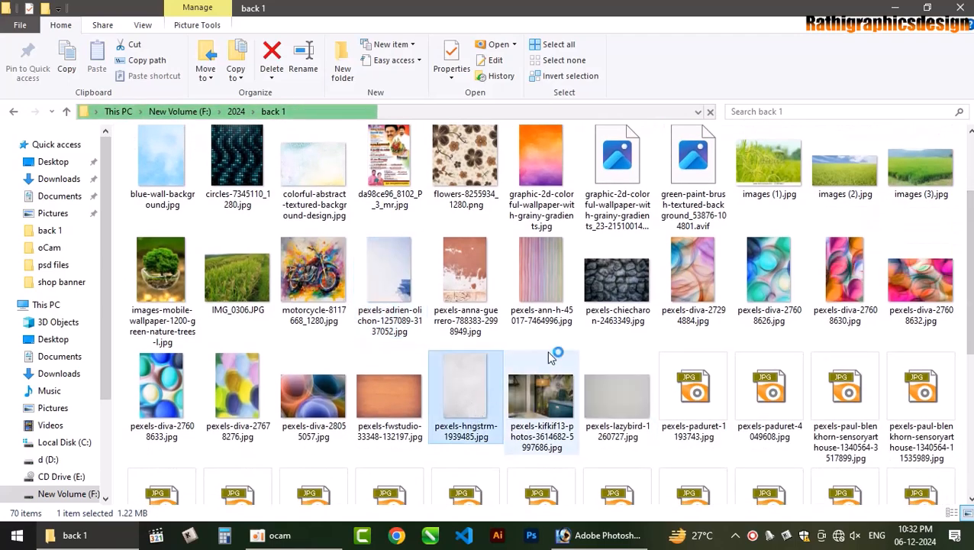
pyautogui.press('Return')
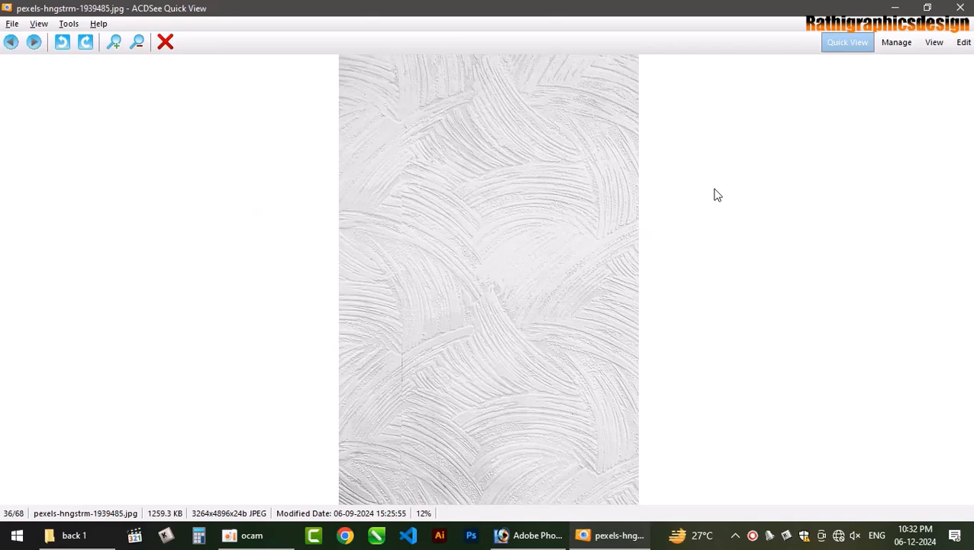
pyautogui.press('Escape')
pyautogui.click(625, 390)
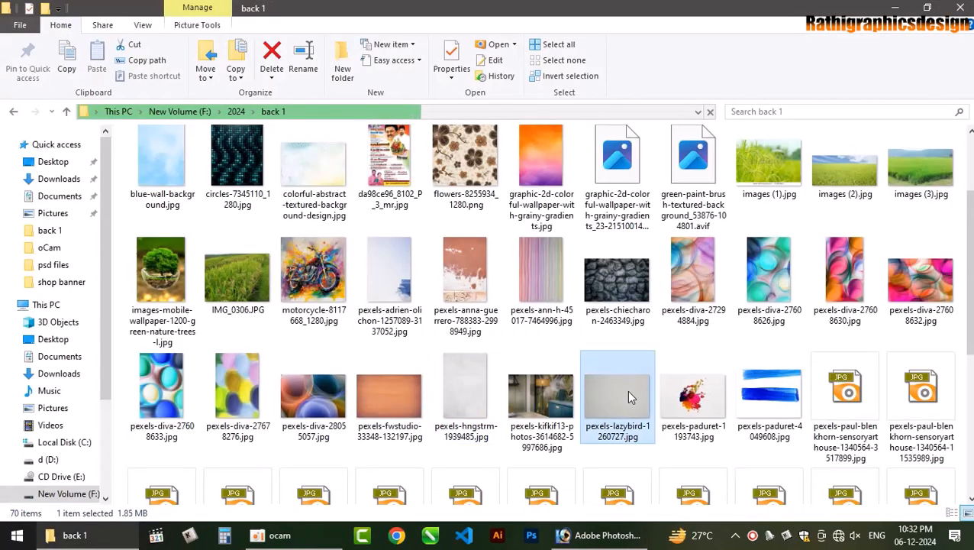
pyautogui.press('Return')
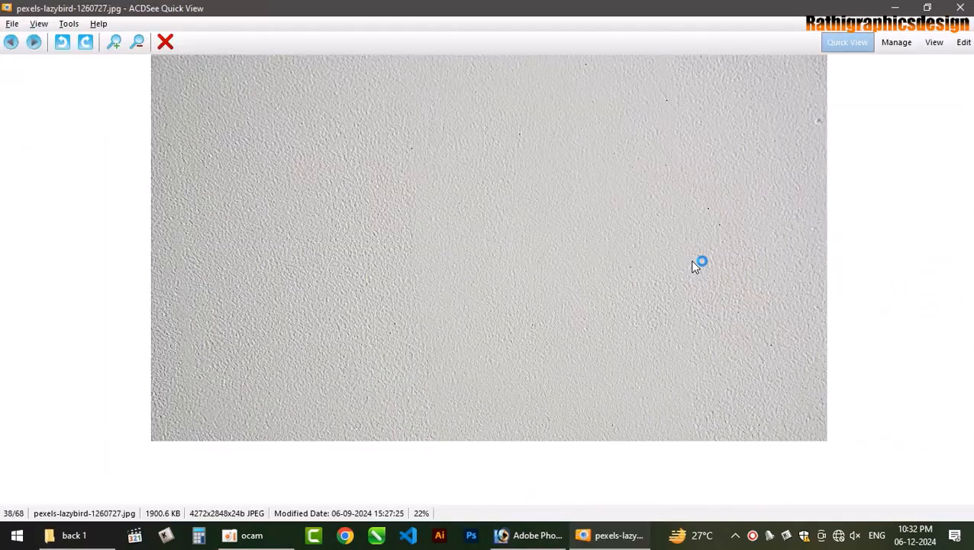
pyautogui.press('Escape')
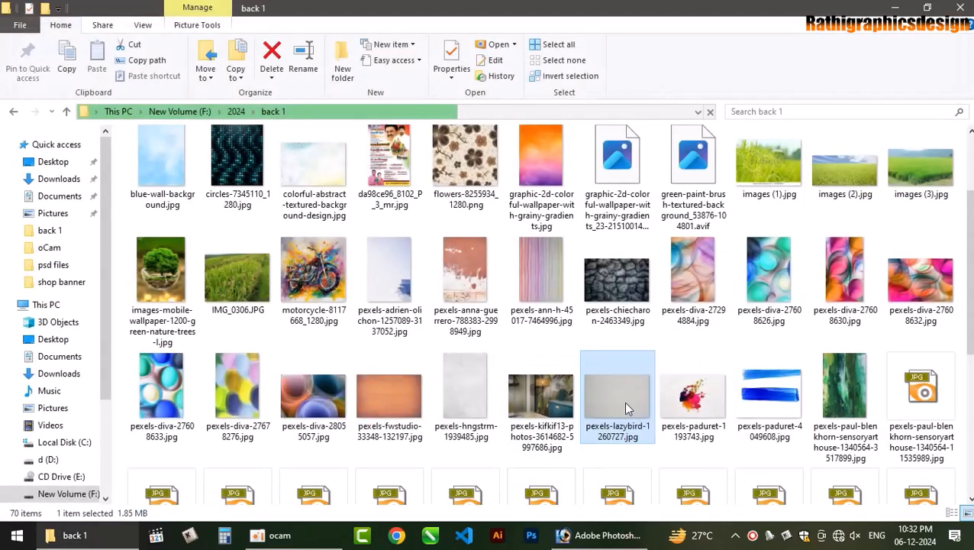
pyautogui.click(611, 537)
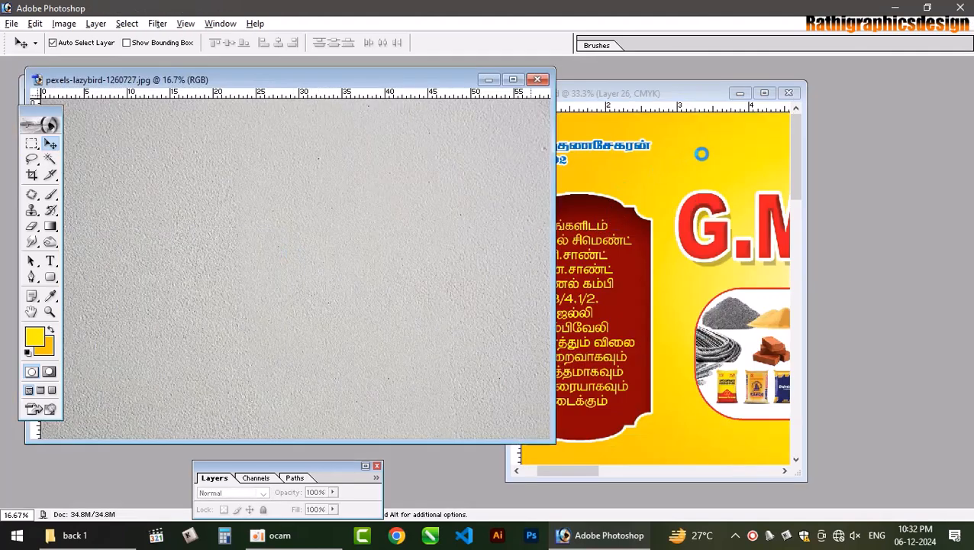
# - Scale the wall texture layer to 145.2% so it spans the page width
pyautogui.click(763, 94)
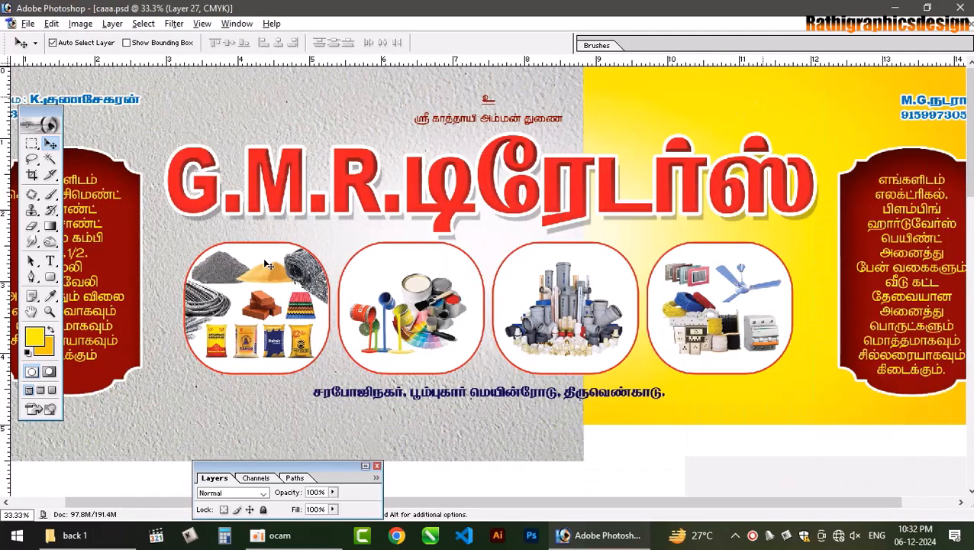
pyautogui.hotkey('ctrl', '0')
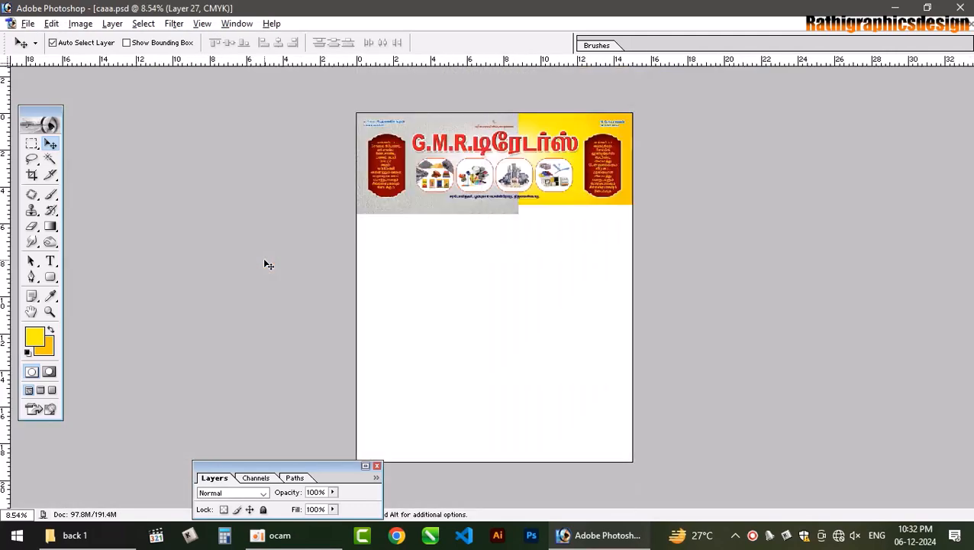
pyautogui.hotkey('ctrl', 't')
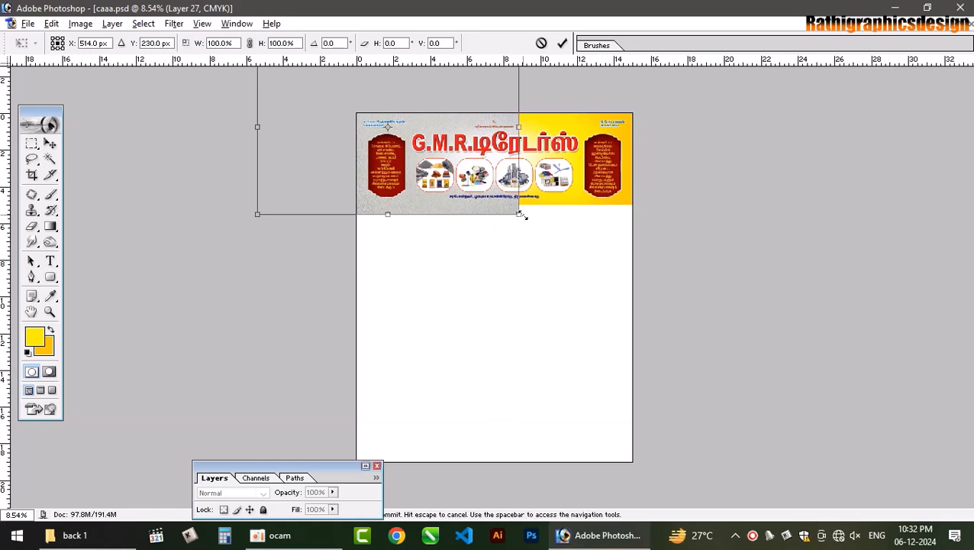
pyautogui.moveTo(521, 215); pyautogui.dragTo(658, 262)
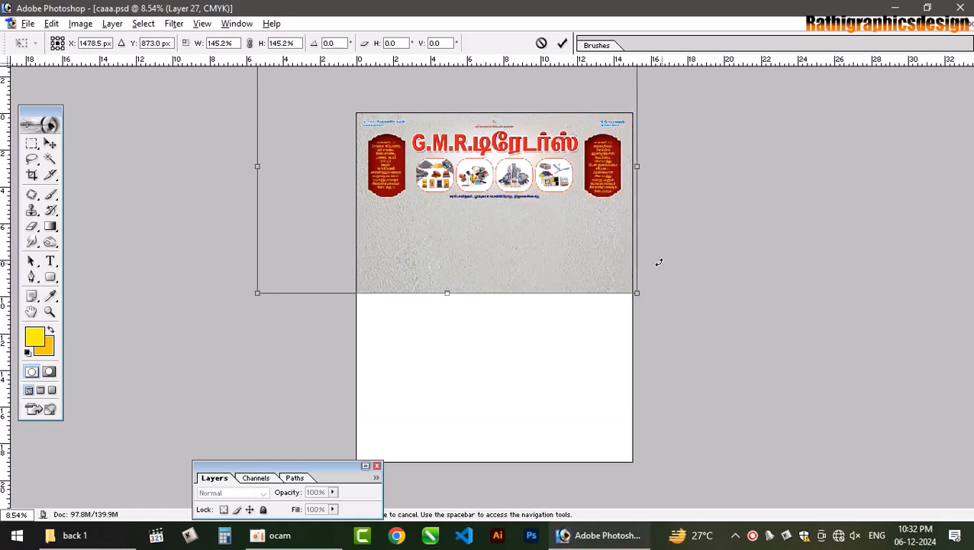
pyautogui.press('Return')
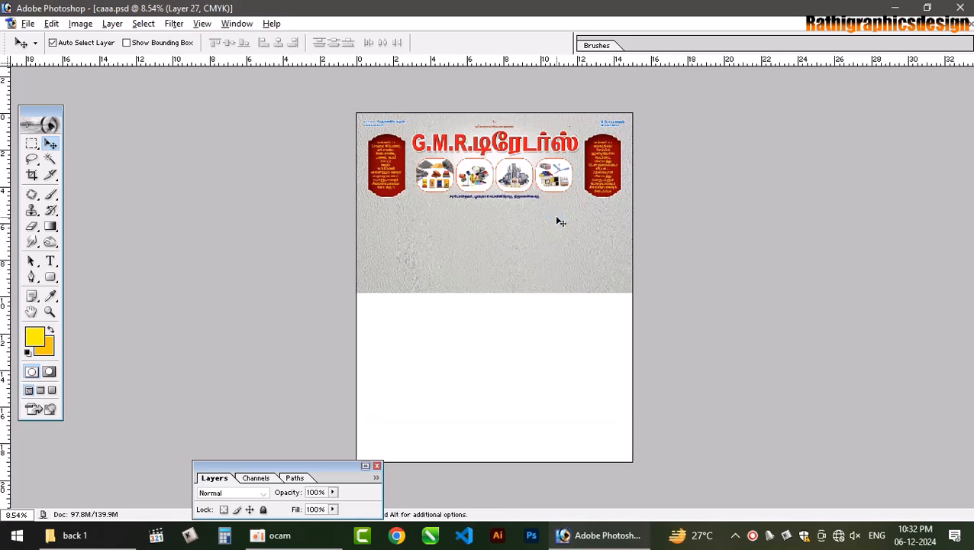
# - Crop the canvas back to the full page
pyautogui.press('c')
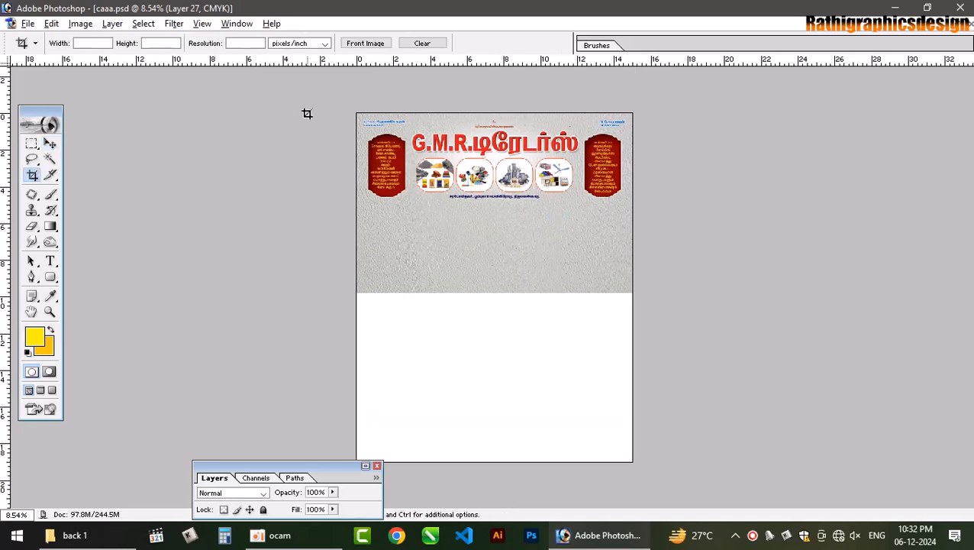
pyautogui.moveTo(673, 447); pyautogui.dragTo(704, 505)
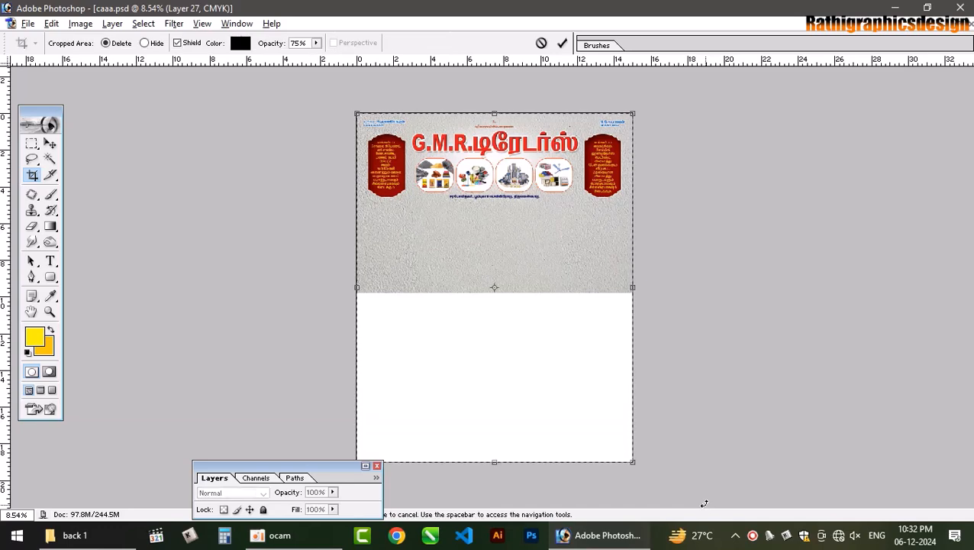
pyautogui.press('Return')
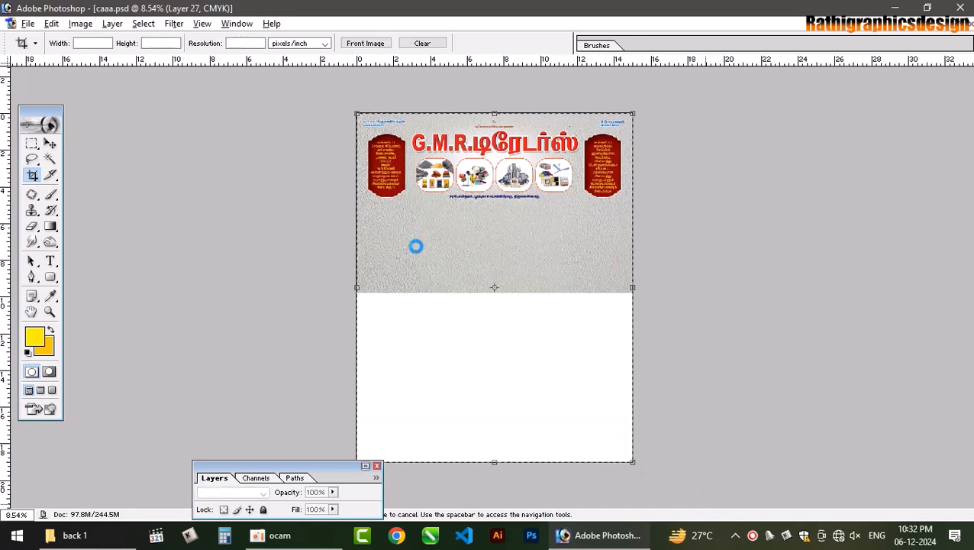
# - Set Layer 27 to Multiply and move it above Layer 23
pyautogui.press('v')
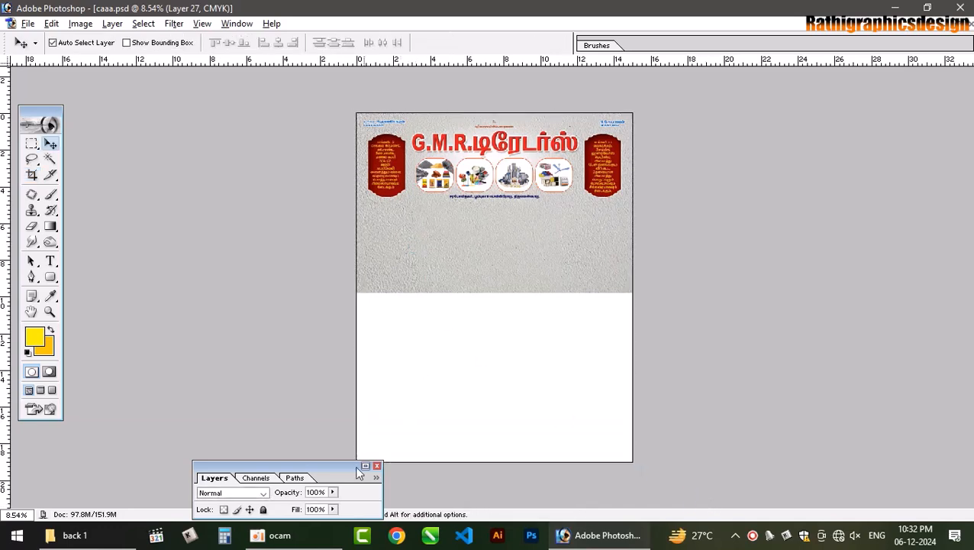
pyautogui.click(365, 465)
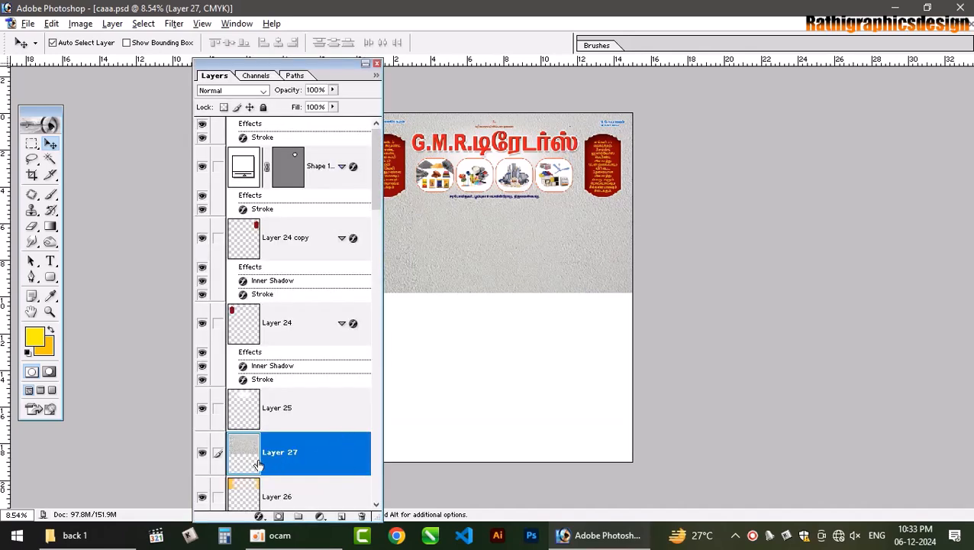
pyautogui.click(245, 91)
pyautogui.click(241, 91)
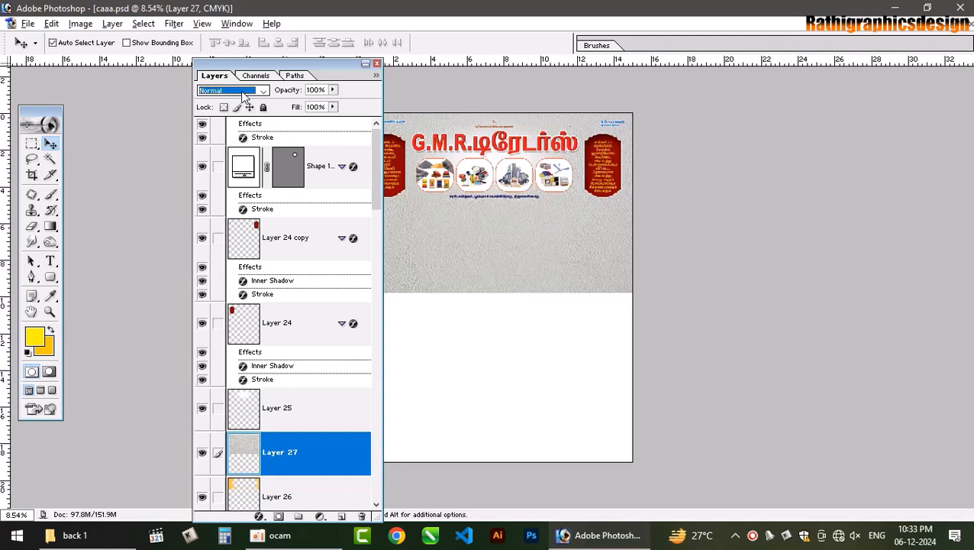
pyautogui.press('Down')
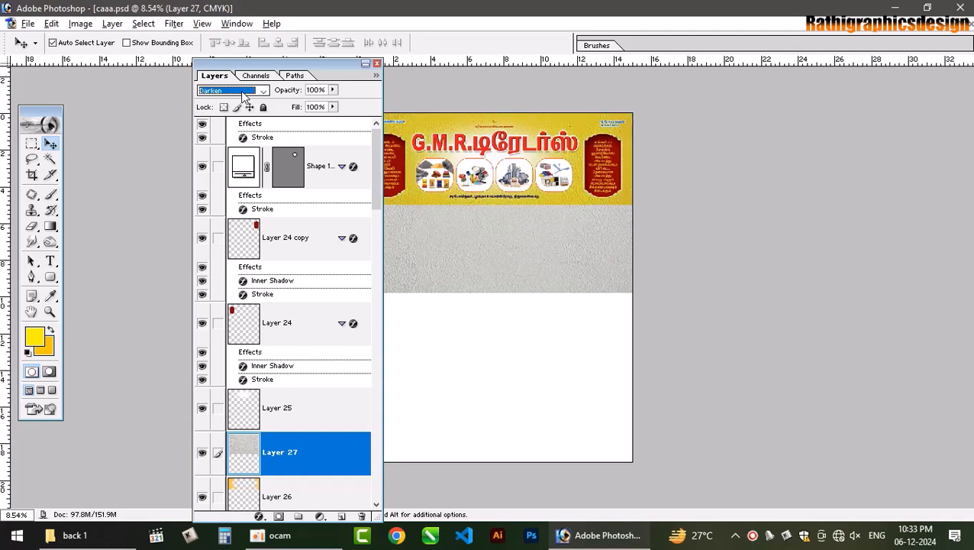
pyautogui.press('Down')
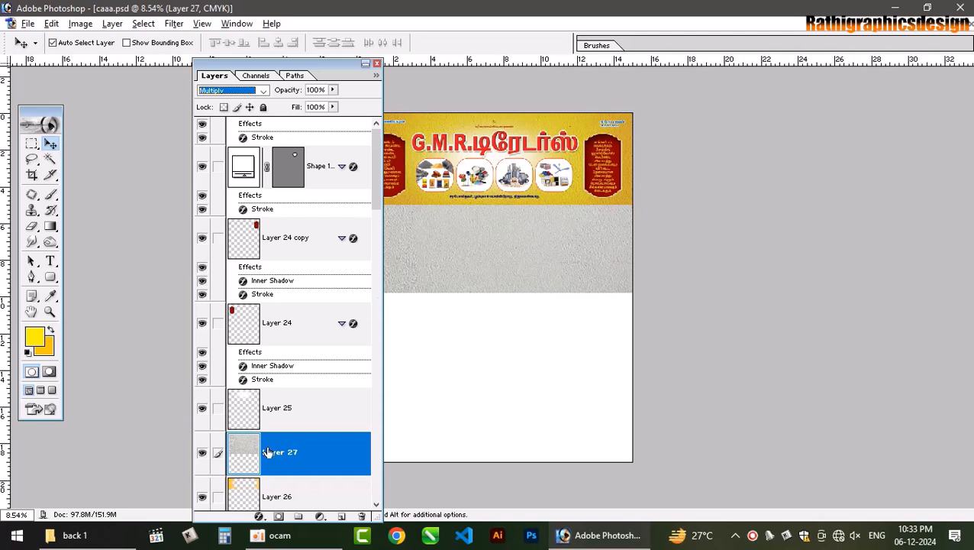
pyautogui.moveTo(267, 452); pyautogui.dragTo(252, 477)
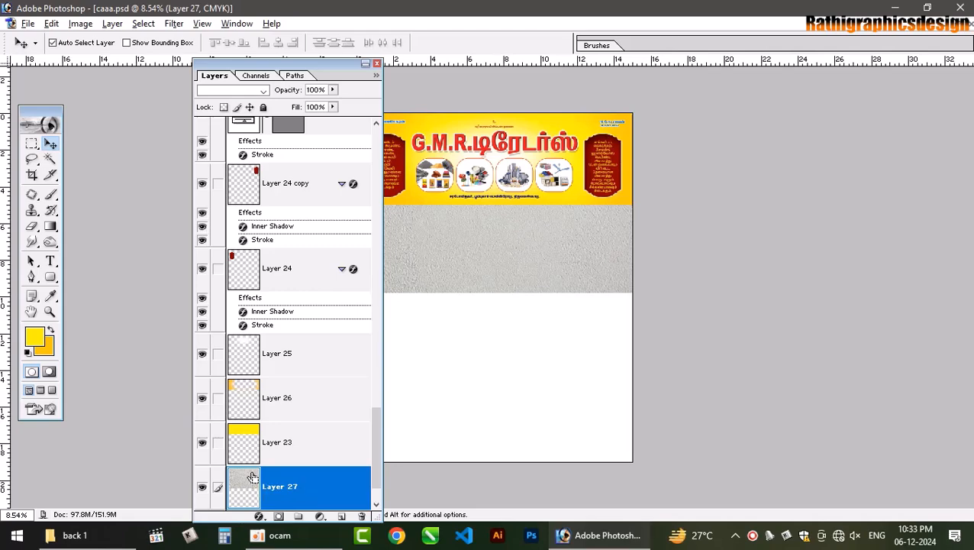
pyautogui.hotkey('ctrl', ']')
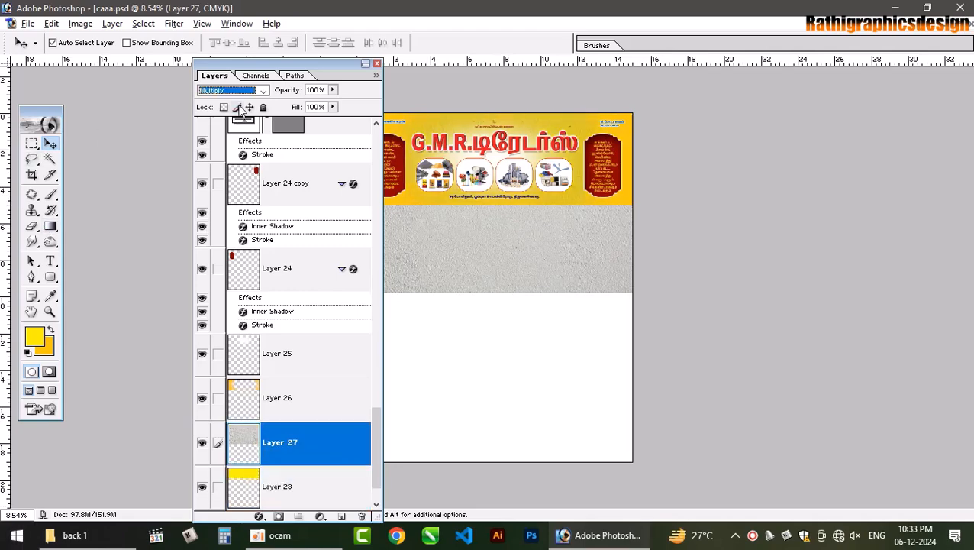
pyautogui.hotkey('ctrl', '=')
pyautogui.hotkey('ctrl', '=')
pyautogui.hotkey('ctrl', '=')
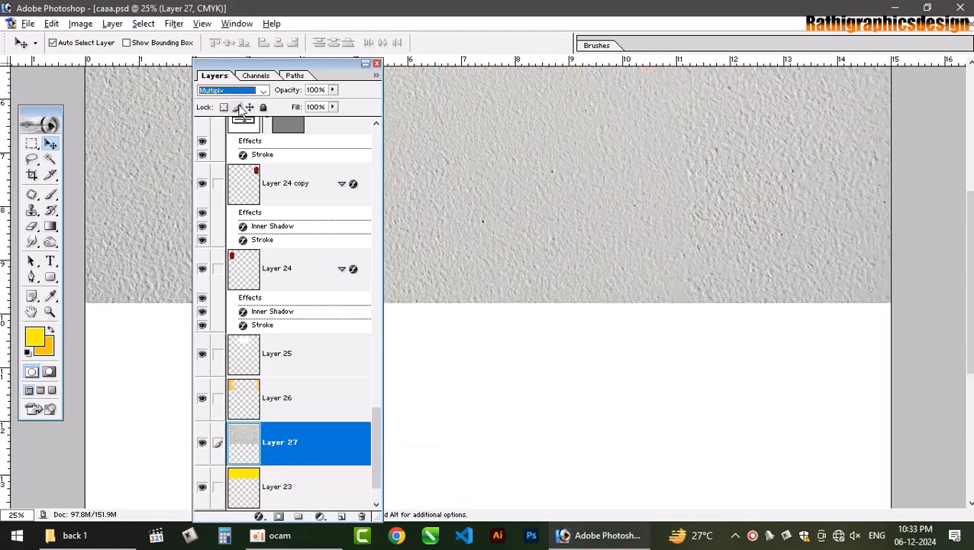
# - Lower Layer 27's fill to 17% and clip it to the yellow banner layer
pyautogui.scroll(5, 637, 286)
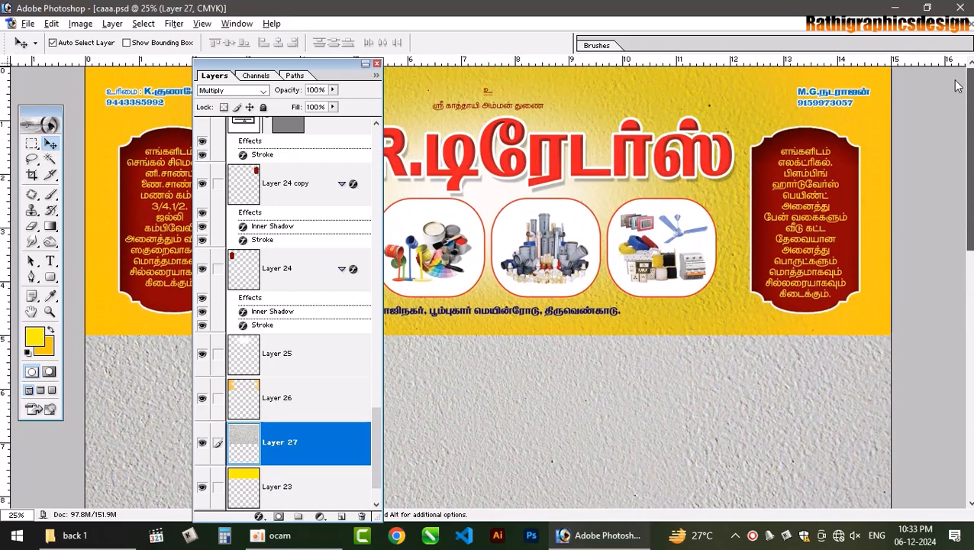
pyautogui.click(333, 108)
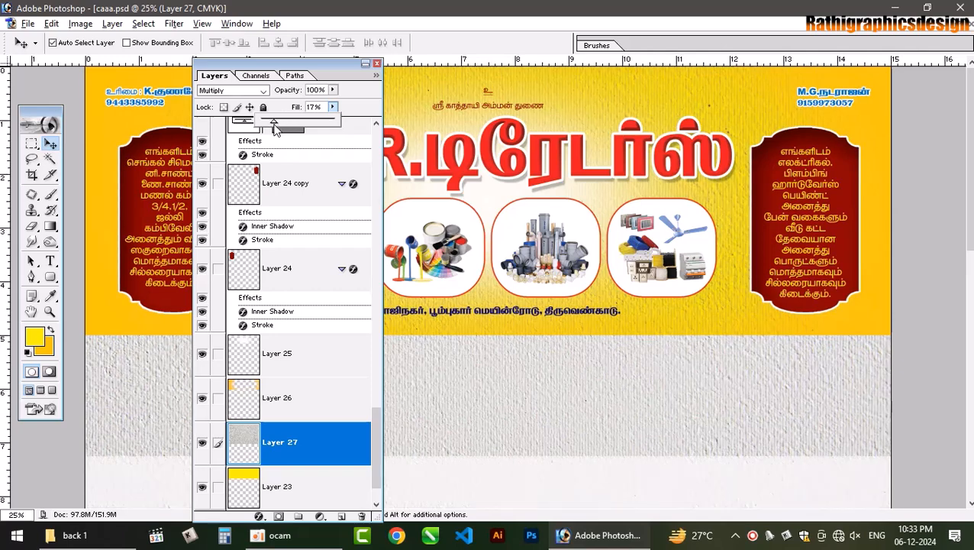
pyautogui.click(366, 64)
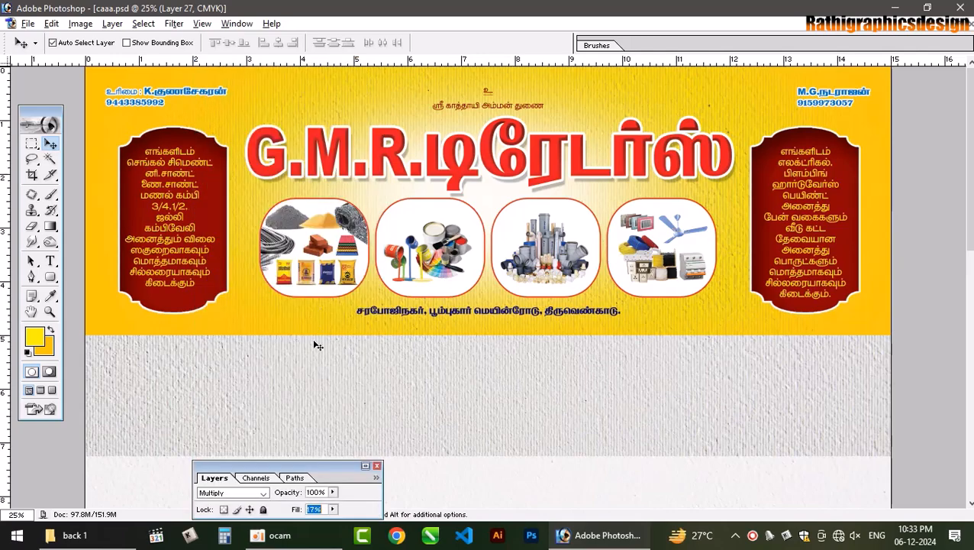
pyautogui.click(365, 466)
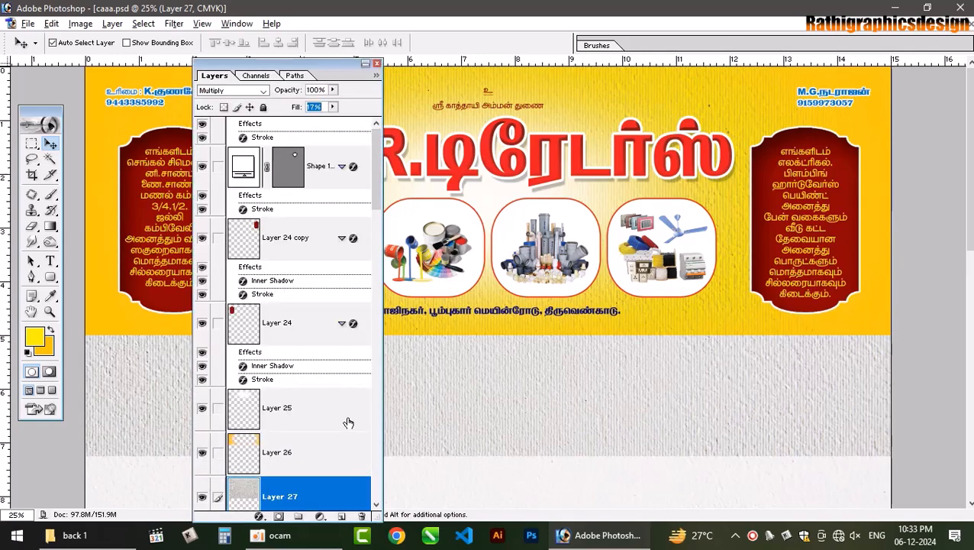
pyautogui.scroll(-15, 392, 190)
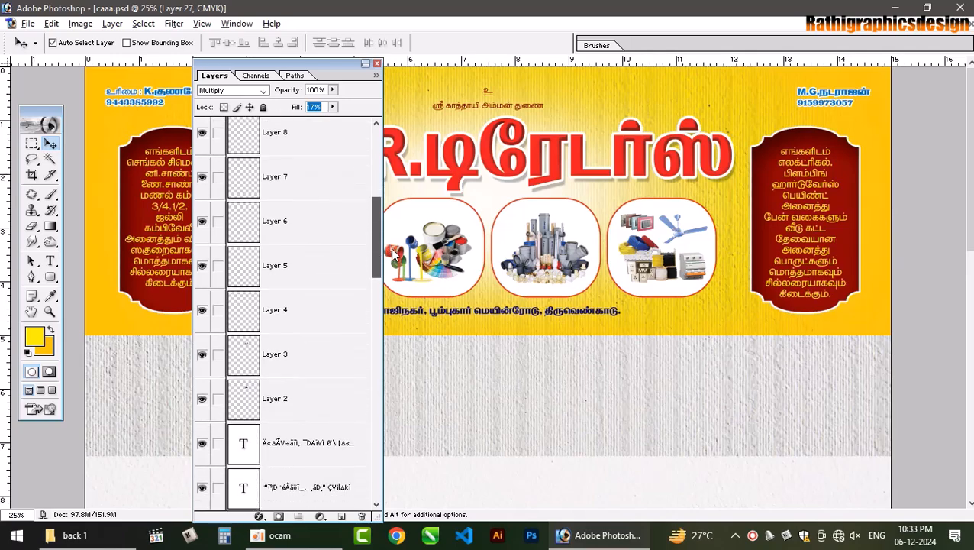
pyautogui.scroll(-10, 435, 328)
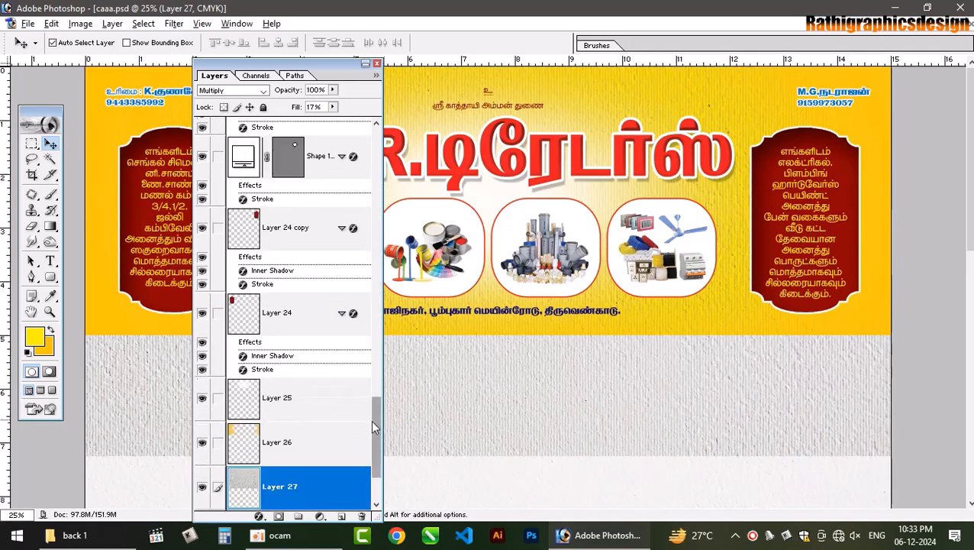
pyautogui.moveTo(373, 428); pyautogui.dragTo(383, 453)
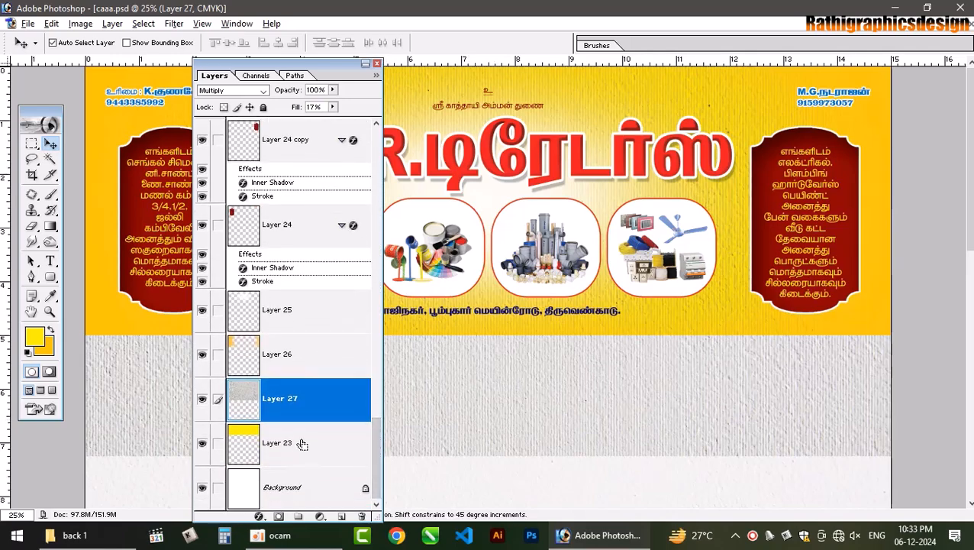
pyautogui.hotkey('ctrl', 'g')
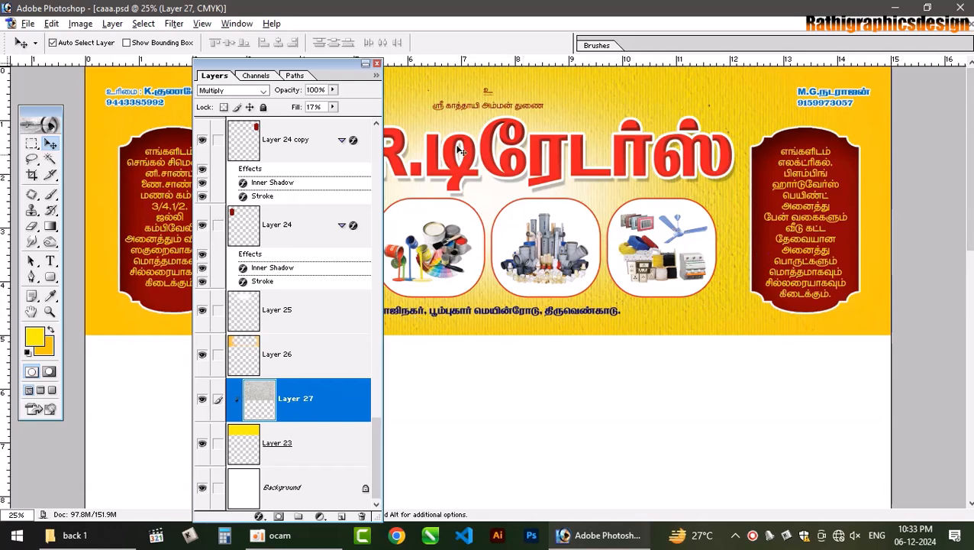
pyautogui.press('e')
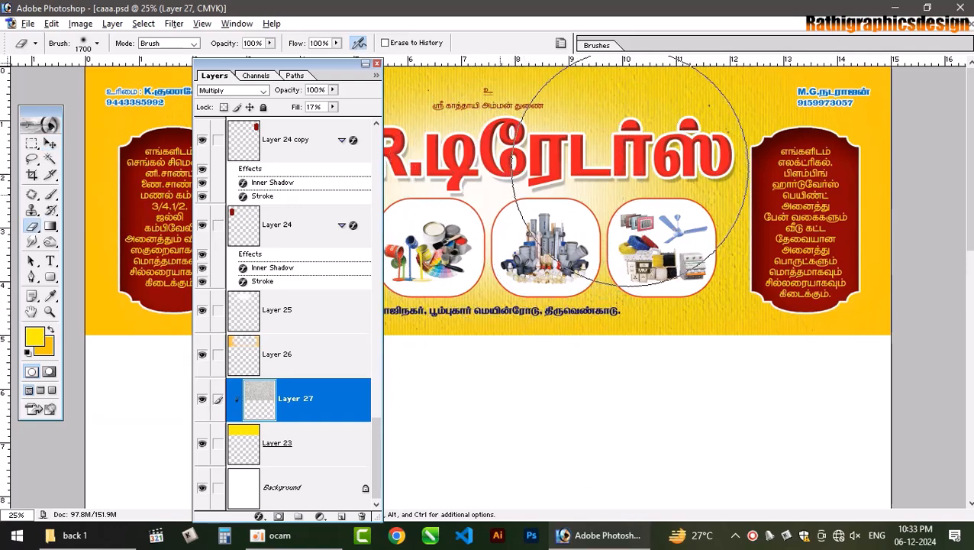
# - Try erasing the texture around the title, undo, and shrink the eraser to 900
pyautogui.moveTo(639, 187); pyautogui.dragTo(510, 188)
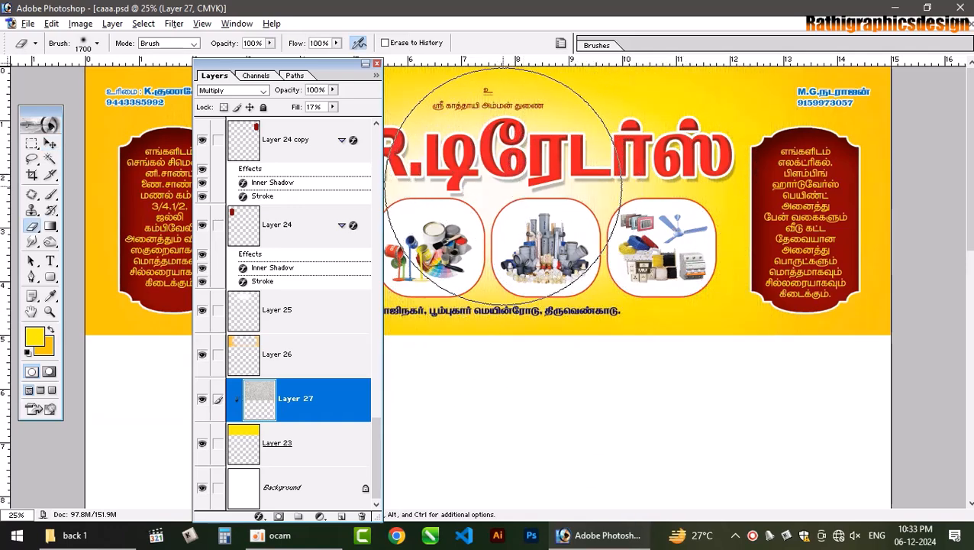
pyautogui.hotkey('ctrl', 'z')
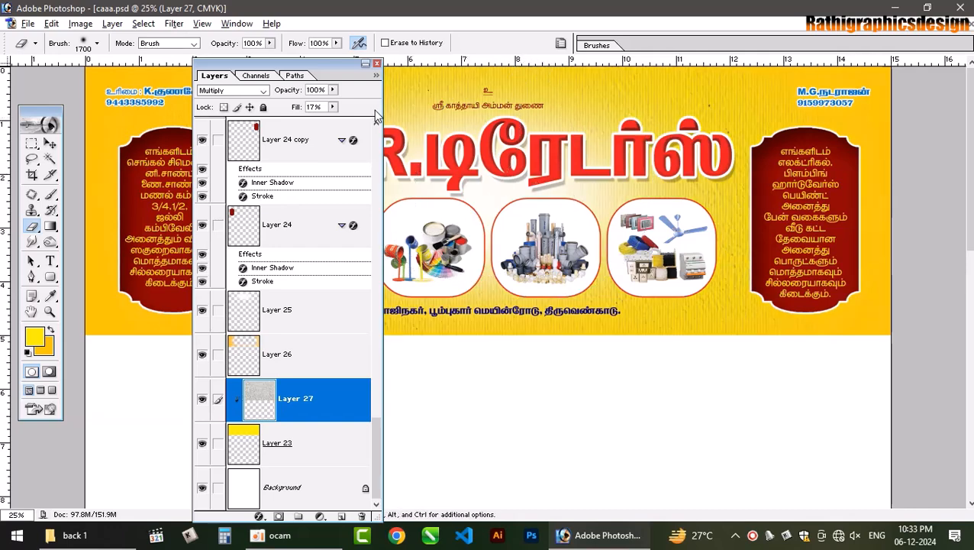
pyautogui.moveTo(326, 69); pyautogui.dragTo(238, 65)
pyautogui.press('[')
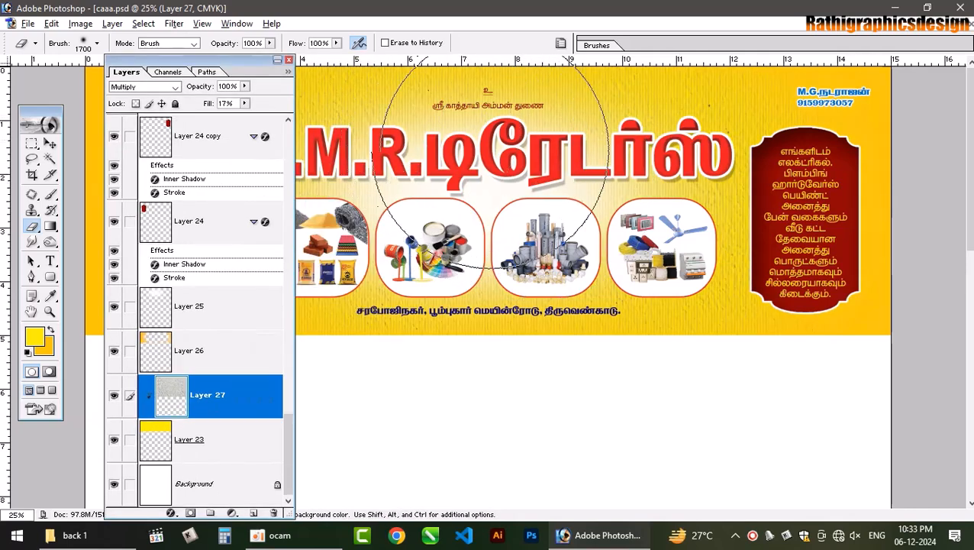
pyautogui.press('[')
pyautogui.press('[')
pyautogui.press('[')
pyautogui.press('[')
pyautogui.press('[')
pyautogui.press('[')
pyautogui.press('[')
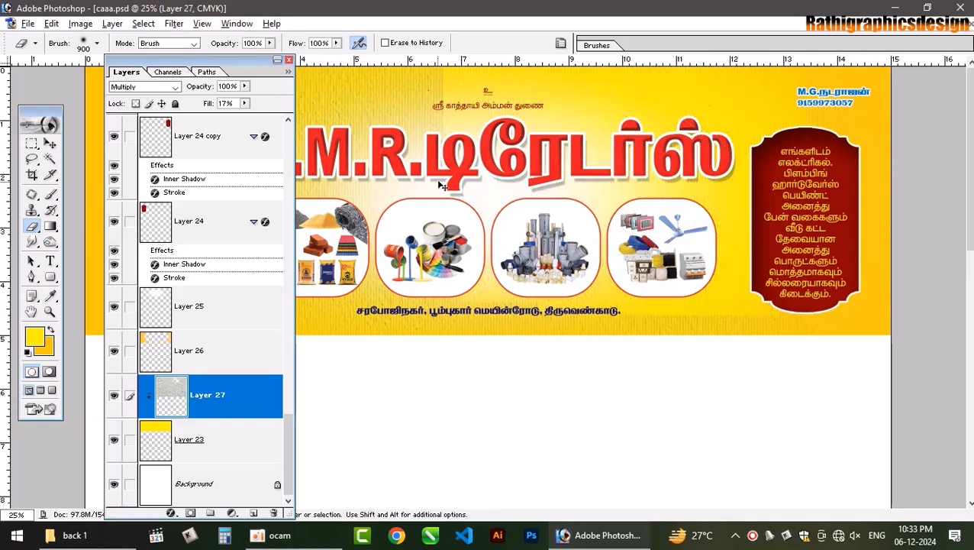
pyautogui.hotkey('ctrl', 'z')
# - Erase more texture across the banner, then delete Layer 27 entirely
pyautogui.moveTo(480, 177)
pyautogui.mouseDown()
pyautogui.moveTo(416, 182)
pyautogui.moveTo(638, 170)
pyautogui.moveTo(694, 194)
pyautogui.moveTo(613, 210)
pyautogui.moveTo(529, 205)
pyautogui.mouseUp()
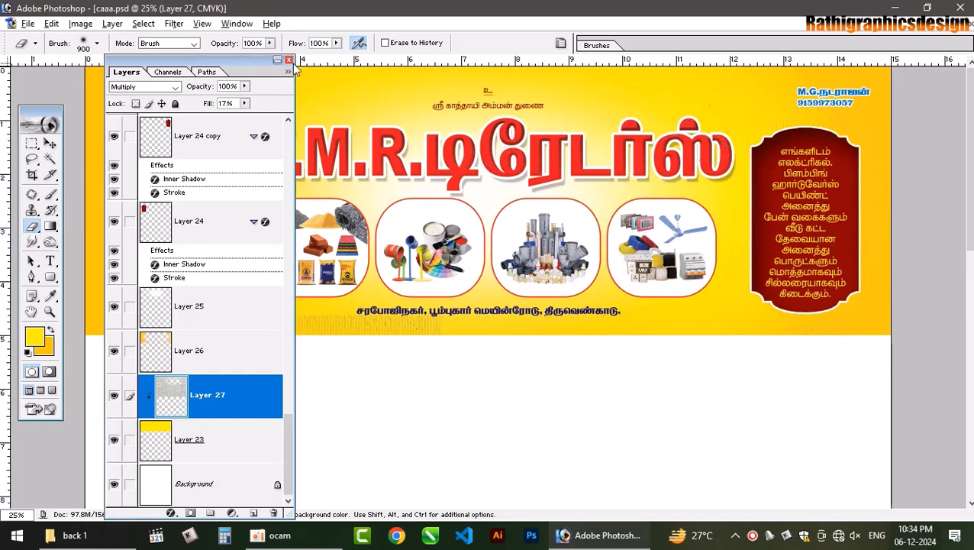
pyautogui.click(288, 60)
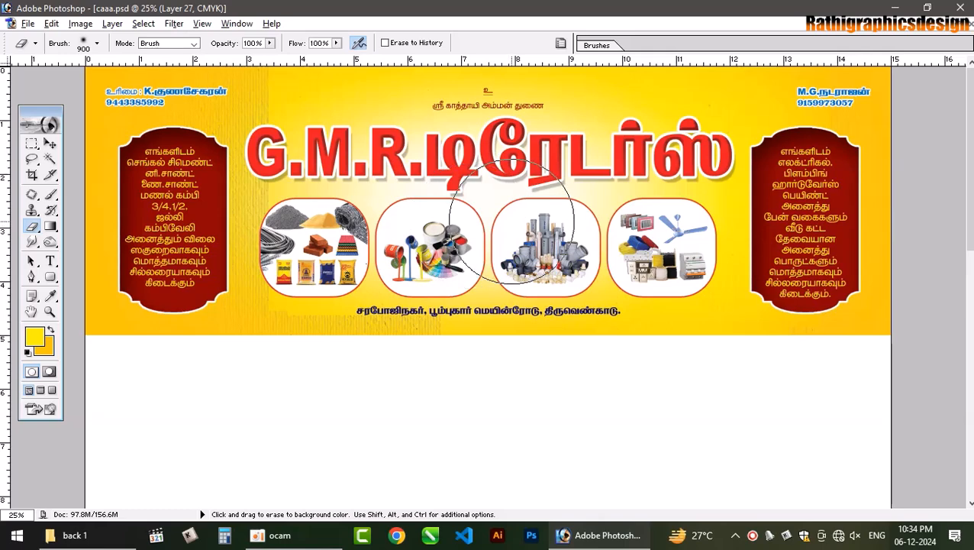
pyautogui.moveTo(346, 184)
pyautogui.mouseDown()
pyautogui.moveTo(288, 170)
pyautogui.moveTo(420, 244)
pyautogui.mouseUp()
pyautogui.press('F7')
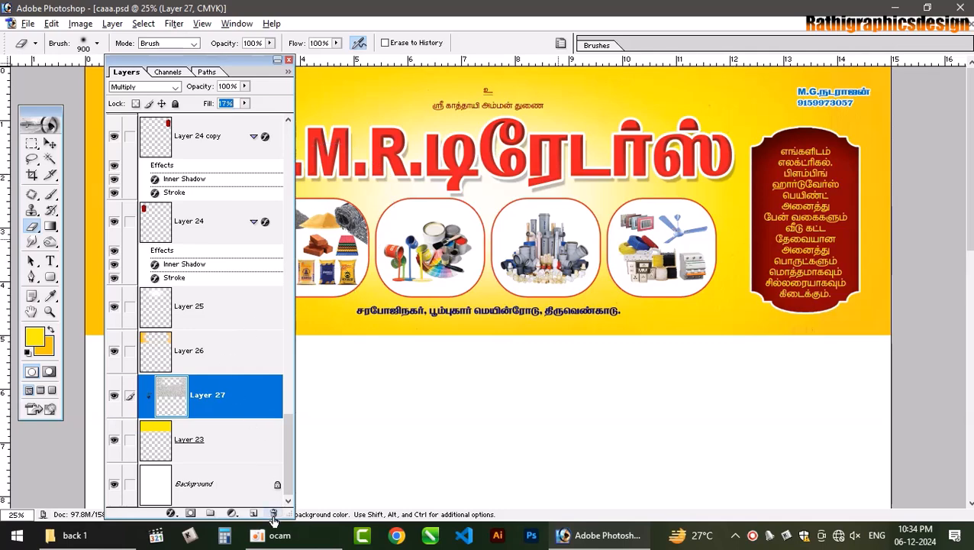
pyautogui.click(273, 514)
pyautogui.click(436, 209)
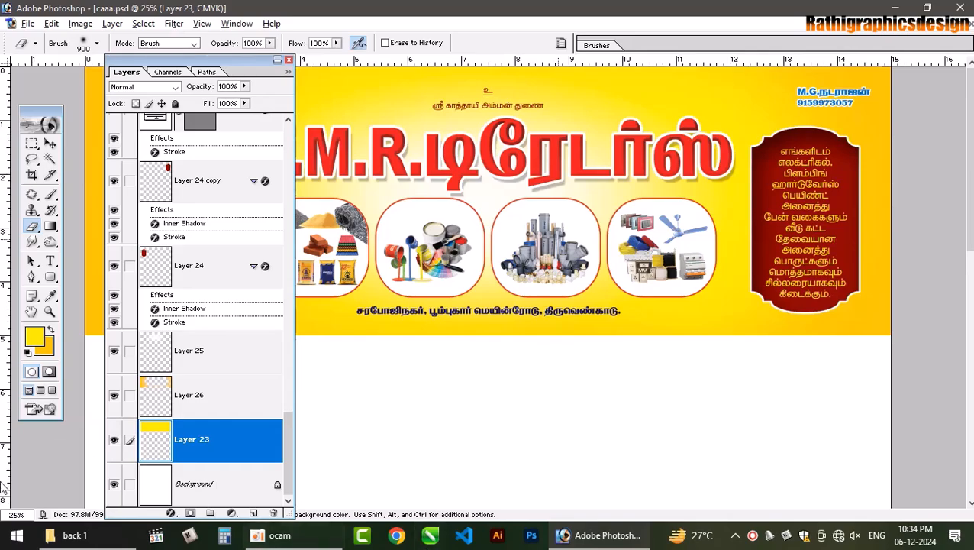
# - Preview pexels-steve-26545253.jpg and the blue pexels-sean-whang-25006-804269.jpg image, then return to Photoshop
pyautogui.click(76, 537)
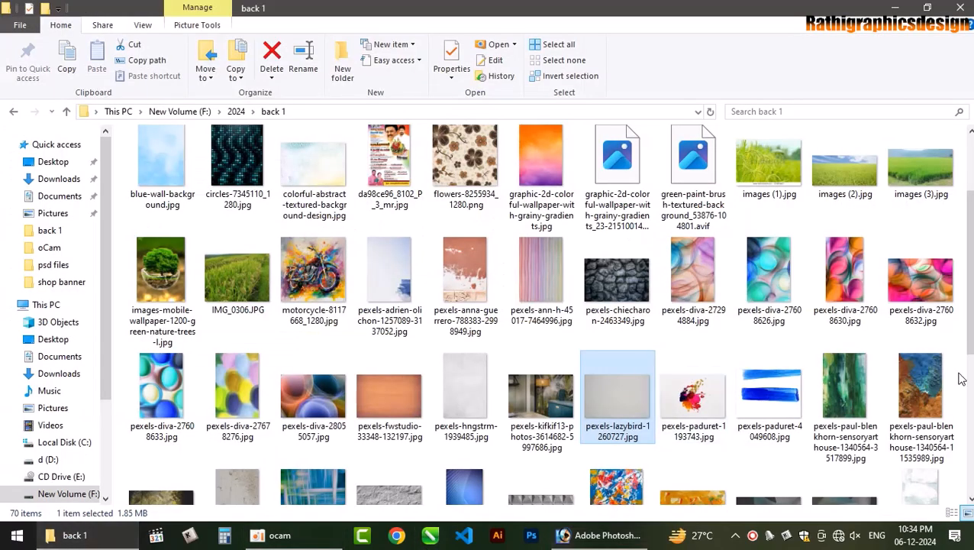
pyautogui.scroll(-3, 832, 267)
pyautogui.scroll(-5, 832, 267)
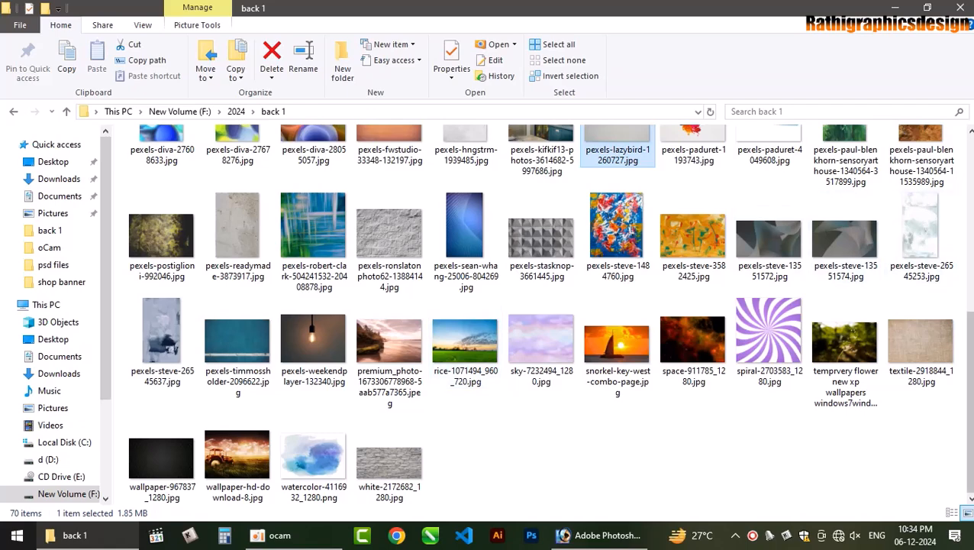
pyautogui.click(918, 228)
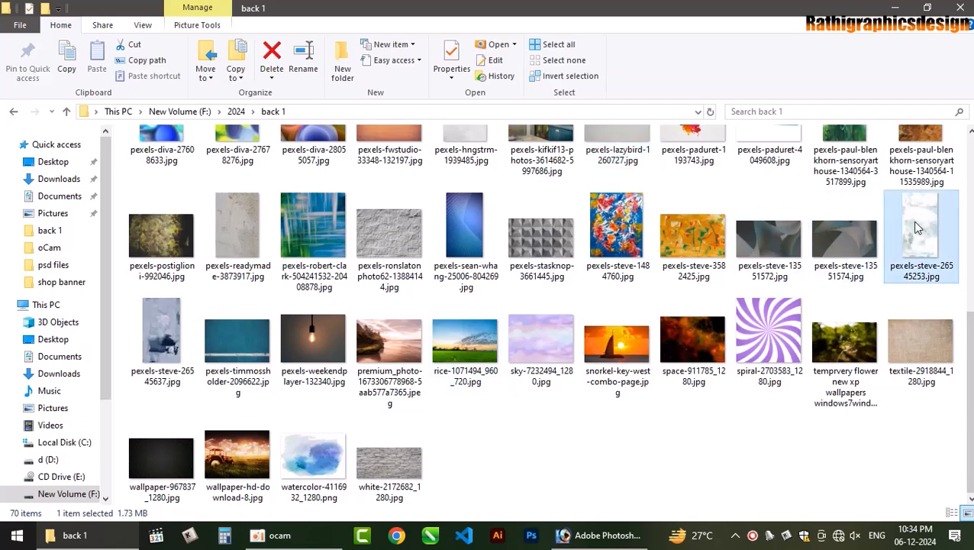
pyautogui.press('Escape')
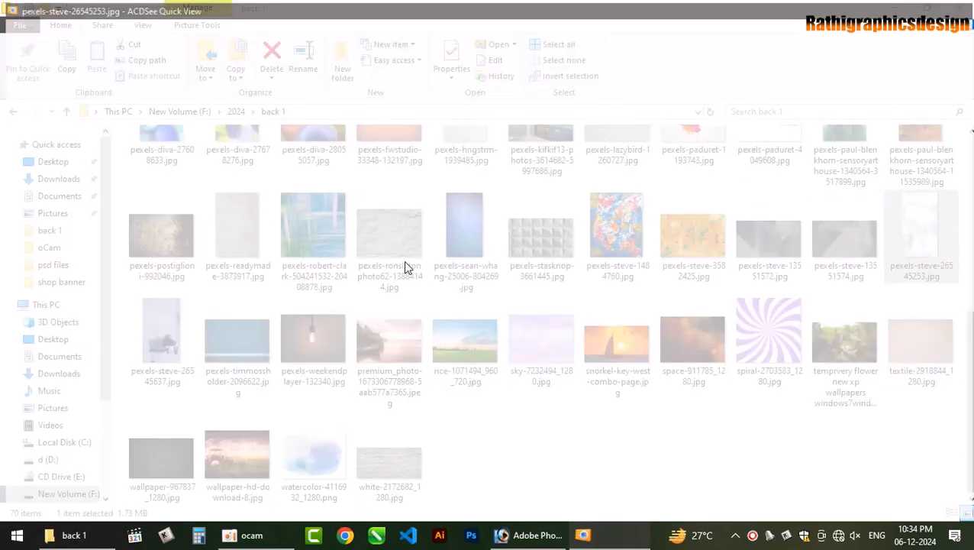
pyautogui.doubleClick(467, 233)
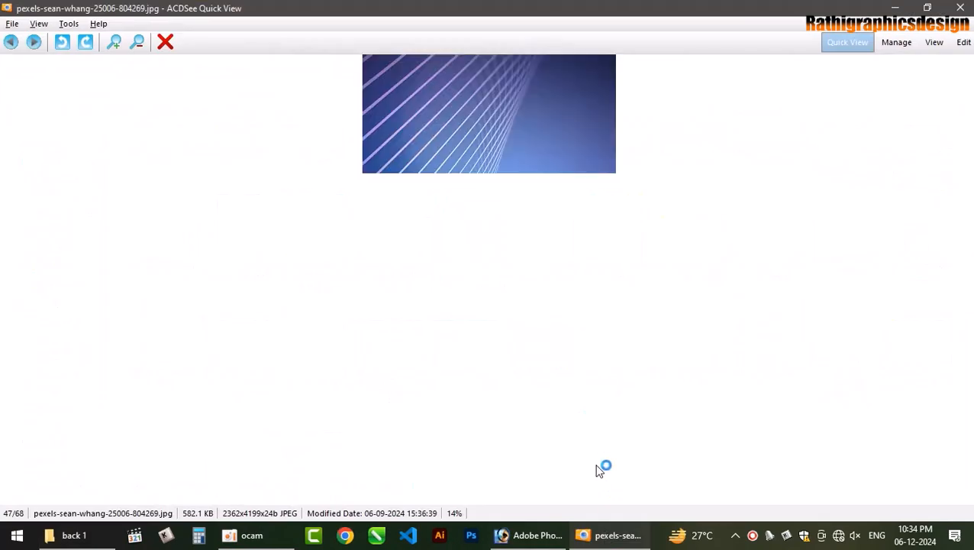
pyautogui.press('Escape')
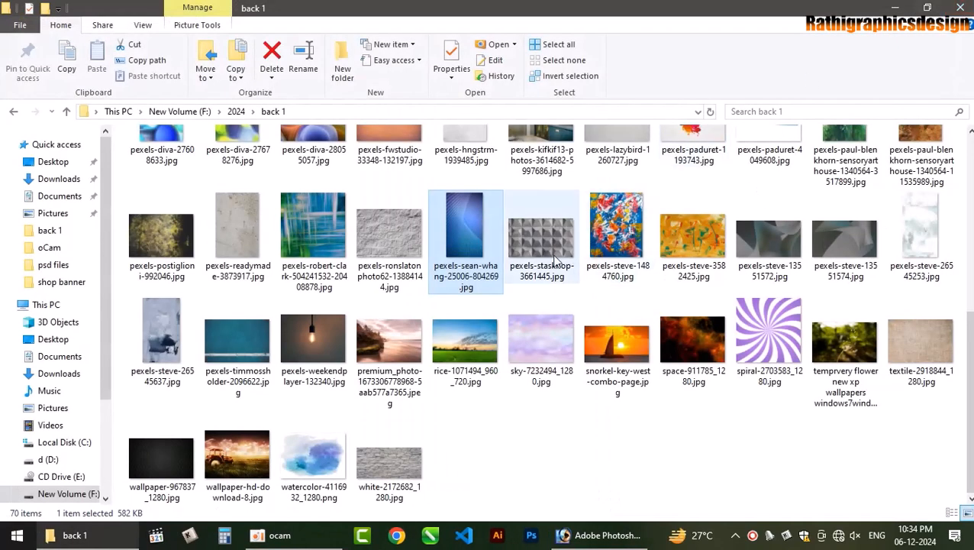
pyautogui.click(603, 534)
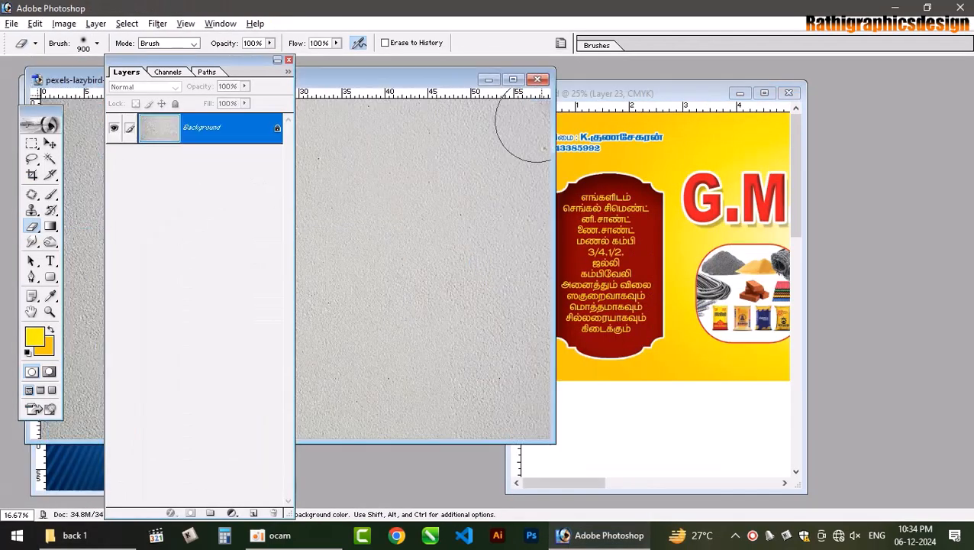
# - Close the wall texture and dark-shapes documents without saving, and activate the banner document
pyautogui.click(538, 80)
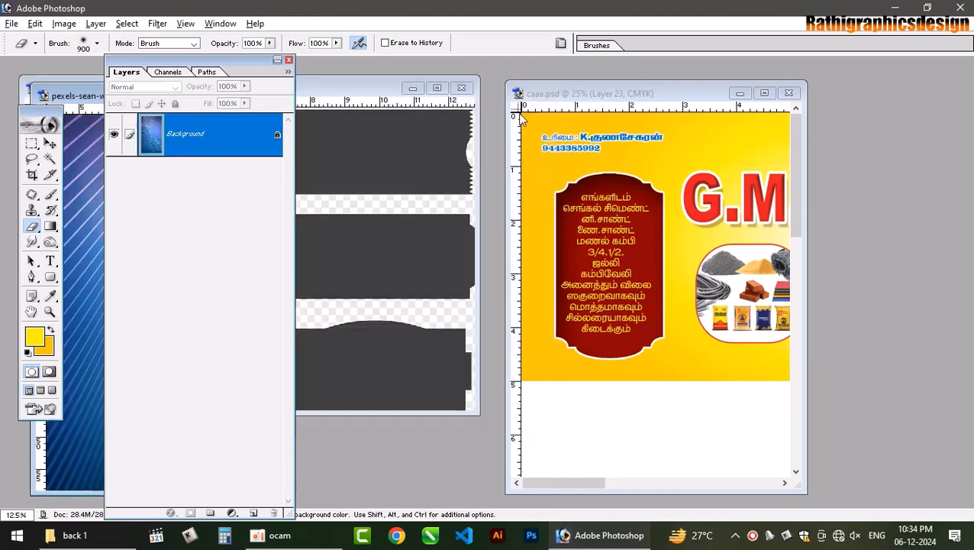
pyautogui.click(461, 88)
pyautogui.click(491, 211)
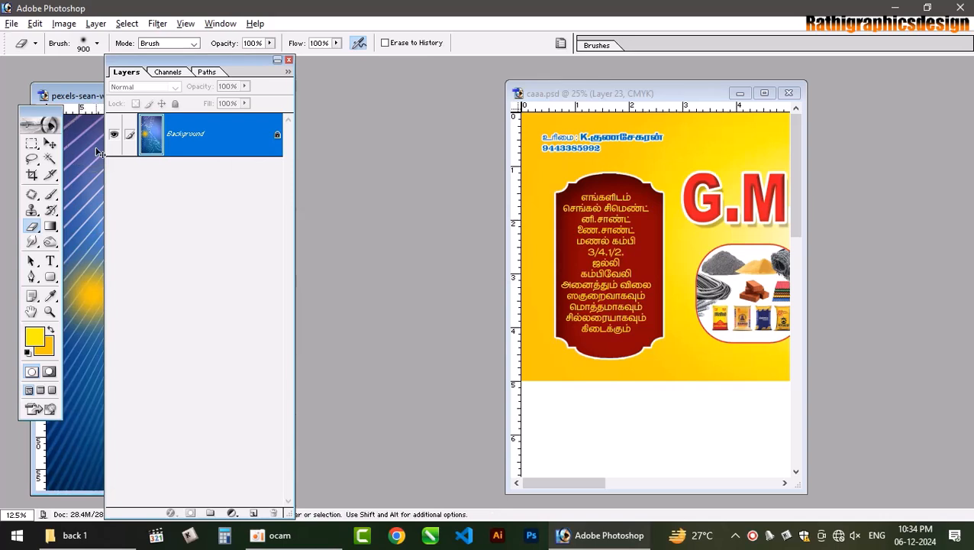
pyautogui.press('c')
pyautogui.press('v')
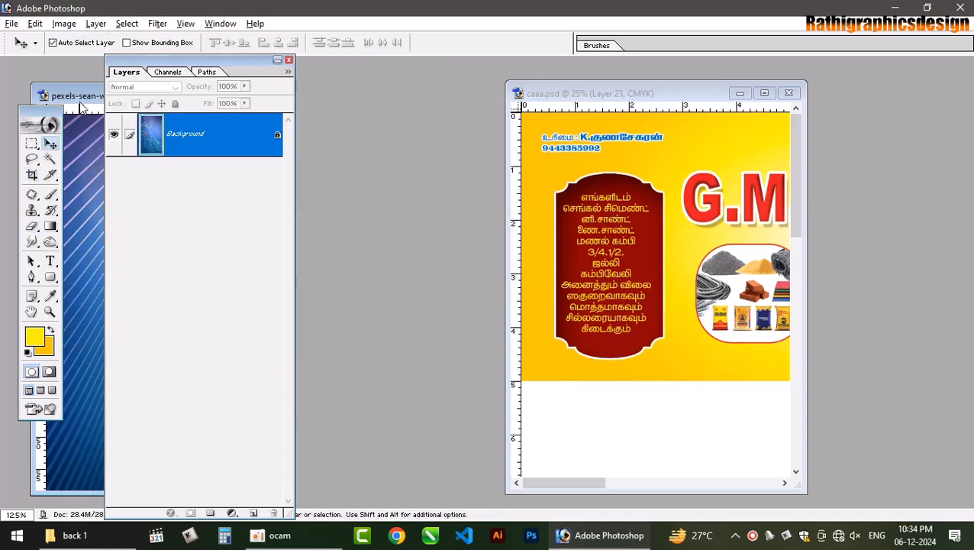
pyautogui.click(620, 240)
# - Rotate the blue diagonal-lines layer by -90° in the fitted page view
pyautogui.click(766, 93)
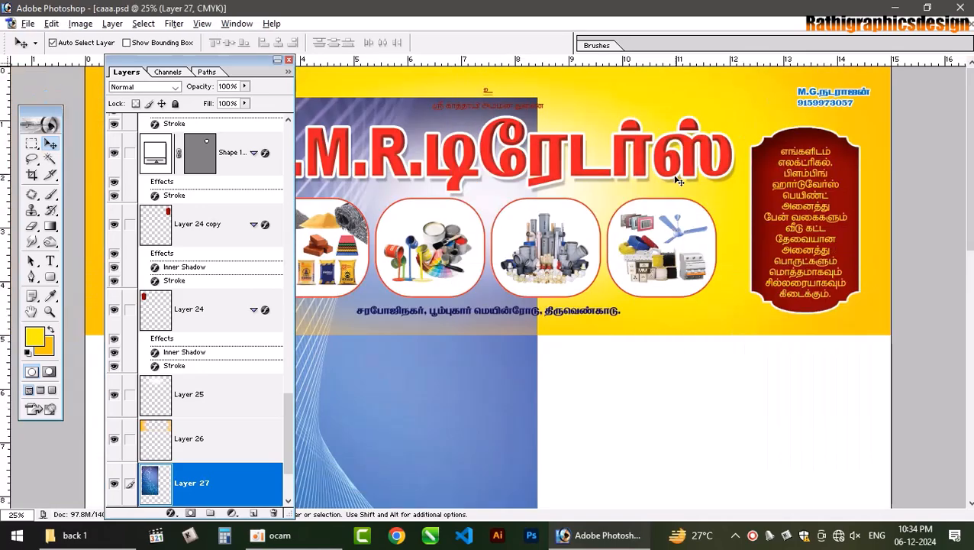
pyautogui.hotkey('ctrl', '0')
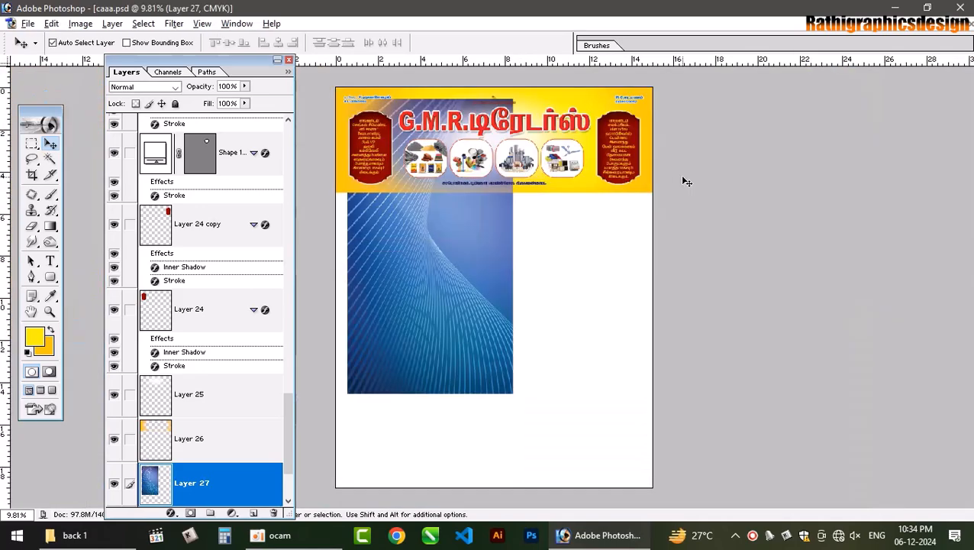
pyautogui.hotkey('ctrl', 't')
pyautogui.moveTo(575, 394); pyautogui.dragTo(577, 163)
pyautogui.press('Return')
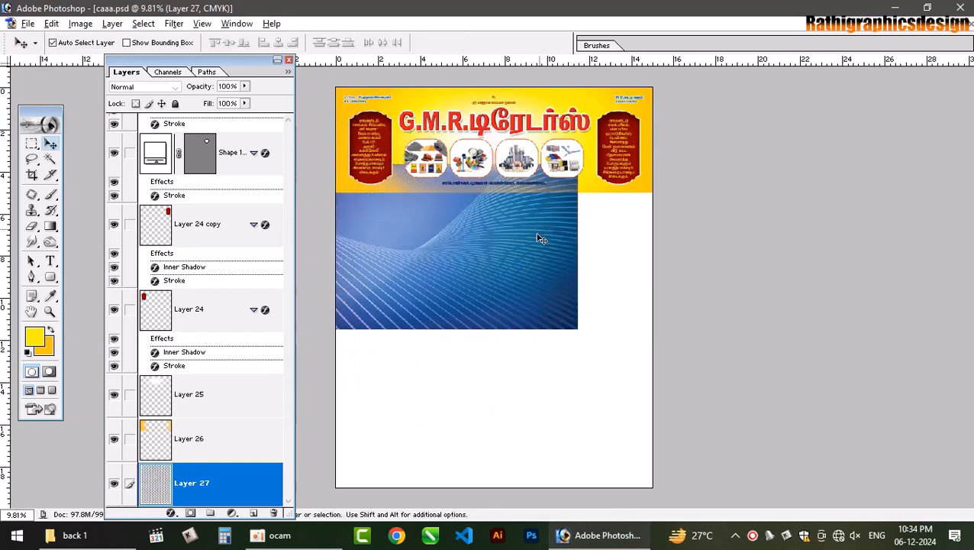
# - Move the blue lines up onto the banner and scale them to 112%
pyautogui.moveTo(549, 236); pyautogui.dragTo(553, 226)
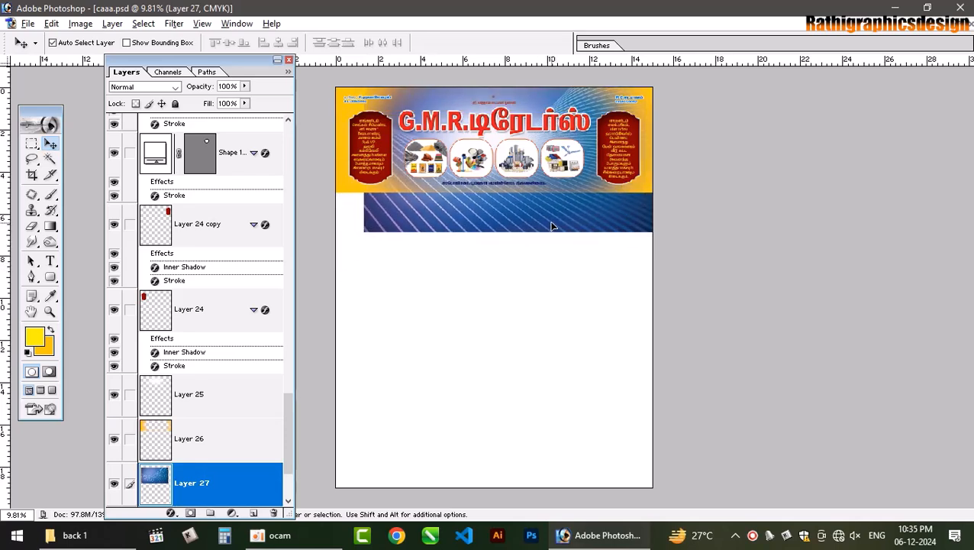
pyautogui.hotkey('ctrl', 't')
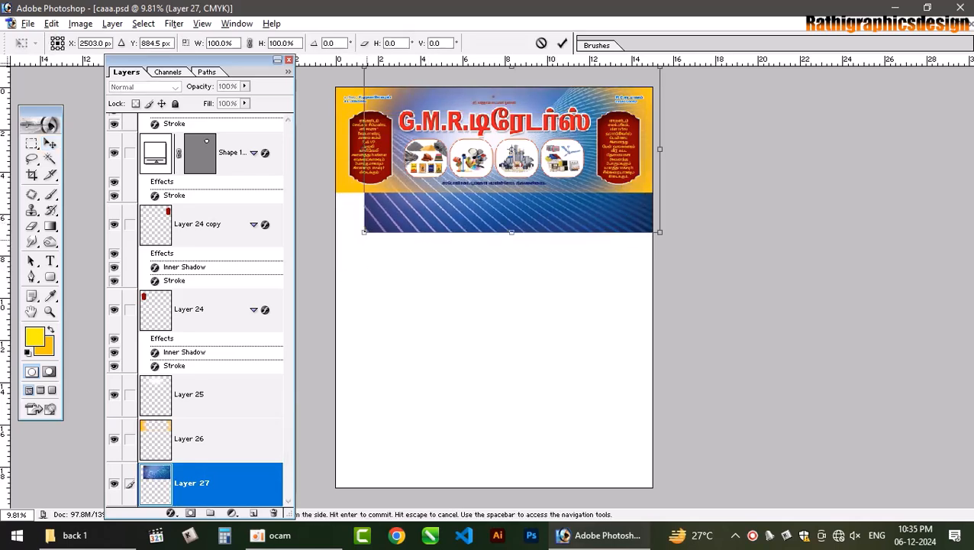
pyautogui.moveTo(349, 241); pyautogui.dragTo(327, 255)
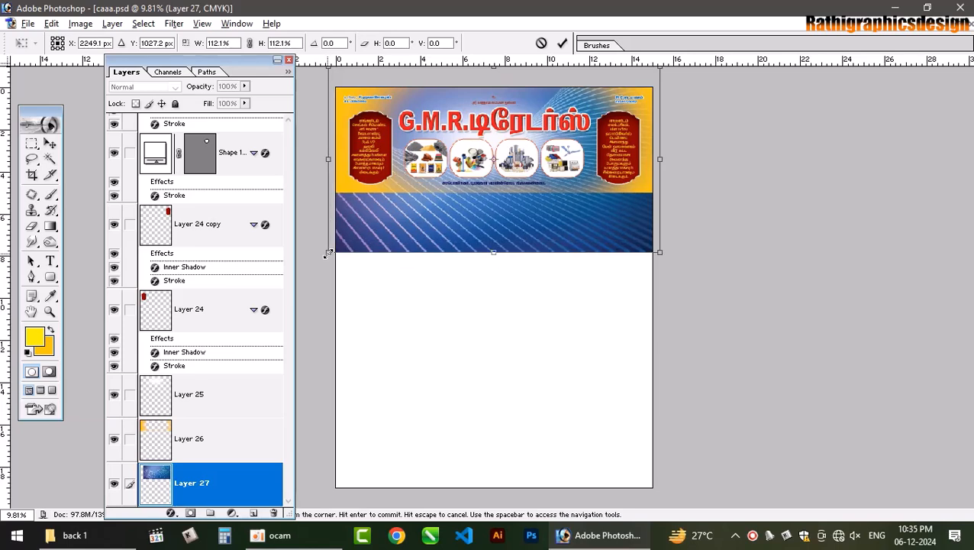
pyautogui.press('Return')
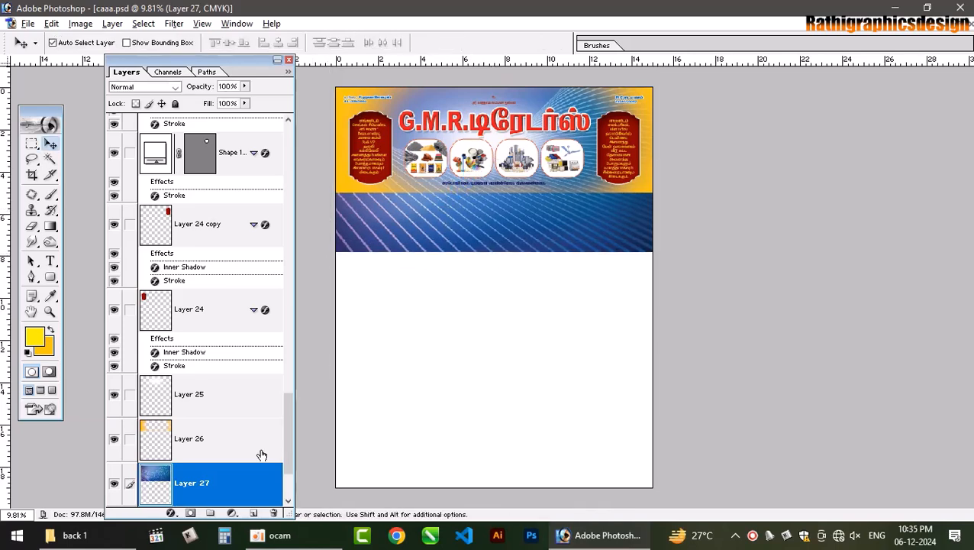
pyautogui.moveTo(290, 415); pyautogui.dragTo(291, 449)
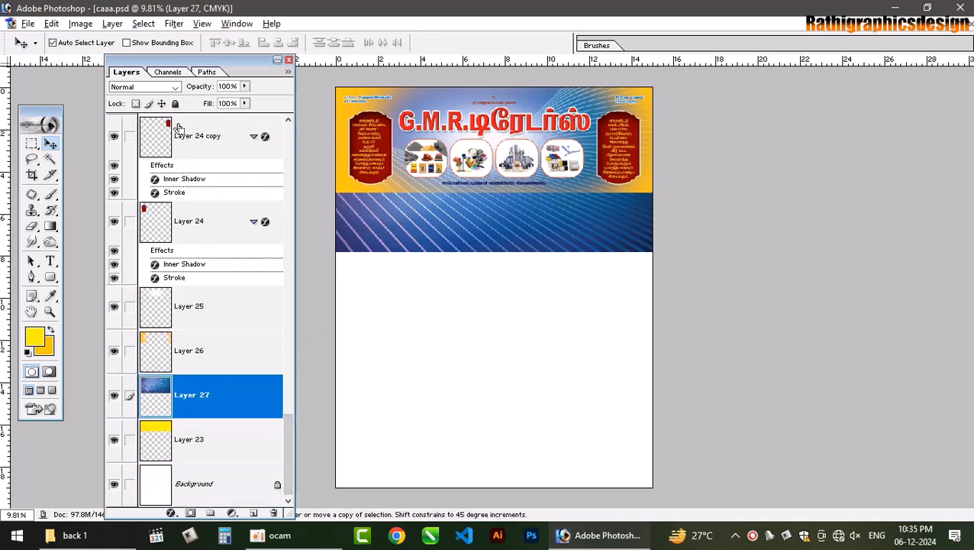
# - Clip Layer 27 to the yellow Layer 23 and begin trying blend modes
pyautogui.hotkey('ctrl', 'g')
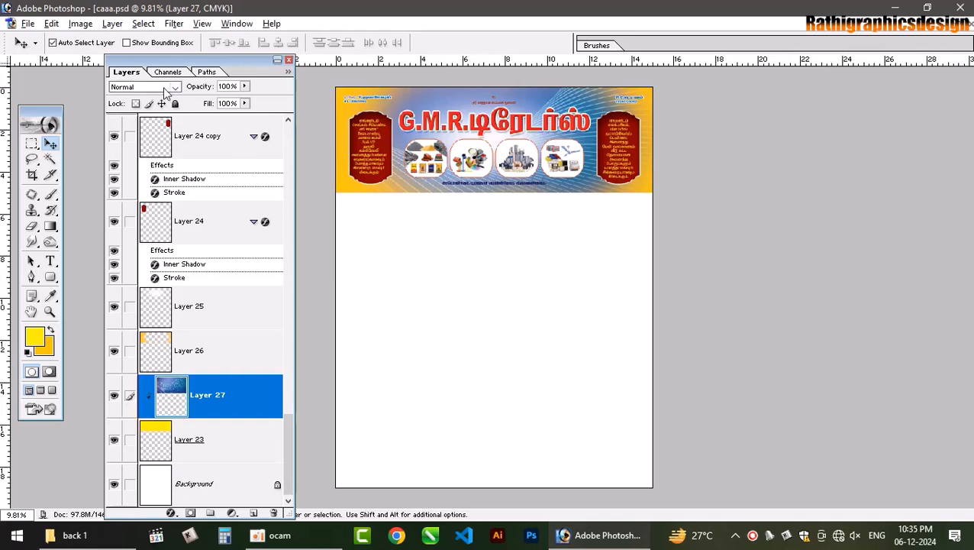
pyautogui.doubleClick(165, 90)
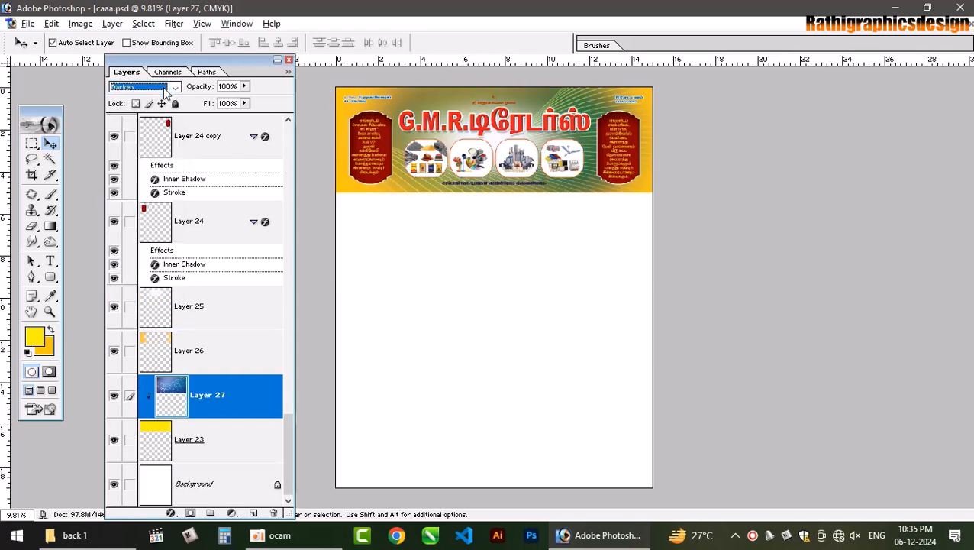
pyautogui.press('Down')
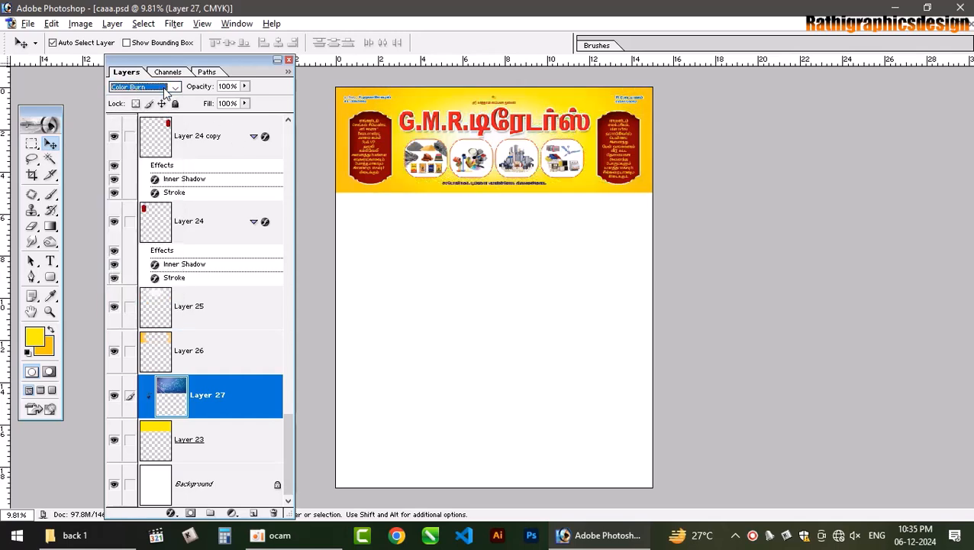
pyautogui.hotkey('ctrl', '=')
pyautogui.hotkey('ctrl', '=')
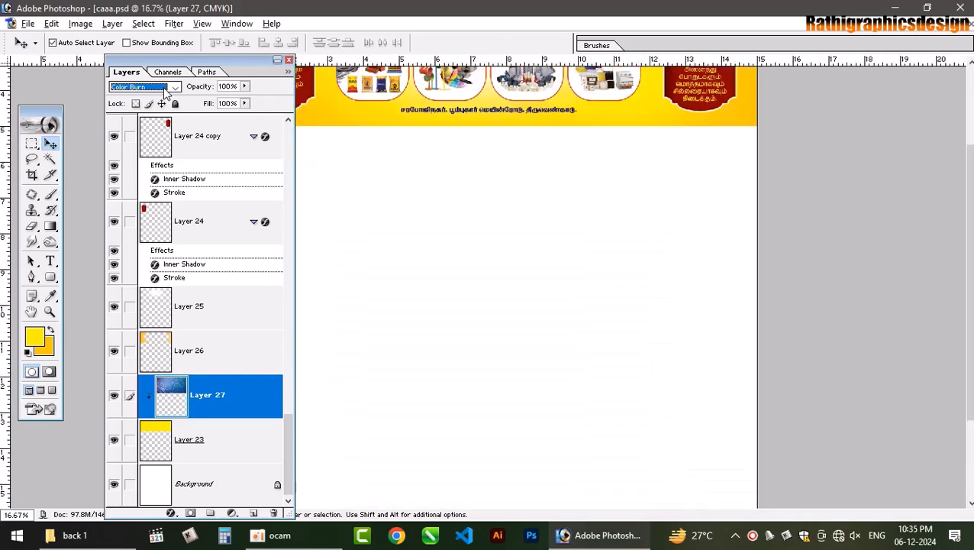
pyautogui.moveTo(967, 205); pyautogui.dragTo(965, 91)
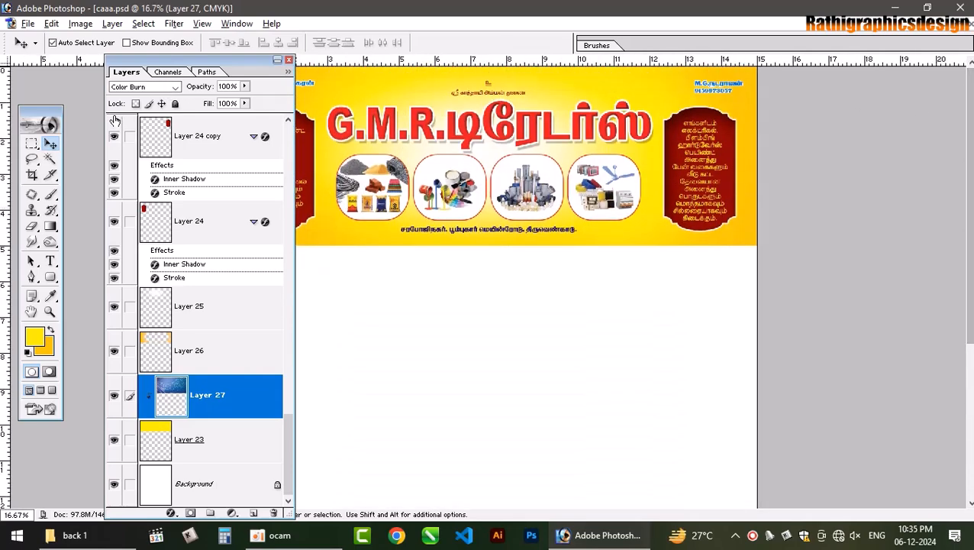
# - Cycle Layer 27's blend modes through to Luminosity
pyautogui.click(150, 89)
pyautogui.click(150, 88)
pyautogui.press('Down')
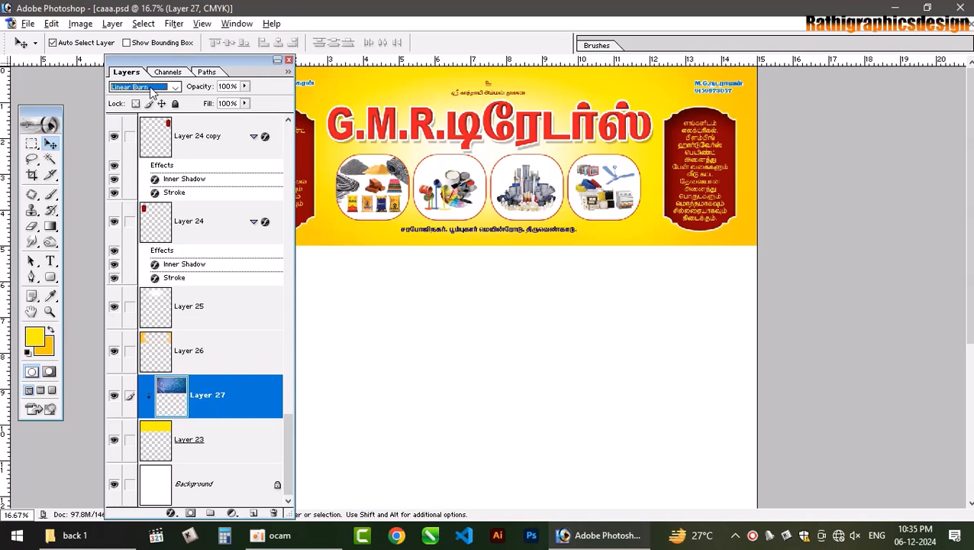
pyautogui.press('Down')
pyautogui.press('Down')
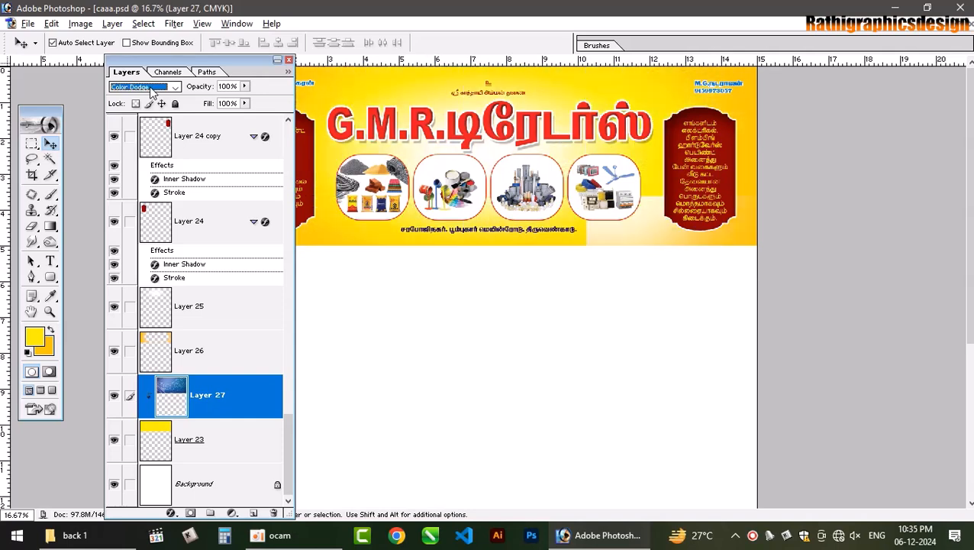
pyautogui.press('Down')
pyautogui.press('Down')
pyautogui.press('Down')
pyautogui.press('Down')
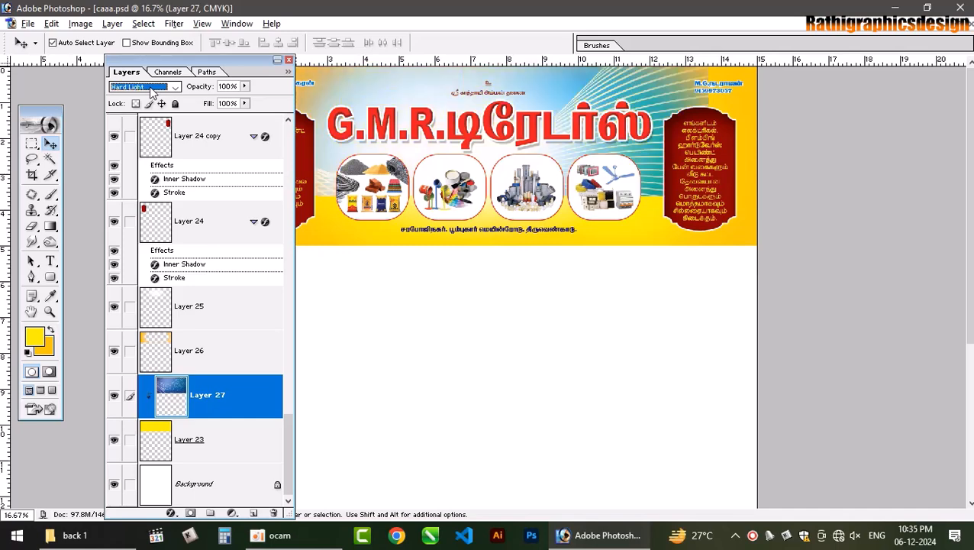
pyautogui.press('Down')
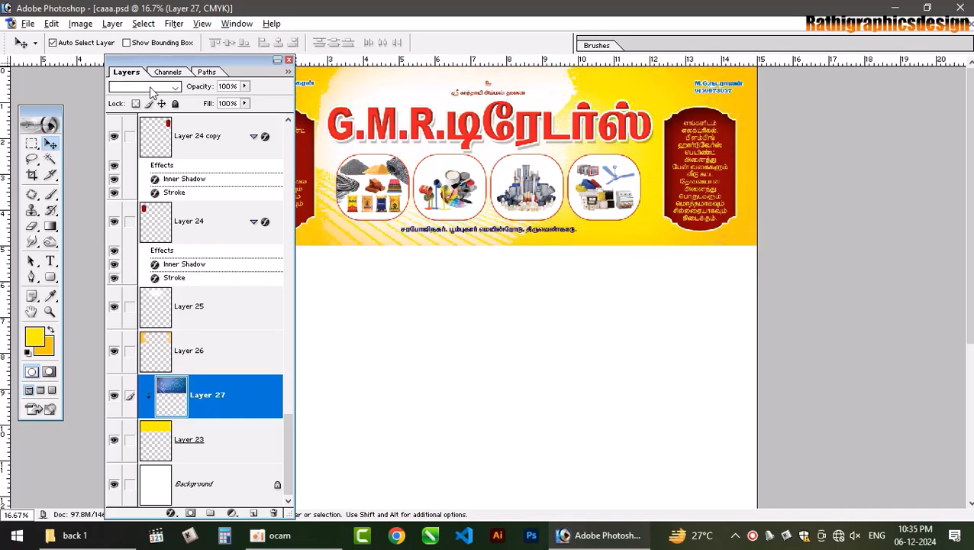
pyautogui.press('Down')
pyautogui.press('Down')
pyautogui.press('Down')
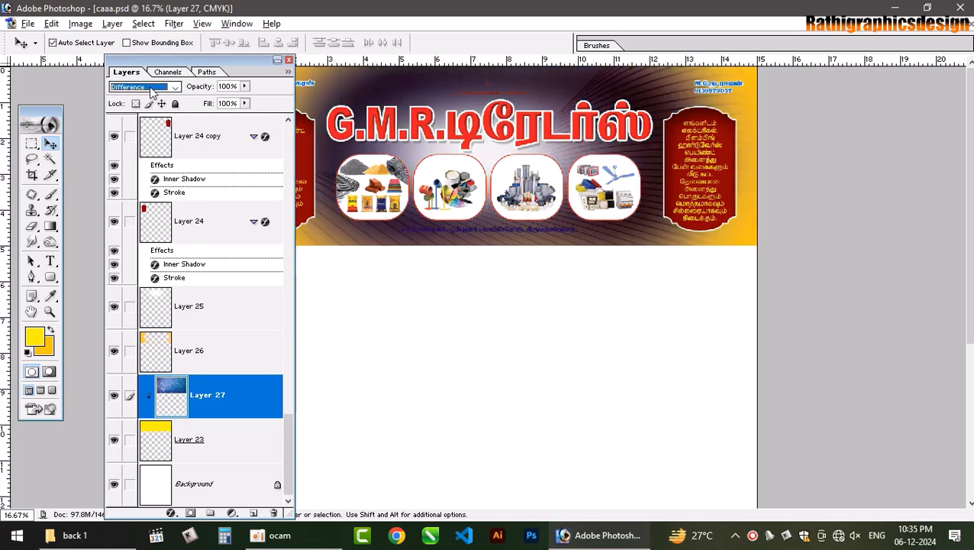
pyautogui.press('Down')
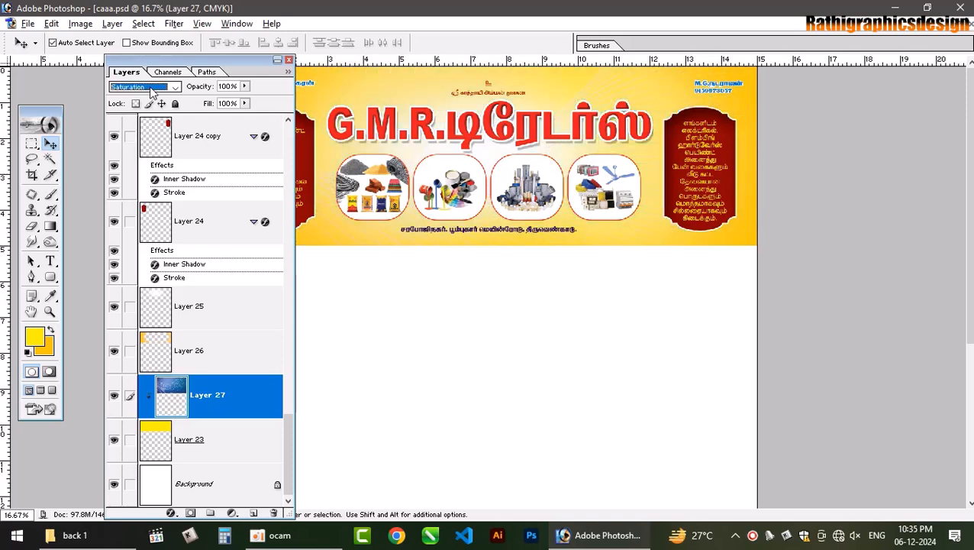
pyautogui.press('Down')
pyautogui.press('Down')
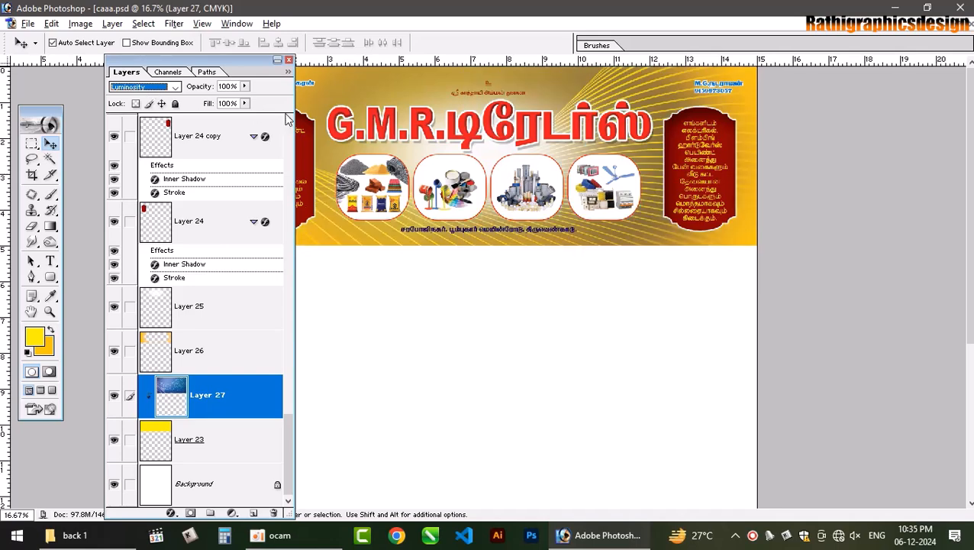
# - Lower Layer 27's fill to 10% and close the layers panel
pyautogui.click(245, 103)
pyautogui.moveTo(245, 116); pyautogui.dragTo(182, 120)
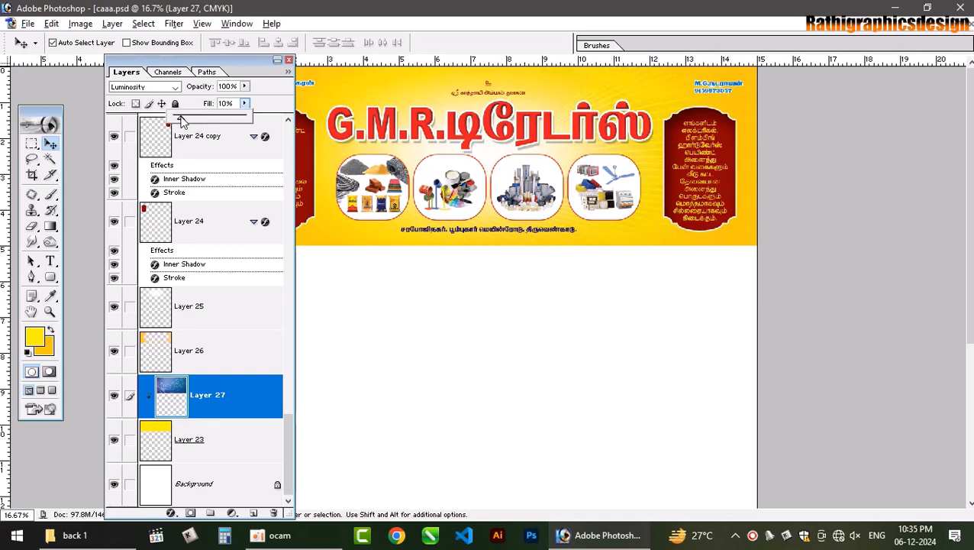
pyautogui.click(289, 59)
pyautogui.click(289, 59)
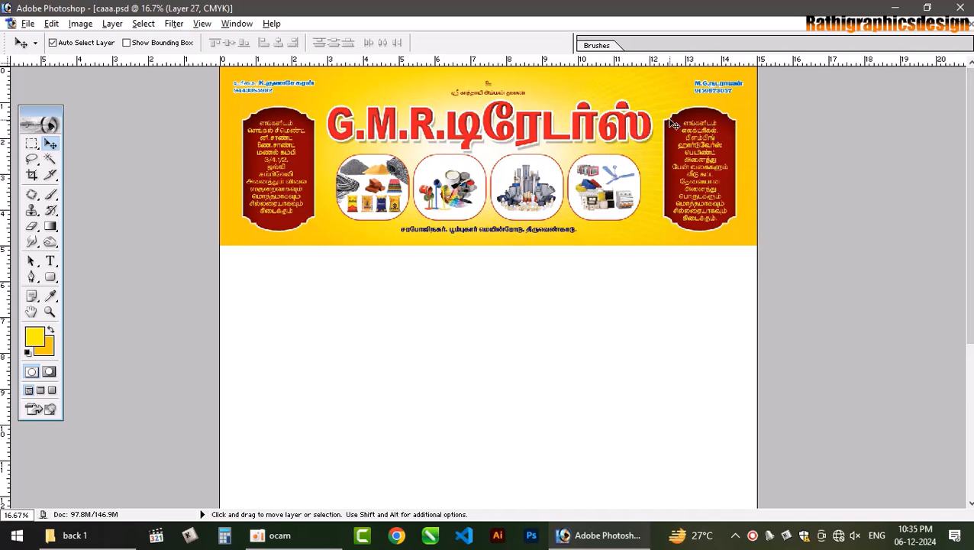
# - Duplicate Layer 27, flip the copy horizontally, and clip it to the banner
pyautogui.hotkey('ctrl', 'j')
pyautogui.hotkey('ctrl', 't')
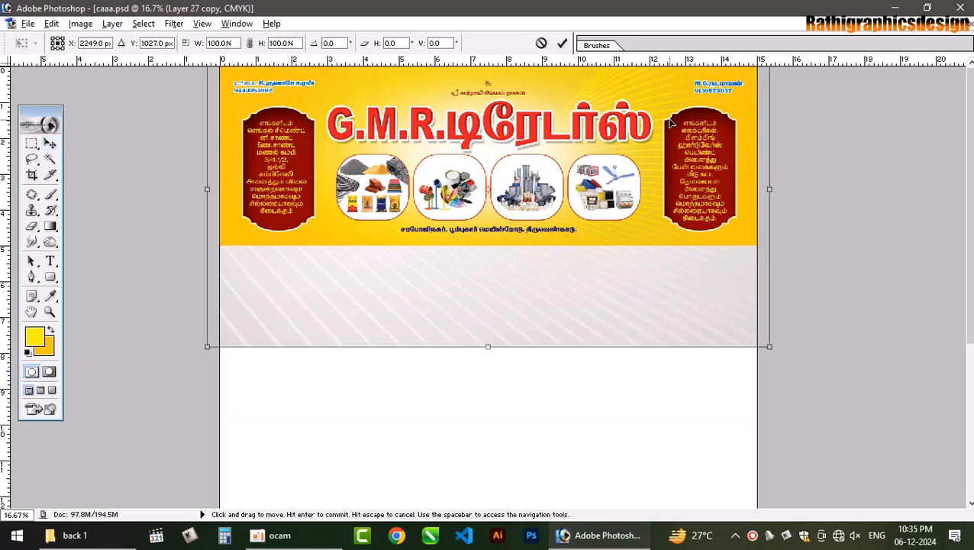
pyautogui.rightClick(664, 109)
pyautogui.click(713, 271)
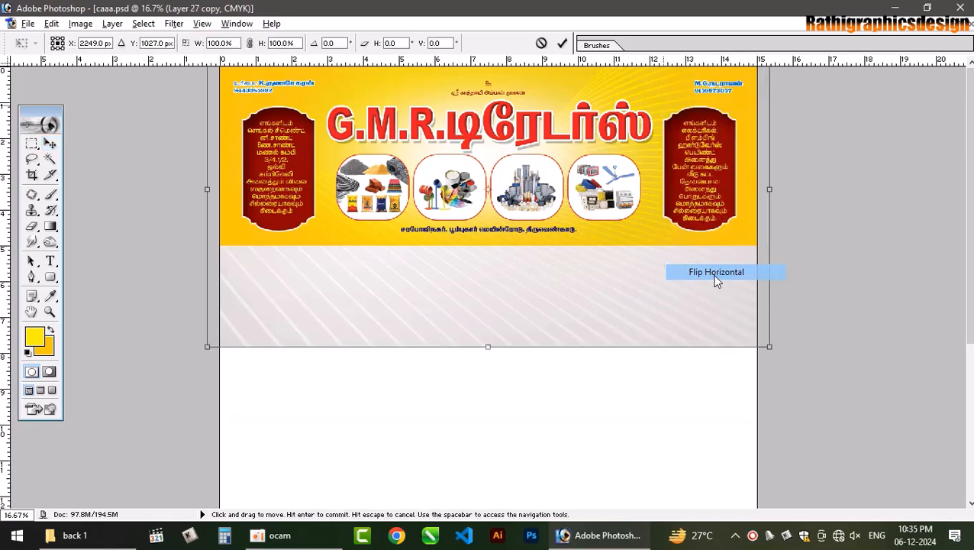
pyautogui.press('Return')
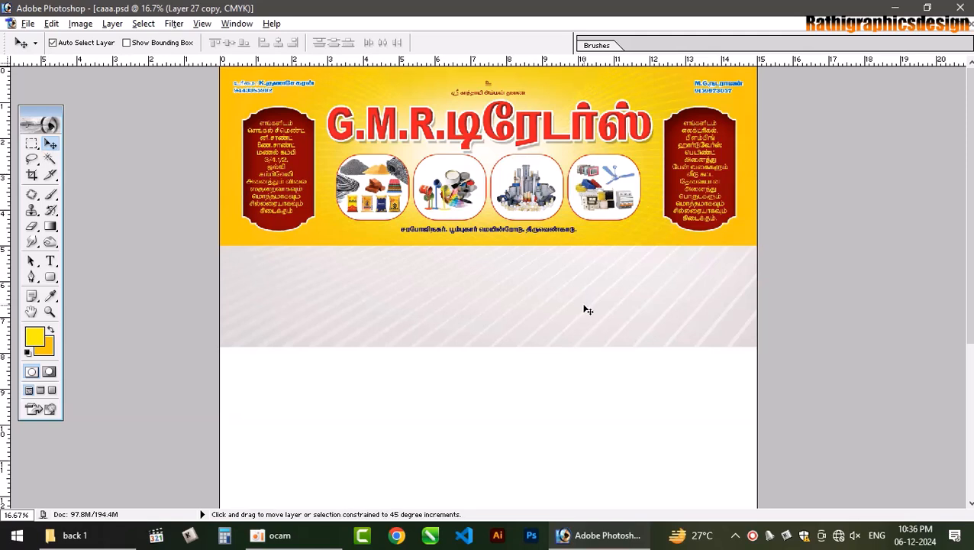
pyautogui.hotkey('ctrl', 'alt', 'g')
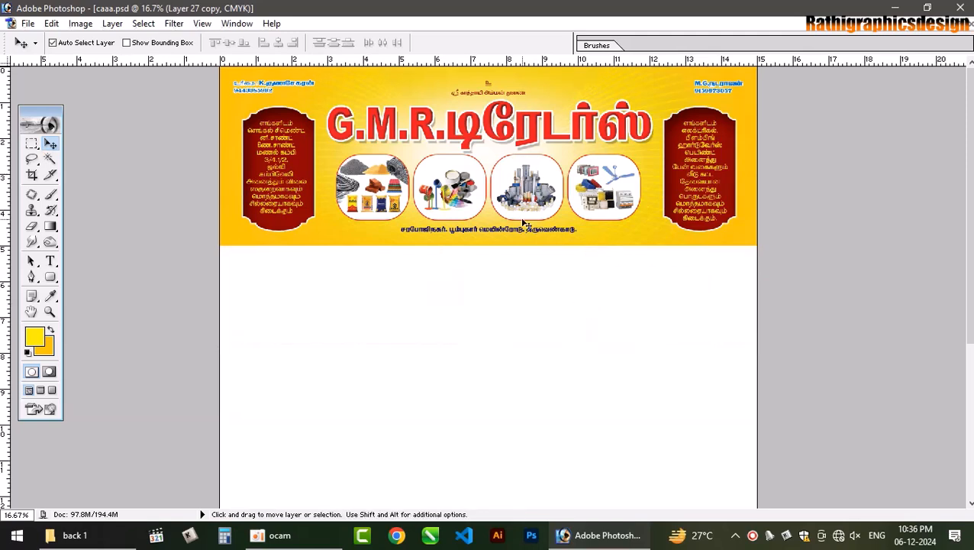
pyautogui.hotkey('ctrl', '+')
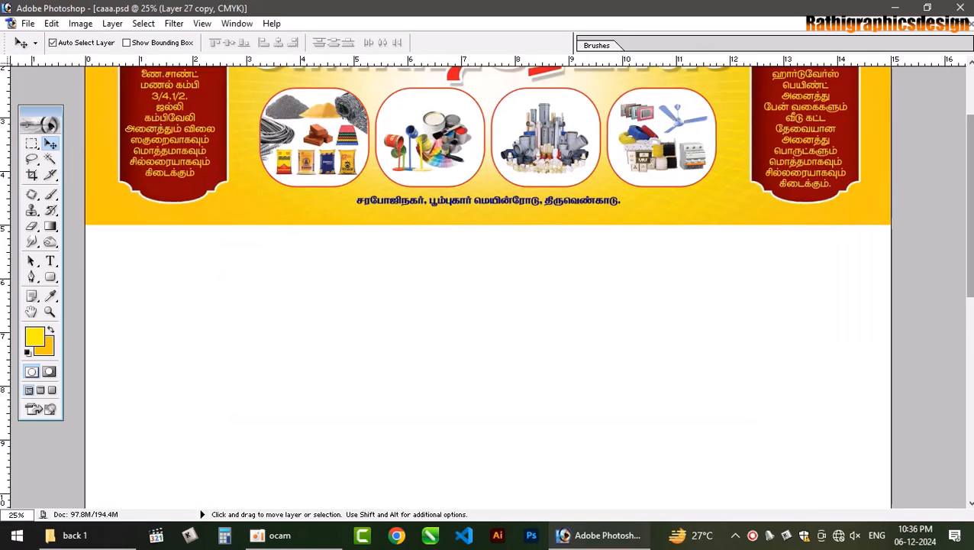
pyautogui.scroll(3, 705, 156)
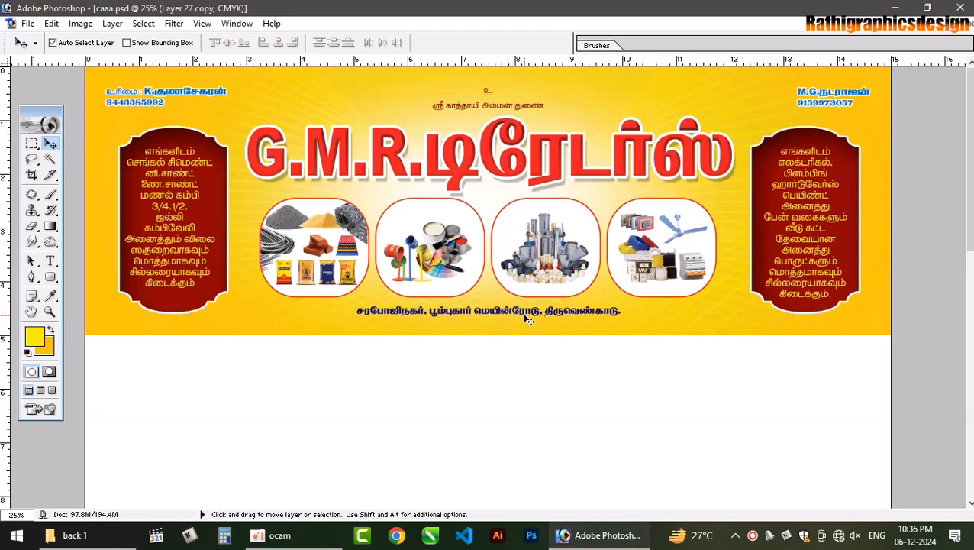
# - Show the Layers panel and select the topmost text layer
pyautogui.press('F7')
pyautogui.click(489, 313)
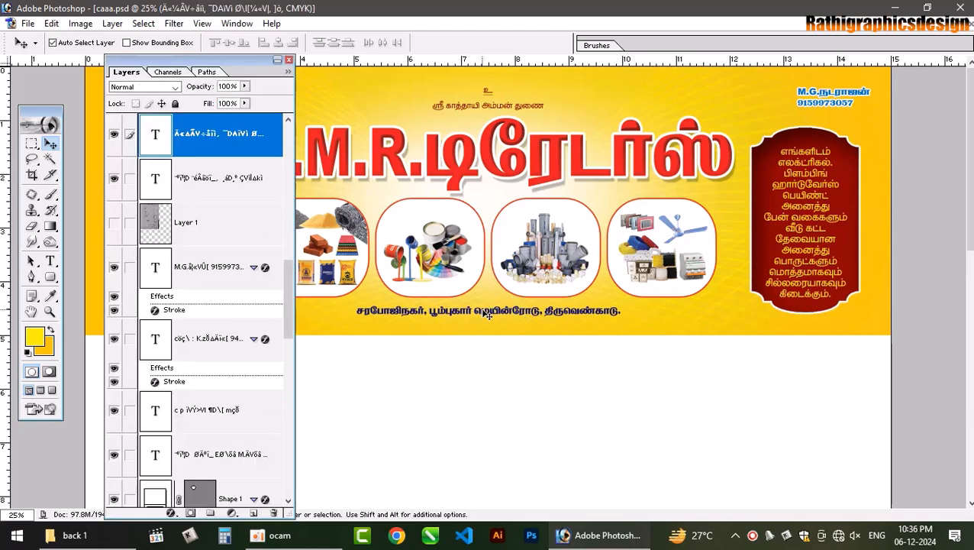
pyautogui.doubleClick(263, 153)
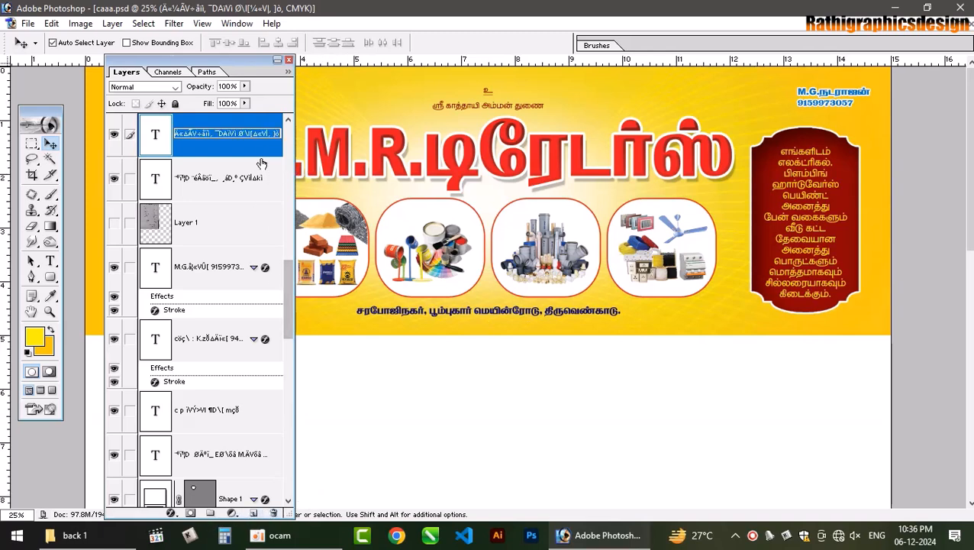
pyautogui.click(270, 153)
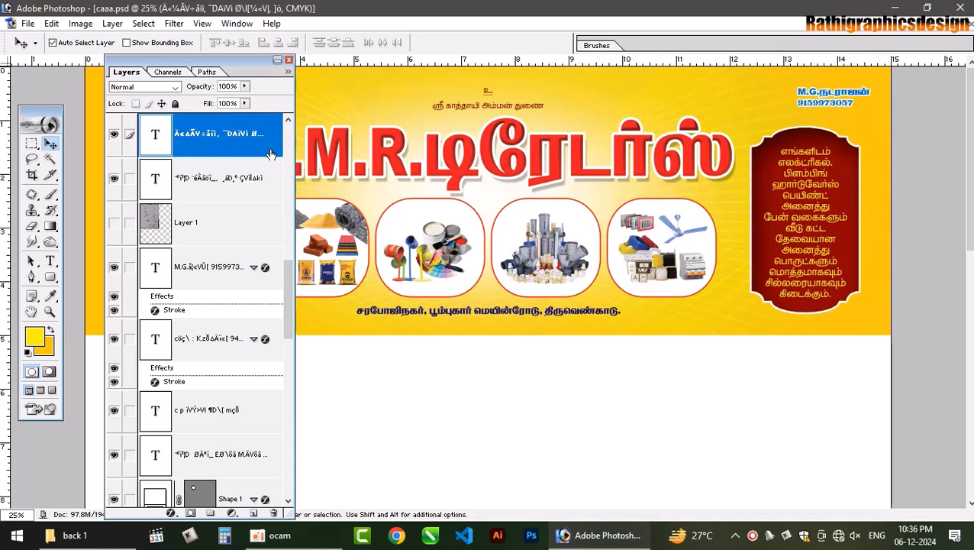
# - Add a white Stroke of size 7 to the top text layer via Layer Style
pyautogui.doubleClick(266, 153)
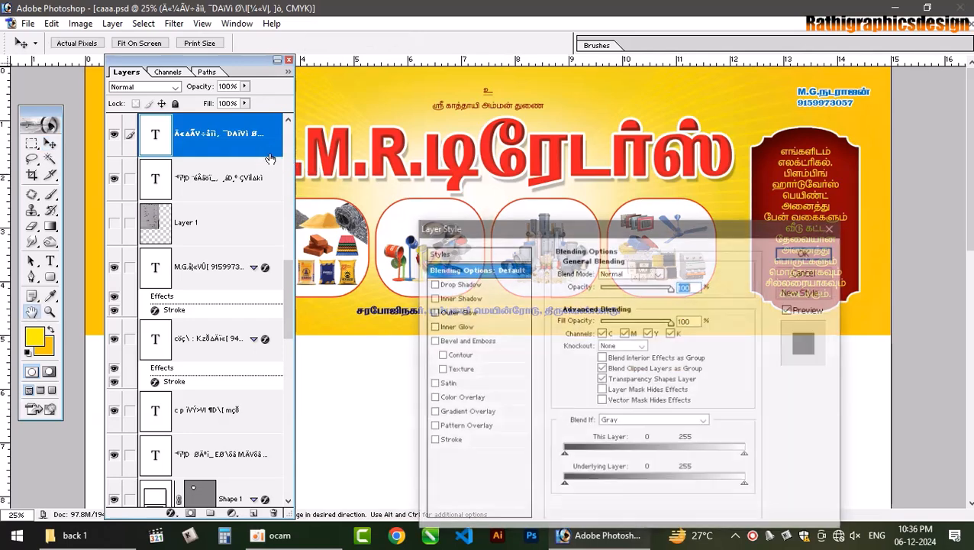
pyautogui.click(452, 441)
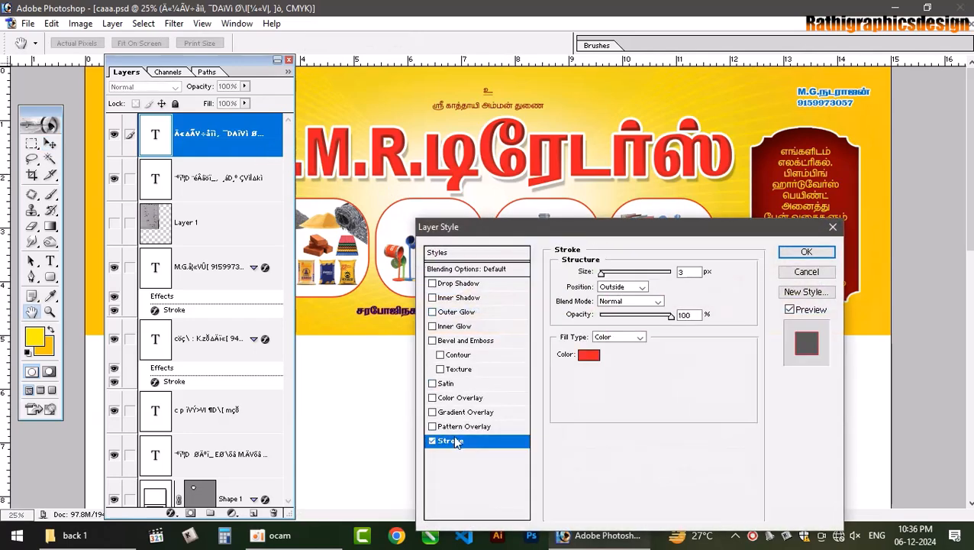
pyautogui.click(589, 354)
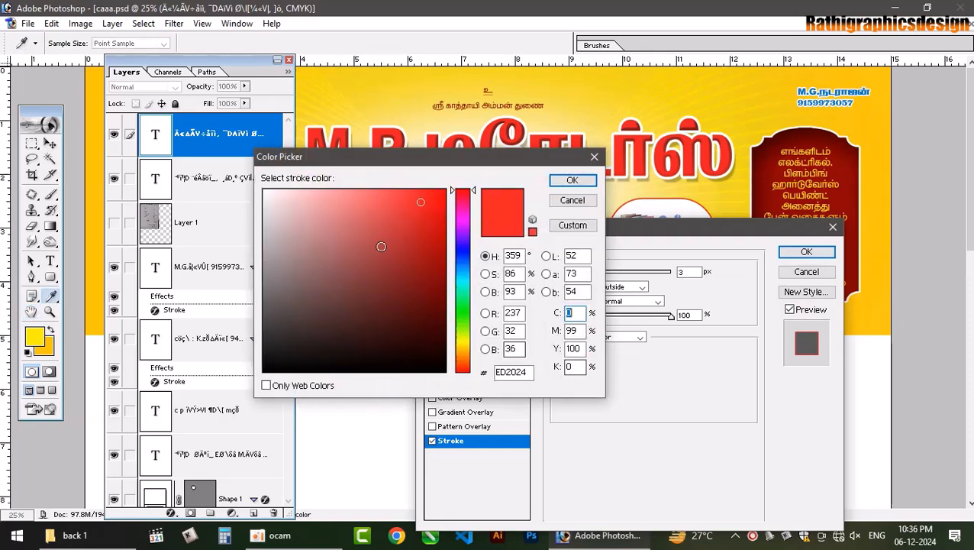
pyautogui.click(265, 195)
pyautogui.click(569, 180)
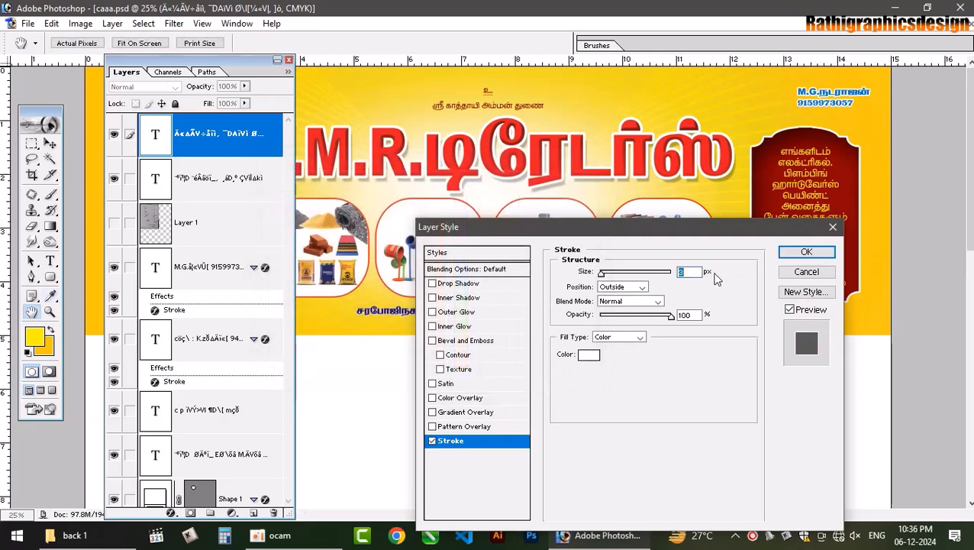
pyautogui.write('7')
pyautogui.press('Return')
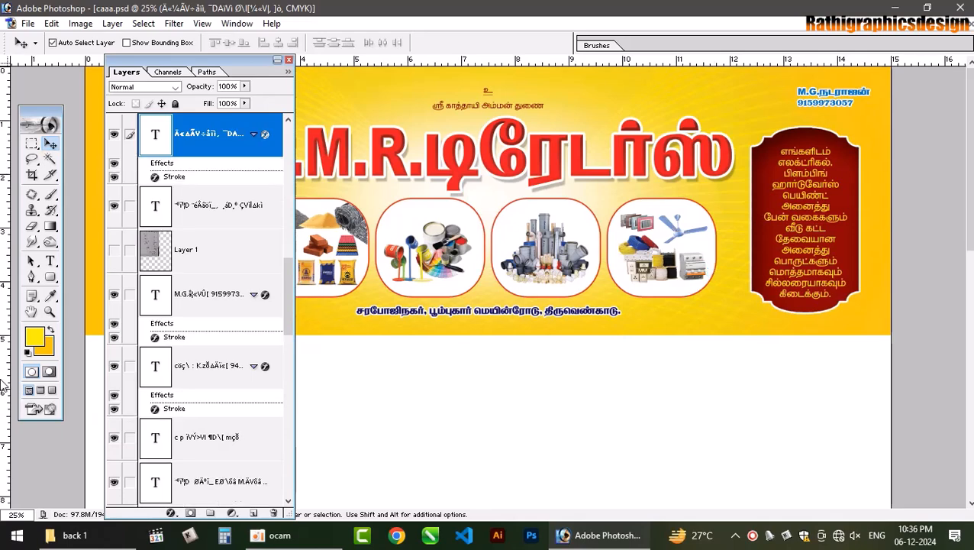
# - Enable Drop Shadow on Layer 24 copy with Distance 37 px and Opacity 39%
pyautogui.click(862, 174)
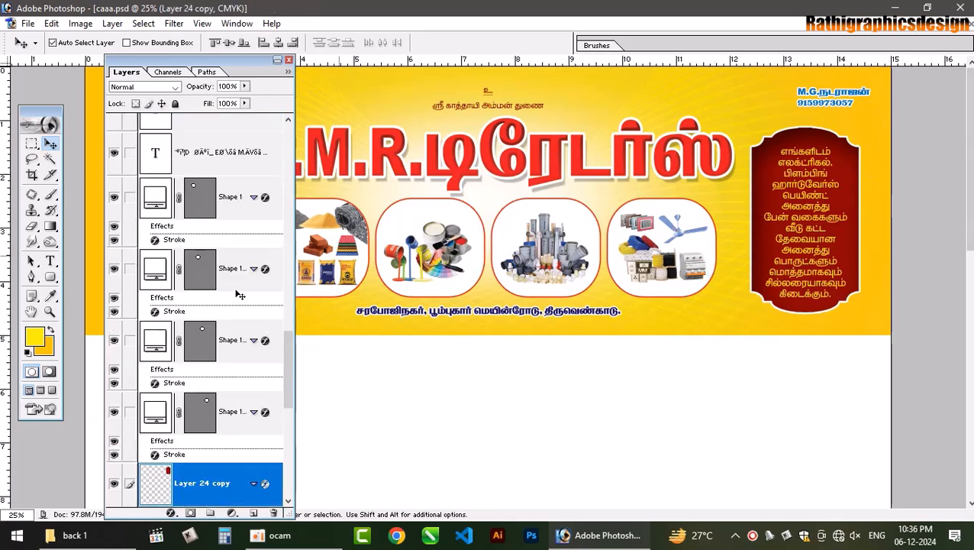
pyautogui.moveTo(288, 384); pyautogui.dragTo(286, 414)
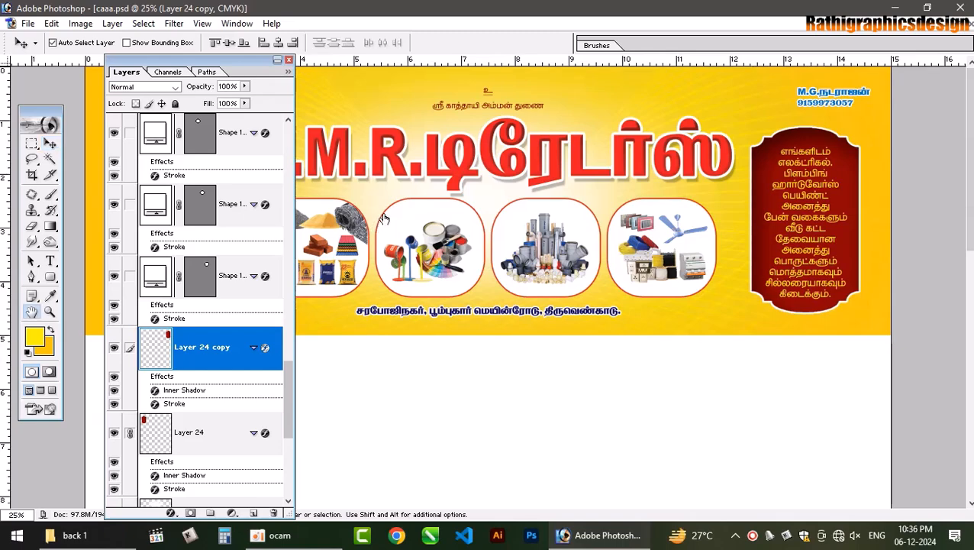
pyautogui.click(432, 283)
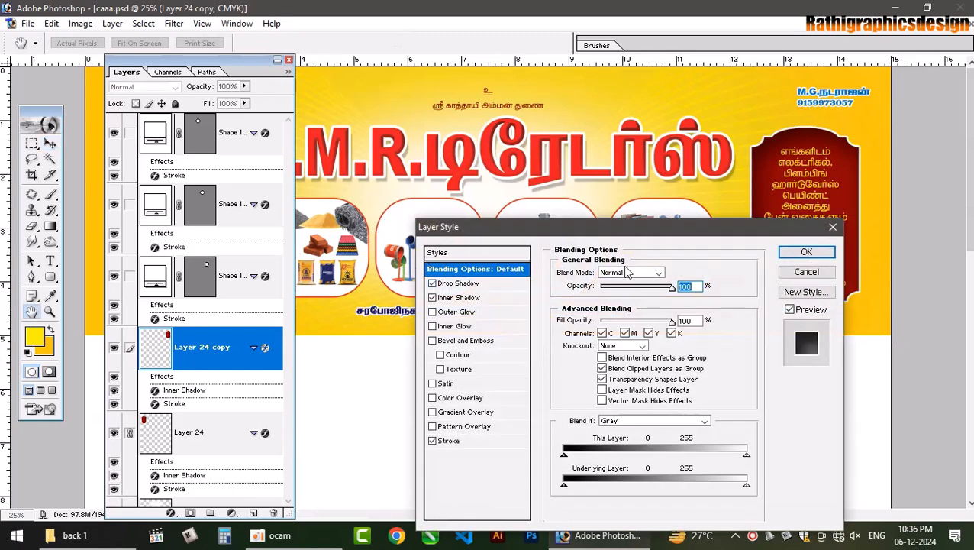
pyautogui.moveTo(679, 236); pyautogui.dragTo(406, 138)
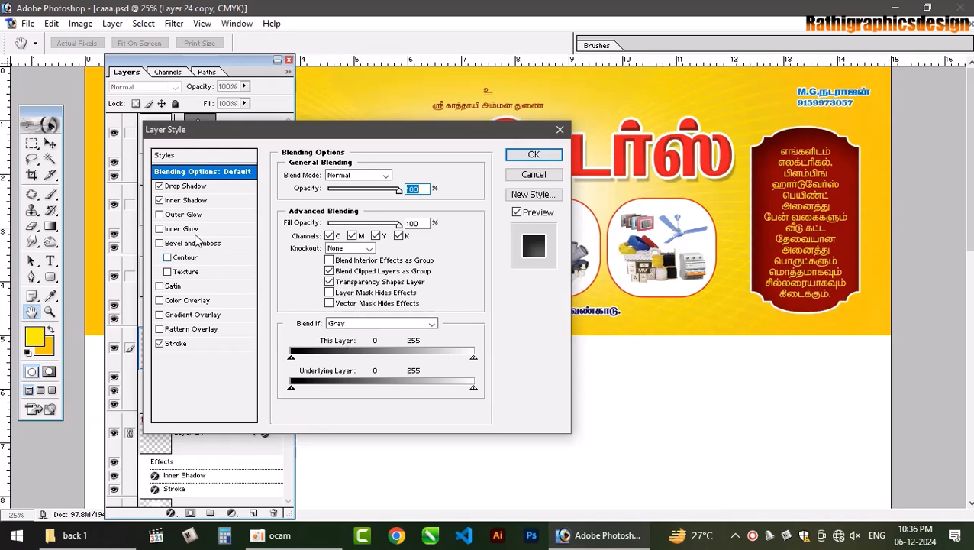
pyautogui.click(191, 187)
pyautogui.moveTo(329, 234); pyautogui.dragTo(354, 236)
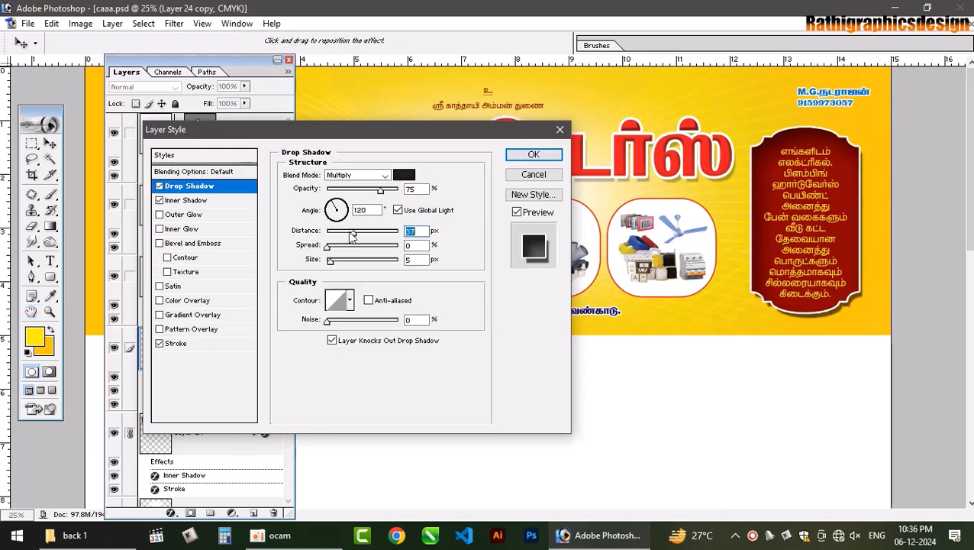
pyautogui.moveTo(380, 189); pyautogui.dragTo(347, 192)
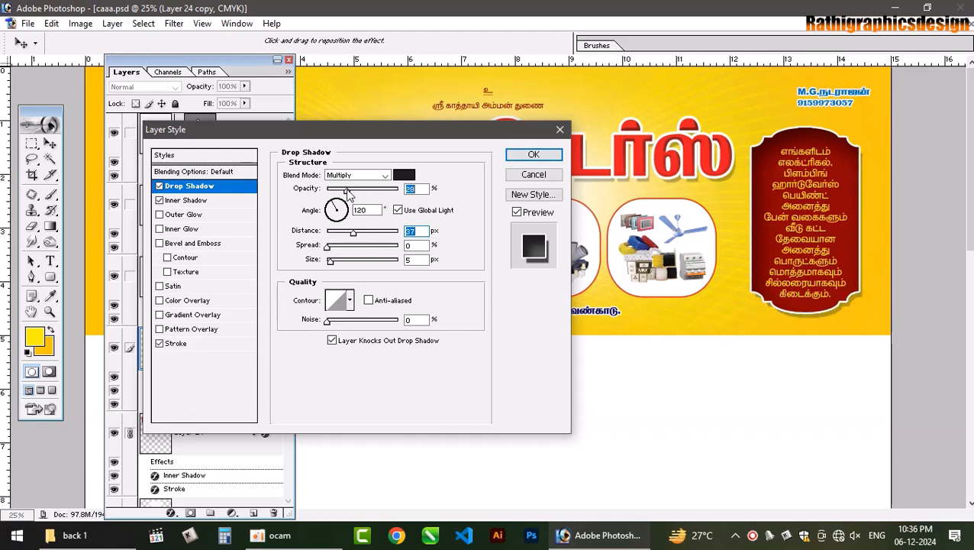
pyautogui.click(523, 156)
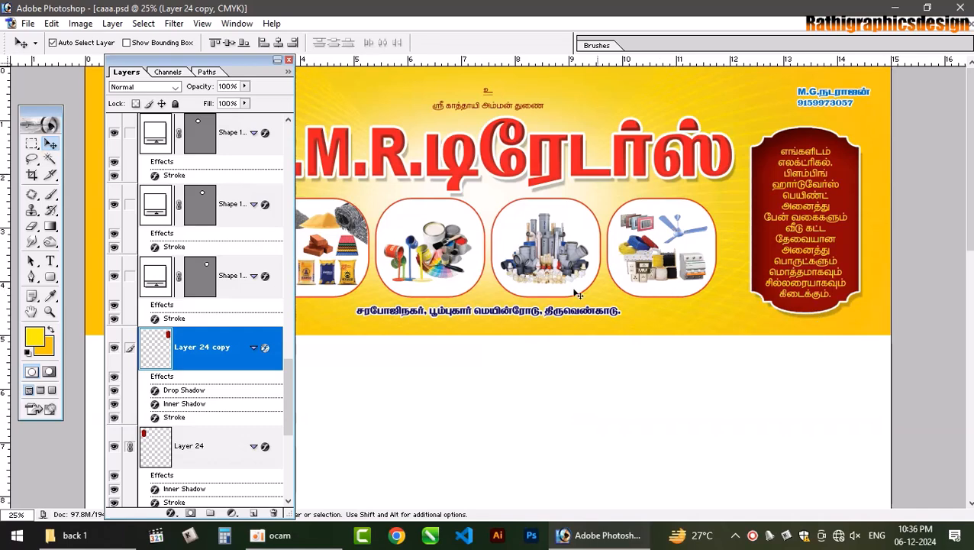
# - Copy the layer style from Layer 24 copy and paste it onto Layer 24
pyautogui.rightClick(237, 333)
pyautogui.click(220, 335)
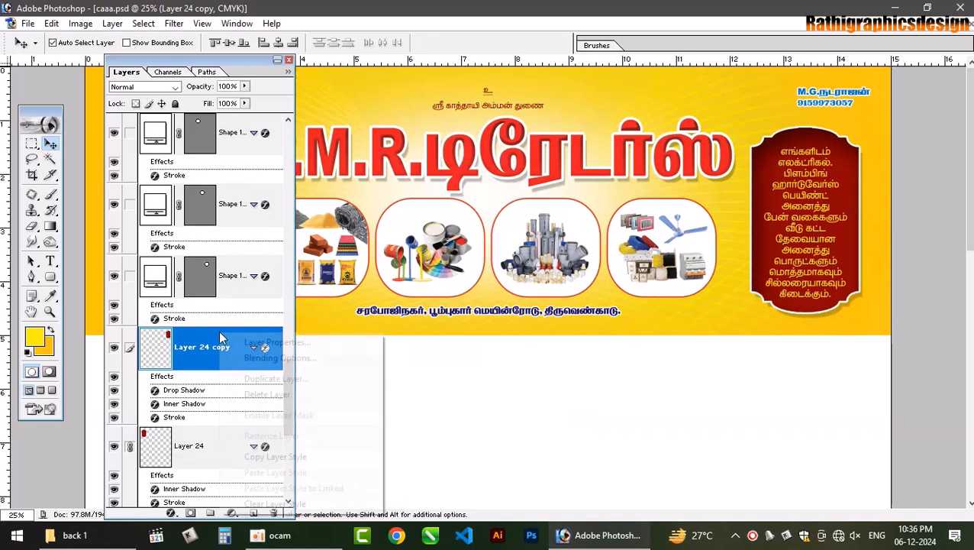
pyautogui.rightClick(220, 334)
pyautogui.click(277, 456)
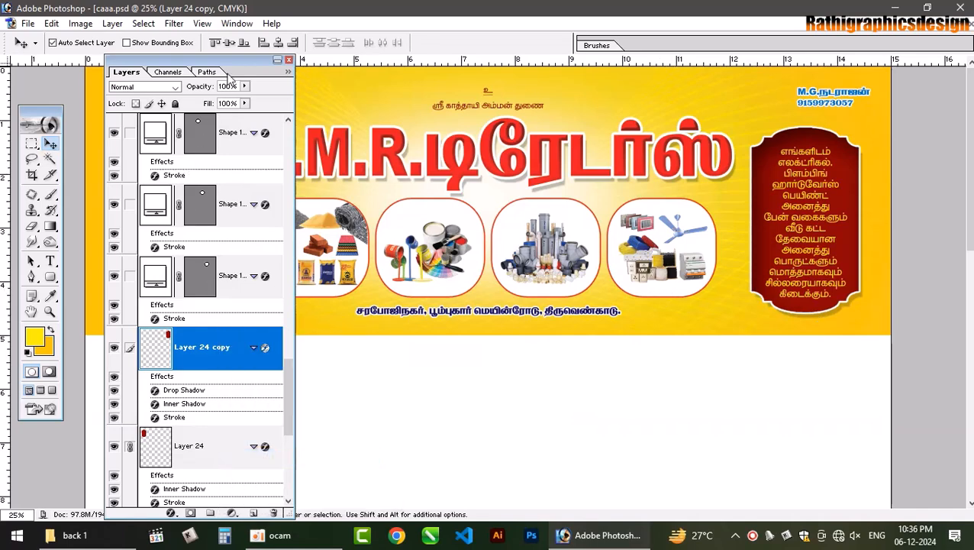
pyautogui.moveTo(228, 74); pyautogui.dragTo(407, 76)
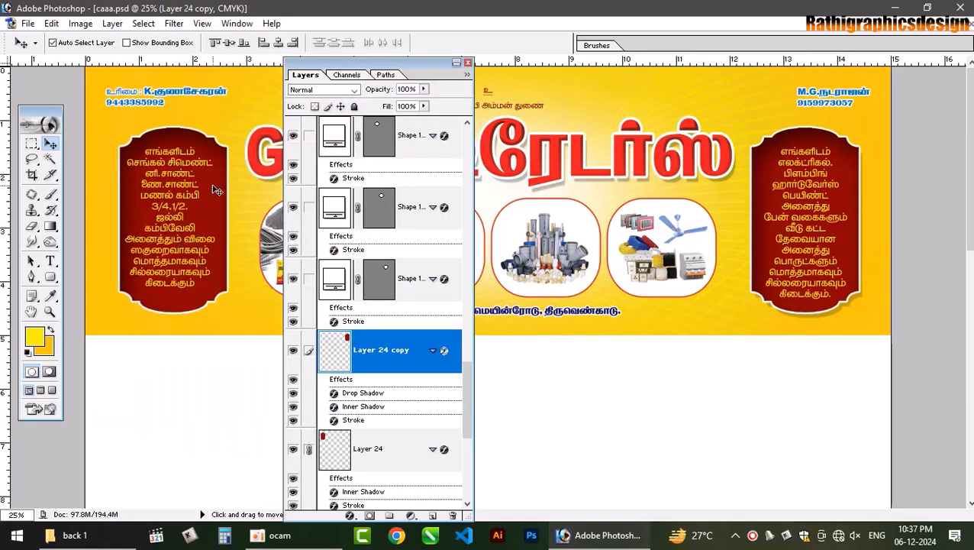
pyautogui.click(419, 443)
pyautogui.rightClick(420, 445)
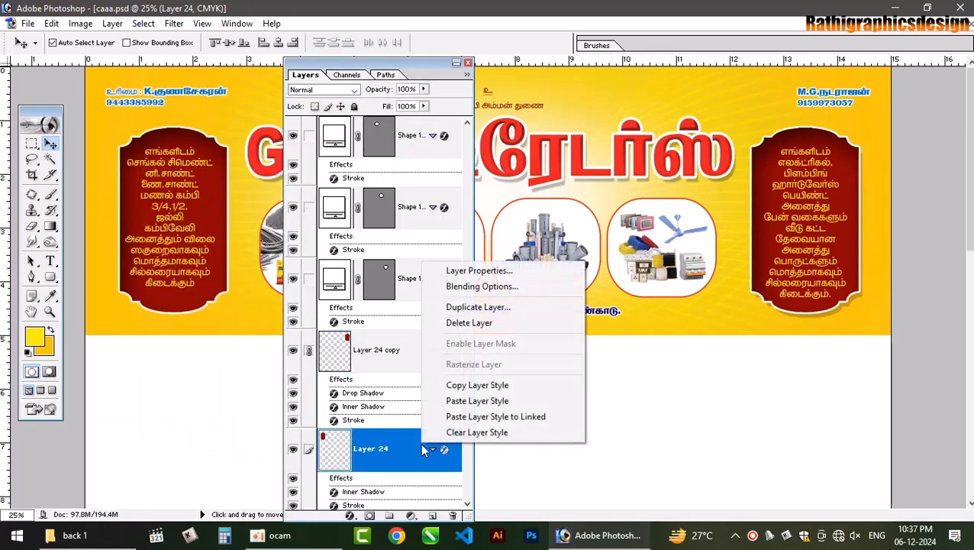
pyautogui.click(481, 401)
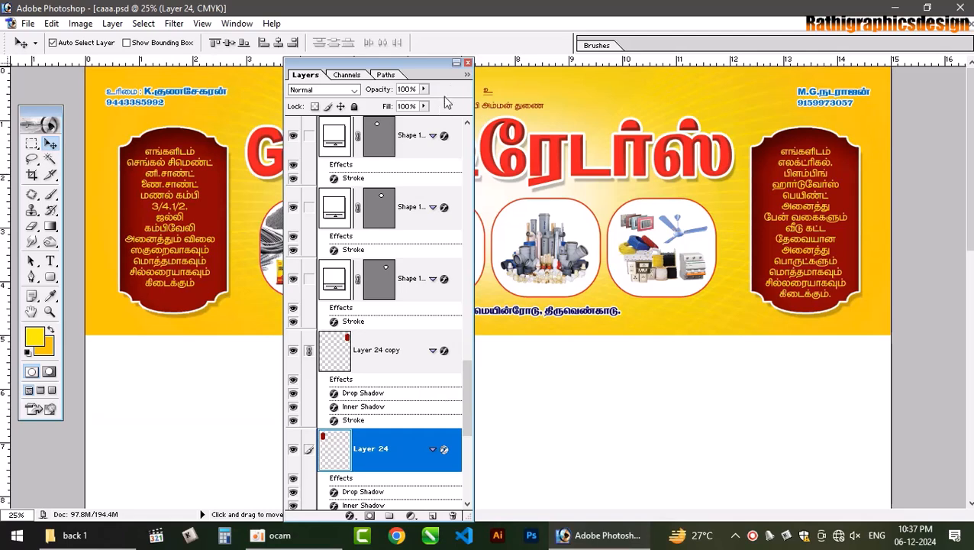
pyautogui.click(467, 62)
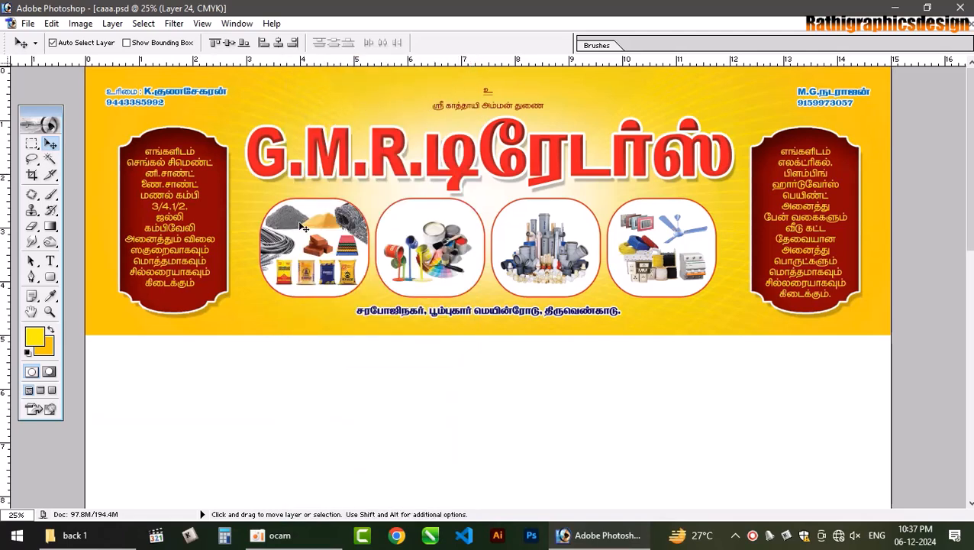
# - Nudge the top-right and top-left name-and-number texts inward along the banner
pyautogui.click(175, 95)
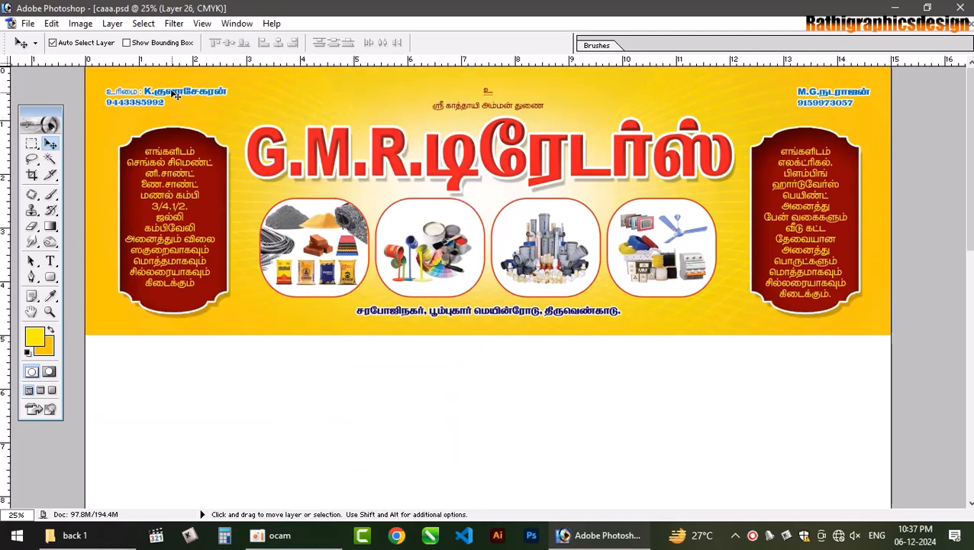
pyautogui.click(175, 95)
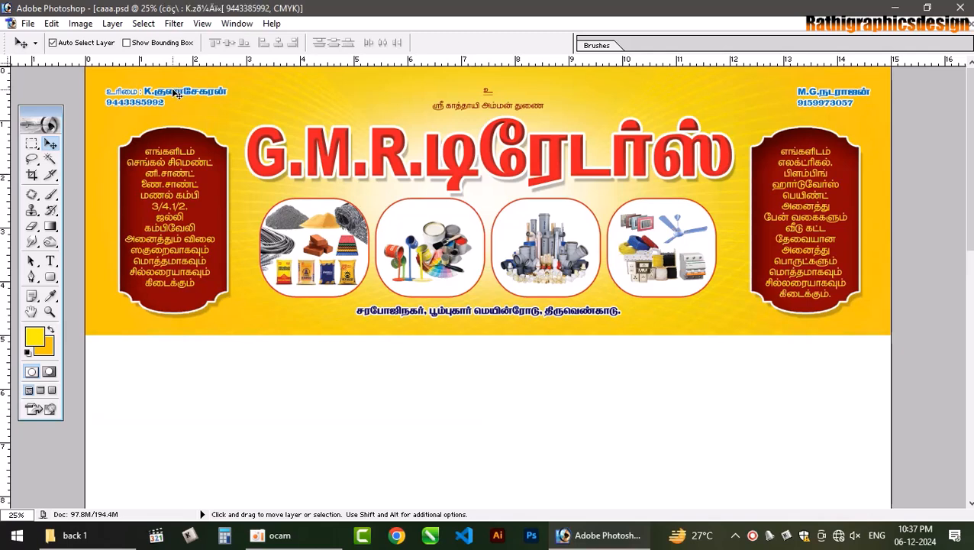
pyautogui.keyDown('shift'); pyautogui.rightClick(798, 91); pyautogui.keyUp('shift')
pyautogui.click(787, 90)
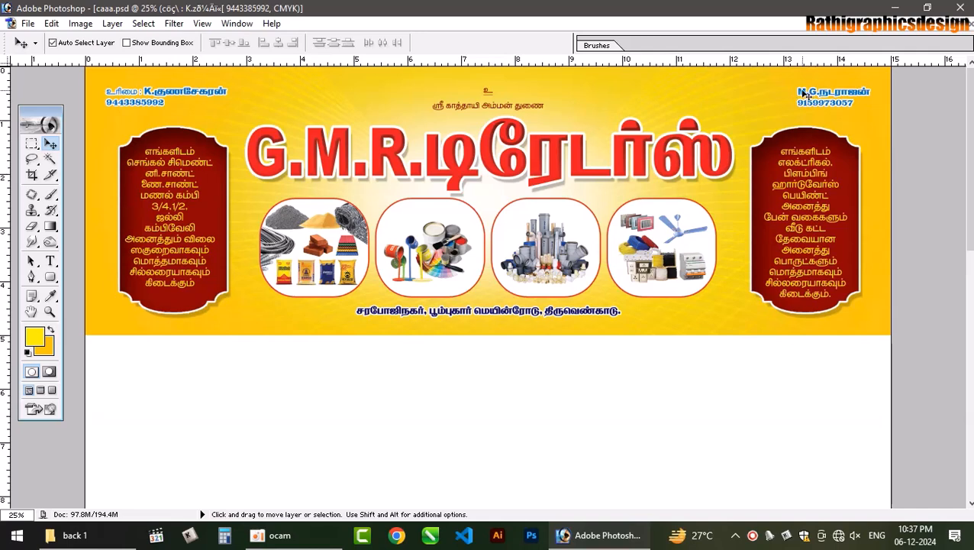
pyautogui.click(803, 91)
pyautogui.hotkey('shift', 'Left')
pyautogui.hotkey('shift', 'Left')
pyautogui.hotkey('shift', 'Left')
pyautogui.hotkey('shift', 'Left')
pyautogui.hotkey('shift', 'Left')
pyautogui.hotkey('shift', 'Left')
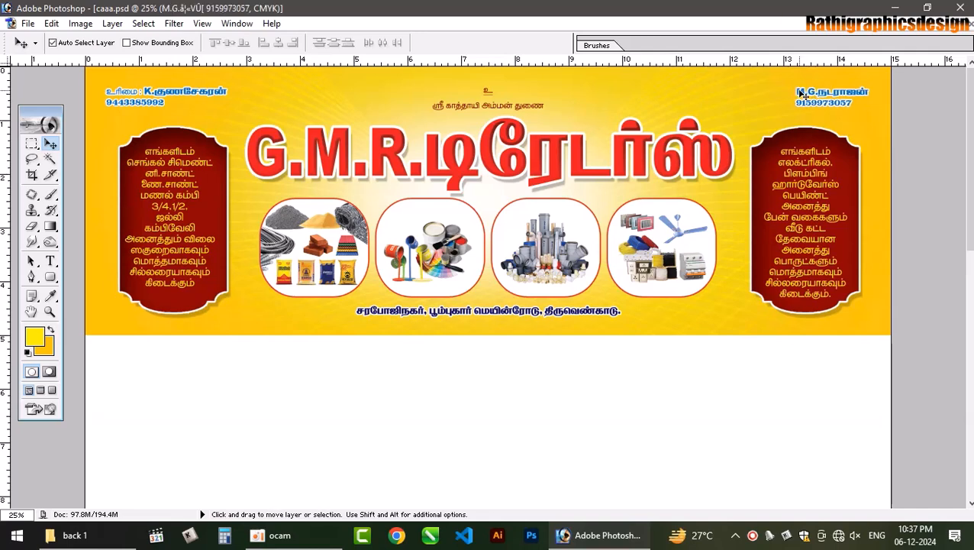
pyautogui.hotkey('shift', 'Left')
pyautogui.hotkey('shift', 'Left')
pyautogui.hotkey('shift', 'Left')
pyautogui.hotkey('shift', 'Left')
pyautogui.hotkey('shift', 'Left')
pyautogui.hotkey('shift', 'Left')
pyautogui.hotkey('shift', 'Left')
pyautogui.hotkey('shift', 'Left')
pyautogui.hotkey('shift', 'Left')
pyautogui.hotkey('shift', 'Left')
pyautogui.hotkey('shift', 'Left')
pyautogui.hotkey('shift', 'Left')
pyautogui.hotkey('shift', 'Left')
pyautogui.hotkey('shift', 'Left')
pyautogui.hotkey('shift', 'Left')
pyautogui.hotkey('shift', 'Left')
pyautogui.hotkey('shift', 'Left')
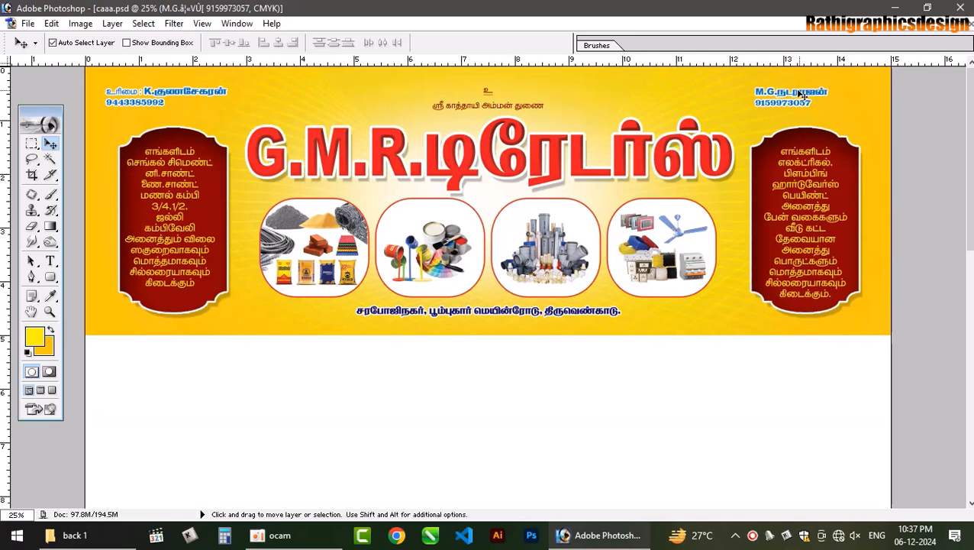
pyautogui.click(149, 90)
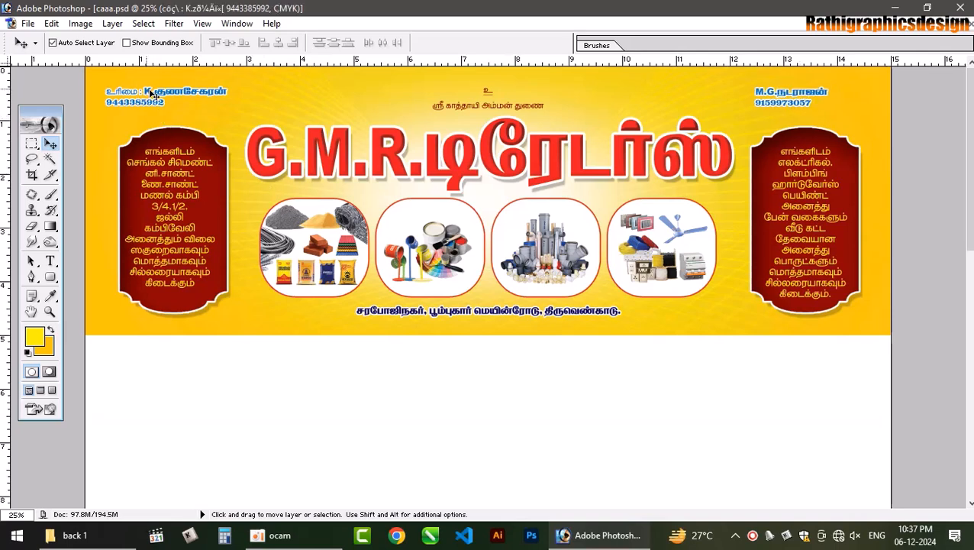
pyautogui.hotkey('shift', 'Right')
pyautogui.hotkey('shift', 'Right')
pyautogui.hotkey('shift', 'Right')
pyautogui.hotkey('shift', 'Right')
pyautogui.hotkey('shift', 'Right')
pyautogui.hotkey('shift', 'Right')
pyautogui.hotkey('shift', 'Right')
pyautogui.hotkey('shift', 'Right')
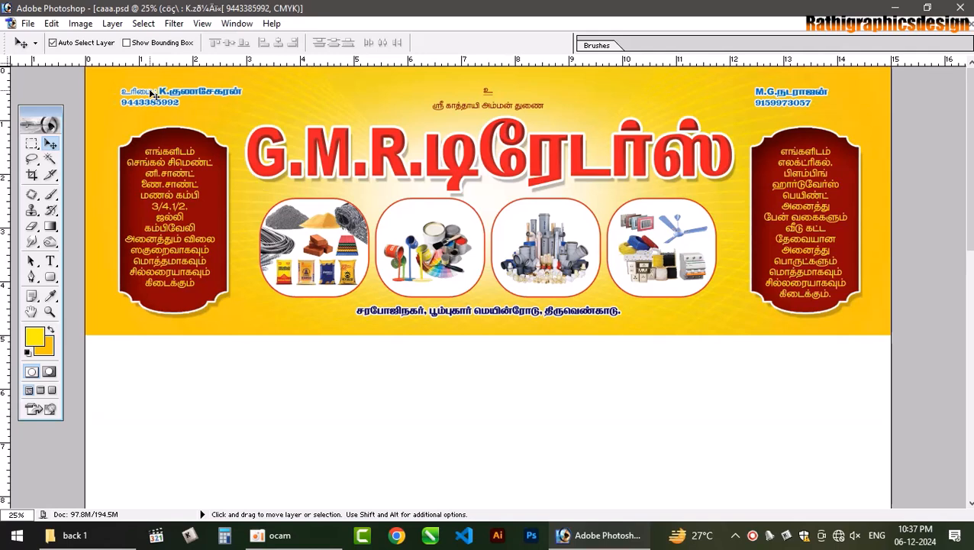
pyautogui.press('Left')
pyautogui.press('Left')
pyautogui.press('Left')
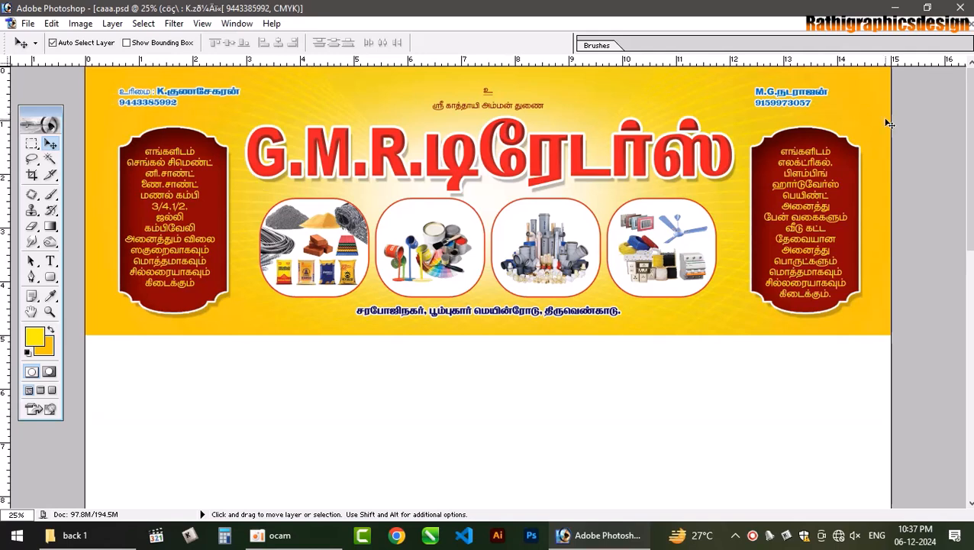
# - Stretch the top header text to about 142.6% height, then select the Background layer
pyautogui.rightClick(765, 93)
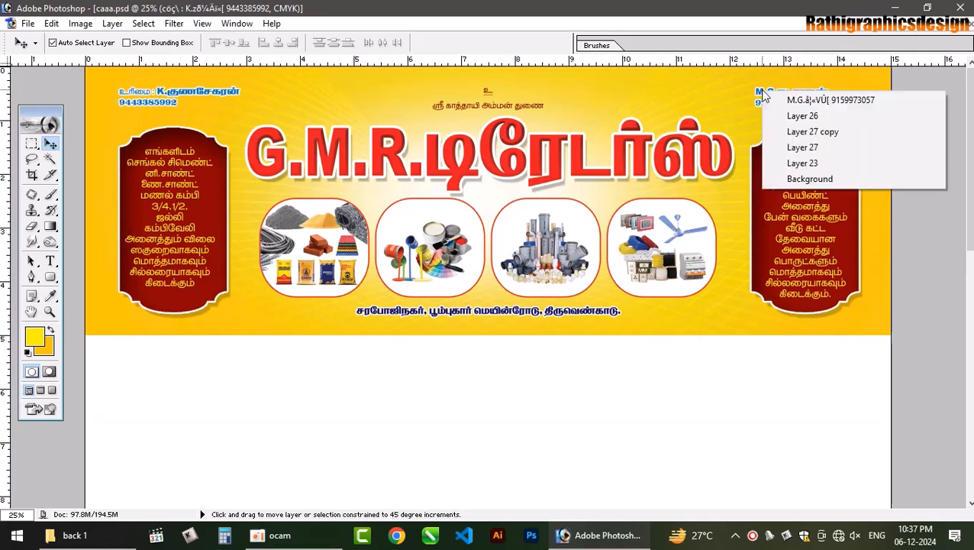
pyautogui.click(794, 96)
pyautogui.hotkey('ctrl', 't')
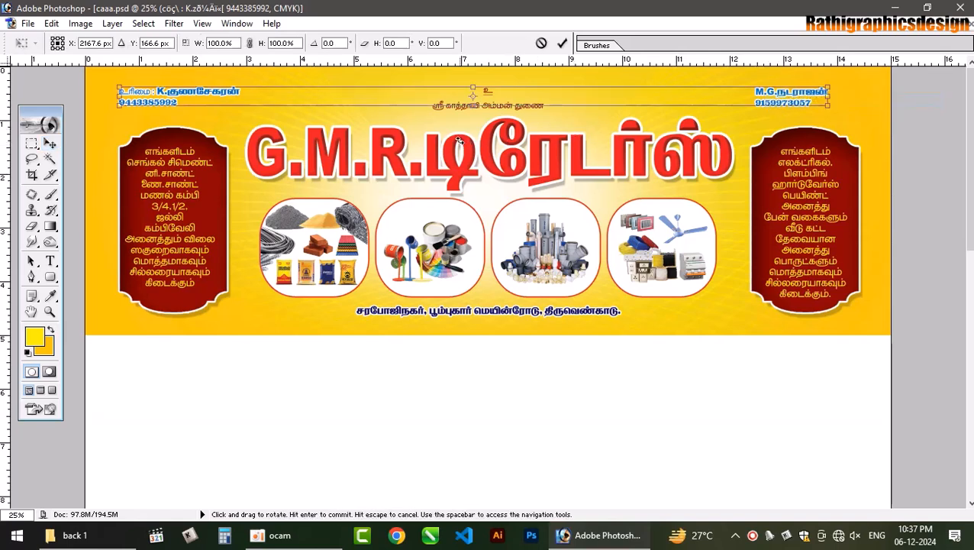
pyautogui.moveTo(474, 104); pyautogui.dragTo(473, 116)
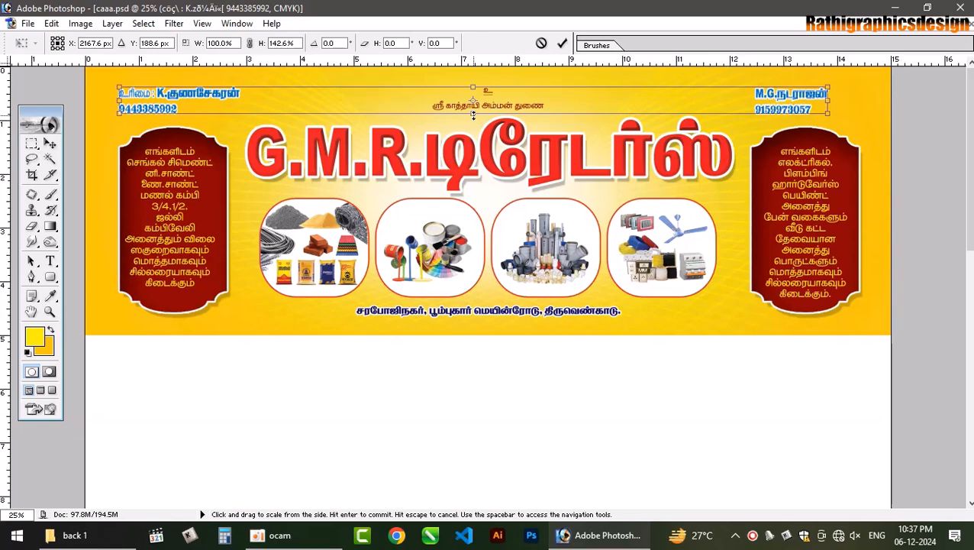
pyautogui.press('Return')
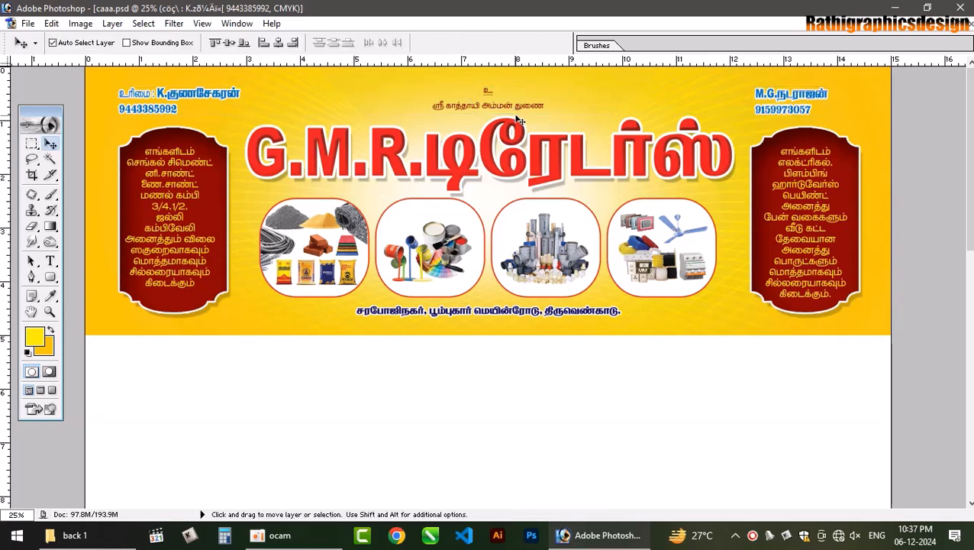
pyautogui.click(657, 385)
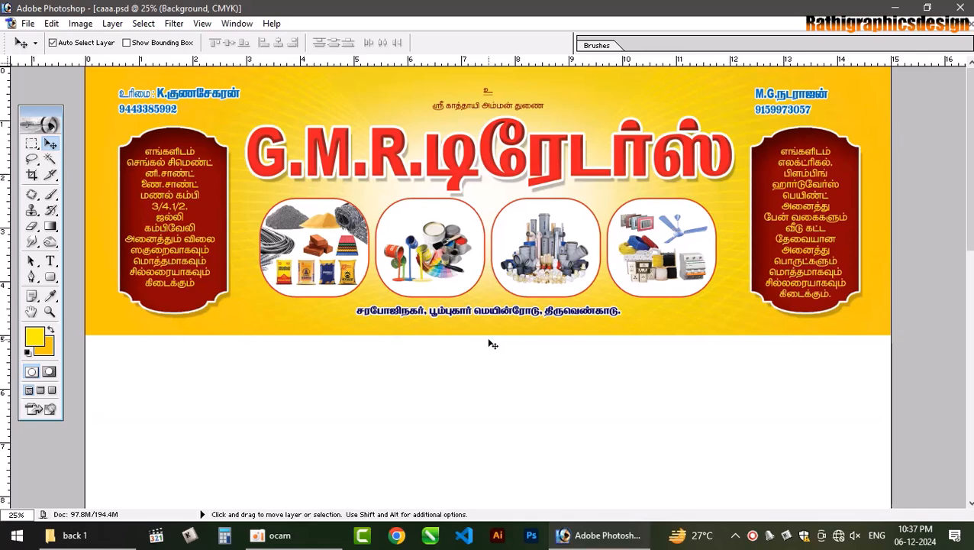
# - Open Monthly Calender 20255 copy.jpg from the Desktop
pyautogui.hotkey('ctrl', '0')
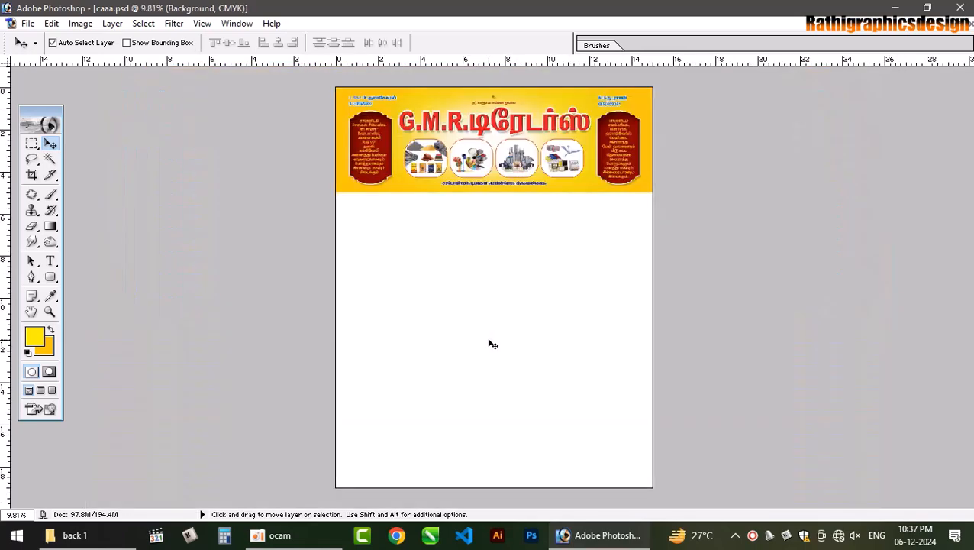
pyautogui.hotkey('ctrl', 'o')
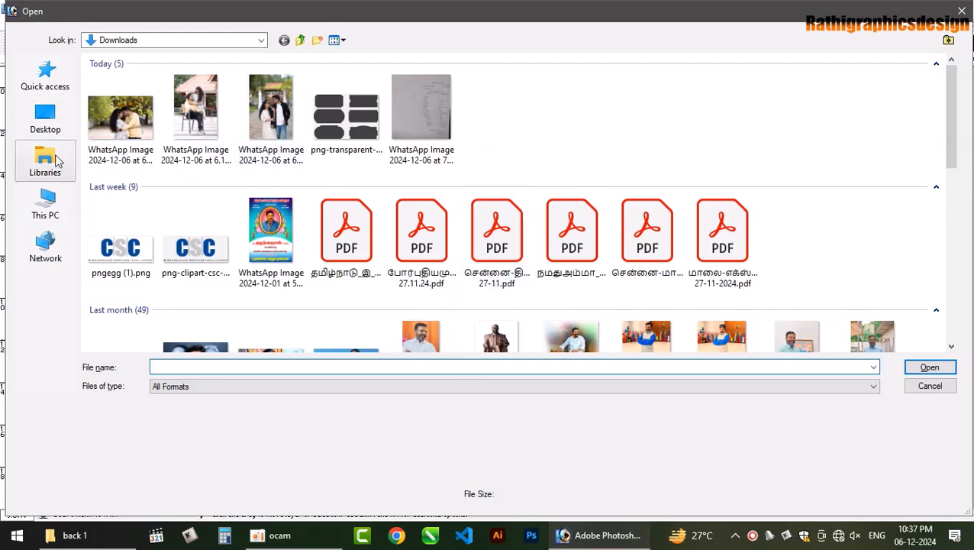
pyautogui.click(65, 129)
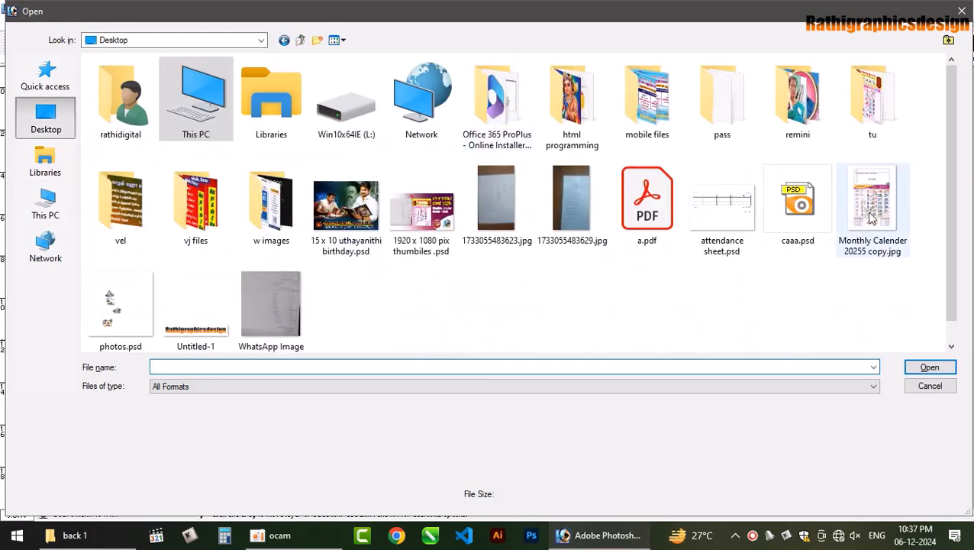
pyautogui.click(869, 216)
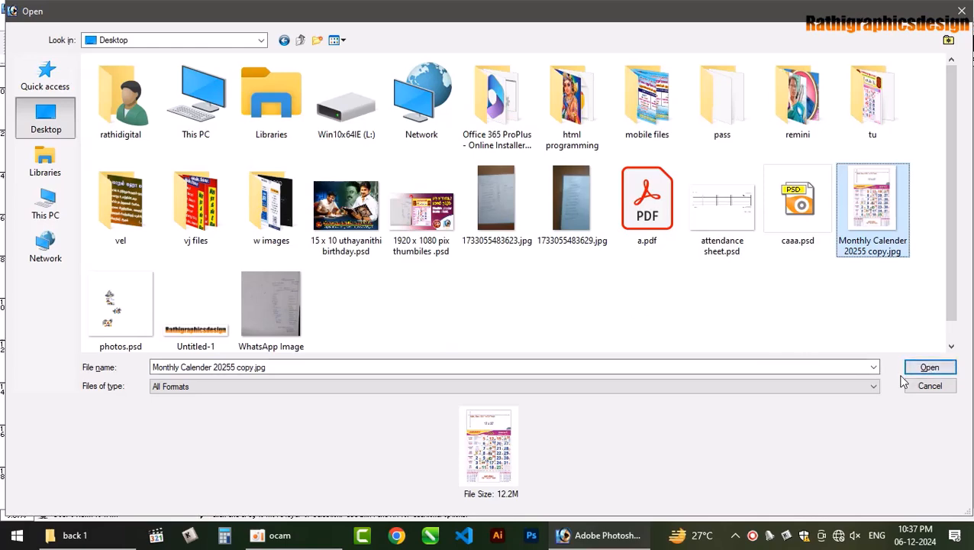
pyautogui.click(929, 367)
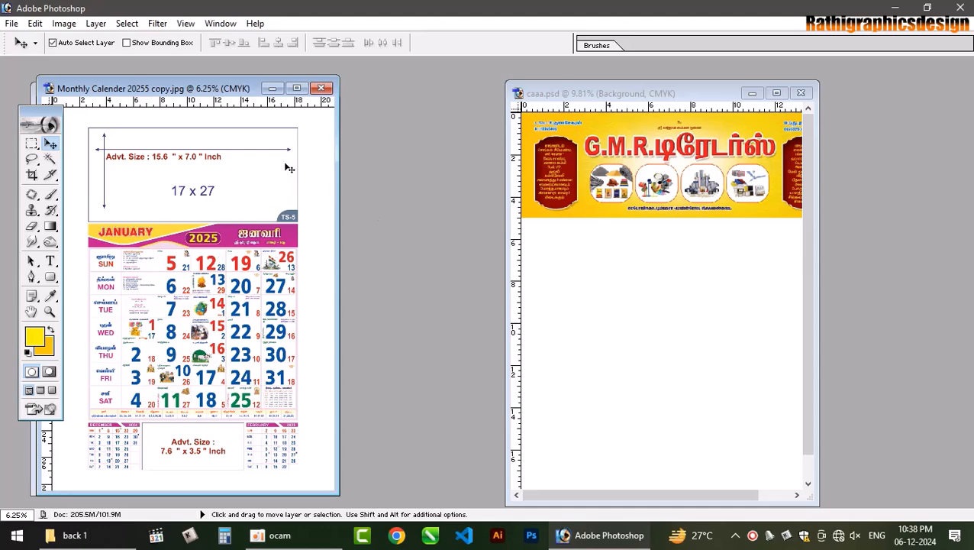
pyautogui.click(297, 88)
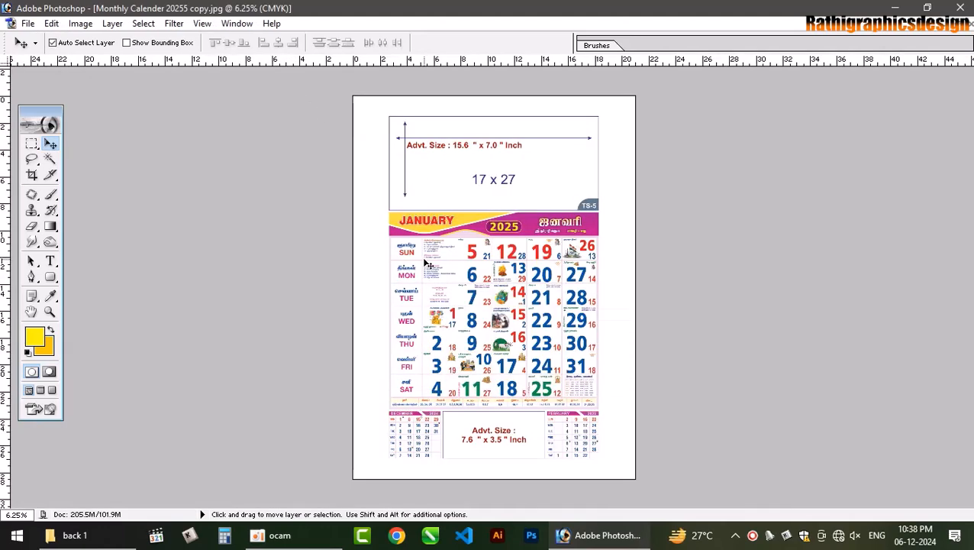
# - Copy the calendar area below the advert box onto a new layer
pyautogui.press('m')
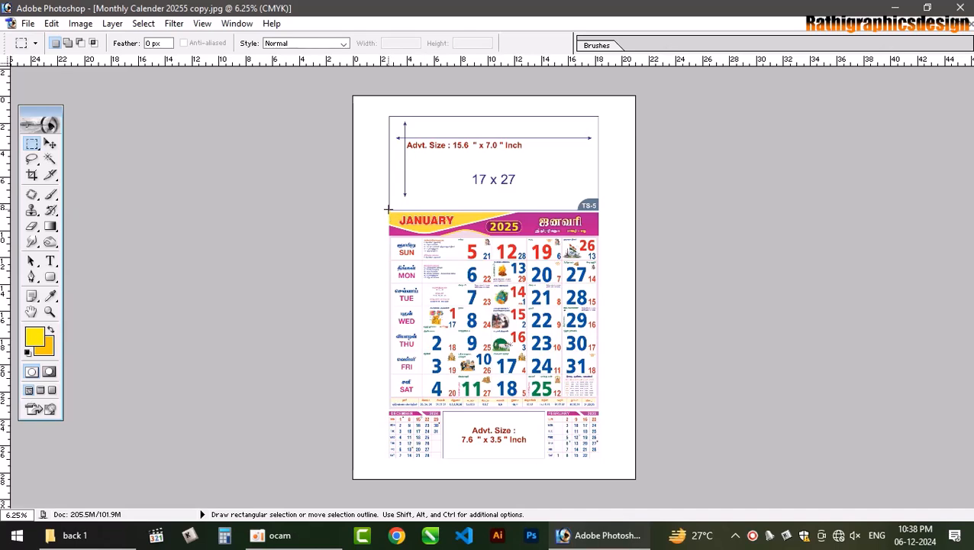
pyautogui.moveTo(388, 208); pyautogui.dragTo(597, 461)
pyautogui.hotkey('ctrl', 'j')
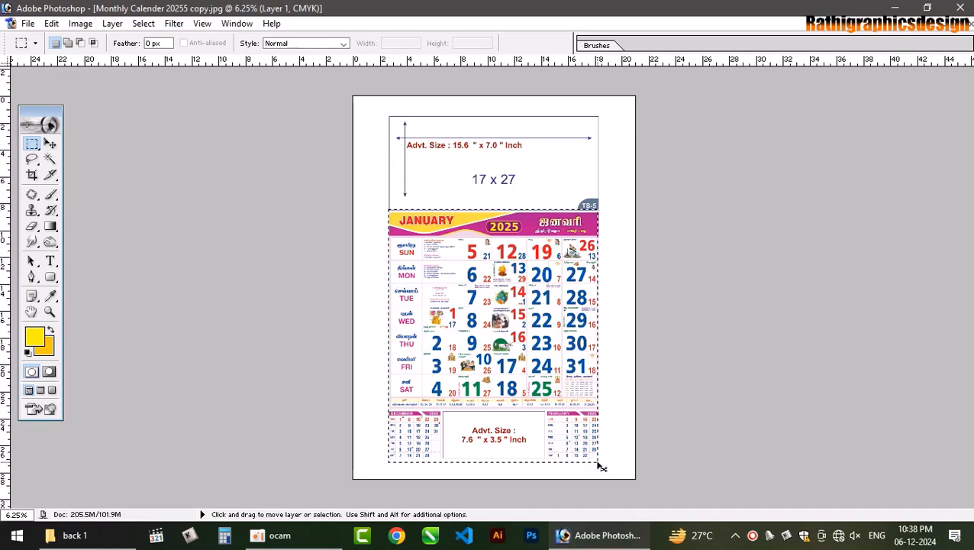
pyautogui.press('v')
pyautogui.moveTo(533, 382); pyautogui.dragTo(562, 305)
pyautogui.hotkey('ctrl', 'z')
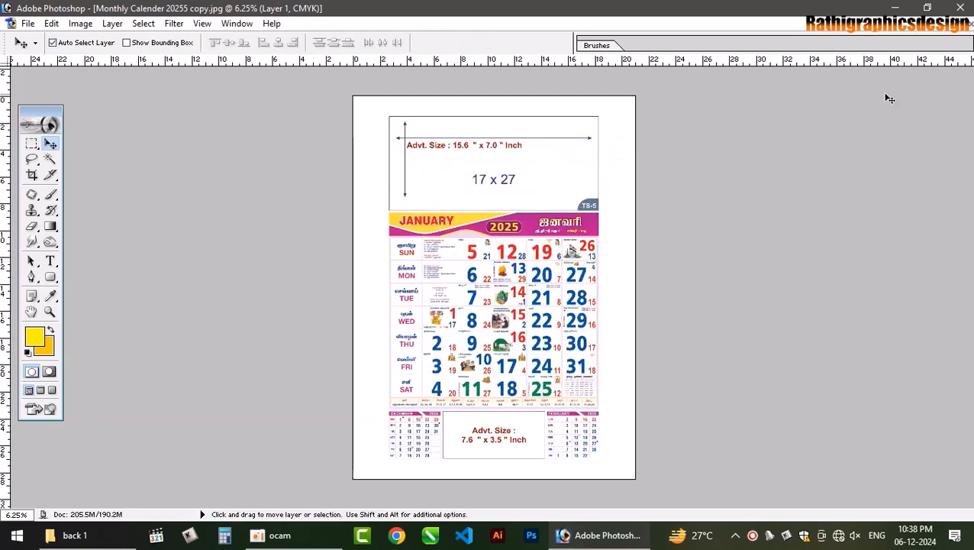
pyautogui.click(955, 23)
# - Bring the calendar layer into caaa.psd and shrink it from its top-left corner
pyautogui.moveTo(240, 327); pyautogui.dragTo(675, 336)
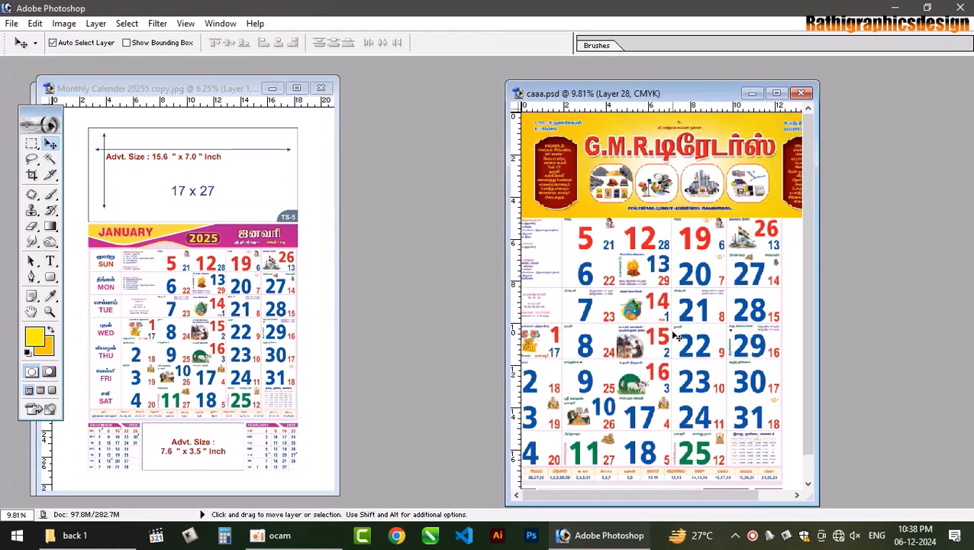
pyautogui.click(776, 92)
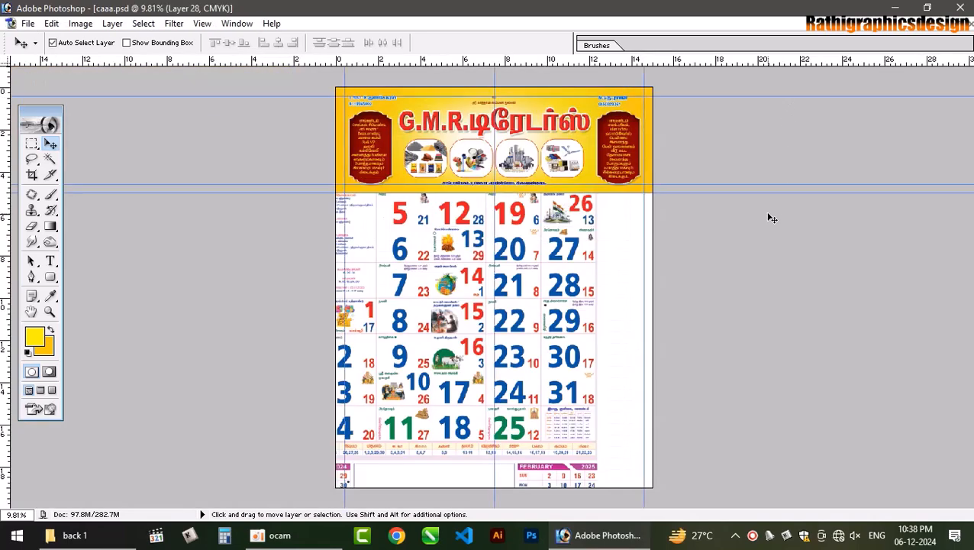
pyautogui.moveTo(538, 307); pyautogui.dragTo(565, 319)
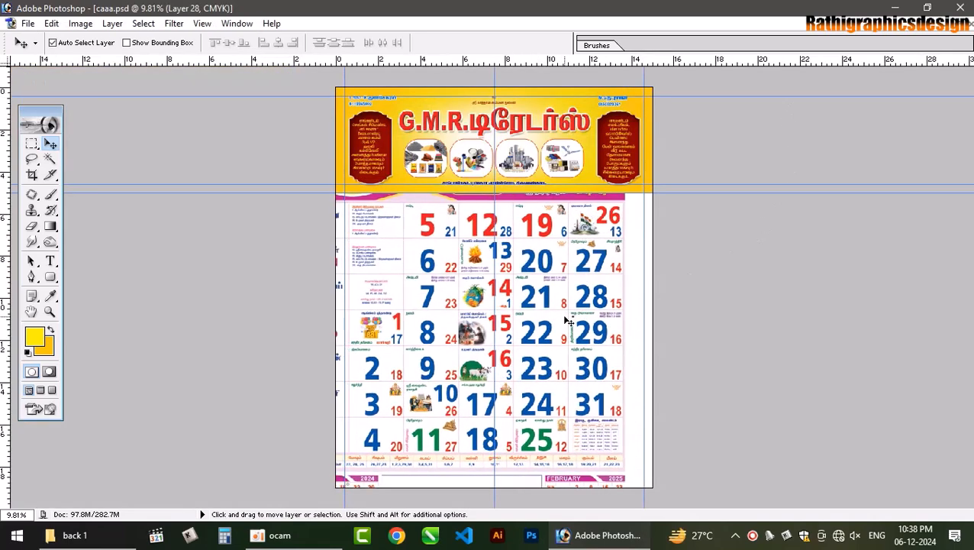
pyautogui.hotkey('ctrl', 't')
pyautogui.moveTo(296, 157); pyautogui.dragTo(365, 206)
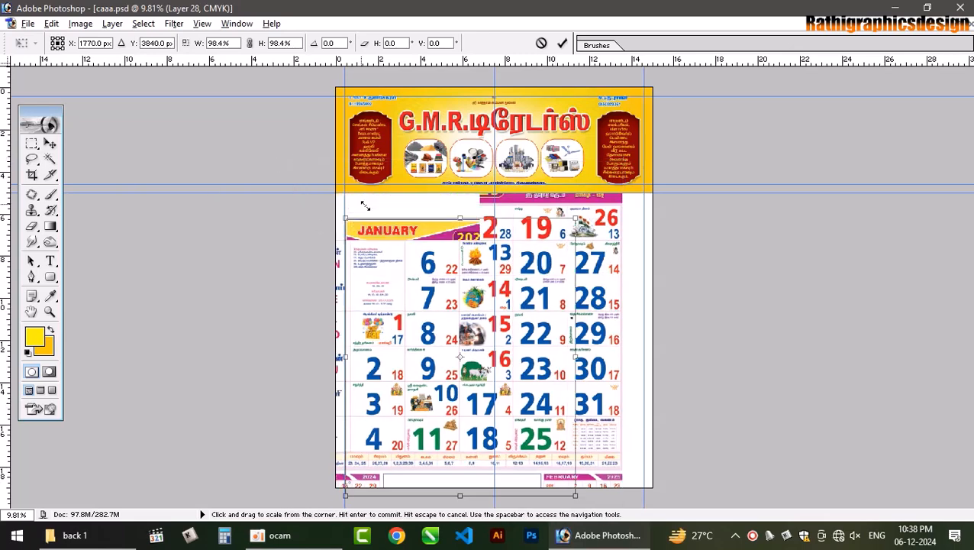
pyautogui.press('Return')
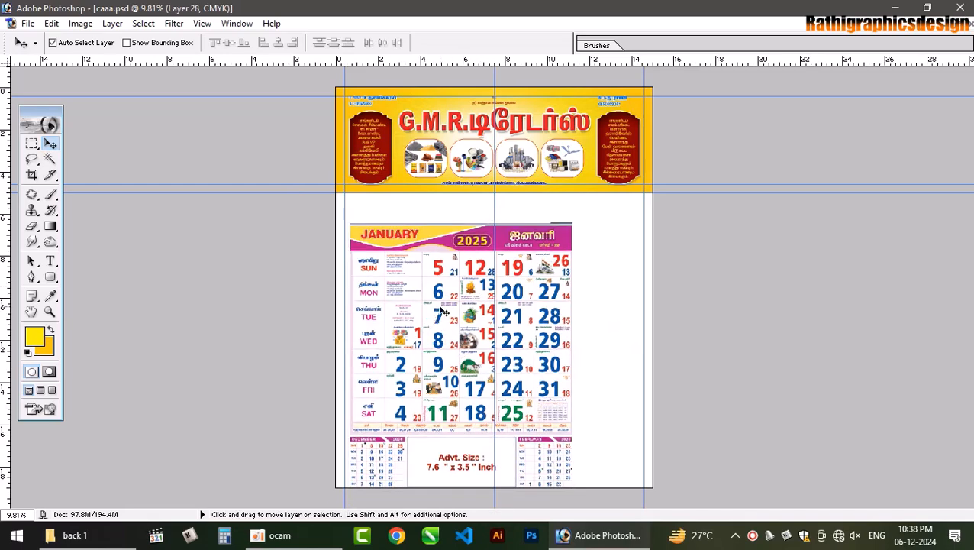
# - Move the calendar just below the banner and stretch it to the page's right and bottom edges
pyautogui.moveTo(419, 345); pyautogui.dragTo(413, 315)
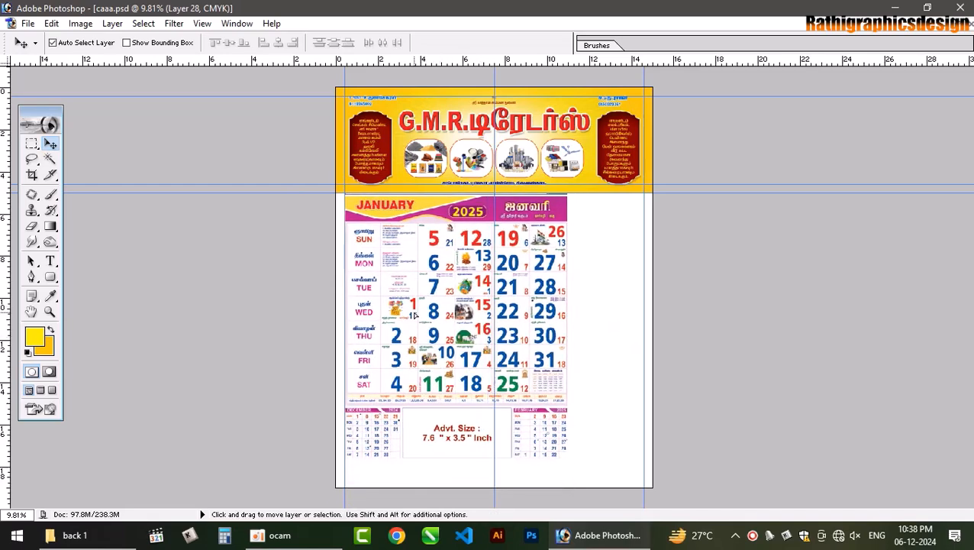
pyautogui.hotkey('ctrl', 't')
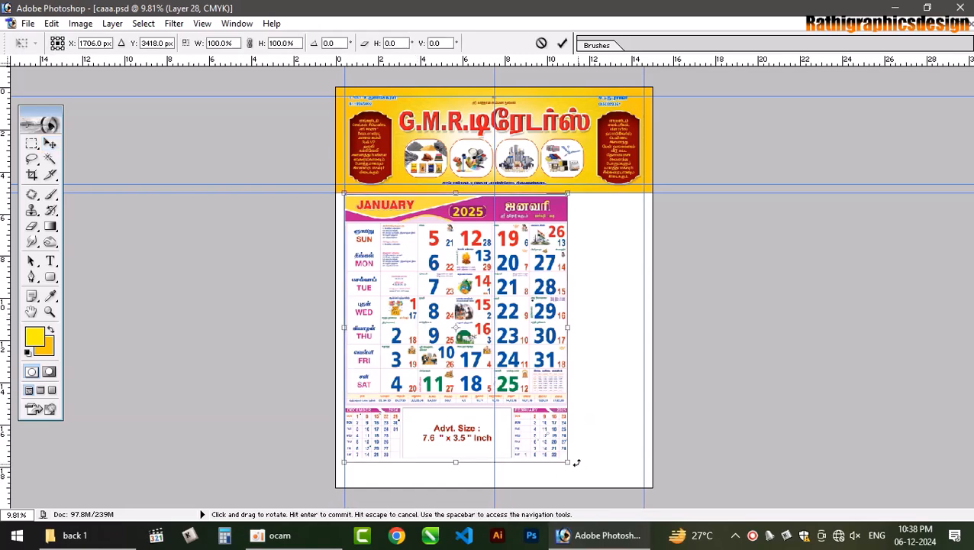
pyautogui.moveTo(567, 460); pyautogui.dragTo(586, 480)
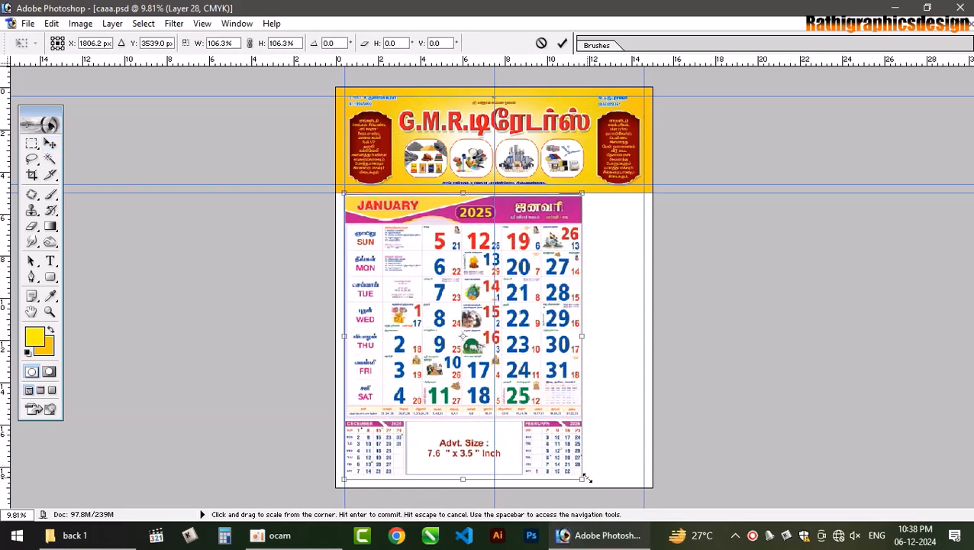
pyautogui.moveTo(583, 371); pyautogui.dragTo(647, 367)
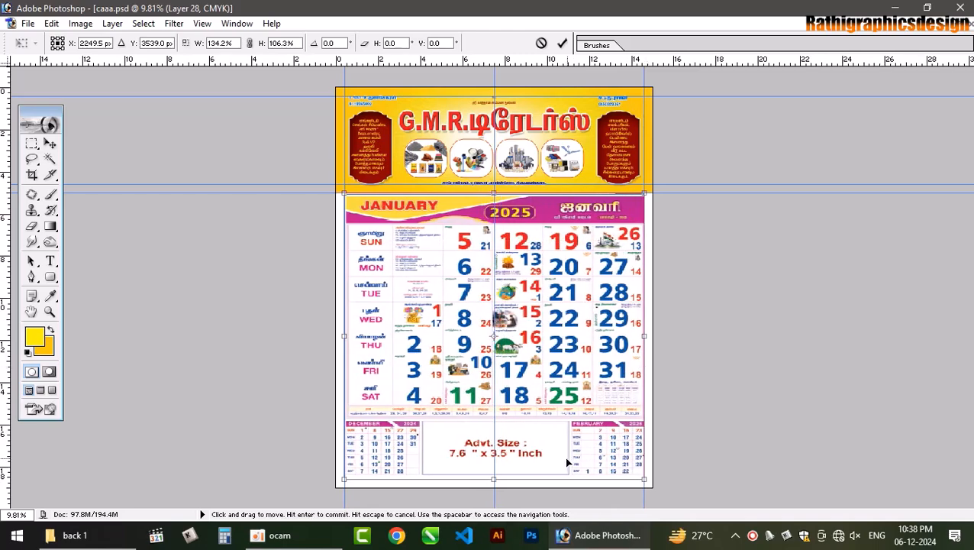
pyautogui.moveTo(524, 479); pyautogui.dragTo(525, 478)
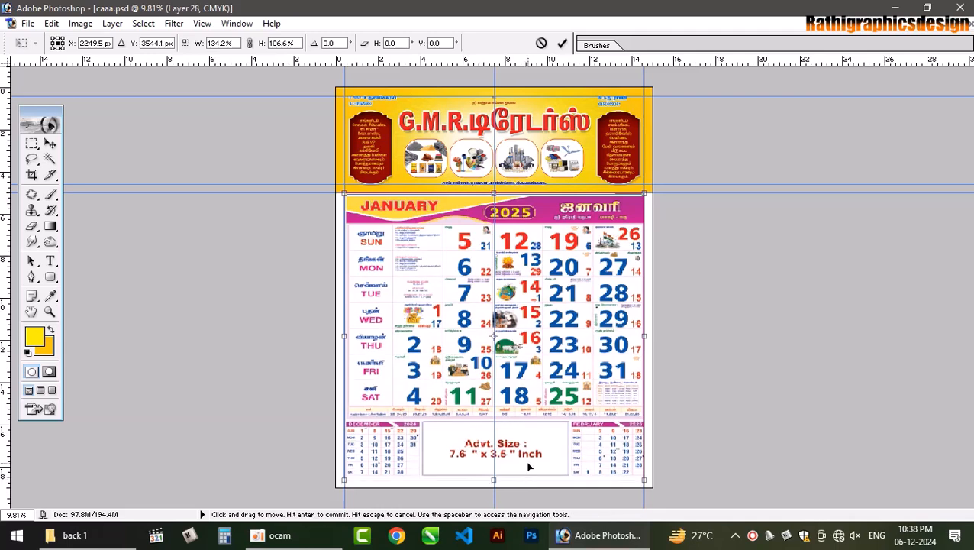
pyautogui.press('Return')
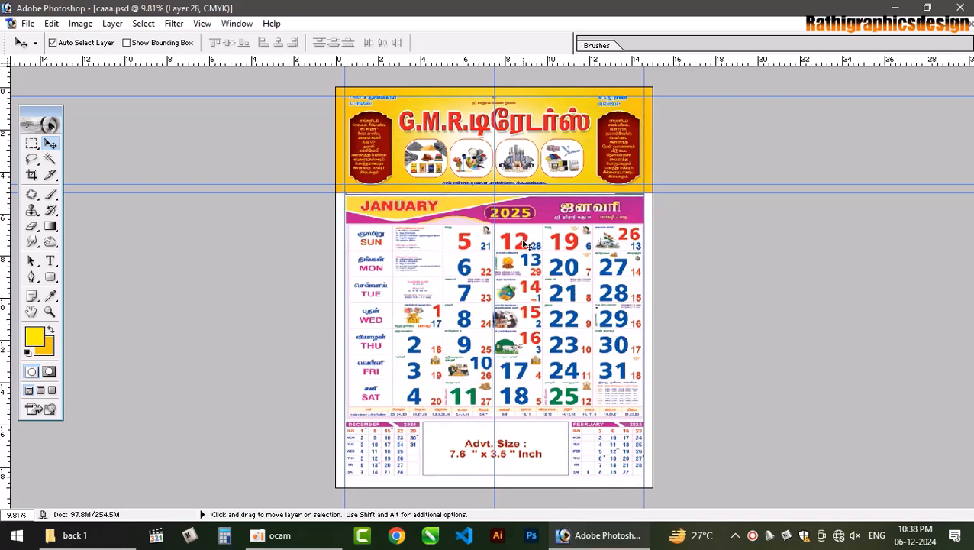
# - Stretch the calendar's top edge up to meet the banner, about 100.9% height
pyautogui.hotkey('ctrl', 't')
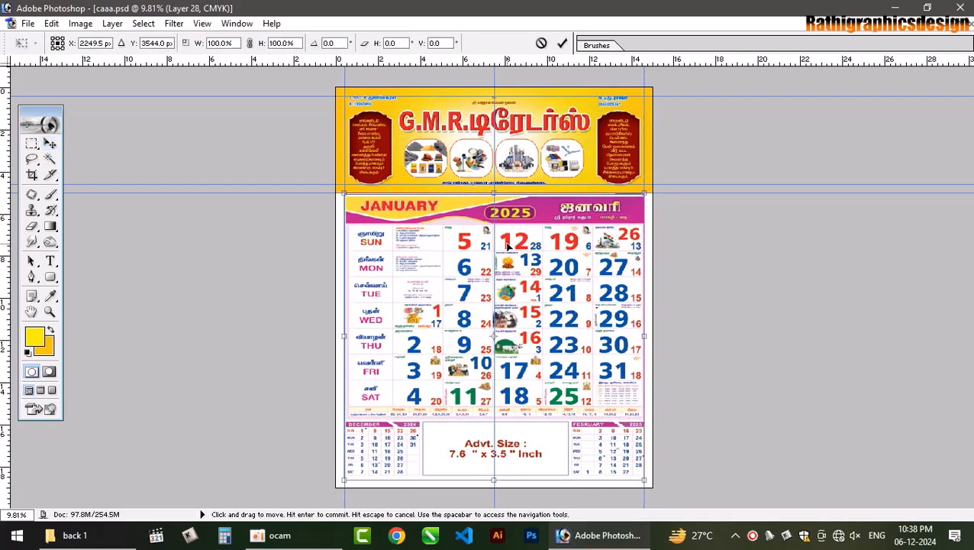
pyautogui.moveTo(510, 187); pyautogui.dragTo(513, 179)
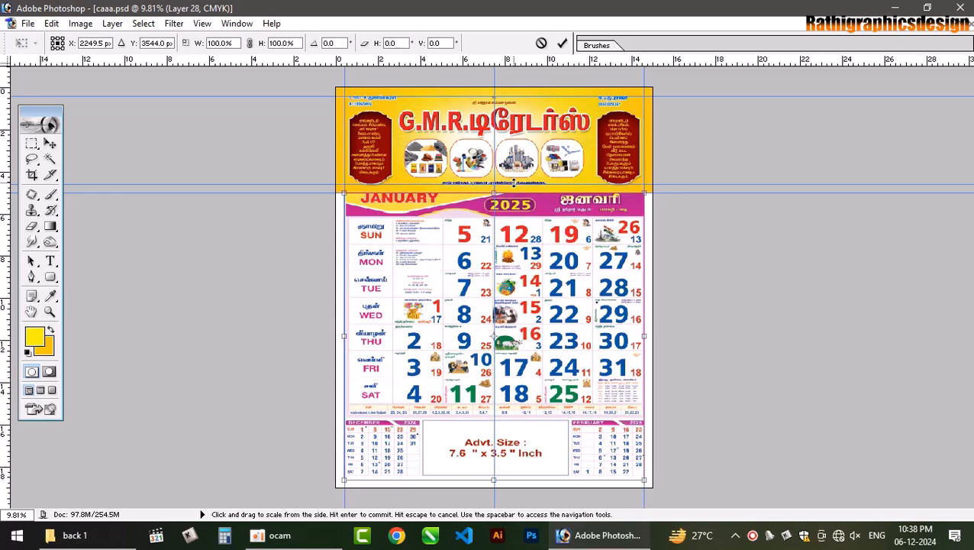
pyautogui.press('Escape')
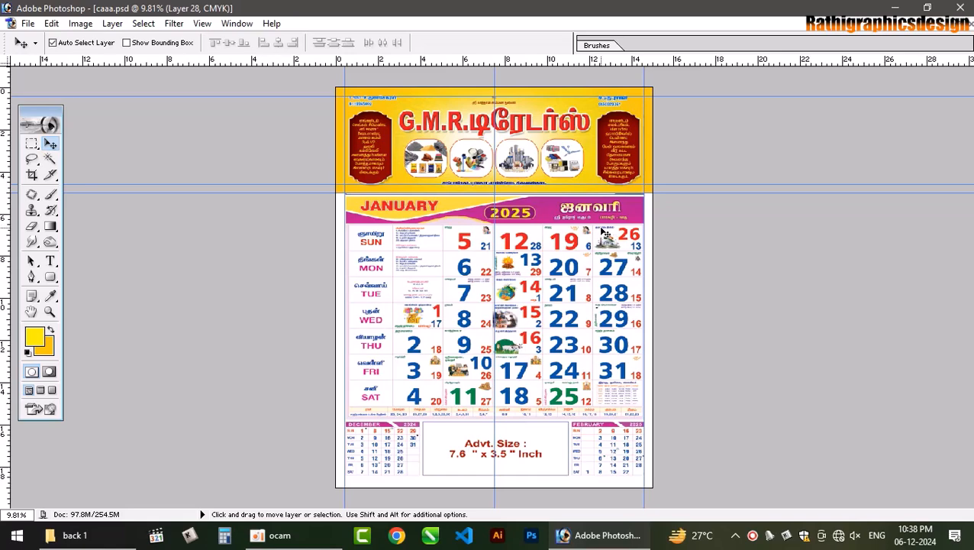
pyautogui.hotkey('ctrl', 'h')
pyautogui.hotkey('ctrl', '+')
pyautogui.hotkey('ctrl', '+')
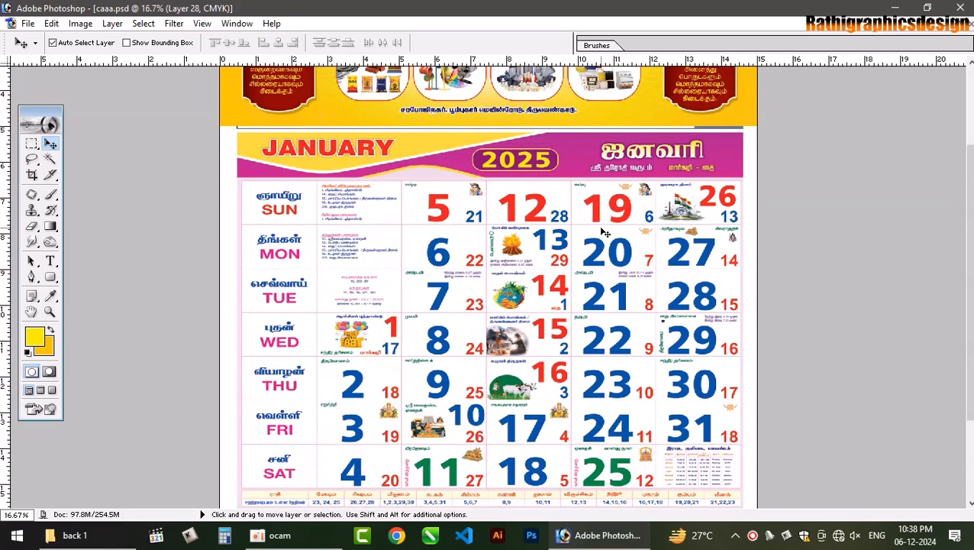
pyautogui.hotkey('ctrl', 't')
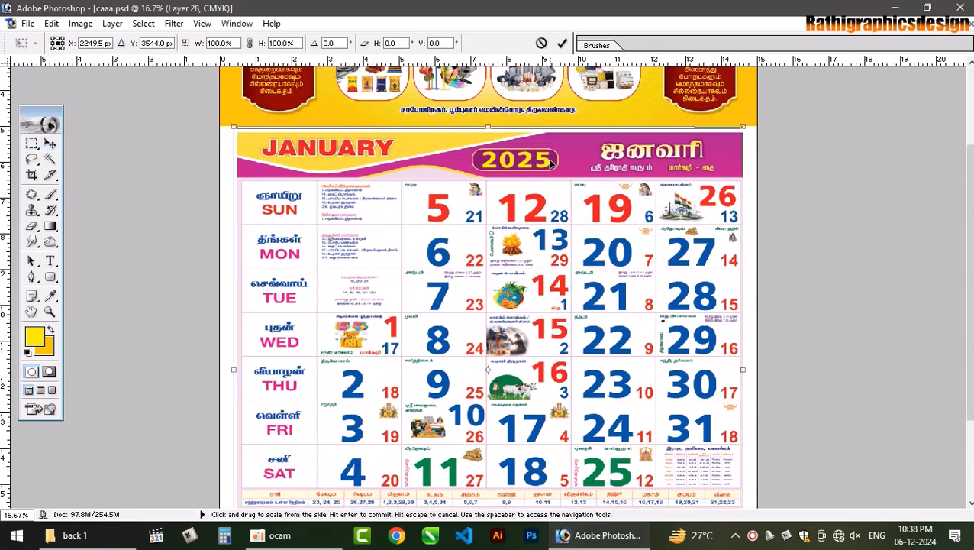
pyautogui.moveTo(524, 127); pyautogui.dragTo(523, 121)
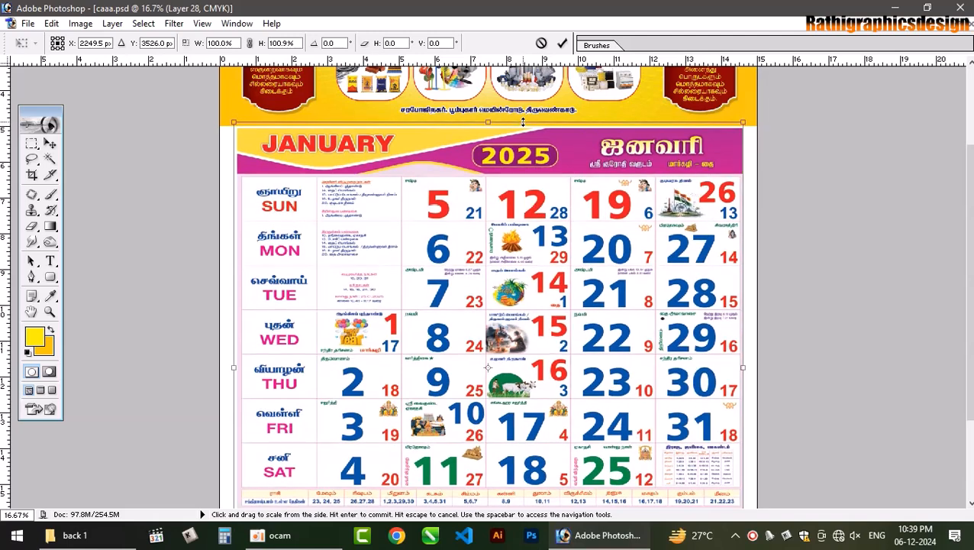
pyautogui.press('Return')
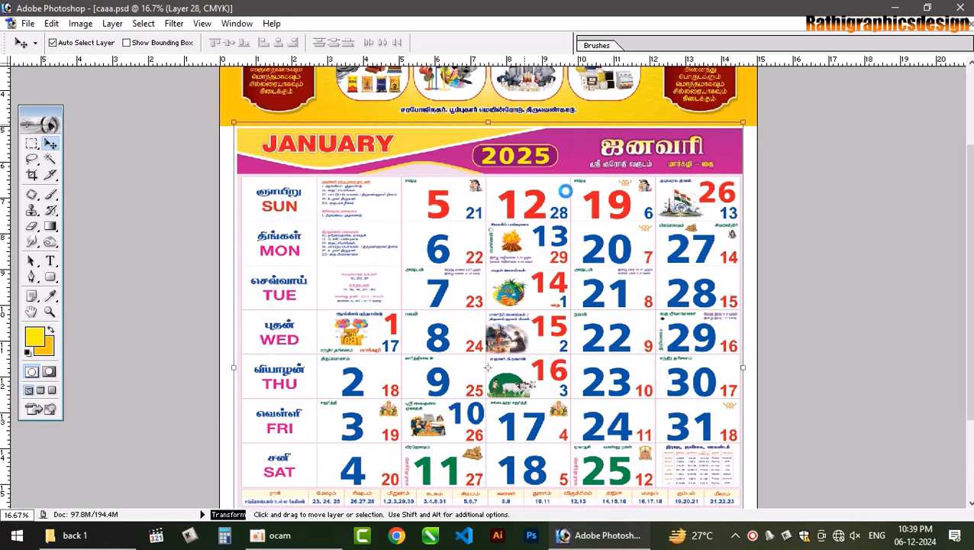
pyautogui.hotkey('ctrl', '0')
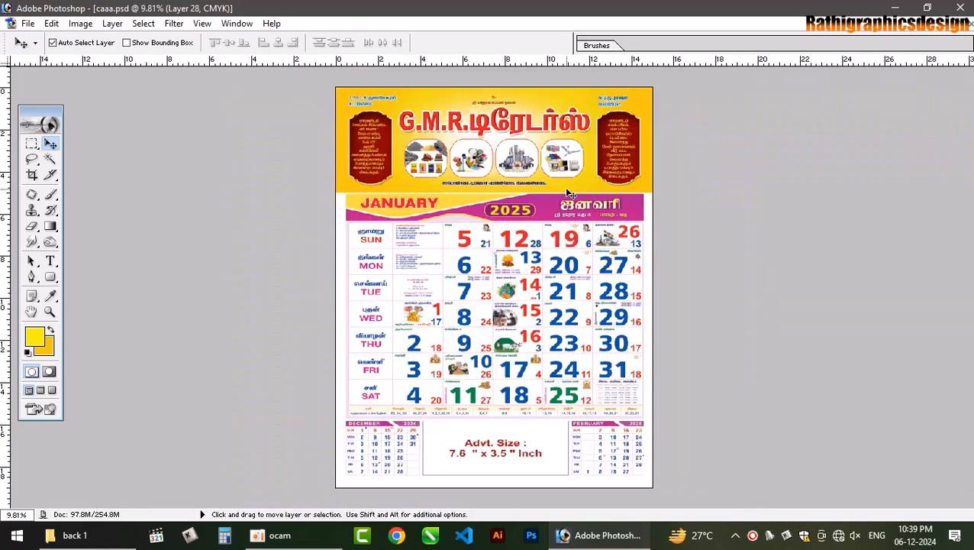